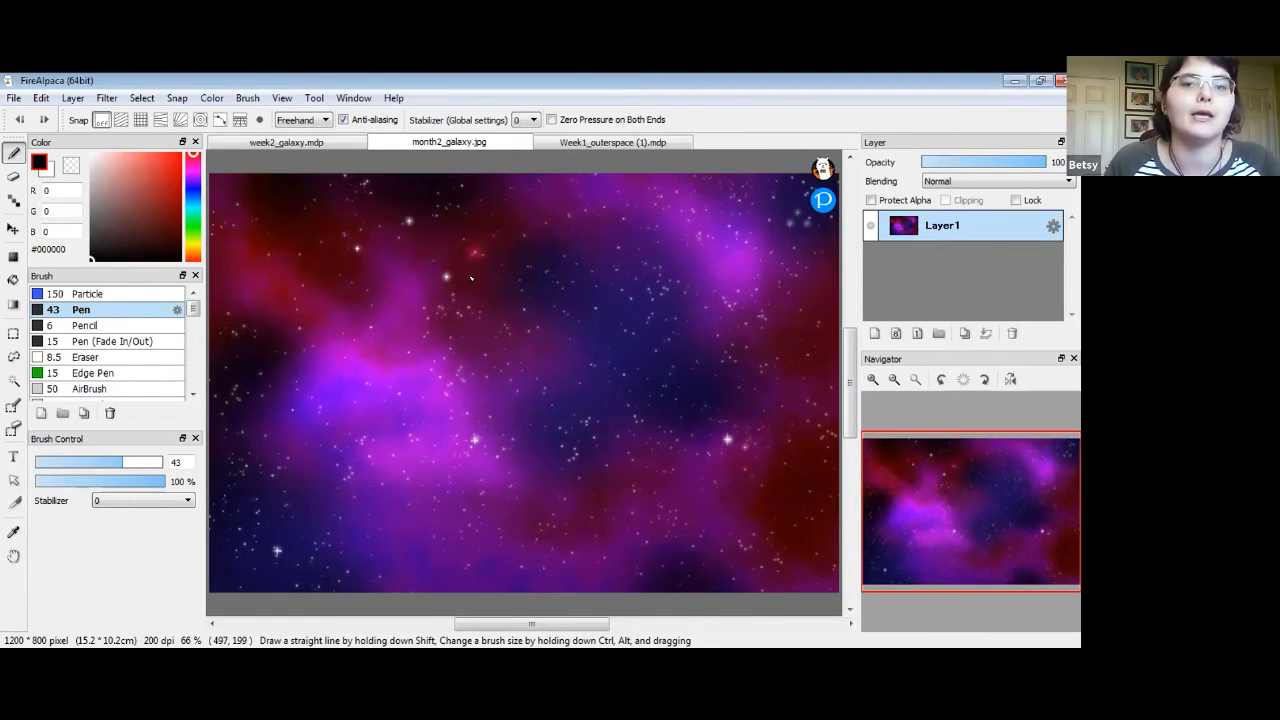
Open the Week1_outerspace (1).mdp document and expand its "planets week 2" folder to examine the topmost layer inside
left_click(629, 144)
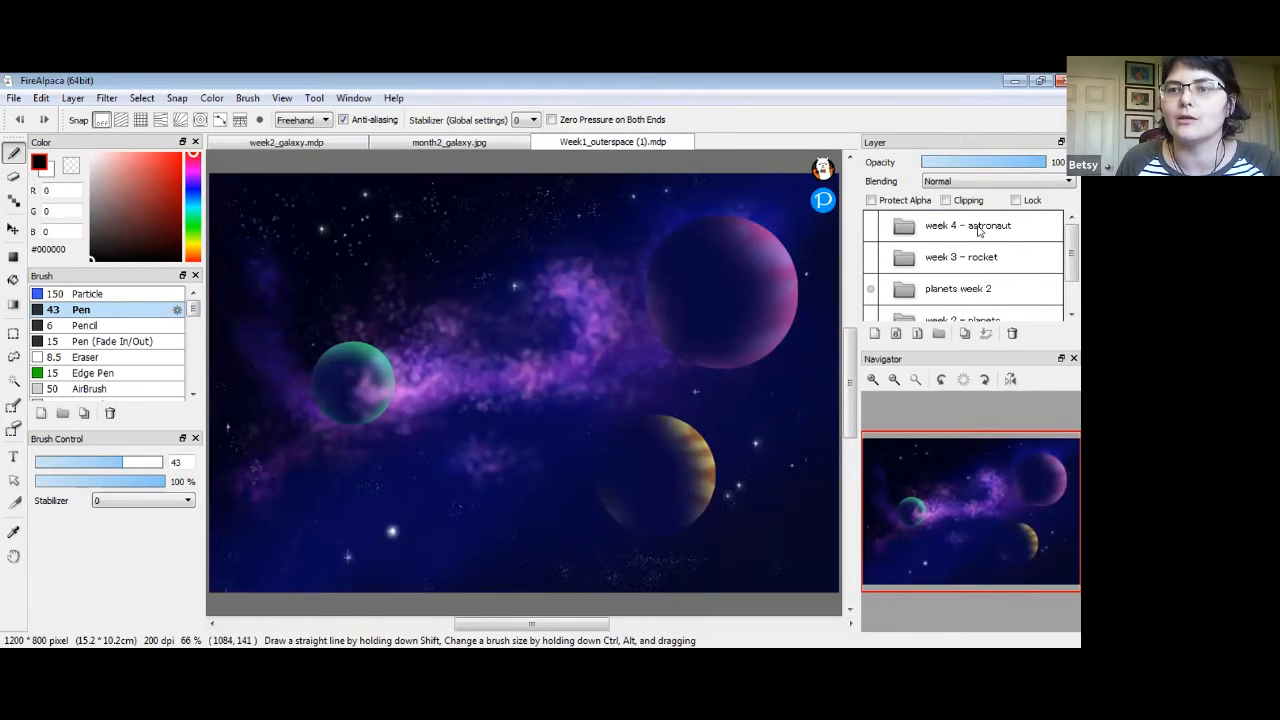
left_click(982, 296)
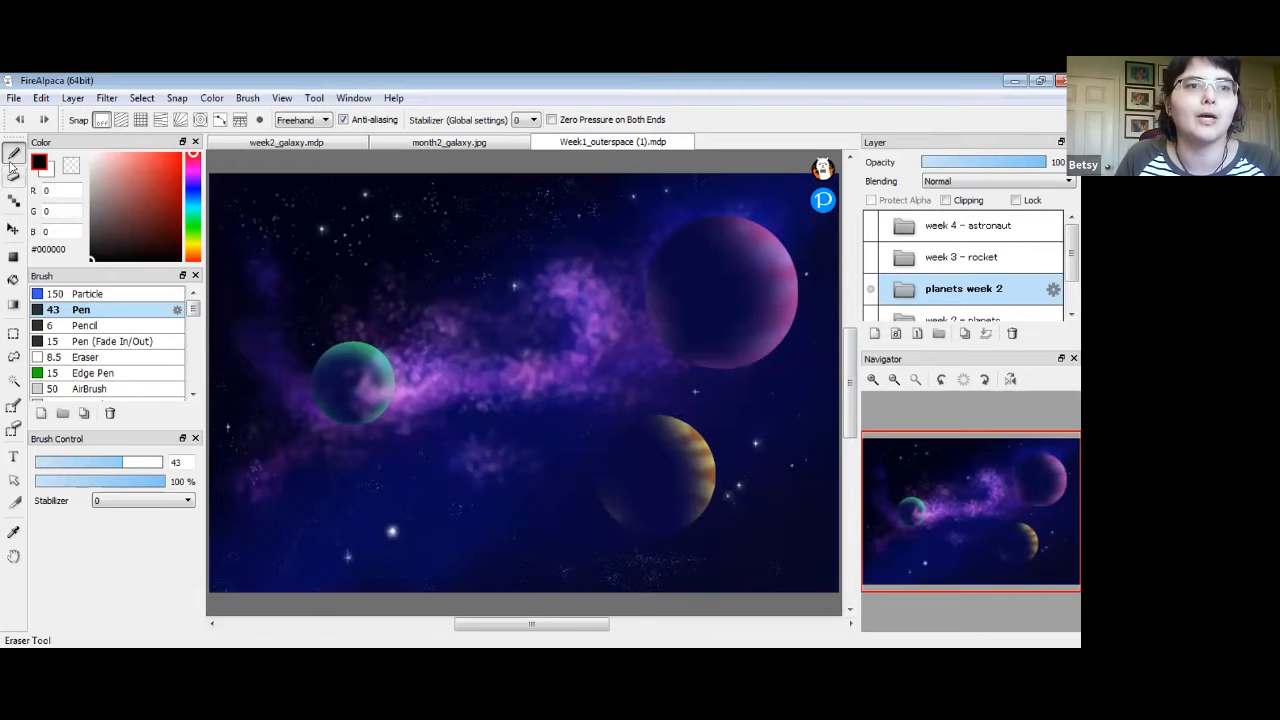
left_click(904, 289)
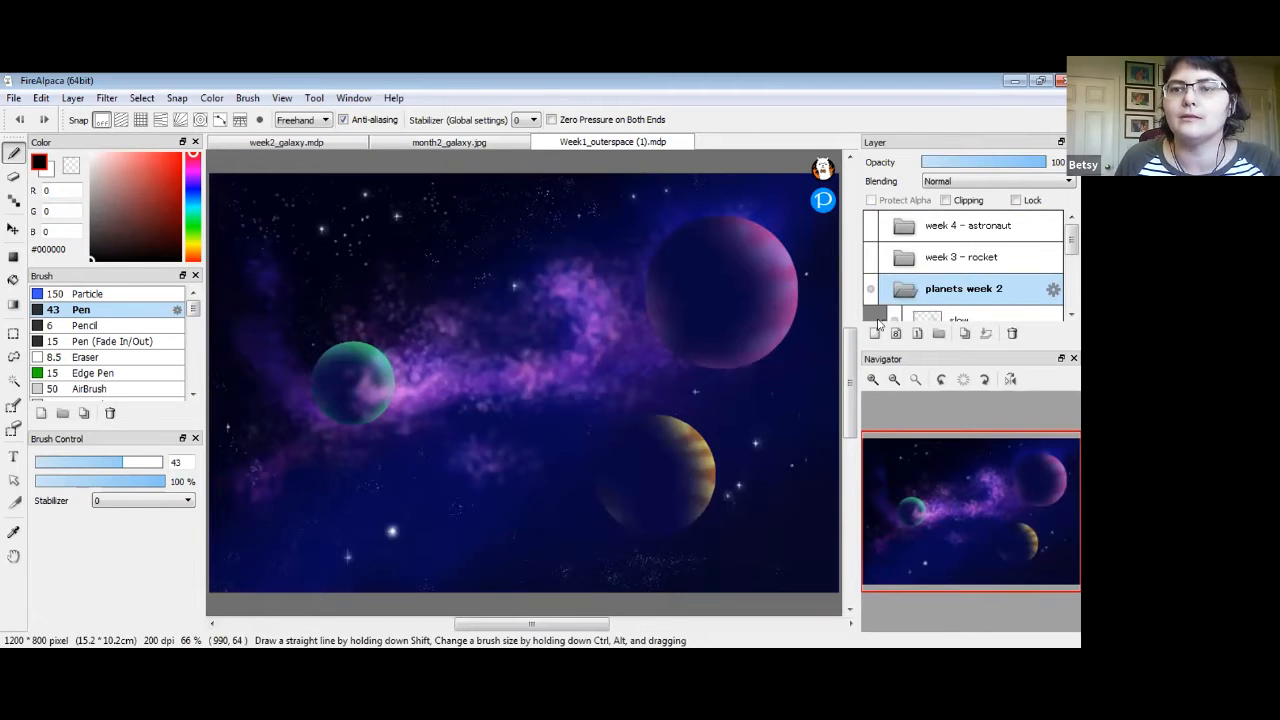
left_click(905, 318)
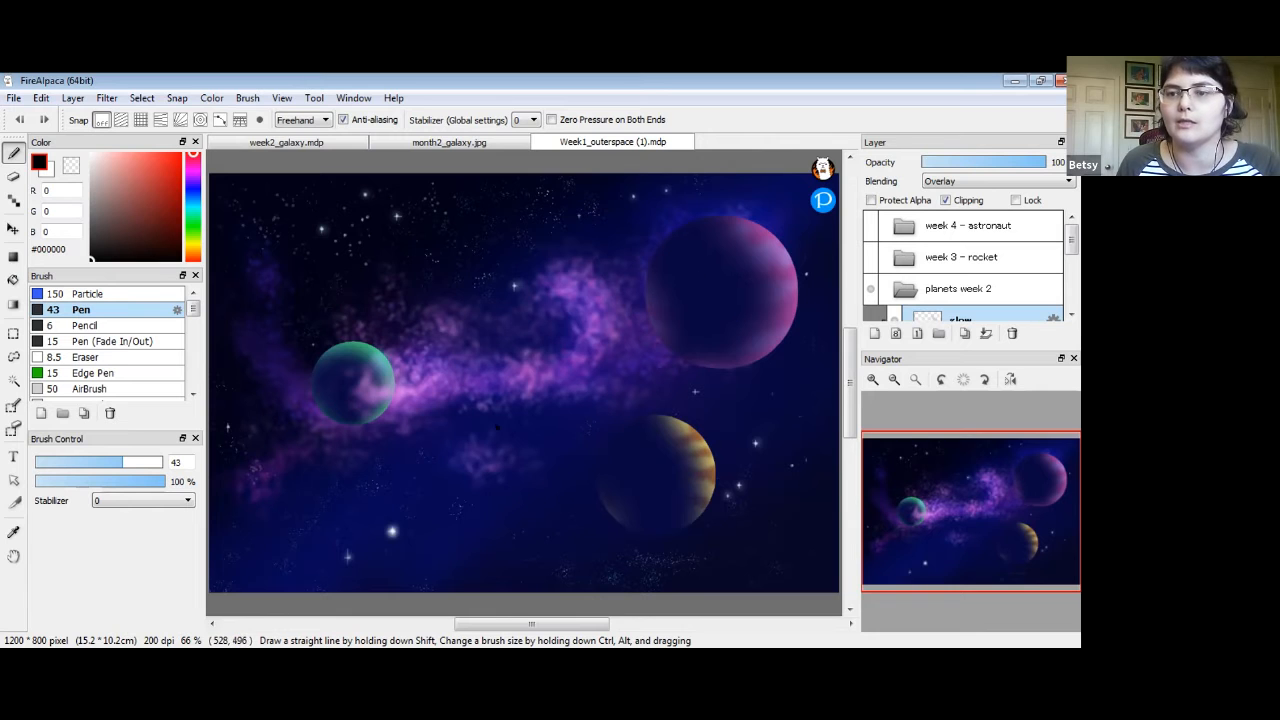
Return to month2_galaxy.jpg and add a new layer named "planets" above the galaxy image
left_click(411, 143)
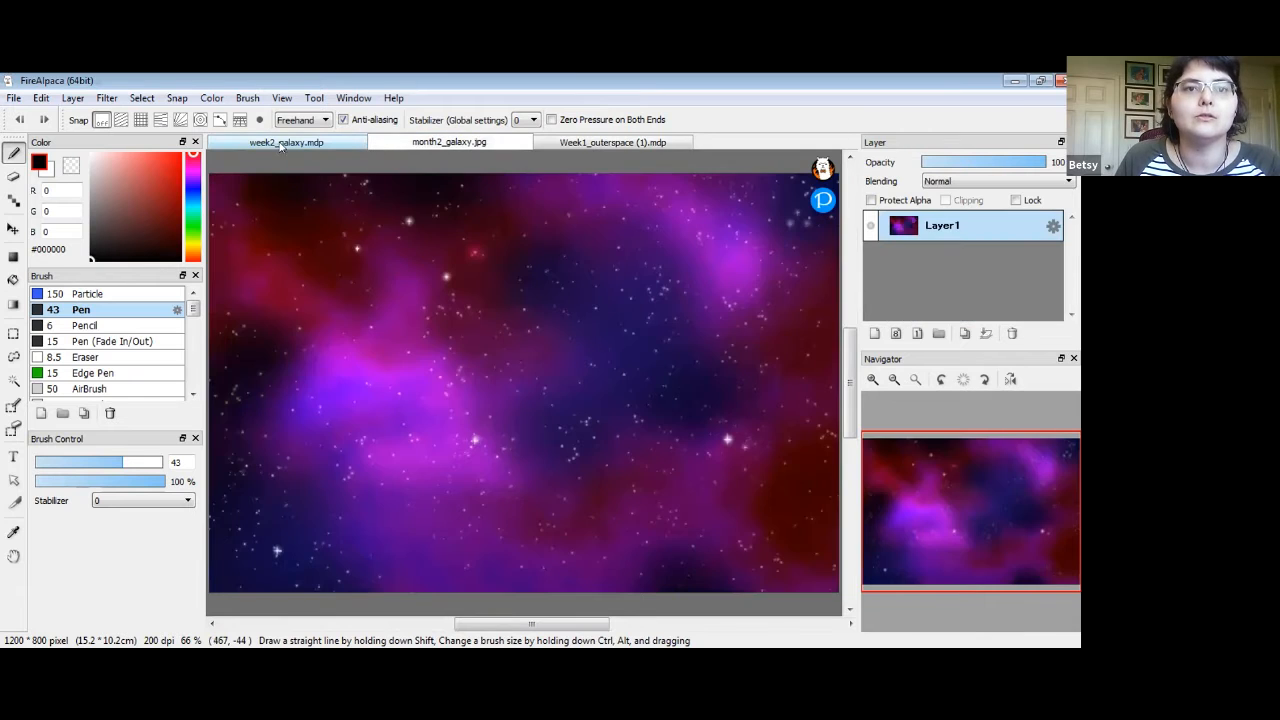
mouse_move(895, 407)
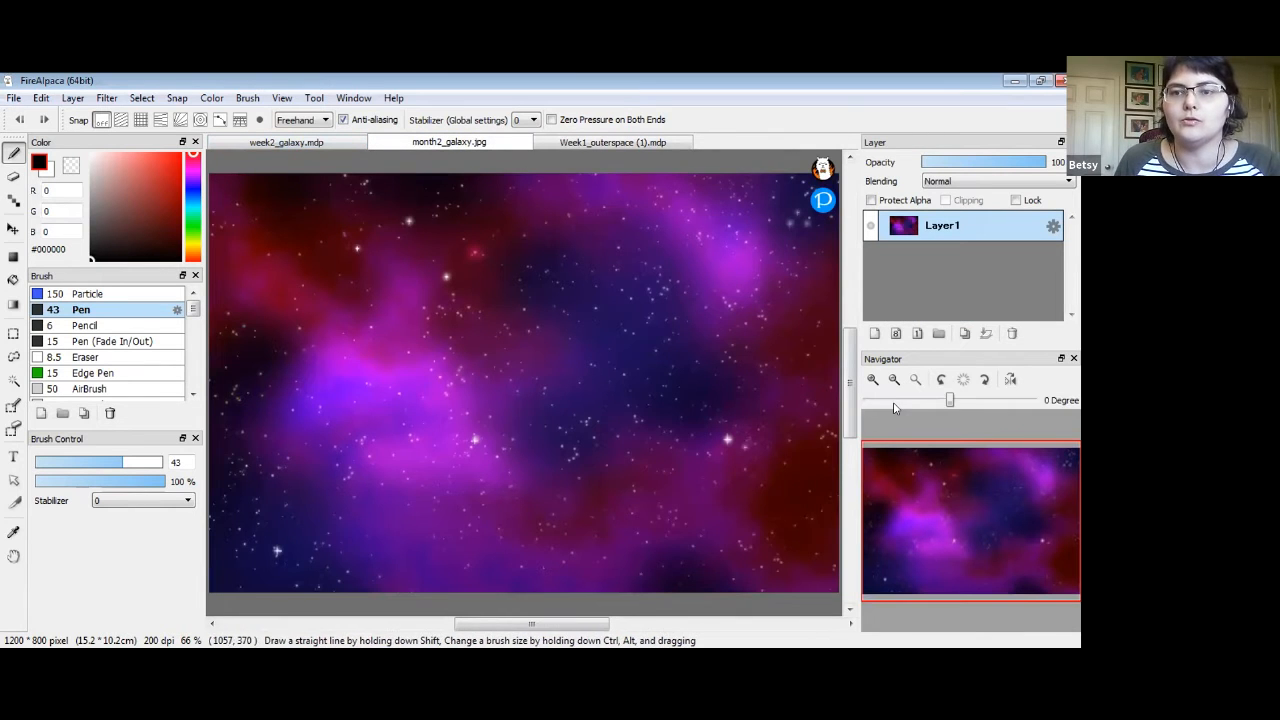
left_click(893, 383)
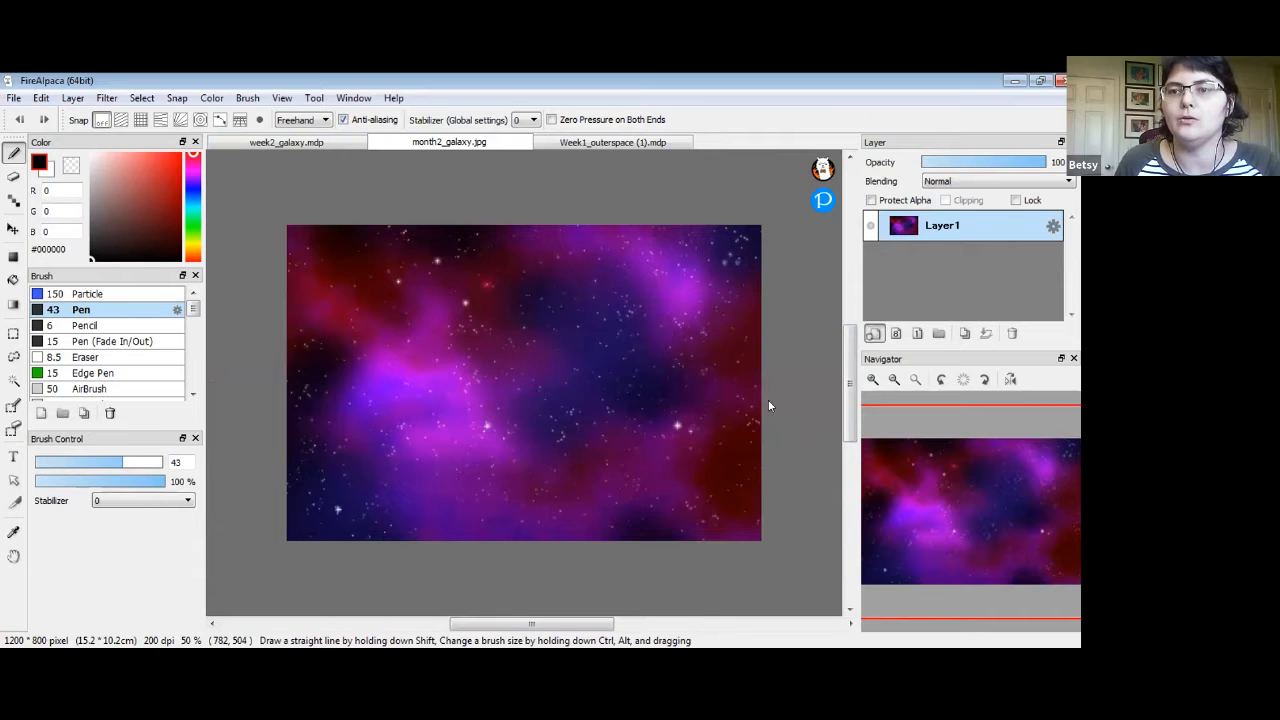
left_click(874, 333)
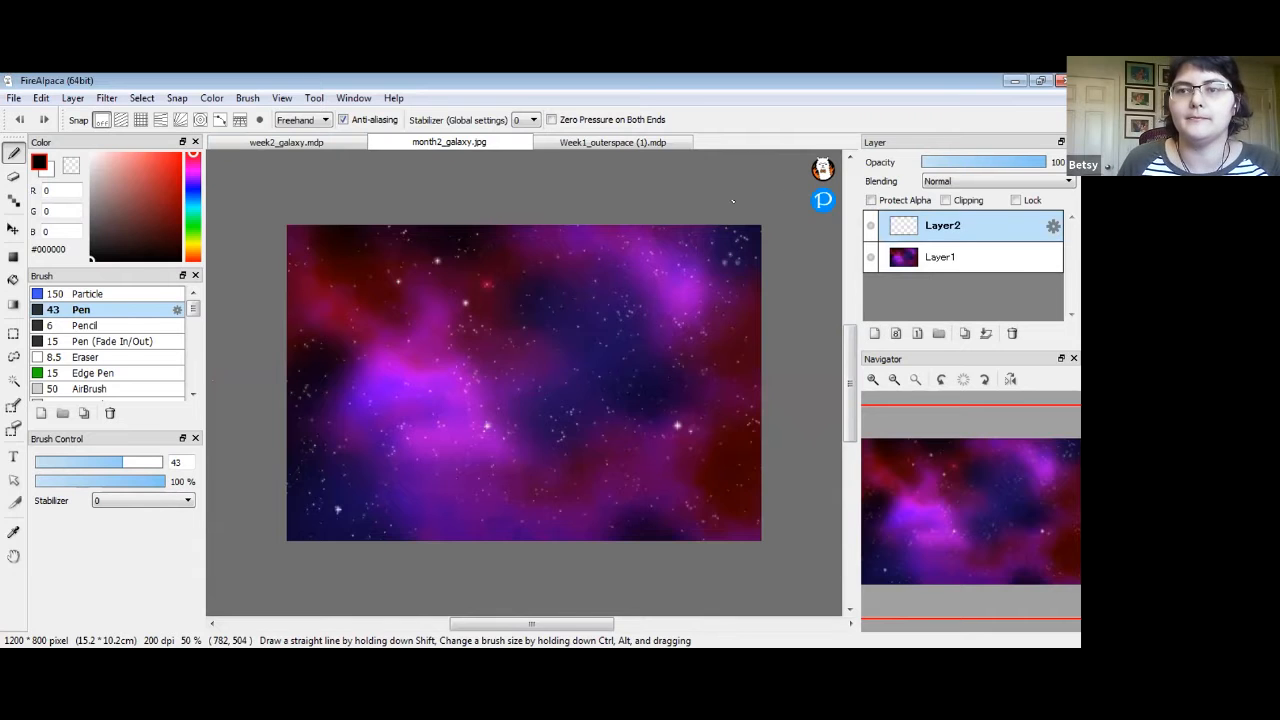
double_click(940, 225)
type("planets")
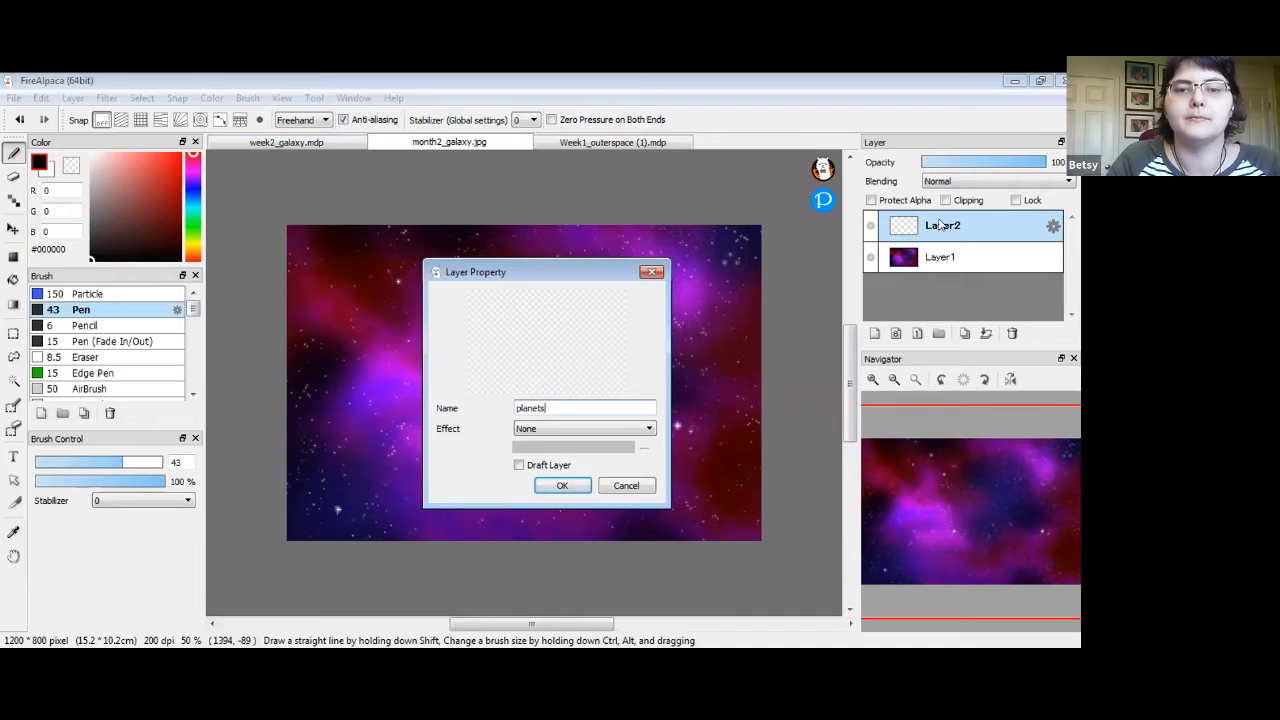
key("Return")
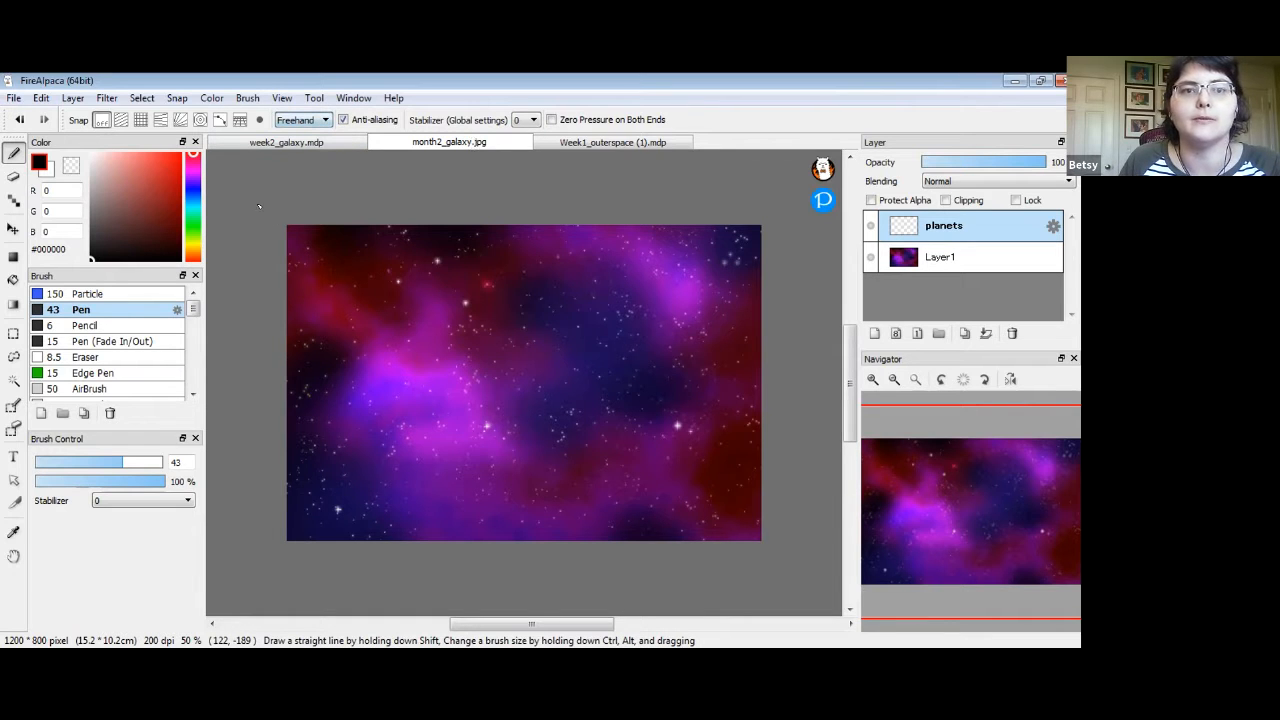
Set the brush's drawing shape to Ellipse
left_click(323, 120)
left_click(300, 192)
left_click(323, 120)
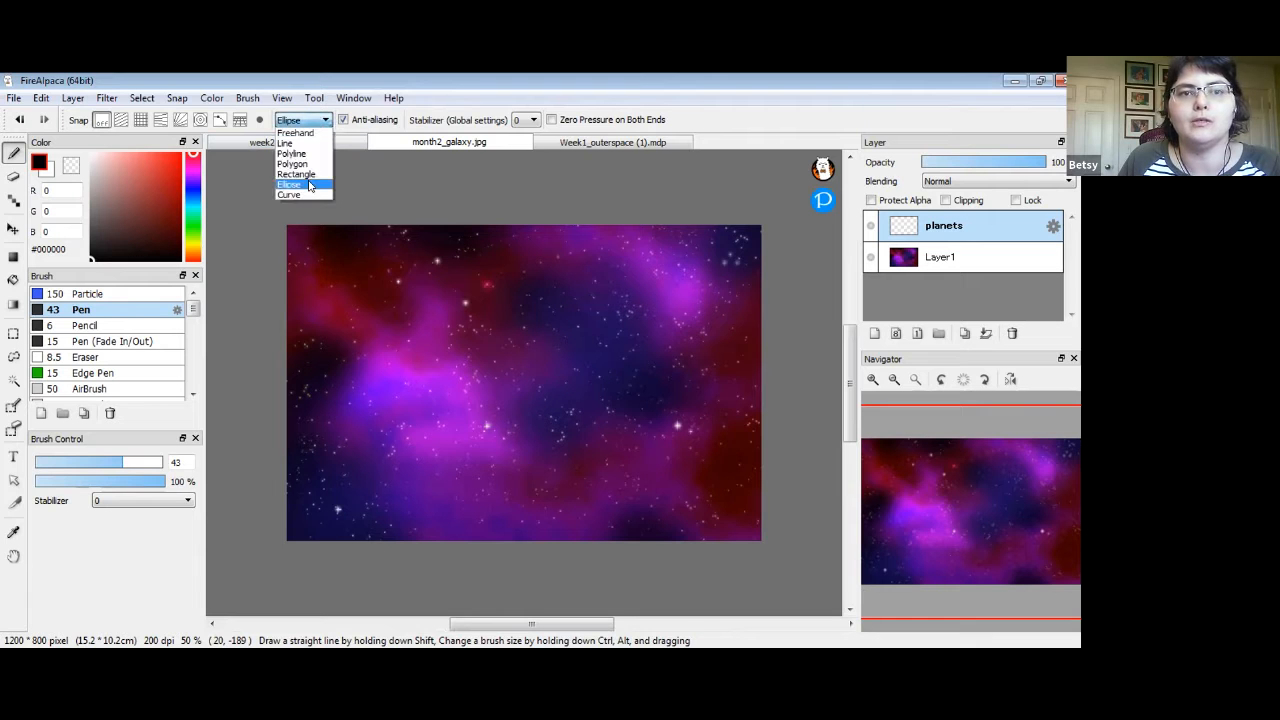
left_click(300, 190)
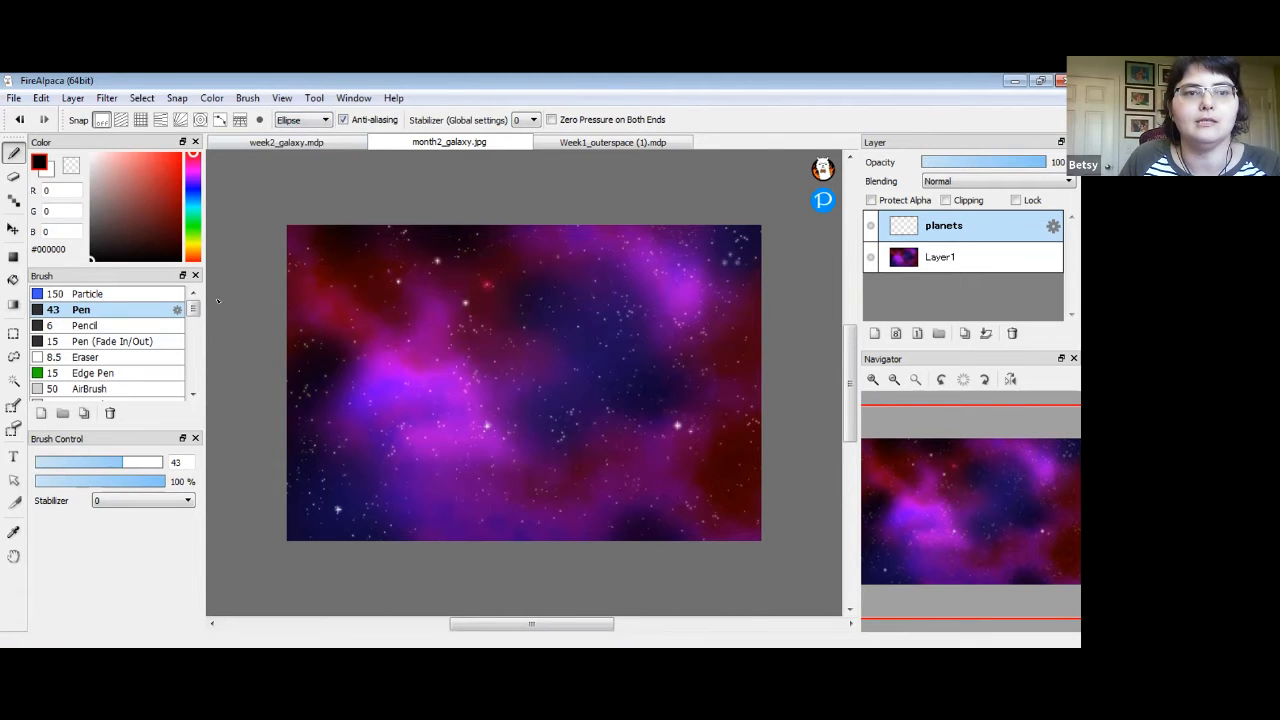
Enable the concentric circle snap and place its centre in the dark blue area of the galaxy's upper-right part
left_click(200, 119)
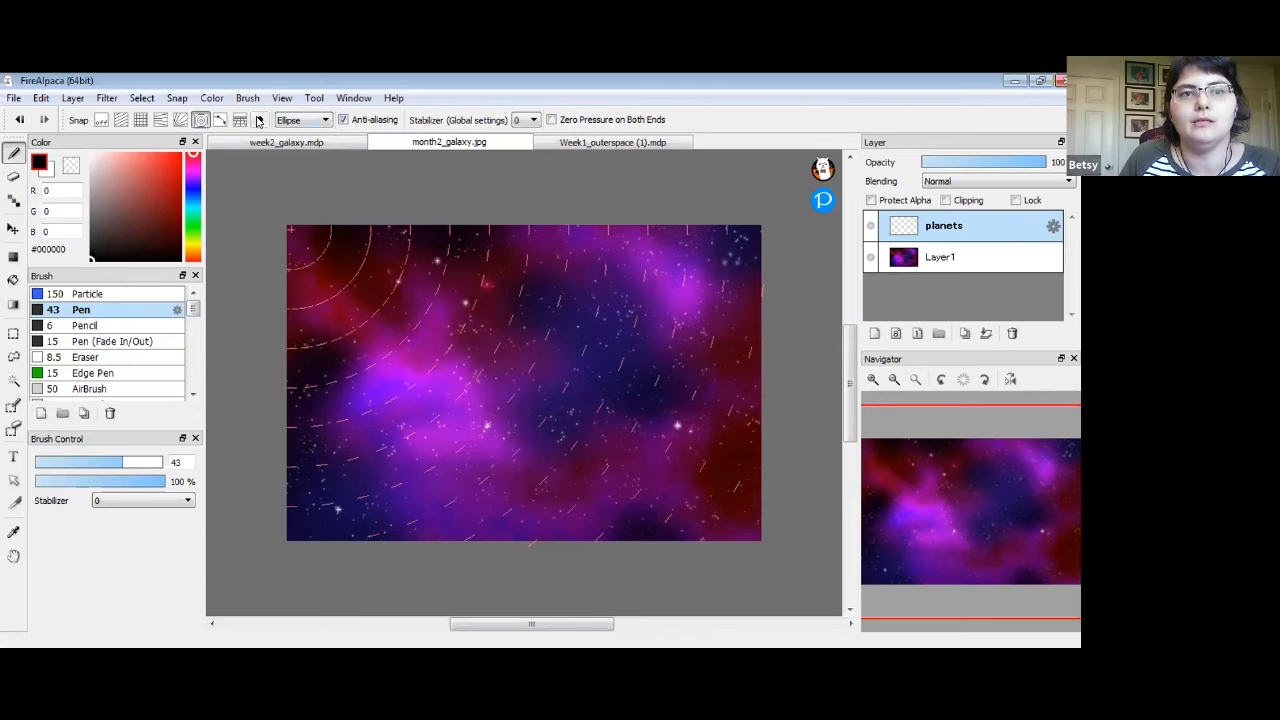
left_click(637, 333, "ctrl")
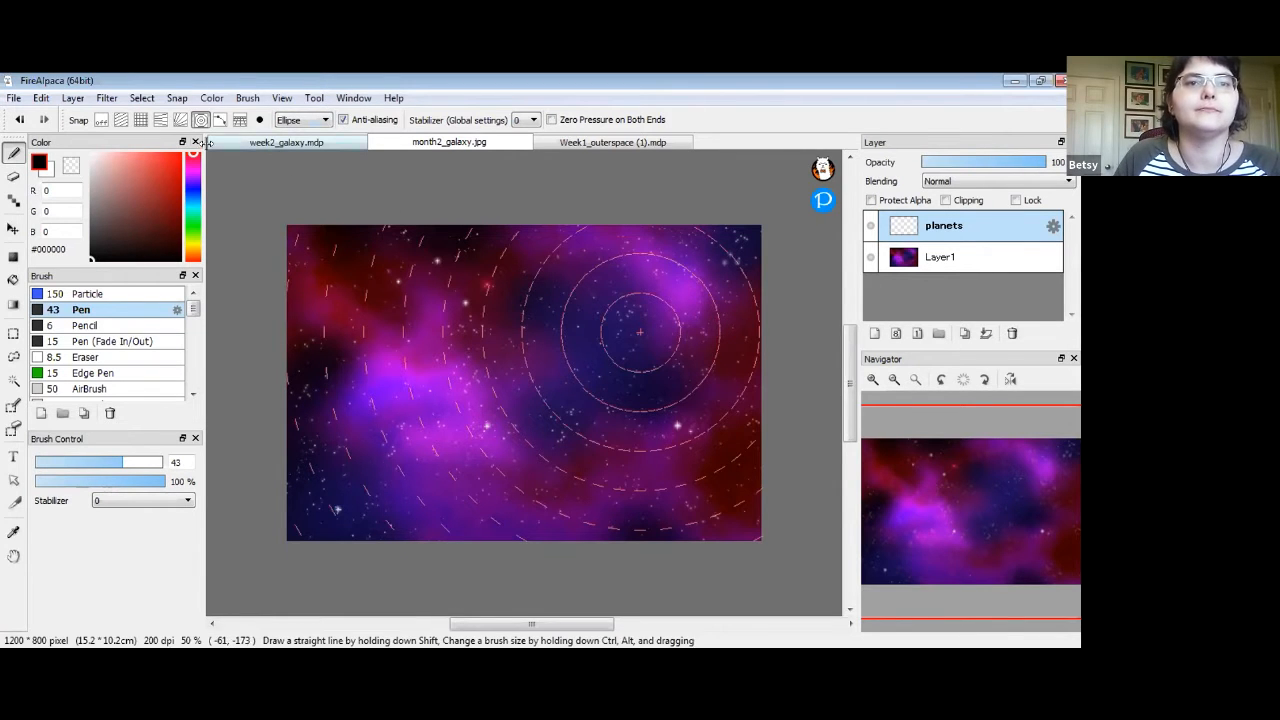
left_click(303, 119)
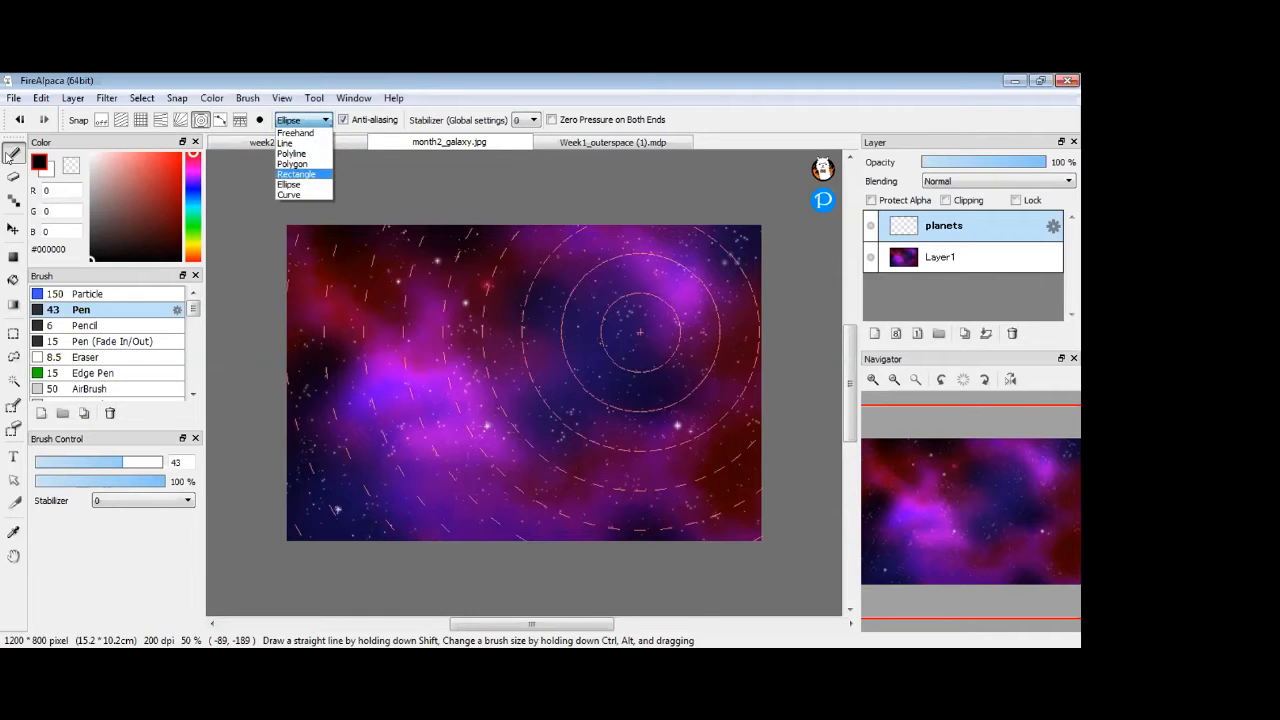
left_click(11, 155)
left_click(101, 120)
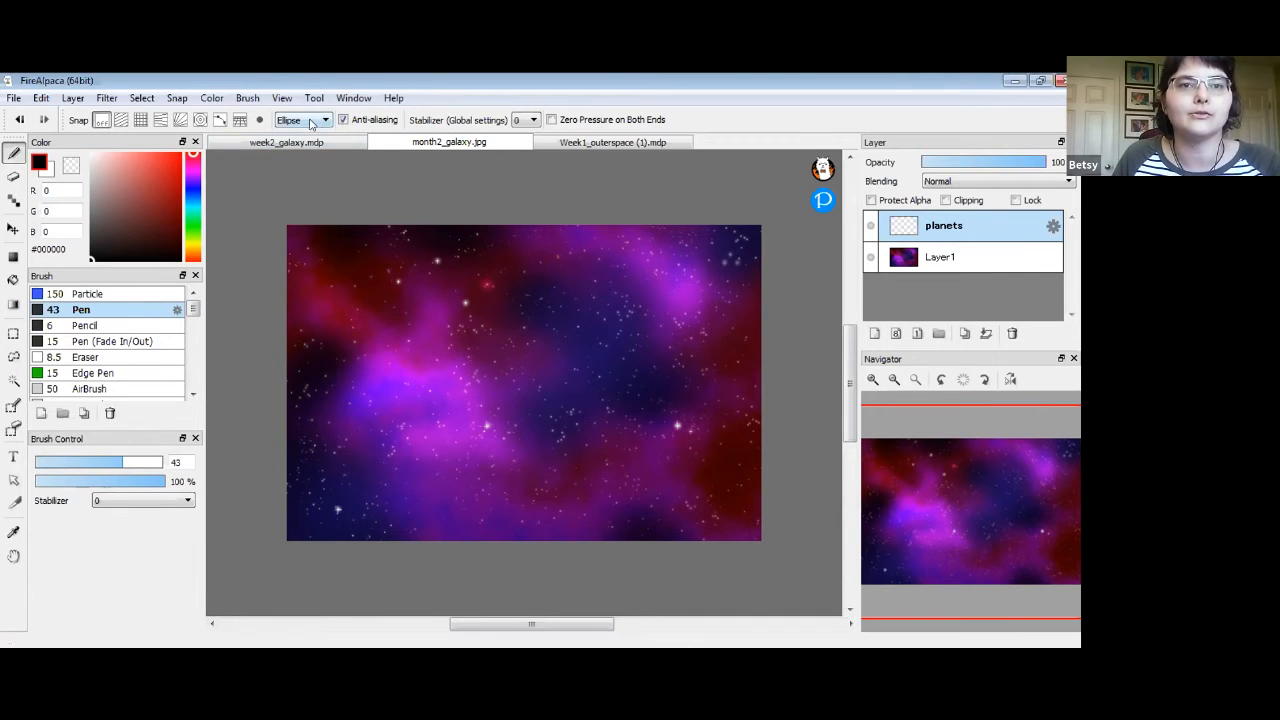
left_click(201, 120)
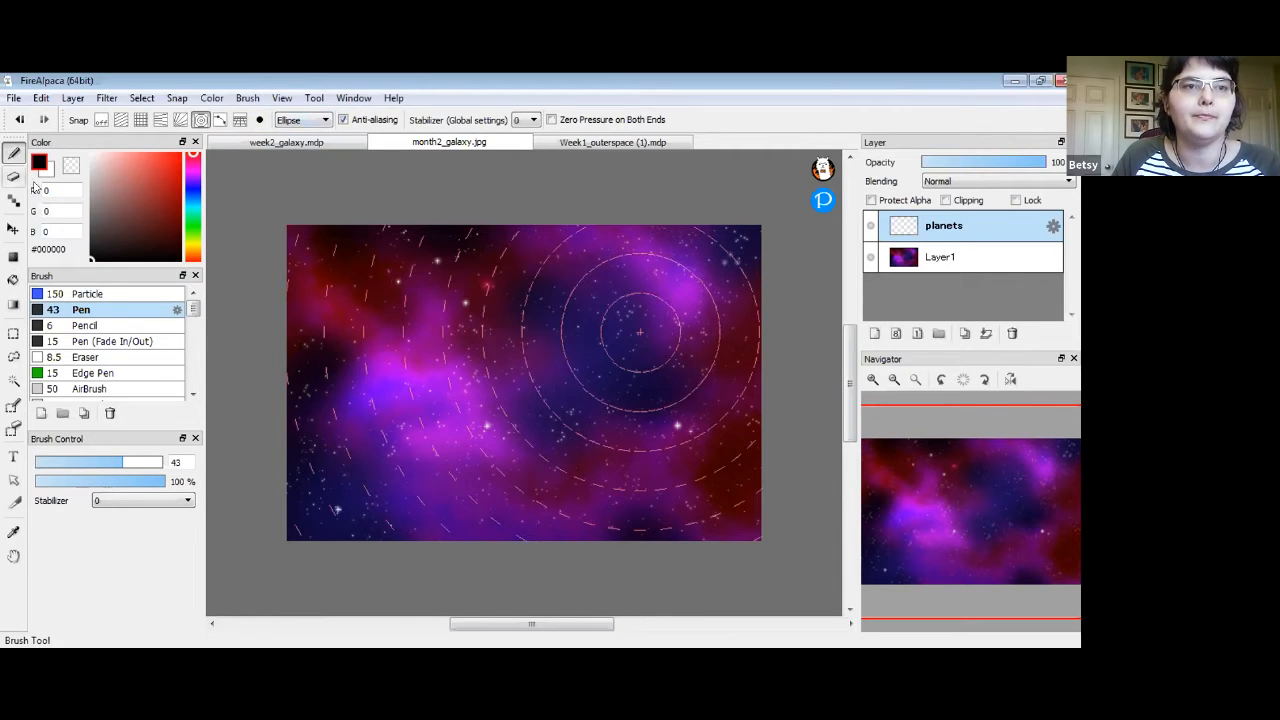
Set the brush colour to bright yellow, #FFE700
left_click(165, 167)
left_click(196, 249)
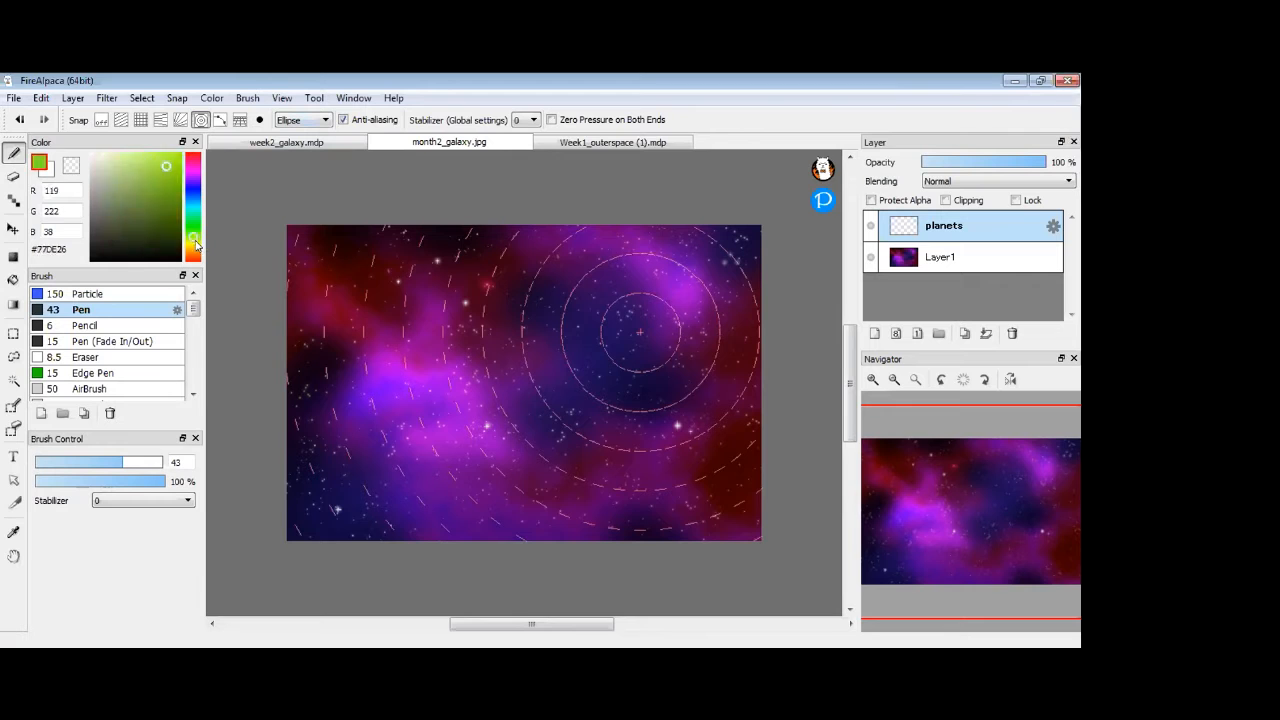
left_click(196, 244)
left_click(180, 154)
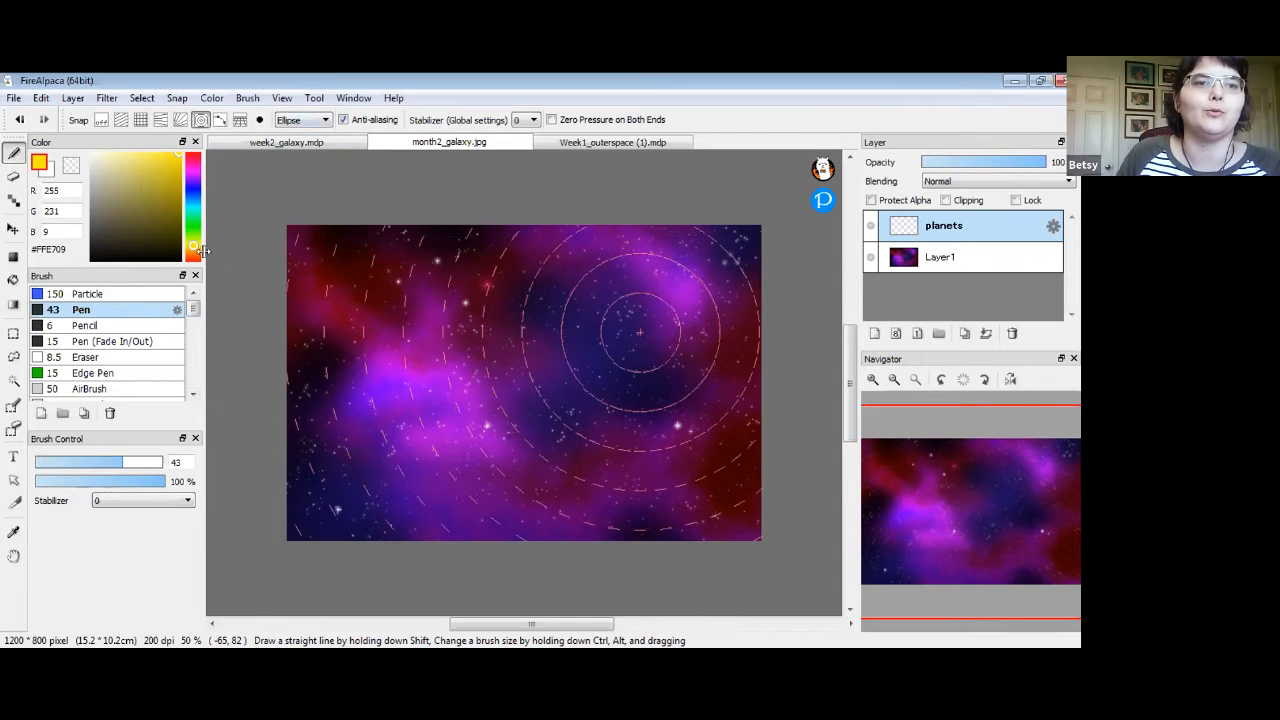
left_click(180, 155)
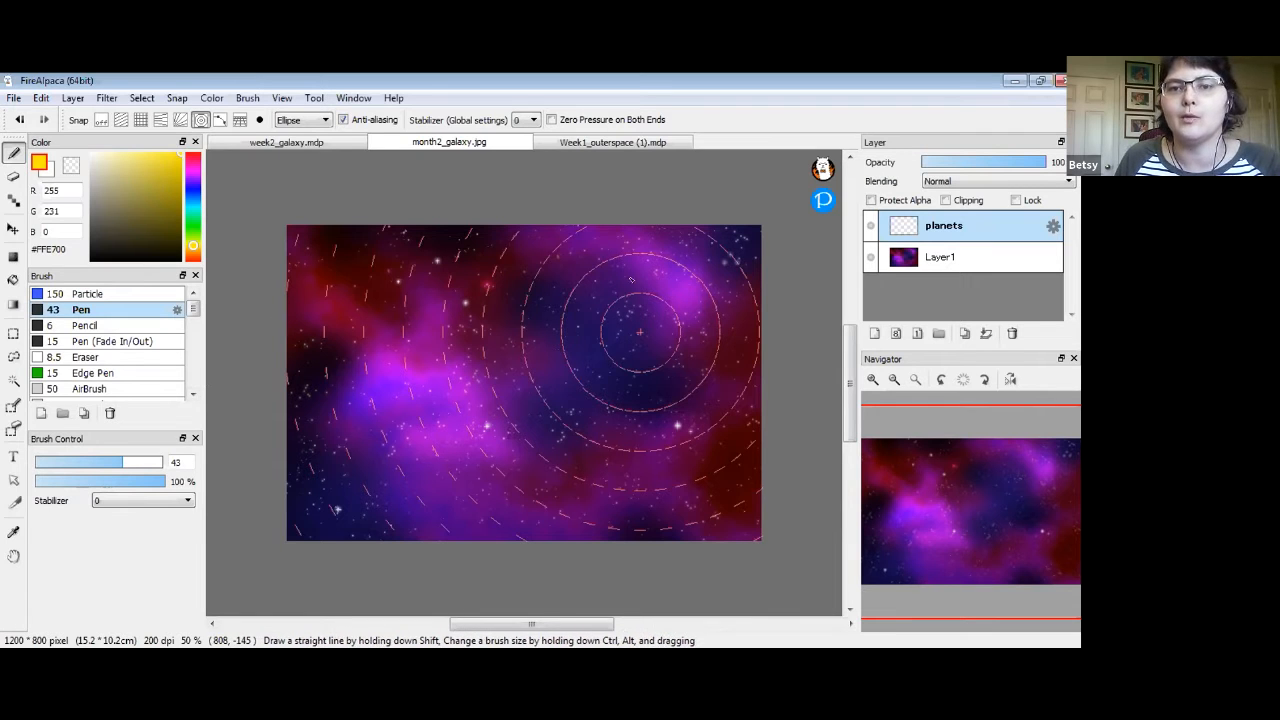
Try drawing a yellow ellipse on the snap guides, undo it, and set the brush's drawing shape to Freehand
mouse_move(633, 280)
left_mouse_down()
mouse_move(595, 294)
mouse_move(640, 278)
left_mouse_up()
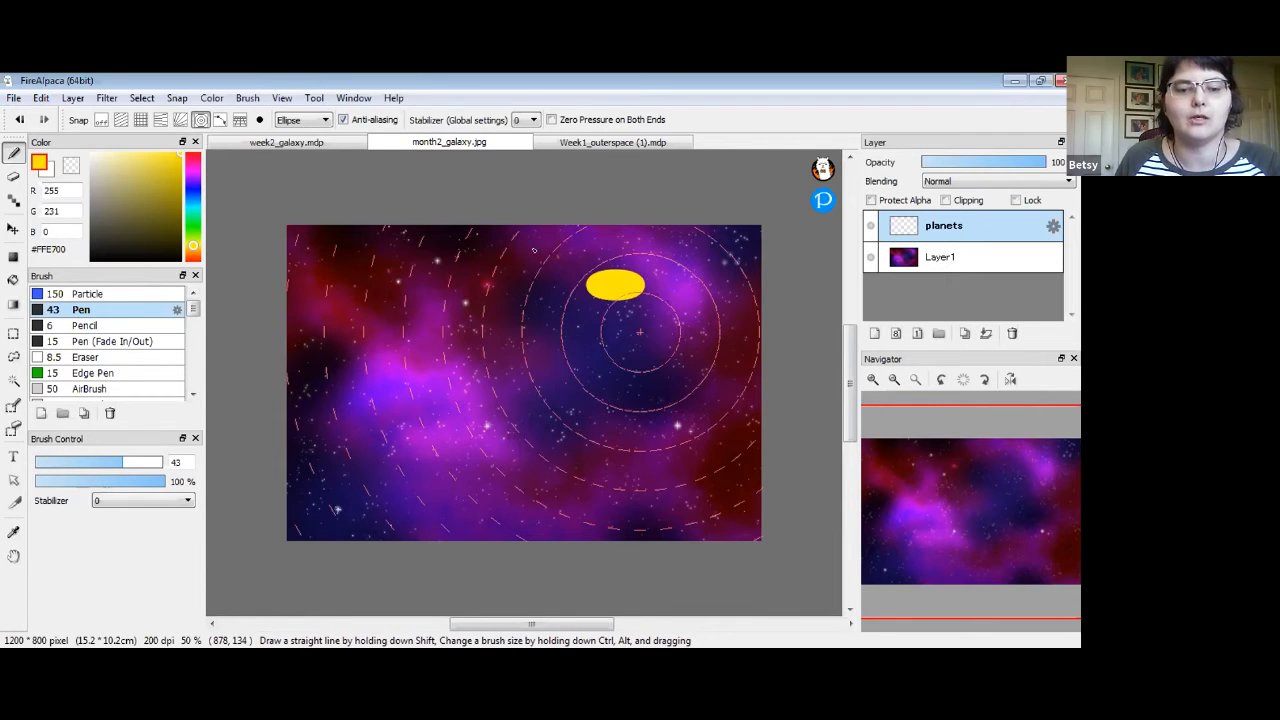
key("ctrl+z")
scroll(297, 125, "up", 2)
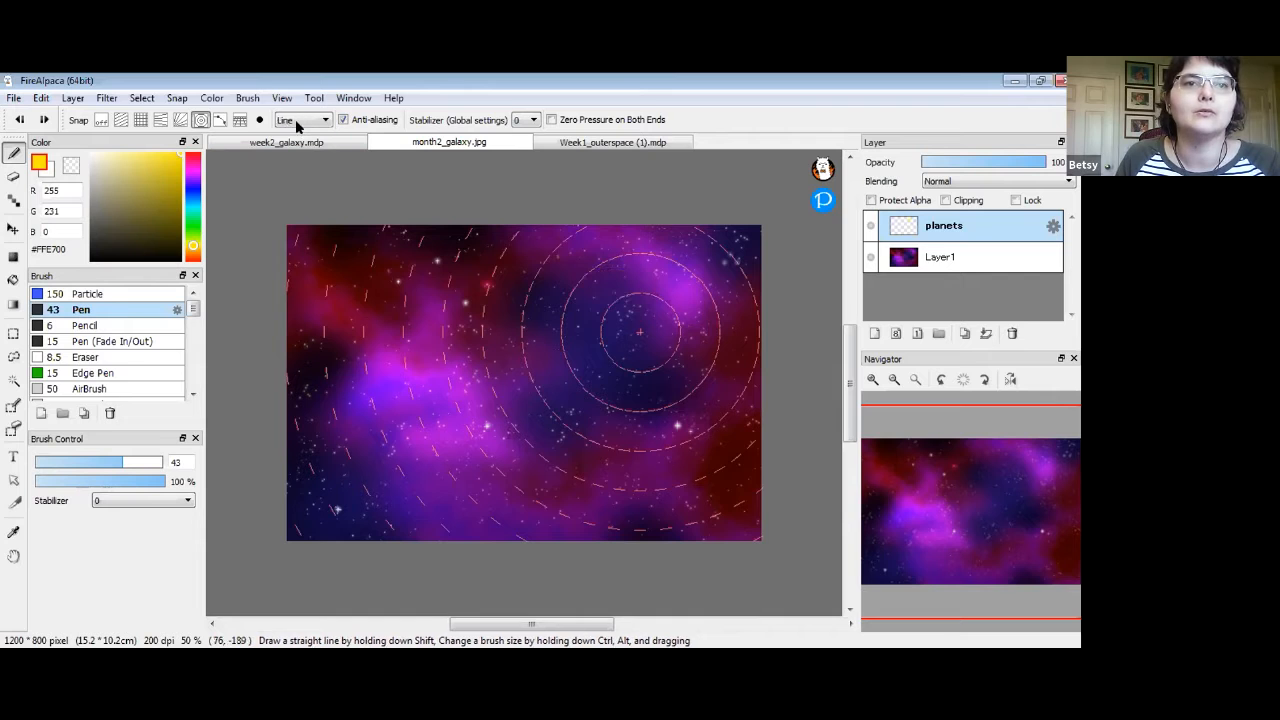
left_click(298, 121)
left_click(298, 138)
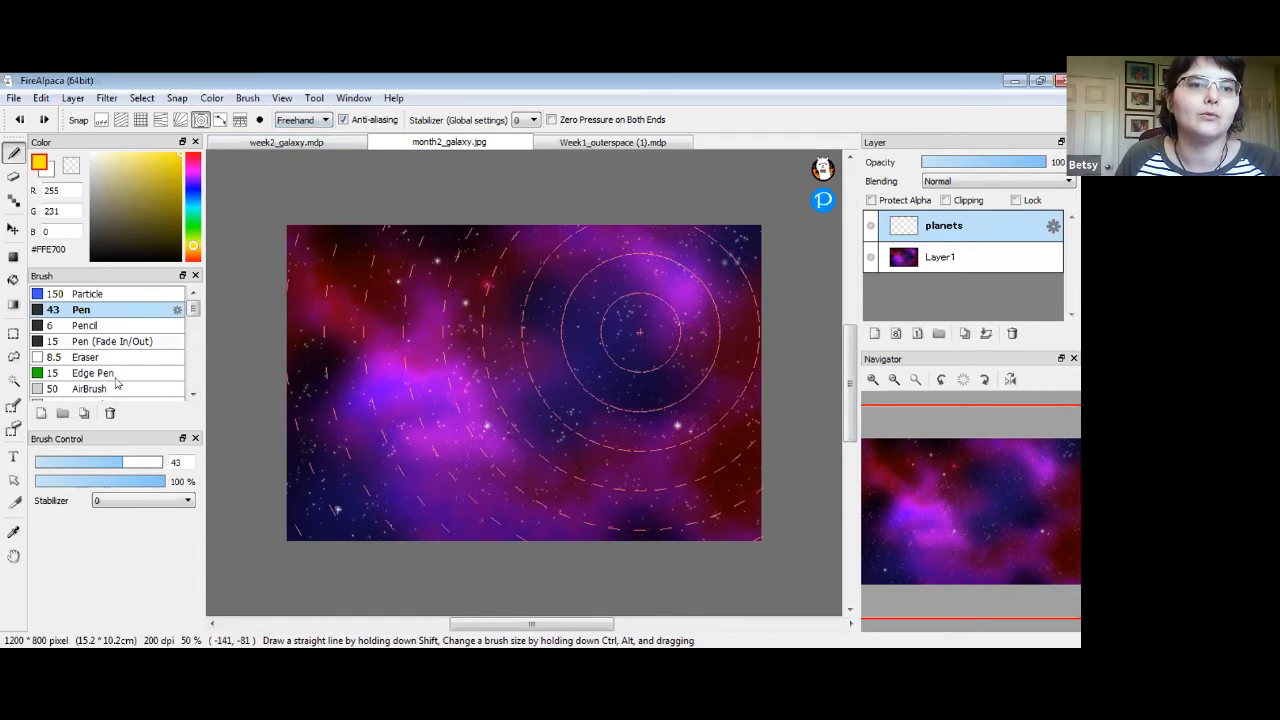
Draw a yellow circle outline around the snap centre with the size 43 Pen, and turn snapping off
left_click_drag(183, 458, 138, 463)
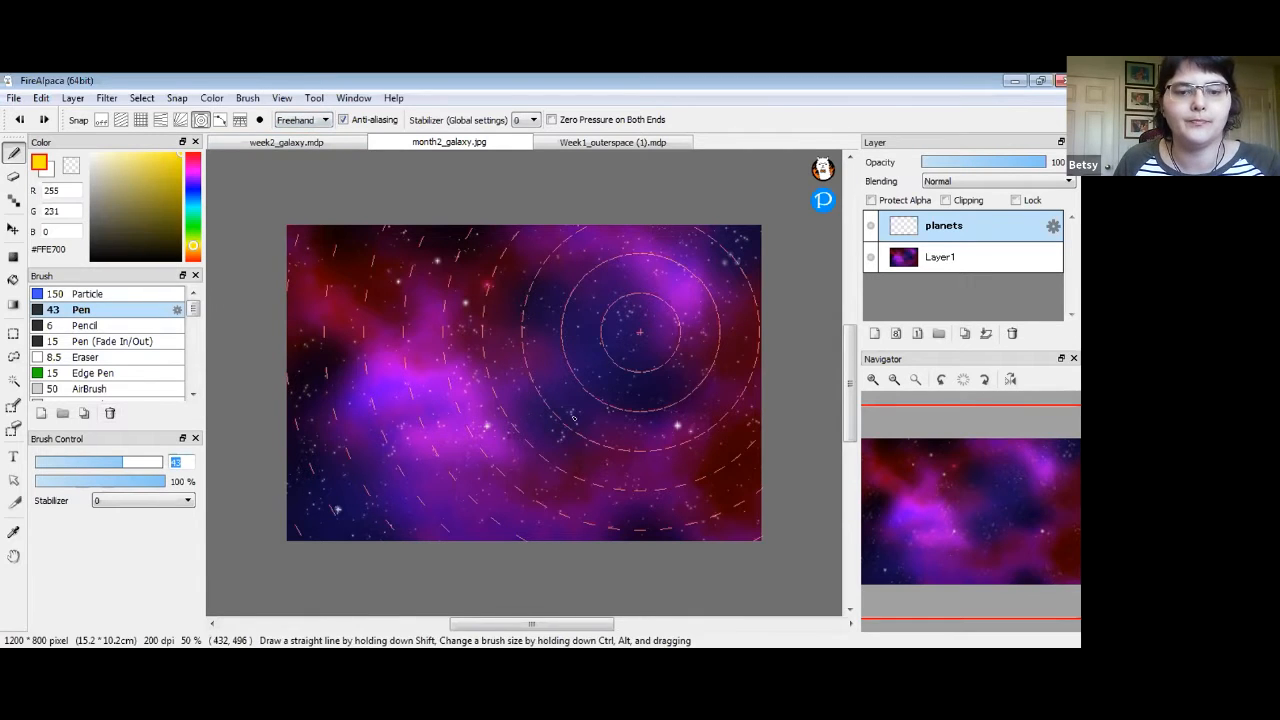
mouse_move(628, 278)
left_mouse_down()
mouse_move(586, 318)
mouse_move(614, 380)
mouse_move(694, 320)
mouse_move(590, 300)
mouse_move(665, 385)
mouse_move(690, 362)
left_mouse_up()
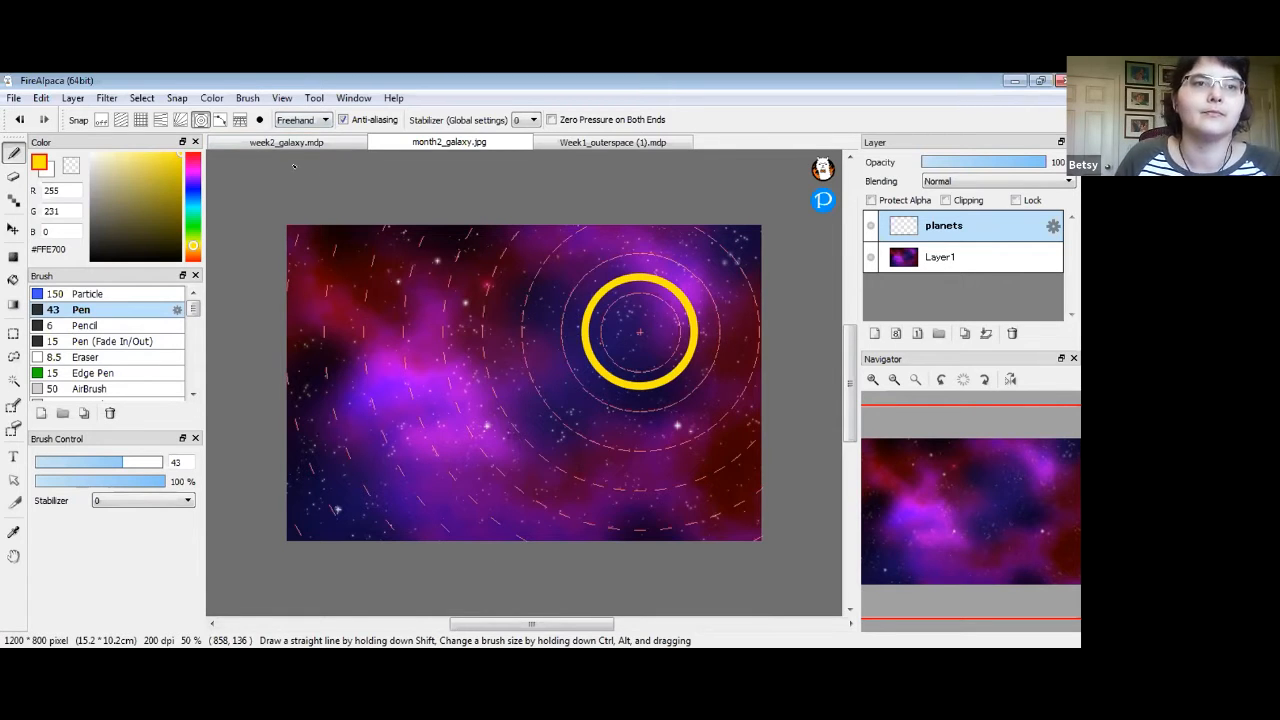
left_click(101, 119)
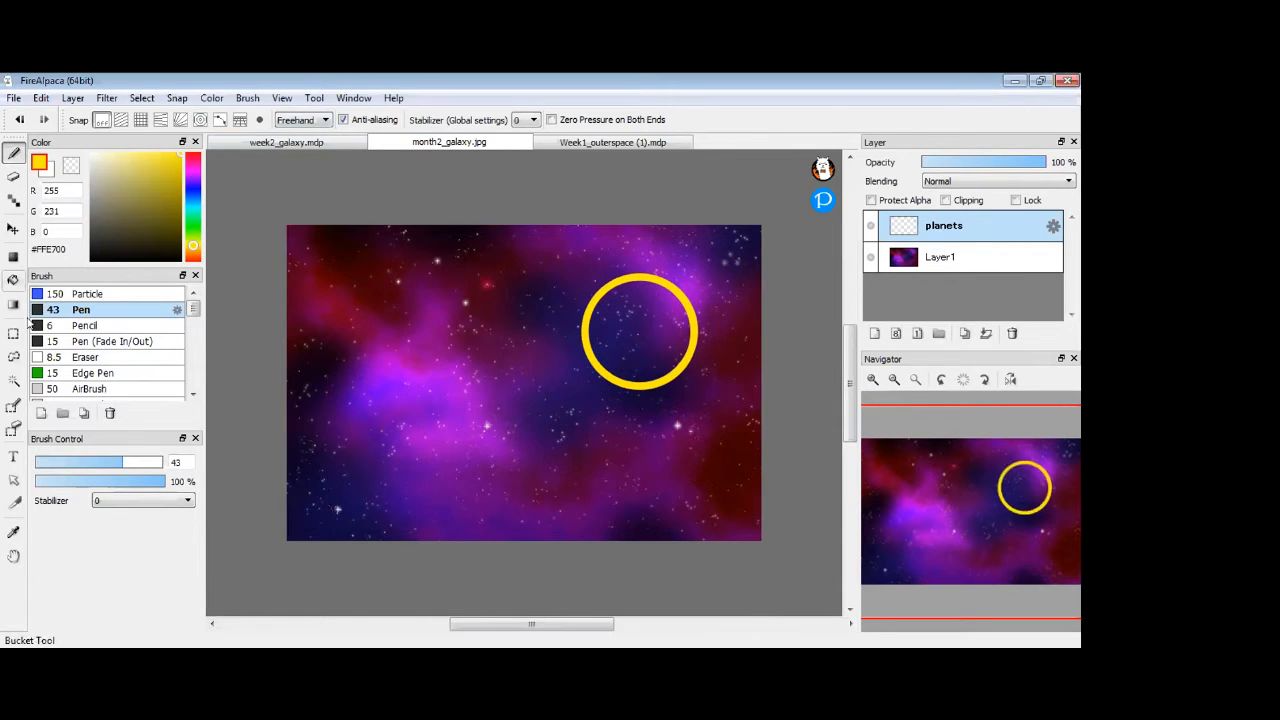
Set the Bucket tool's reference to Layer and fill the circle's interior with the yellow colour
left_click(13, 280)
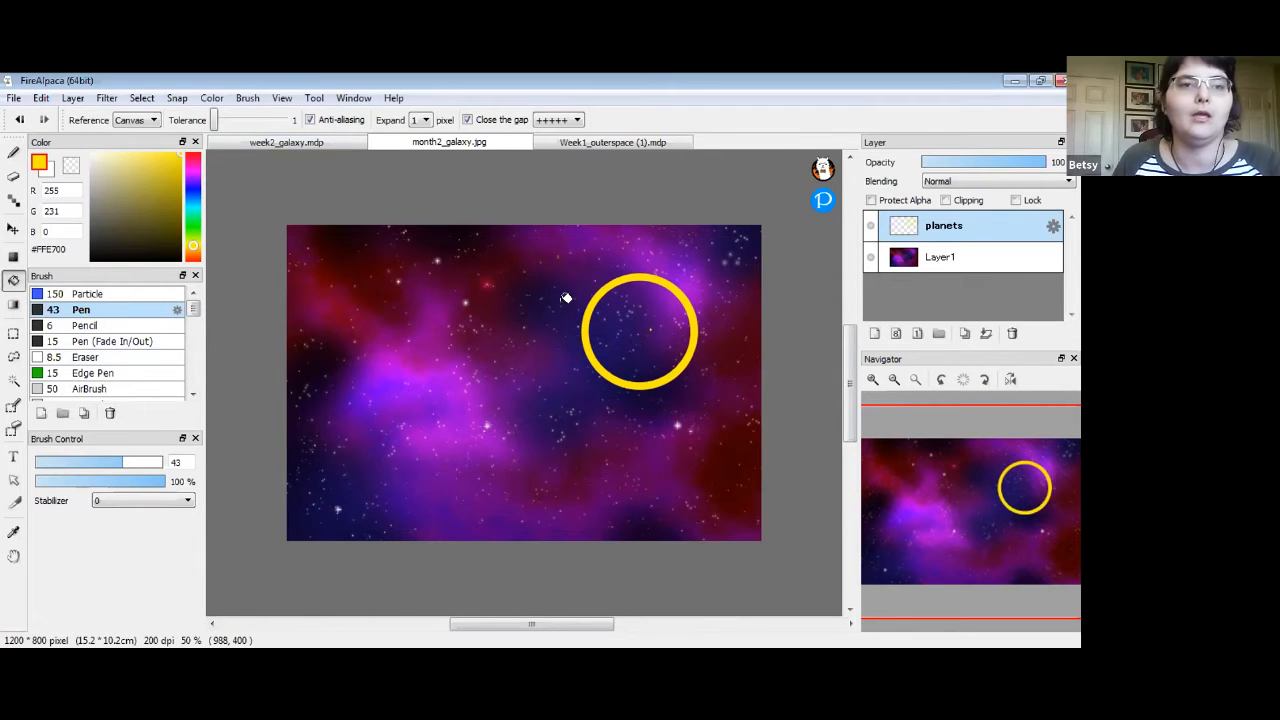
left_click(150, 121)
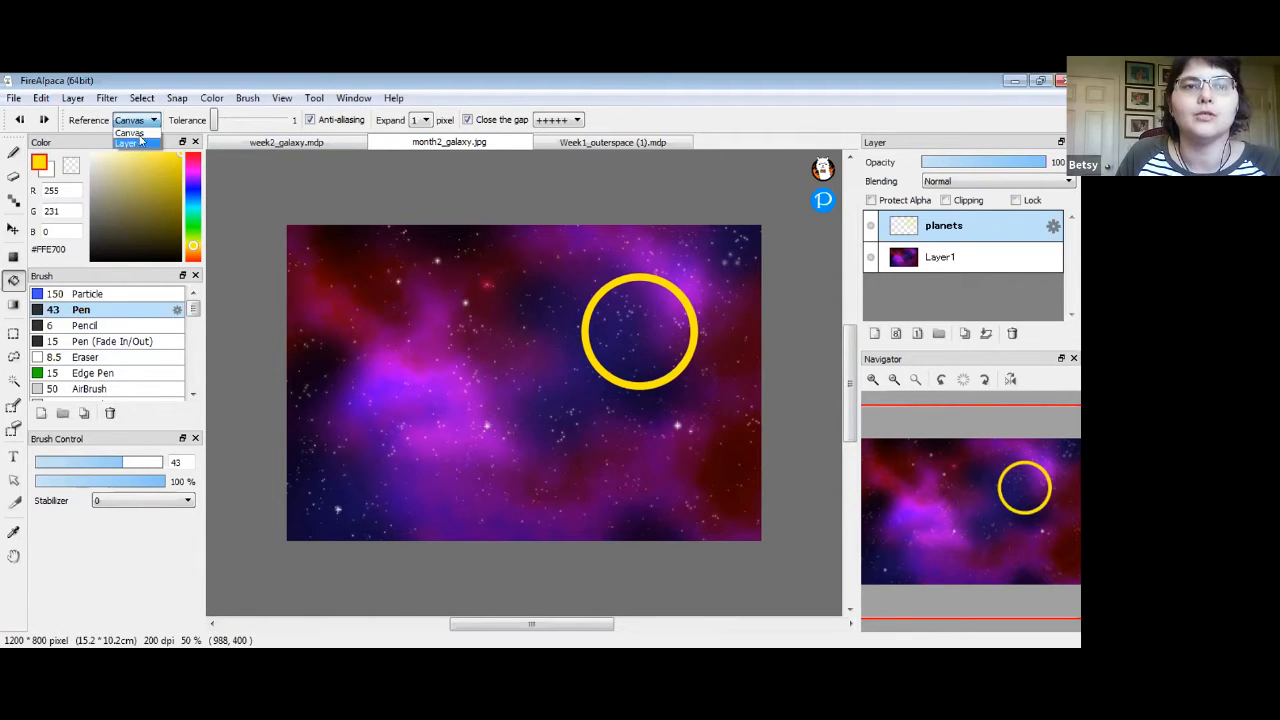
left_click(132, 144)
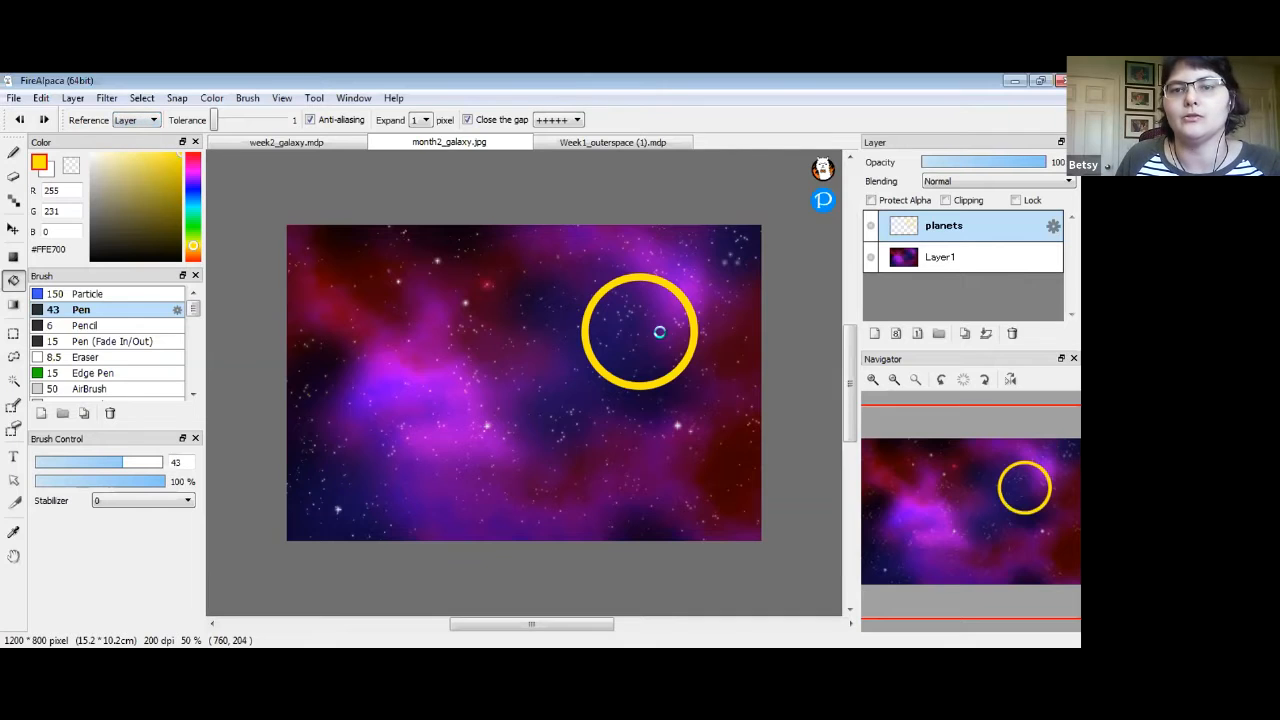
left_click(659, 327)
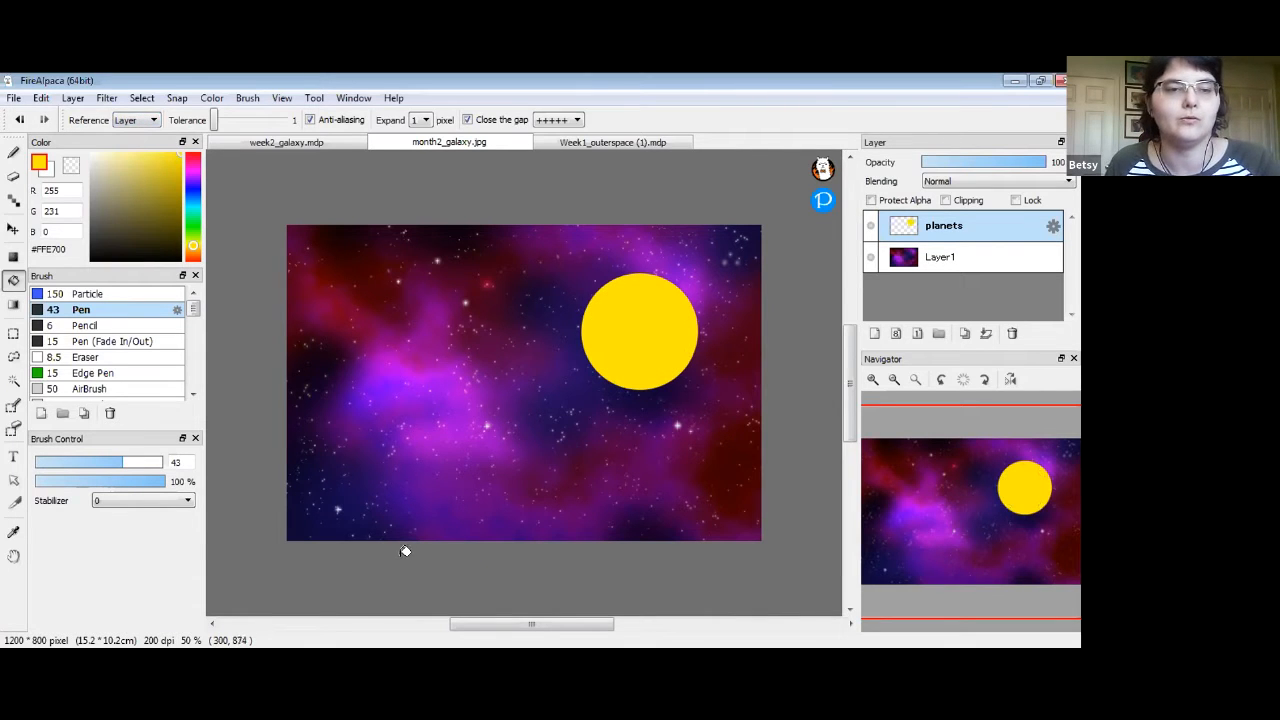
Reduce the Pen size to about 15.8 and switch back to the Brush tool
left_click_drag(110, 462, 74, 460)
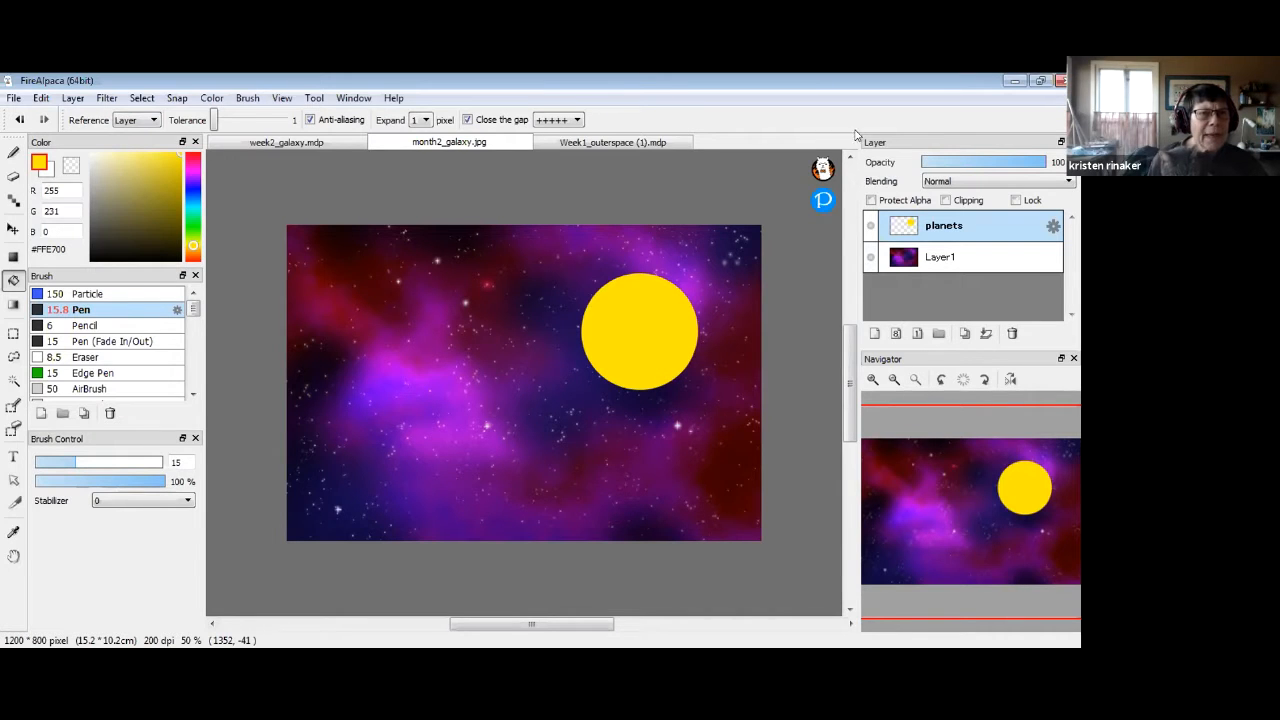
left_click(14, 148)
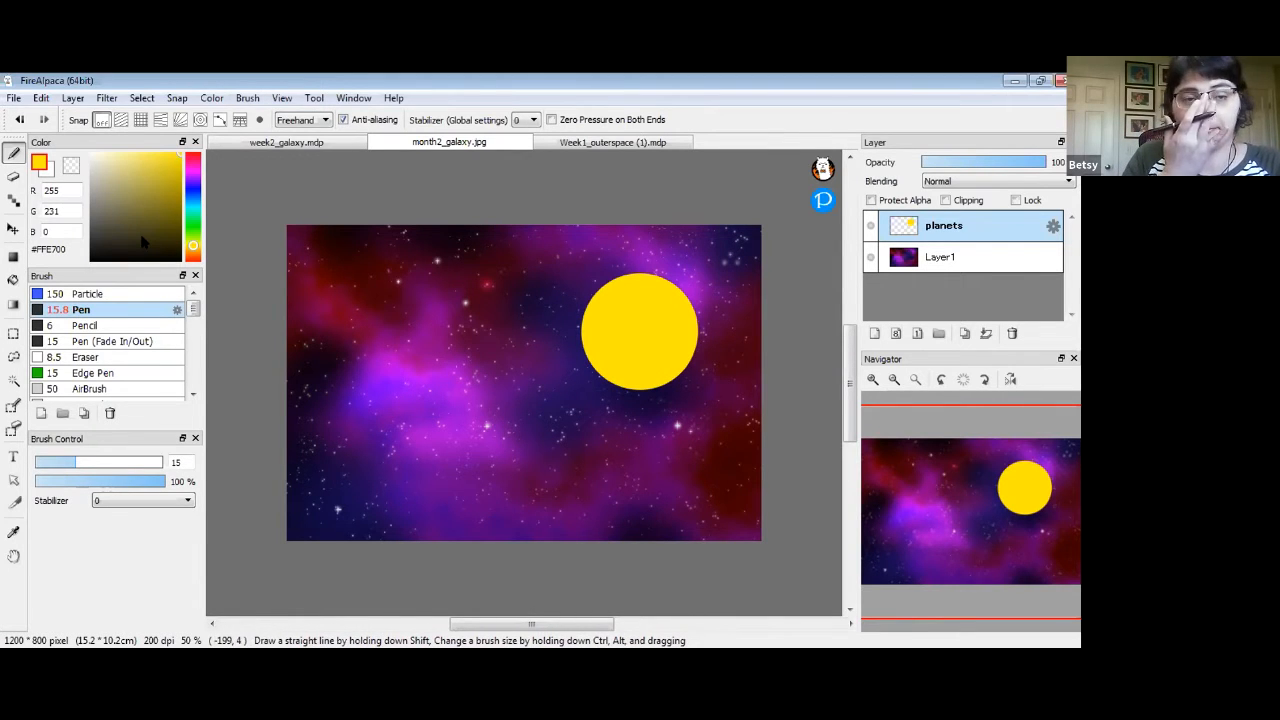
left_click(200, 120)
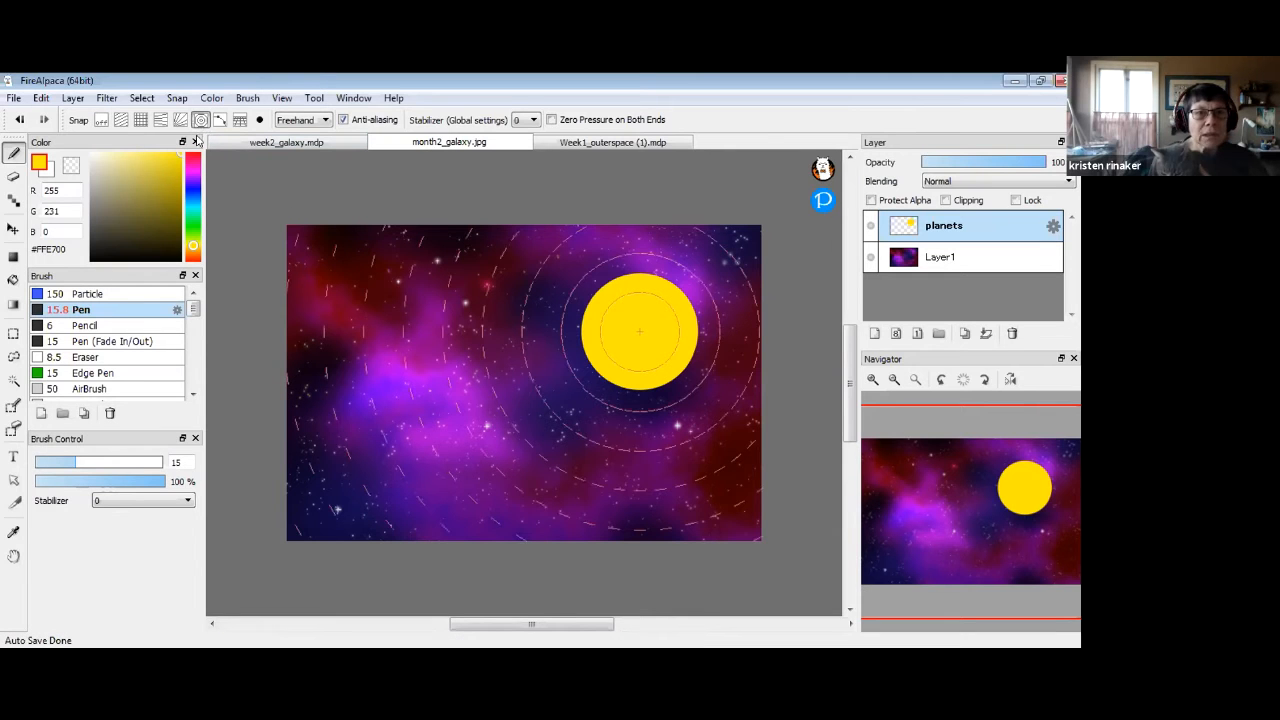
left_click(100, 119)
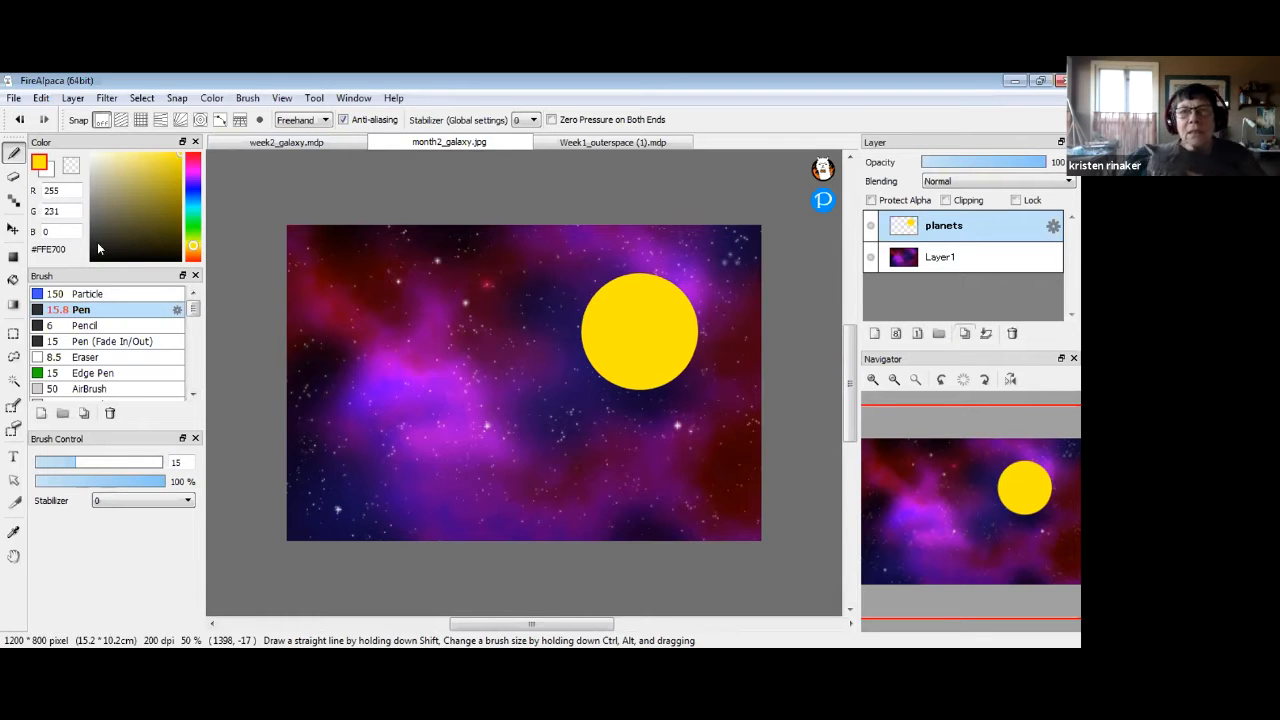
key("g")
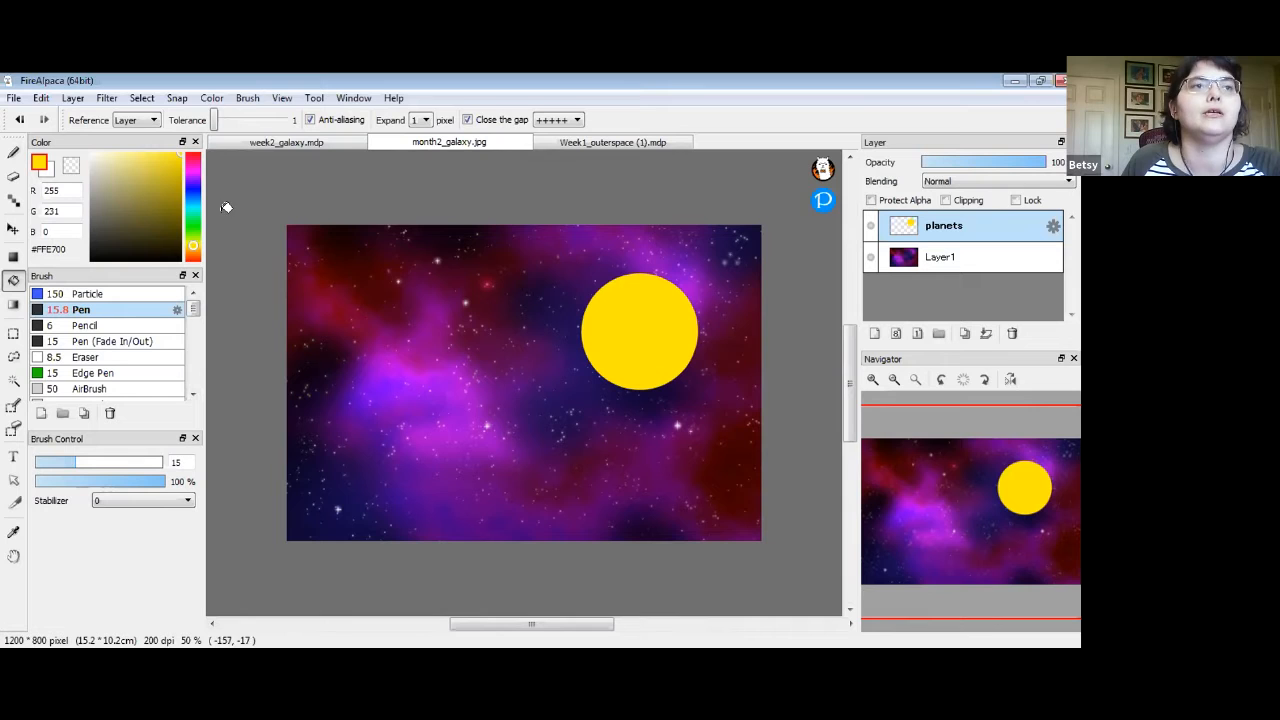
Keep the Bucket tool's reference on Layer and set its Expand option to 3 pixels
left_click(150, 119)
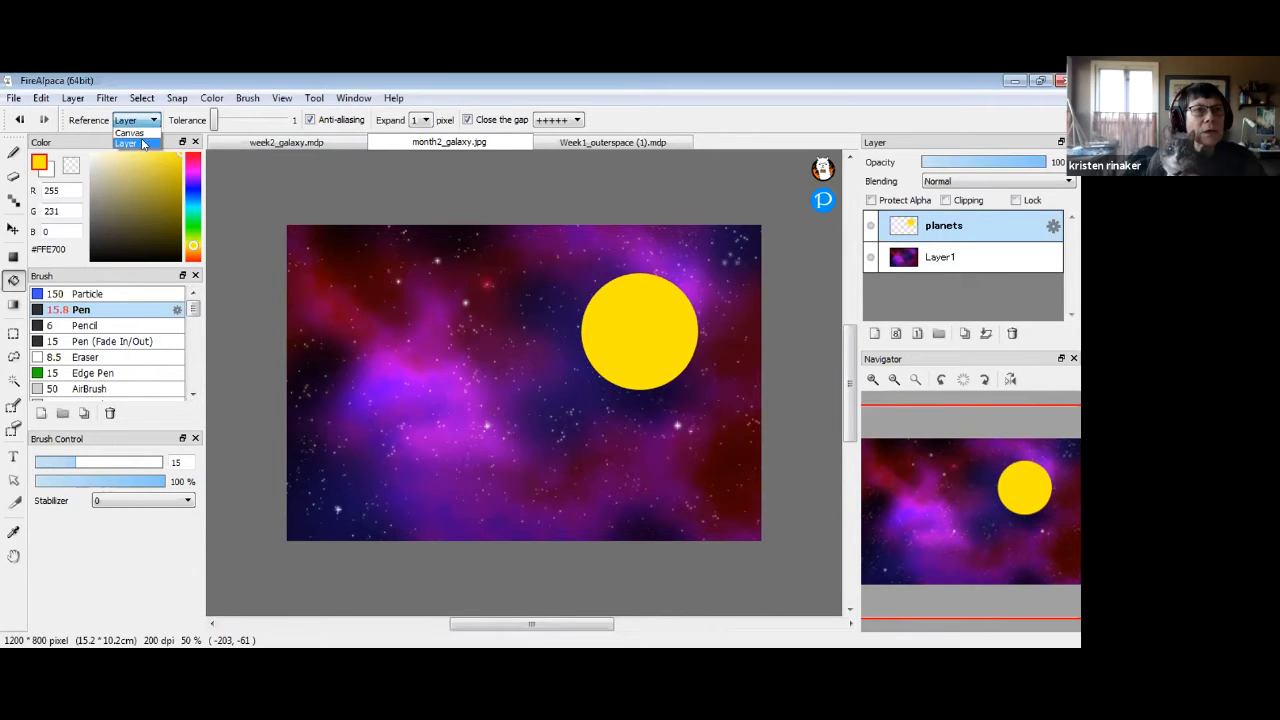
left_click(143, 143)
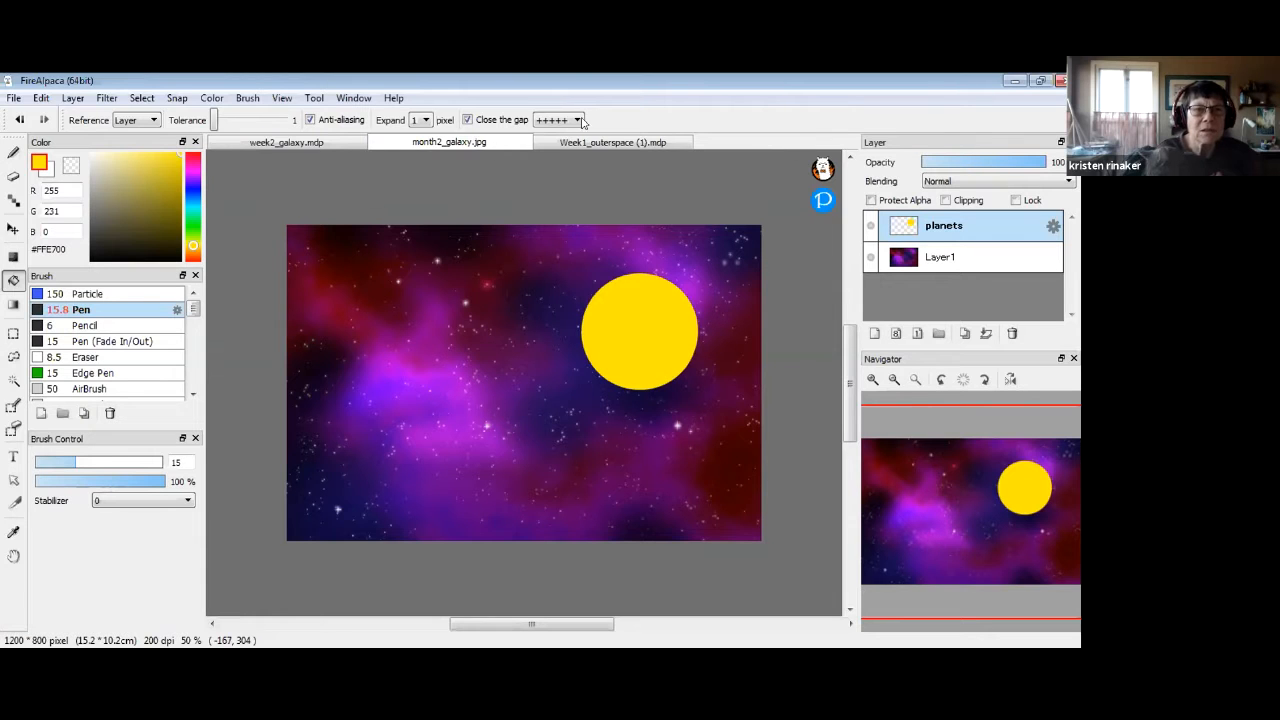
left_click(425, 121)
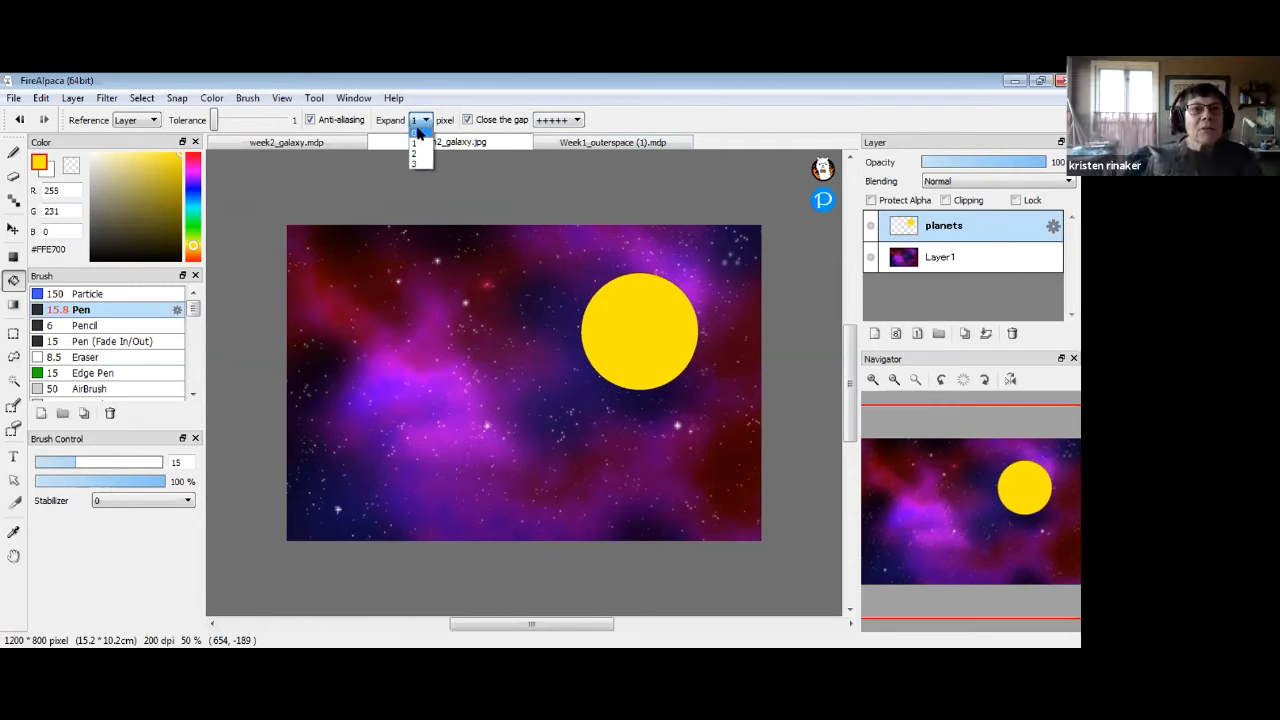
left_click(416, 143)
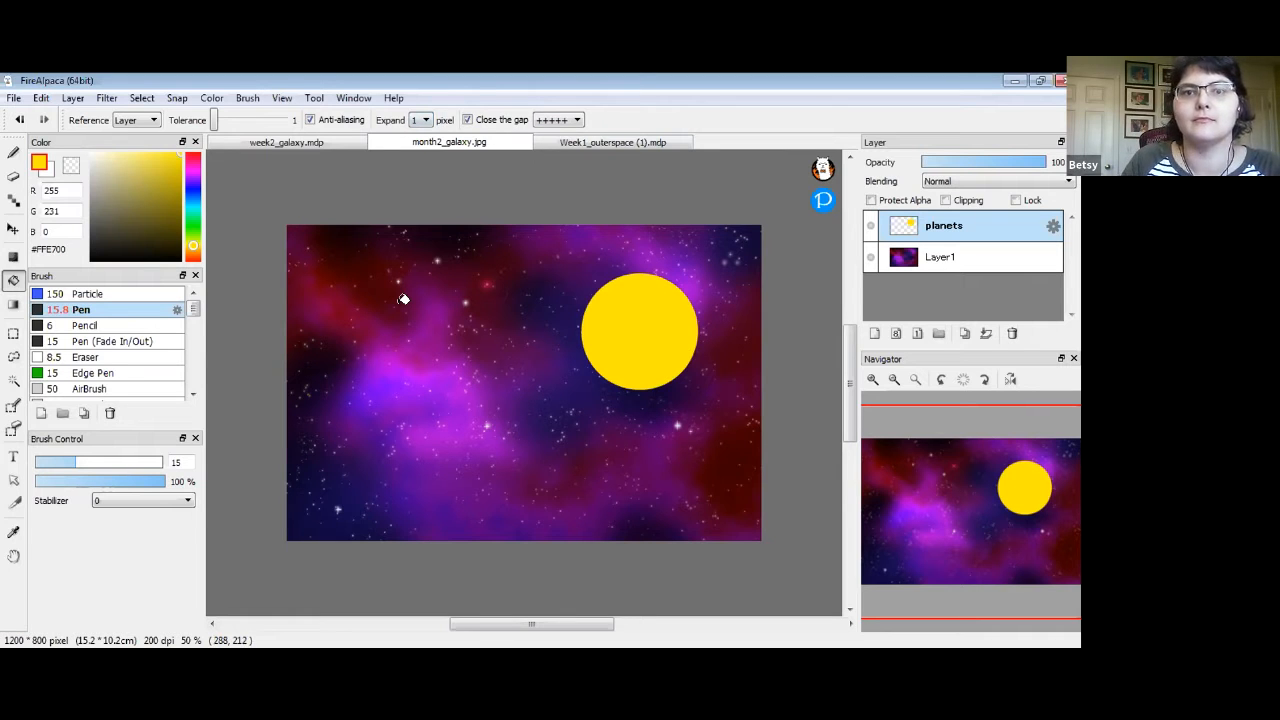
left_click(310, 119)
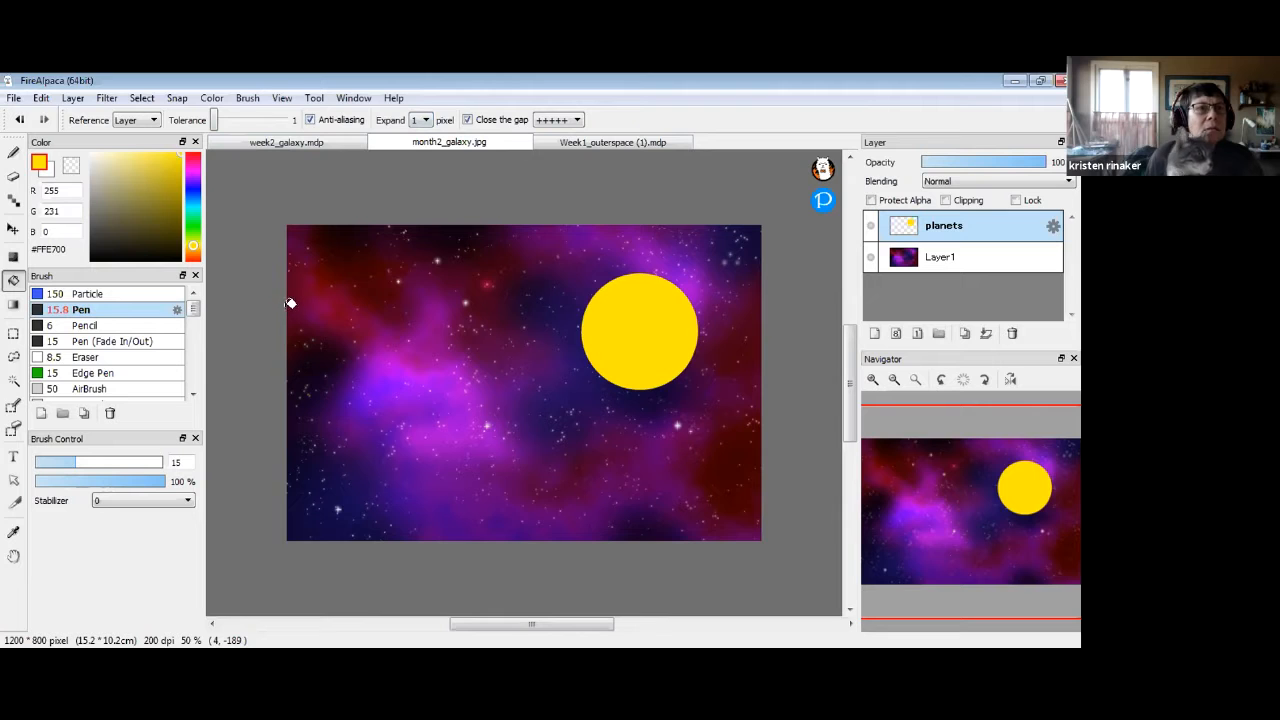
left_click(425, 120)
left_click(418, 160)
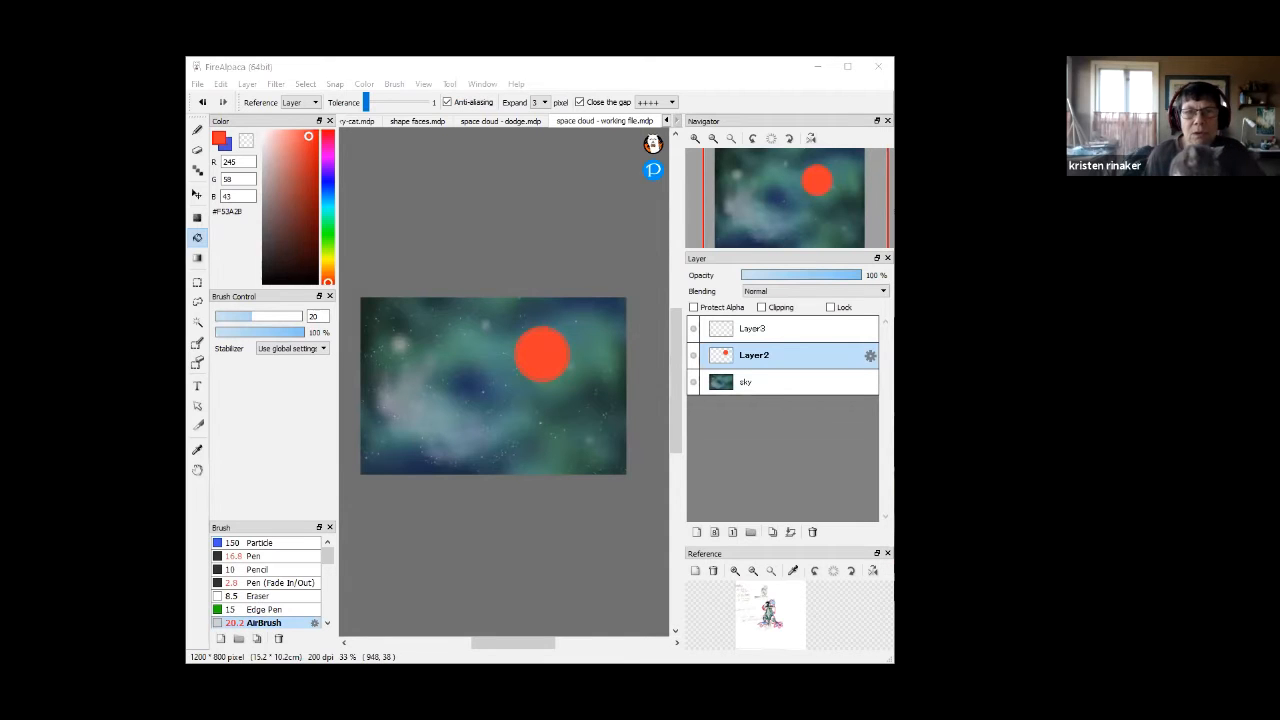
Undo the red fill of the circle on Layer2 in the space cloud file, refill it with the Bucket, and undo that fill
left_click(795, 355)
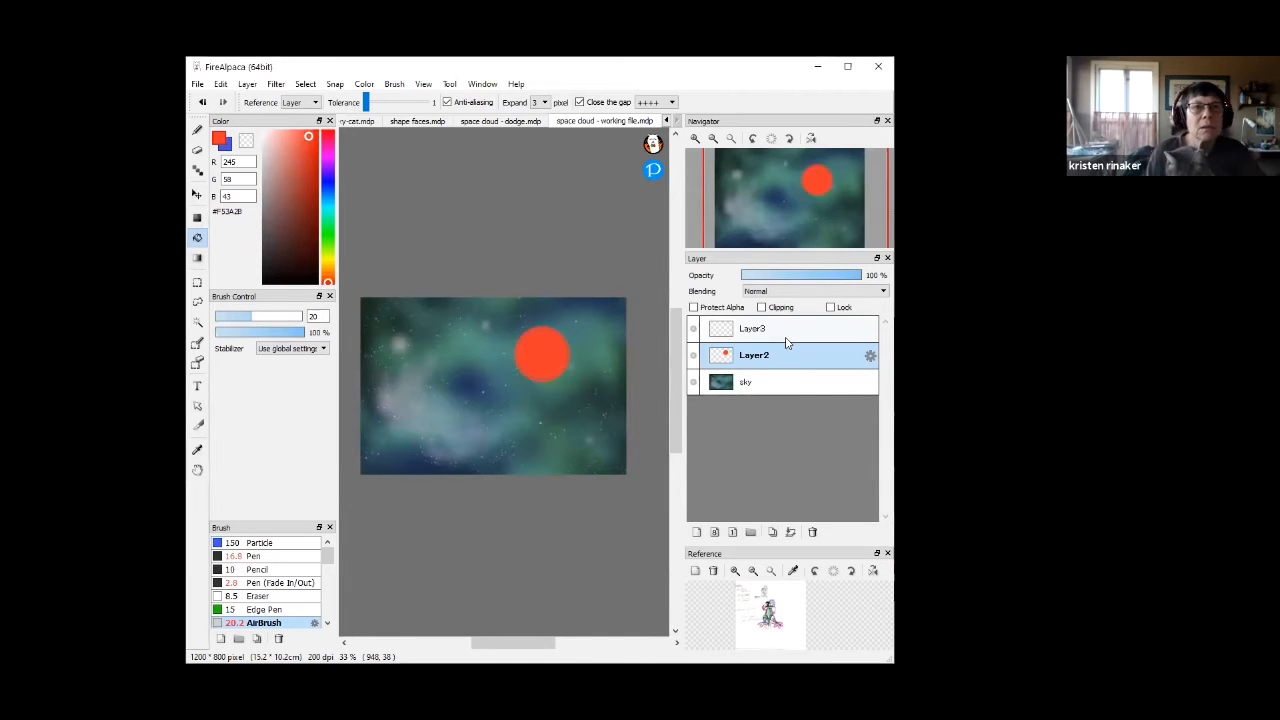
key("Delete")
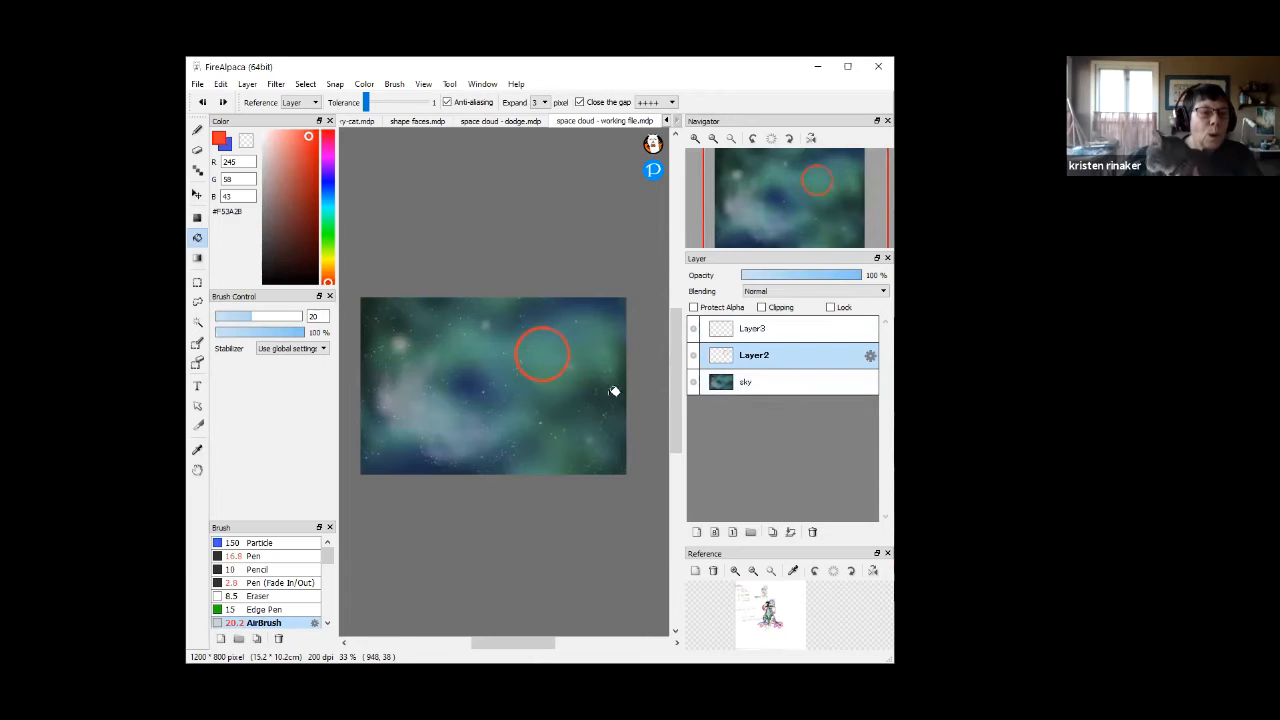
left_click(266, 558)
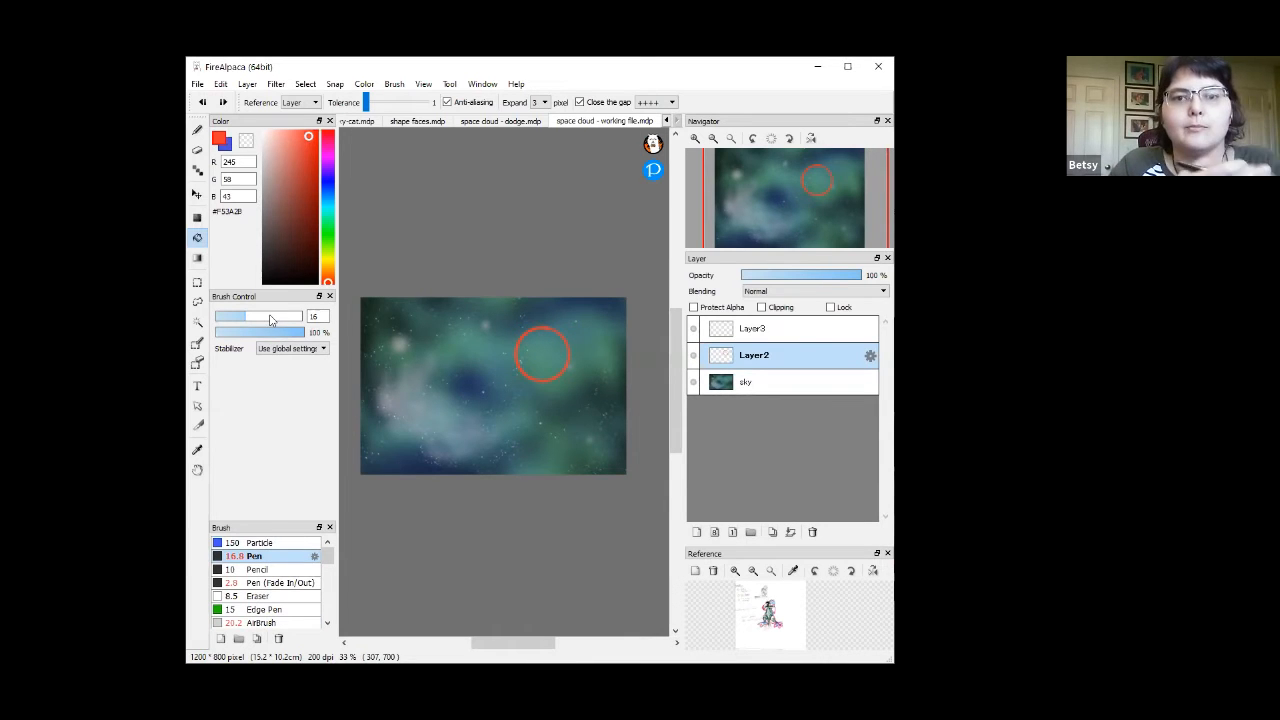
left_click(548, 354)
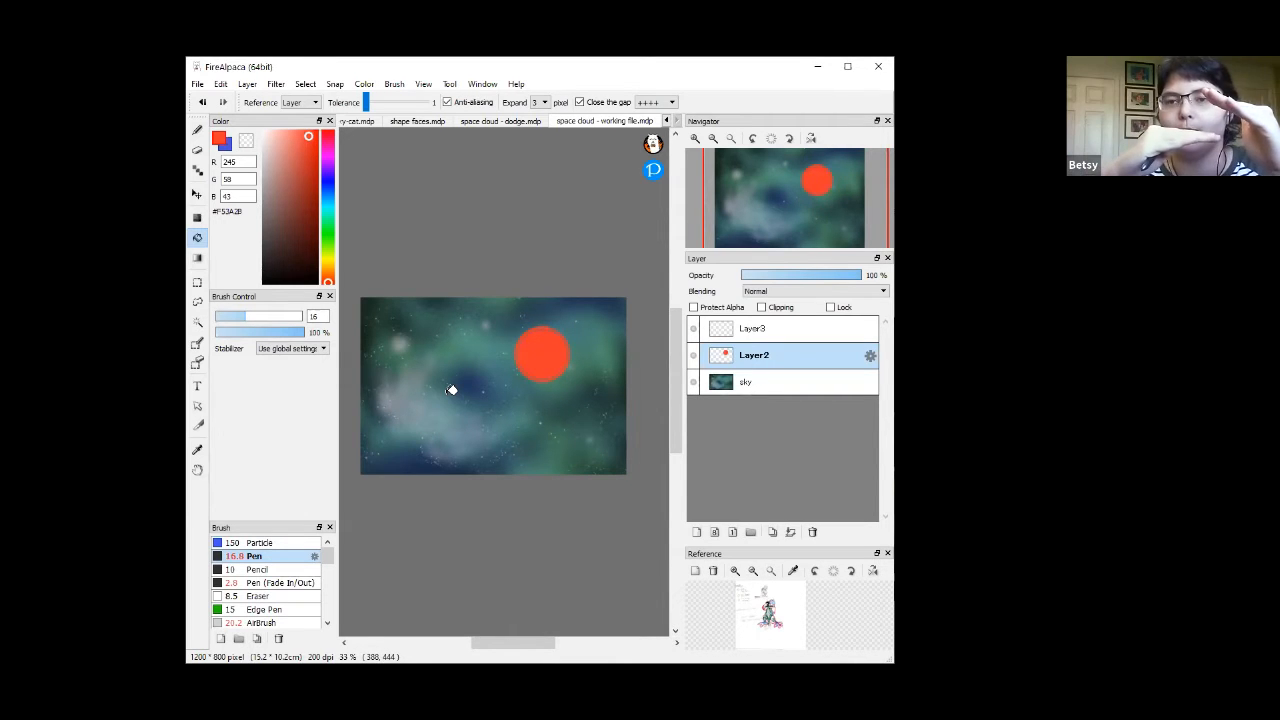
key("ctrl+z")
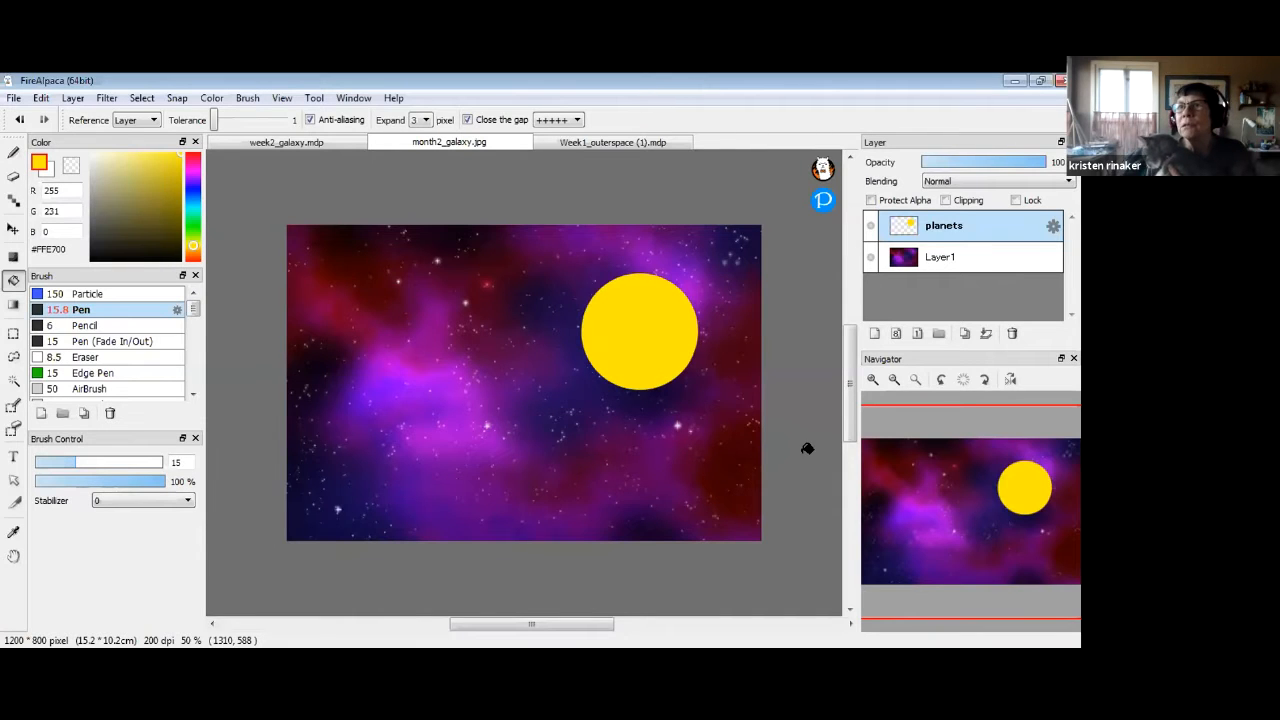
Switch to the Brush tool with circle snap, undo the yellow circle, and set the Pen size to 6
left_click(13, 152)
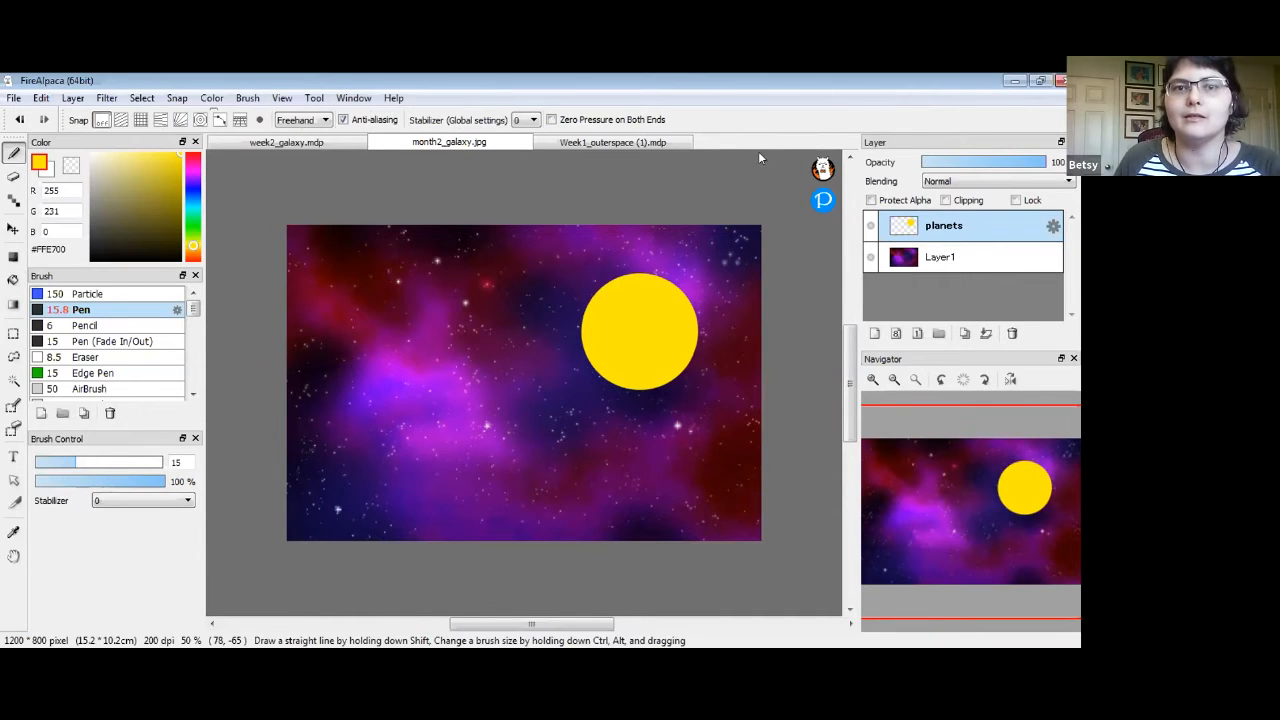
left_click(200, 120)
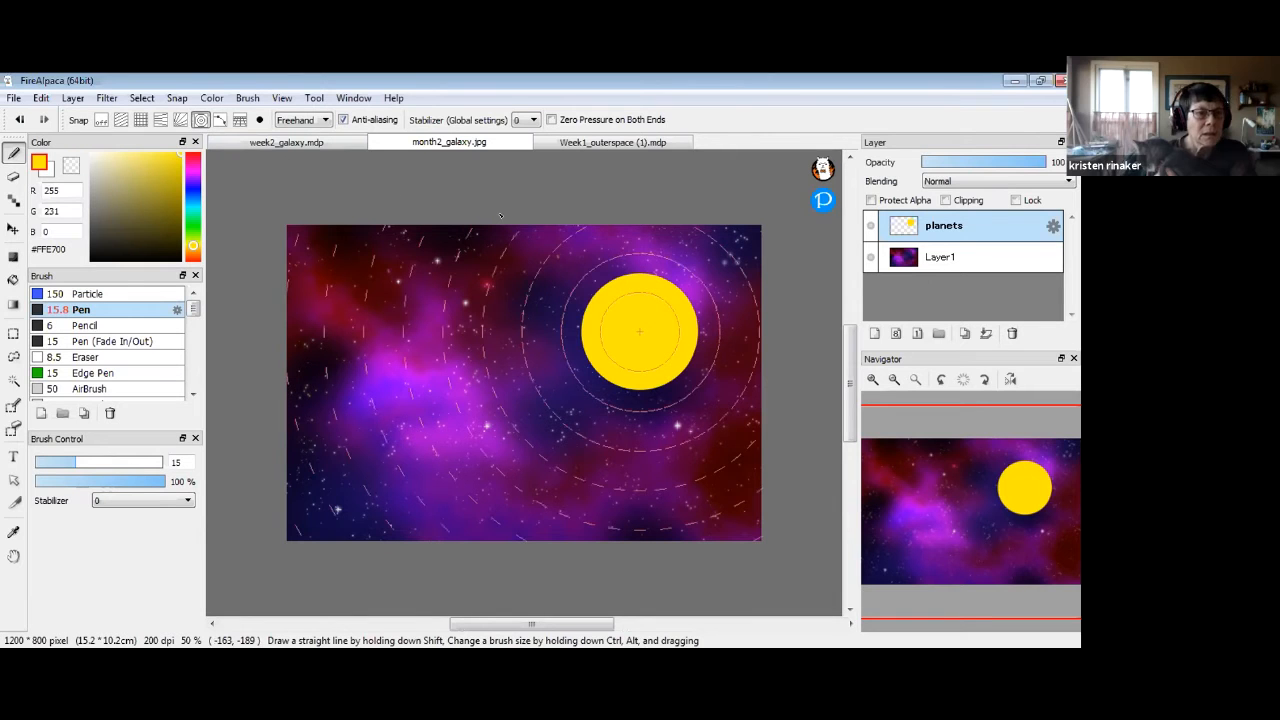
key("ctrl+z")
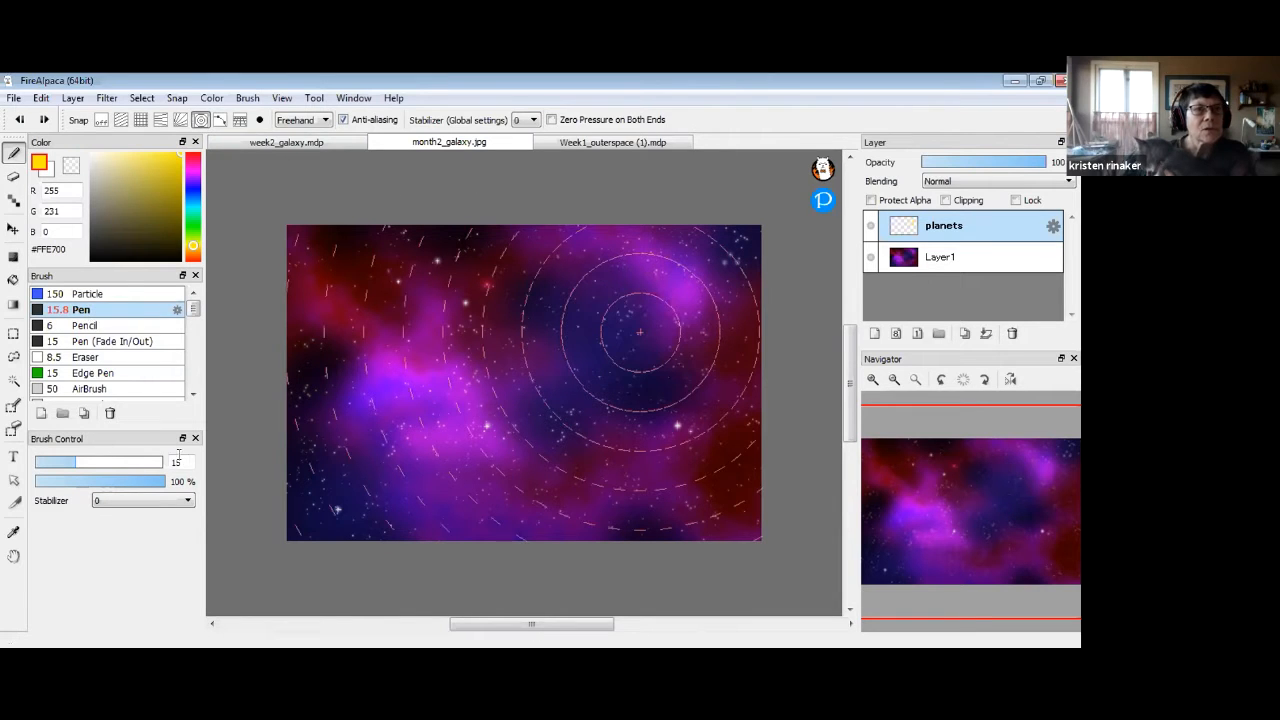
left_click_drag(184, 461, 146, 477)
type("6")
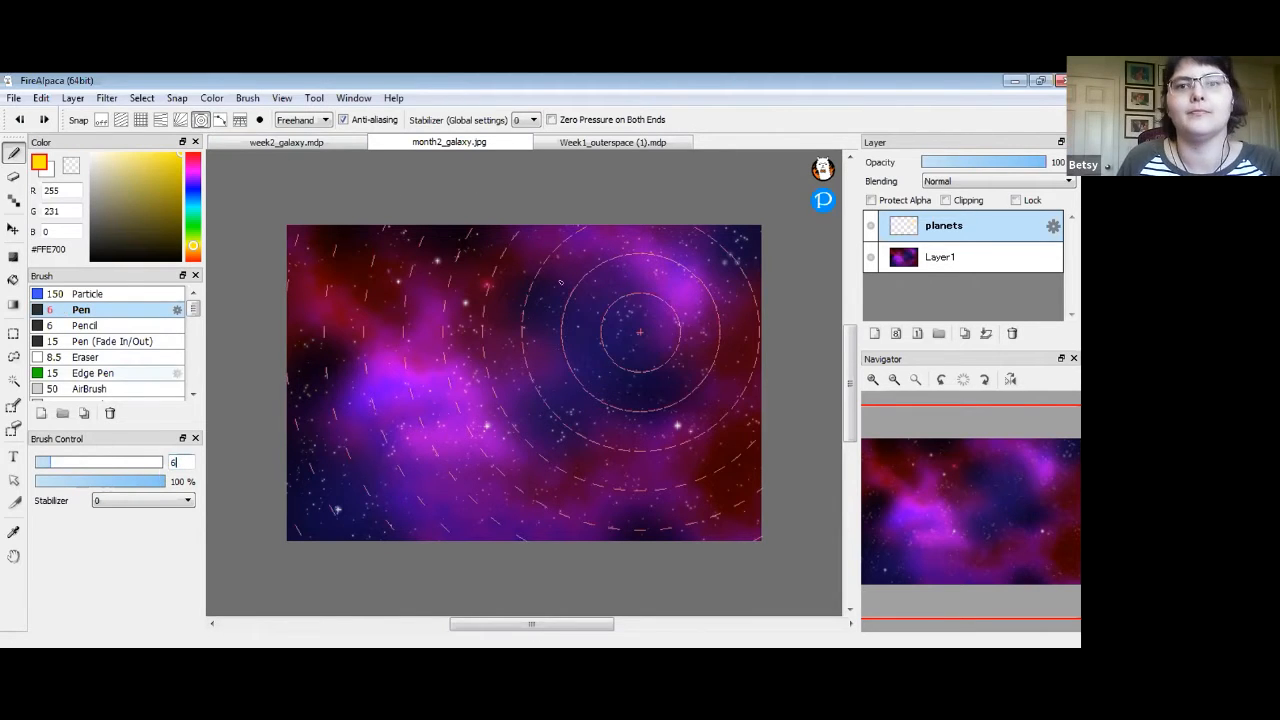
Draw a thin yellow circle outline around the snap centre and turn snapping off
left_click_drag(629, 279, 592, 300)
mouse_move(614, 378)
left_mouse_down()
mouse_move(685, 295)
mouse_move(600, 372)
left_mouse_up()
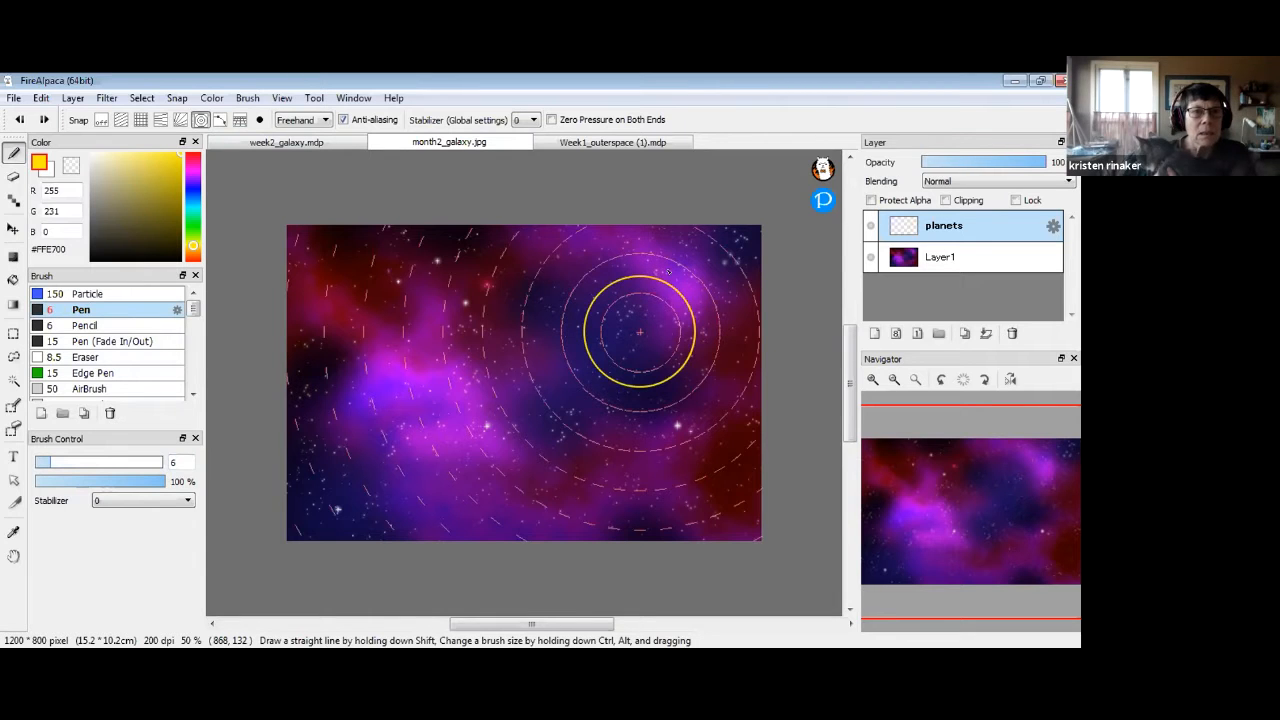
left_click(101, 120)
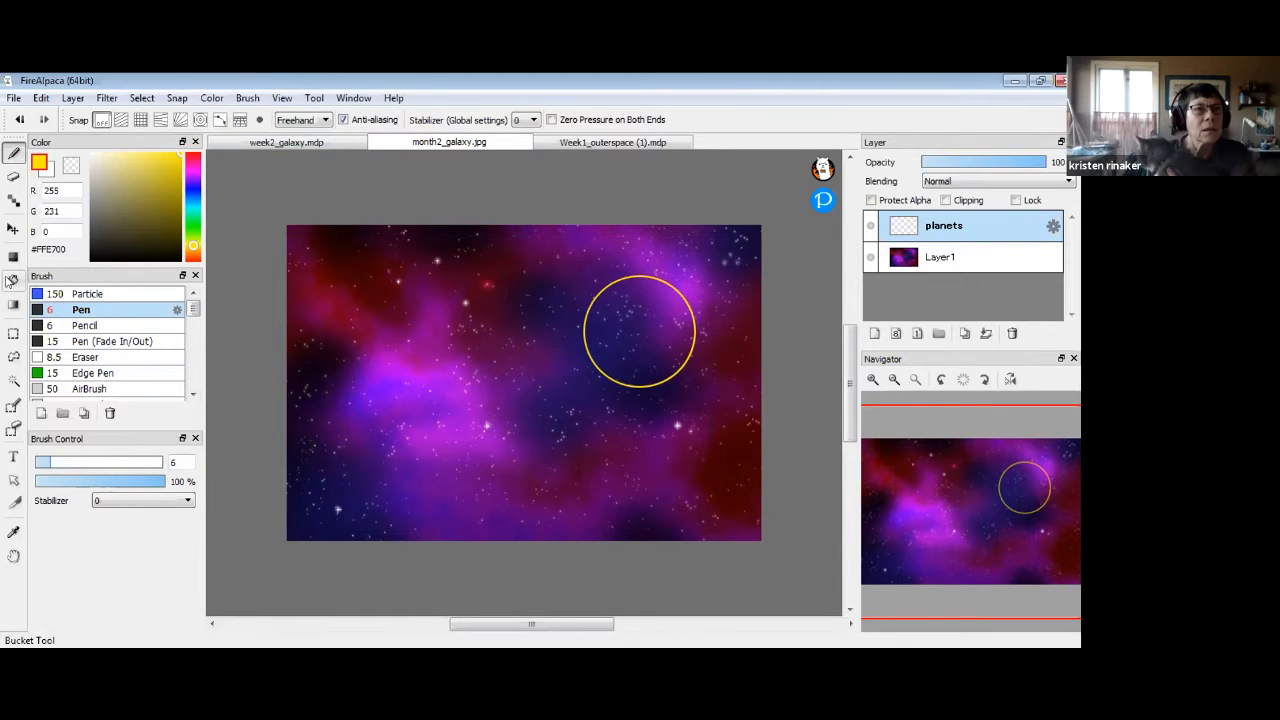
Try a Bucket fill outside the thin outline, undo it, and fill the circle's interior with yellow
left_click(12, 280)
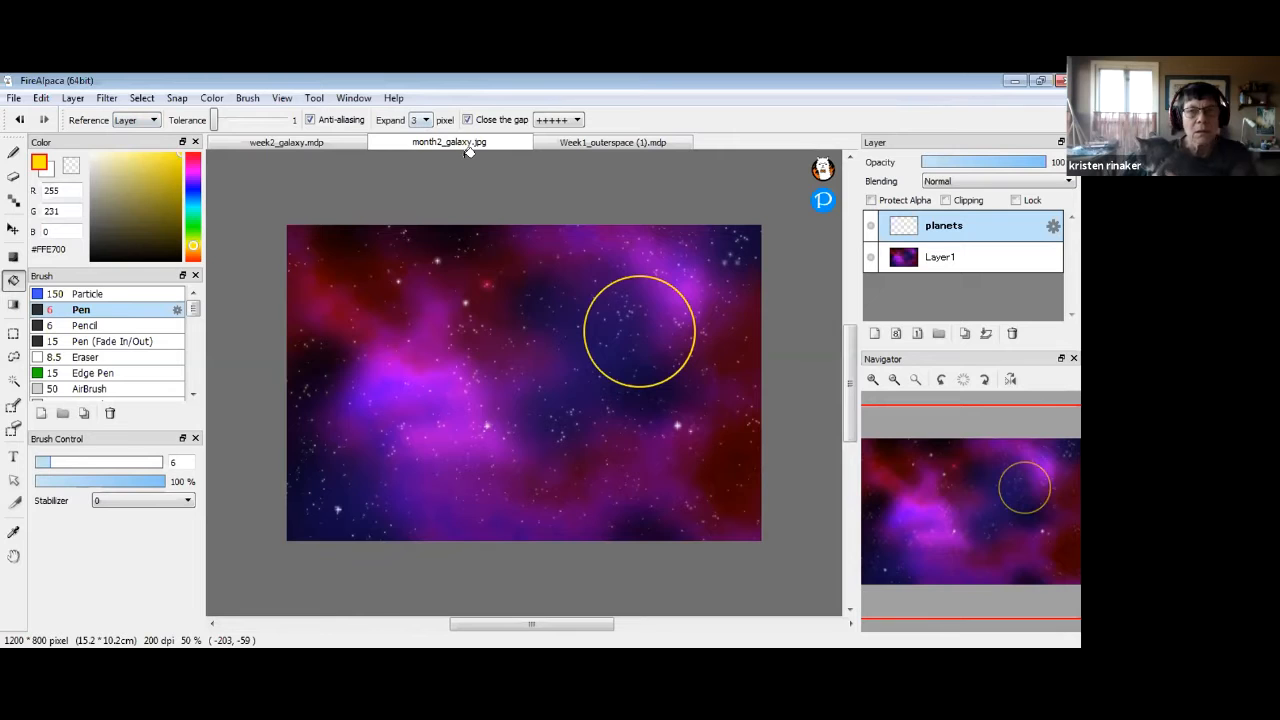
left_click(645, 307)
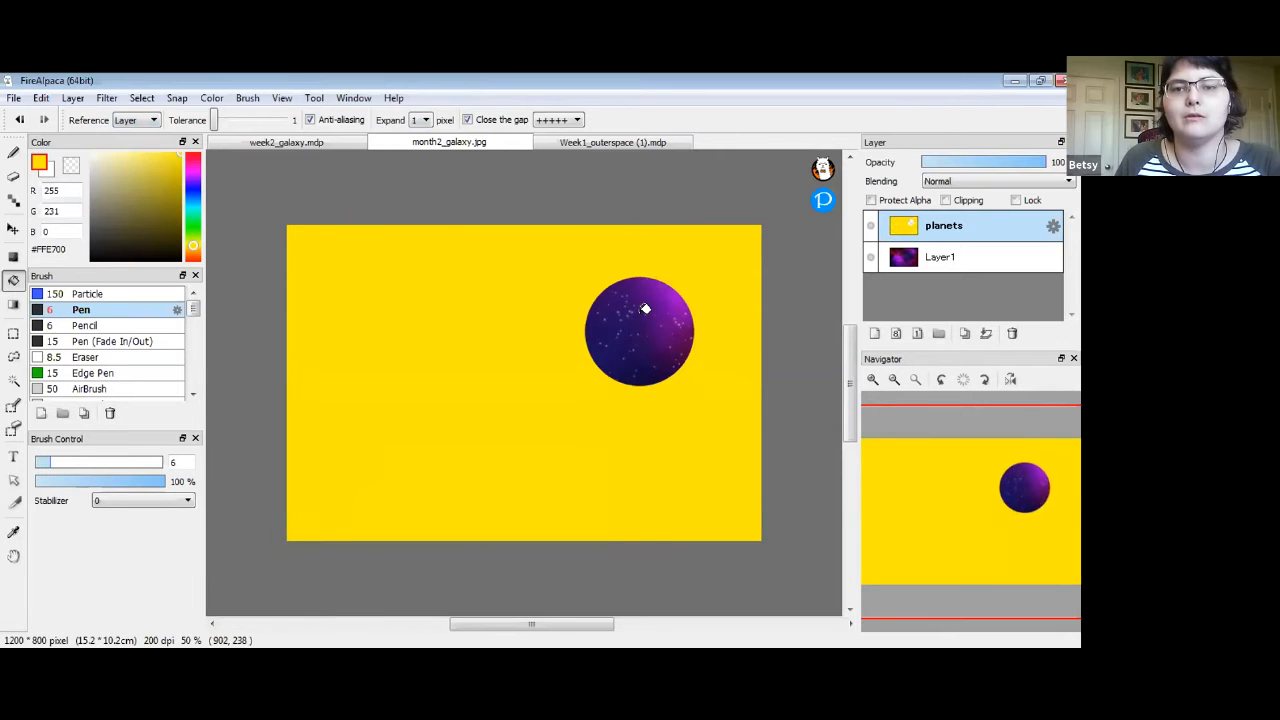
key("ctrl+z")
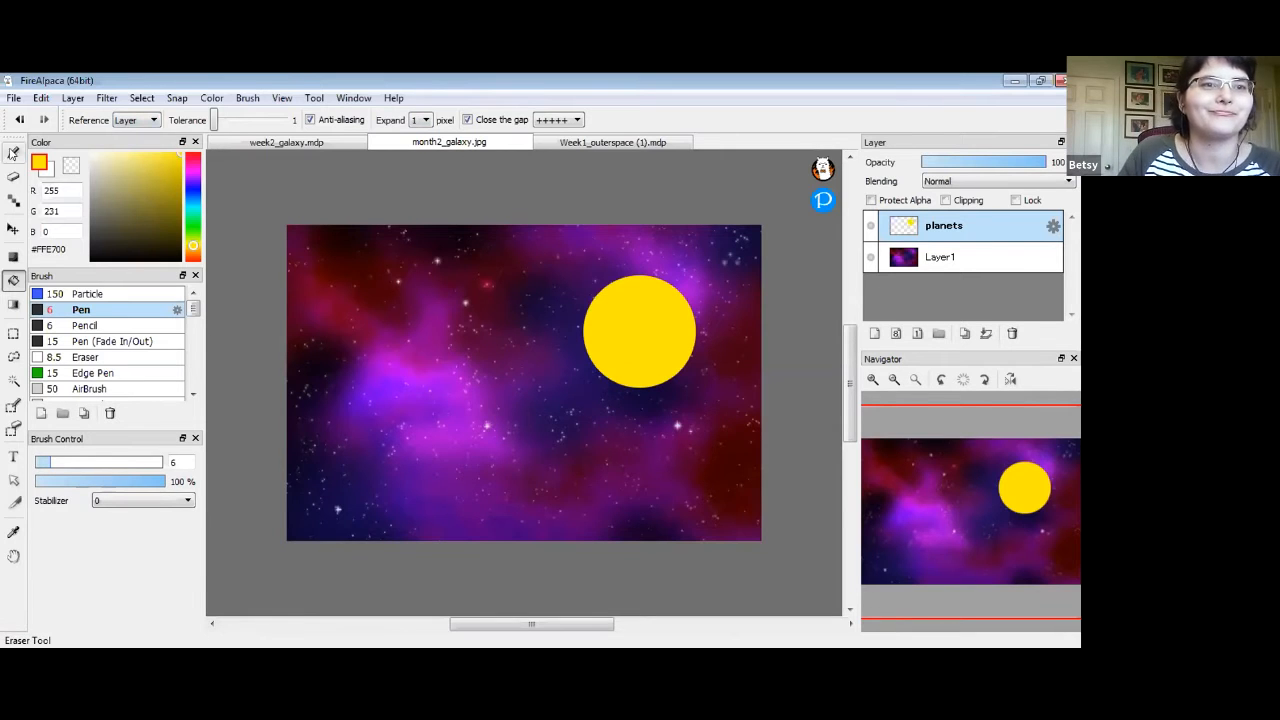
Switch back to the Brush tool and set the drawing colour to bright blue #00A1FF
left_click(13, 152)
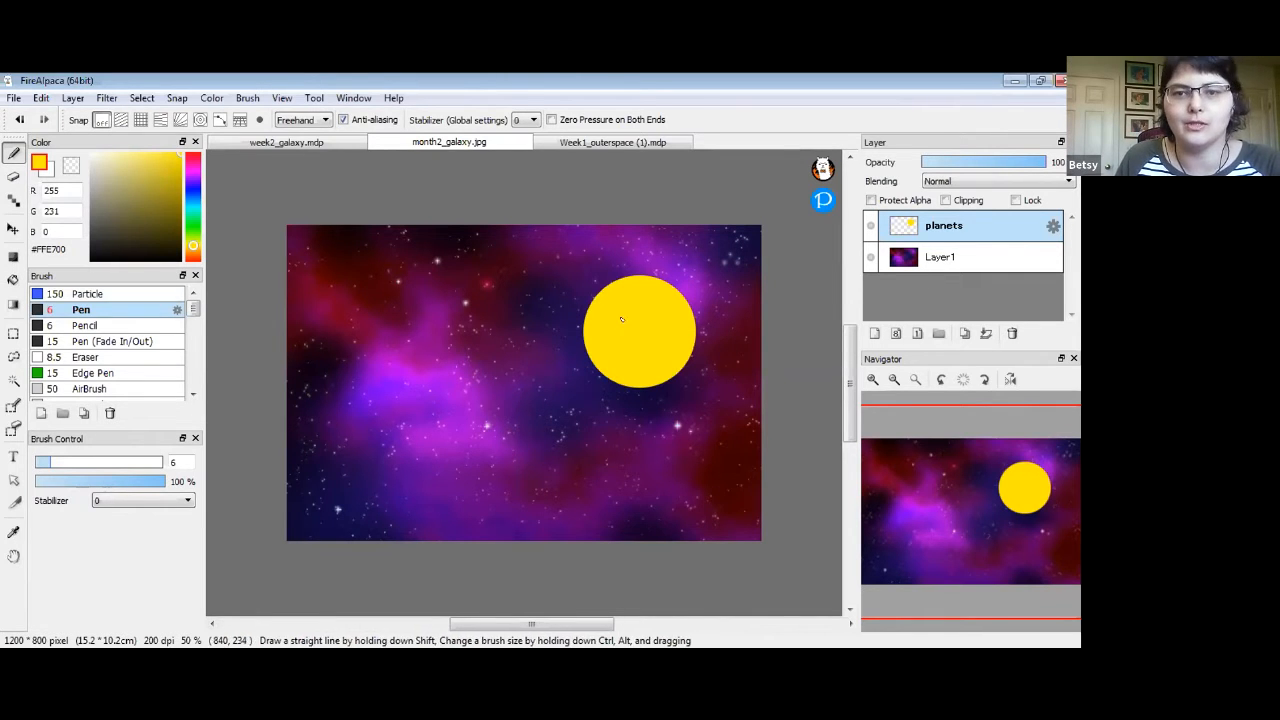
left_click(193, 205)
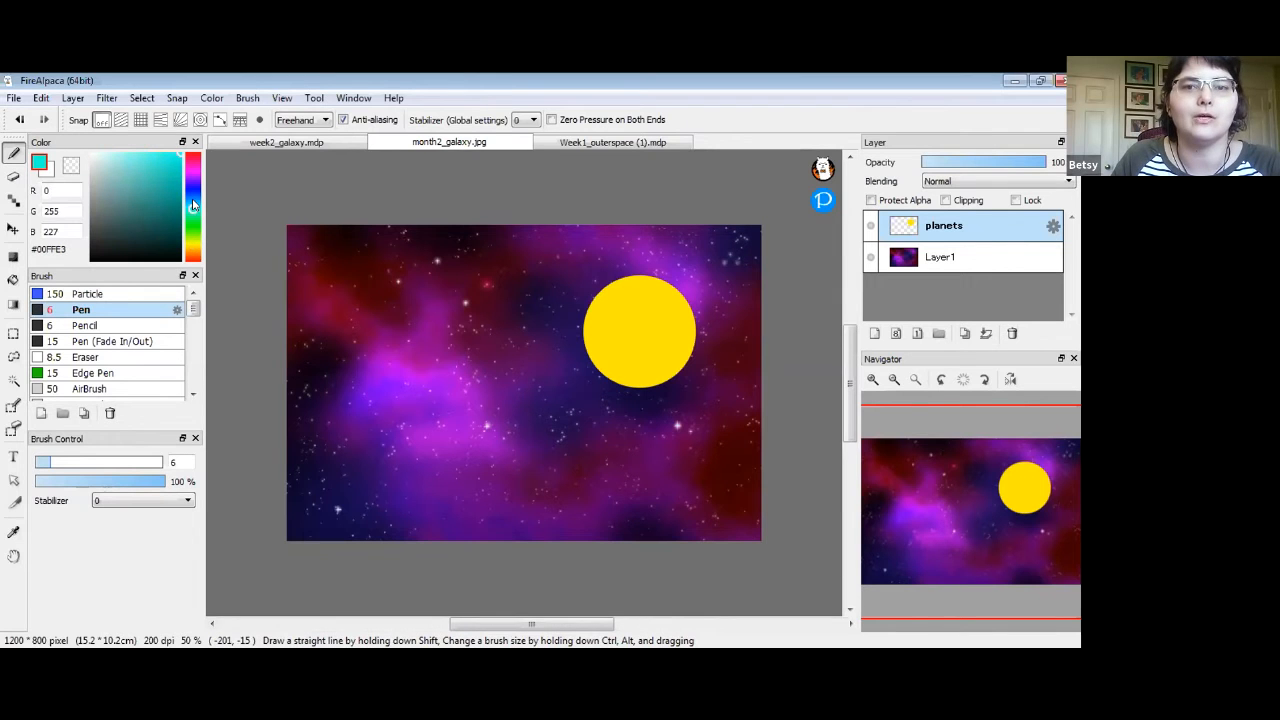
left_click_drag(193, 192, 193, 200)
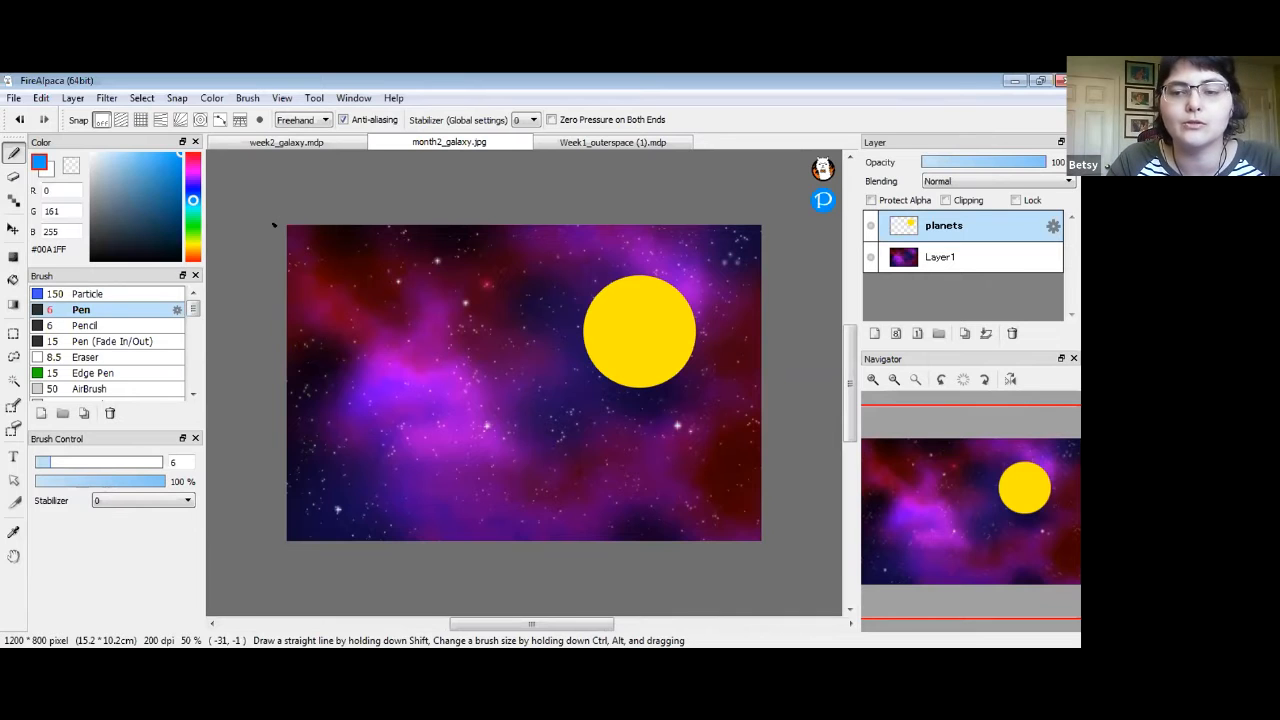
key("ctrl+u")
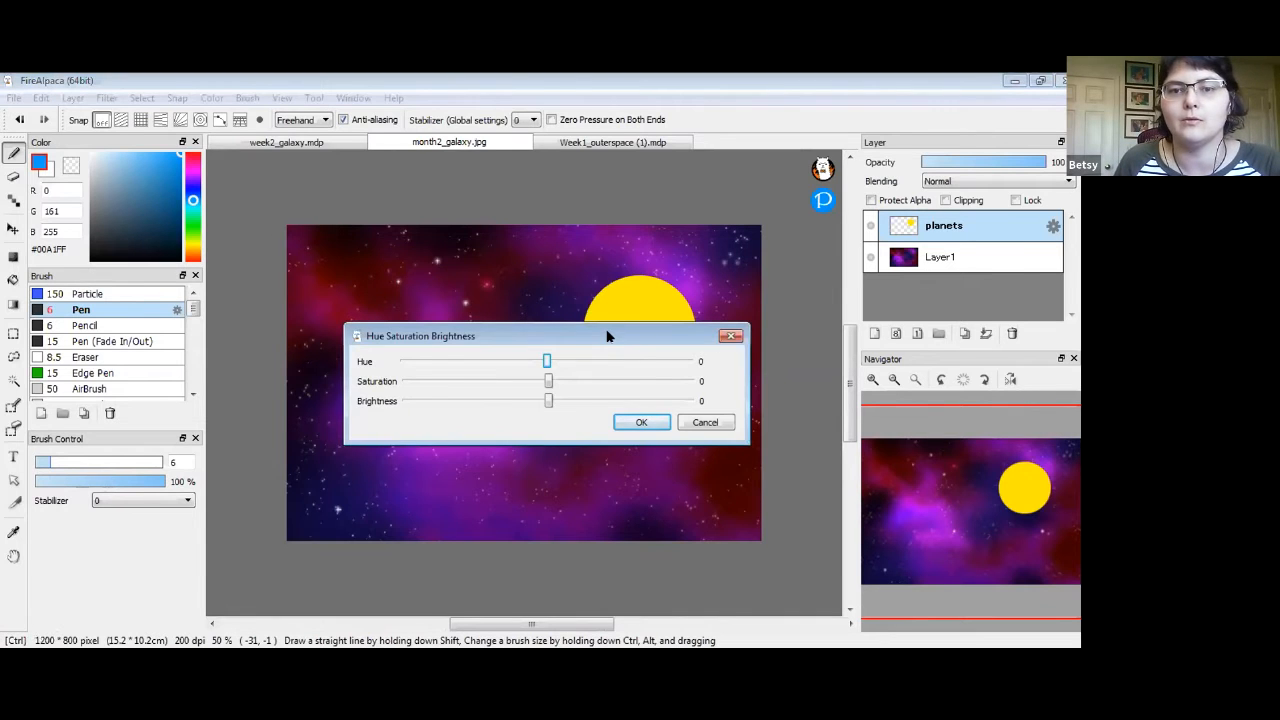
left_click_drag(606, 336, 629, 459)
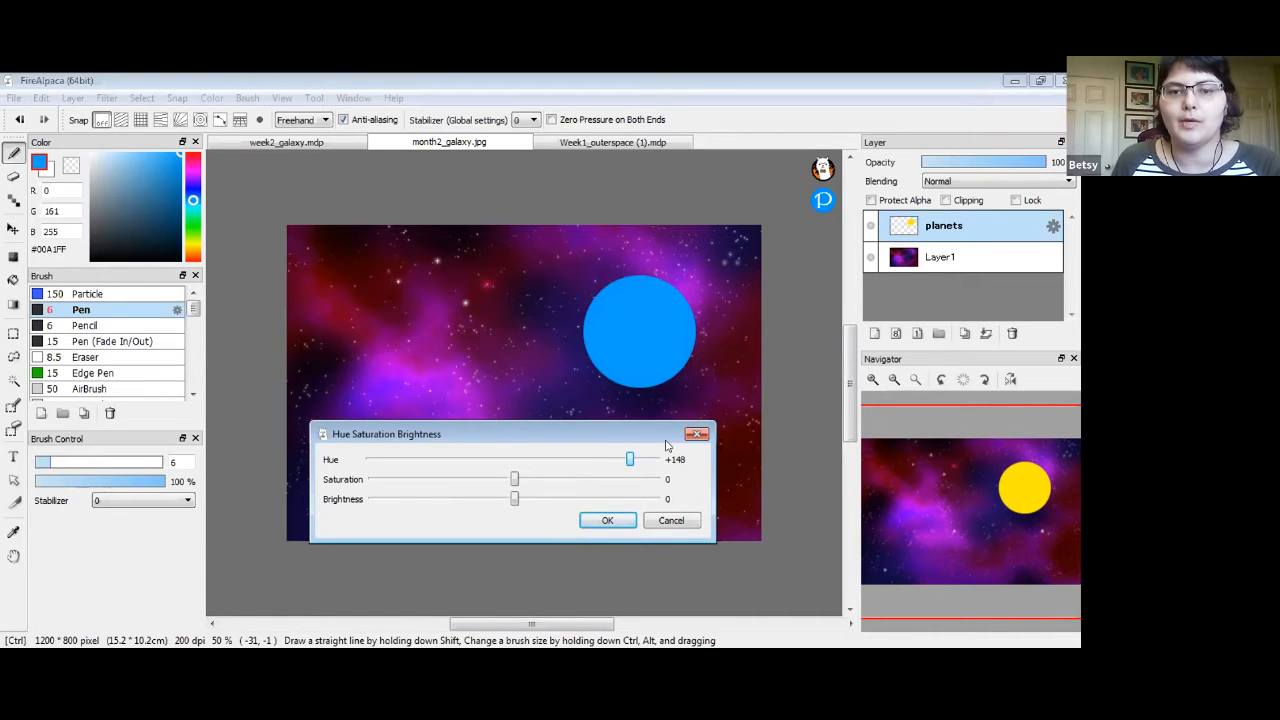
left_click_drag(630, 459, 516, 460)
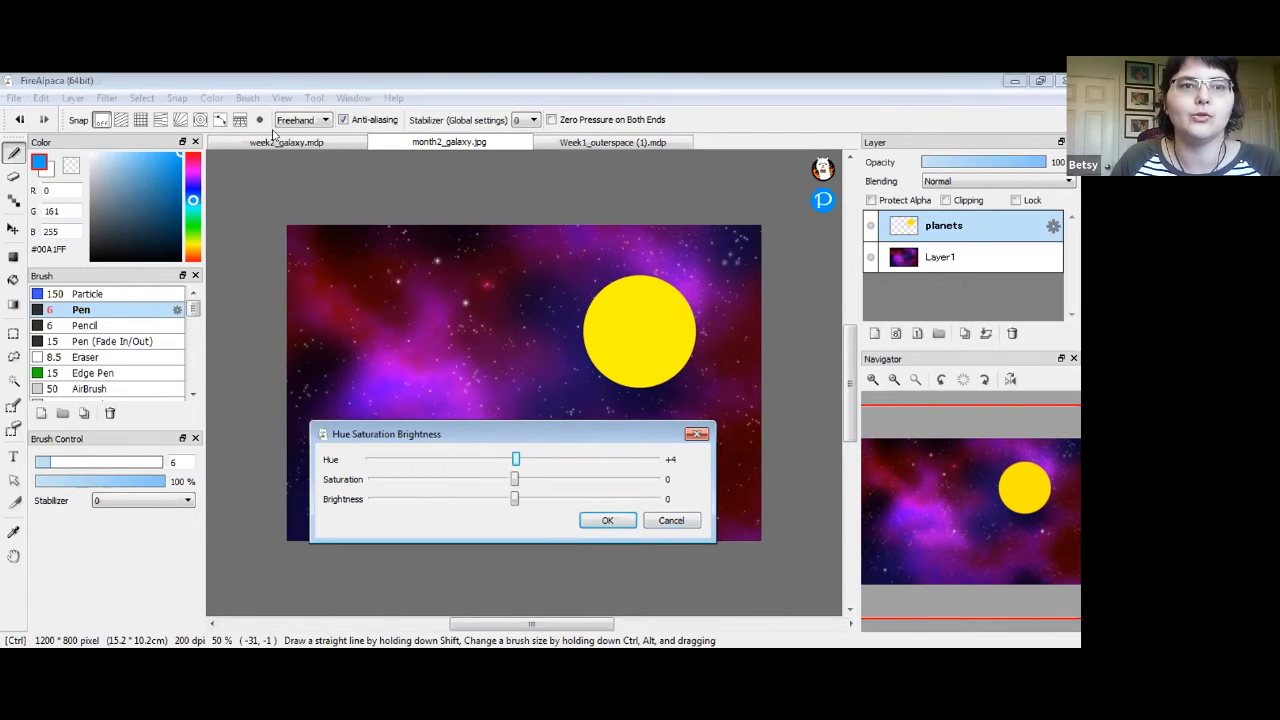
left_click(698, 435)
Recolour the yellow planet turquoise by applying a Hue filter shift of +111 to the planets layer
left_click(106, 98)
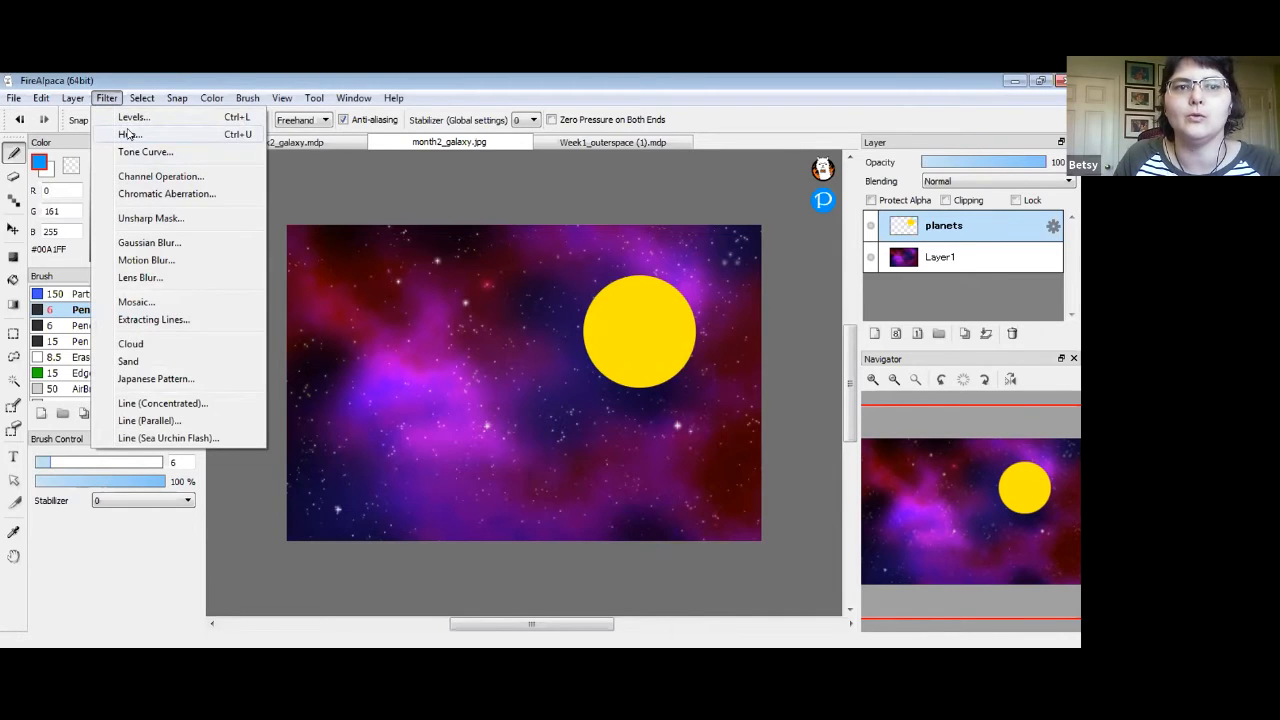
left_click(128, 134)
left_click_drag(514, 460, 600, 460)
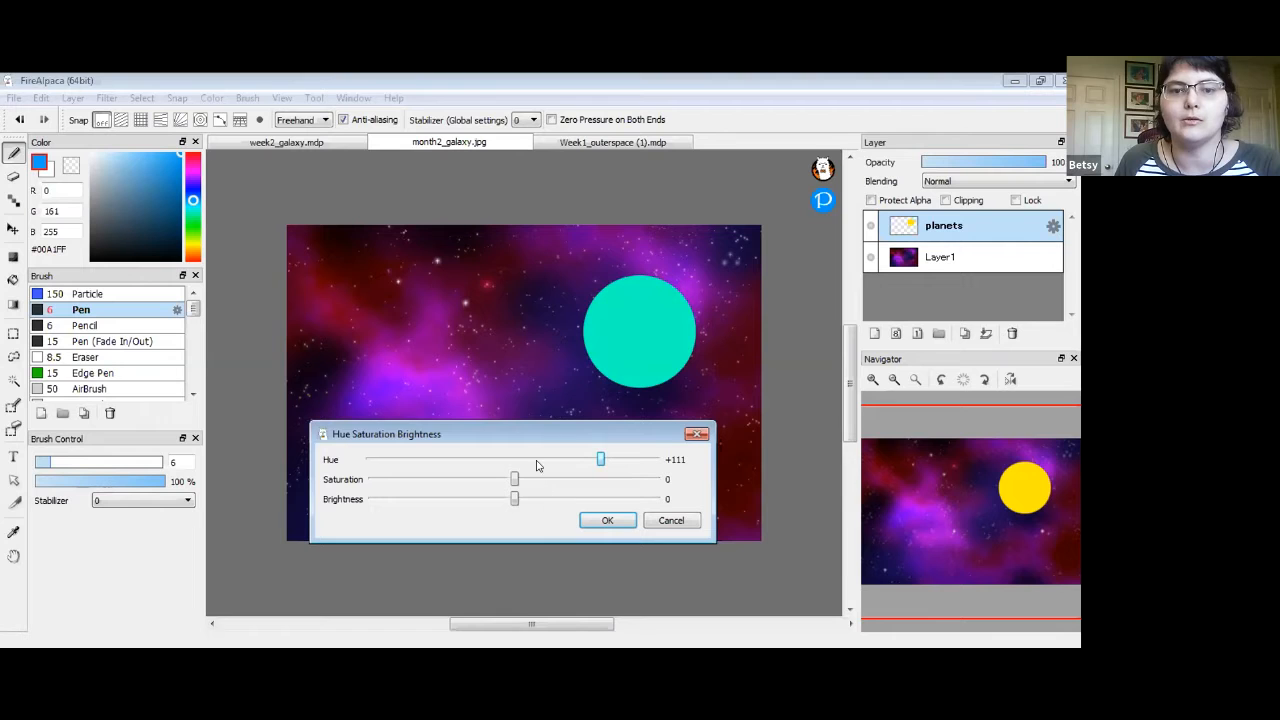
left_click(606, 520)
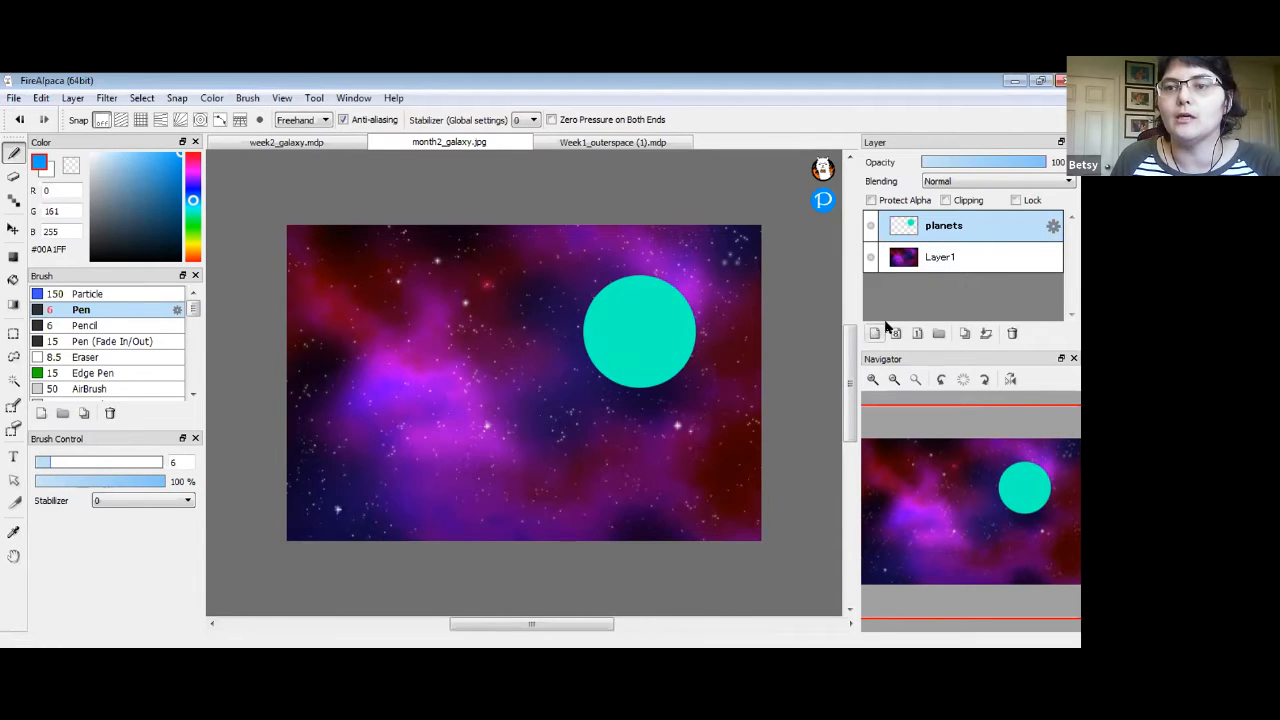
Turn on Protect Alpha for the planets layer and set the drawing colour to magenta #D400FF
left_click(871, 200)
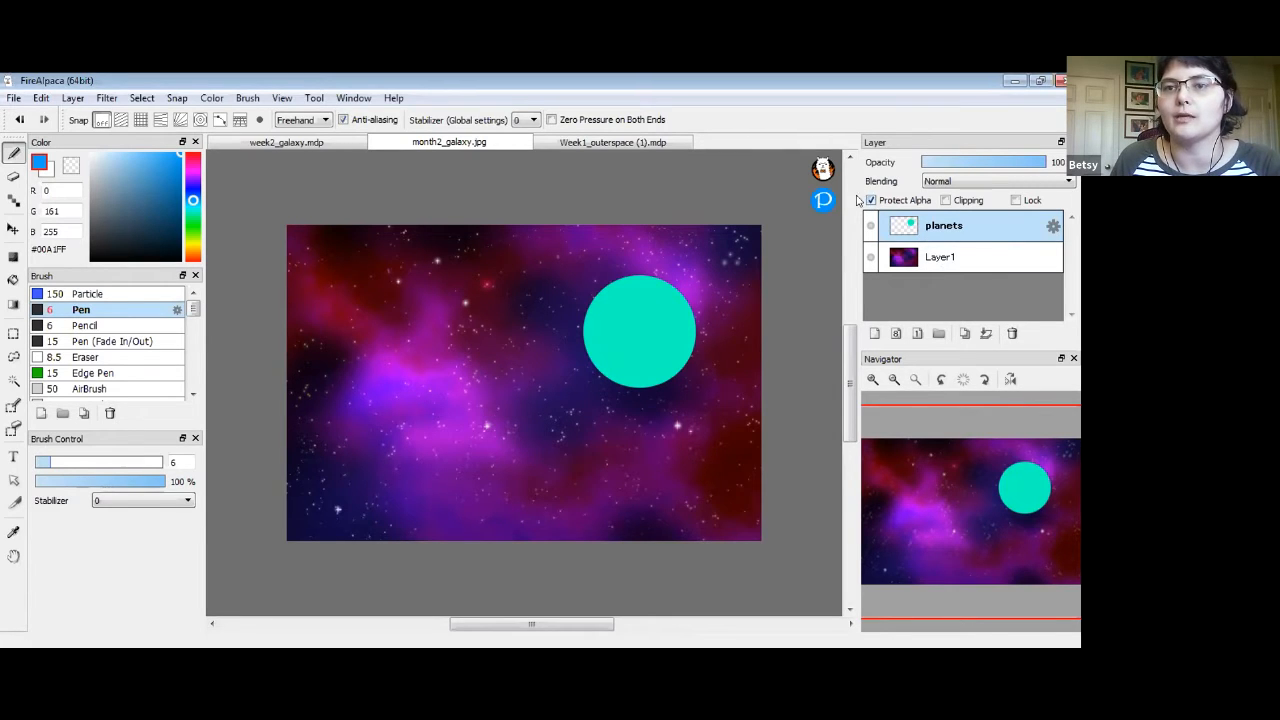
left_click(872, 380)
left_click(872, 380)
left_click(872, 380)
left_click_drag(745, 205, 374, 306)
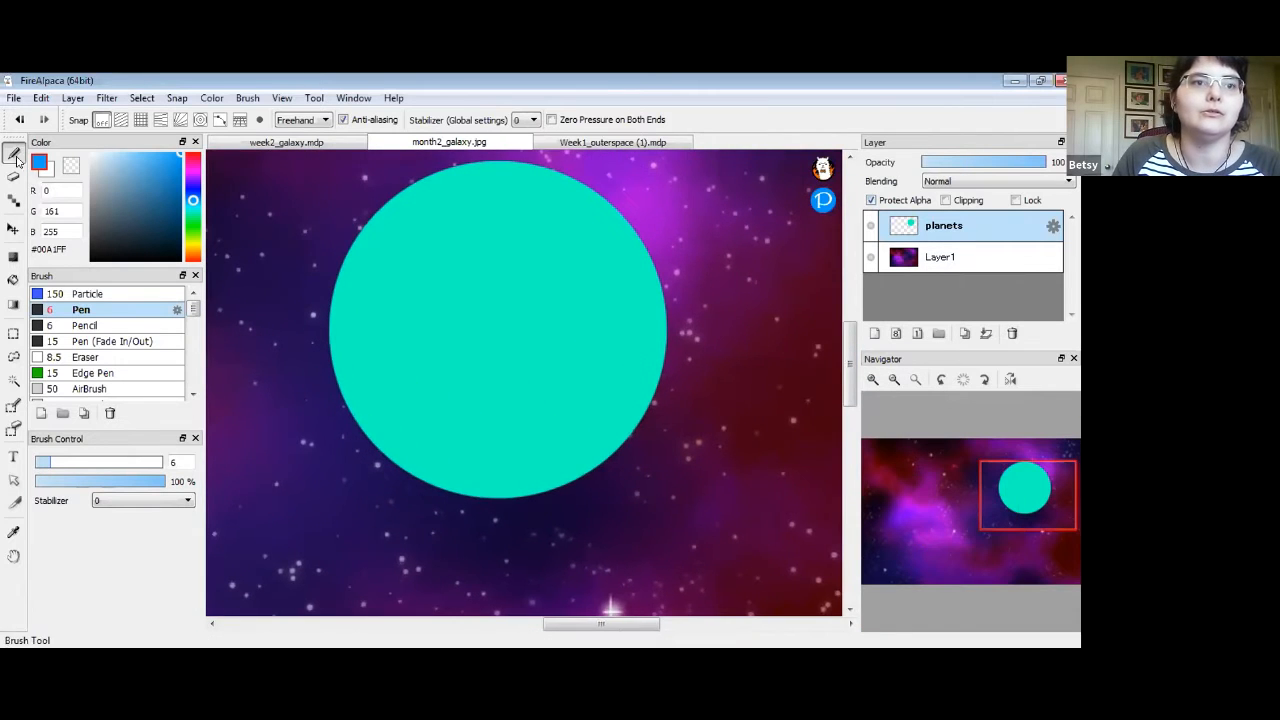
left_click(194, 172)
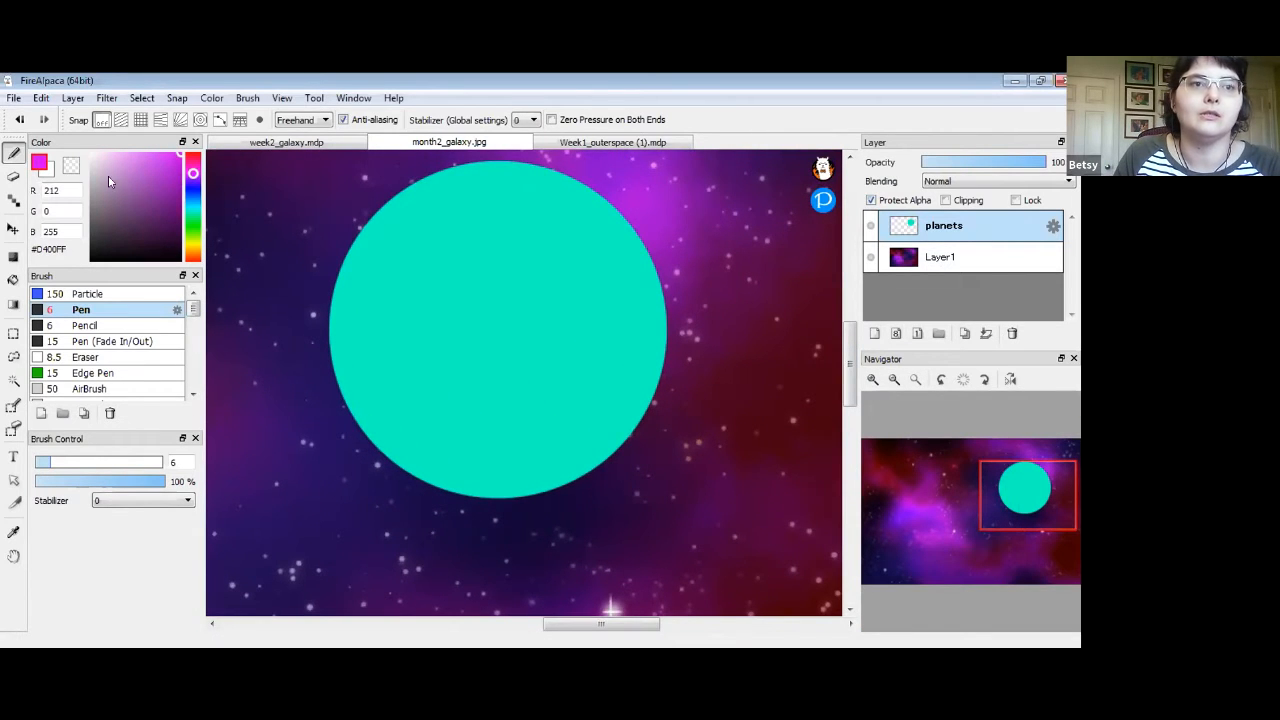
Try drawing diagonal magenta stripes across the turquoise planet with Protect Alpha on, and undo them
mouse_move(397, 349)
left_mouse_down()
mouse_move(767, 248)
mouse_move(265, 380)
mouse_move(772, 227)
mouse_move(330, 345)
left_mouse_up()
left_click_drag(660, 240, 488, 273)
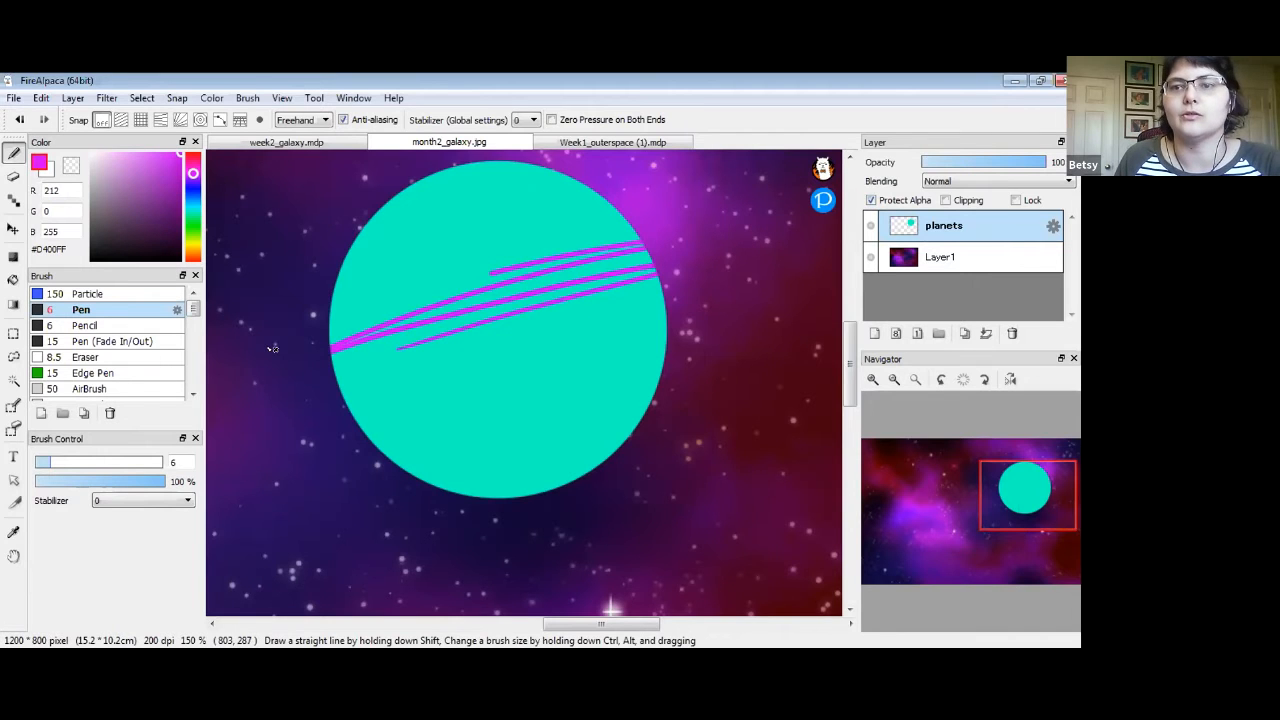
key("ctrl+z")
key("ctrl+z")
Test magenta strokes beyond the planet's edge with Protect Alpha off, undo them, and turn Protect Alpha back on
left_click(871, 200)
mouse_move(296, 280)
left_mouse_down()
mouse_move(349, 529)
mouse_move(366, 205)
mouse_move(490, 250)
mouse_move(542, 437)
left_mouse_up()
mouse_move(660, 162)
left_mouse_down()
mouse_move(634, 436)
mouse_move(682, 512)
left_mouse_up()
key("ctrl+z")
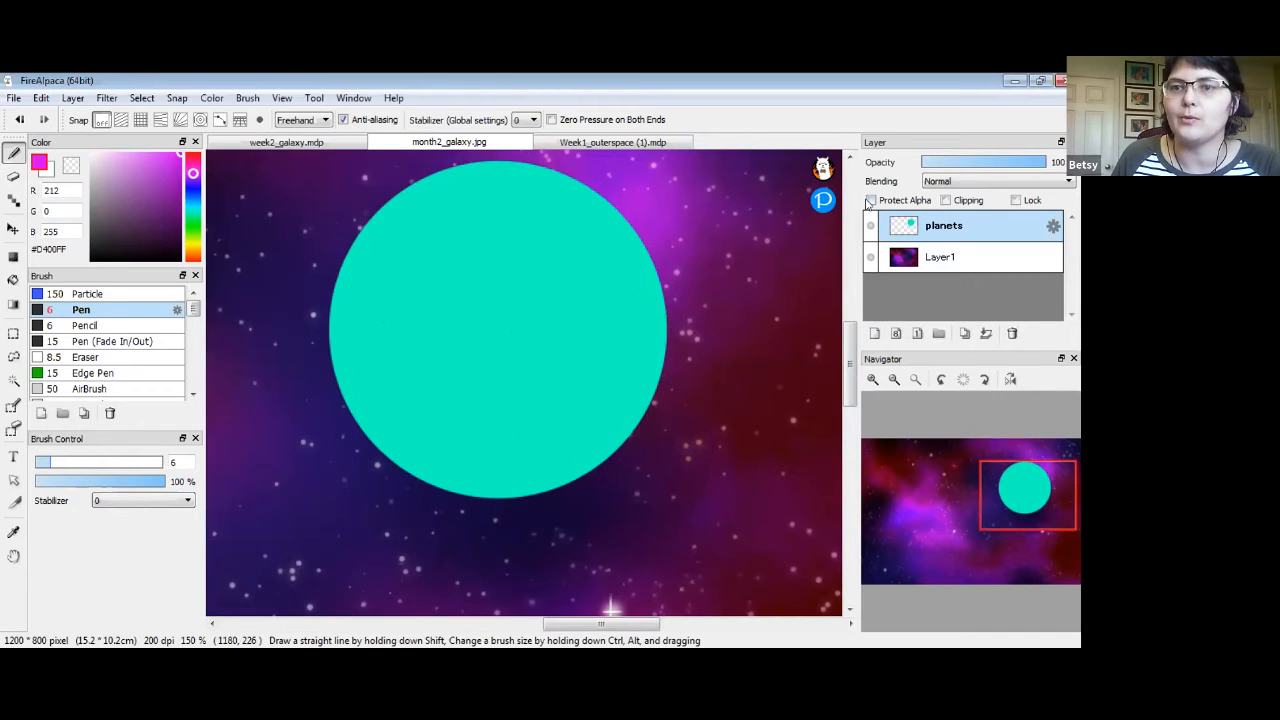
left_click(871, 201)
left_click_drag(849, 341, 848, 333)
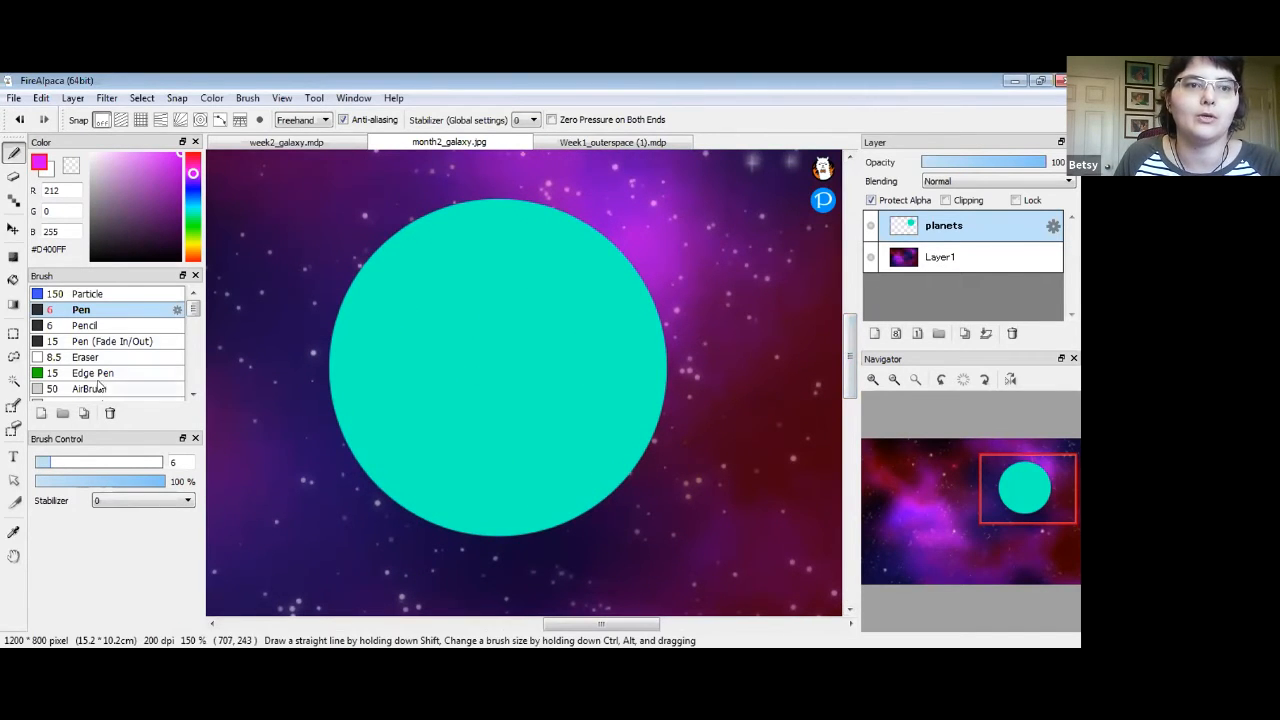
Switch to the AirBrush at size 50, try a magenta stroke across the planet's upper-right area, and undo it
left_click(100, 389)
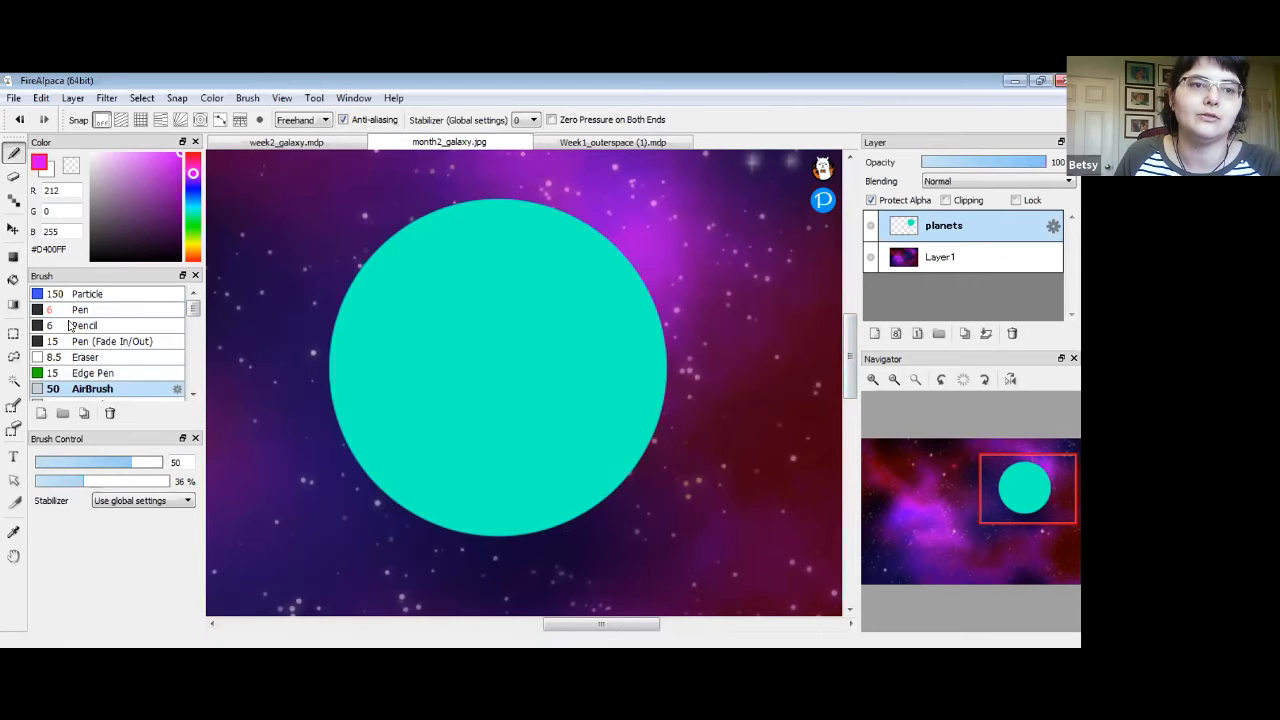
mouse_move(194, 303)
left_mouse_down()
mouse_move(195, 347)
mouse_move(194, 304)
left_mouse_up()
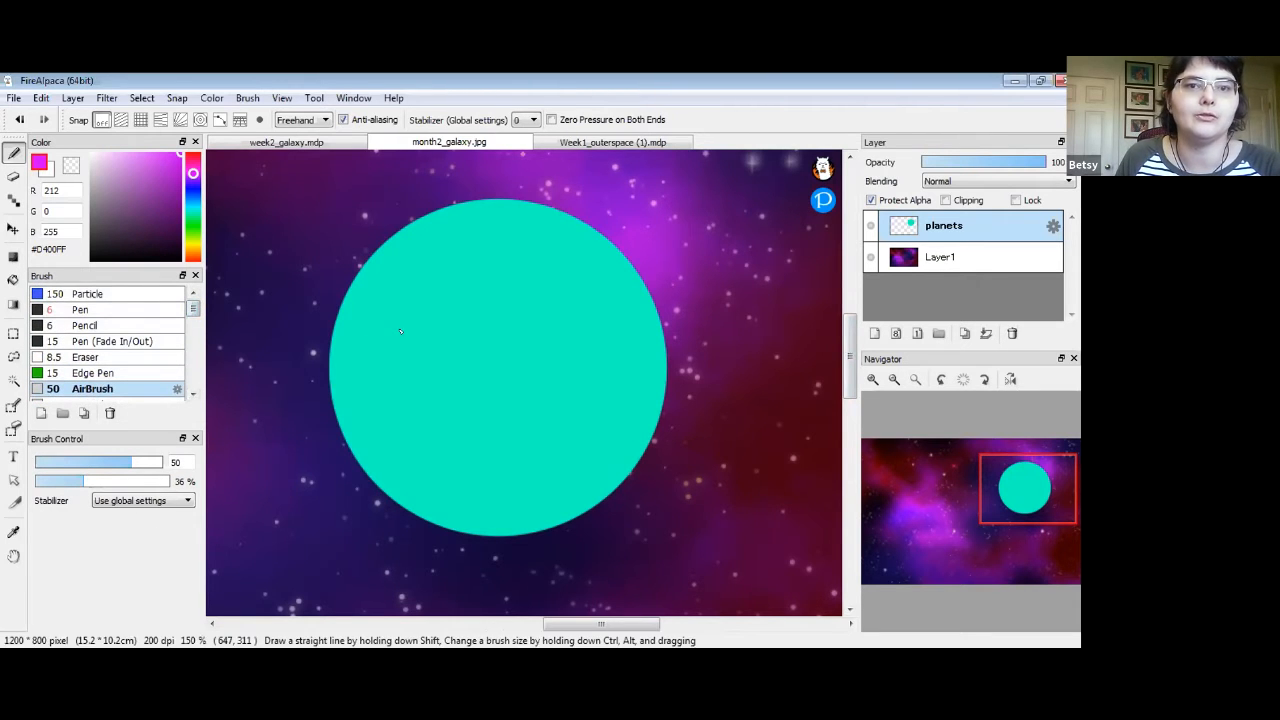
mouse_move(515, 297)
left_mouse_down()
mouse_move(530, 318)
mouse_move(560, 312)
mouse_move(578, 265)
mouse_move(597, 306)
mouse_move(620, 300)
mouse_move(603, 256)
mouse_move(636, 290)
mouse_move(605, 263)
mouse_move(686, 278)
left_mouse_up()
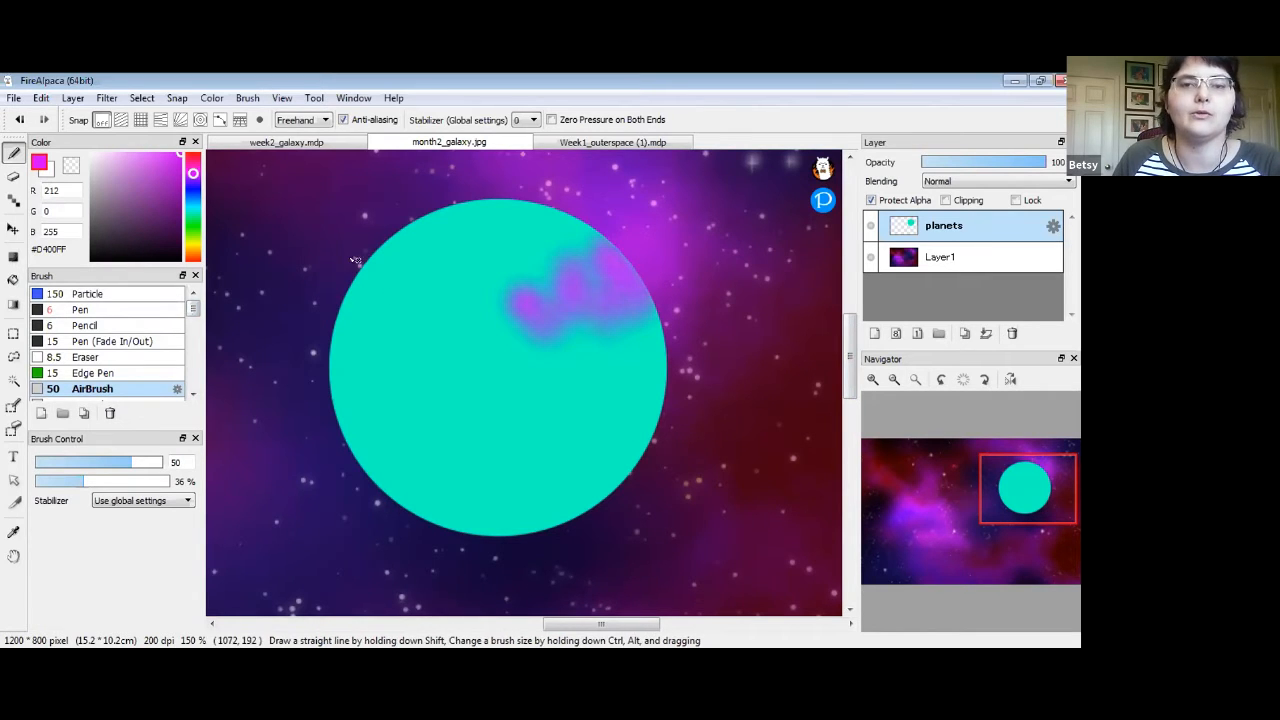
key("ctrl+z")
Airbrush soft green #2ABD73 patches over the planet's right half, top, lower-right edge and left side
left_click_drag(191, 178, 189, 217)
left_click_drag(166, 174, 161, 180)
mouse_move(515, 318)
left_mouse_down()
mouse_move(550, 283)
mouse_move(573, 316)
mouse_move(617, 322)
mouse_move(608, 265)
mouse_move(563, 240)
mouse_move(646, 293)
mouse_move(653, 321)
mouse_move(601, 318)
left_mouse_up()
mouse_move(512, 374)
left_mouse_down()
mouse_move(548, 402)
mouse_move(640, 386)
mouse_move(638, 414)
mouse_move(656, 410)
left_mouse_up()
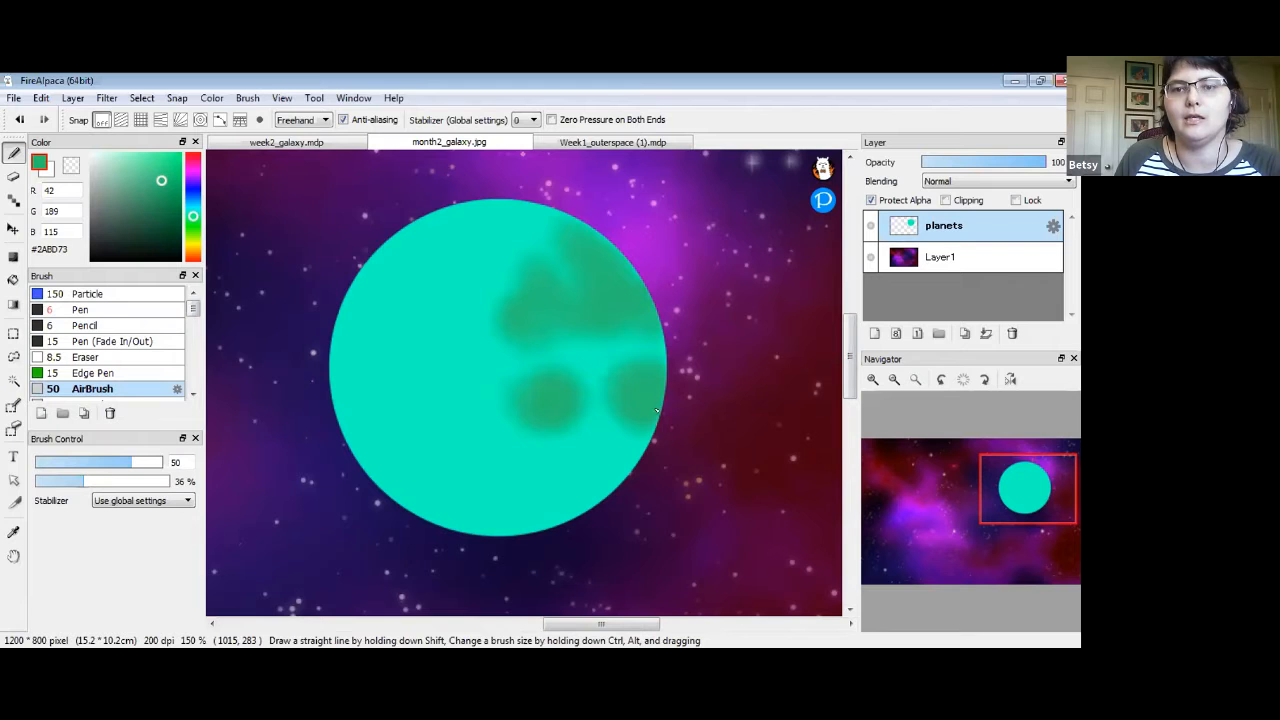
left_click_drag(468, 214, 481, 219)
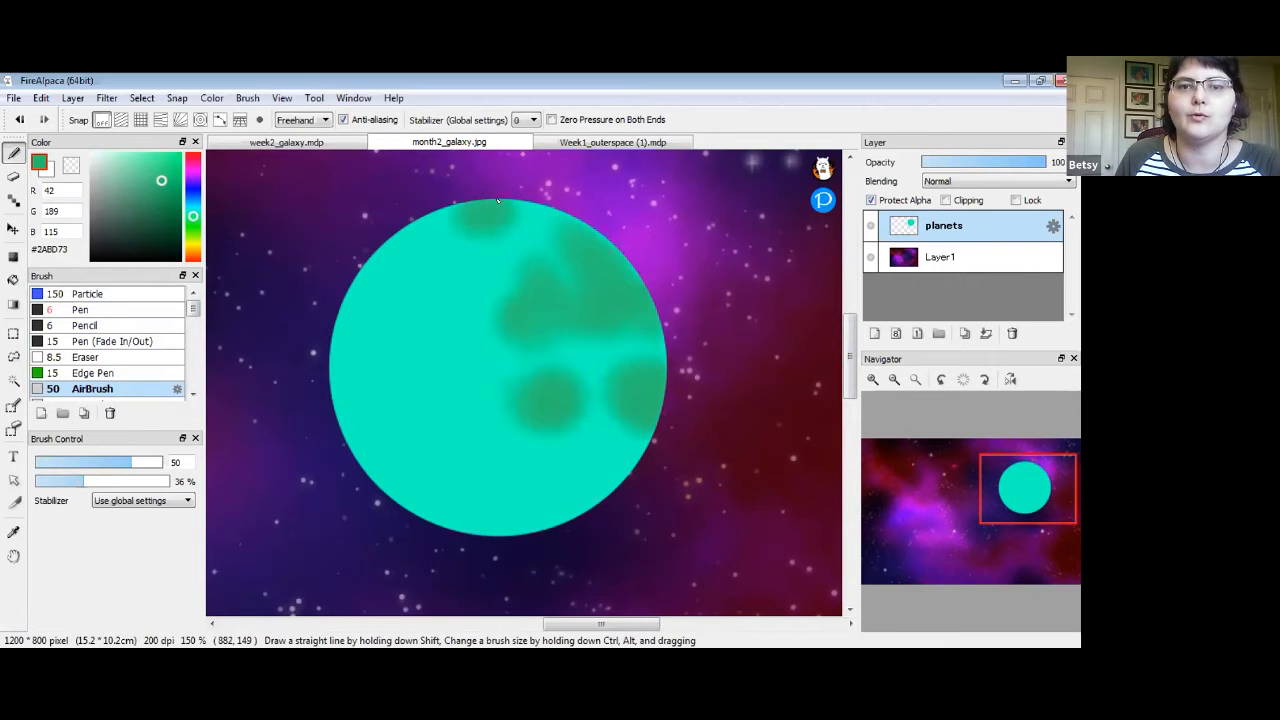
left_click_drag(611, 467, 507, 548)
mouse_move(350, 372)
left_mouse_down()
mouse_move(345, 335)
mouse_move(369, 306)
mouse_move(419, 317)
left_mouse_up()
Airbrush darker green #218954 patches over the planet's upper right, centre and edges to deepen its surface texture
left_click(159, 203)
mouse_move(535, 298)
left_mouse_down()
mouse_move(576, 326)
mouse_move(599, 291)
mouse_move(587, 278)
mouse_move(606, 307)
mouse_move(652, 316)
mouse_move(647, 276)
left_mouse_up()
left_click_drag(643, 396, 668, 391)
left_click(344, 444)
left_click_drag(344, 444, 388, 476)
left_click_drag(397, 241, 403, 242)
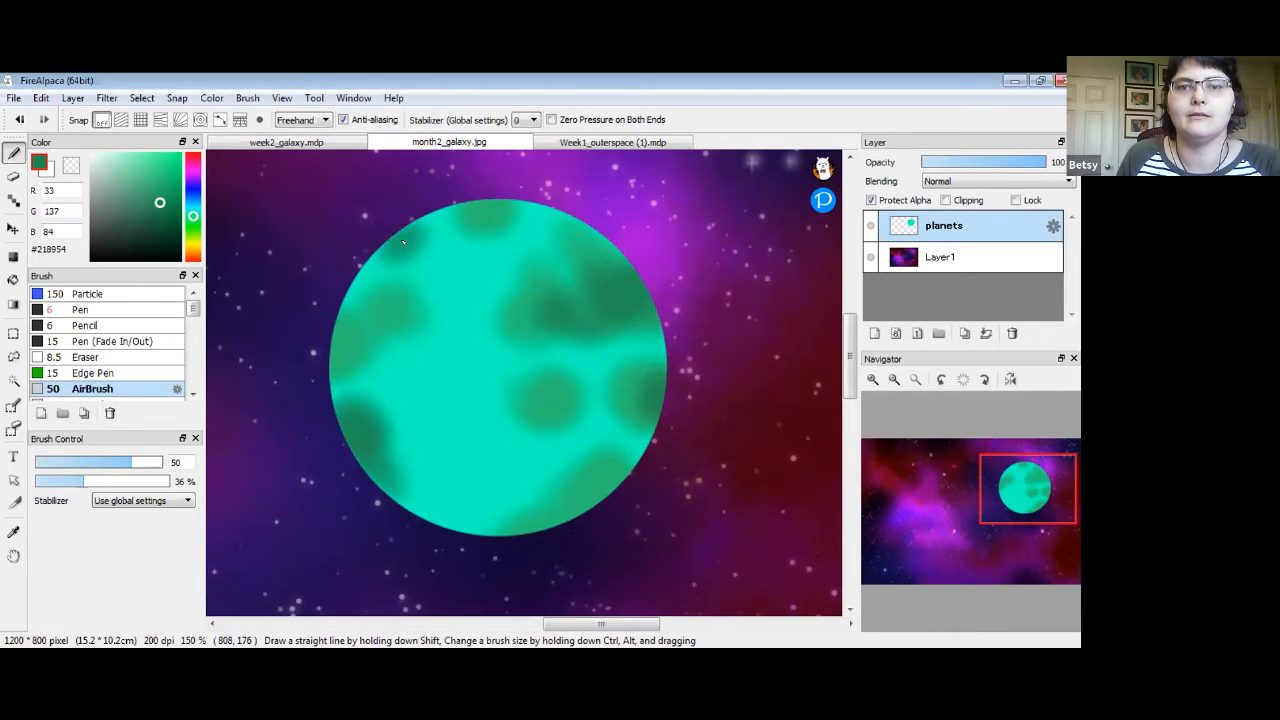
mouse_move(510, 378)
left_mouse_down()
mouse_move(488, 360)
mouse_move(450, 375)
mouse_move(539, 362)
mouse_move(509, 322)
mouse_move(551, 363)
mouse_move(570, 410)
mouse_move(502, 438)
mouse_move(496, 454)
mouse_move(590, 350)
mouse_move(610, 255)
mouse_move(570, 222)
mouse_move(590, 222)
left_mouse_up()
left_click_drag(659, 343, 667, 302)
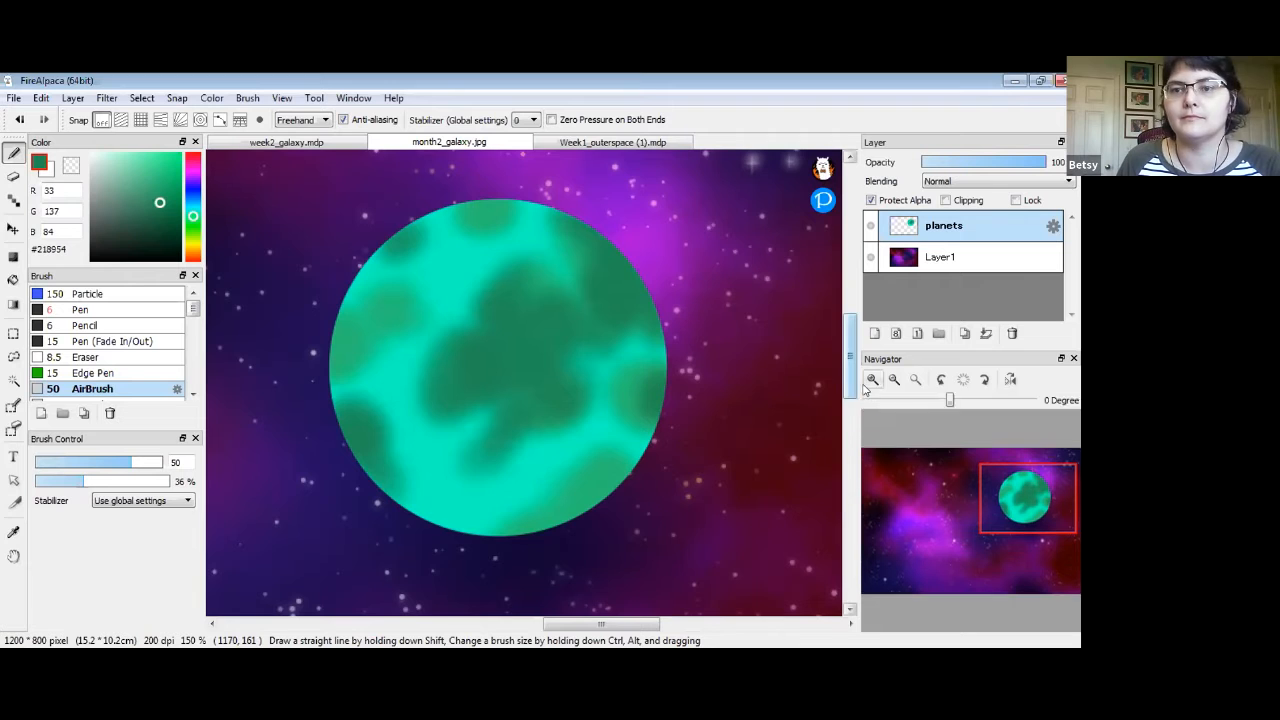
Try a teal #37B294 airbrush stroke near the planet's bottom edge and undo it
left_click_drag(850, 386, 850, 387)
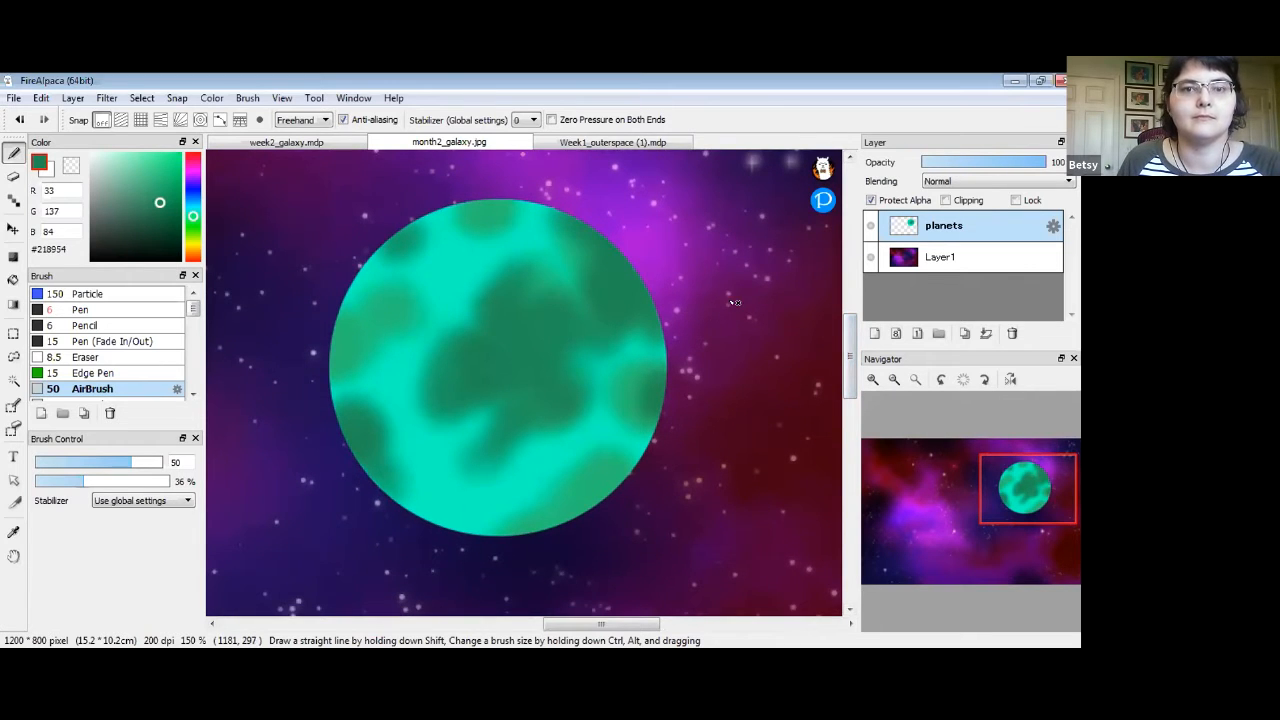
left_click_drag(160, 160, 154, 192)
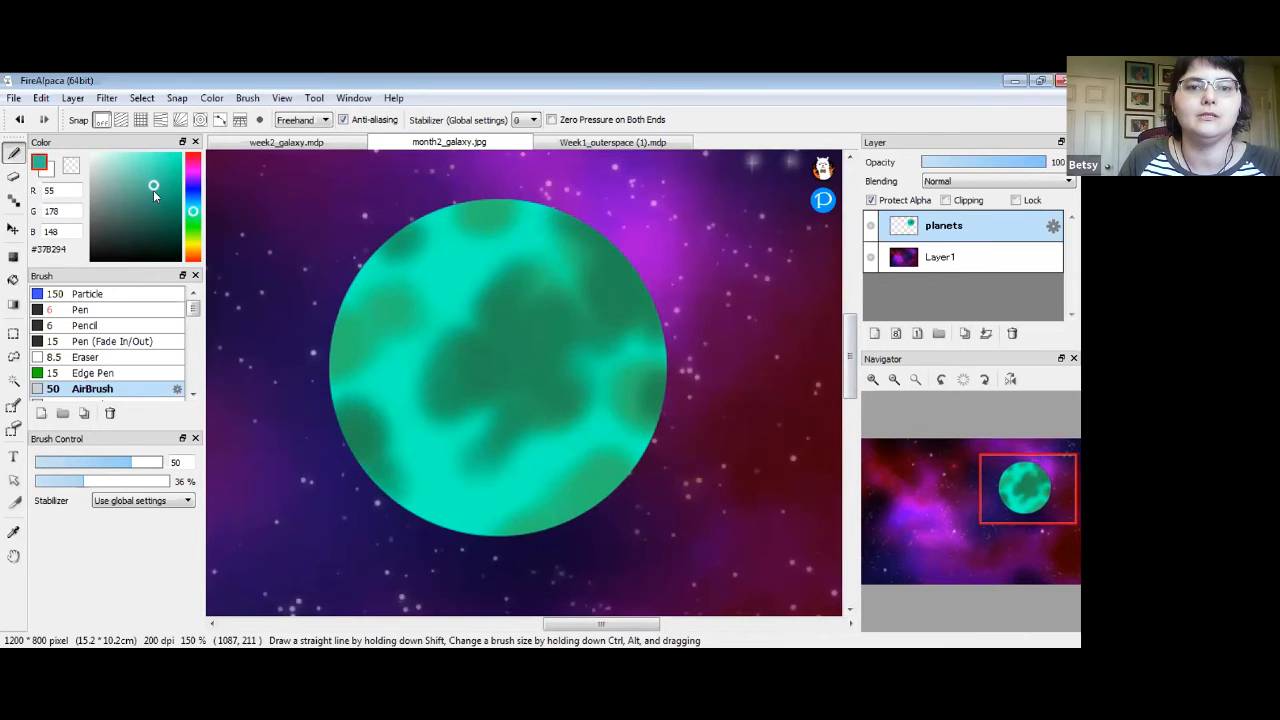
mouse_move(432, 494)
left_mouse_down()
mouse_move(474, 507)
mouse_move(415, 443)
mouse_move(497, 506)
left_mouse_up()
key("ctrl+z")
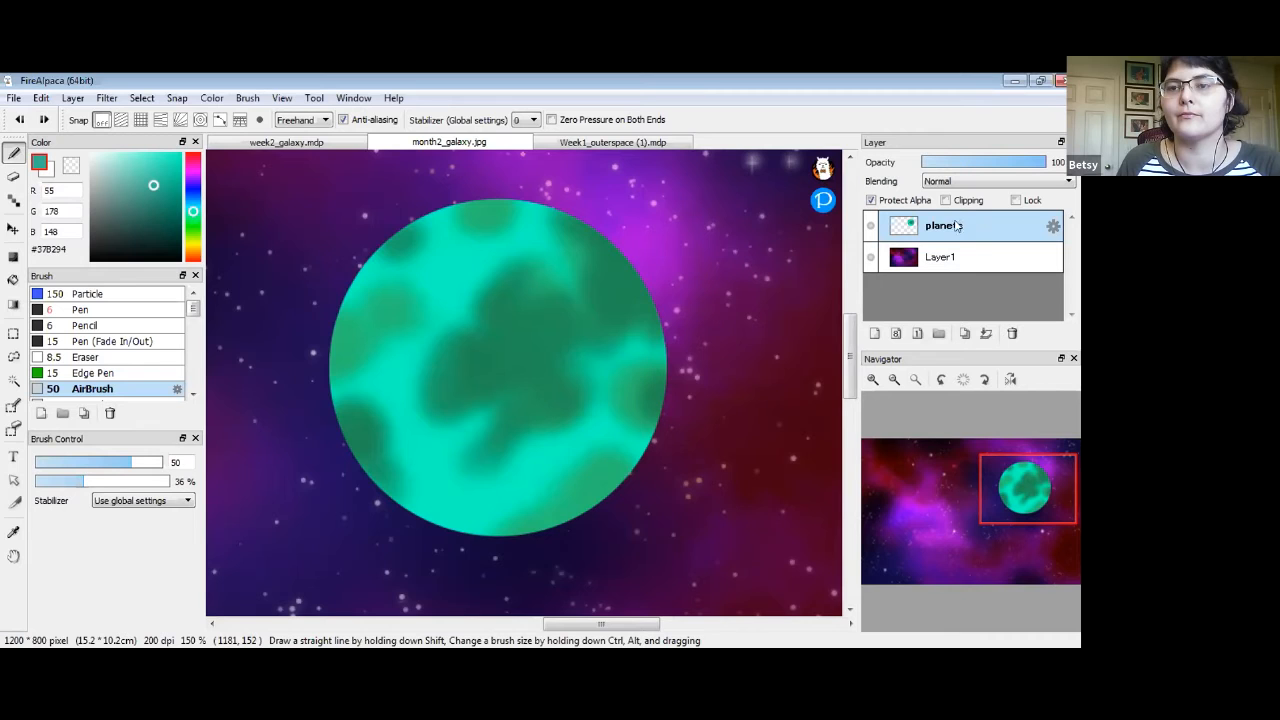
Add a new layer above planets and name it shadow
left_click(874, 333)
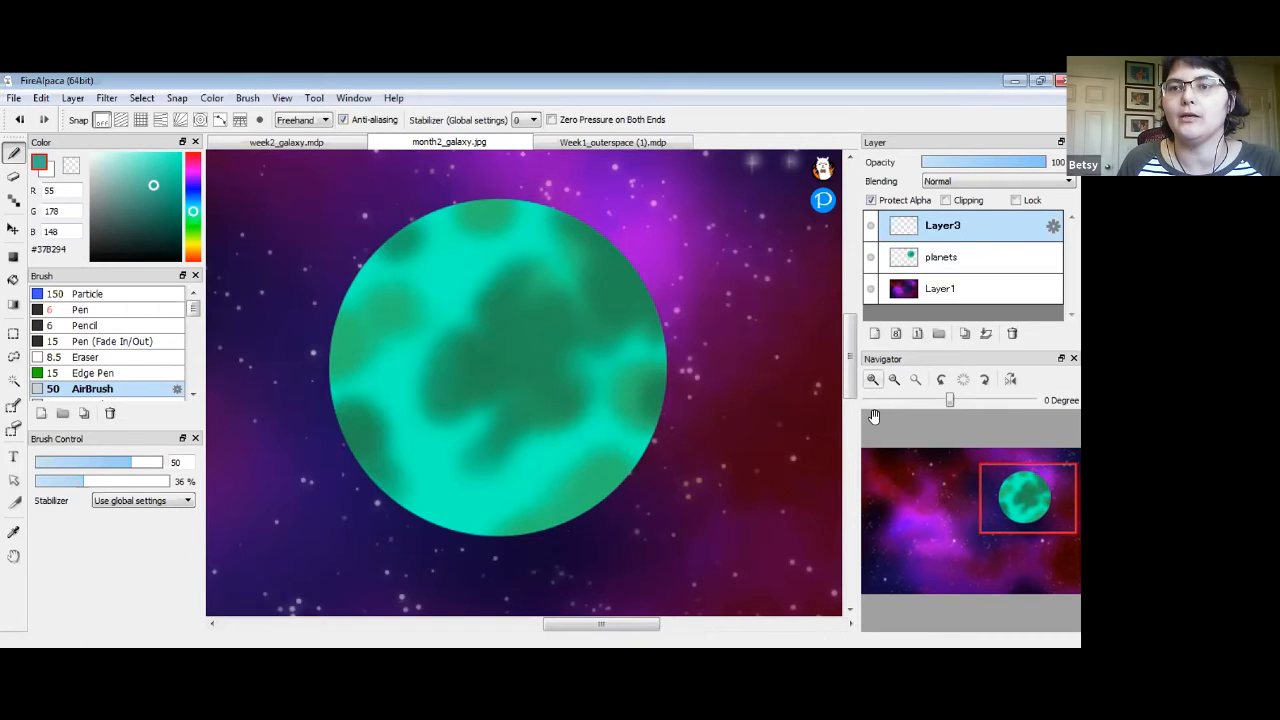
double_click(945, 228)
type("shadow")
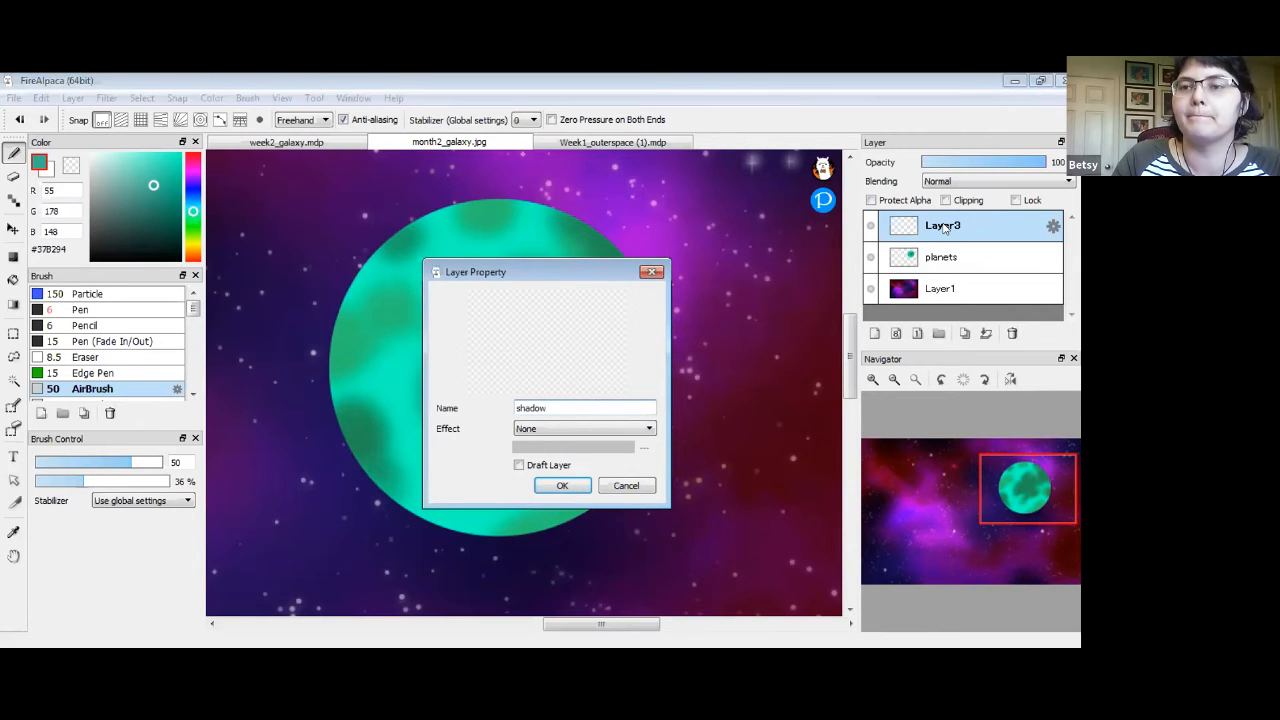
key("Return")
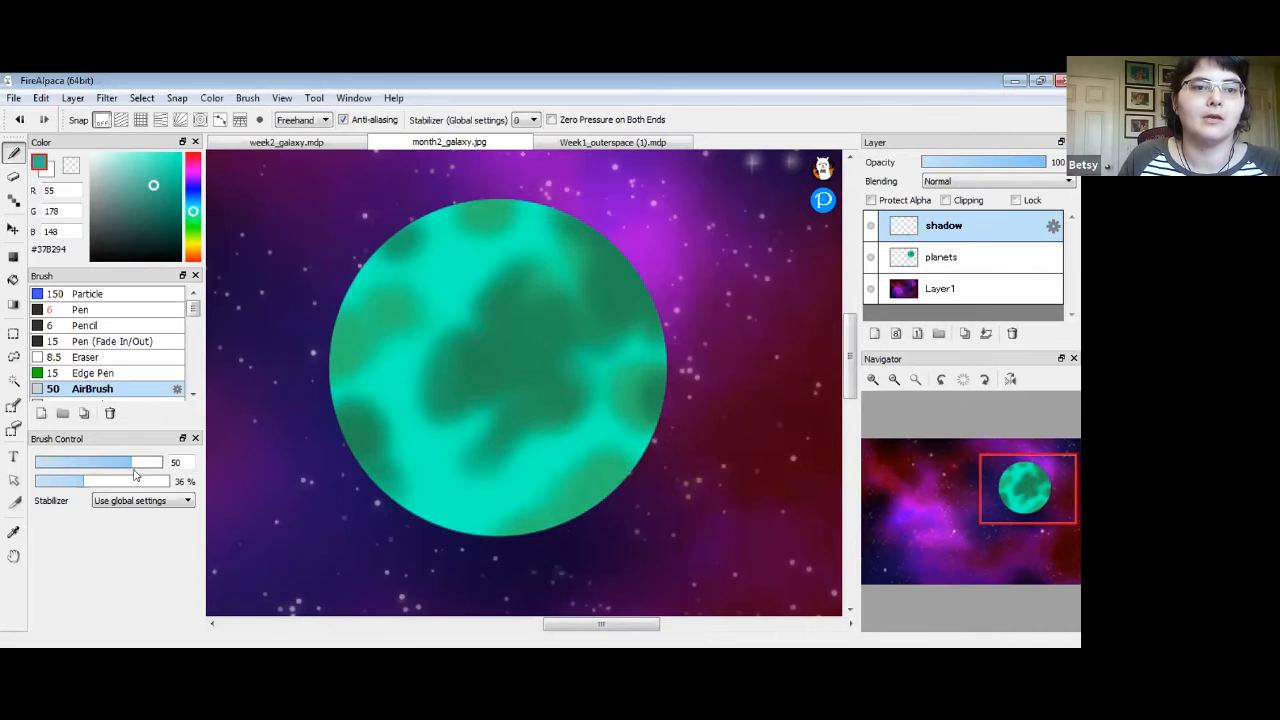
Airbrush a size 240 shadow in sampled dark purple #1B0536 over the planet's left side, and tint its lower left with sampled magenta #A10DCC
mouse_move(132, 463)
left_mouse_down()
mouse_move(184, 462)
mouse_move(172, 462)
left_mouse_up()
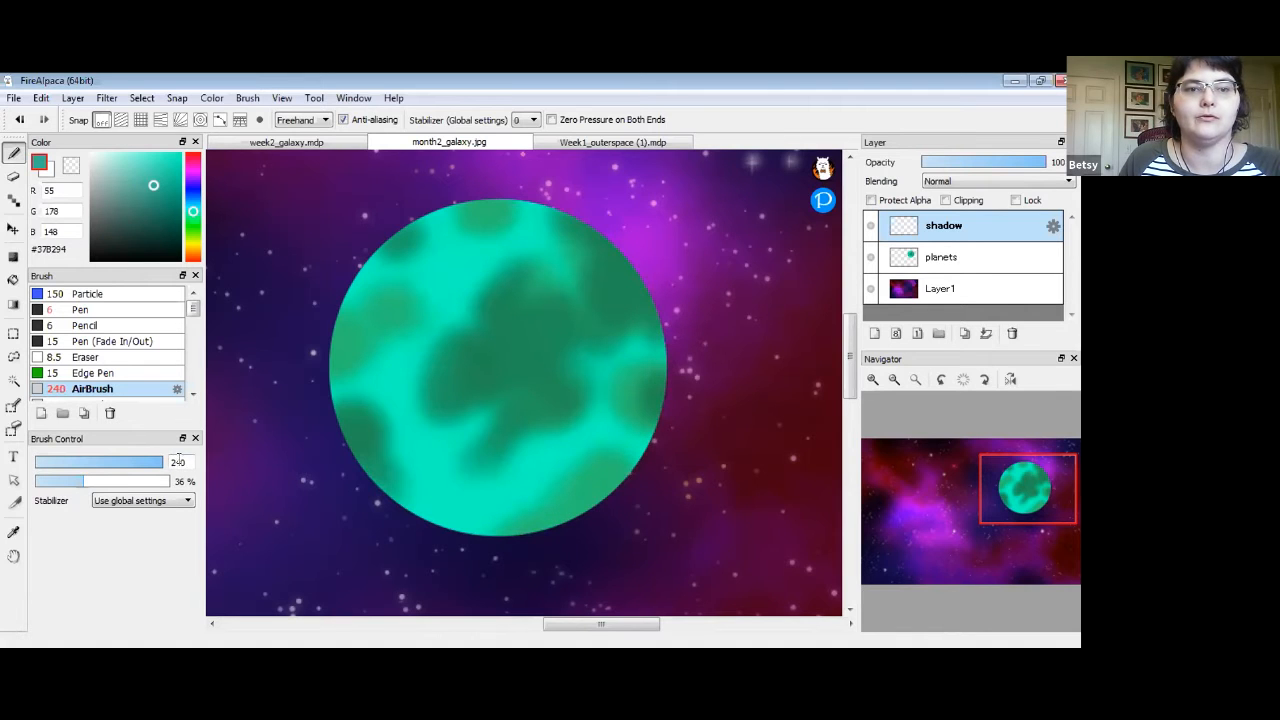
mouse_move(156, 463)
left_mouse_down()
mouse_move(68, 463)
mouse_move(184, 470)
mouse_move(157, 470)
left_mouse_up()
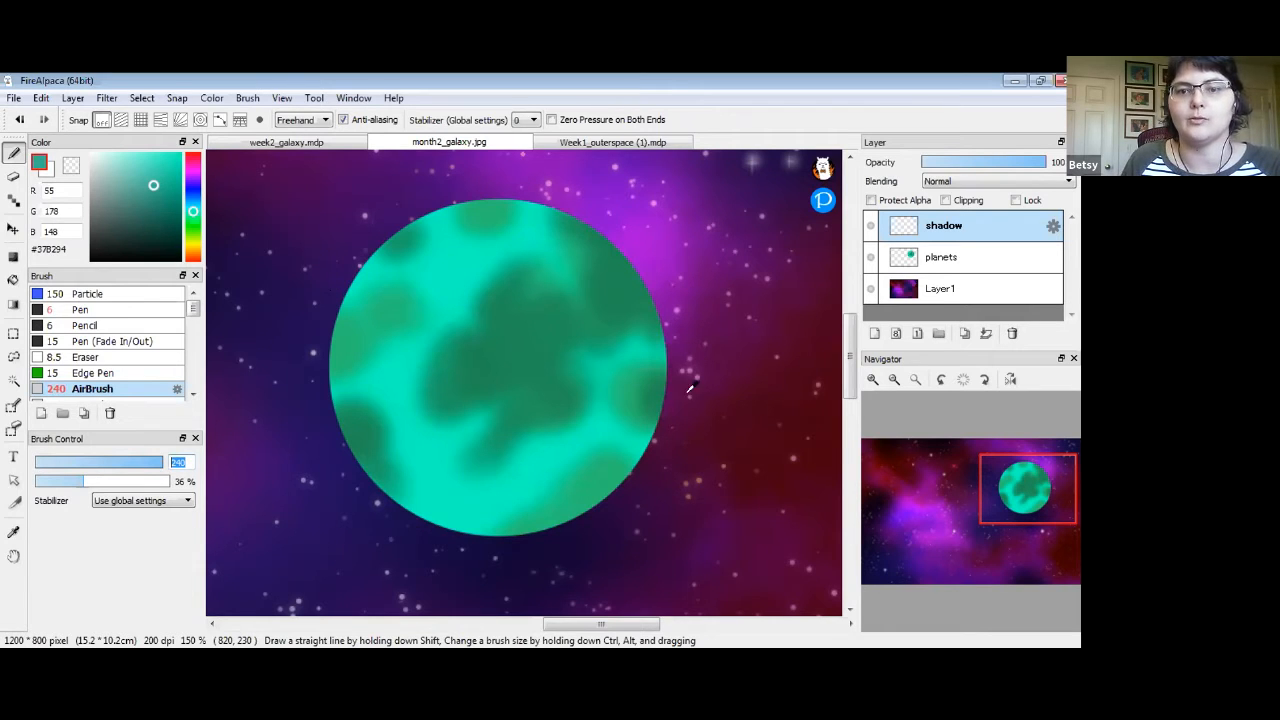
left_click(580, 523, "alt")
mouse_move(469, 356)
left_mouse_down()
mouse_move(498, 369)
mouse_move(487, 328)
mouse_move(435, 330)
mouse_move(423, 396)
mouse_move(495, 415)
mouse_move(514, 341)
mouse_move(438, 314)
mouse_move(434, 429)
mouse_move(536, 415)
mouse_move(523, 311)
mouse_move(423, 343)
mouse_move(462, 458)
mouse_move(403, 402)
mouse_move(490, 467)
mouse_move(540, 432)
mouse_move(558, 384)
mouse_move(550, 421)
mouse_move(504, 295)
mouse_move(432, 291)
mouse_move(456, 254)
mouse_move(387, 294)
mouse_move(420, 258)
mouse_move(364, 357)
mouse_move(457, 450)
mouse_move(405, 378)
mouse_move(457, 468)
mouse_move(440, 440)
mouse_move(547, 380)
mouse_move(476, 270)
mouse_move(369, 327)
mouse_move(360, 398)
mouse_move(345, 348)
mouse_move(347, 409)
mouse_move(363, 457)
left_mouse_up()
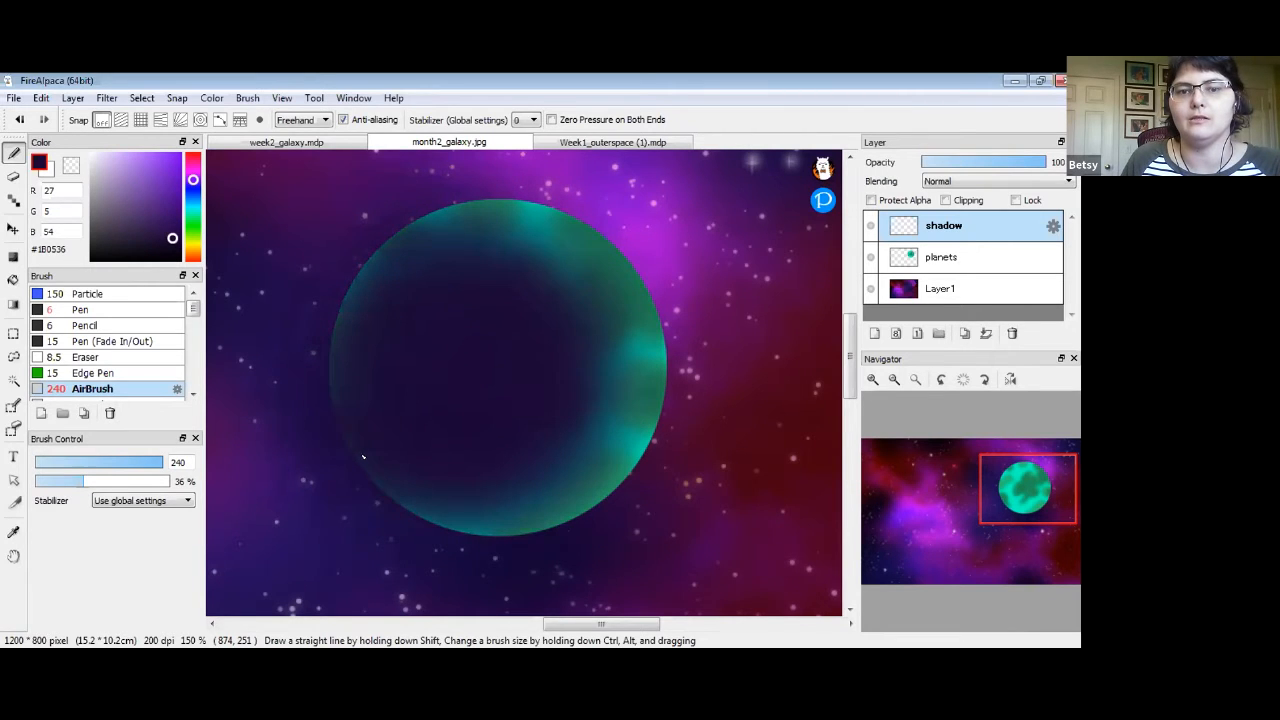
mouse_move(447, 462)
left_mouse_down()
mouse_move(480, 520)
mouse_move(368, 296)
left_mouse_up()
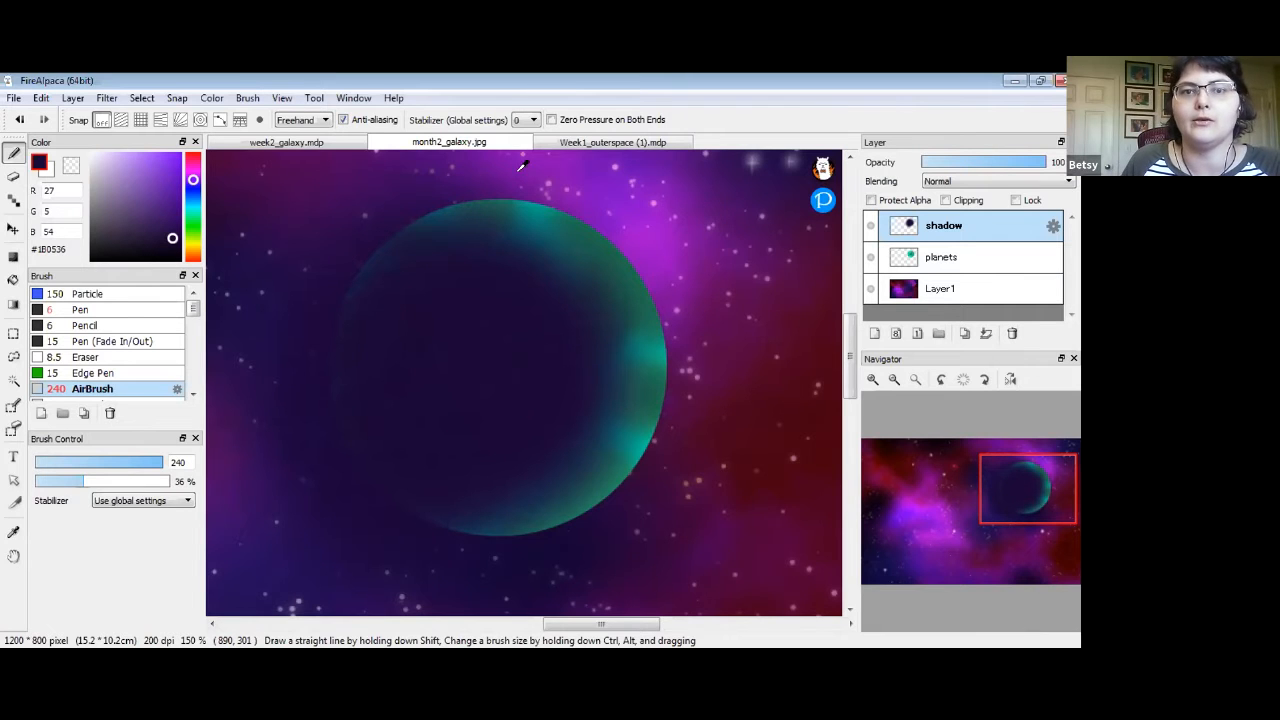
right_click(645, 237)
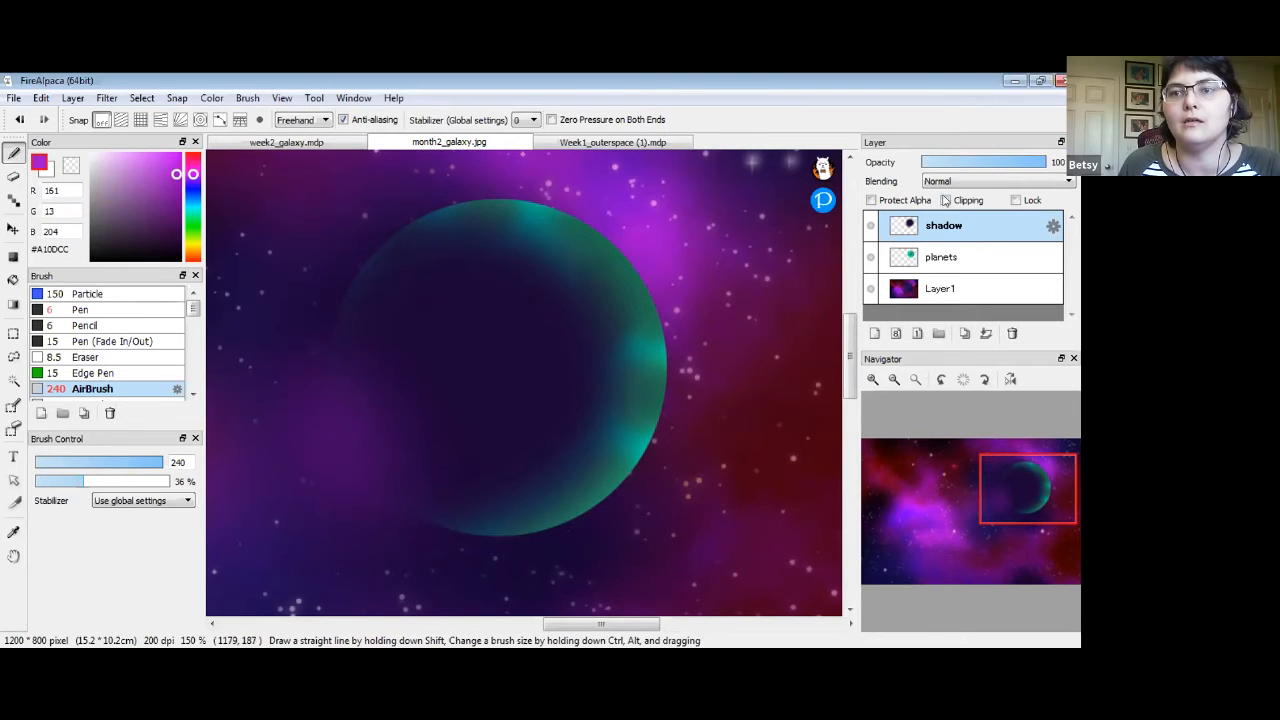
Clip the shadow layer to the planets layer, toggling Clipping off and on to compare the result
left_click(943, 200)
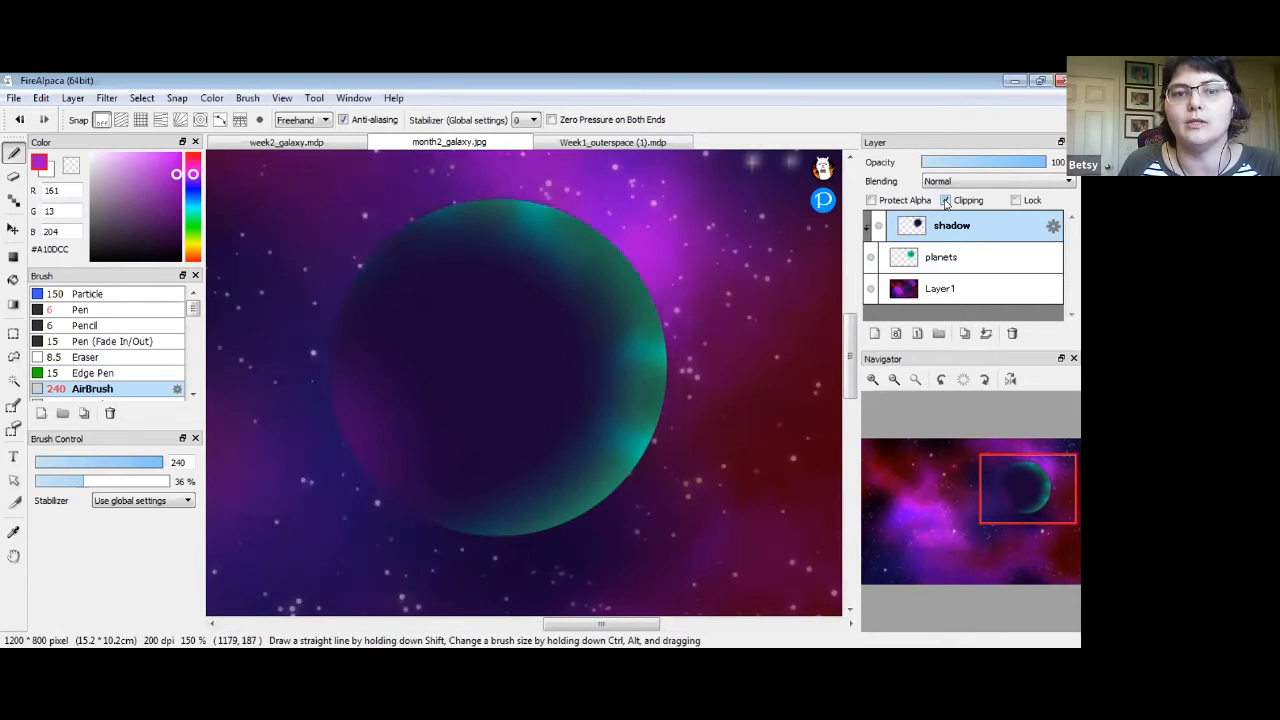
left_click(945, 201)
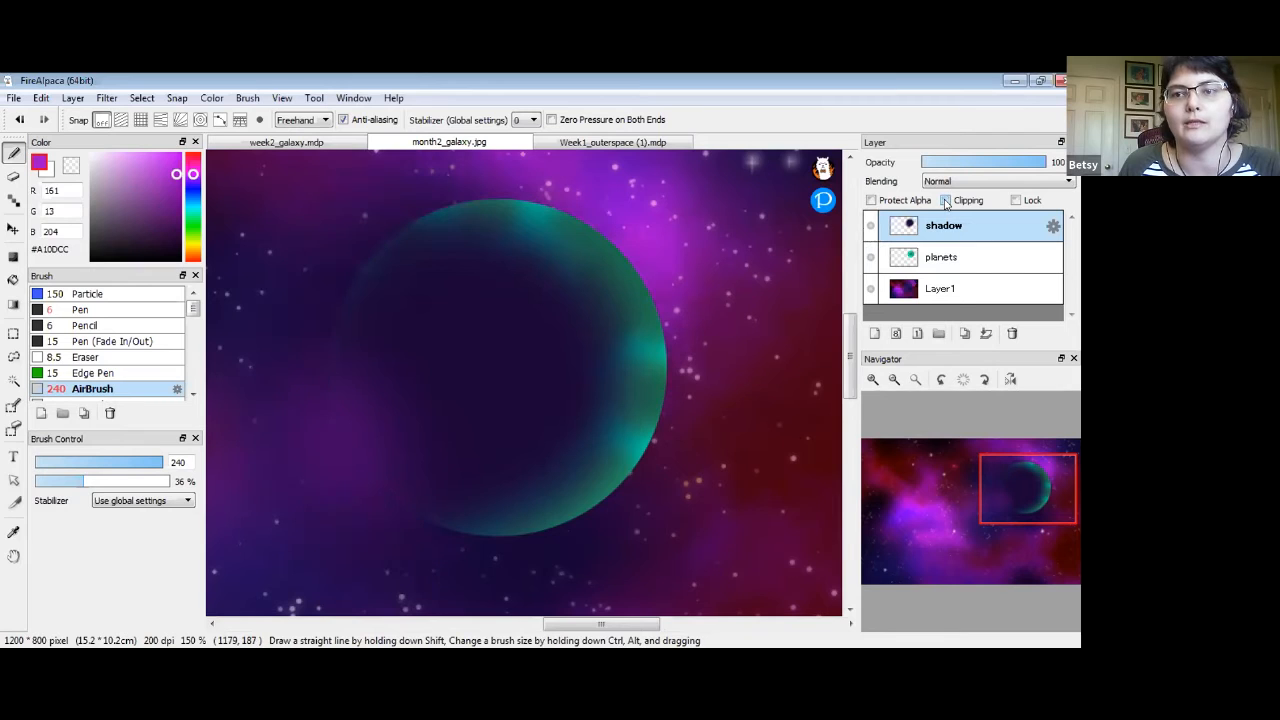
left_click(945, 201)
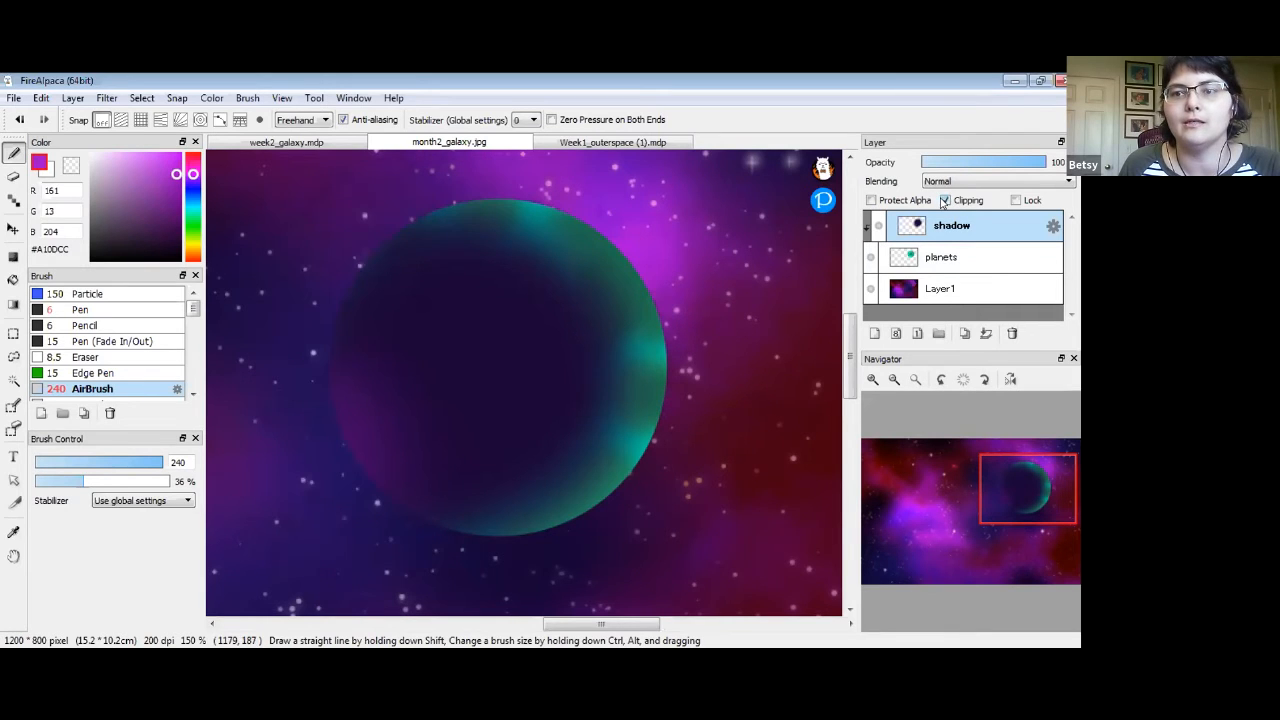
left_click(945, 201)
left_click(945, 201)
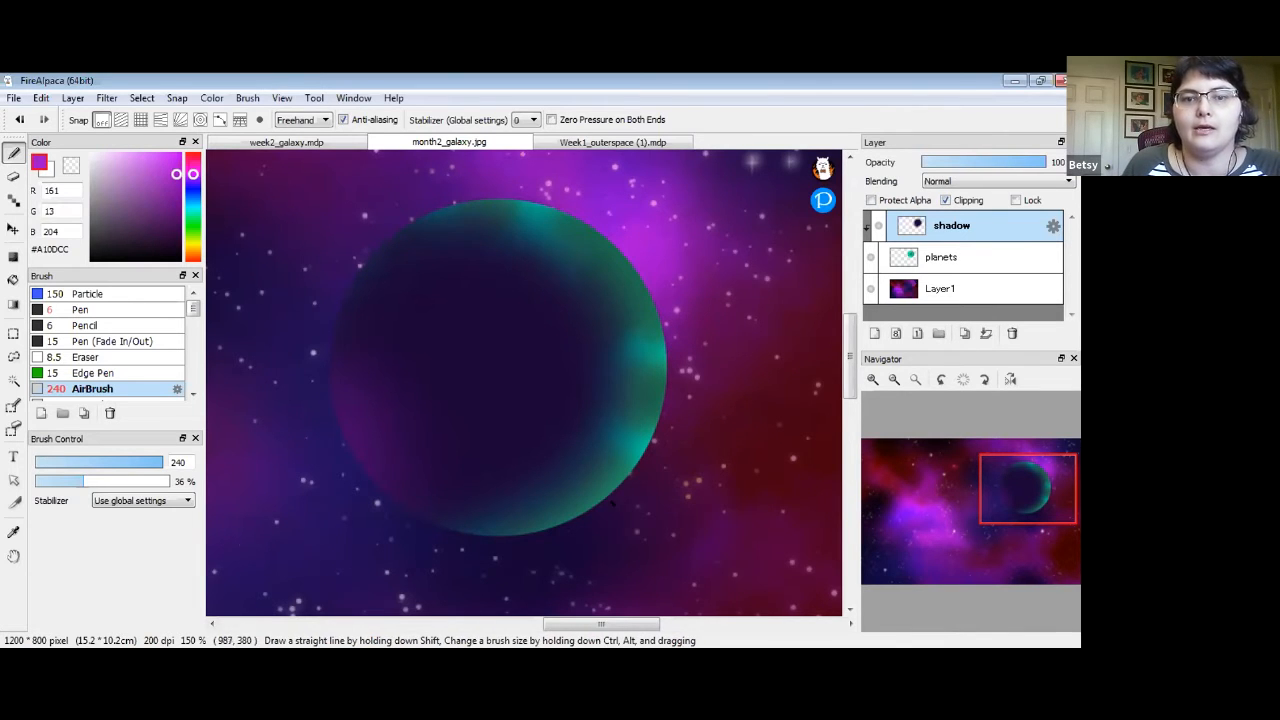
Add a new layer named glow above shadow and set its blending mode to Overlay
left_click(874, 333)
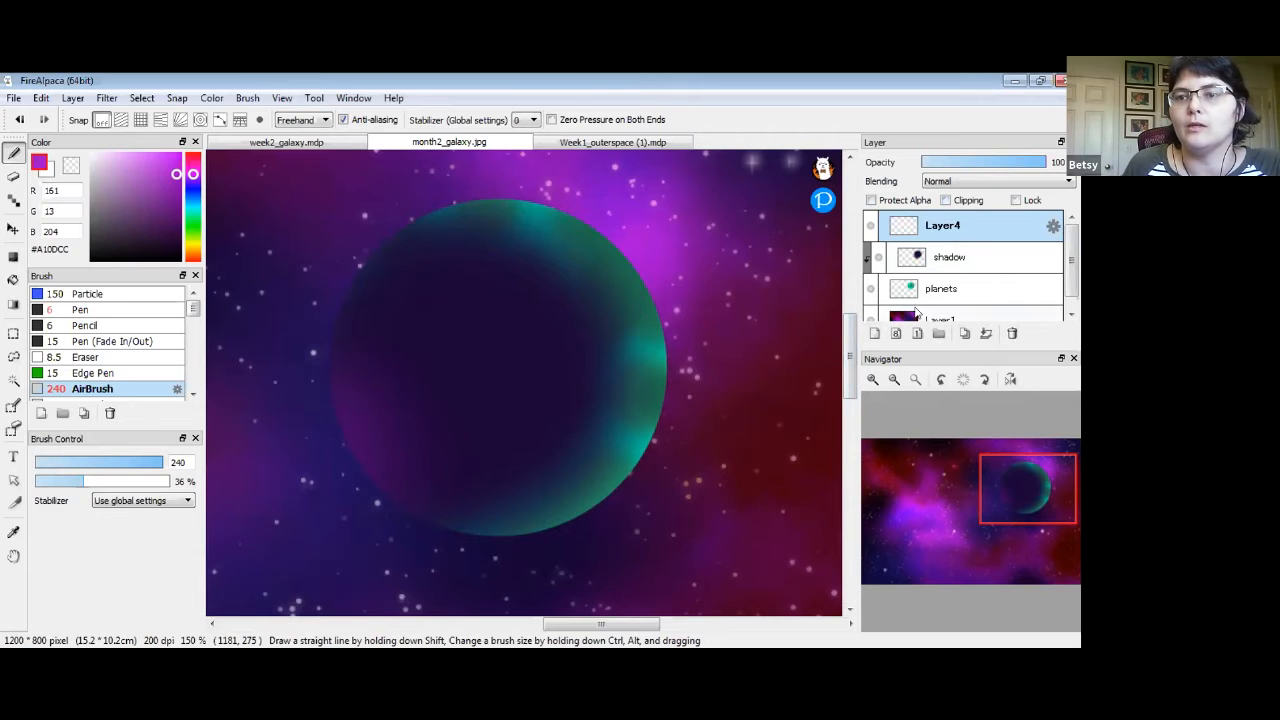
double_click(946, 226)
type("glow")
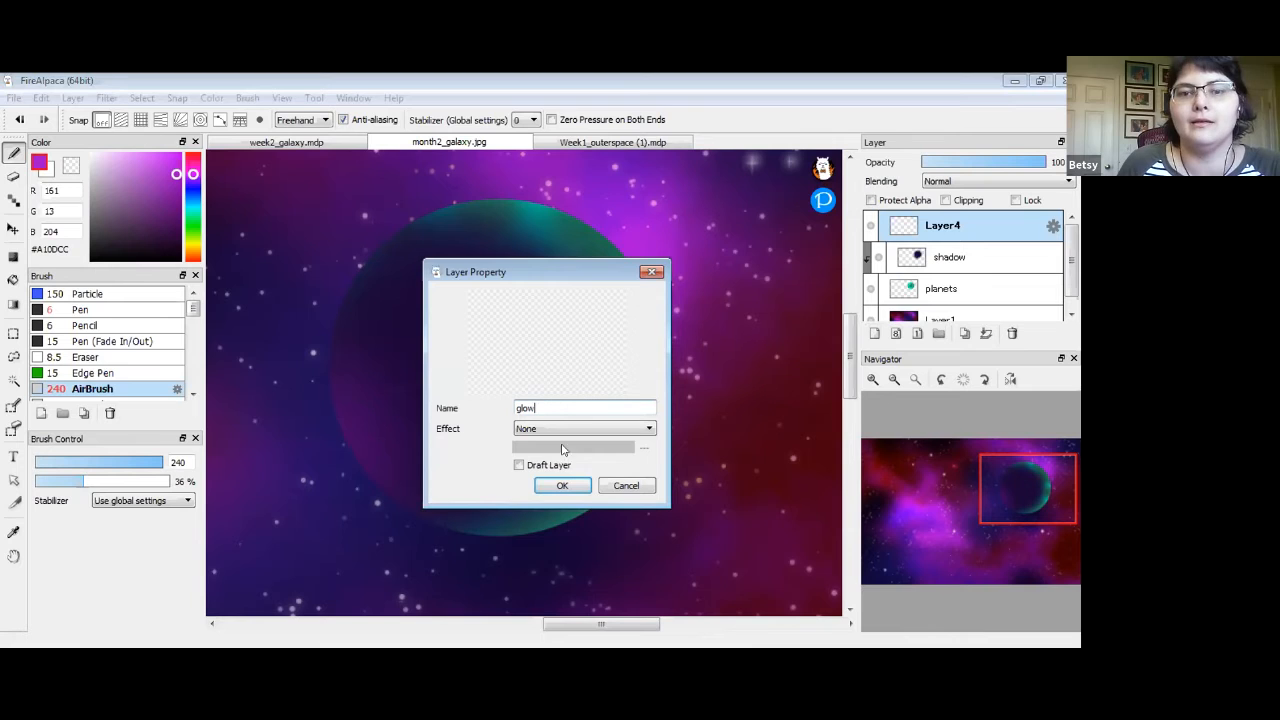
left_click(560, 486)
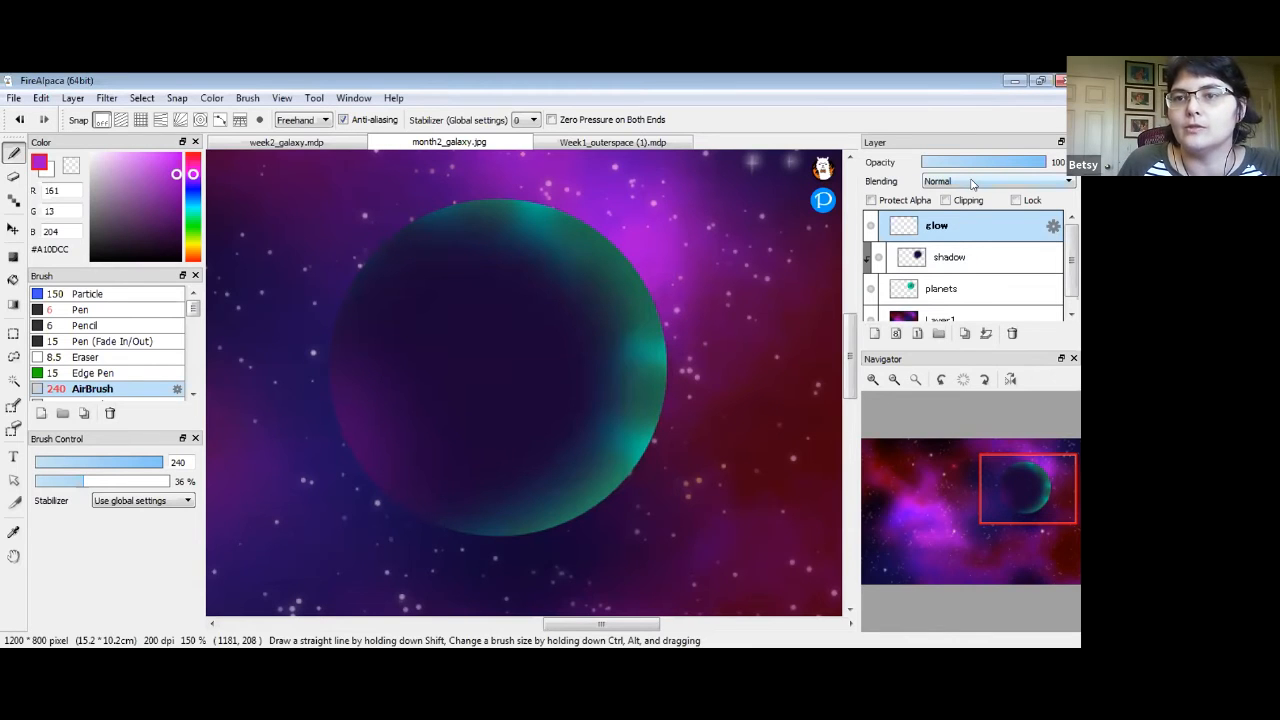
left_click(958, 181)
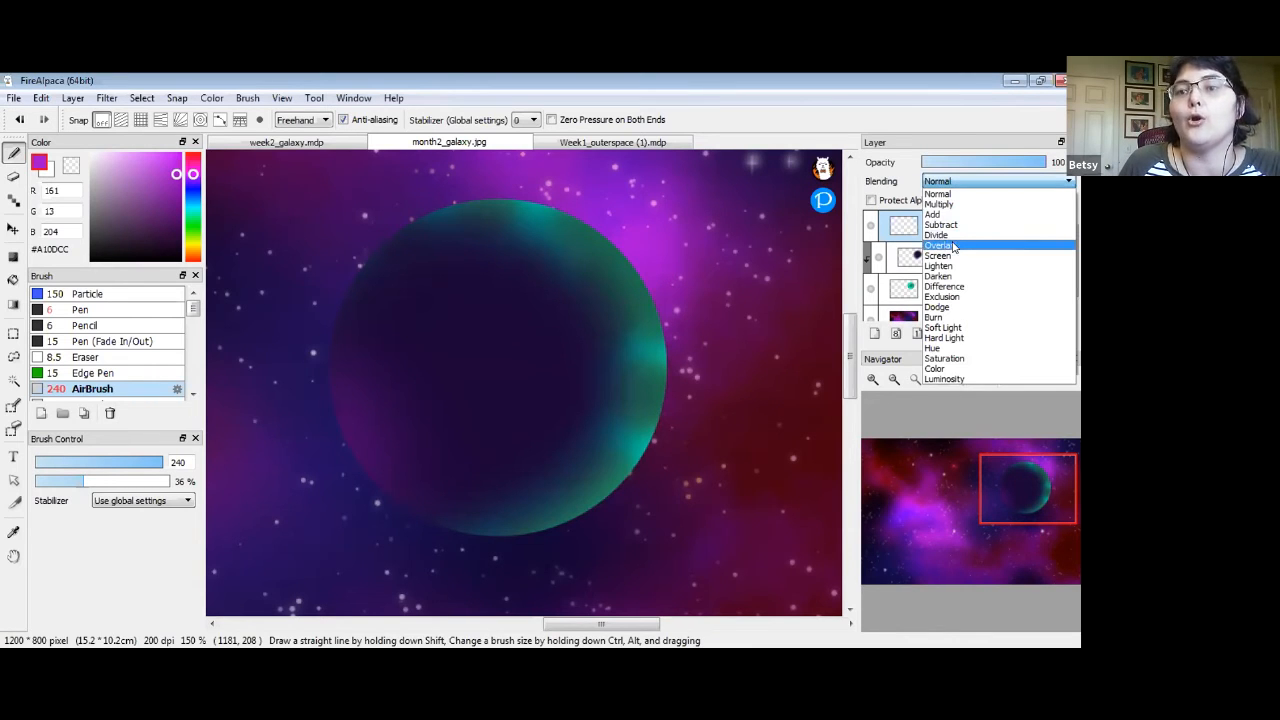
left_click(955, 246)
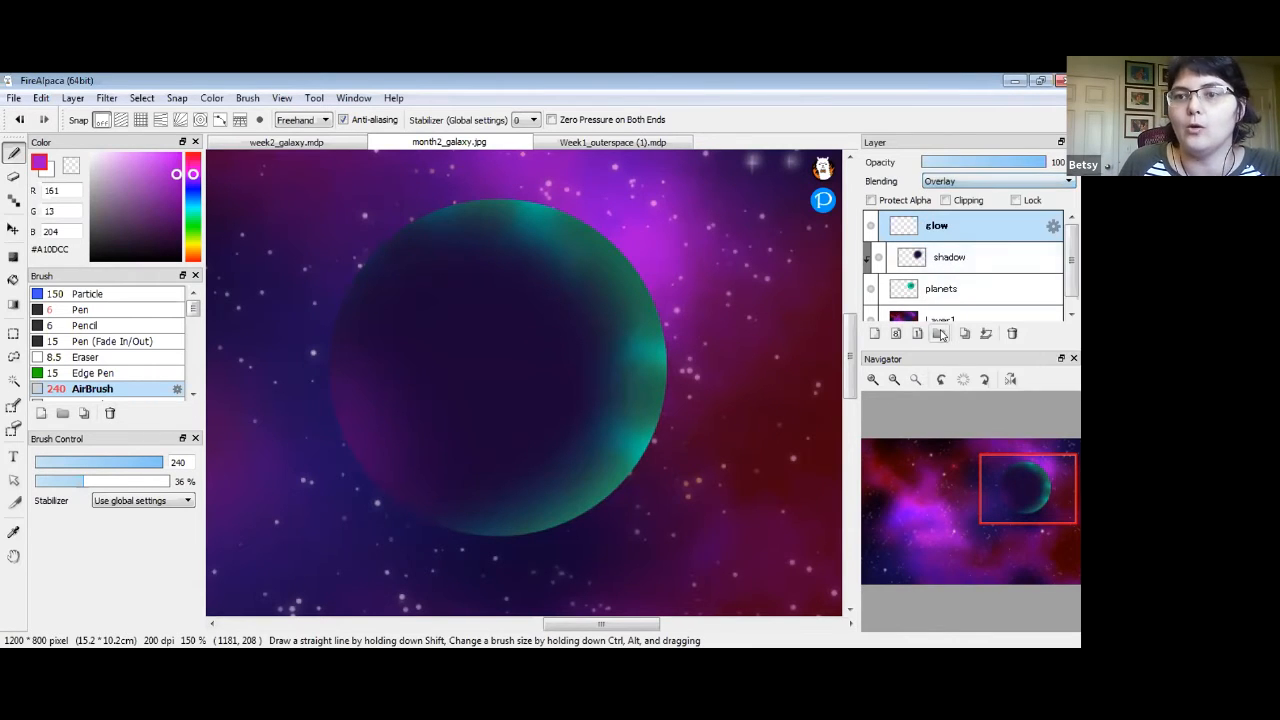
Set the drawing colour to white #FFFFFF and the AirBrush to size 56 with 29% opacity
left_click(47, 172)
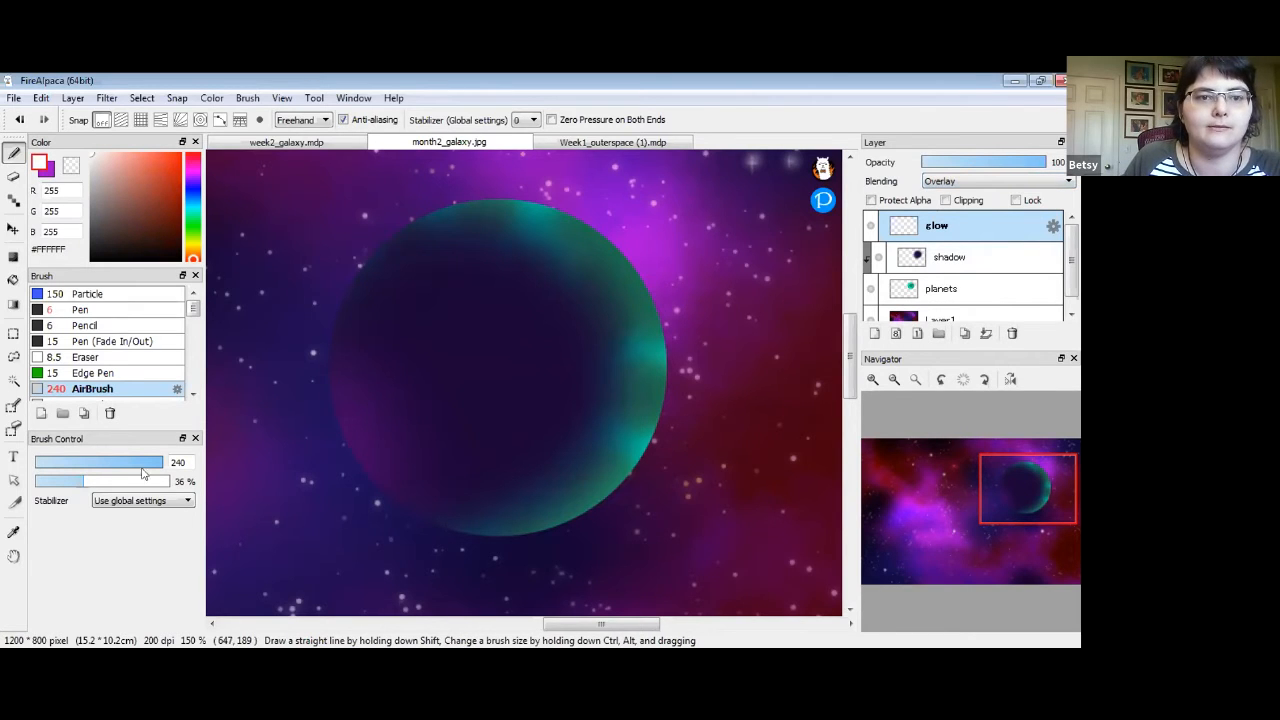
left_click_drag(147, 463, 134, 463)
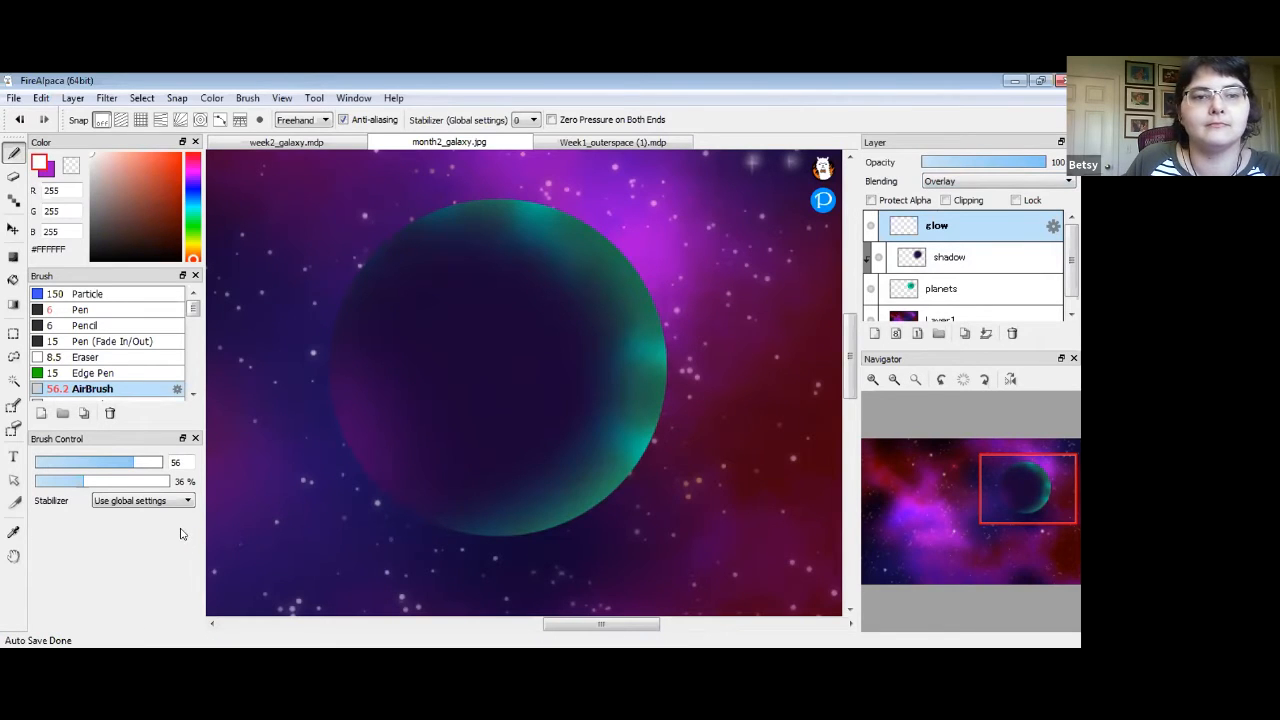
mouse_move(80, 485)
left_mouse_down()
mouse_move(143, 486)
mouse_move(52, 486)
mouse_move(165, 486)
mouse_move(73, 487)
left_mouse_up()
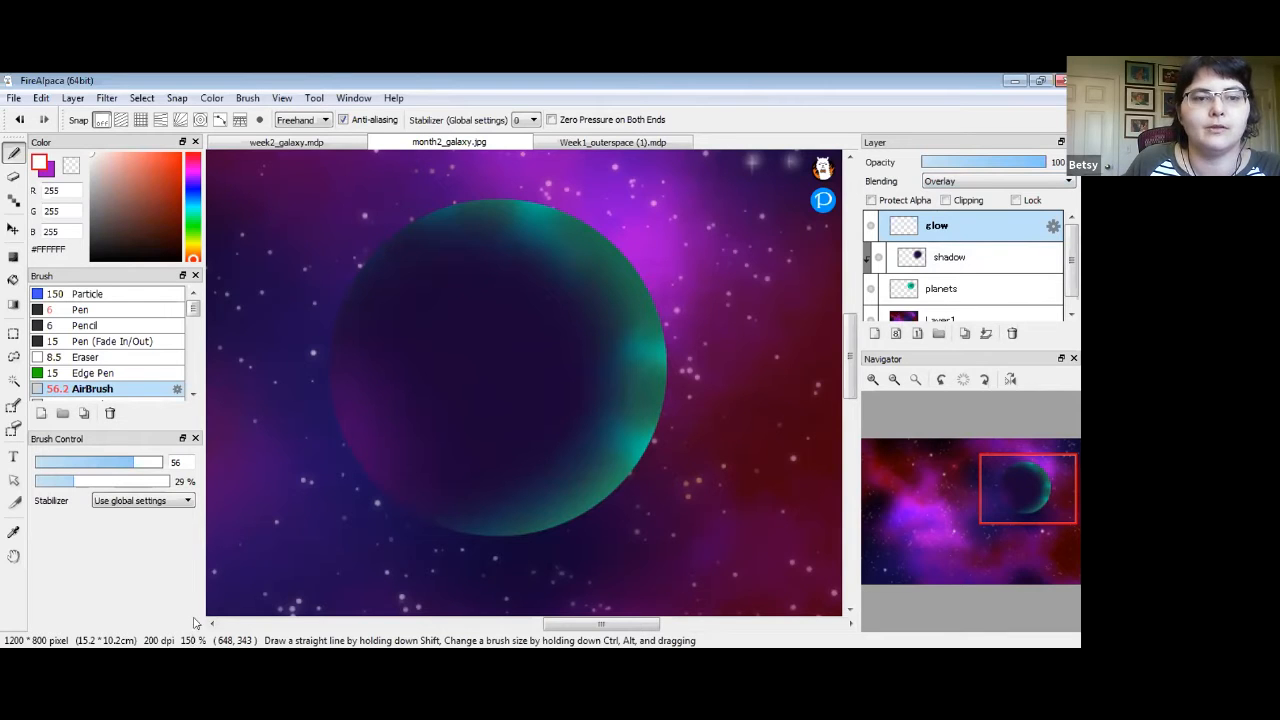
Try a white AirBrush dab at 100% opacity on the planet's upper-right area and undo it
left_click_drag(99, 481, 196, 483)
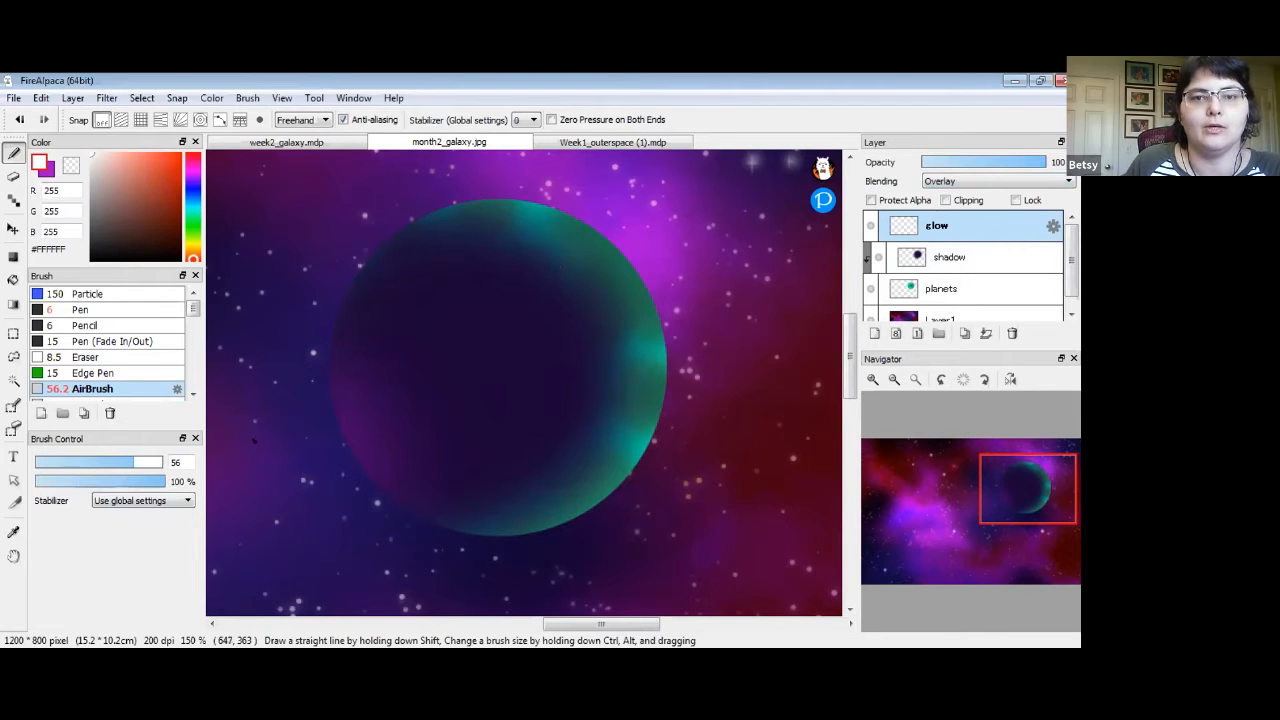
left_click(585, 250)
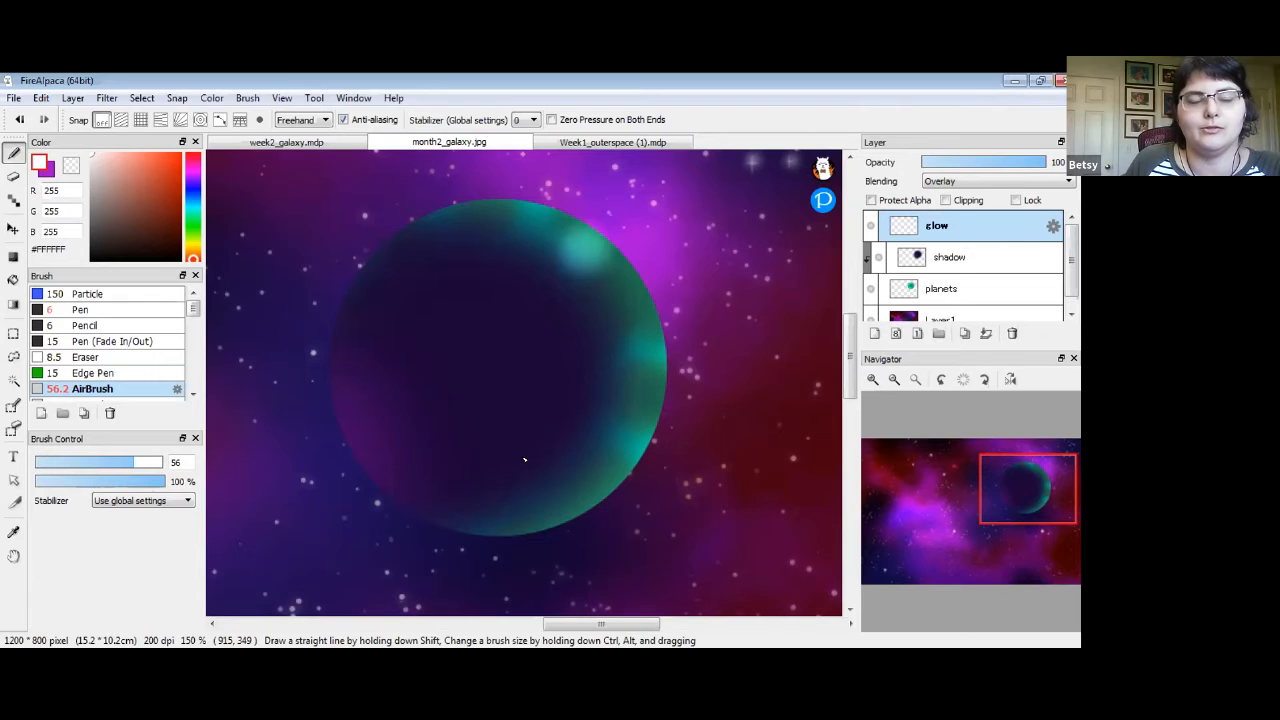
key("ctrl+z")
Airbrush a white glow at 25% opacity along the planet's upper-right edge on the glow layer
left_click_drag(158, 482, 67, 486)
mouse_move(610, 246)
left_mouse_down()
mouse_move(538, 206)
mouse_move(563, 206)
mouse_move(615, 243)
mouse_move(643, 303)
left_mouse_up()
left_click_drag(612, 246, 664, 335)
left_click_drag(581, 233, 638, 305)
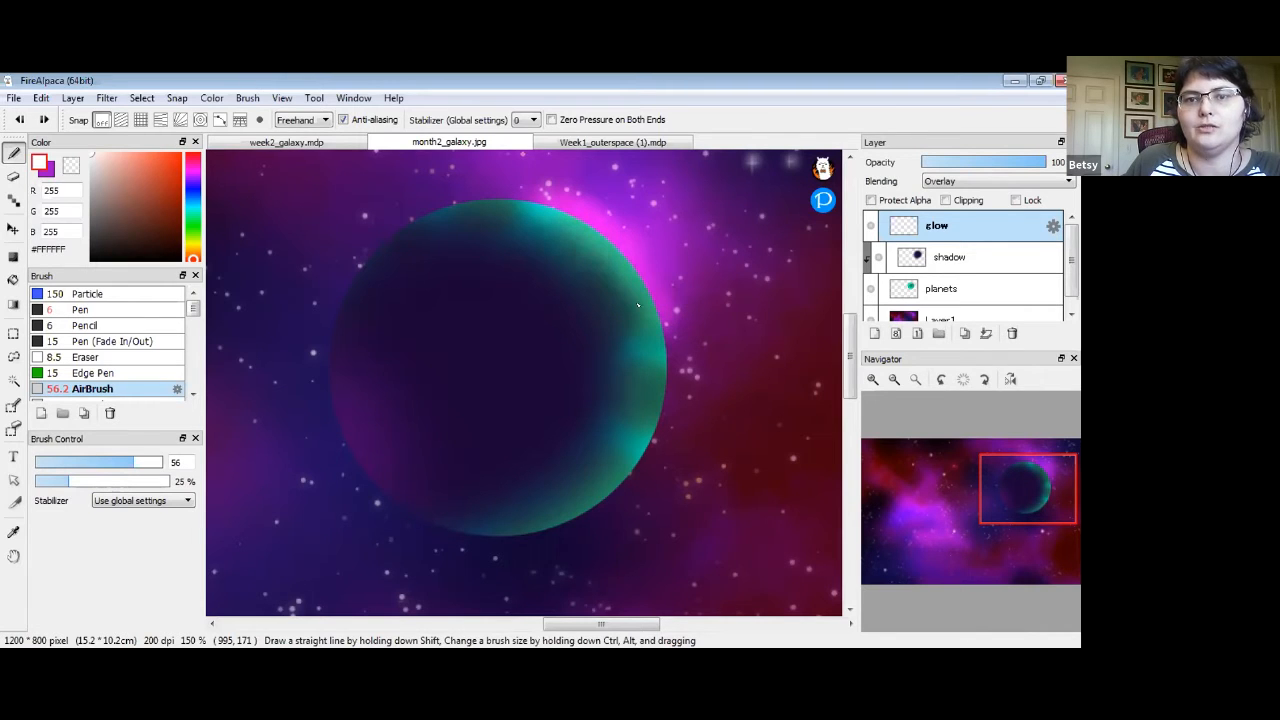
left_click_drag(617, 209, 586, 215)
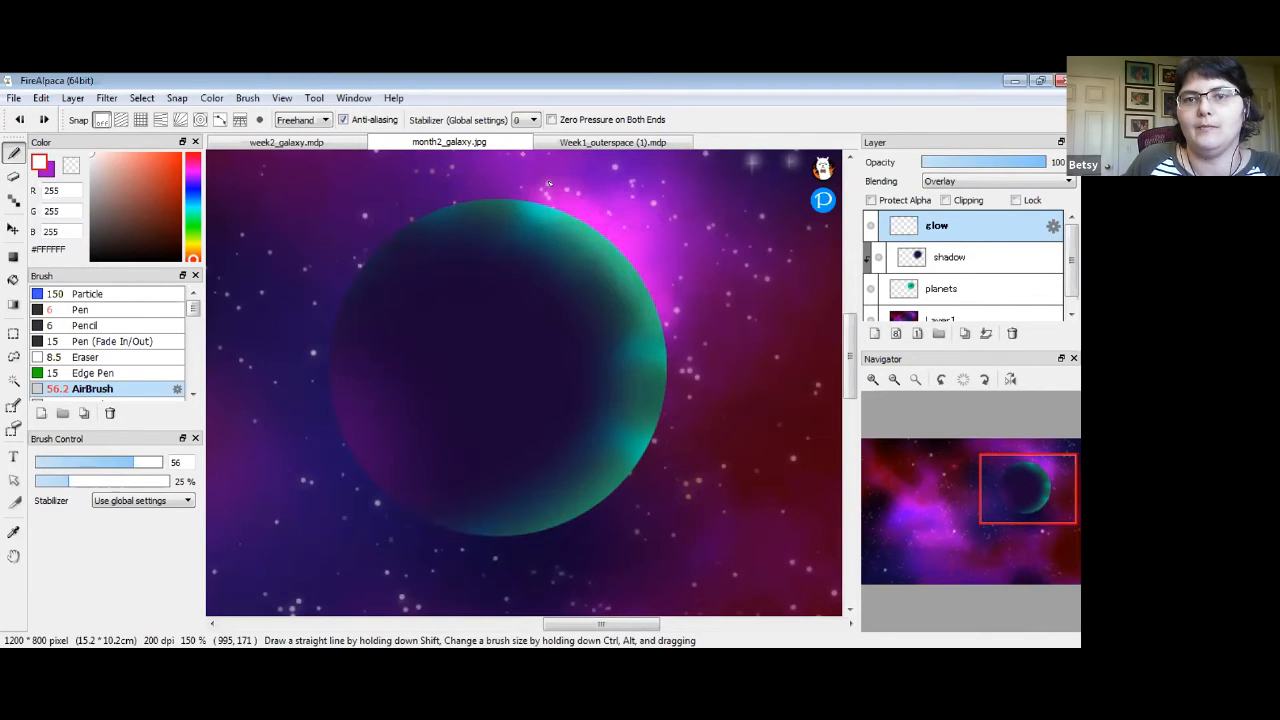
left_click_drag(493, 196, 576, 231)
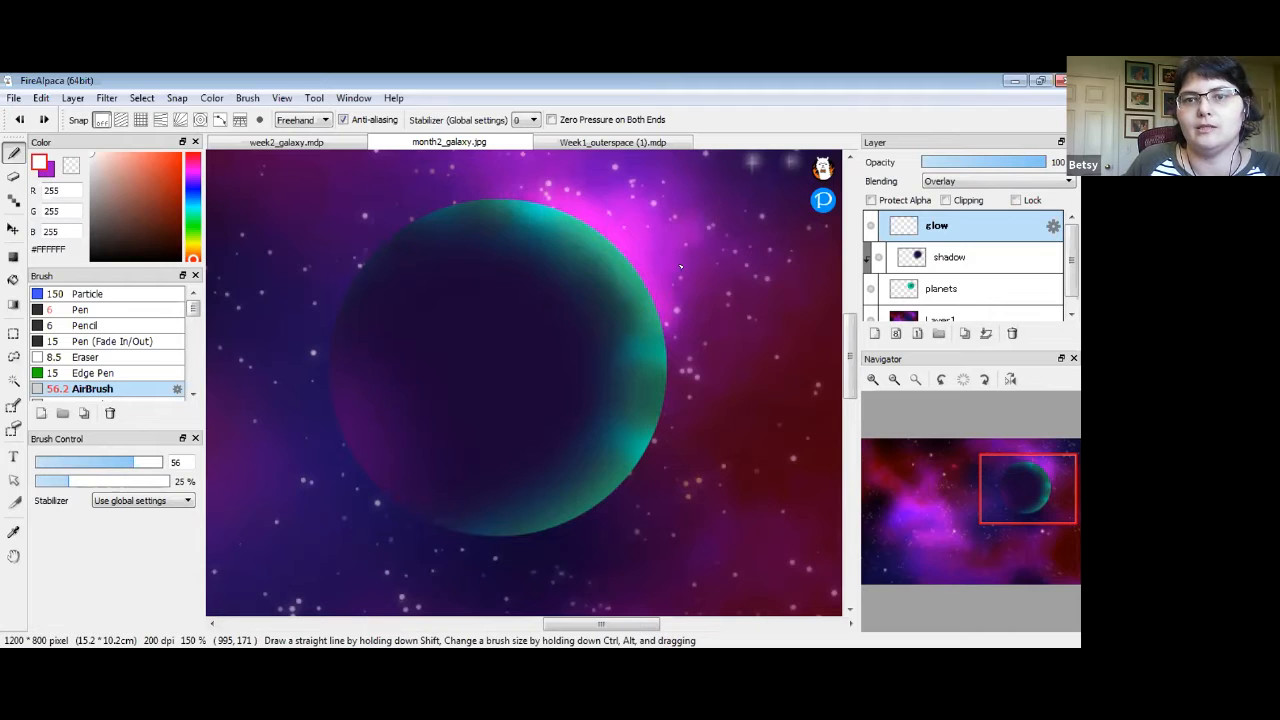
Extend the white AirBrush glow along the planet's right edge and compare the painting with the glow layer hidden and shown
left_click_drag(663, 331, 637, 295)
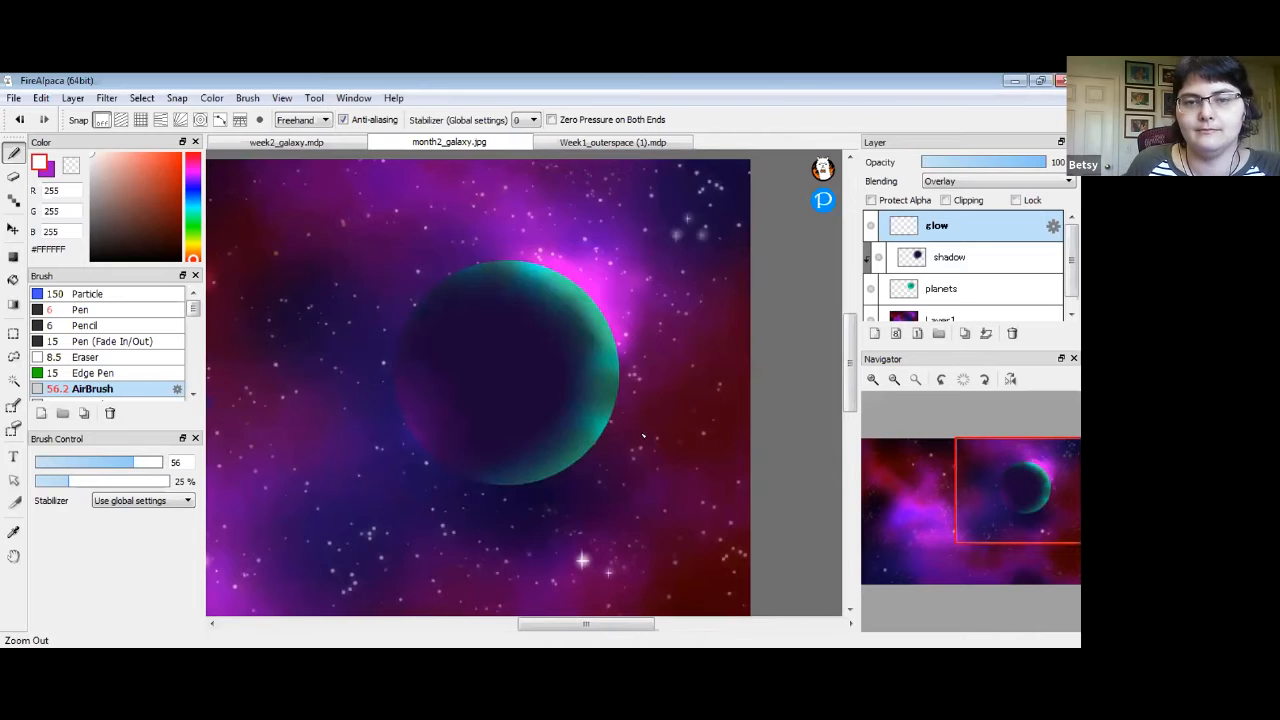
left_click(869, 227)
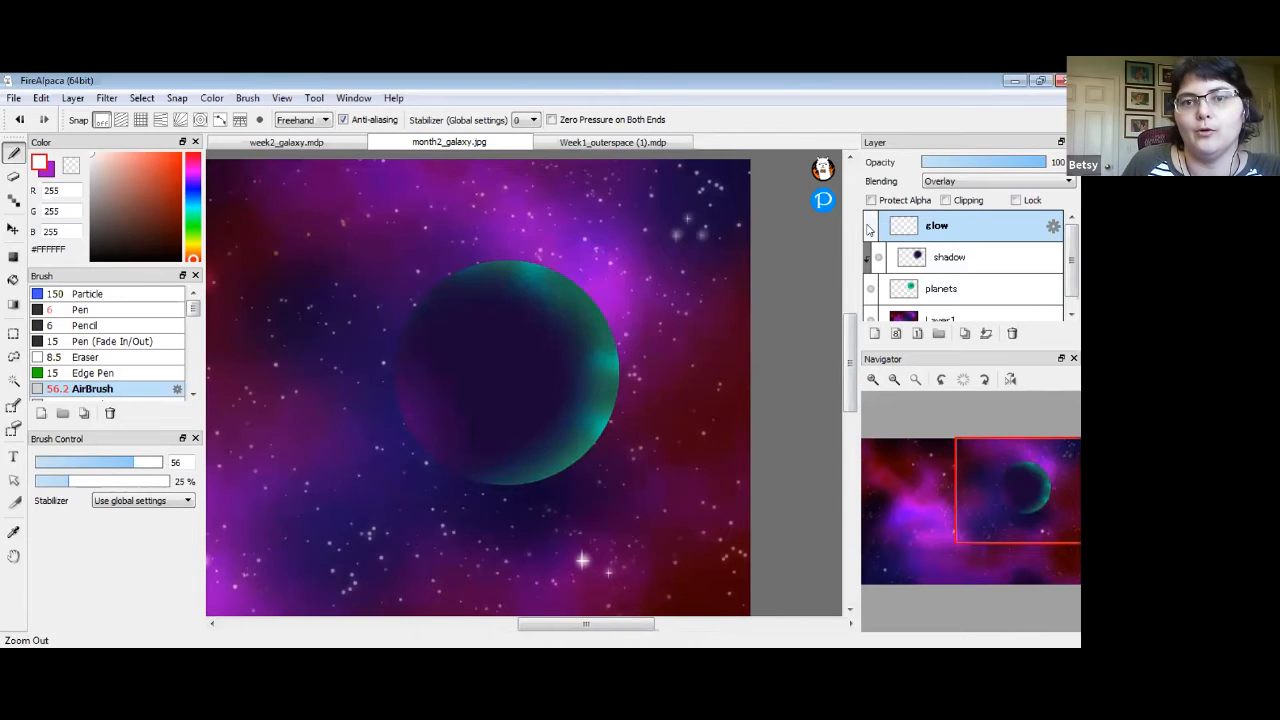
left_click(869, 227)
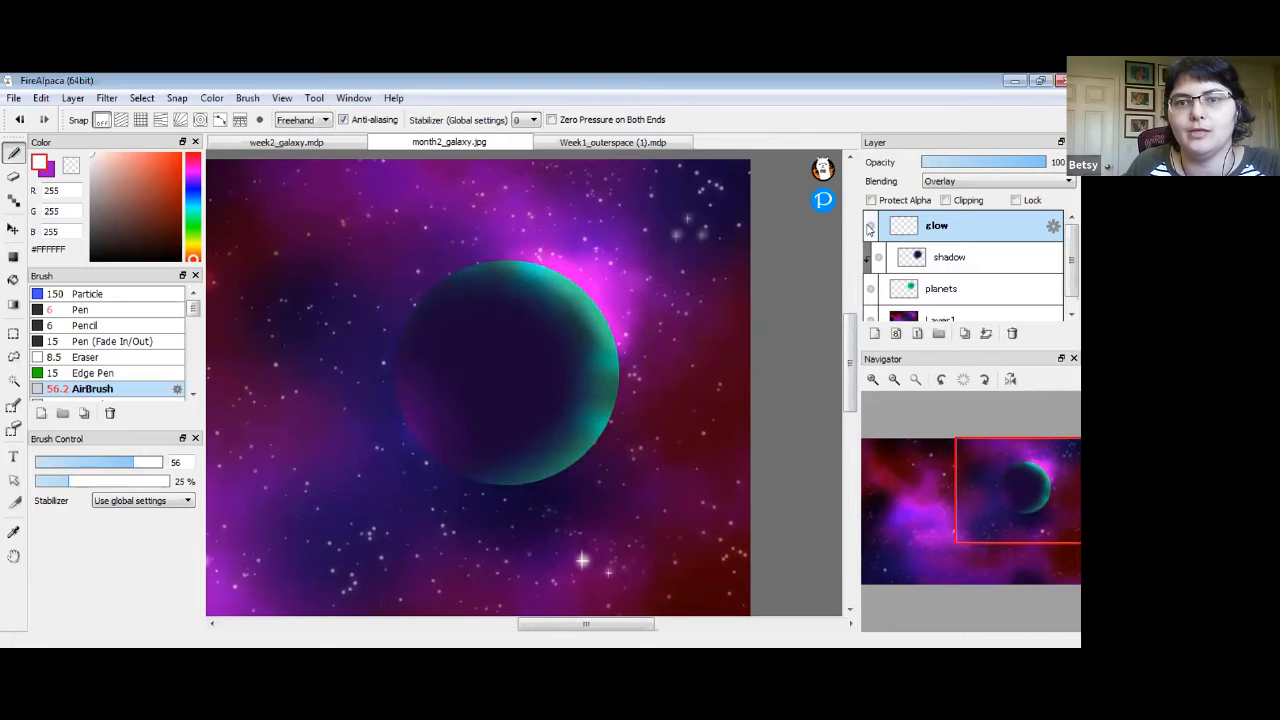
left_click(869, 228)
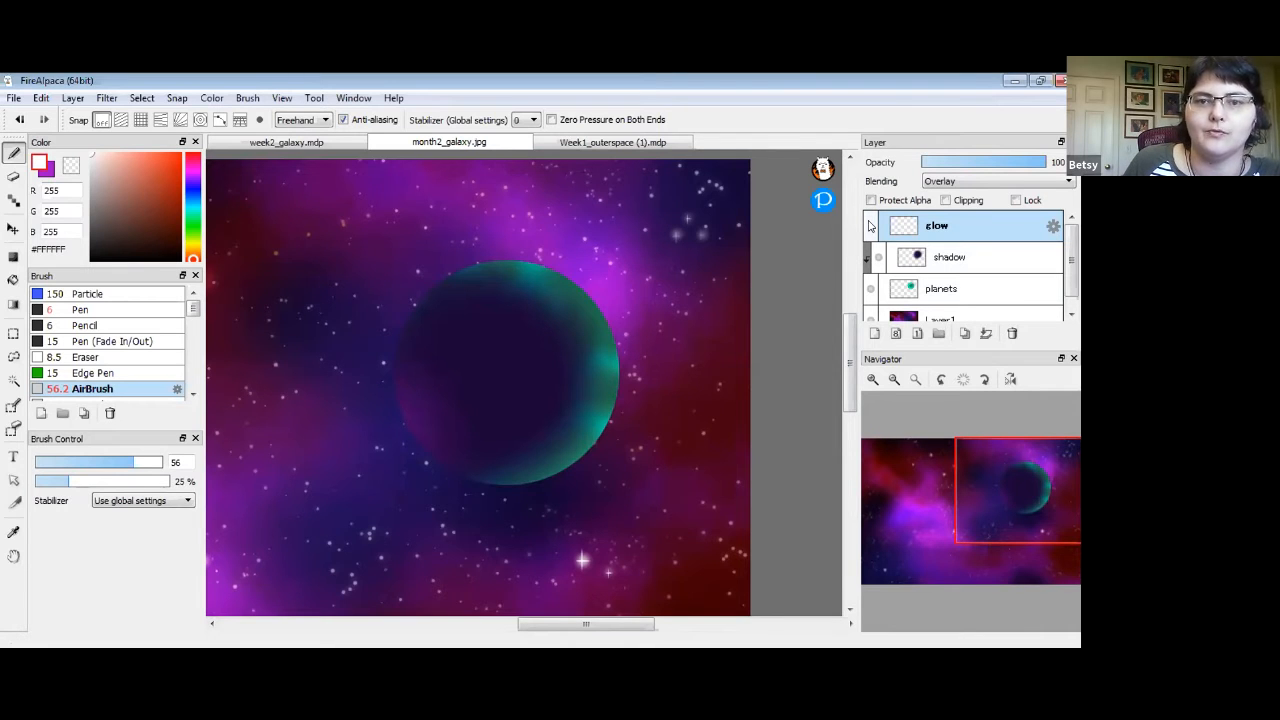
left_click(869, 227)
left_click(869, 228)
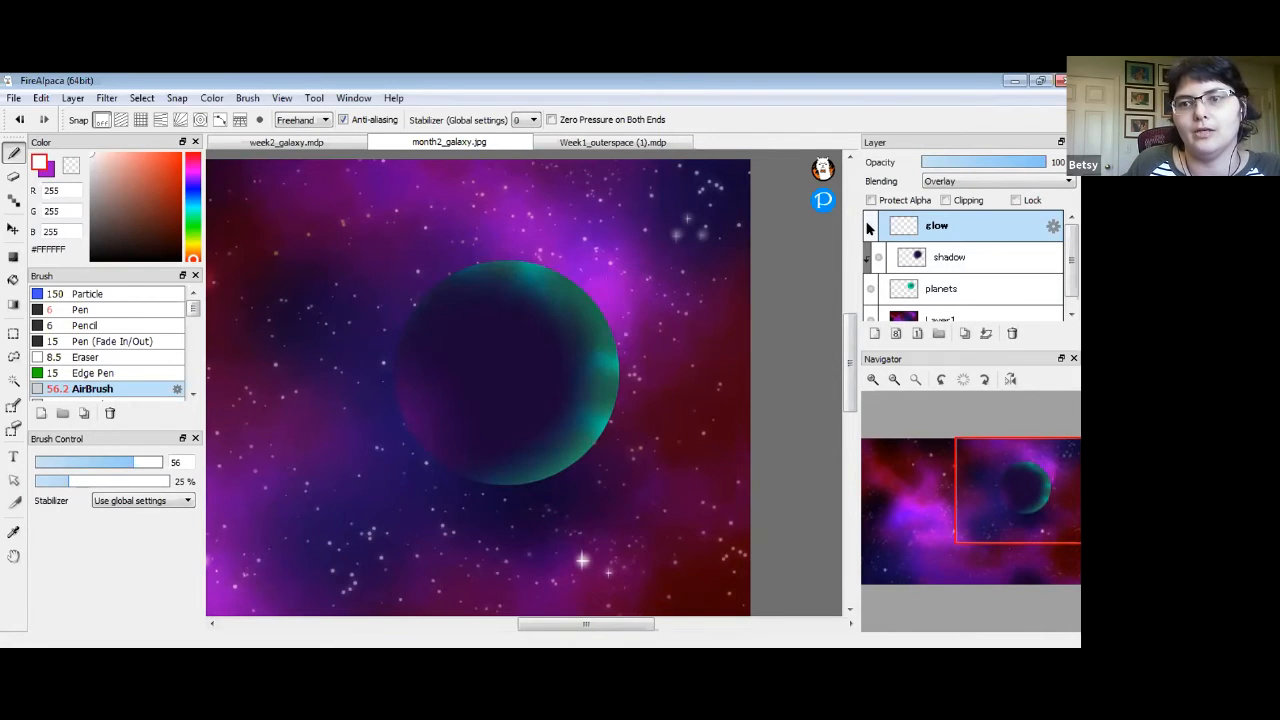
left_click(869, 227)
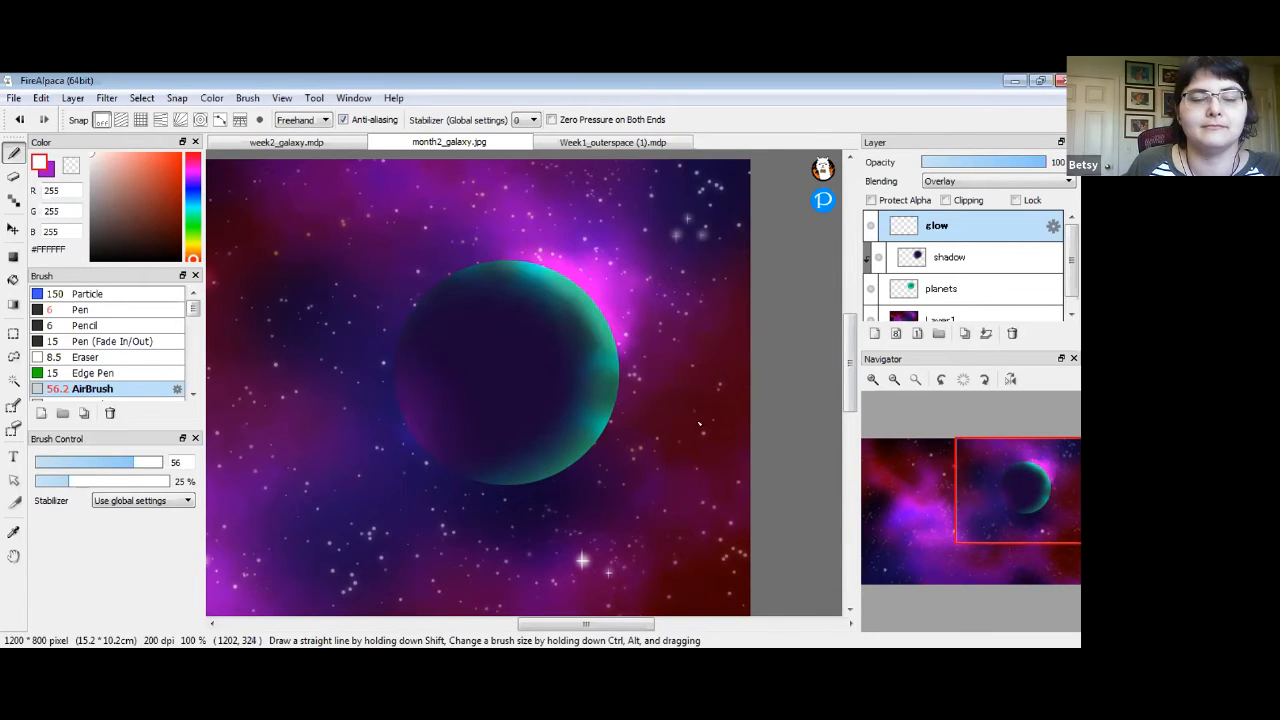
Try moving only the planets layer toward the lower-left part of the painting and undo the move
left_click(894, 379)
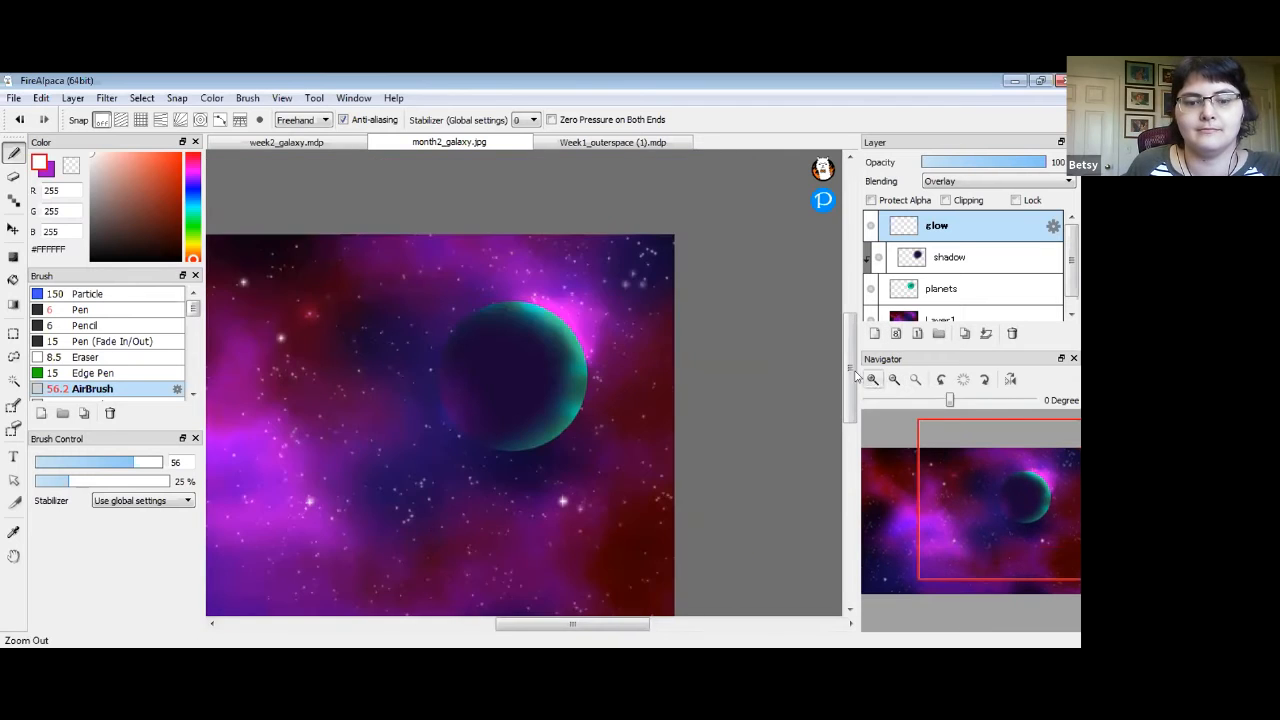
left_click_drag(566, 403, 731, 347)
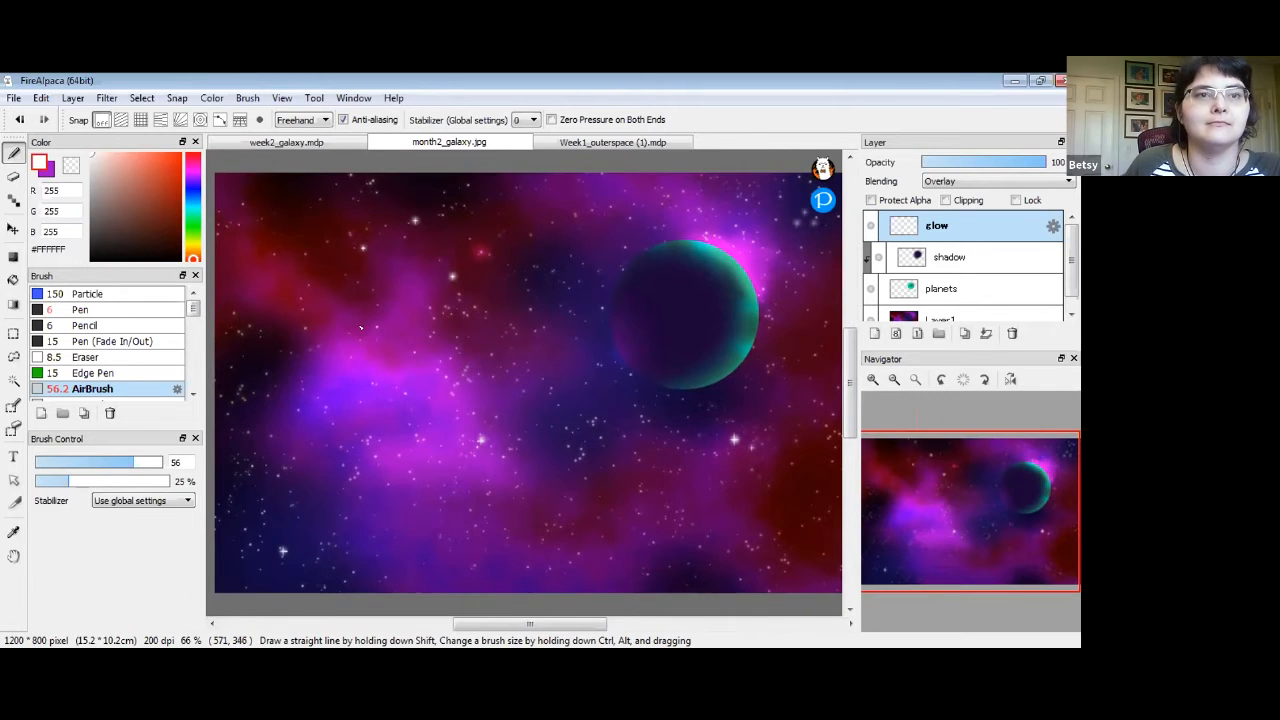
left_click(995, 292)
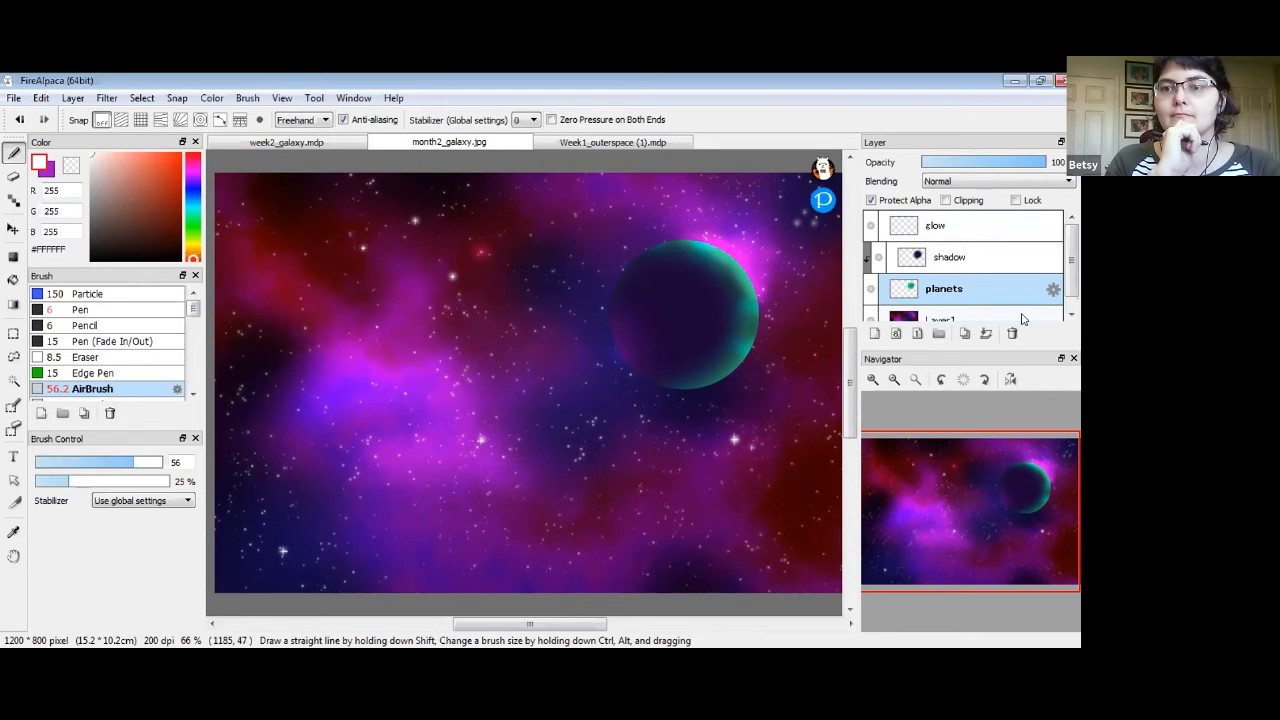
left_click(13, 228)
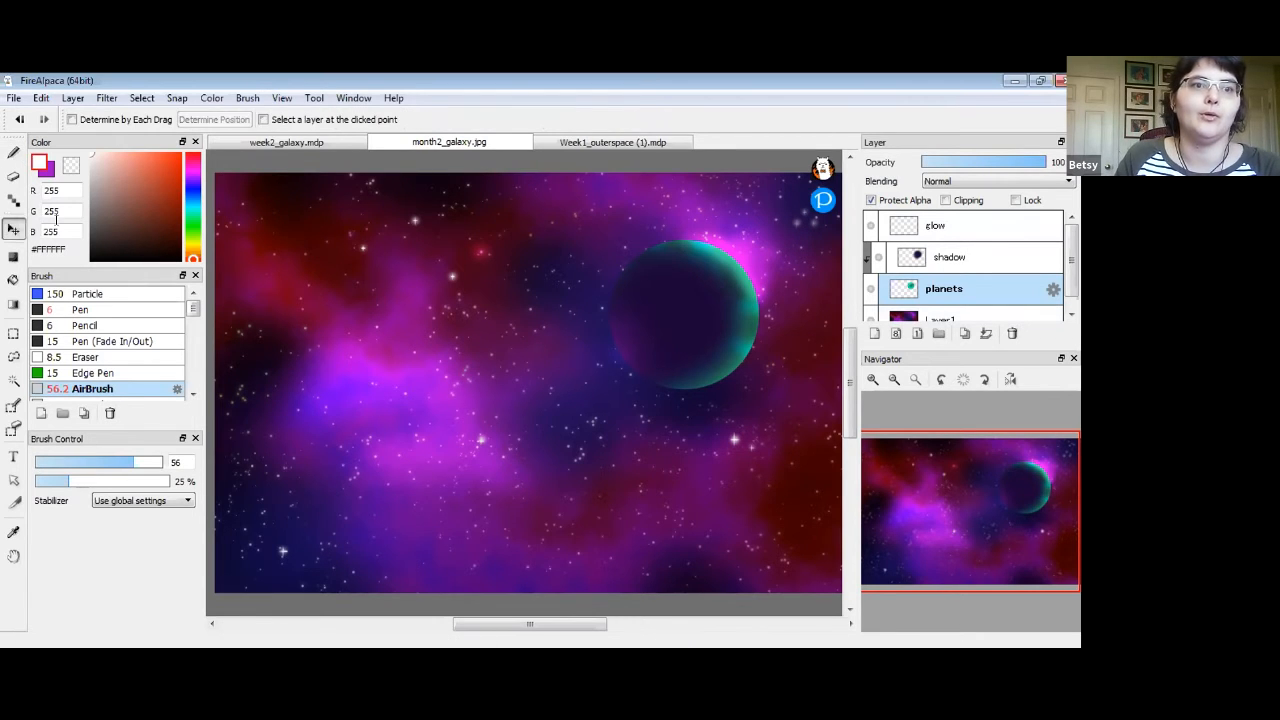
left_click_drag(732, 283, 425, 377)
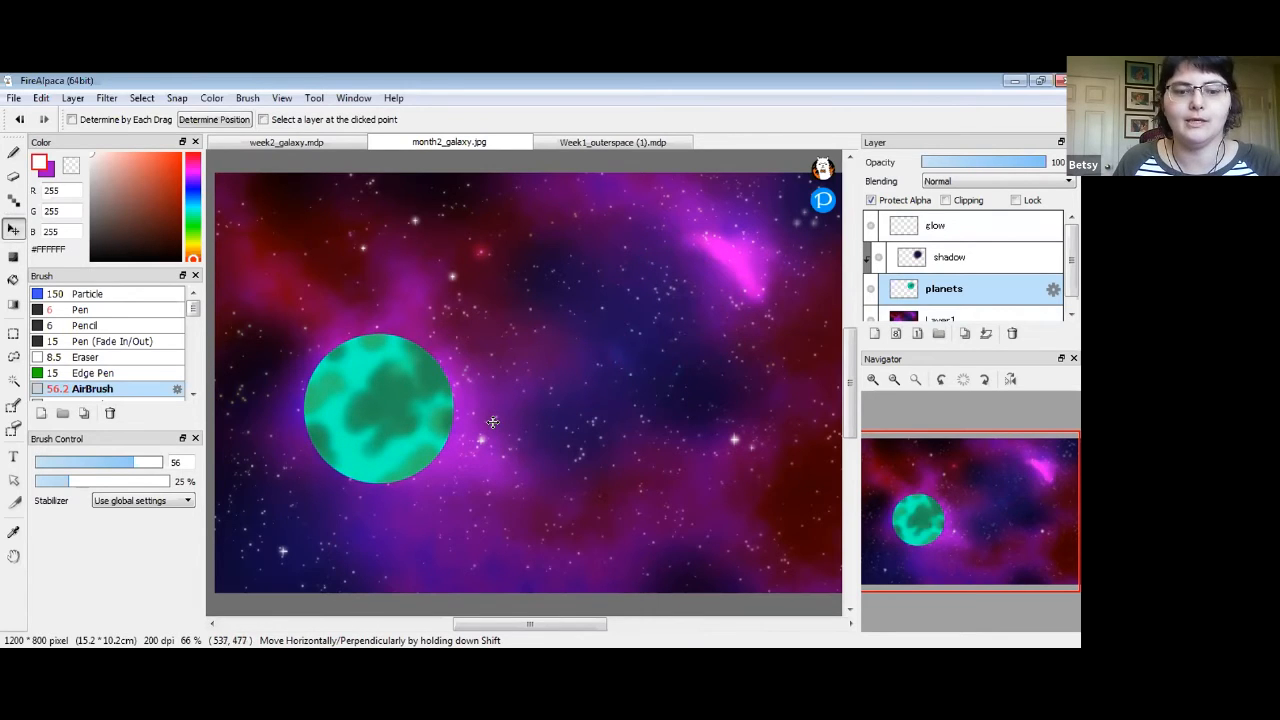
key("ctrl+z")
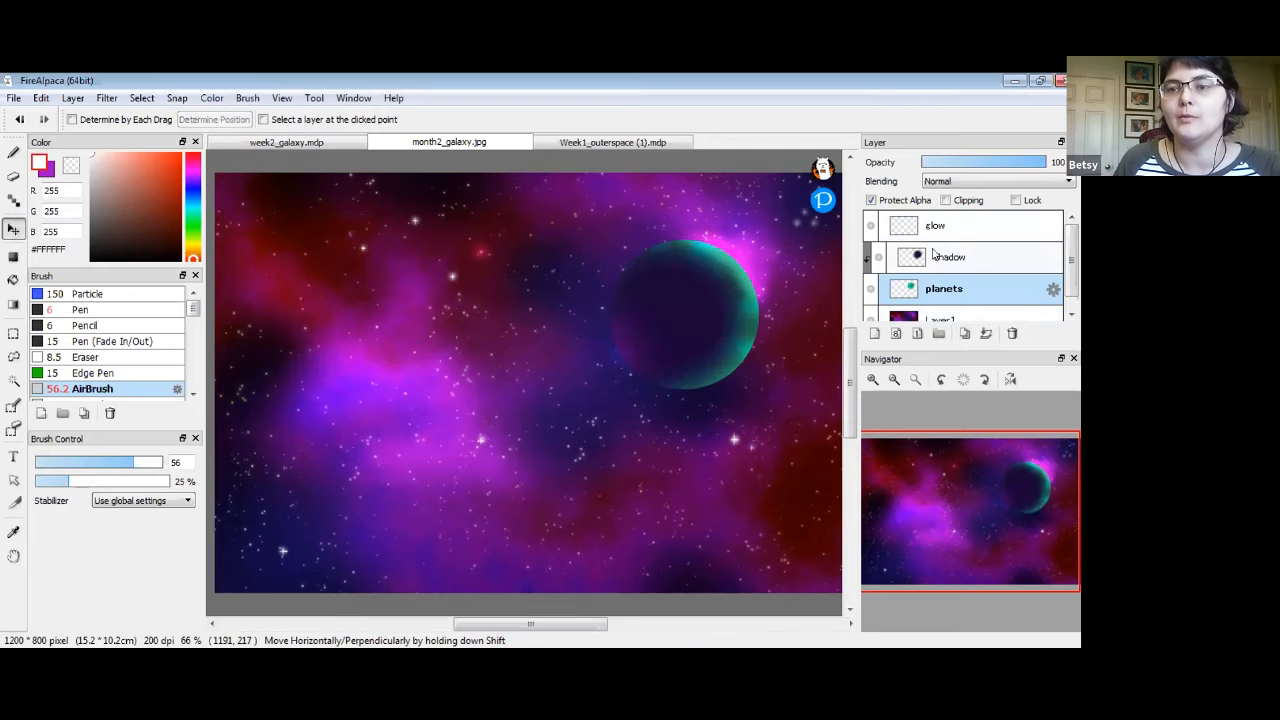
Move the glow, shadow and planets layers together to the painting's lower-left area, then make planets the only selected layer
left_click(950, 228)
left_click(953, 254)
left_click(950, 286)
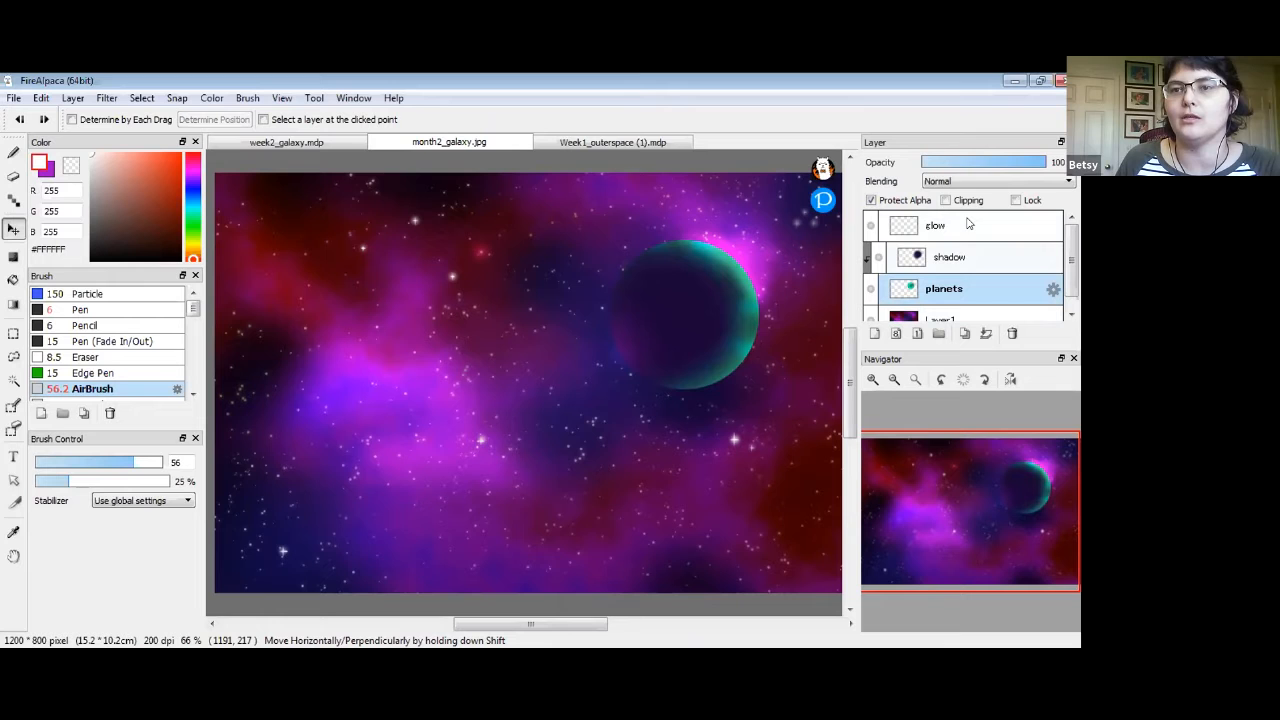
left_click(993, 236, "shift")
left_click_drag(684, 310, 322, 490)
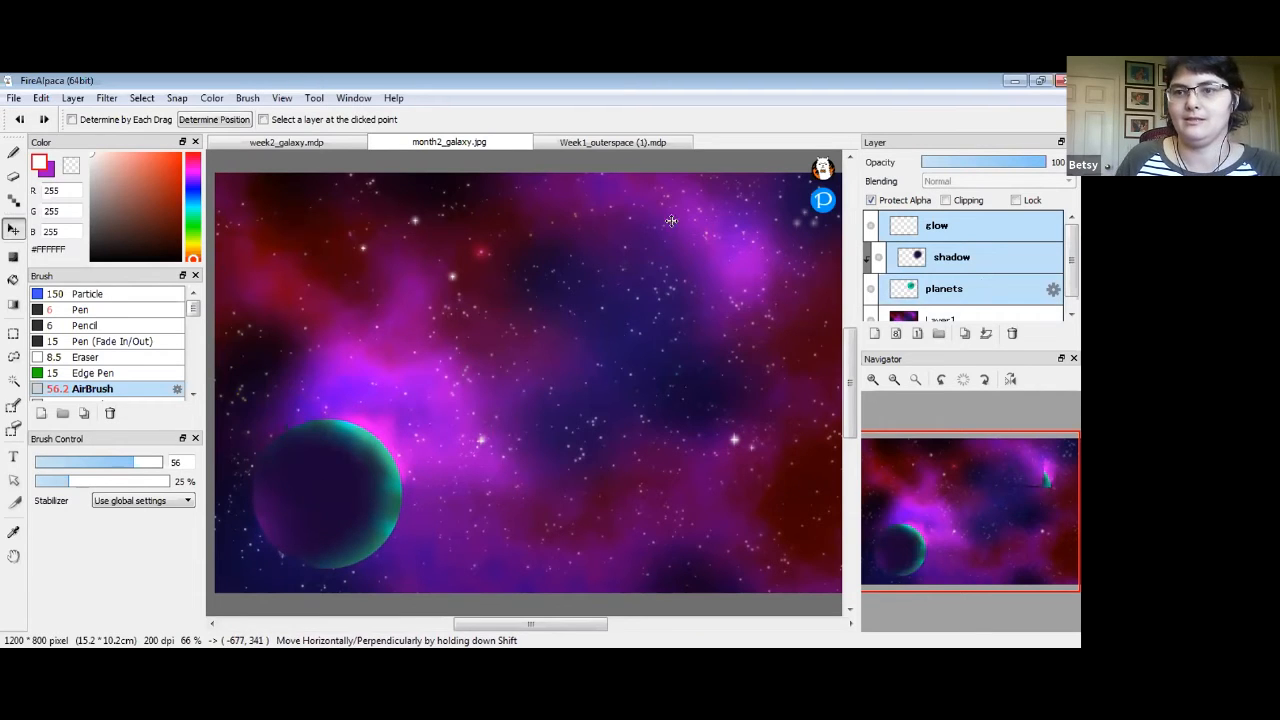
left_click(13, 200)
left_click(13, 231)
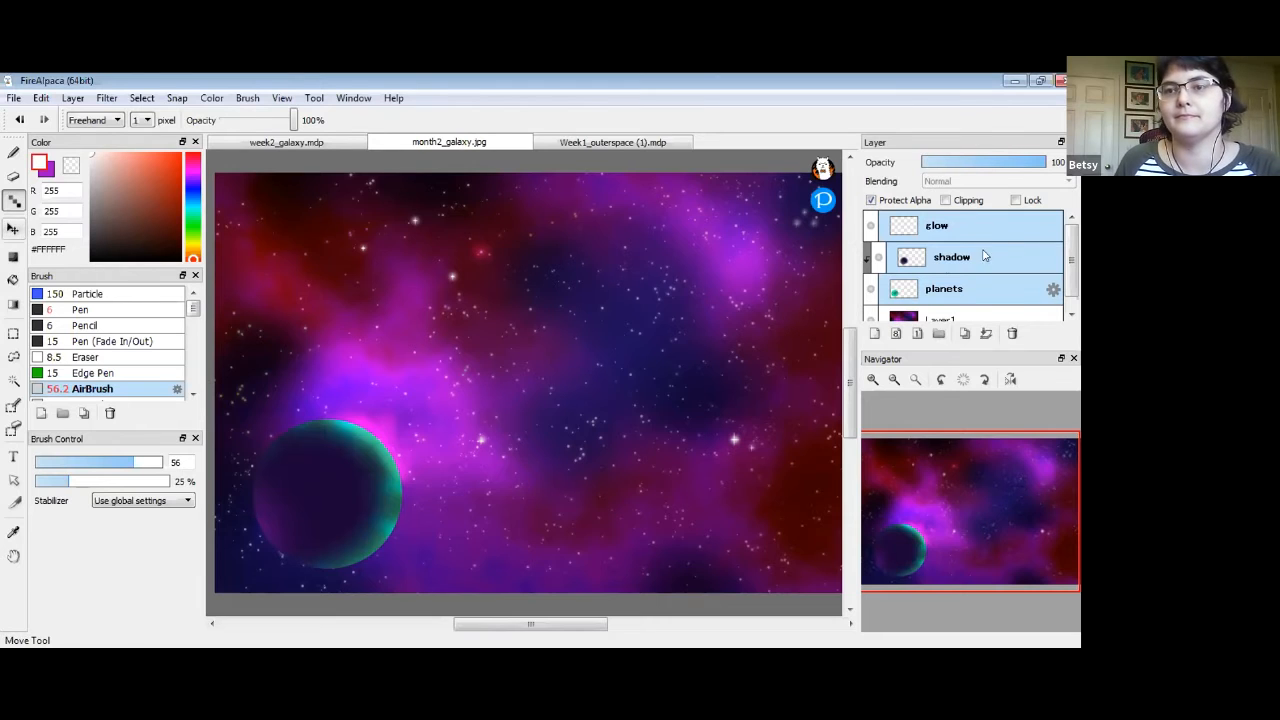
left_click(916, 282)
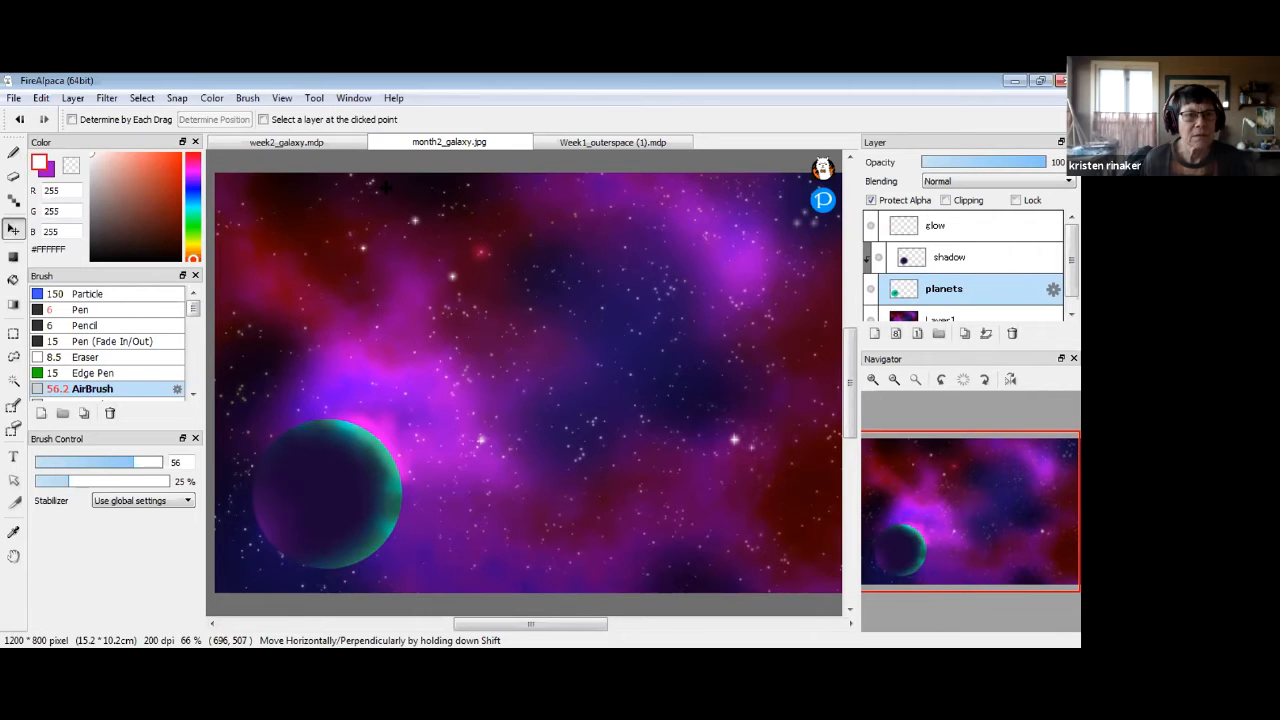
left_click(277, 98)
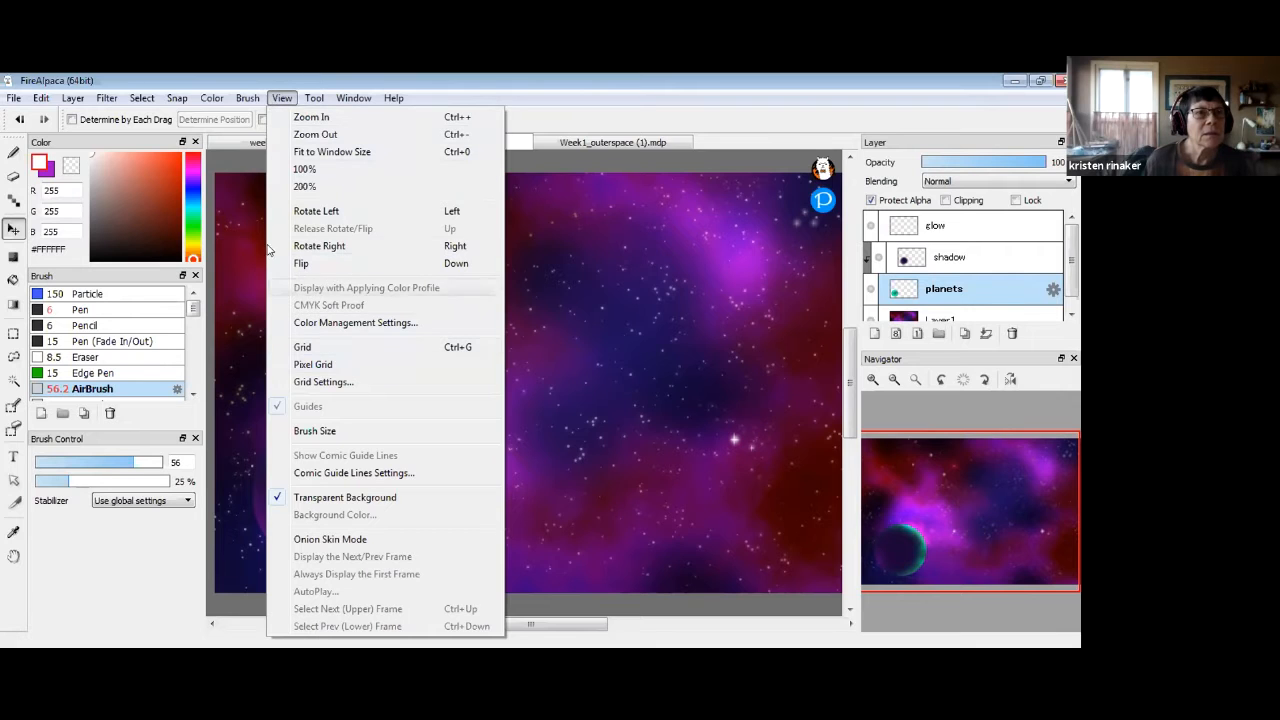
mouse_move(175, 104)
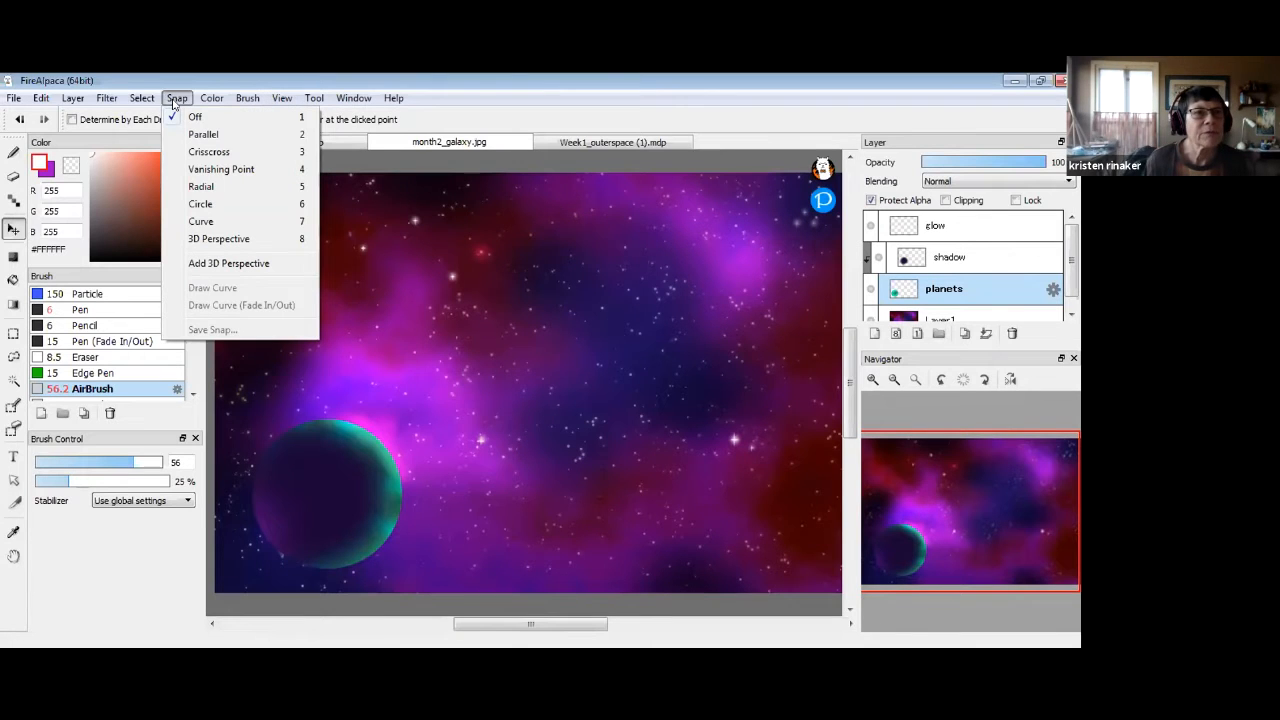
left_click(177, 100)
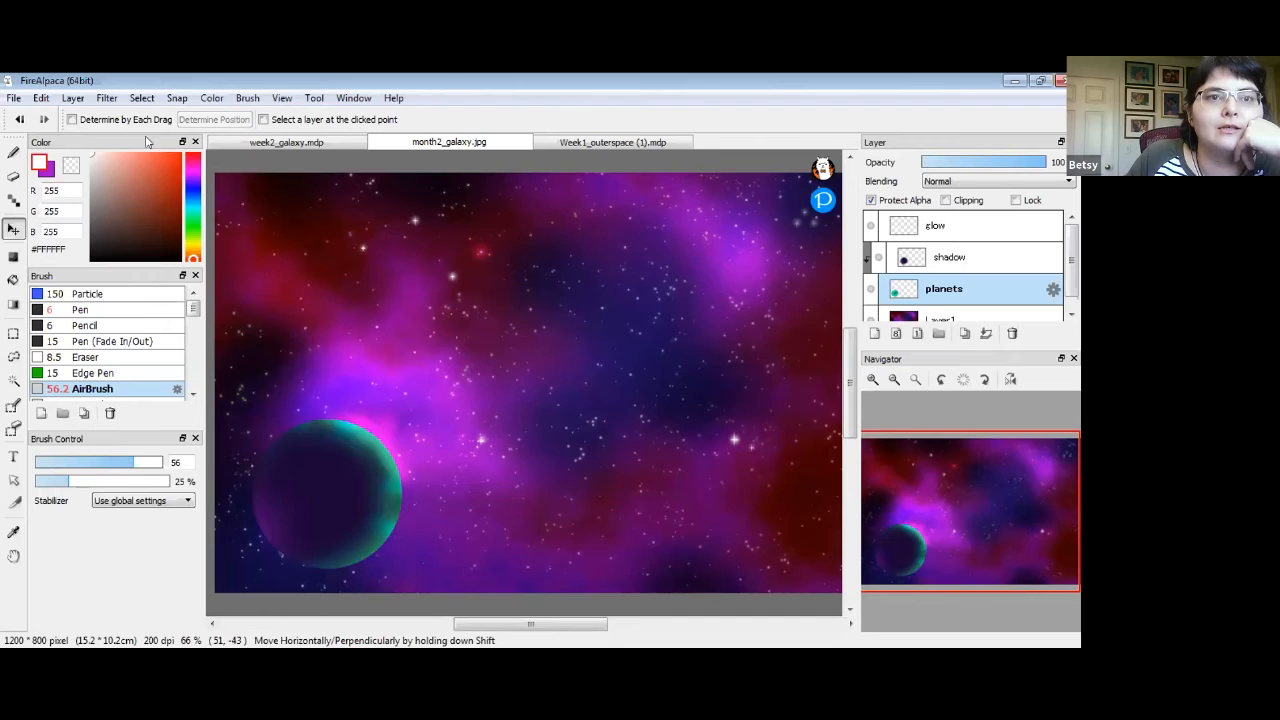
Turn the canvas grid on and back off
left_click(282, 98)
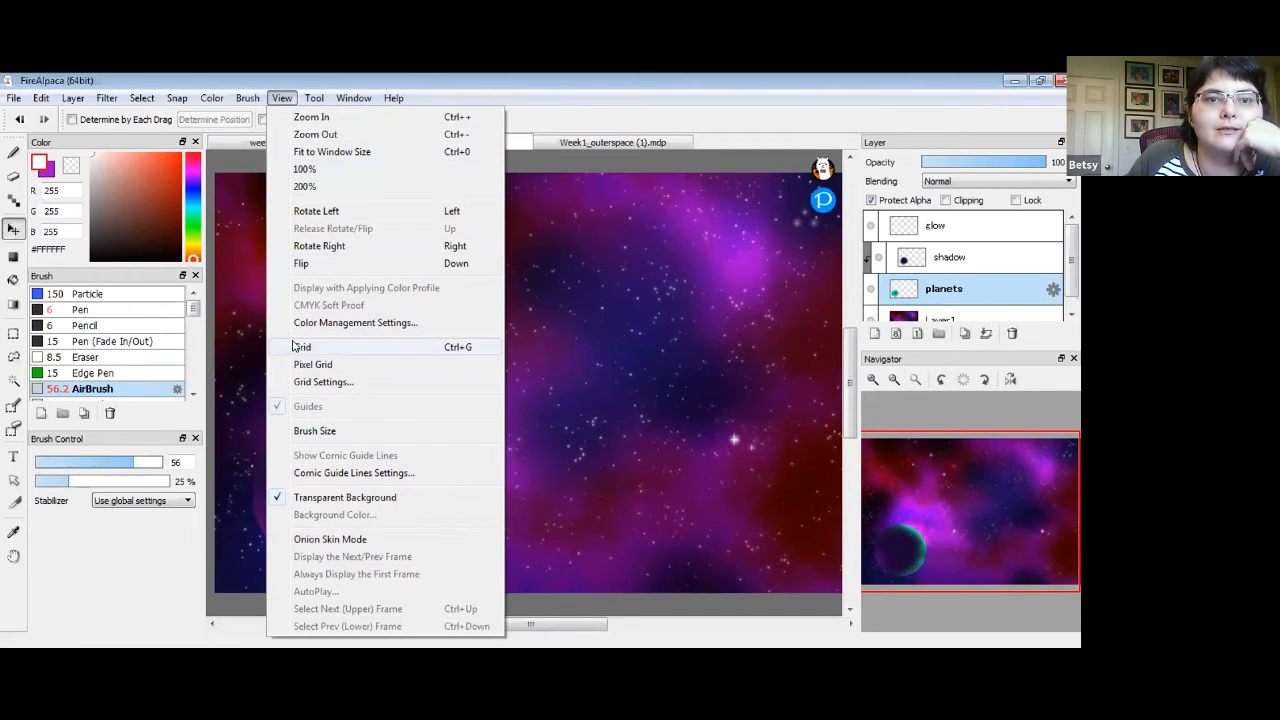
key("Escape")
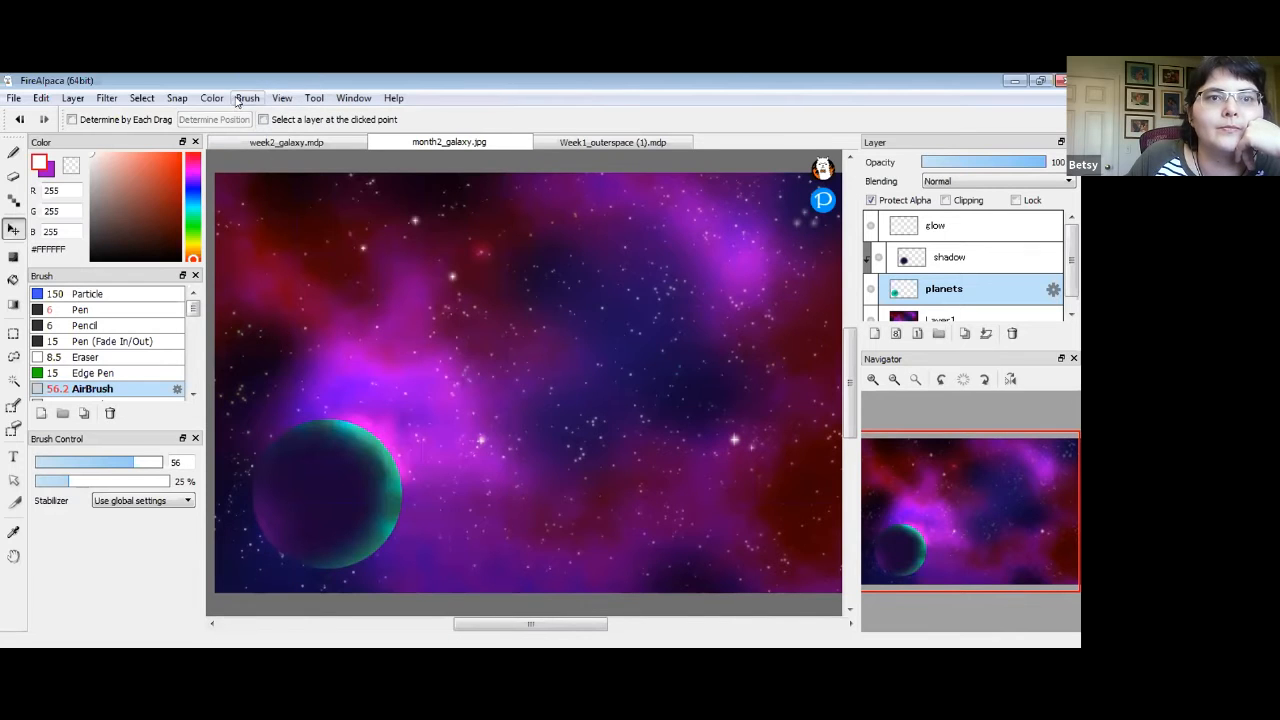
left_click(282, 98)
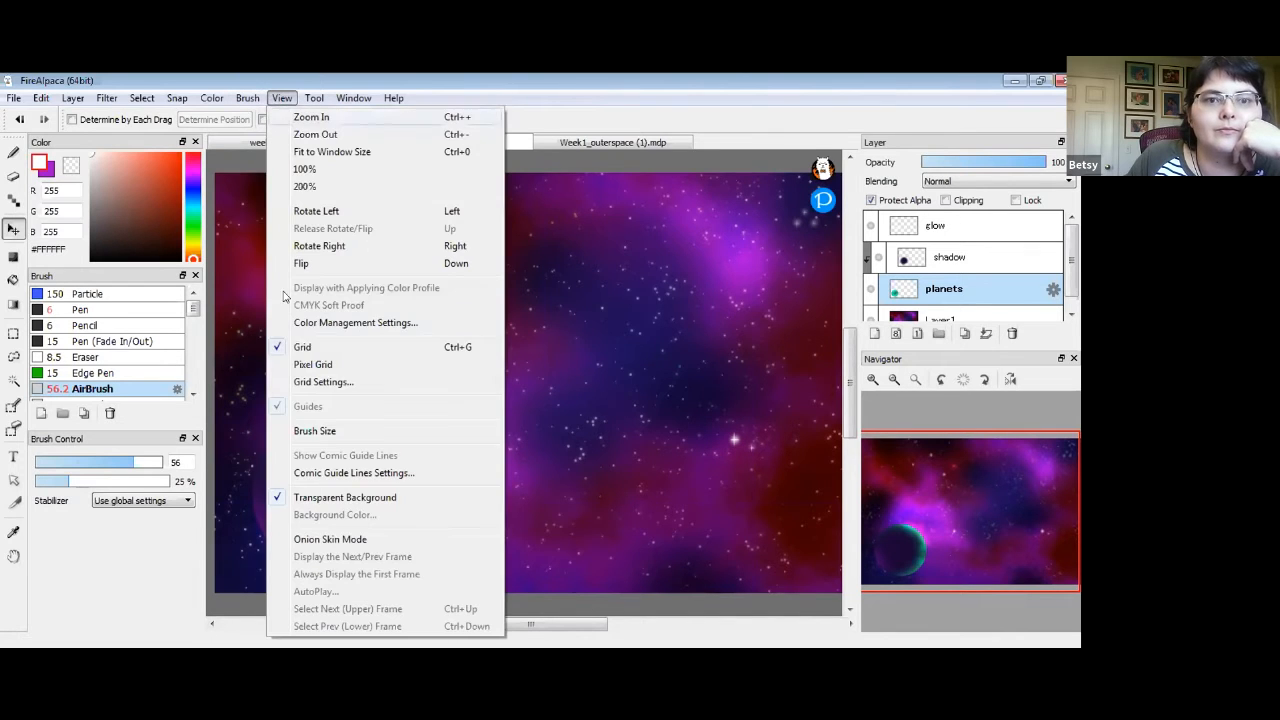
left_click(301, 348)
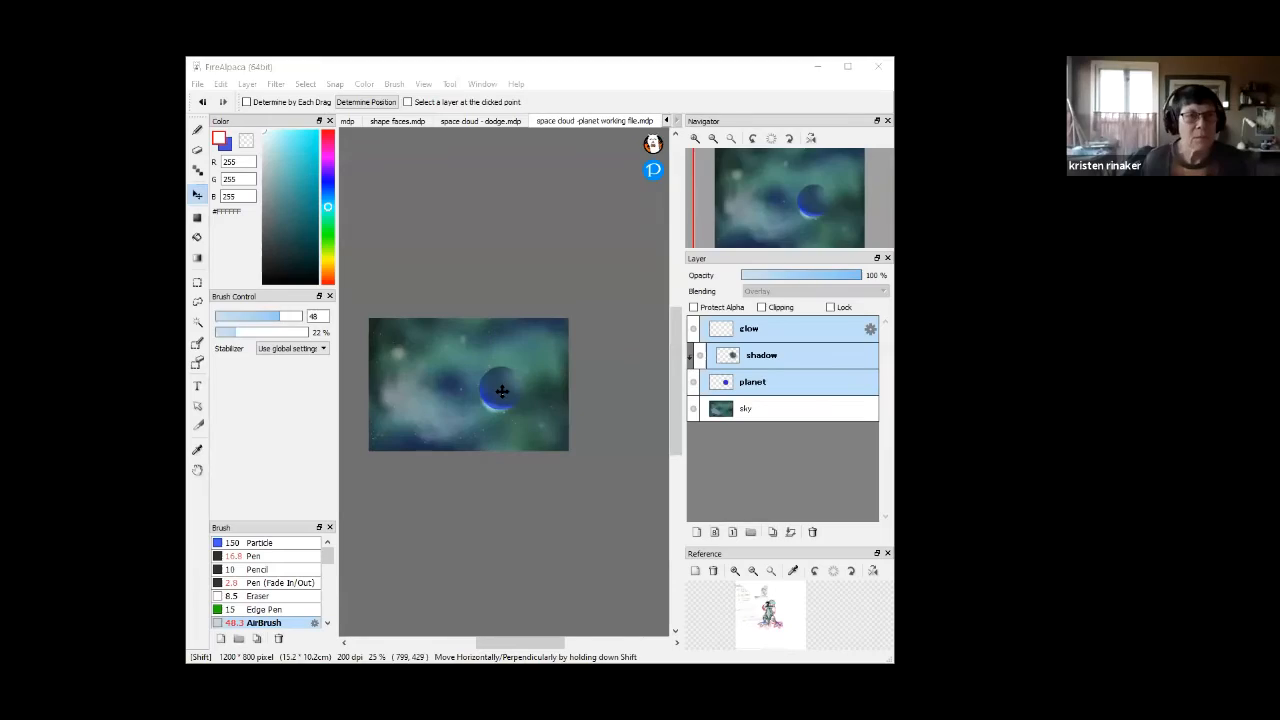
In space cloud -planet working file.mdp, move the selected glow, shadow and planet layers up and left, declining Sticky Keys, and determine the position
mouse_move(501, 387)
left_mouse_down()
mouse_move(469, 383)
mouse_move(474, 421)
mouse_move(437, 389)
mouse_move(538, 386)
mouse_move(420, 390)
mouse_move(465, 402)
mouse_move(460, 372)
mouse_move(450, 392)
mouse_move(480, 374)
left_mouse_up()
key("shift")
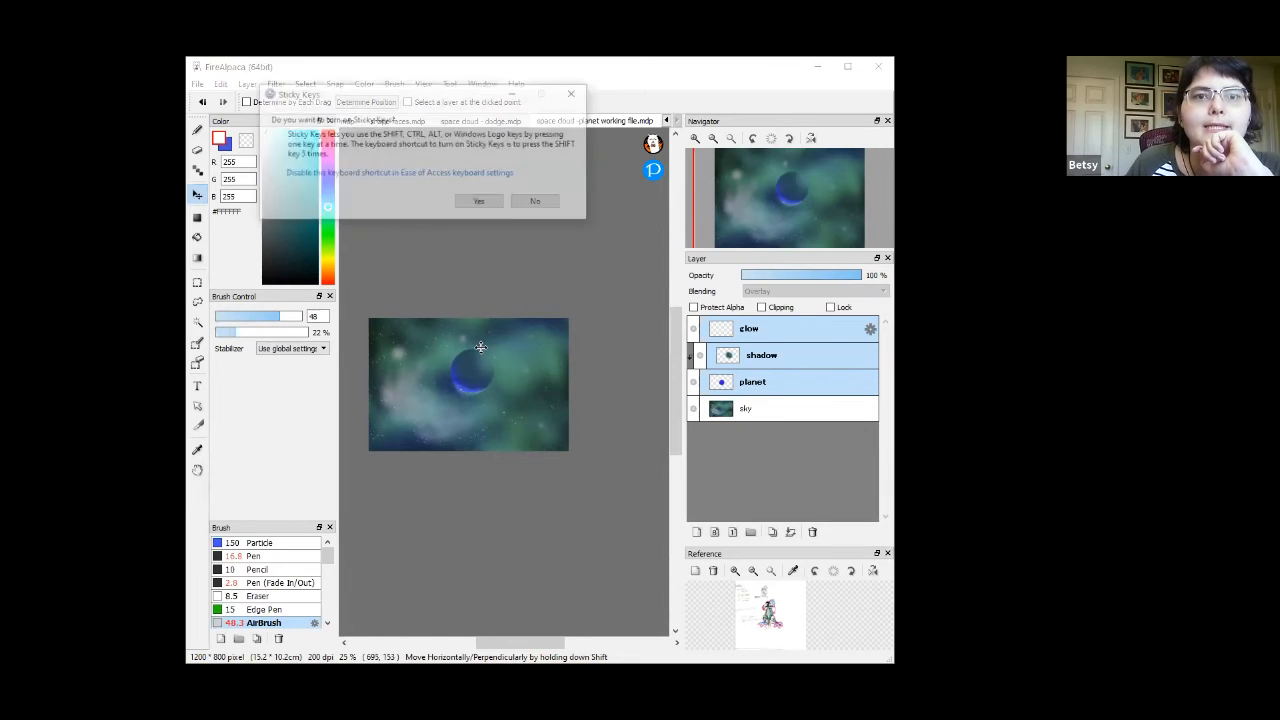
left_click(533, 232)
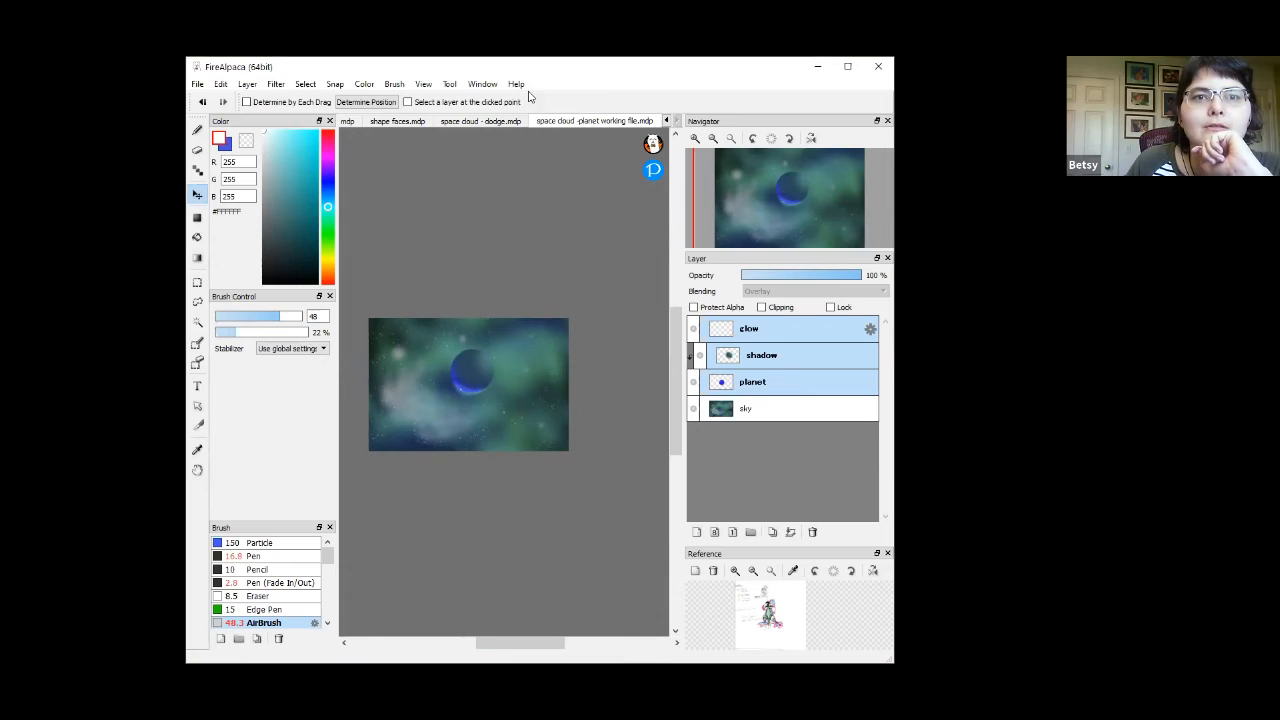
left_click(380, 103)
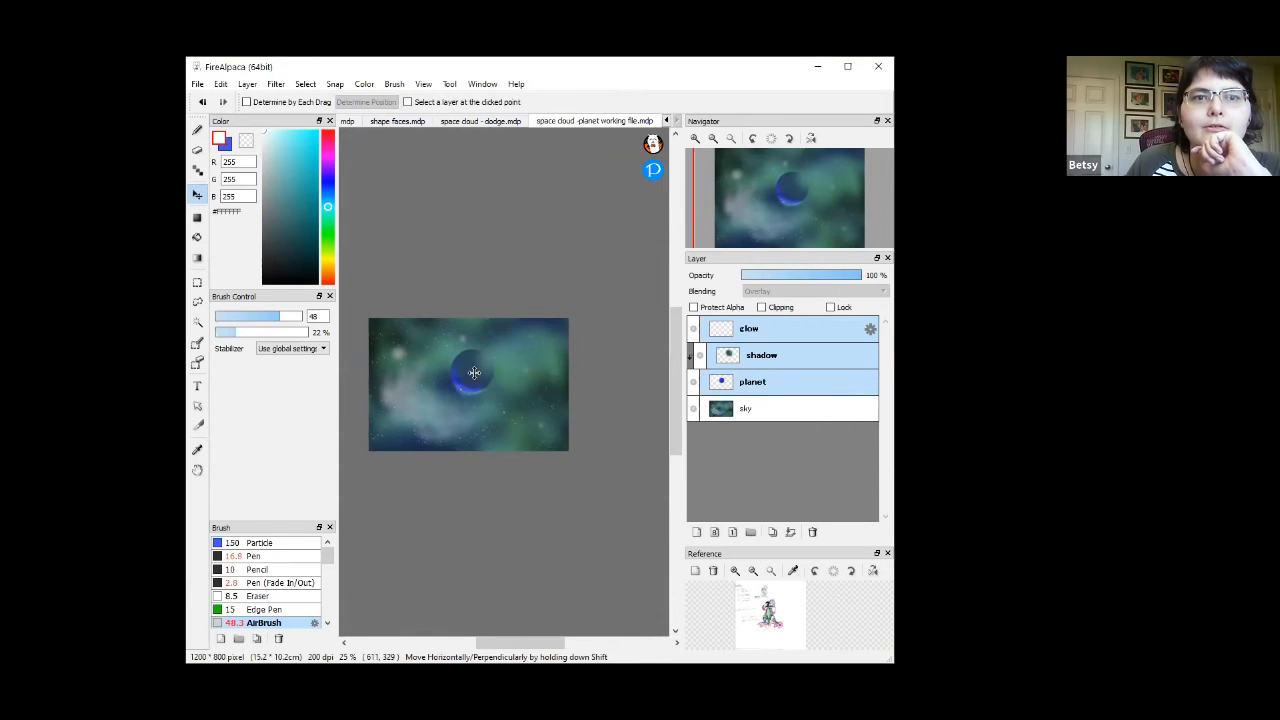
Enable Determine by Each Drag and reposition the selected glow, shadow and planet layers together over the sky
mouse_move(471, 375)
left_mouse_down()
mouse_move(528, 373)
mouse_move(490, 401)
mouse_move(440, 380)
mouse_move(510, 382)
mouse_move(495, 370)
mouse_move(469, 399)
mouse_move(440, 375)
mouse_move(468, 405)
mouse_move(517, 390)
mouse_move(476, 416)
mouse_move(518, 390)
mouse_move(479, 418)
mouse_move(445, 370)
mouse_move(486, 412)
mouse_move(496, 370)
left_mouse_up()
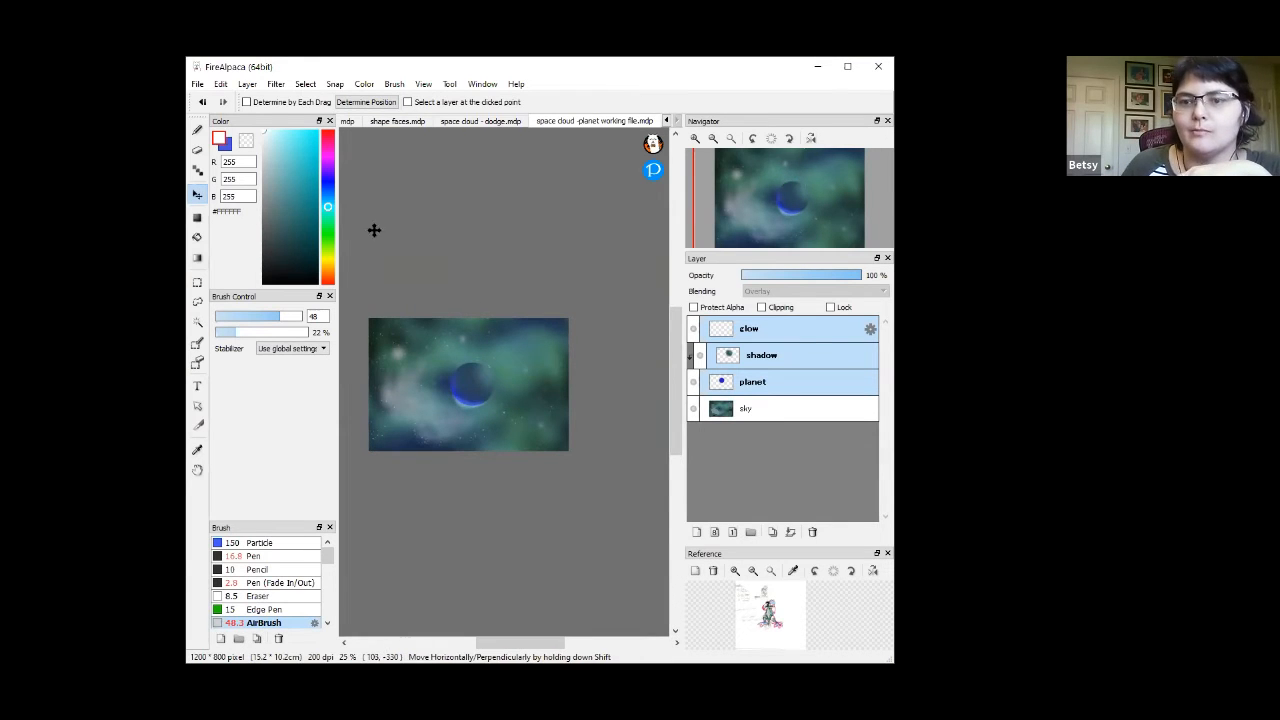
left_click(250, 103)
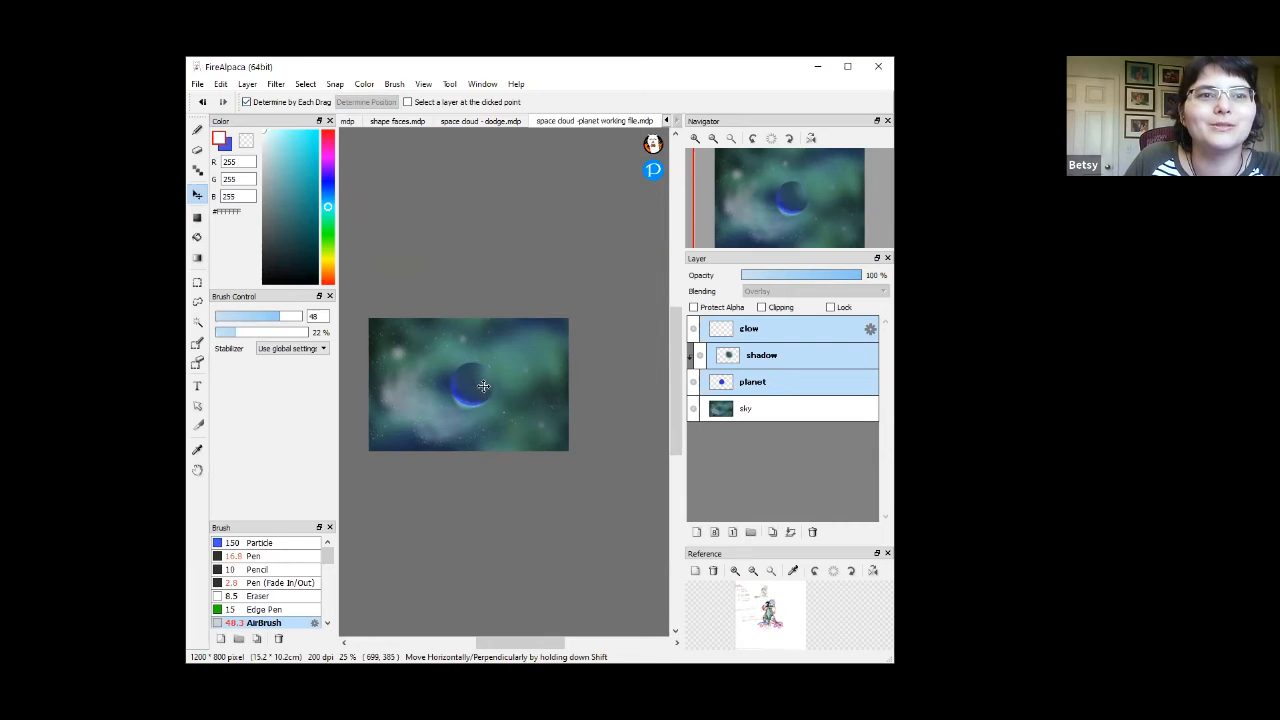
left_click_drag(465, 392, 516, 383)
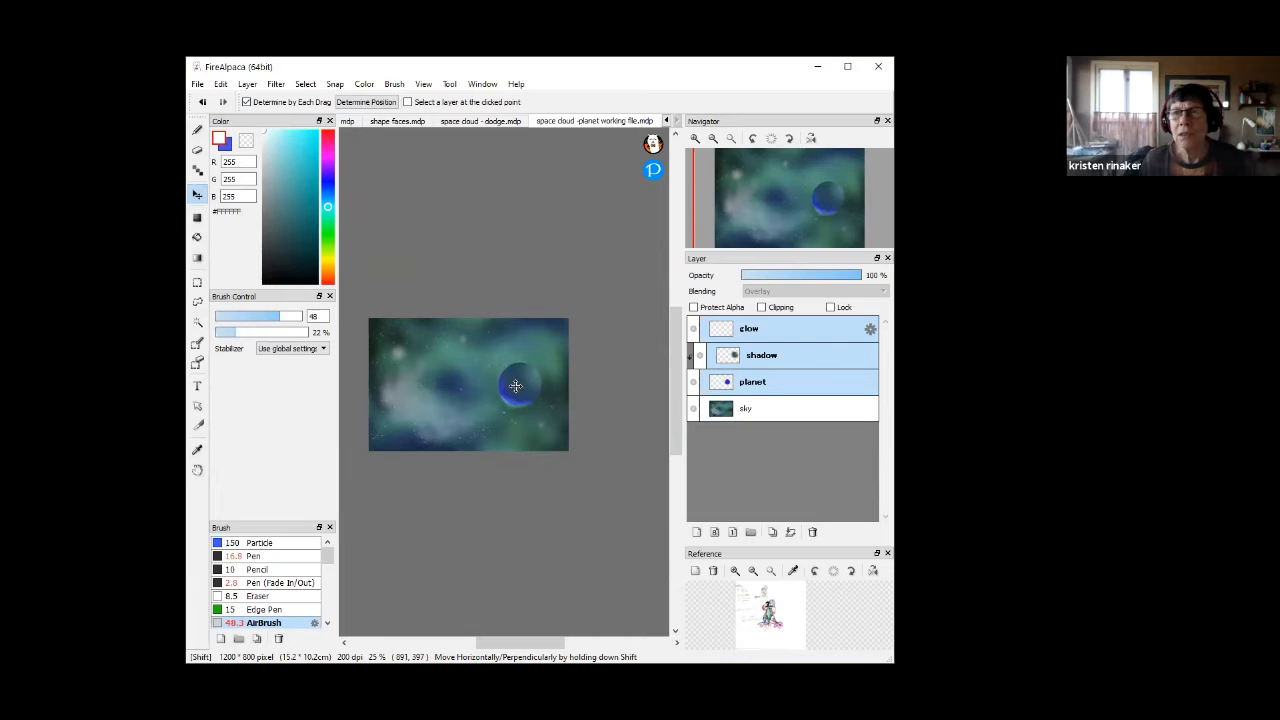
mouse_move(516, 387)
left_mouse_down()
mouse_move(491, 405)
mouse_move(470, 355)
mouse_move(440, 368)
mouse_move(513, 370)
left_mouse_up()
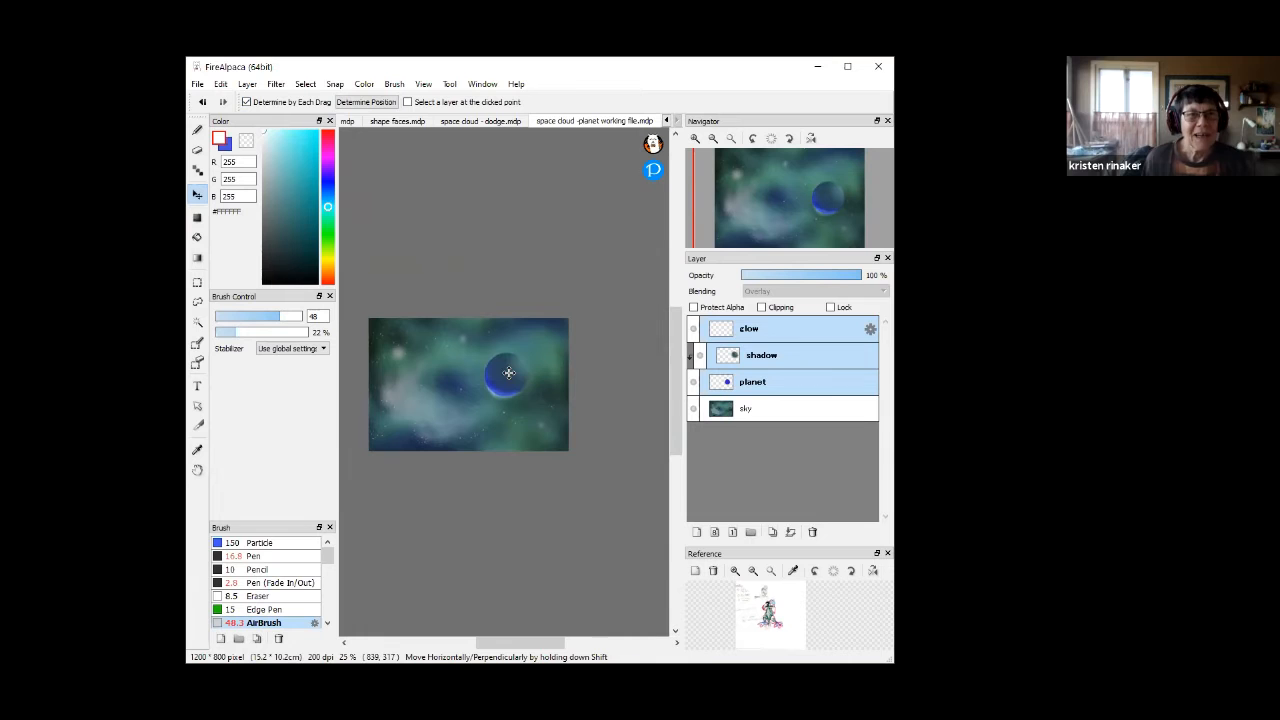
left_click_drag(510, 391, 430, 392)
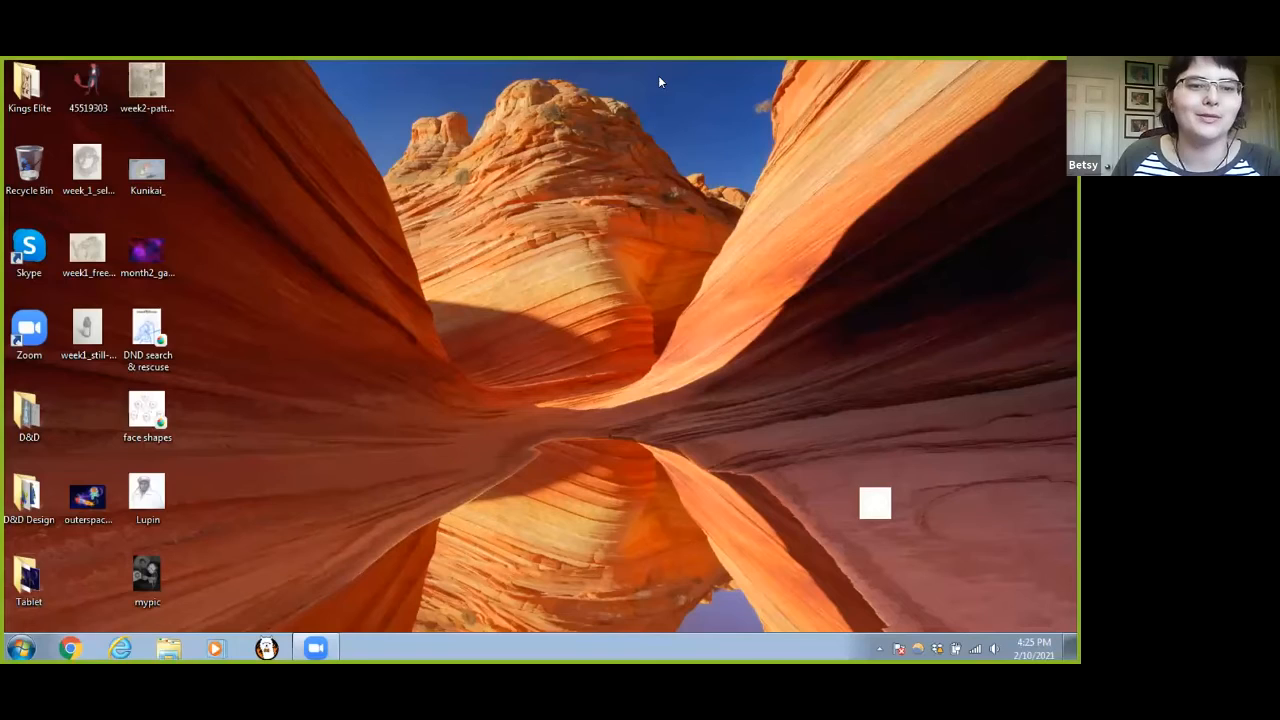
Launch FireAlpaca, recover the auto-saved image month2_galaxy.jpg and dismiss the advertisement
left_click(266, 648)
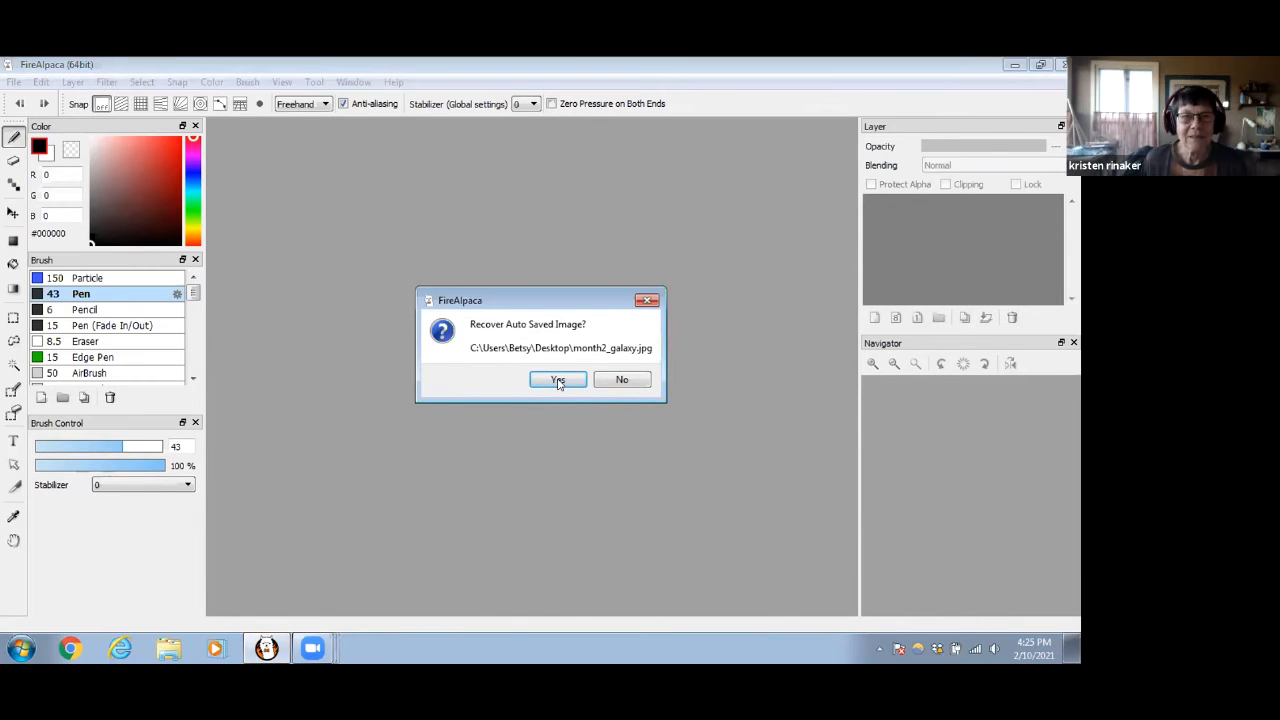
left_click(559, 387)
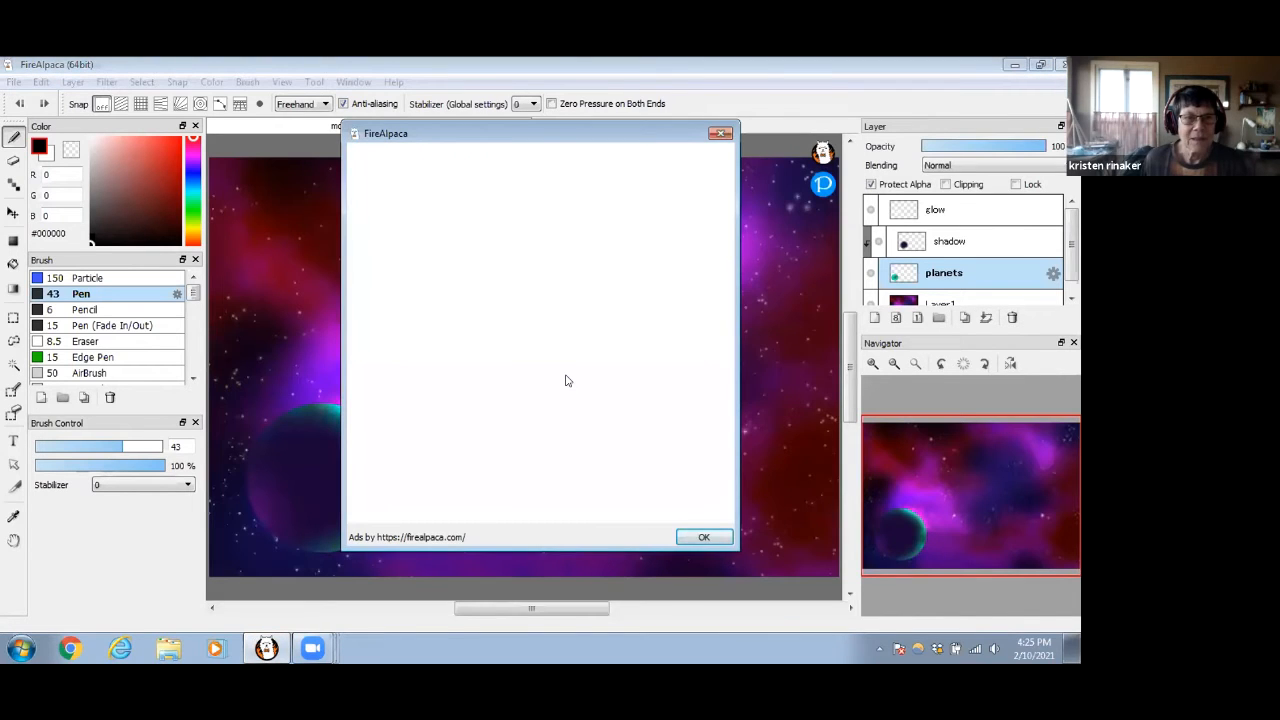
left_click(704, 537)
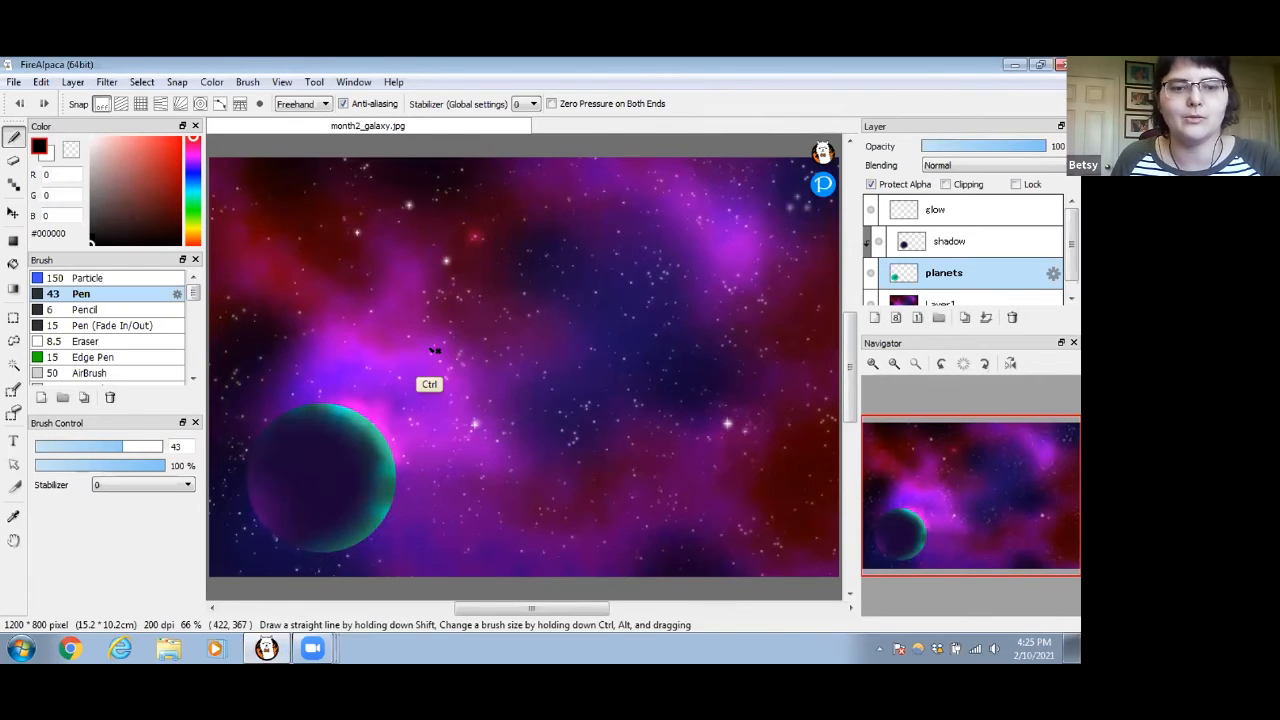
Save the painting to the Desktop as month2_galaxy in the FireAlpaca (*.mdp) format
left_click(14, 82)
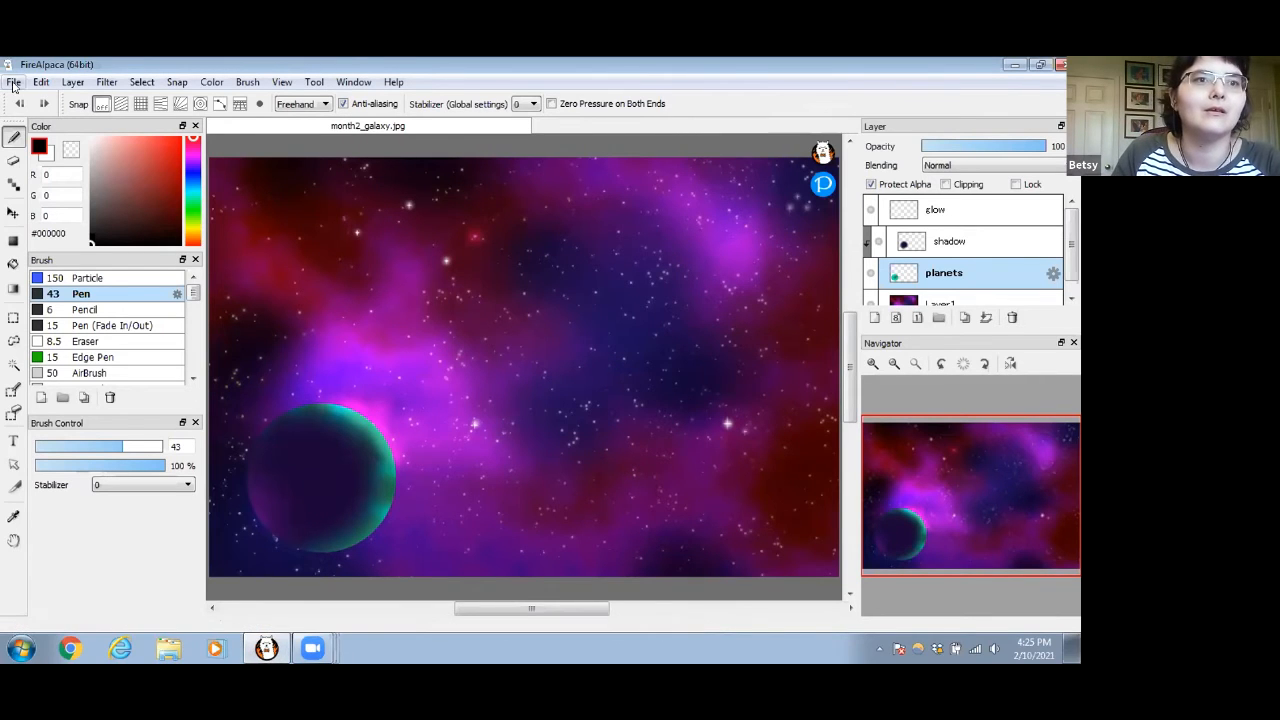
left_click(47, 220)
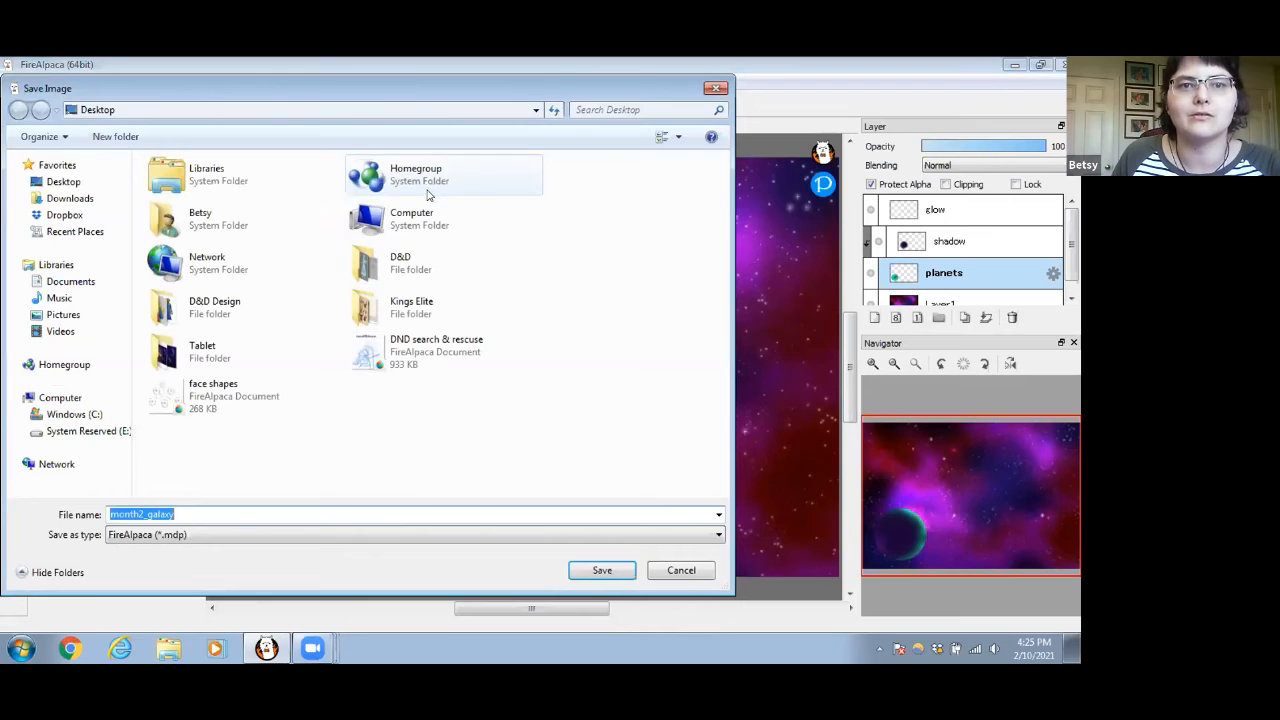
left_click(175, 514)
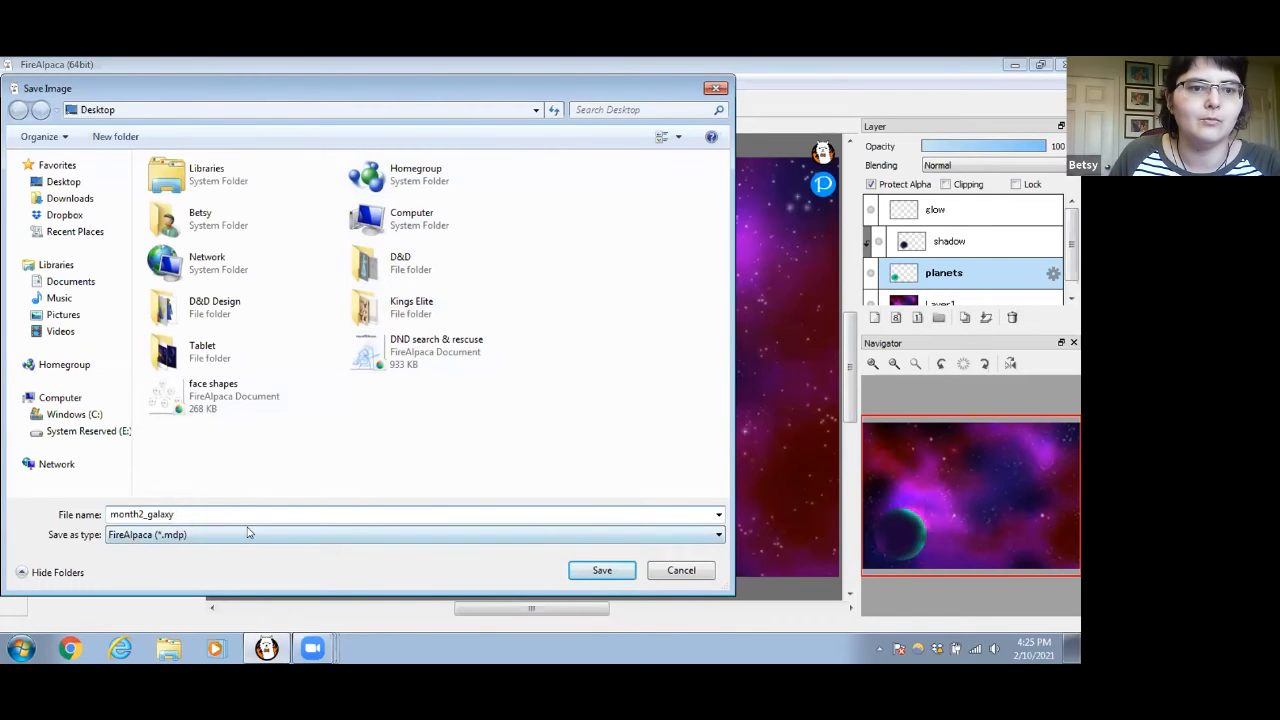
left_click(62, 181)
left_click(602, 570)
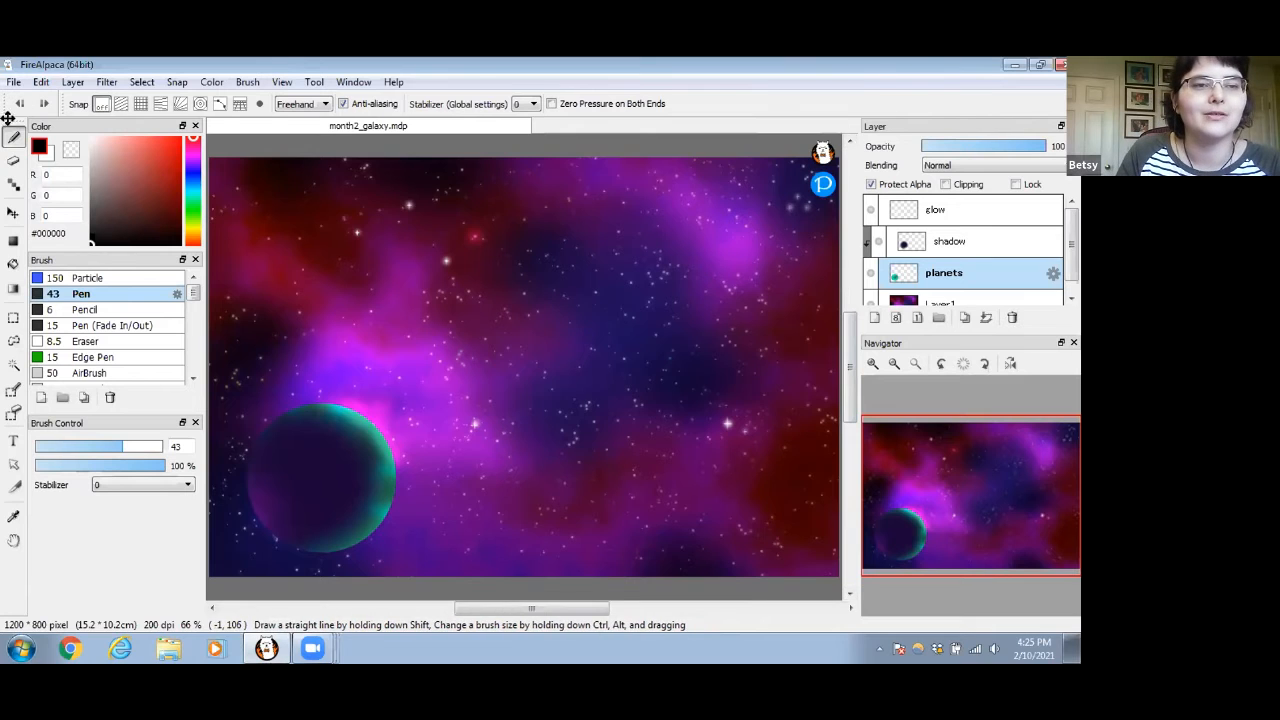
Centre a concentric circle snap in the upper-right sky and set the Pen to size 6 in yellow #F8E000
left_click(200, 104)
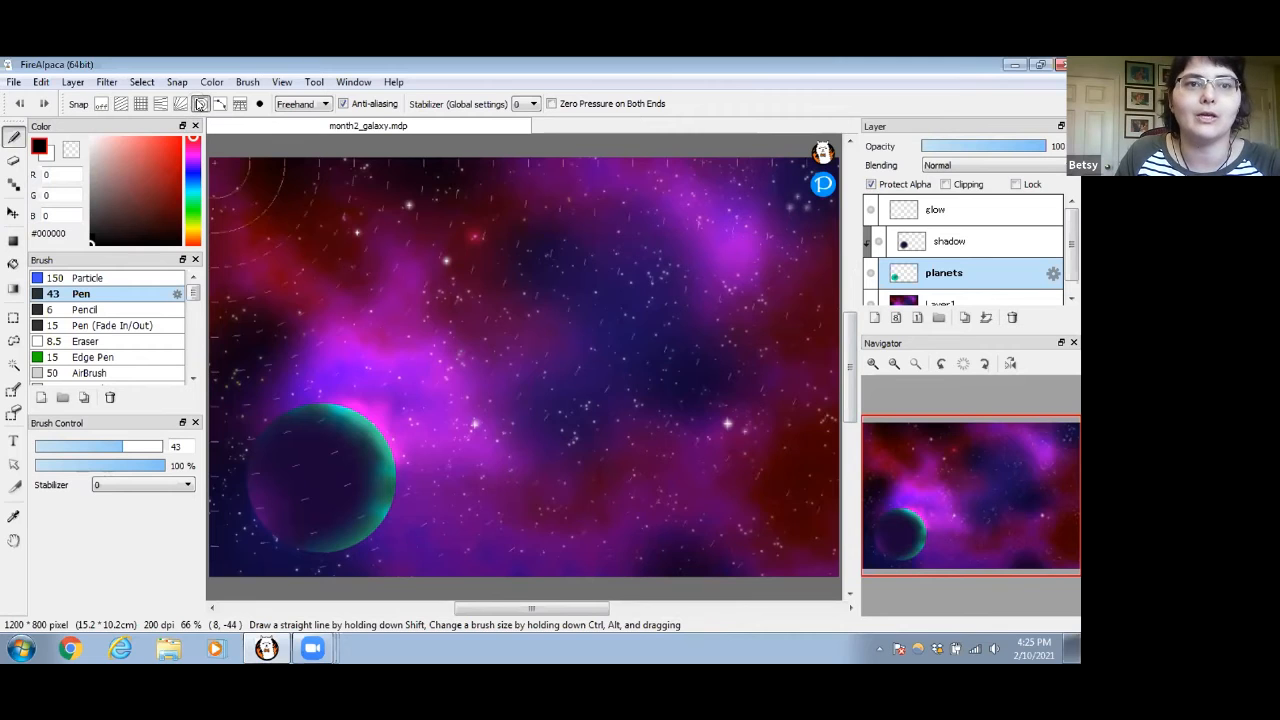
left_click(259, 104)
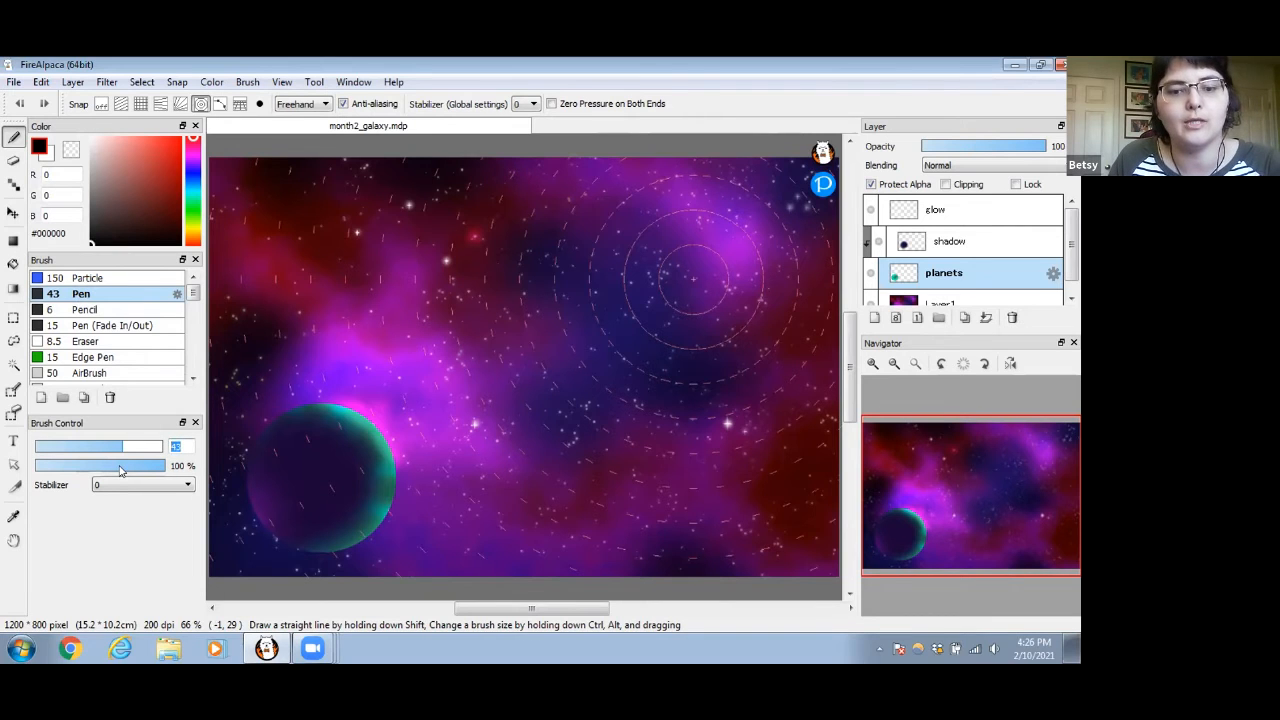
type("6")
key("Return")
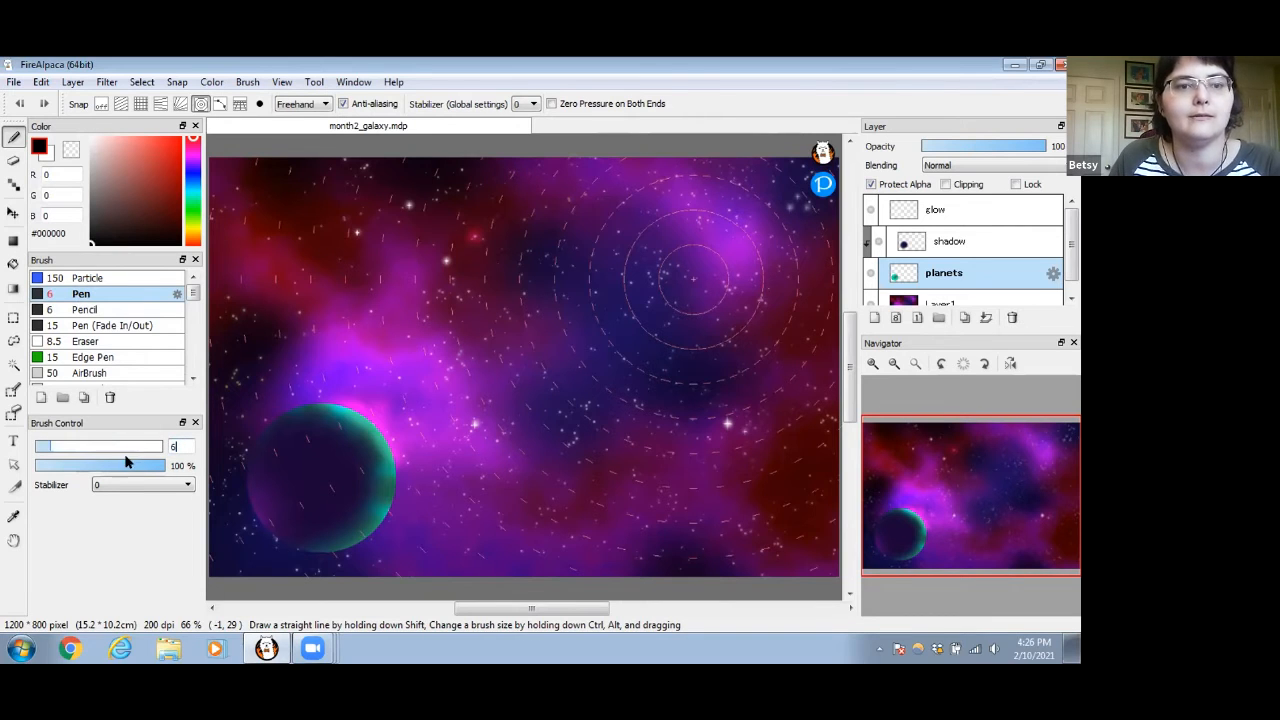
left_click(196, 228)
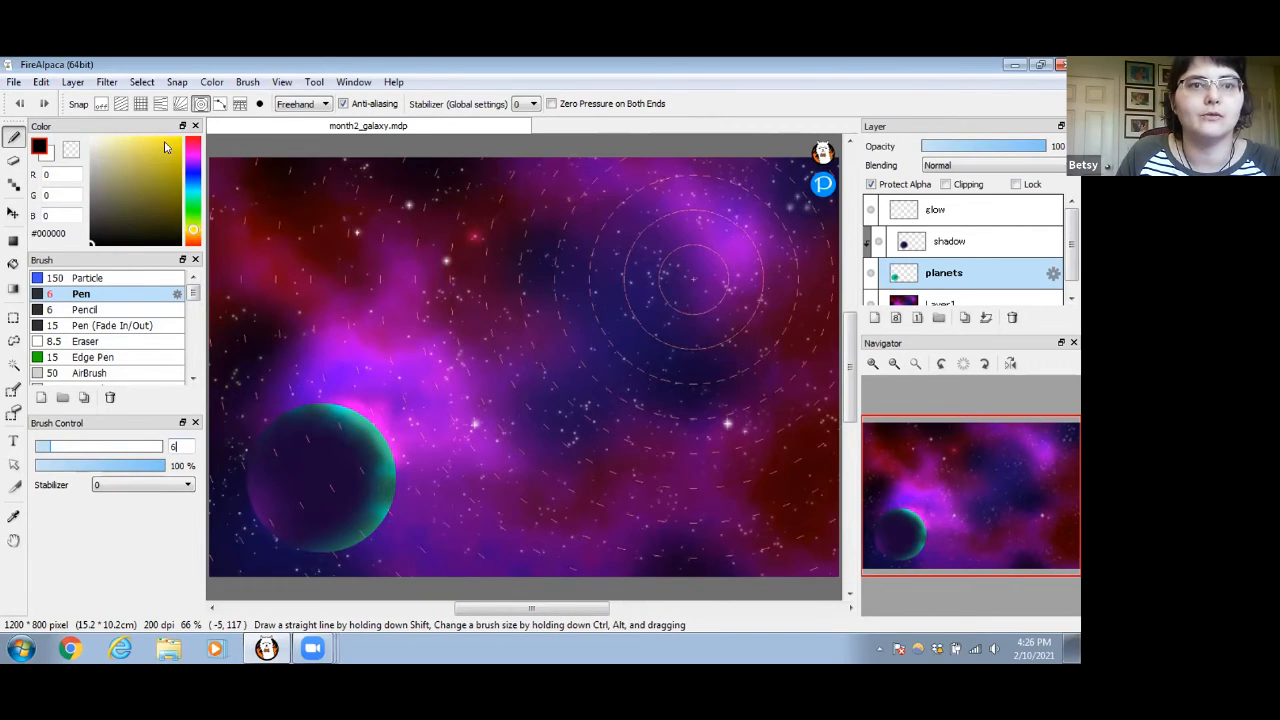
left_click_drag(168, 150, 186, 142)
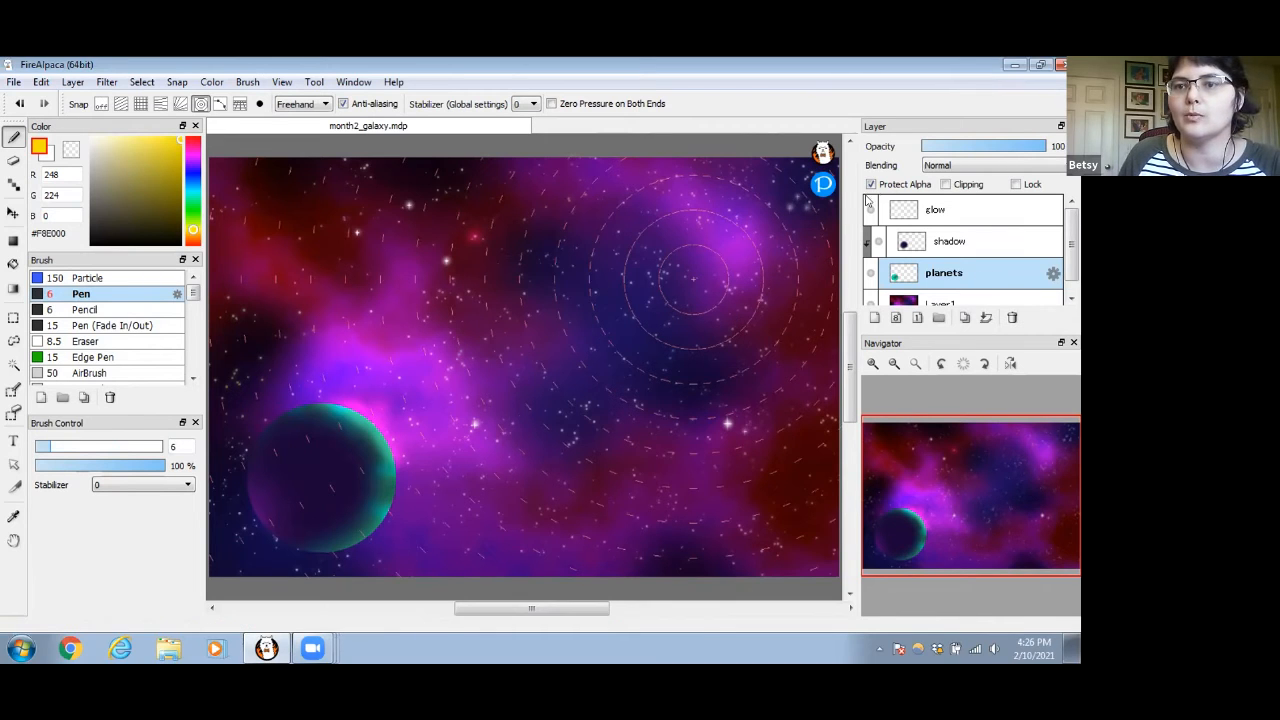
Turn off Protect Alpha on the planets layer and trace the innermost snap circle as a yellow outline
left_click(980, 244)
left_click(982, 211)
left_click(978, 276)
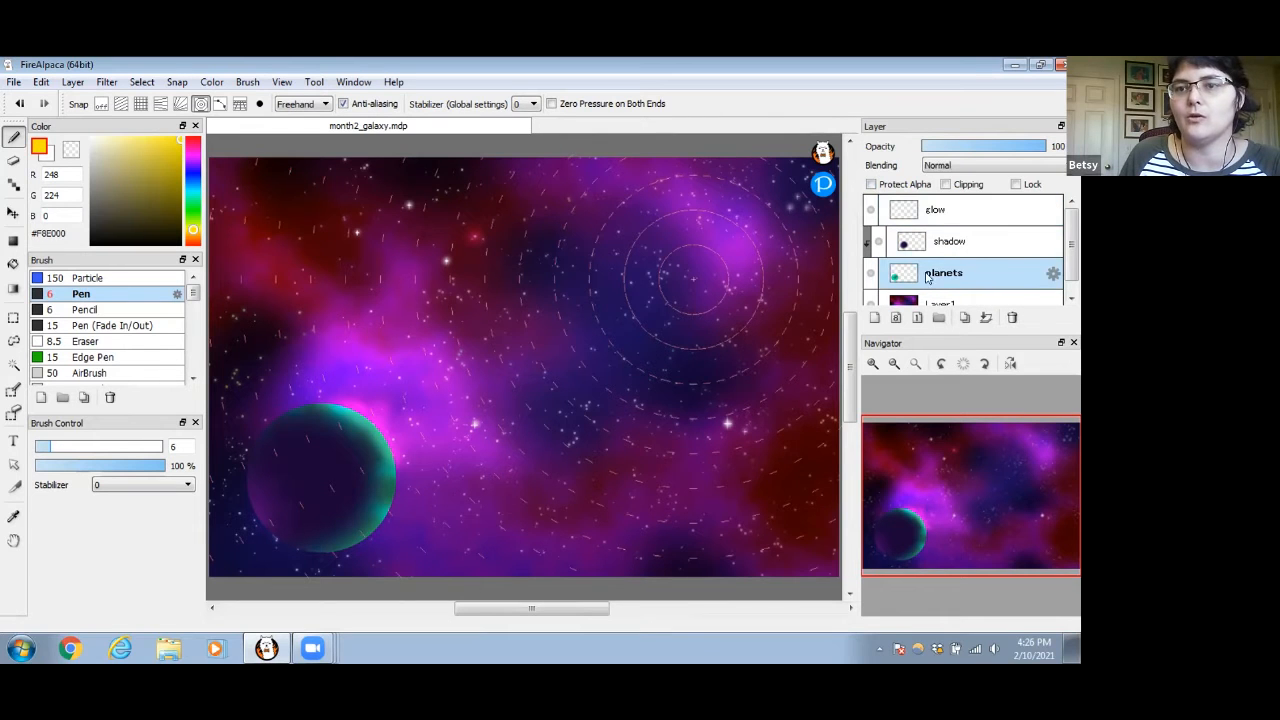
mouse_move(660, 270)
left_mouse_down()
mouse_move(661, 302)
mouse_move(711, 316)
mouse_move(727, 290)
left_mouse_up()
left_click_drag(674, 257, 660, 268)
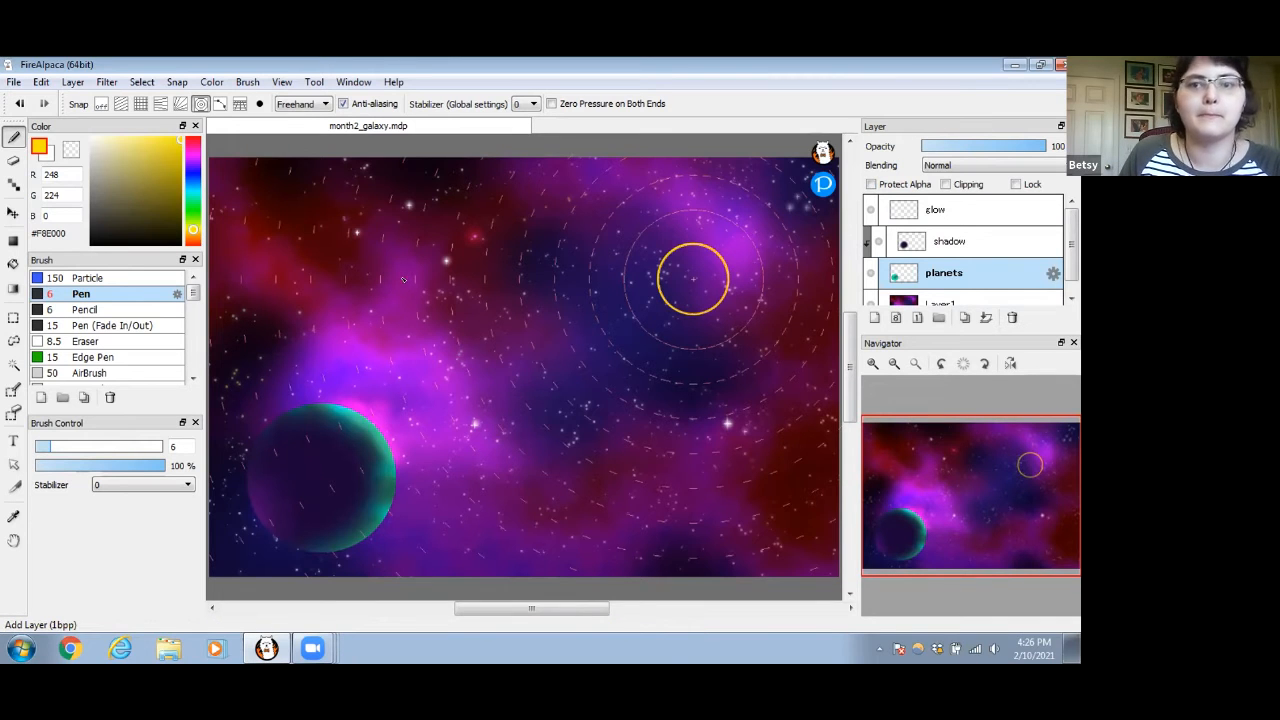
Turn snapping off and bucket-fill the circle outline with yellow, using Layer as the fill reference
left_click(101, 103)
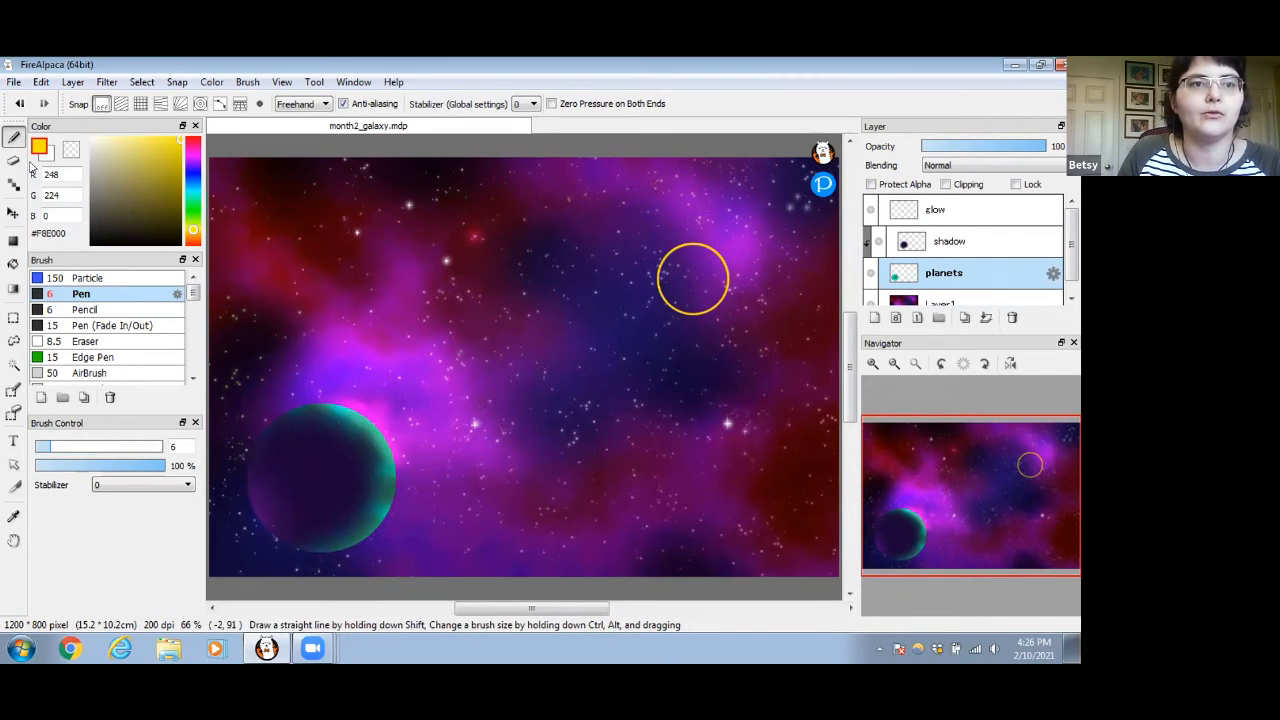
left_click(13, 264)
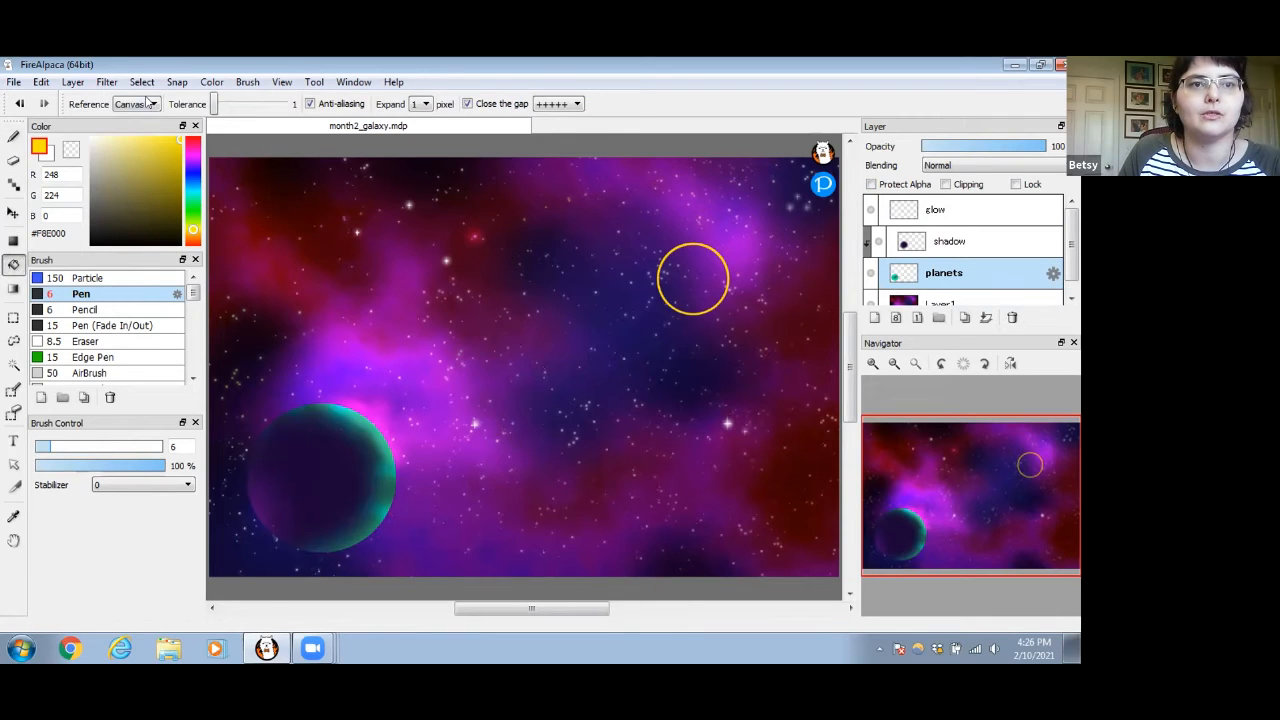
left_click(150, 104)
left_click(135, 117)
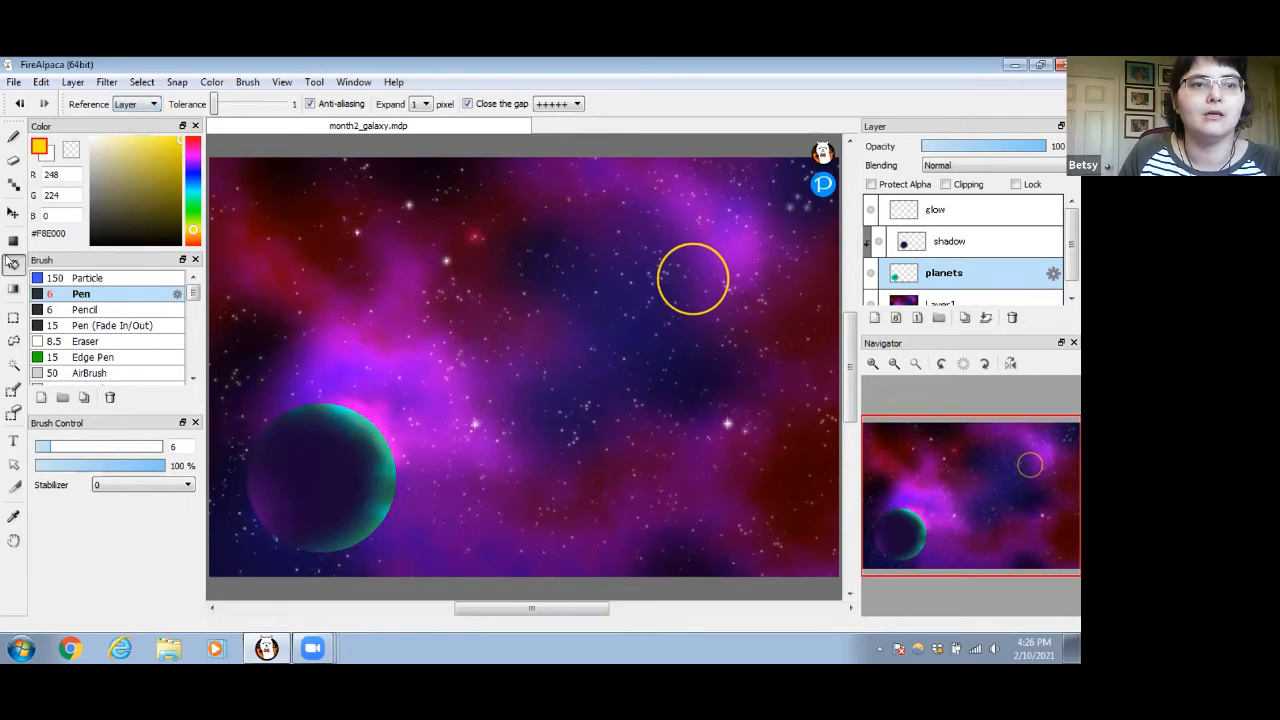
left_click(710, 262)
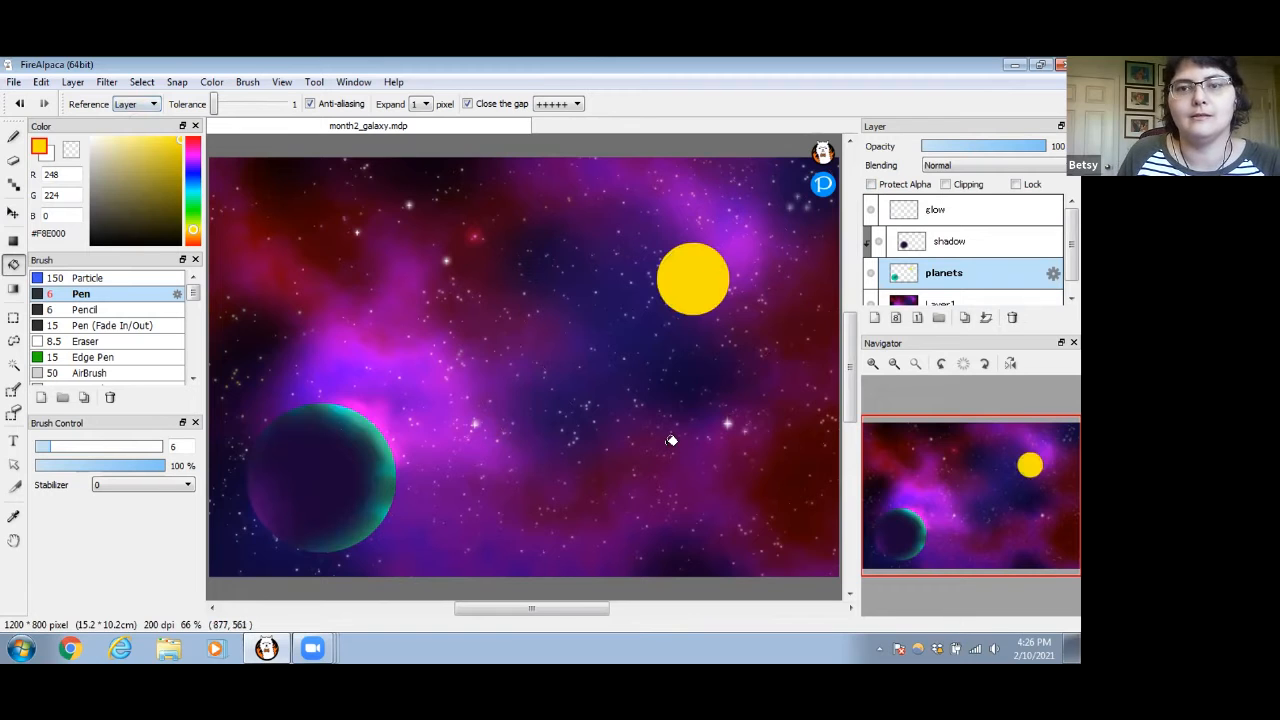
Recolour the planets layer with Hue Saturation Brightness, shifting the hue by +154 and lowering the brightness to make the yellow disc blue
left_click(872, 366)
left_click(872, 366)
key("space")
left_click_drag(767, 294, 454, 450)
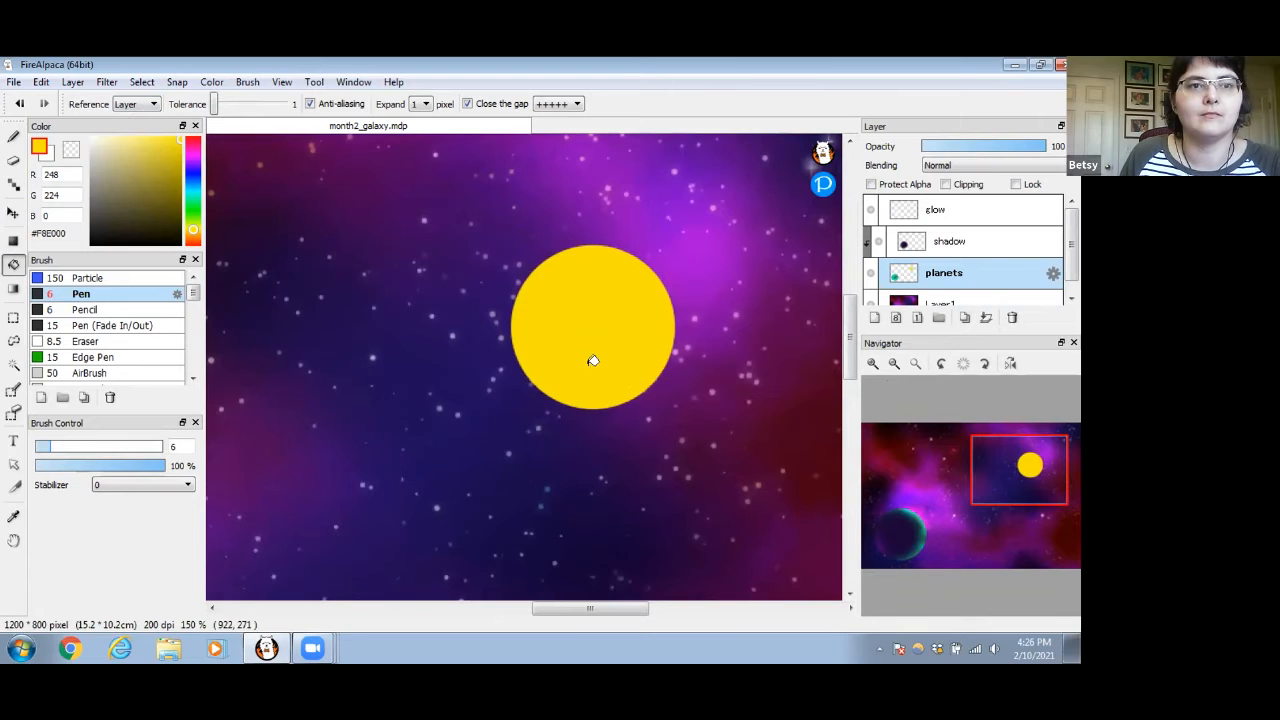
left_click(197, 167)
left_click(194, 204)
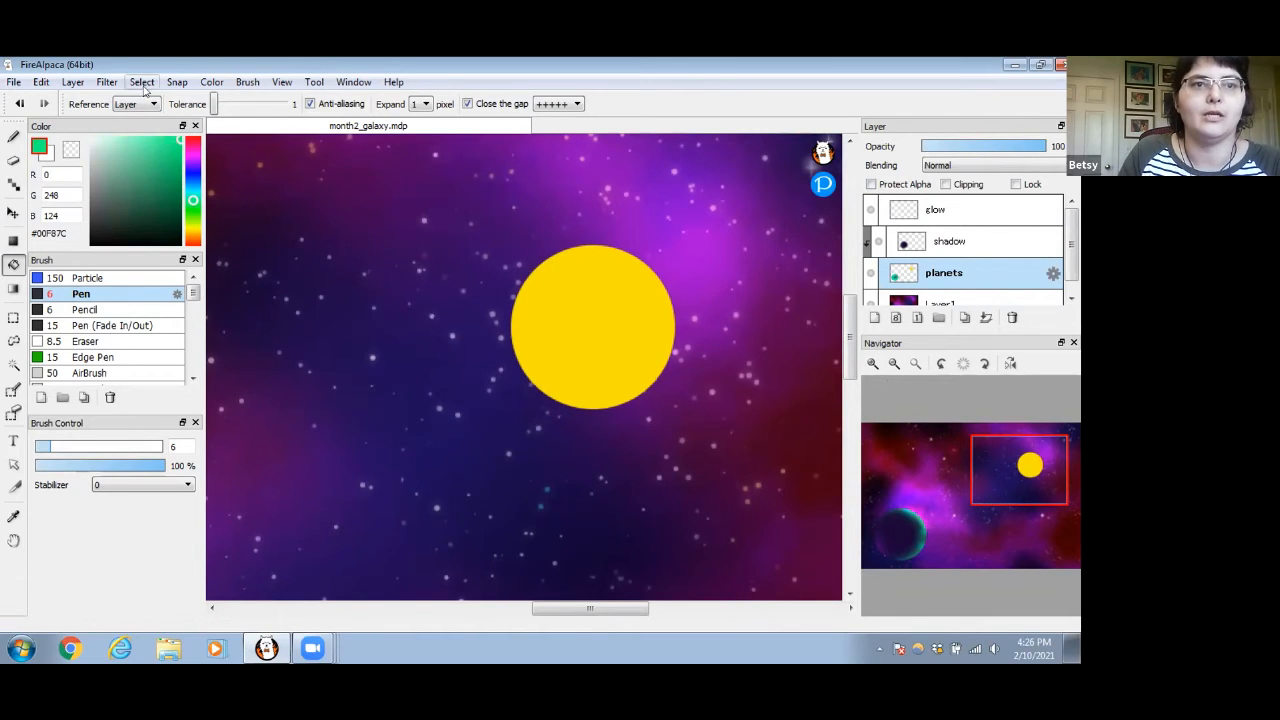
key("ctrl+u")
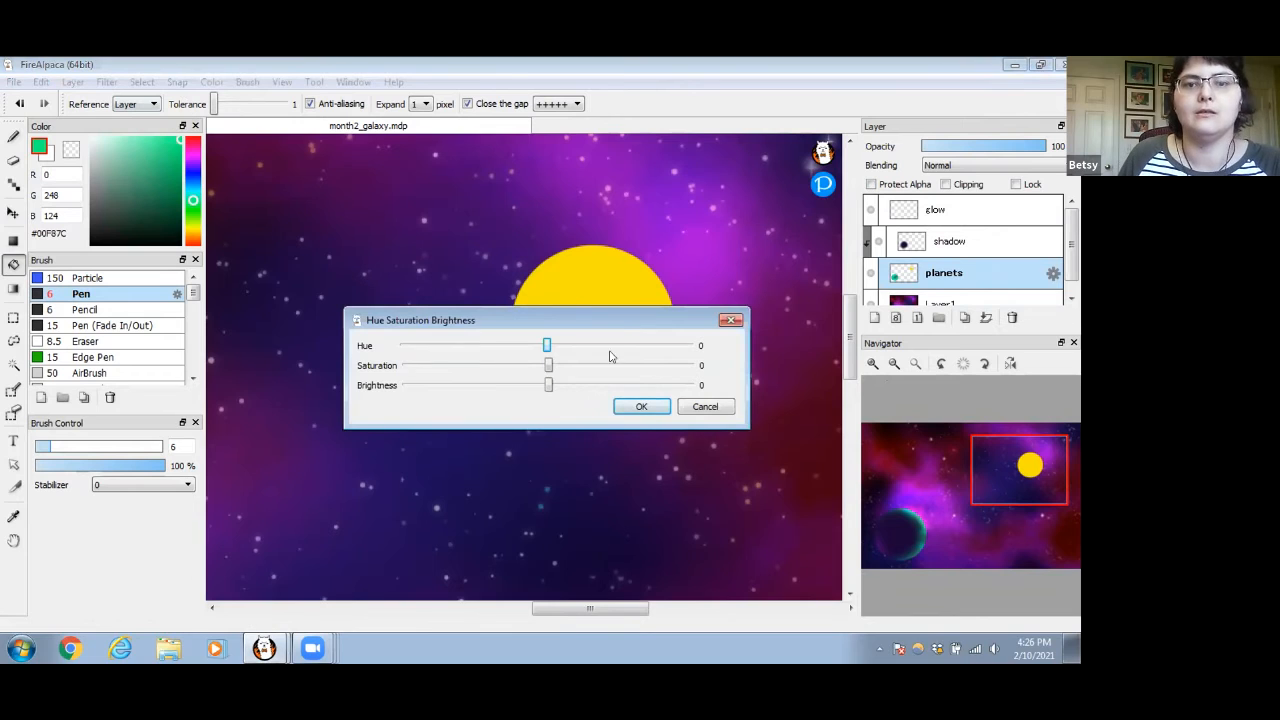
left_click_drag(614, 320, 625, 454)
left_click_drag(557, 478, 678, 478)
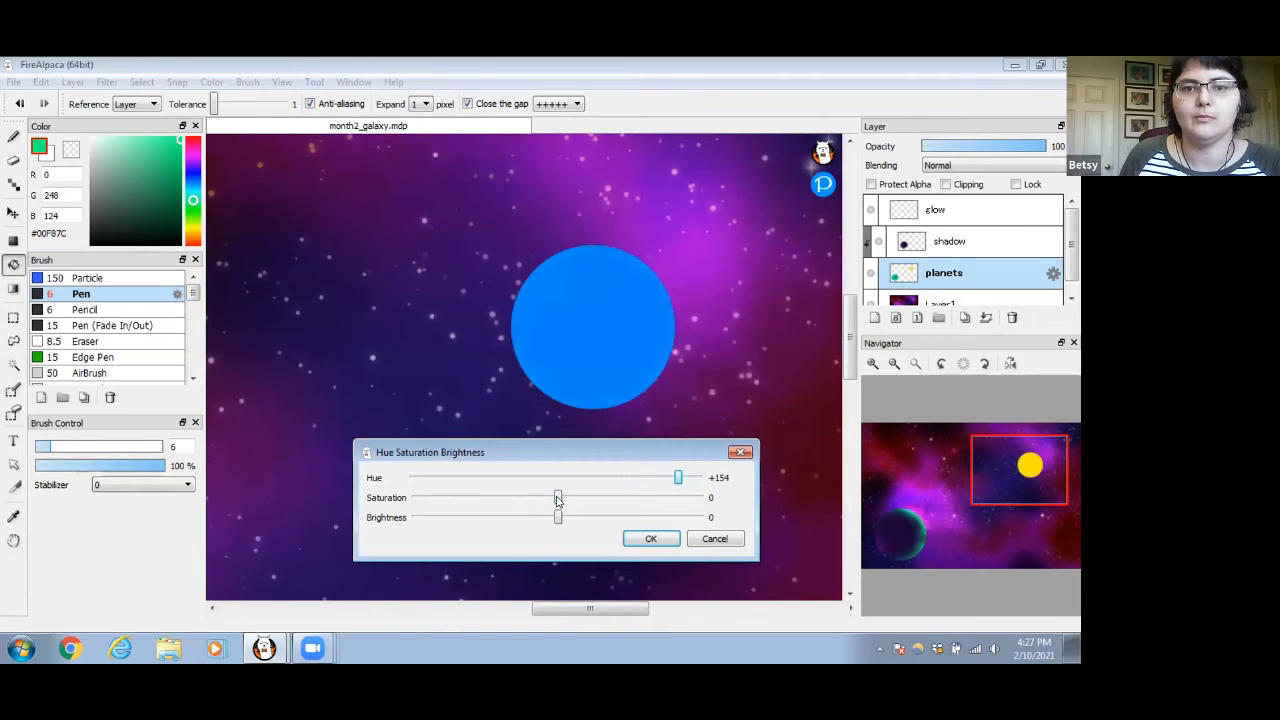
left_click_drag(557, 520, 579, 497)
left_click(652, 538)
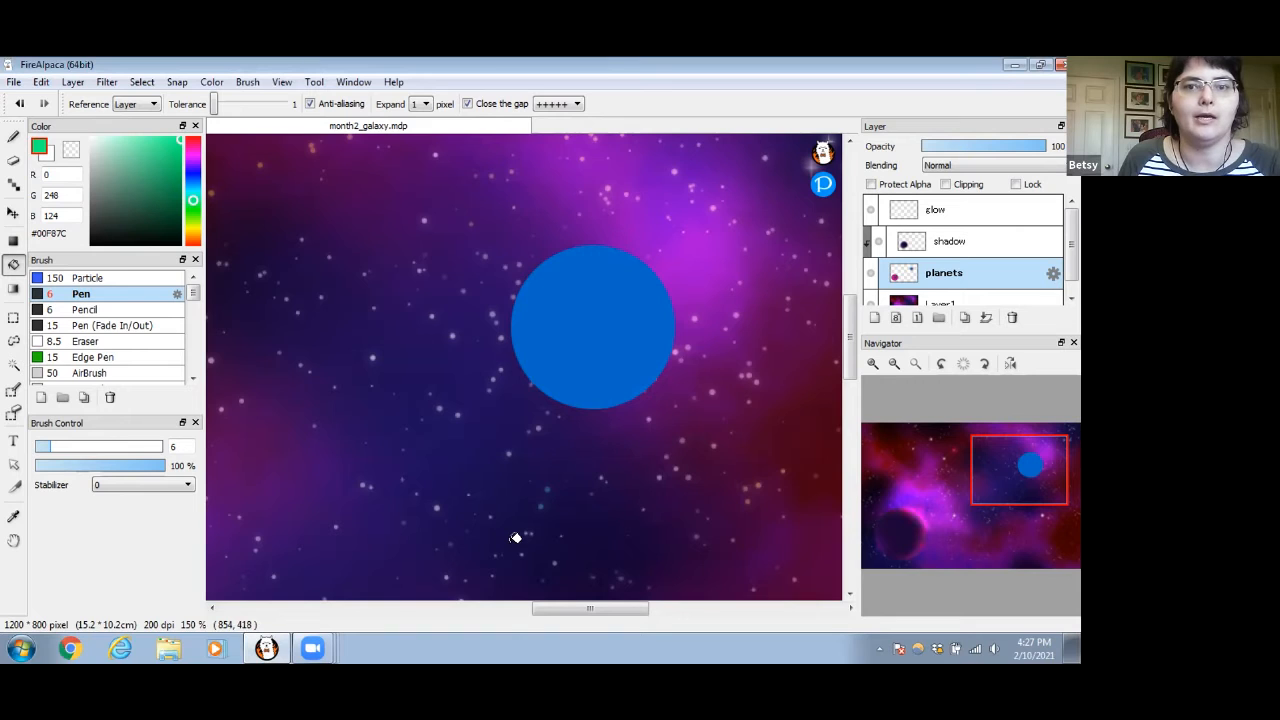
Turn on Protect Alpha for the planets layer and airbrush a soft patch of green #4EEBAA on the blue planet's upper right
left_click(871, 185)
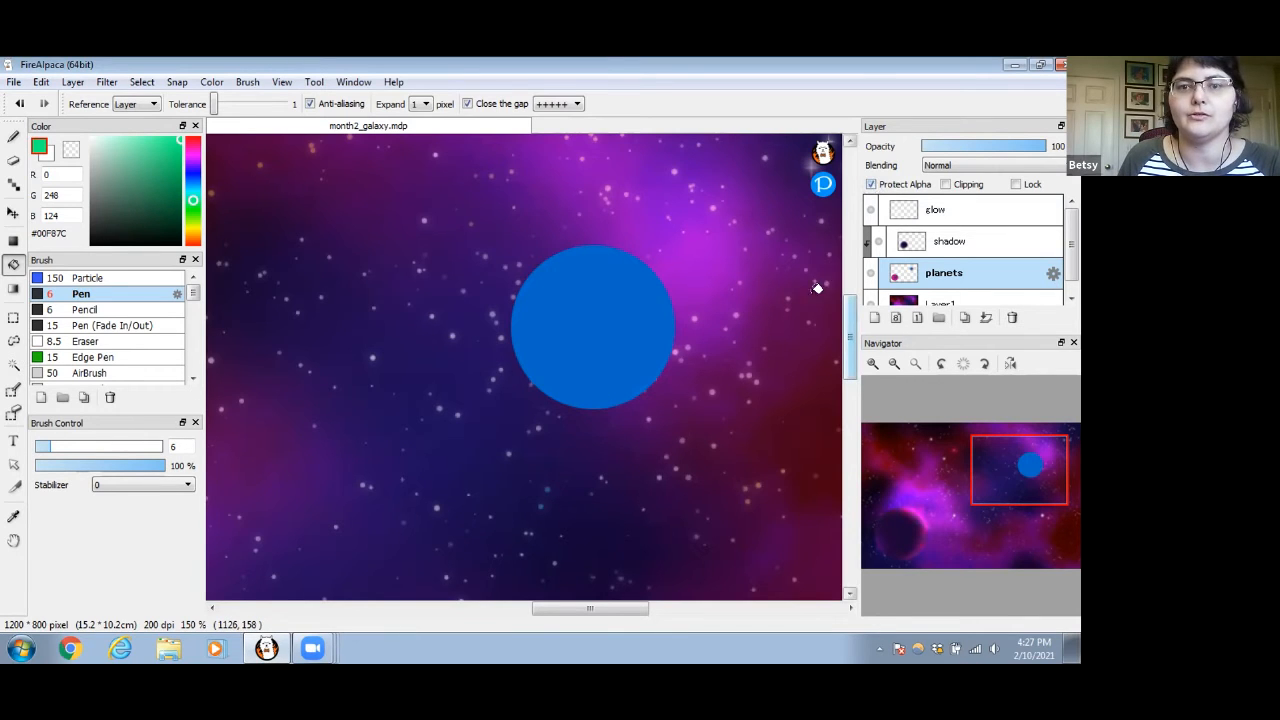
left_click(13, 137)
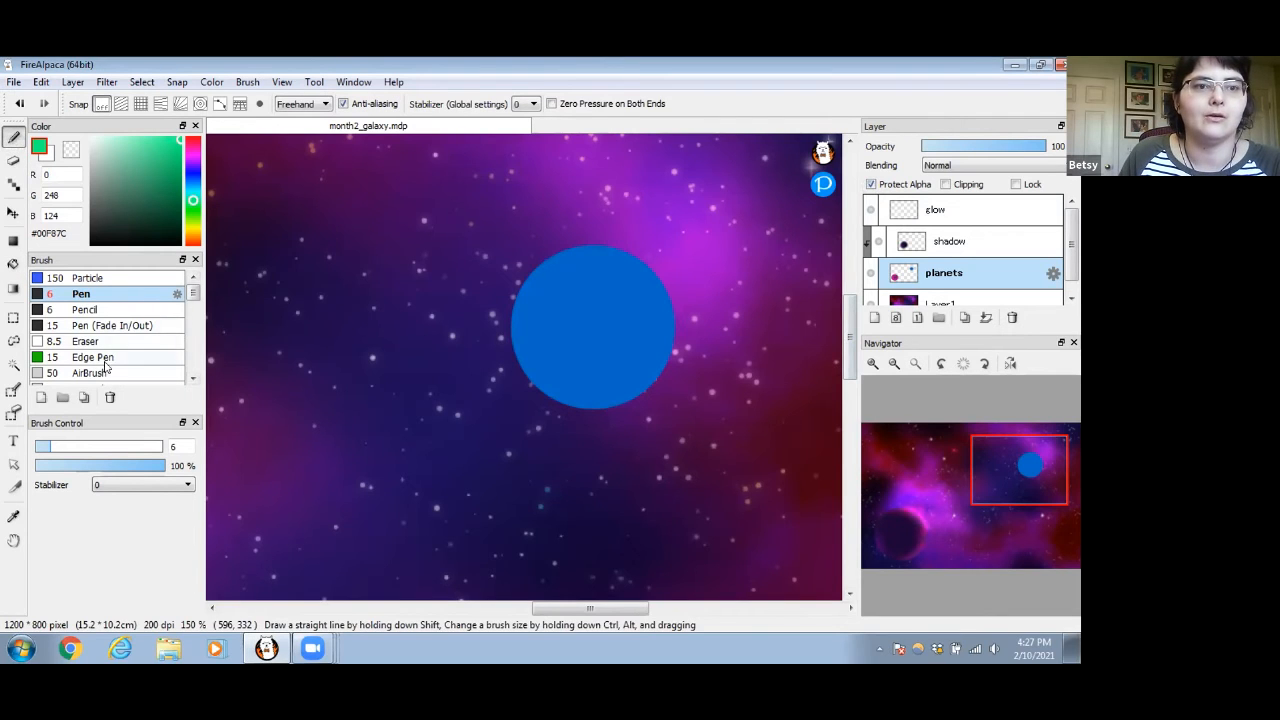
left_click(92, 372)
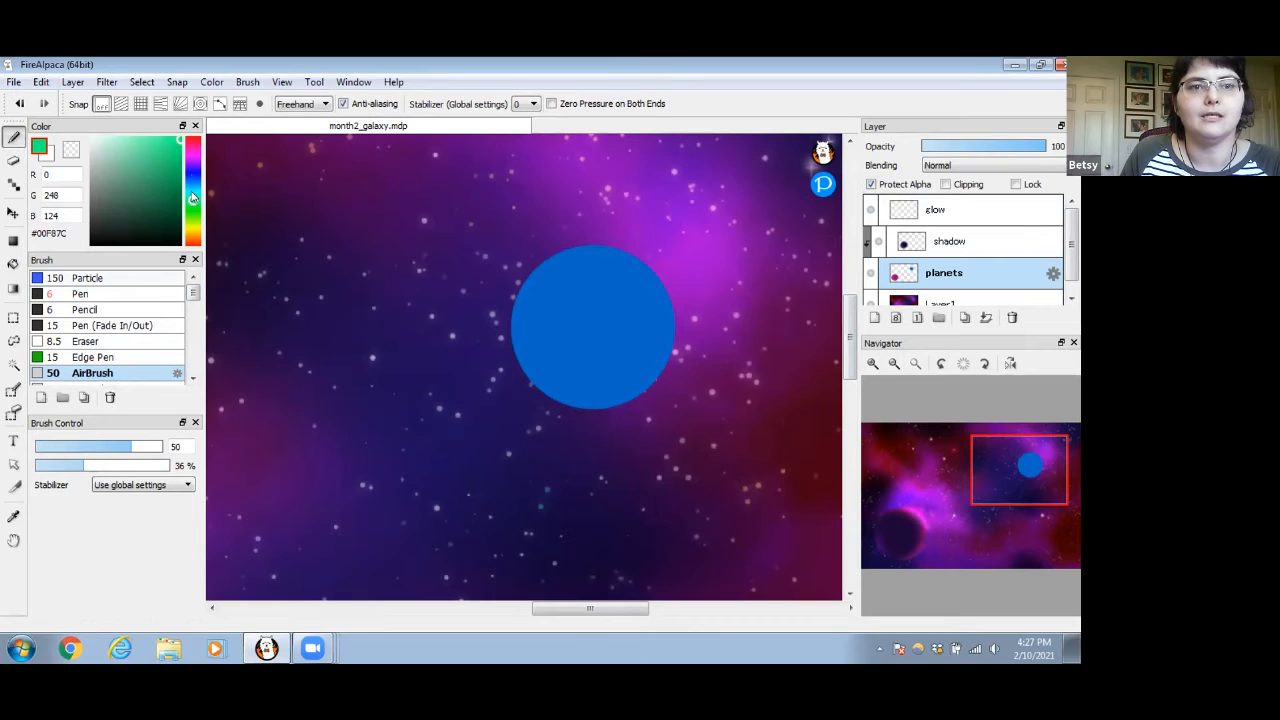
left_click(600, 310, "alt")
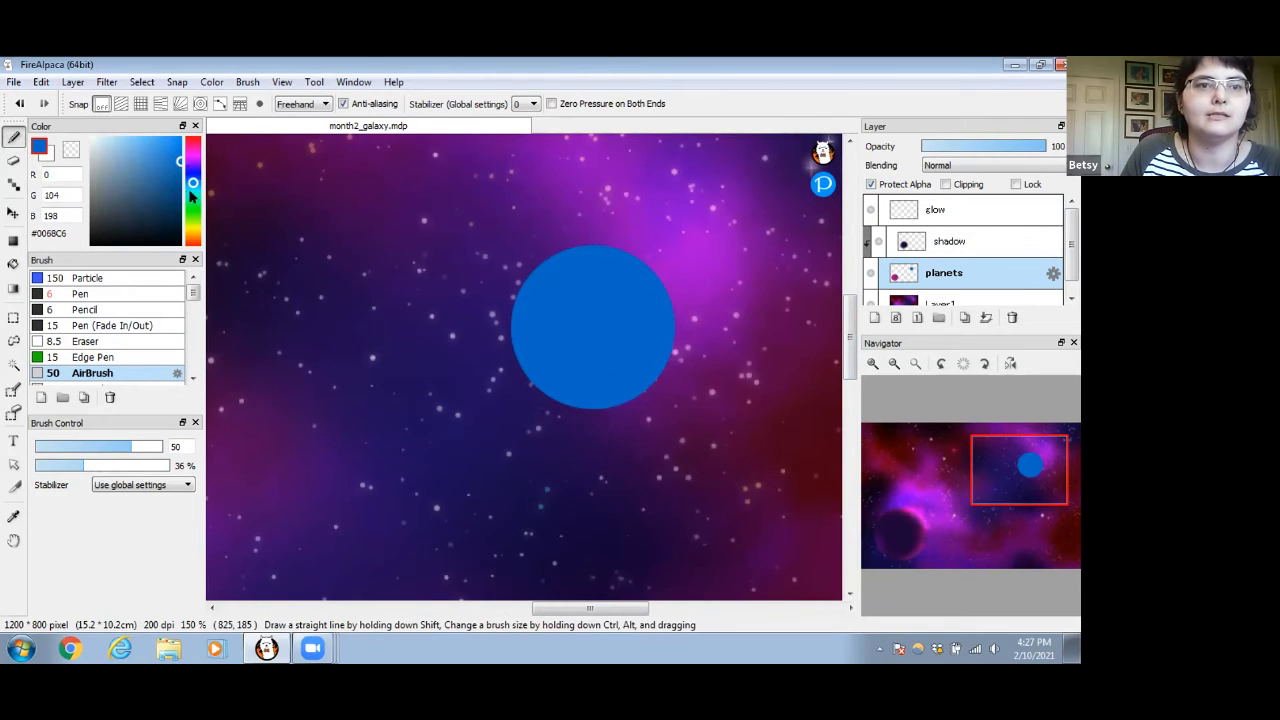
mouse_move(180, 168)
left_mouse_down()
mouse_move(162, 188)
mouse_move(150, 180)
mouse_move(193, 198)
mouse_move(151, 145)
left_mouse_up()
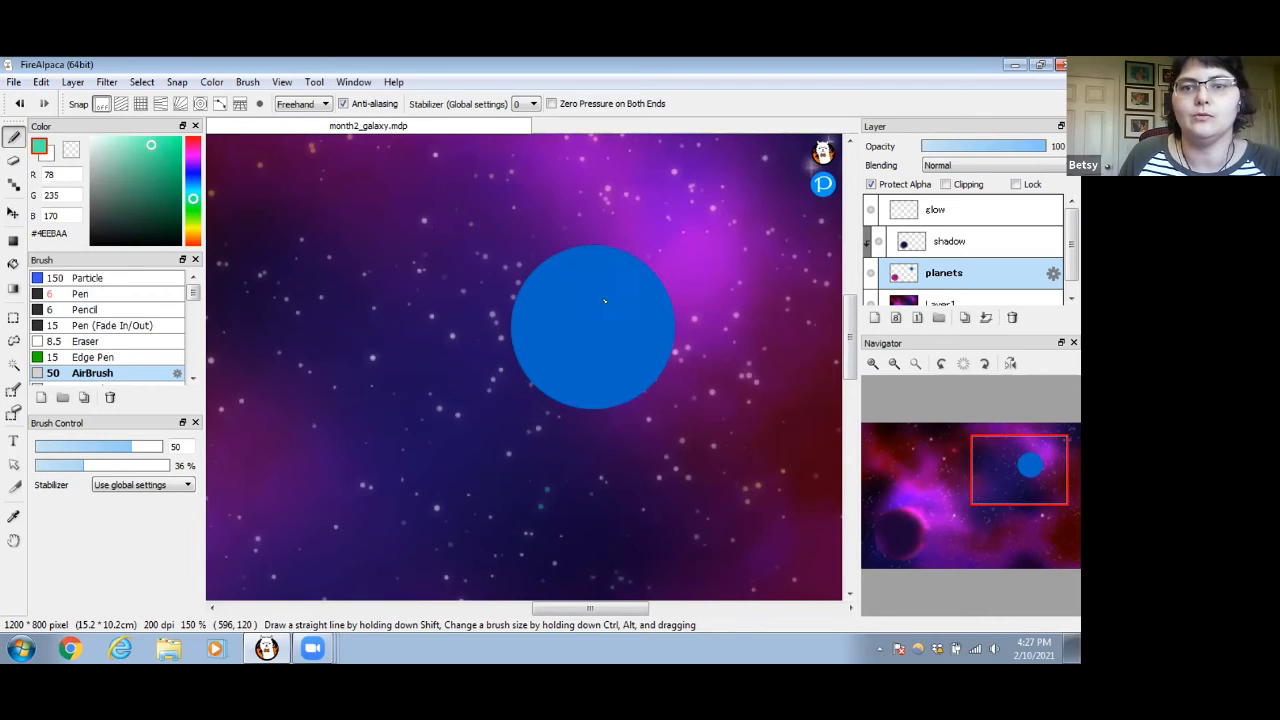
mouse_move(598, 300)
left_mouse_down()
mouse_move(641, 287)
mouse_move(634, 272)
mouse_move(676, 293)
left_mouse_up()
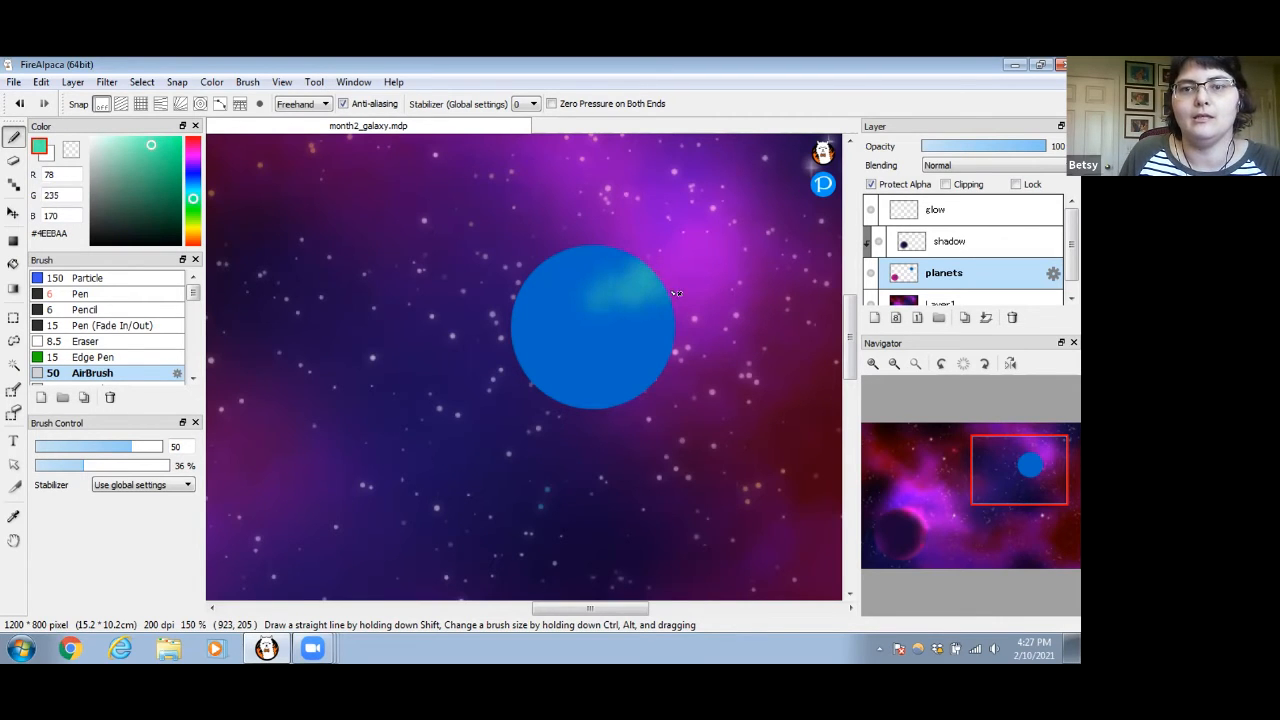
Reduce the AirBrush size to about 22 and paint green land patches across the whole blue planet
left_click_drag(101, 447, 92, 447)
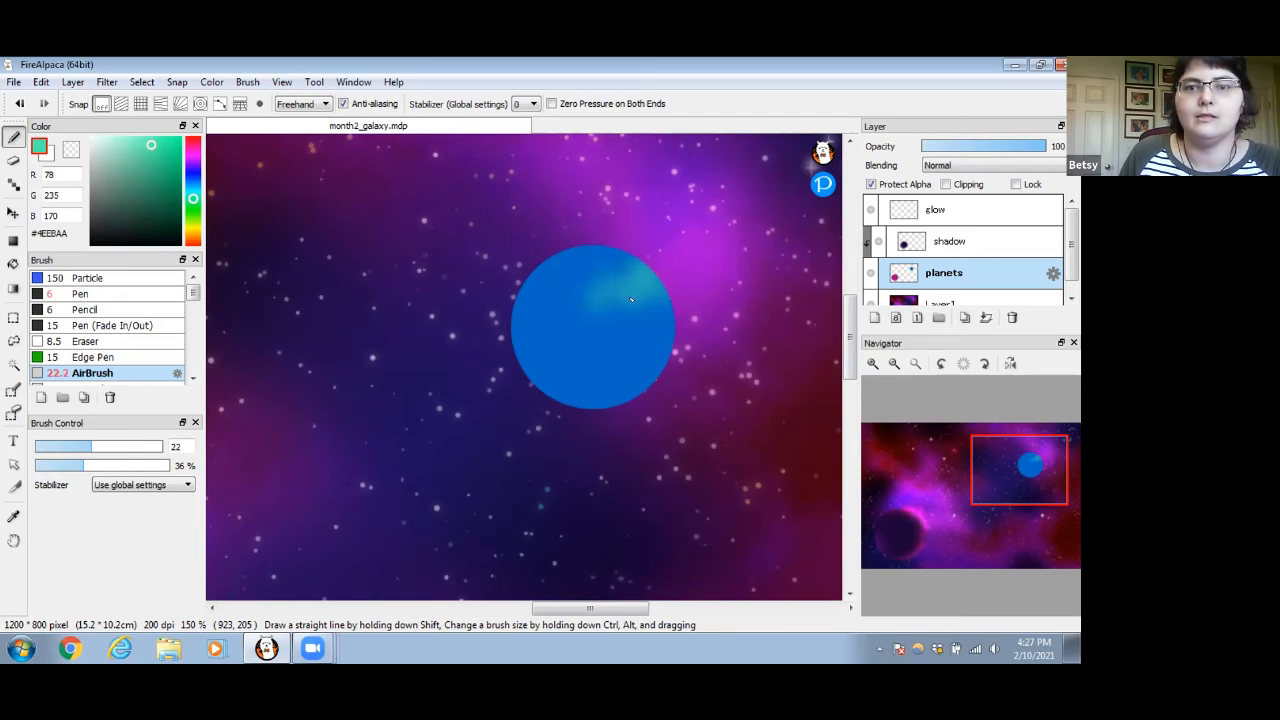
mouse_move(621, 293)
left_mouse_down()
mouse_move(577, 318)
mouse_move(577, 333)
mouse_move(558, 336)
mouse_move(653, 331)
left_mouse_up()
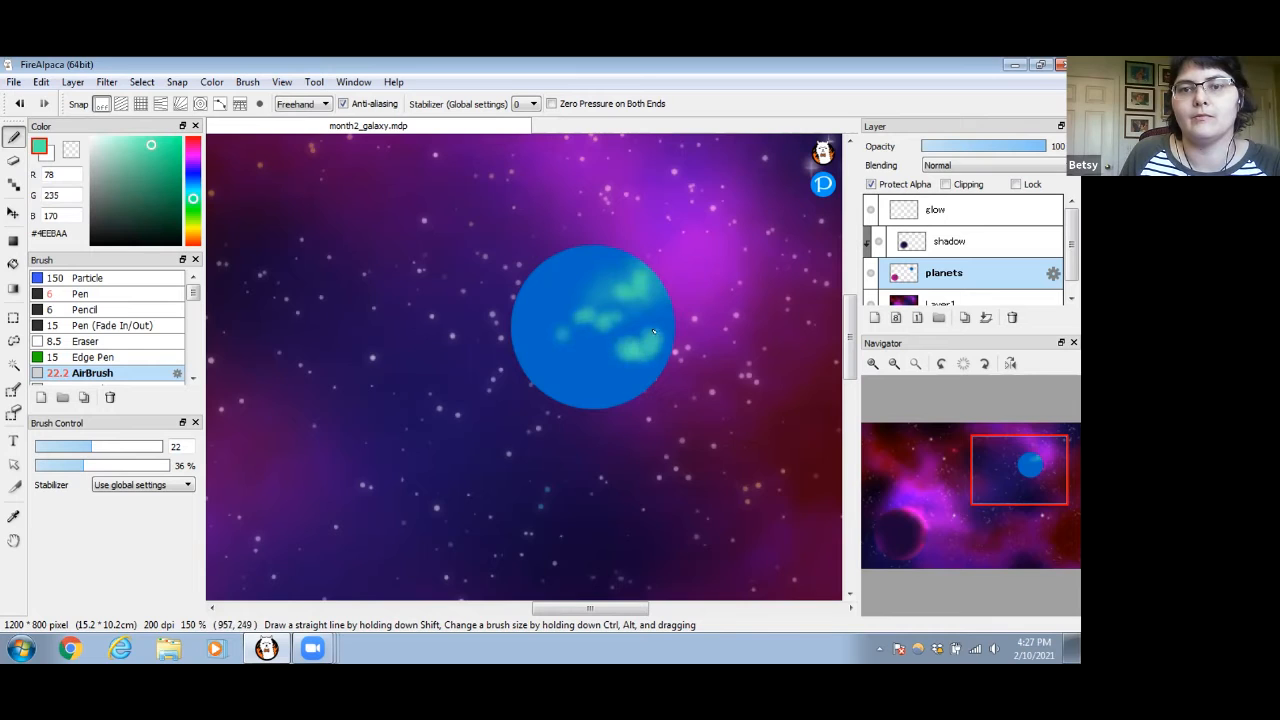
mouse_move(633, 281)
left_mouse_down()
mouse_move(555, 263)
mouse_move(552, 308)
mouse_move(559, 298)
mouse_move(512, 296)
mouse_move(573, 301)
mouse_move(614, 261)
left_mouse_up()
mouse_move(520, 364)
left_mouse_down()
mouse_move(599, 363)
mouse_move(612, 380)
mouse_move(626, 372)
mouse_move(623, 392)
mouse_move(587, 386)
mouse_move(643, 376)
left_mouse_up()
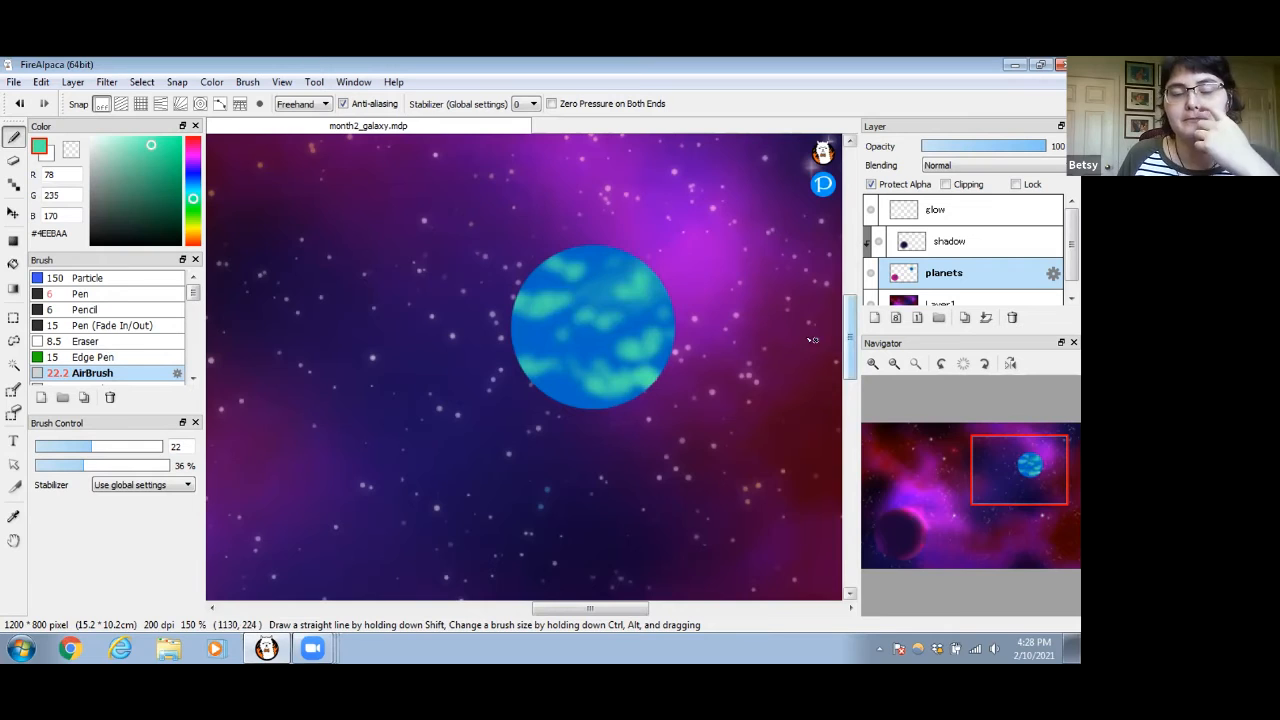
mouse_move(537, 314)
left_mouse_down()
mouse_move(542, 299)
mouse_move(529, 297)
left_mouse_up()
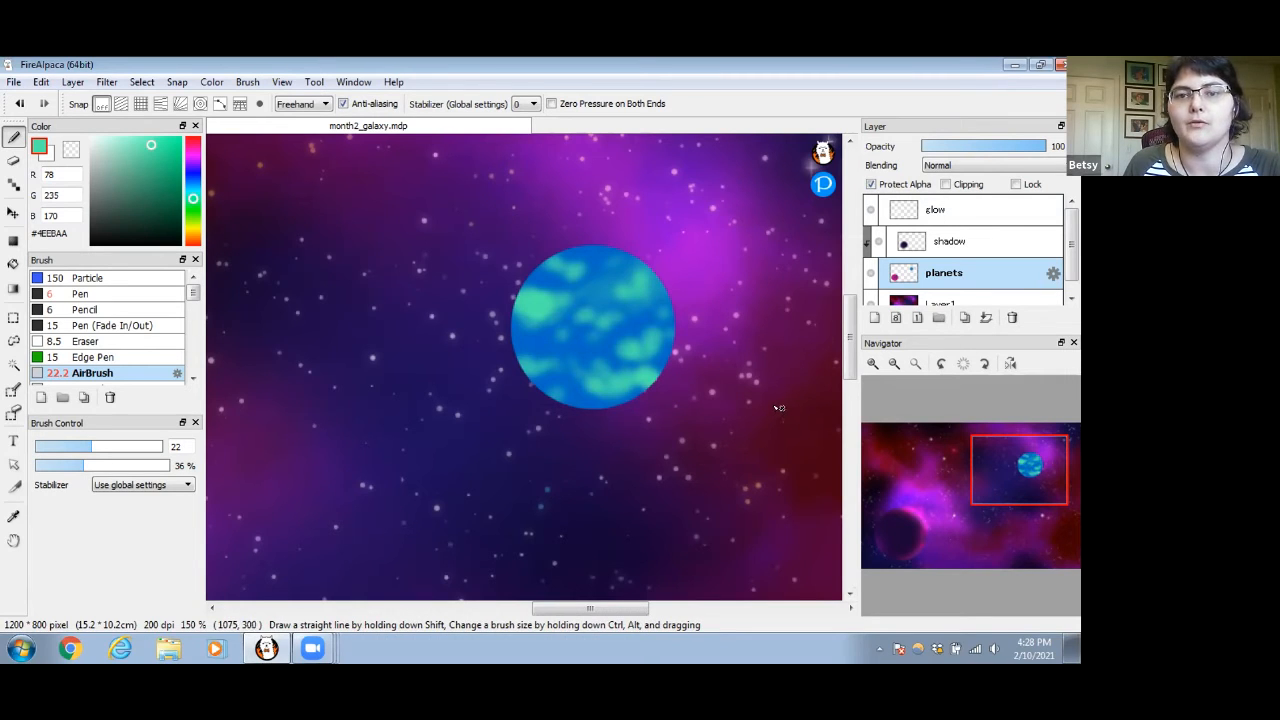
Add a layer named "ring" directly above the planets layer and set the brush's drawing shape to Ellipse
left_click(874, 318)
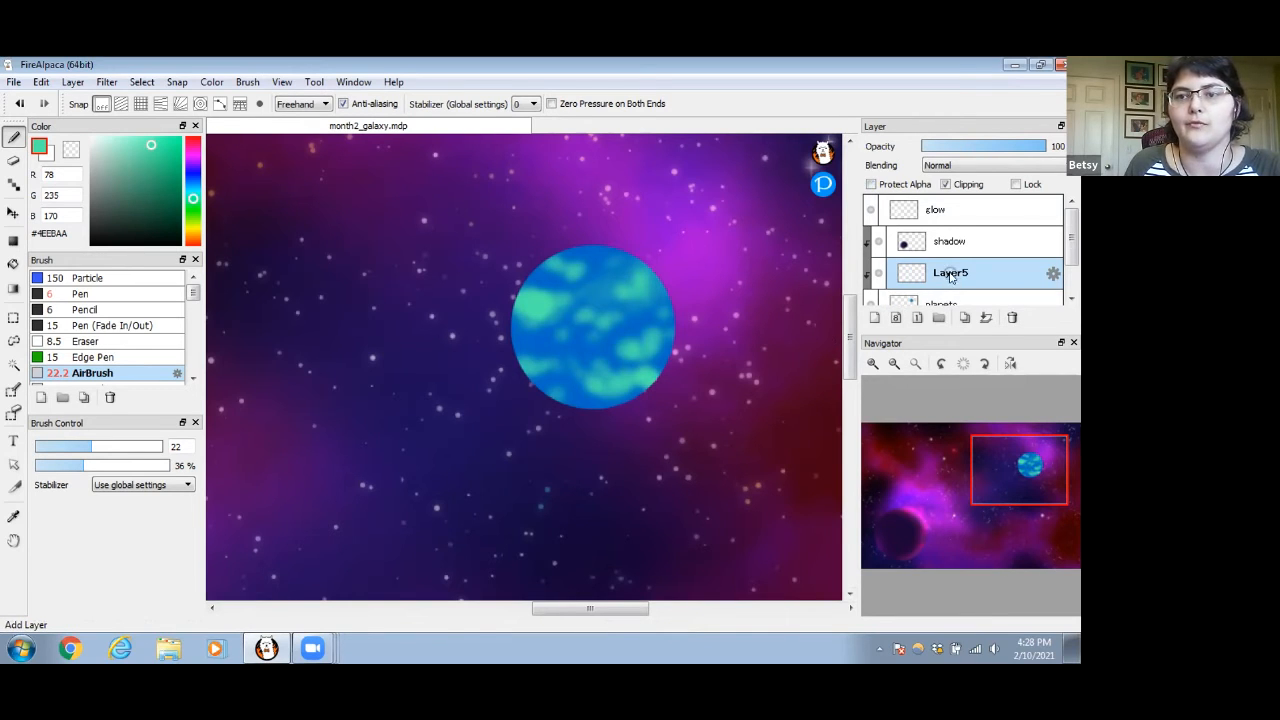
double_click(950, 273)
type("ng")
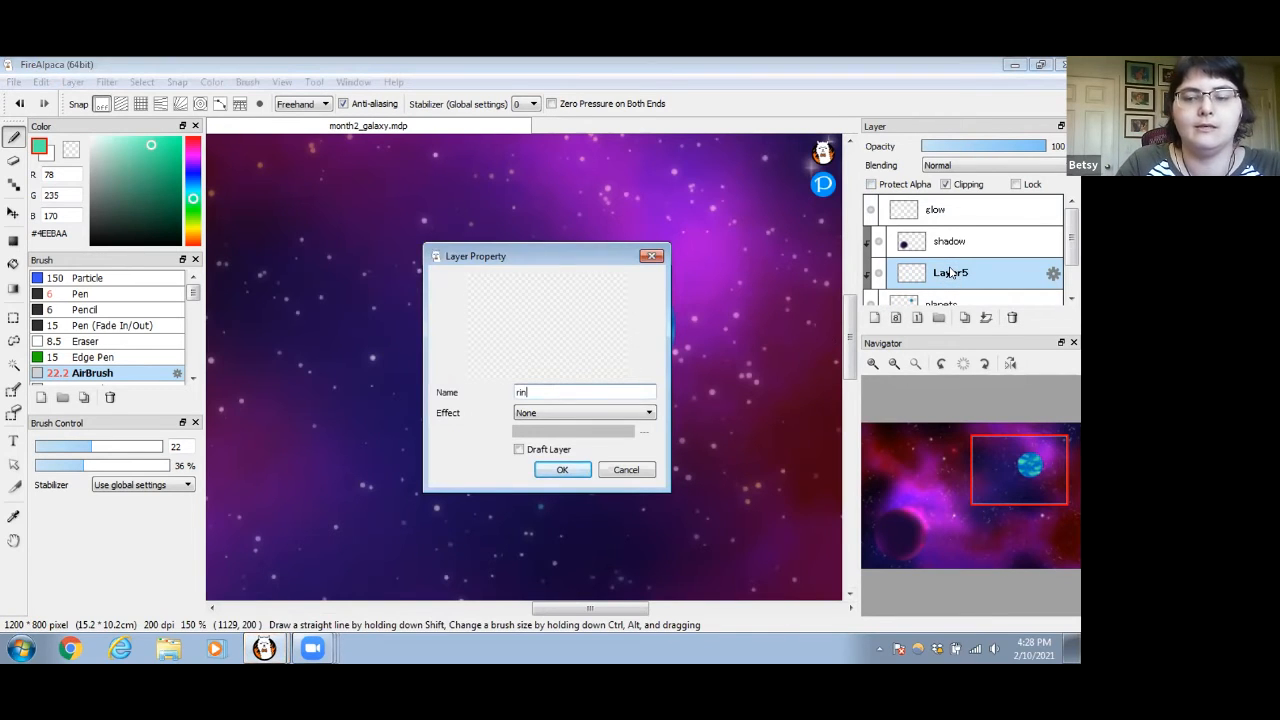
left_click(562, 469)
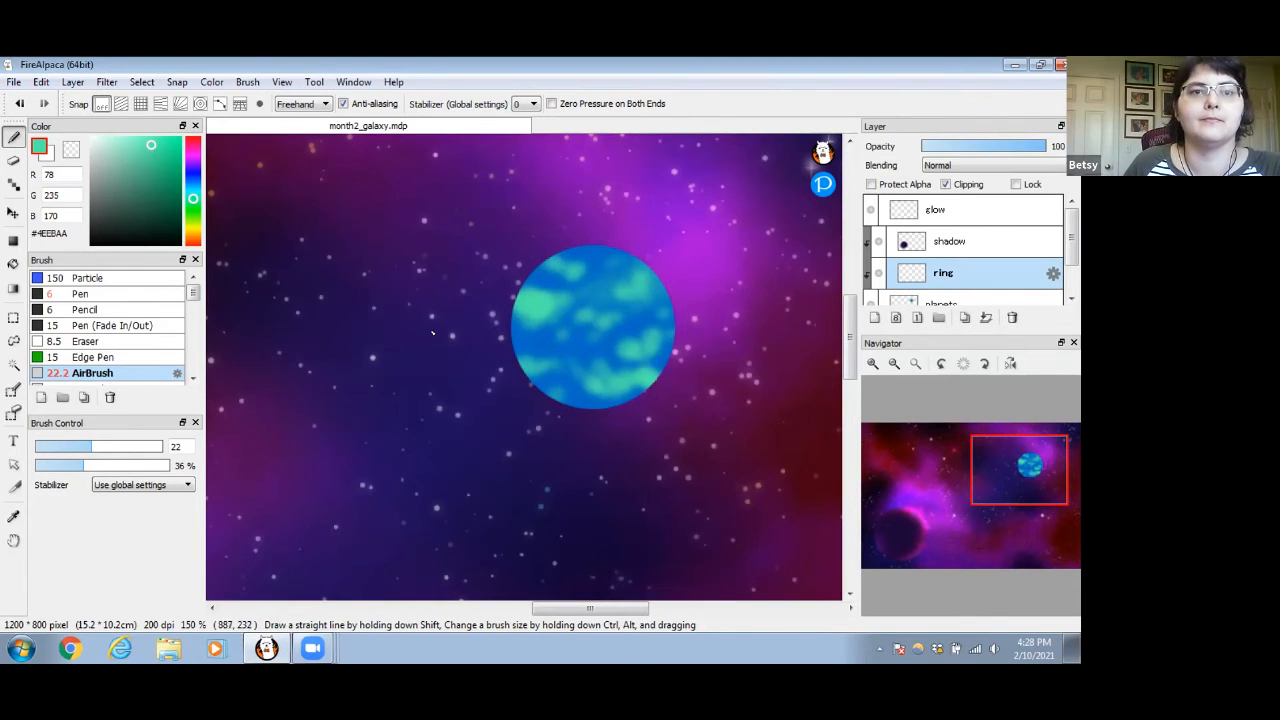
left_click(318, 104)
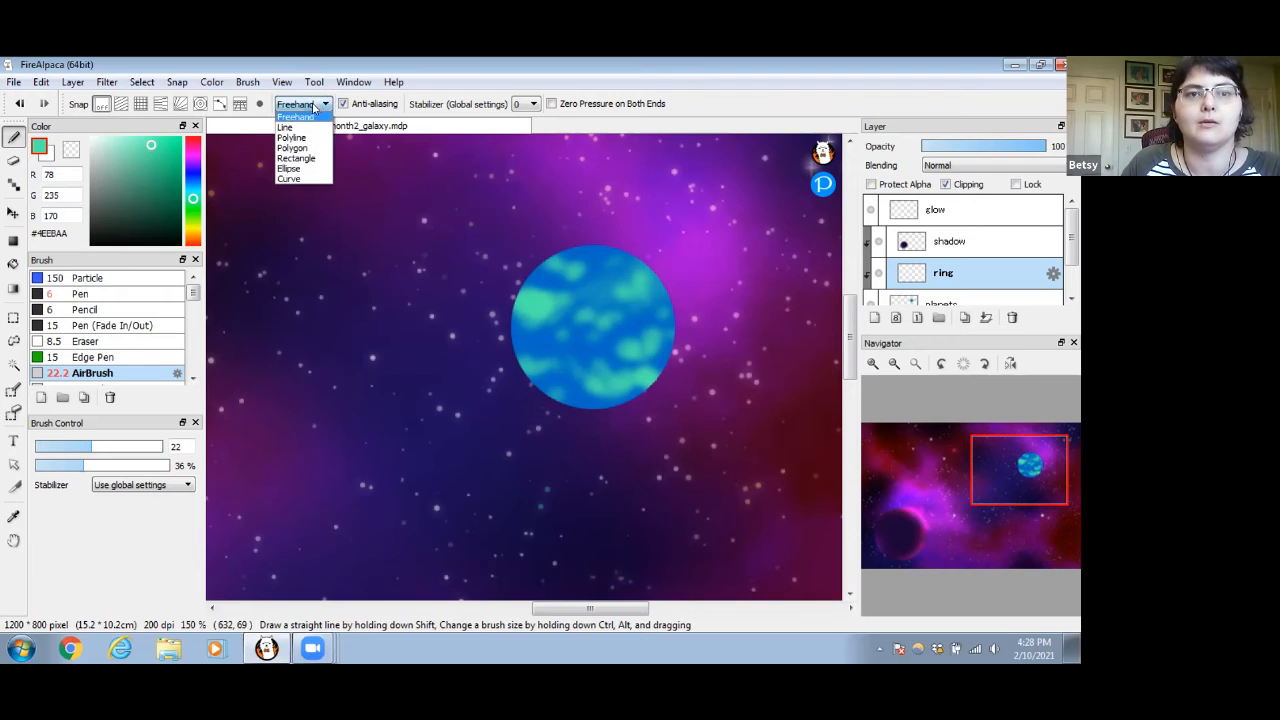
left_click(296, 168)
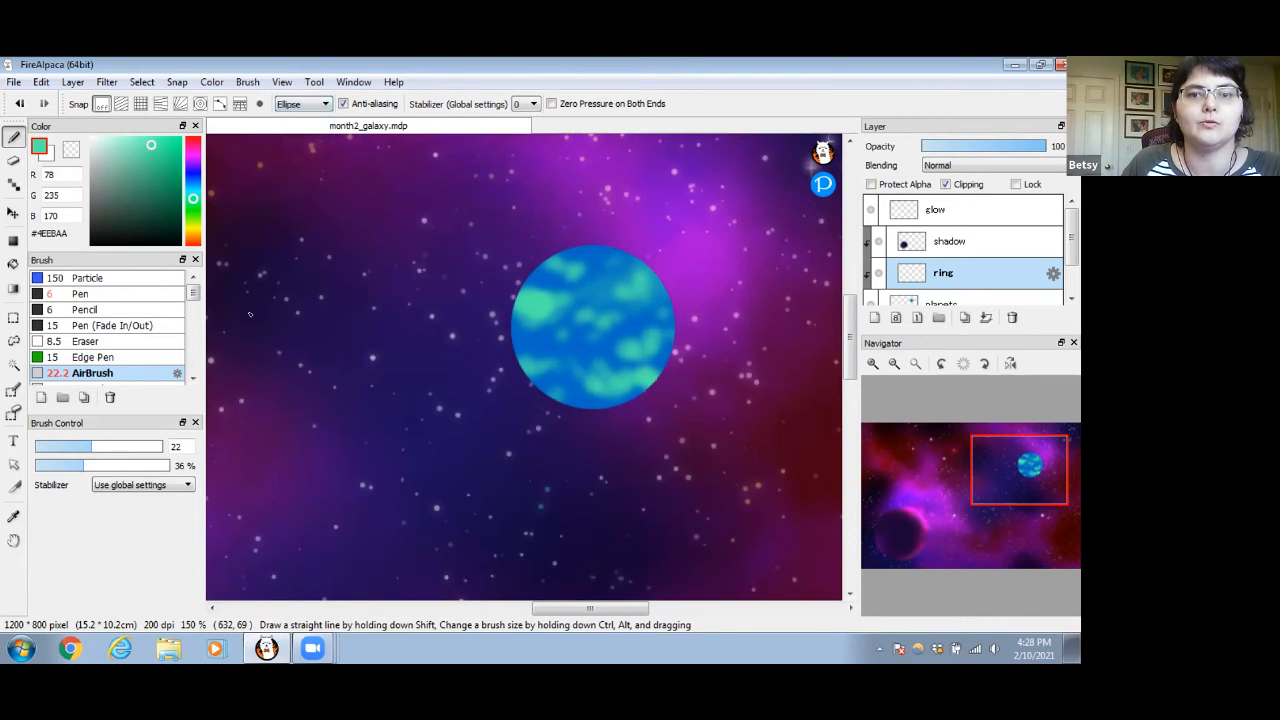
Set the brush colour to bright yellow #FFF200
left_click_drag(195, 200, 195, 228)
left_click(181, 140)
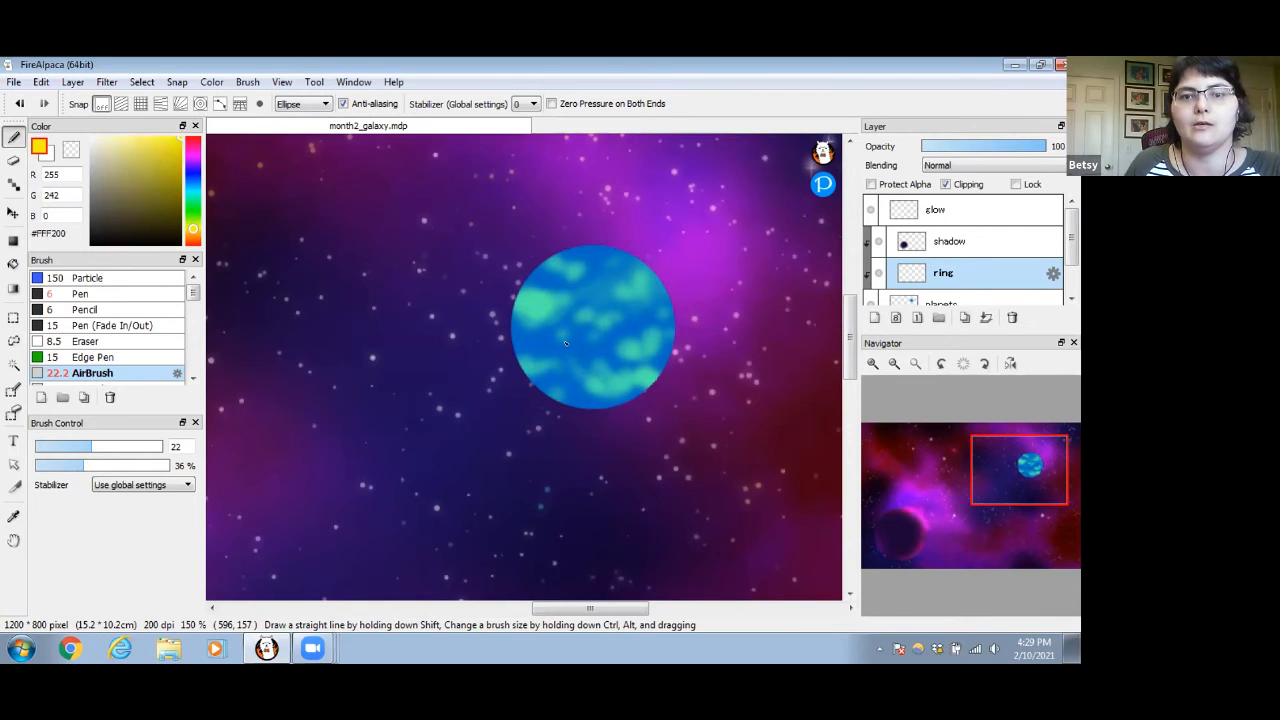
mouse_move(424, 267)
left_mouse_down()
mouse_move(744, 336)
mouse_move(755, 327)
mouse_move(758, 492)
mouse_move(759, 337)
left_mouse_up()
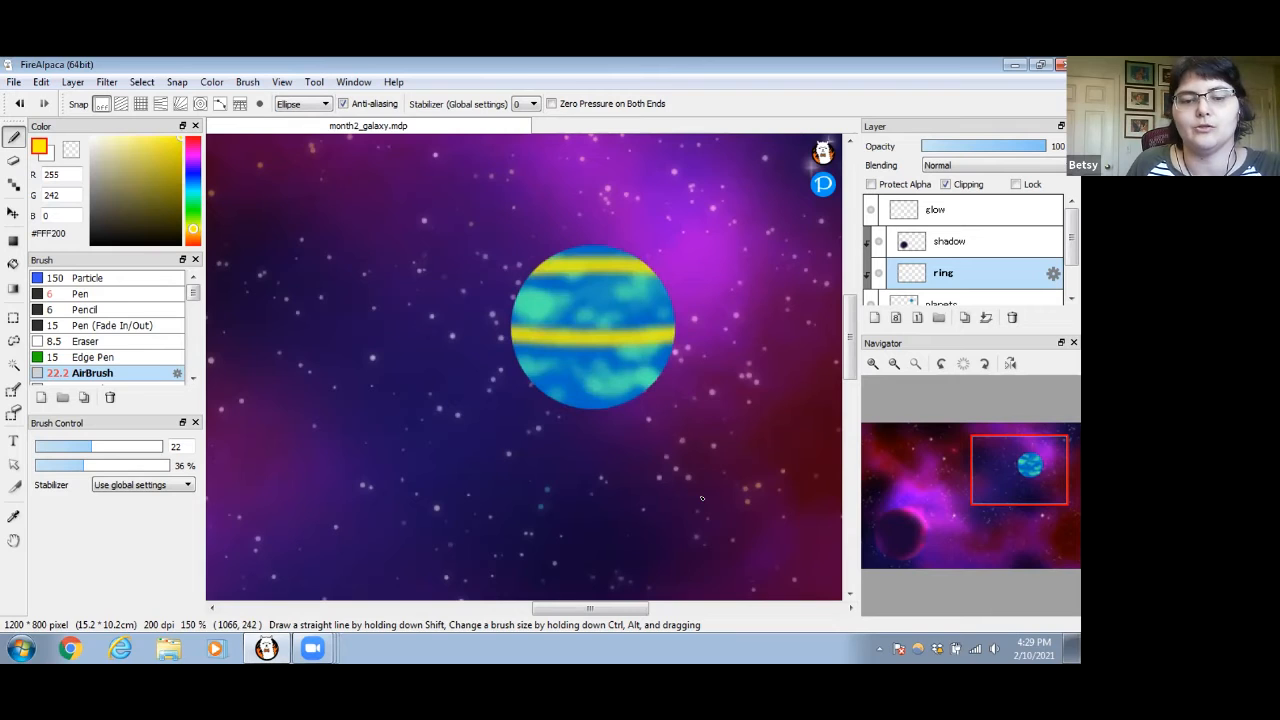
key("ctrl+z")
key("ctrl+z")
key("ctrl+z")
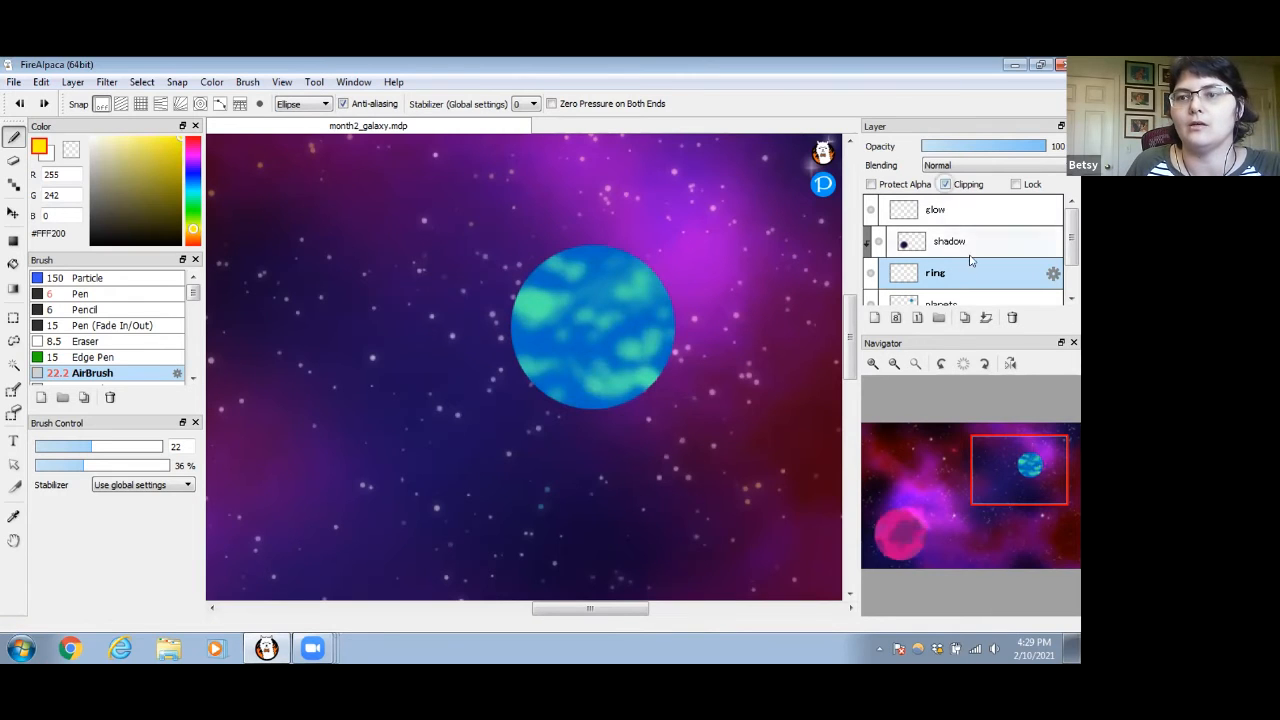
Turn off Clipping for the ring layer and move it above the shadow layer, keeping the shadow layer clipped to the planets layer
left_click_drag(952, 276, 956, 241)
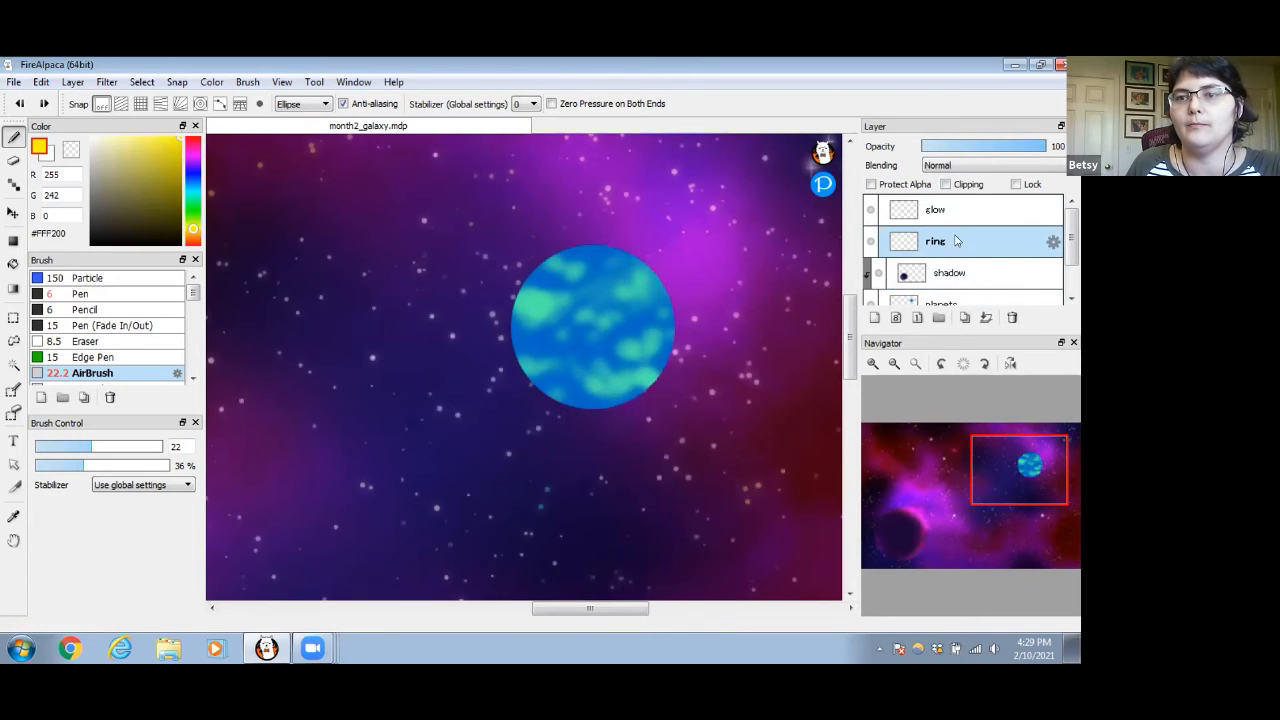
mouse_move(1070, 242)
left_mouse_down()
mouse_move(1070, 263)
mouse_move(1063, 249)
left_mouse_up()
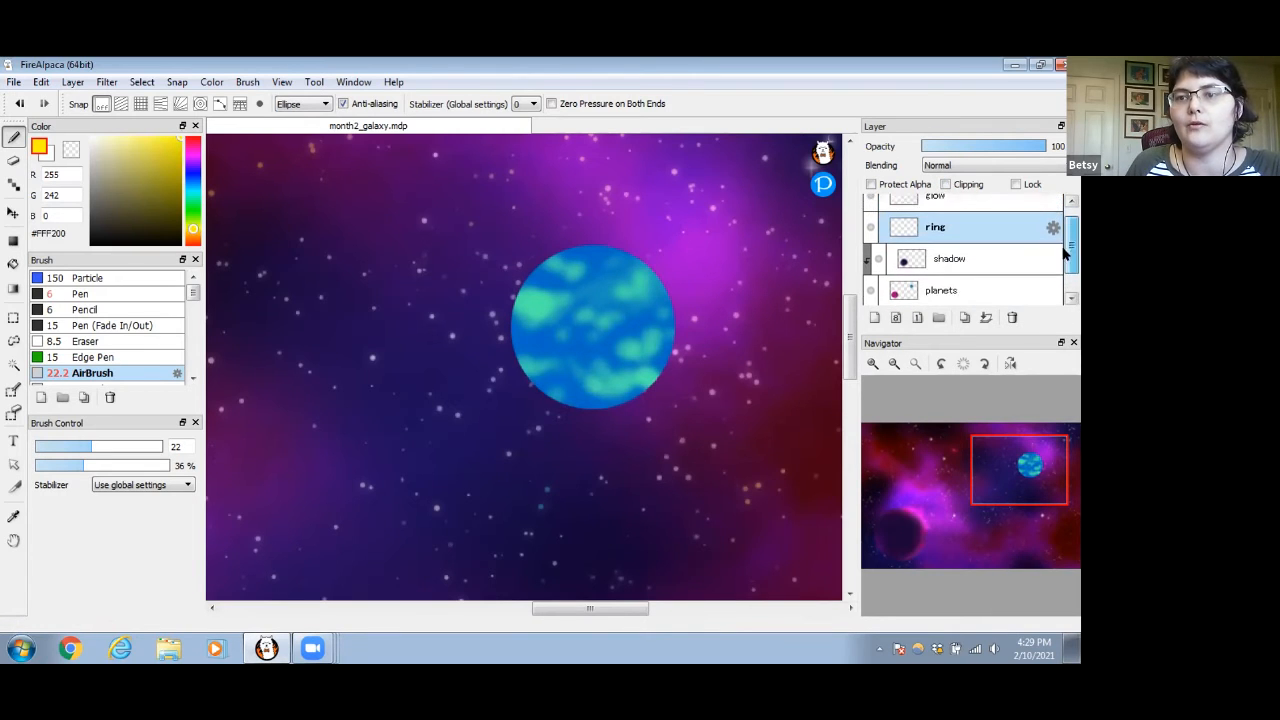
left_click(966, 262)
left_click_drag(1070, 249, 1071, 235)
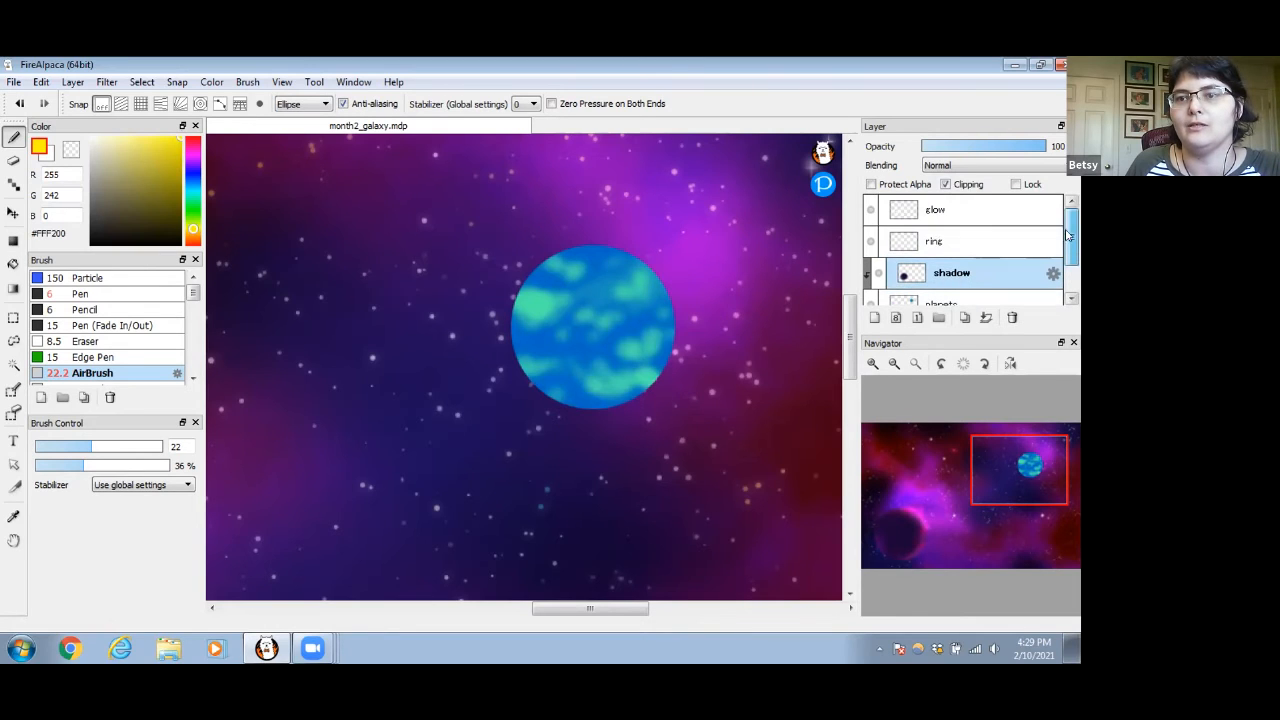
left_click(944, 184)
left_click(944, 184)
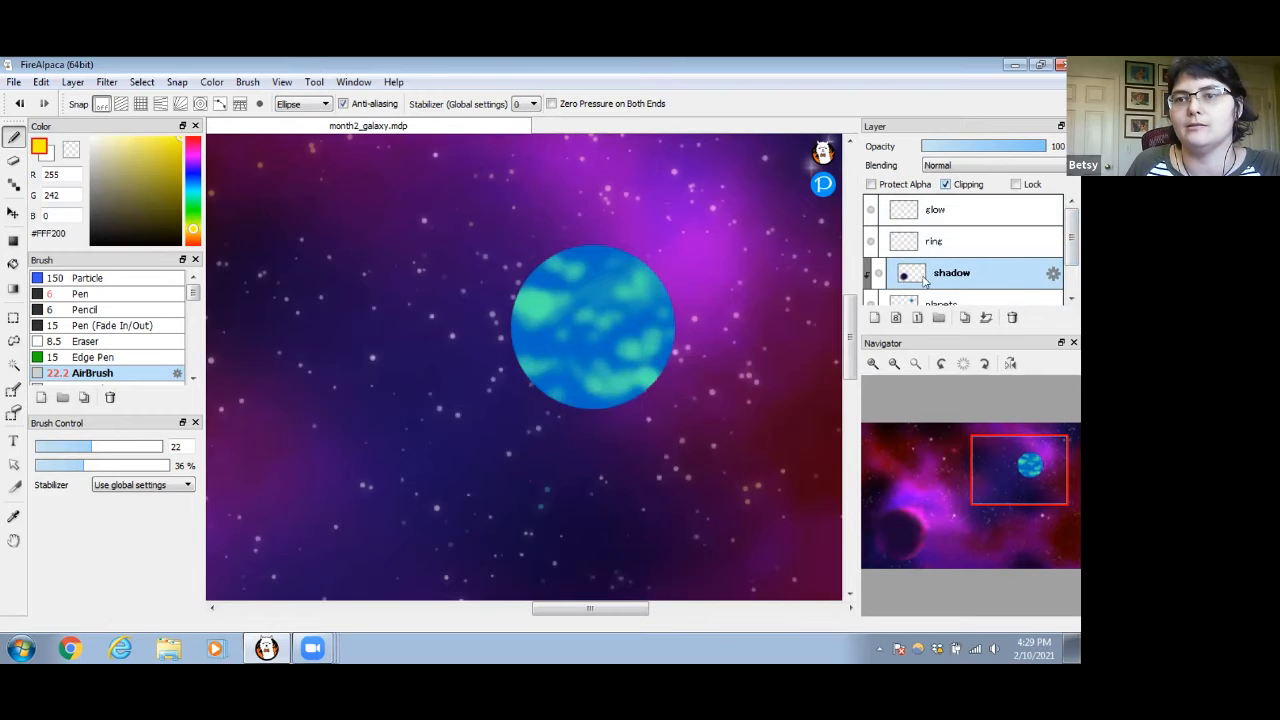
Draw a wide, flat yellow ellipse across the blue planet on the ring layer with the size 6 Pen, and centre it over the planet
left_click(943, 242)
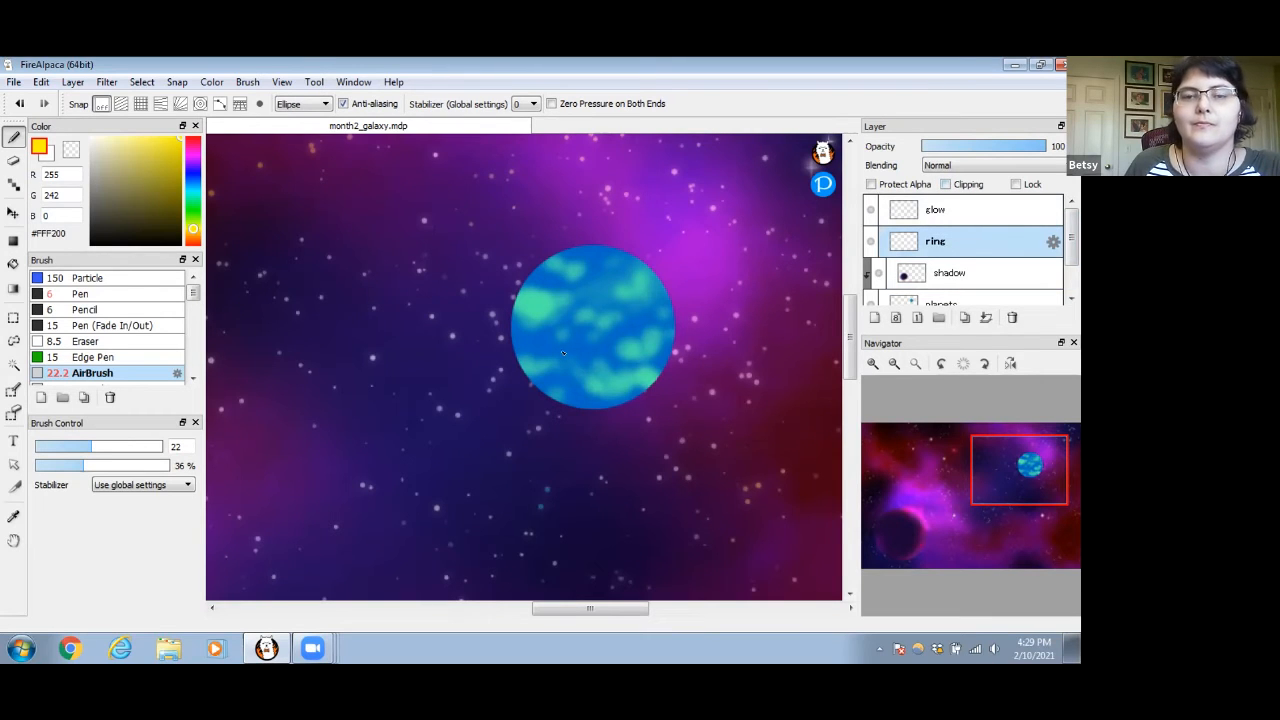
left_click(87, 294)
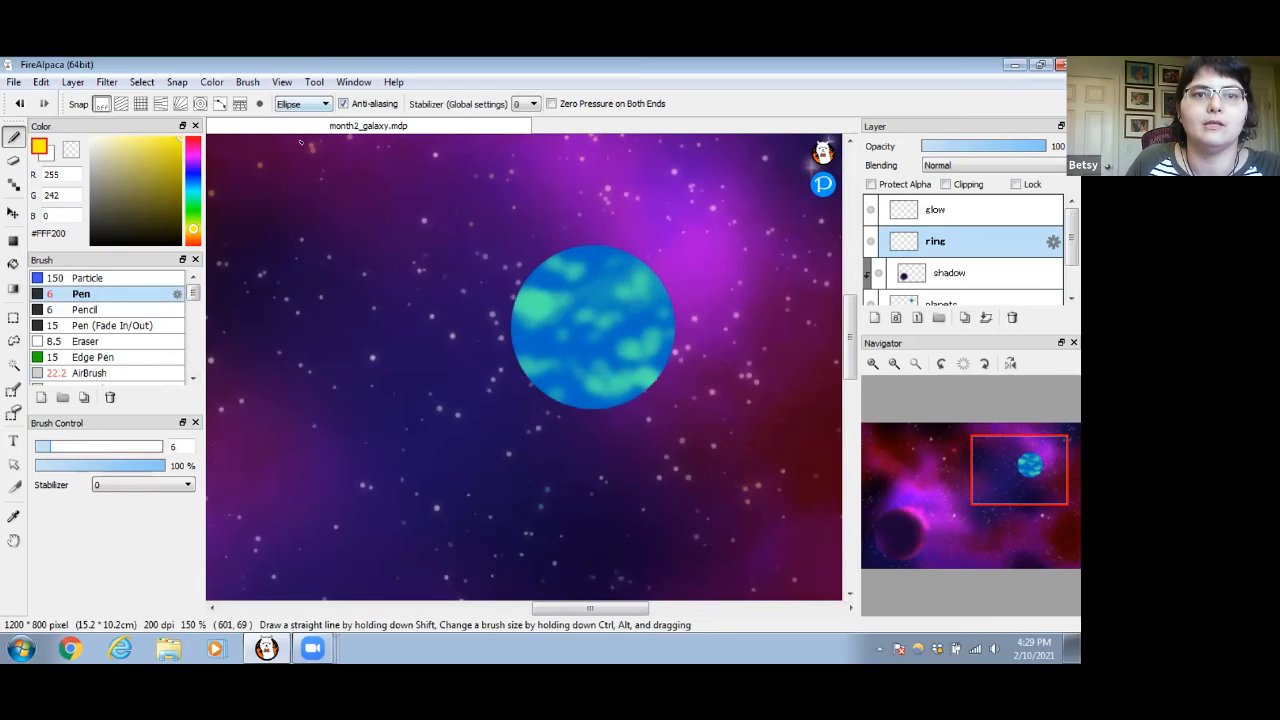
mouse_move(405, 276)
left_mouse_down()
mouse_move(742, 318)
mouse_move(746, 341)
left_mouse_up()
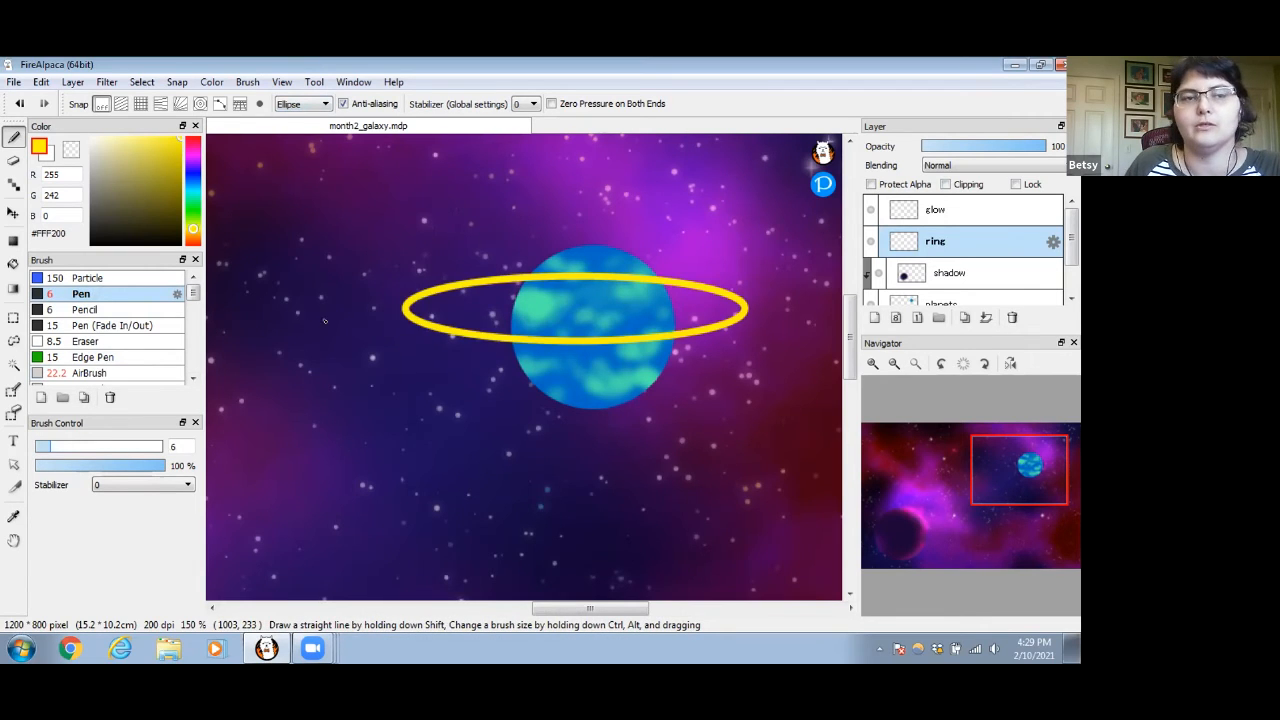
left_click(14, 213)
left_click_drag(603, 270, 694, 291)
left_click_drag(607, 220, 627, 281)
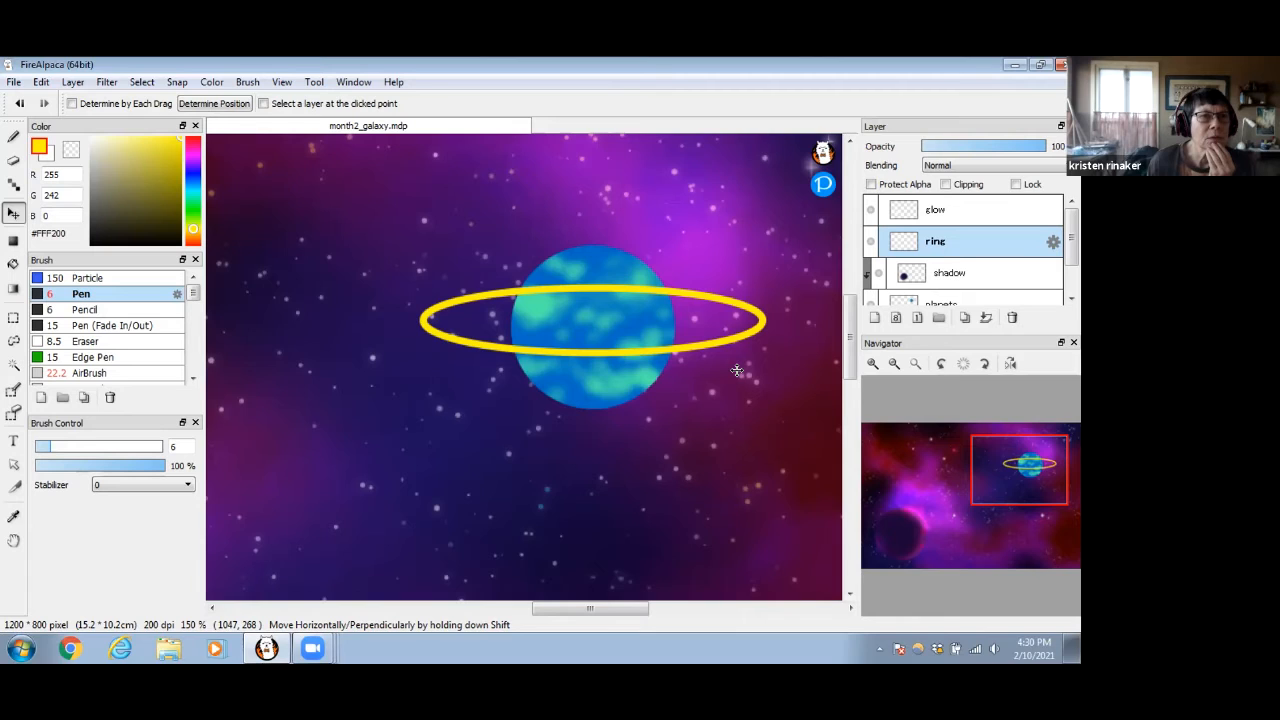
Nudge the yellow ring about 6 px right and 2 px down
left_click(870, 241)
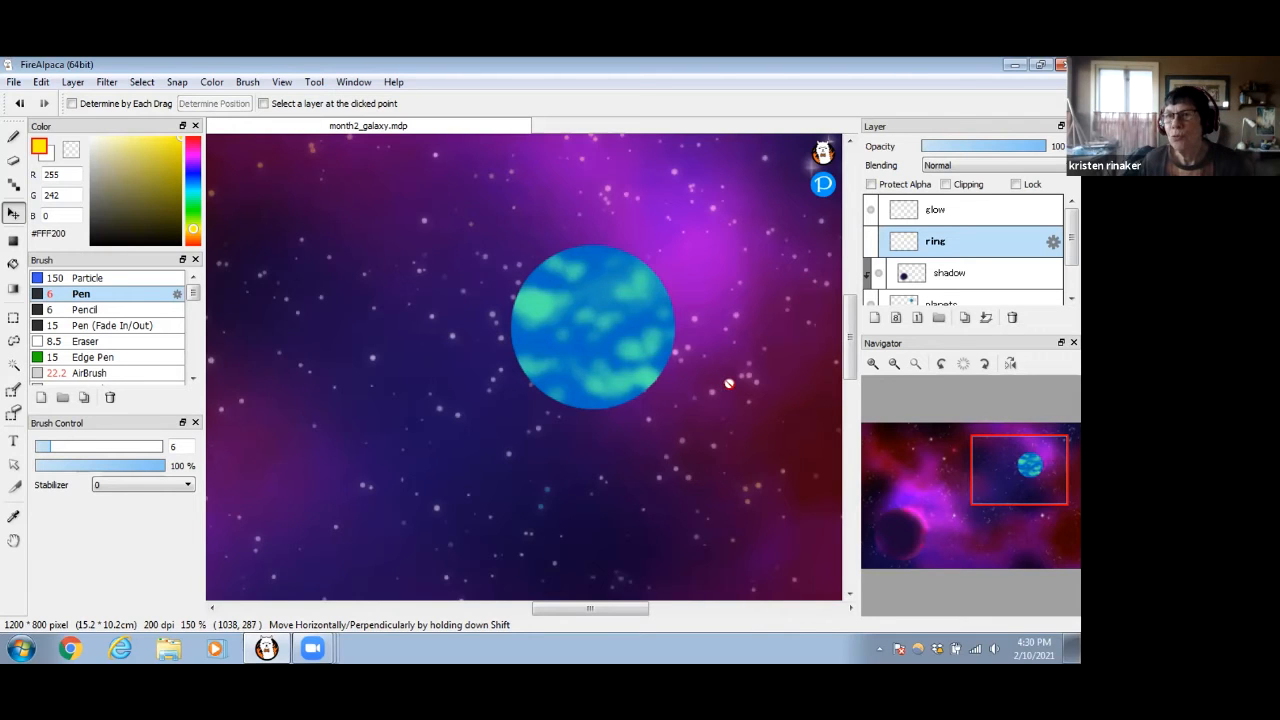
left_click(867, 245)
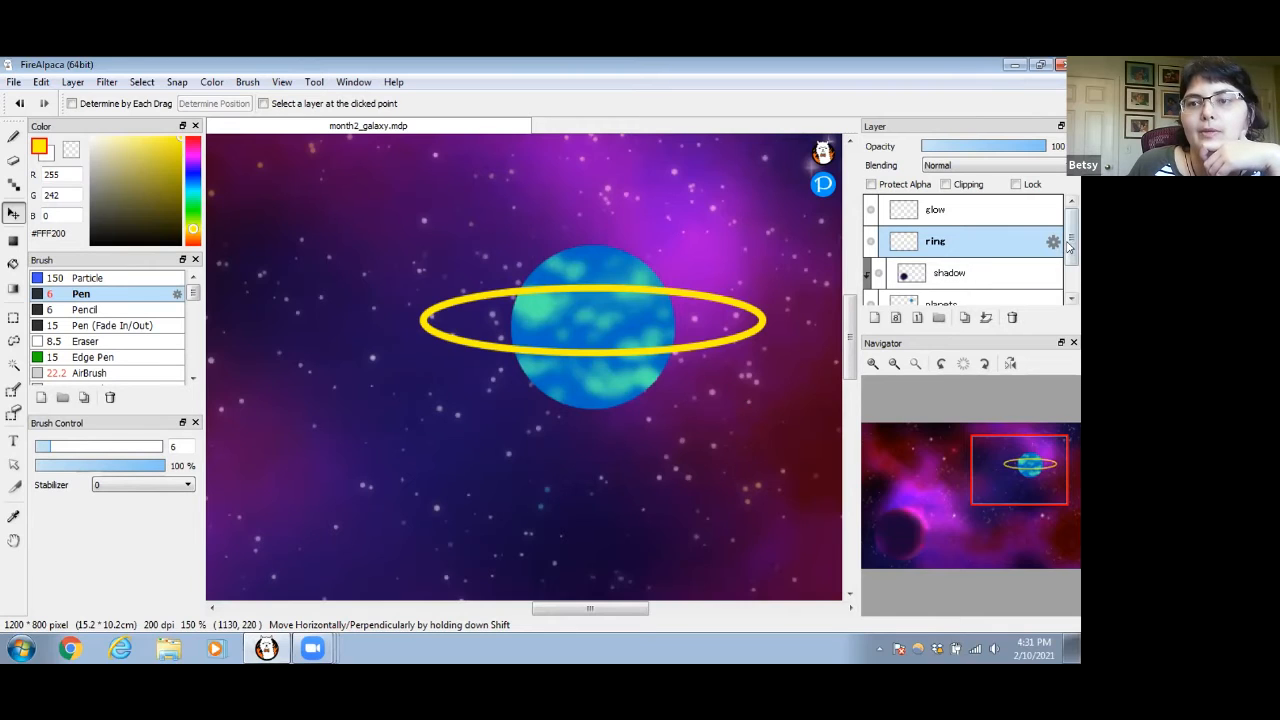
scroll(1040, 262, "down", 1)
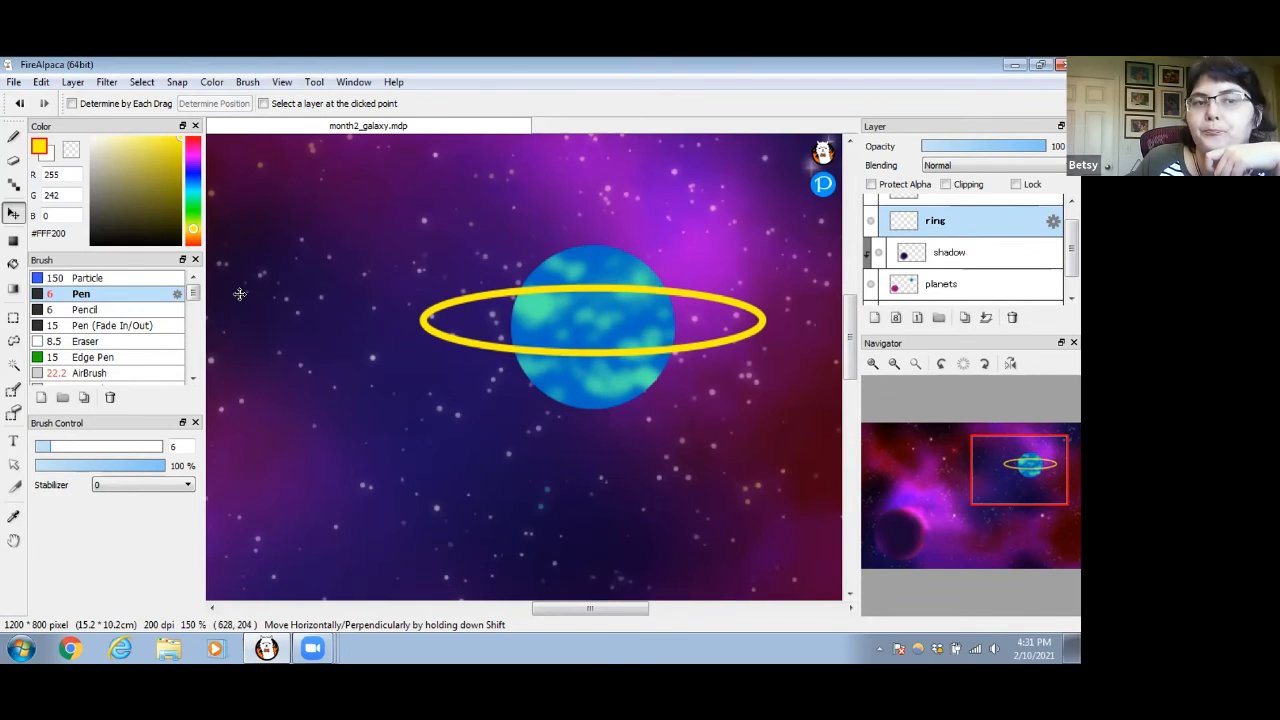
left_click(12, 137)
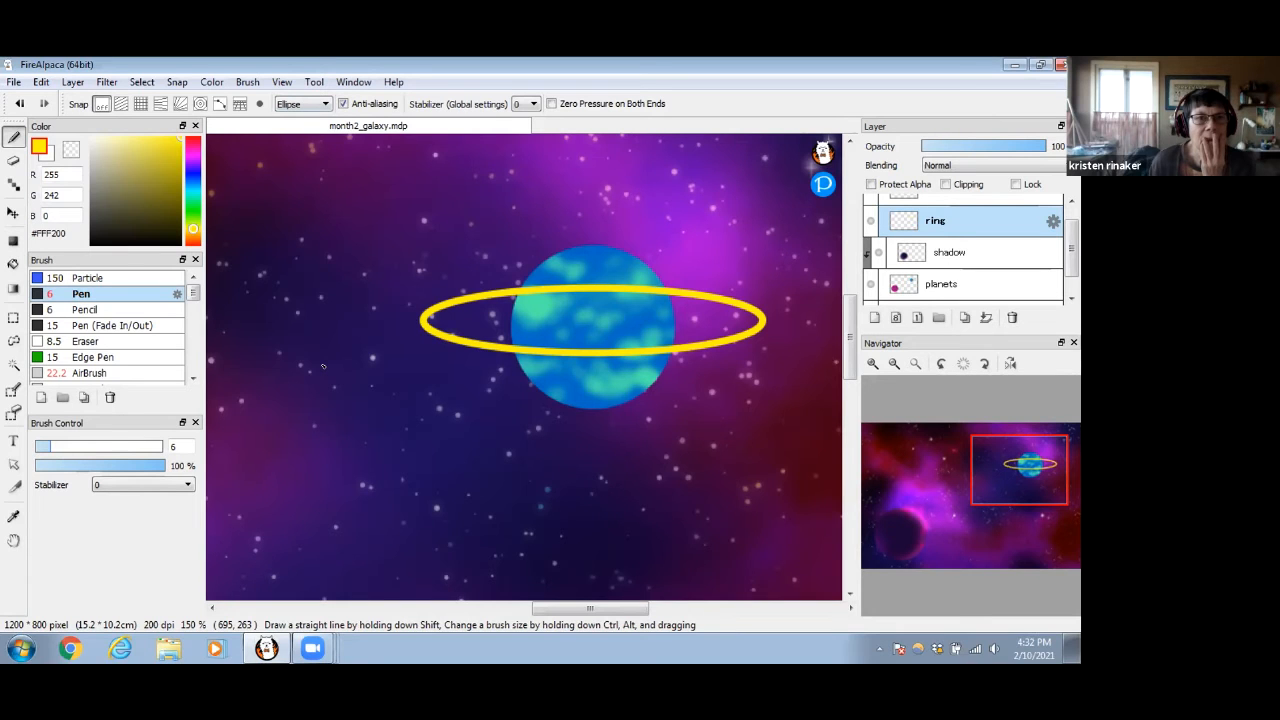
left_click(13, 212)
mouse_move(687, 340)
left_mouse_down()
mouse_move(657, 340)
mouse_move(693, 342)
left_mouse_up()
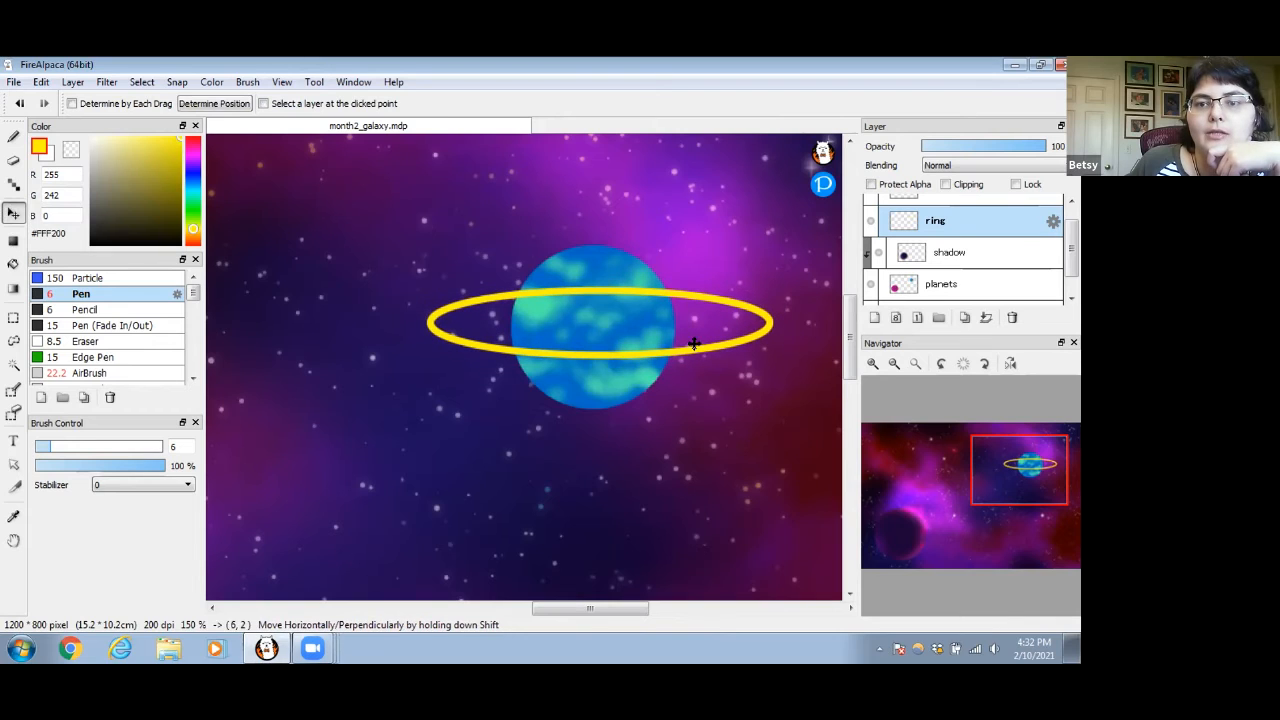
Duplicate the ring layer and scale the copy down with Transform so that it fits inside the outer ring
left_click(965, 318)
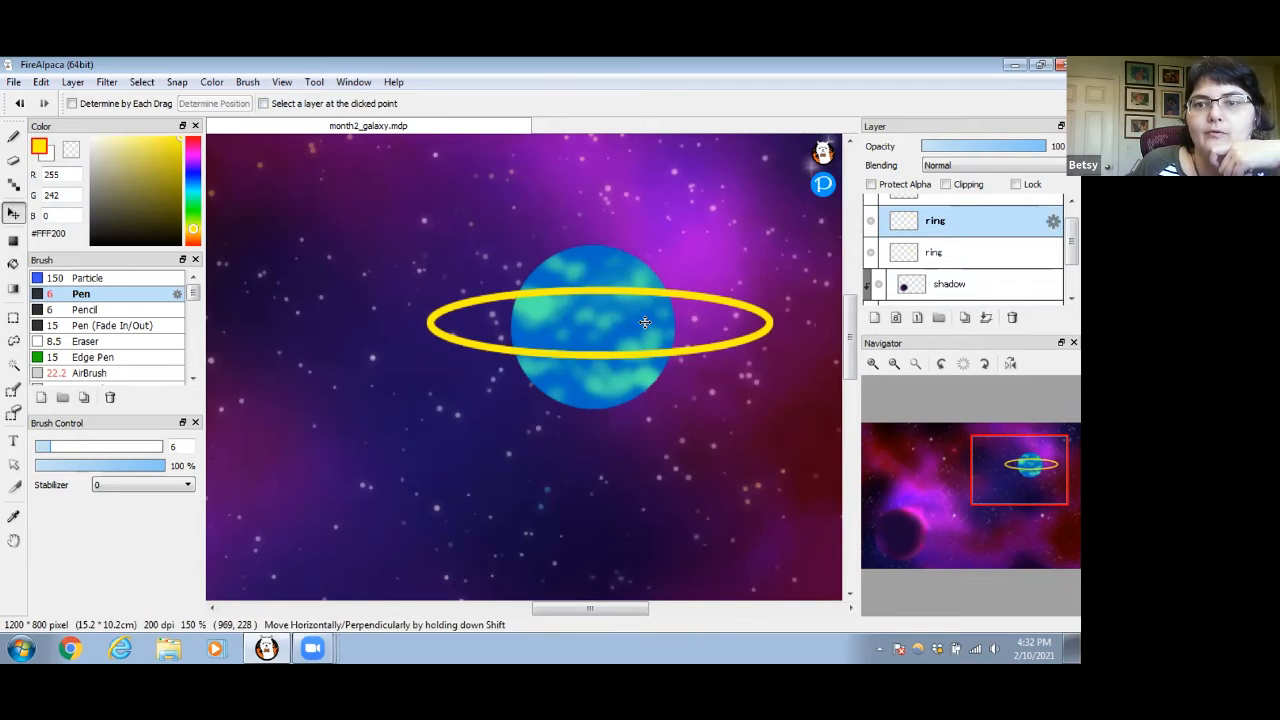
left_click_drag(643, 322, 646, 306)
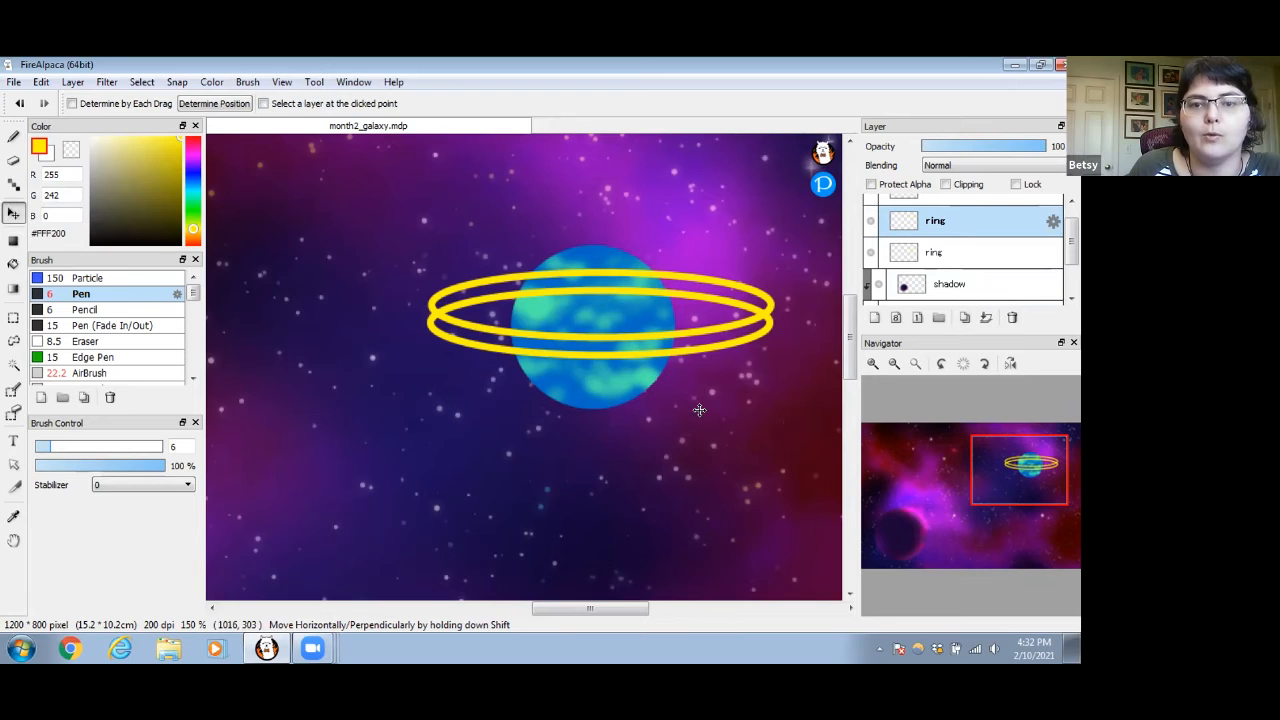
key("ctrl")
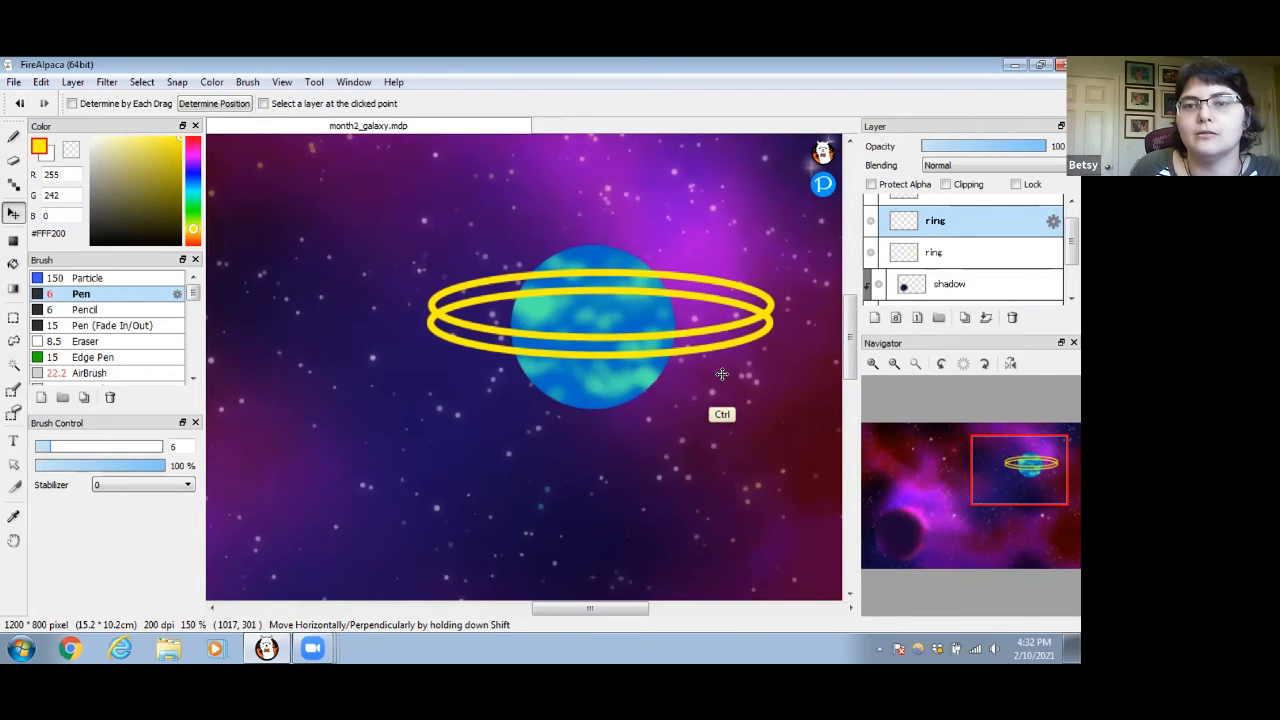
key("ctrl+t")
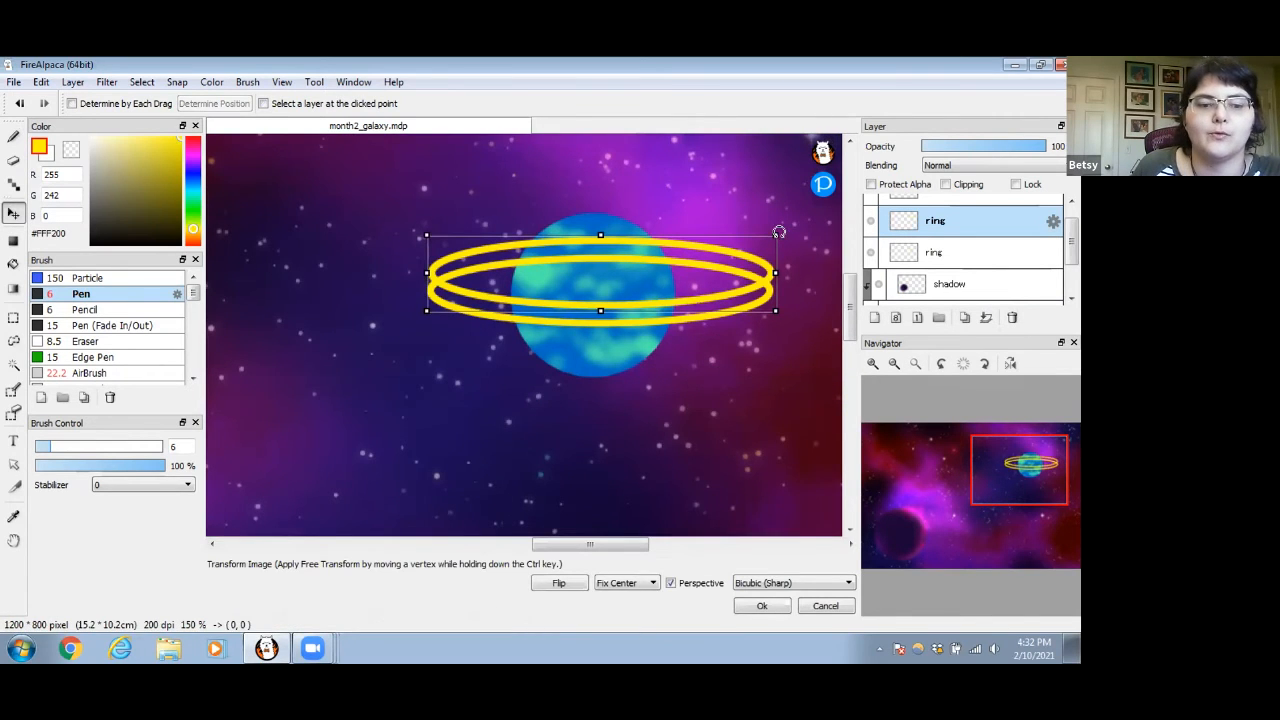
left_click_drag(771, 232, 743, 241)
mouse_move(711, 282)
left_mouse_down()
mouse_move(709, 298)
mouse_move(727, 260)
mouse_move(694, 296)
left_mouse_up()
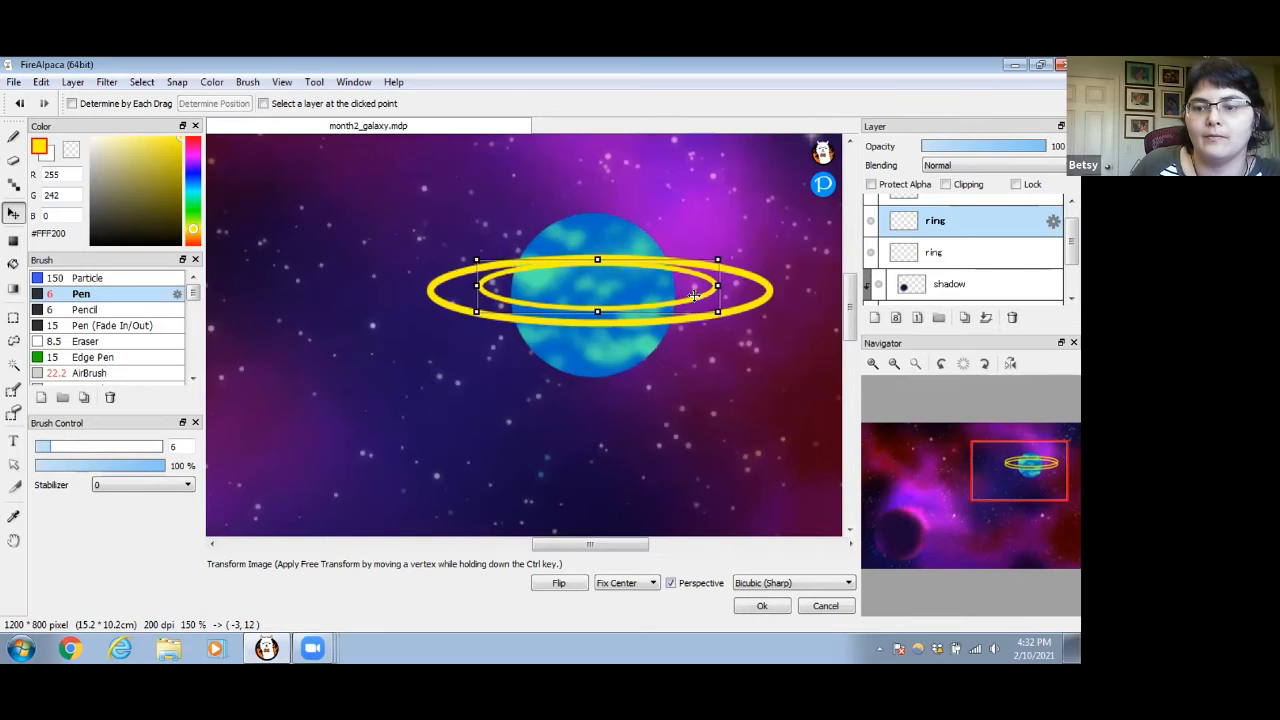
key("Return")
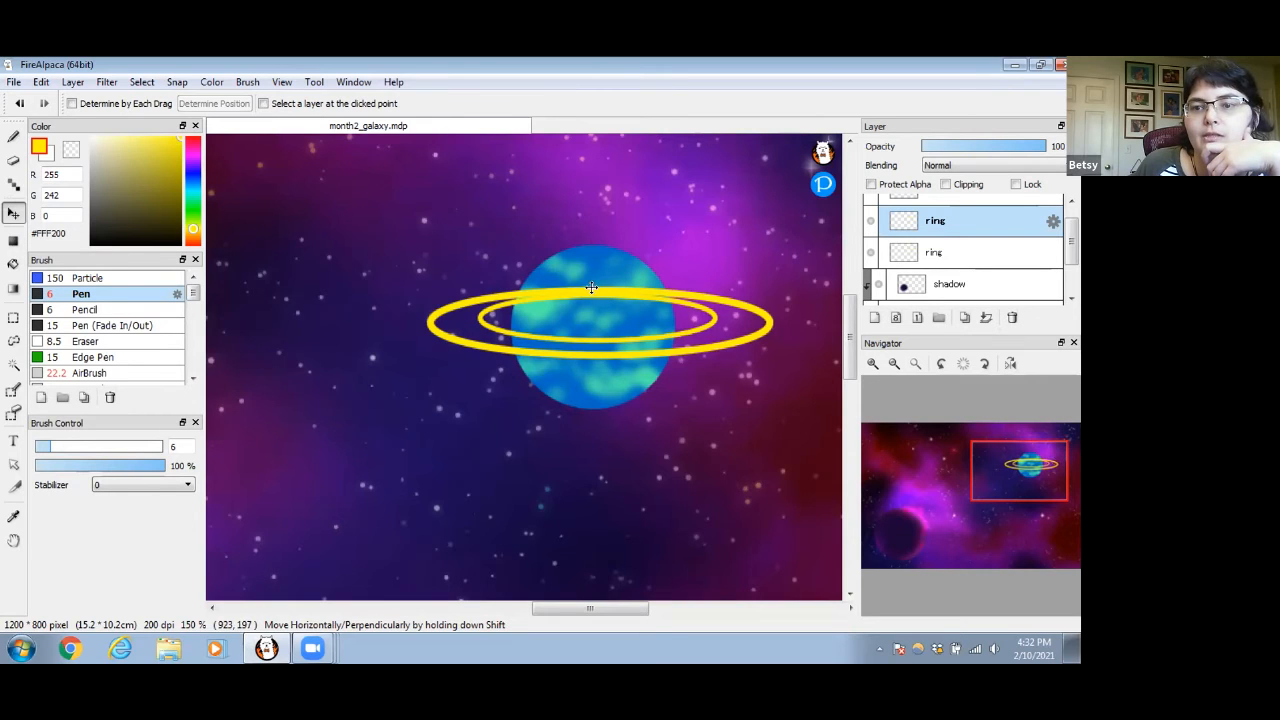
Reposition the smaller ellipse so it sits centred inside the outer ring with a narrow gap along the upper edge
left_click_drag(623, 331, 622, 335)
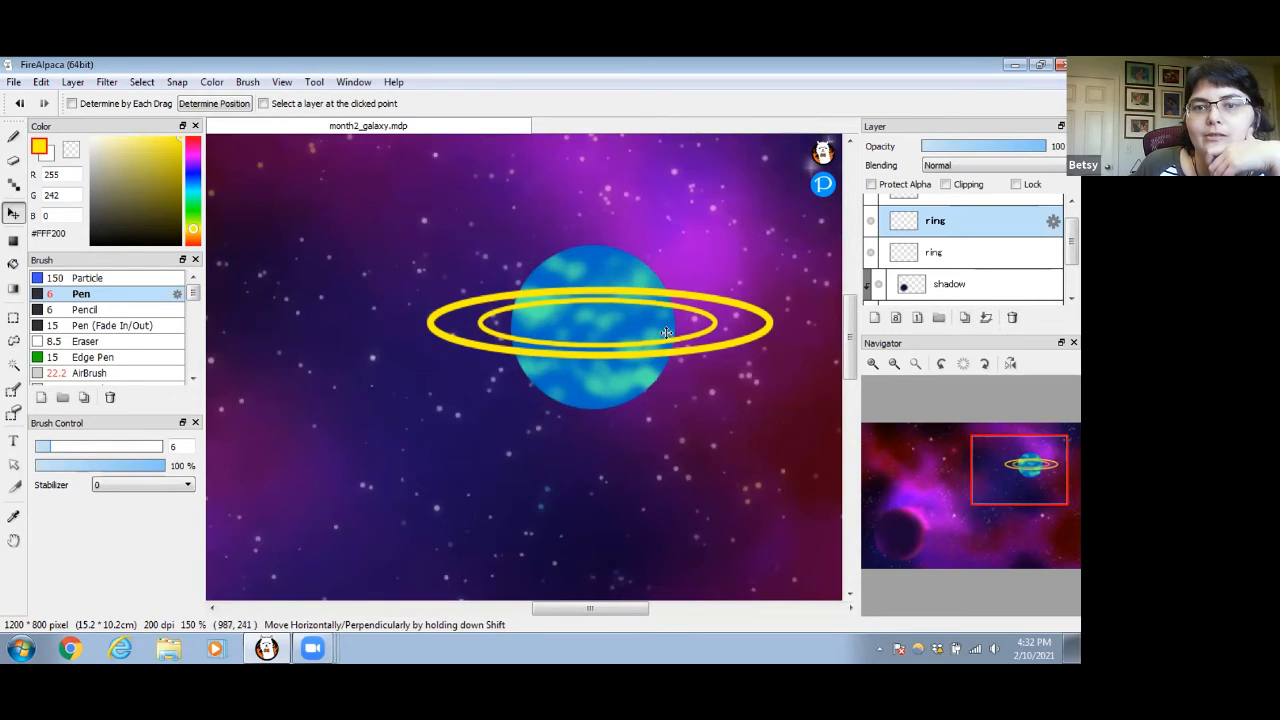
left_click_drag(656, 335, 658, 336)
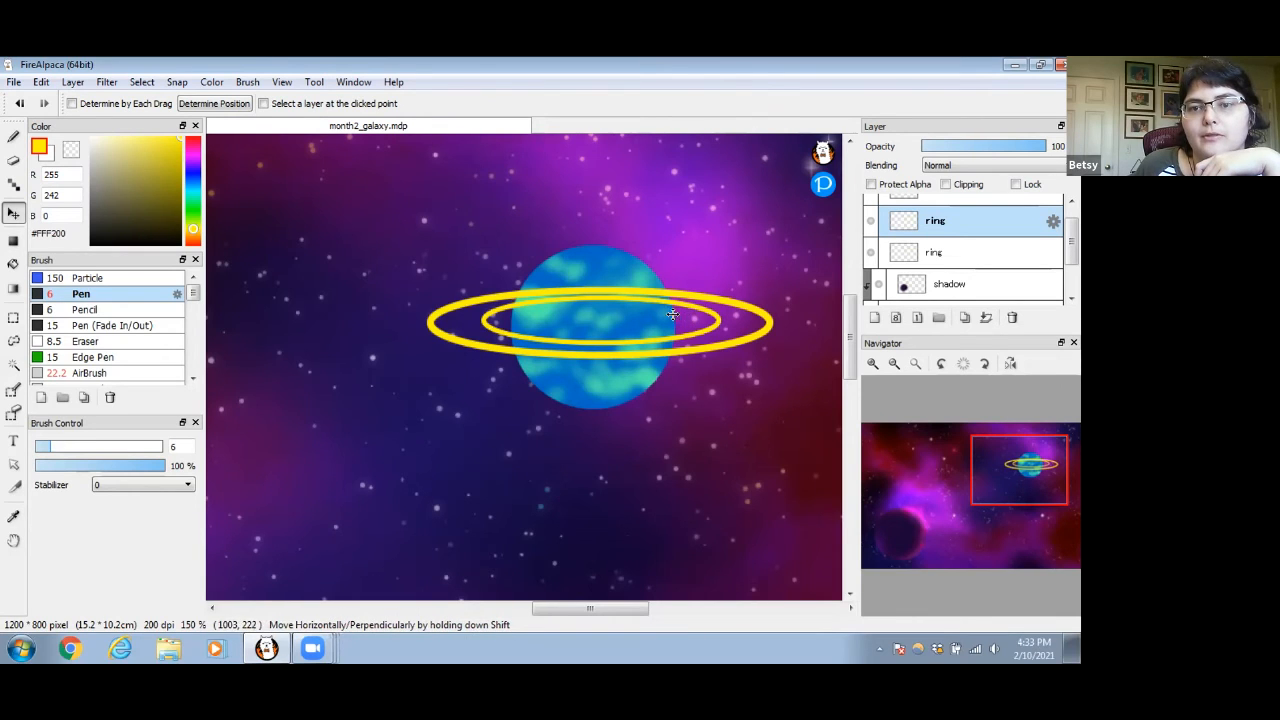
left_click_drag(658, 313, 706, 314)
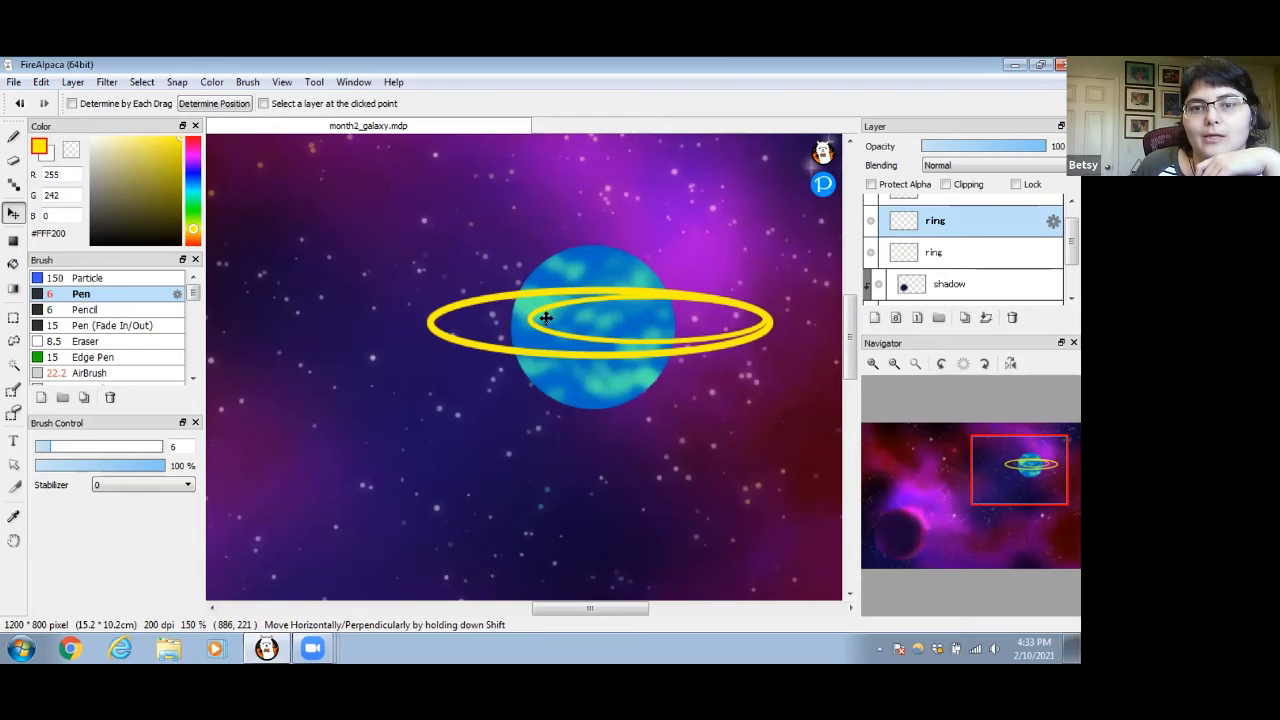
left_click_drag(600, 317, 555, 318)
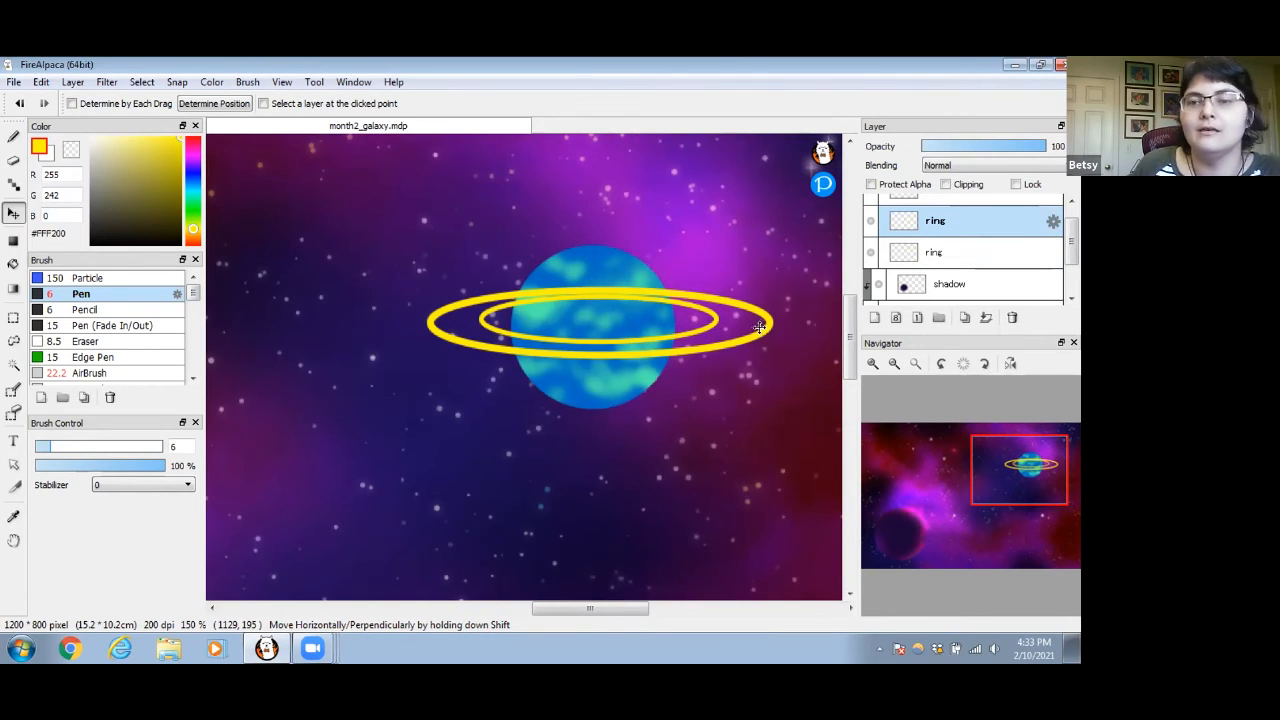
Merge the inner ellipse layer down into the ring layer below and nudge the combined ring slightly left
left_click(984, 318)
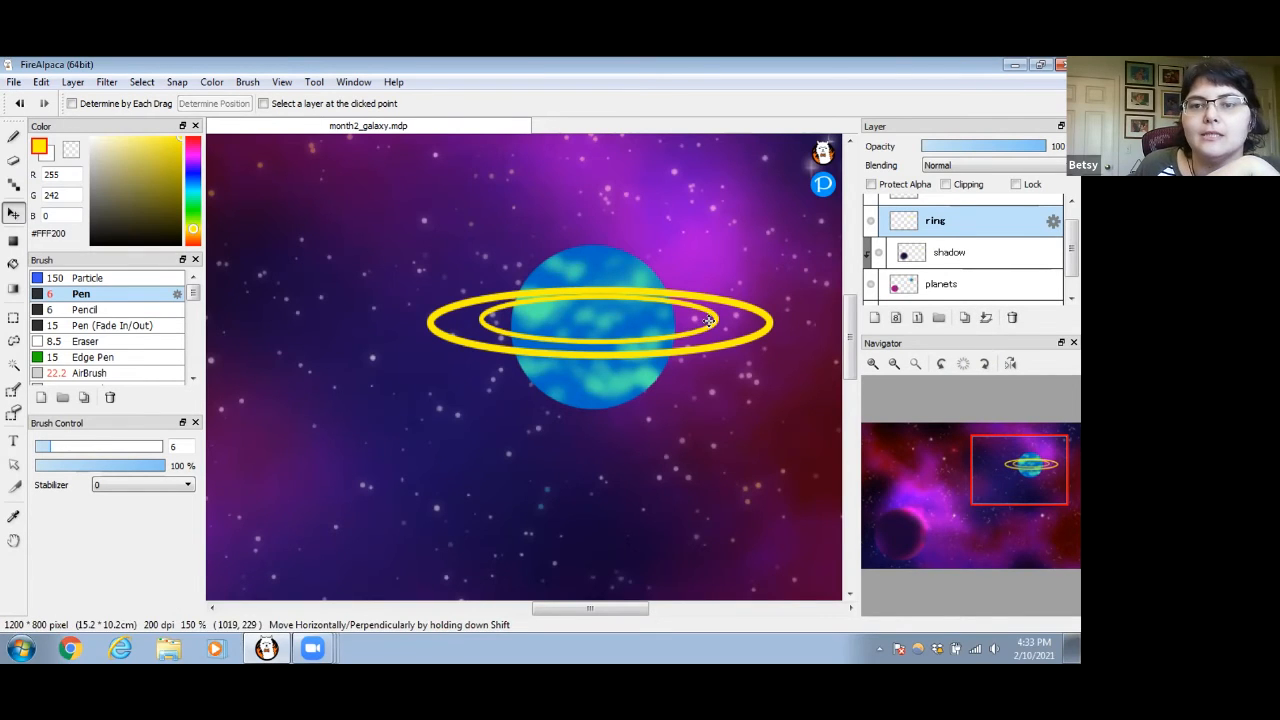
mouse_move(707, 320)
left_mouse_down()
mouse_move(685, 296)
mouse_move(720, 261)
mouse_move(698, 328)
mouse_move(666, 262)
mouse_move(705, 324)
left_mouse_up()
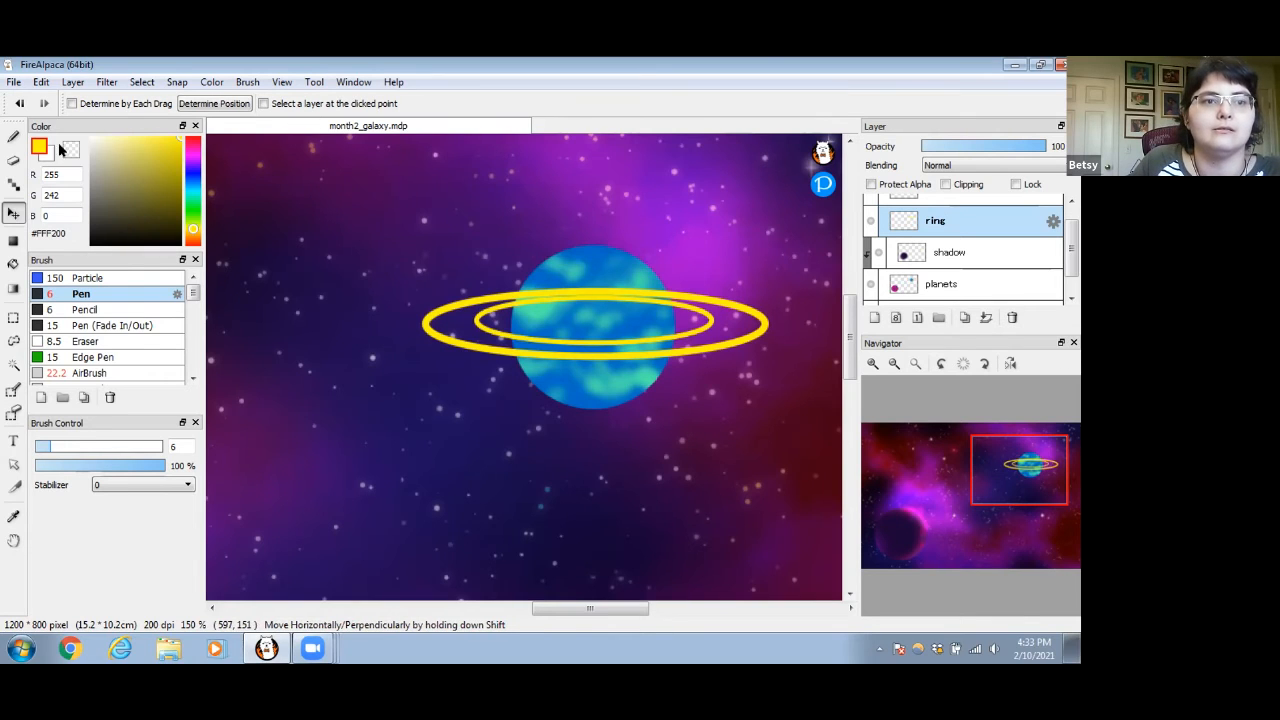
Fill the band between the two ellipses with yellow using the Bucket tool, with Reference set to Layer
left_click(13, 264)
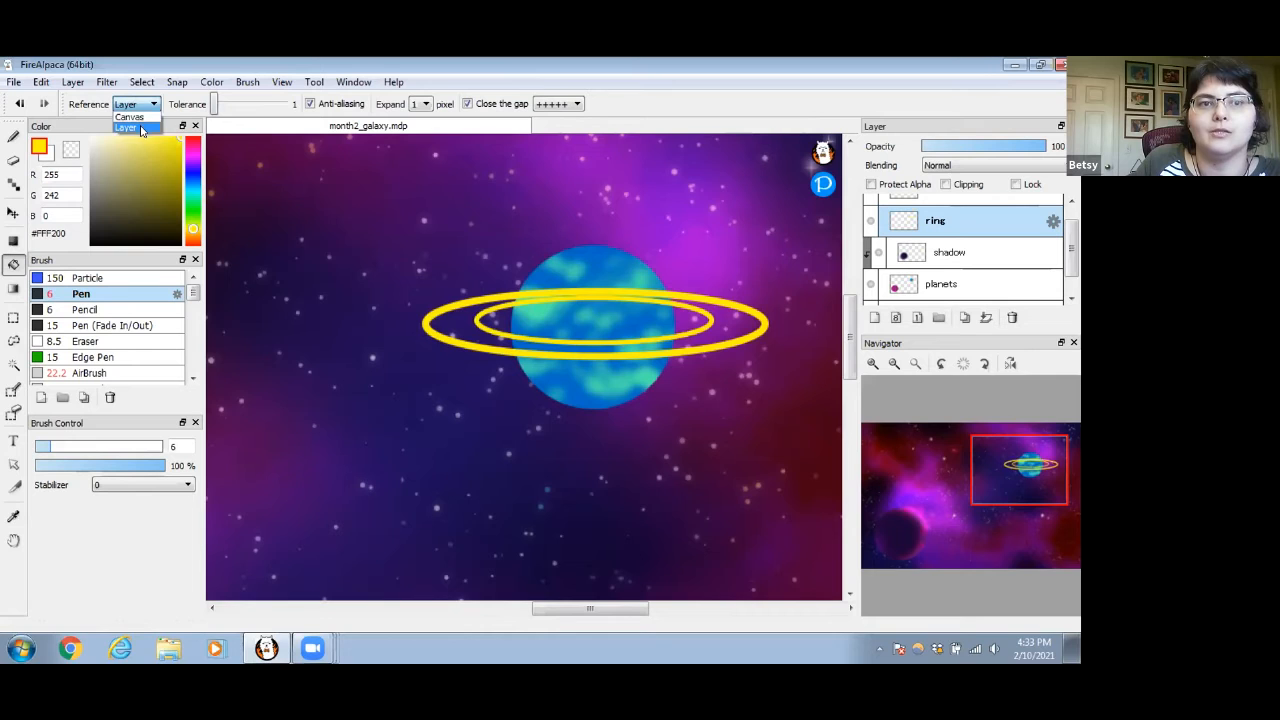
left_click(735, 317)
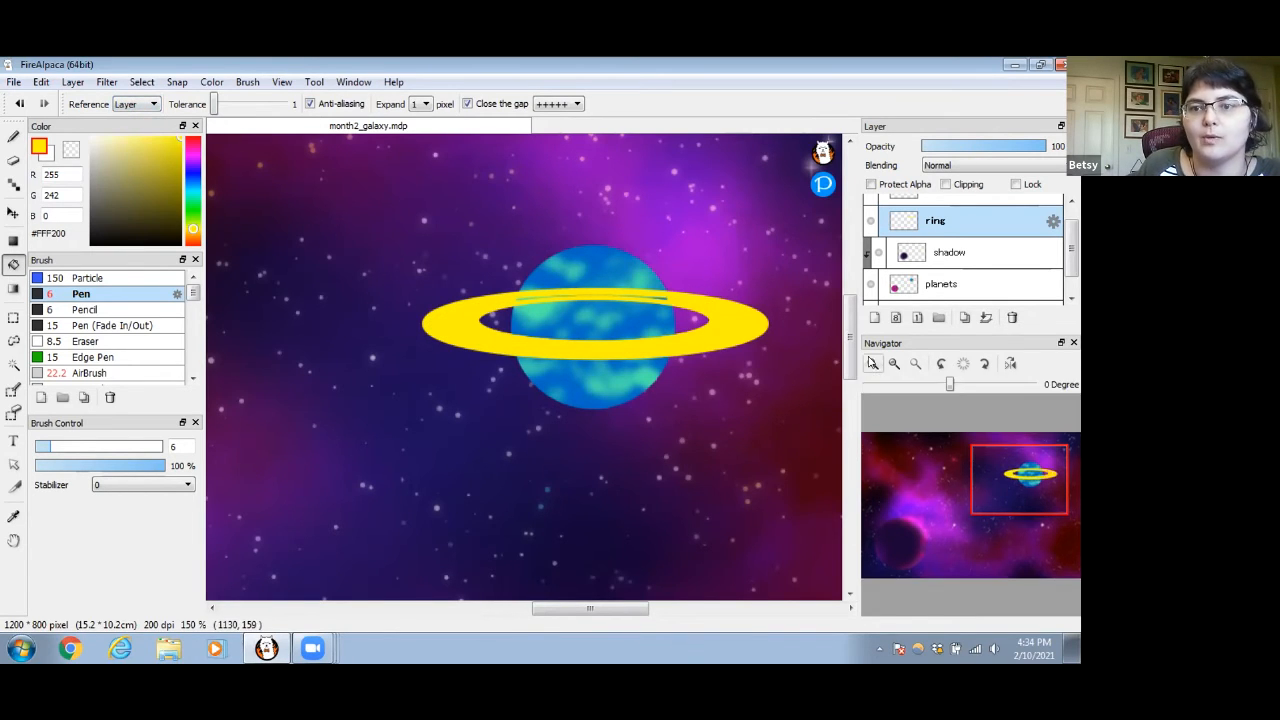
Switch back to the Pen and set its drawing shape to Freehand for touching up the unfilled gap in the ring's upper band
left_click(872, 363)
left_click(872, 363)
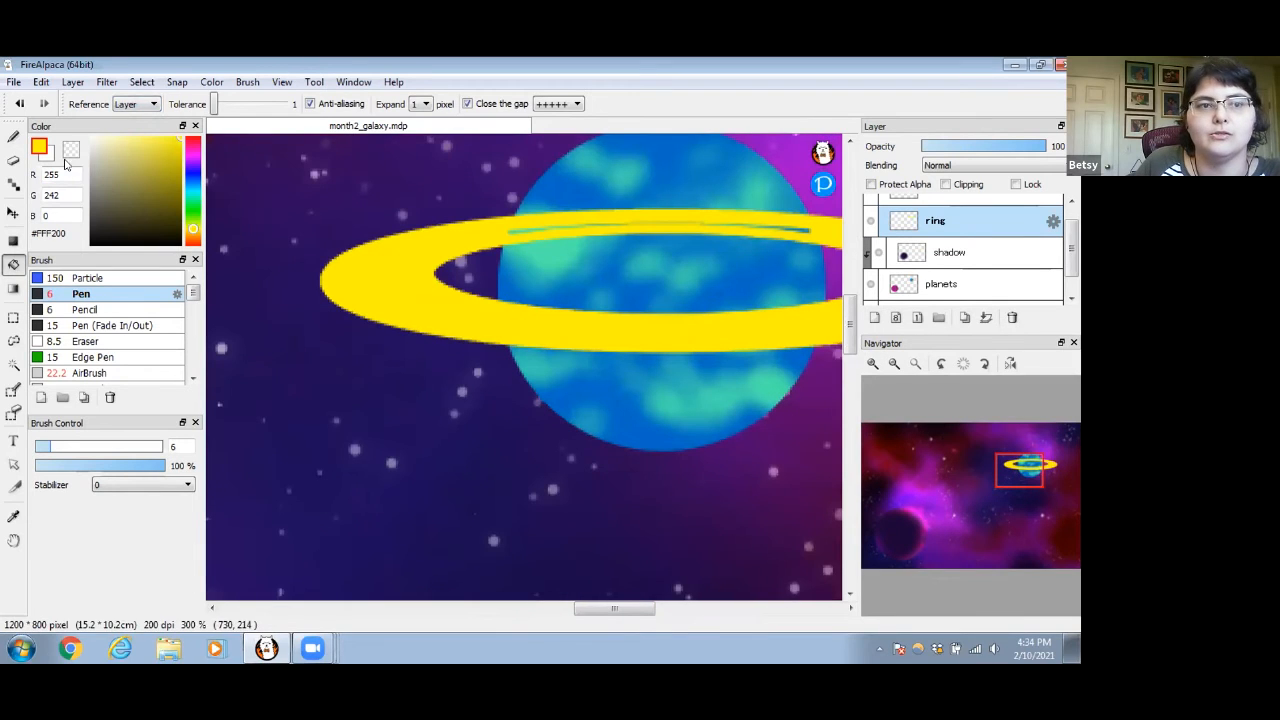
left_click(14, 136)
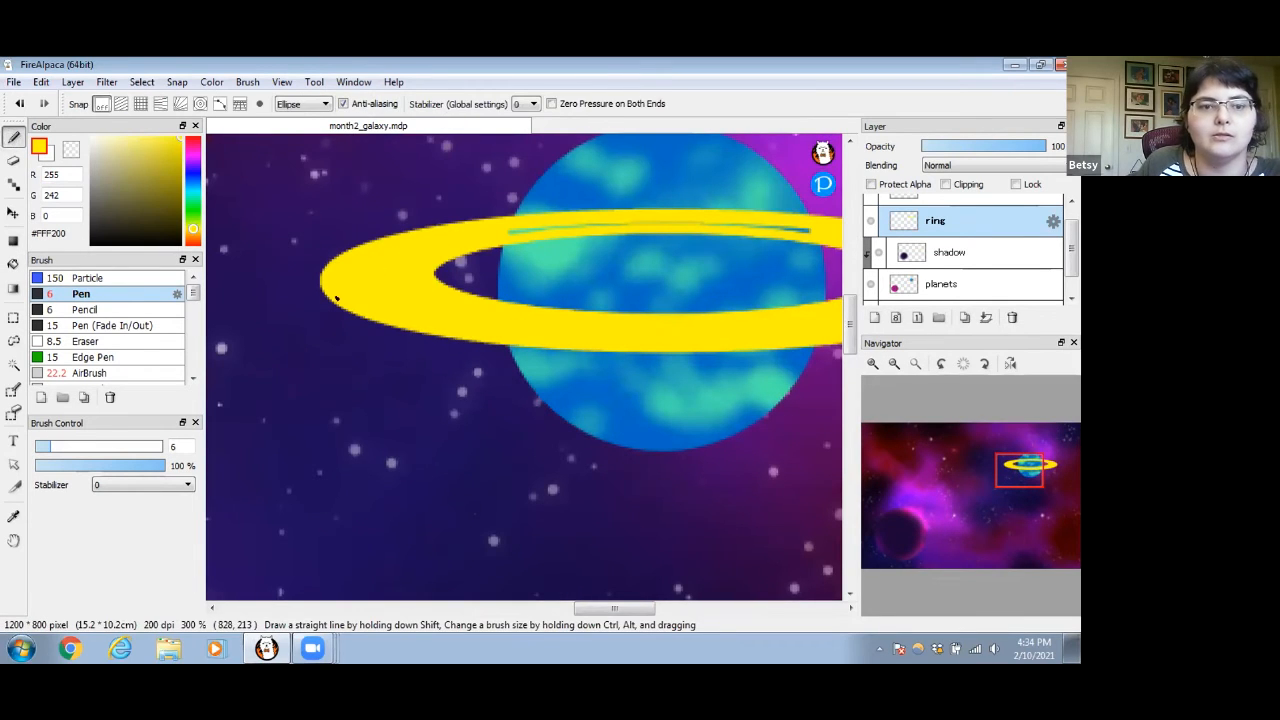
key("alt")
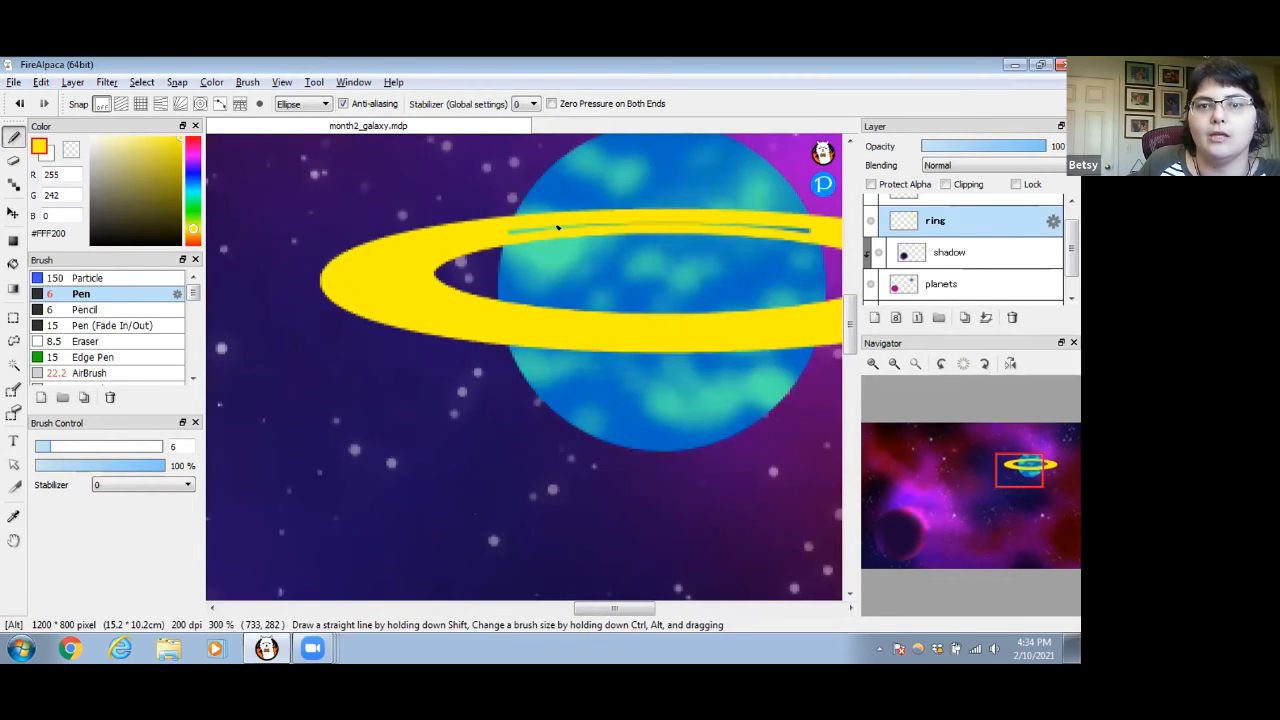
left_click(305, 104)
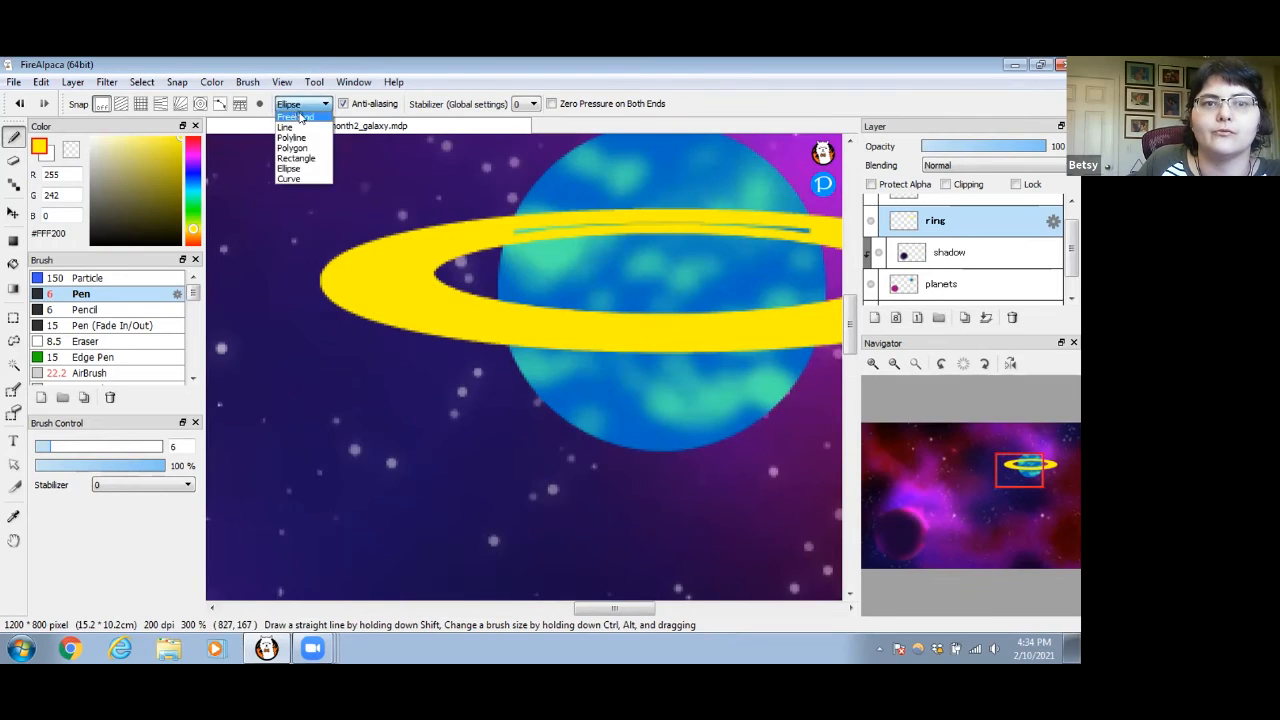
Try filling the thin gap in the ring's back edge with freehand yellow Pen strokes, and undo the strokes
left_click(300, 117)
mouse_move(590, 229)
left_mouse_down()
mouse_move(533, 228)
mouse_move(546, 226)
left_mouse_up()
left_click_drag(709, 224, 629, 219)
left_click_drag(758, 227, 712, 218)
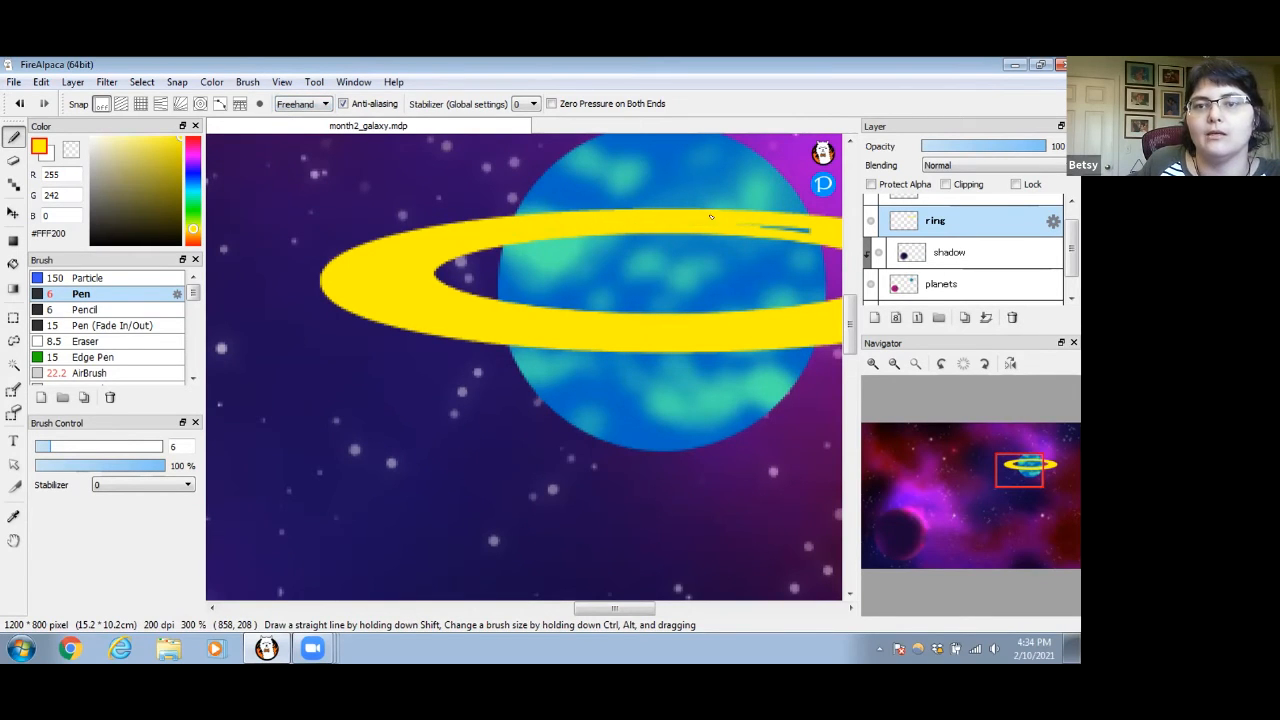
key("ctrl+z")
key("ctrl+z")
key("ctrl+z")
key("ctrl+z")
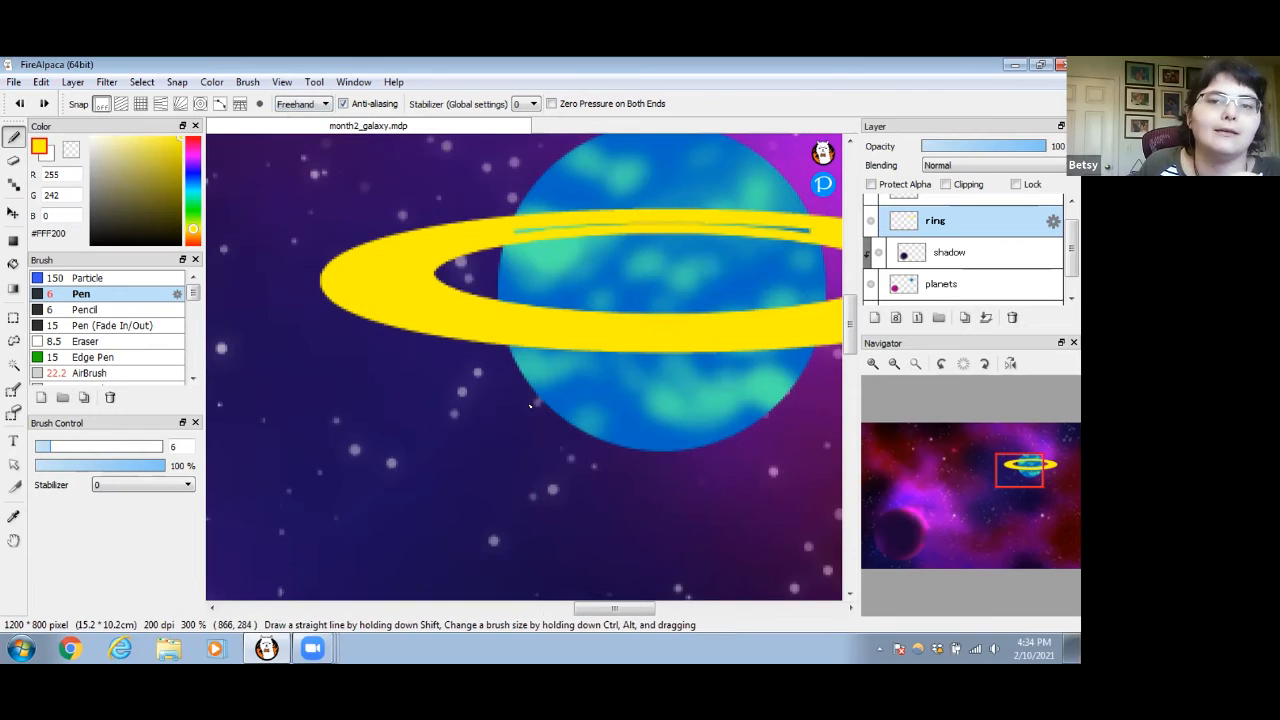
left_click_drag(614, 609, 634, 610)
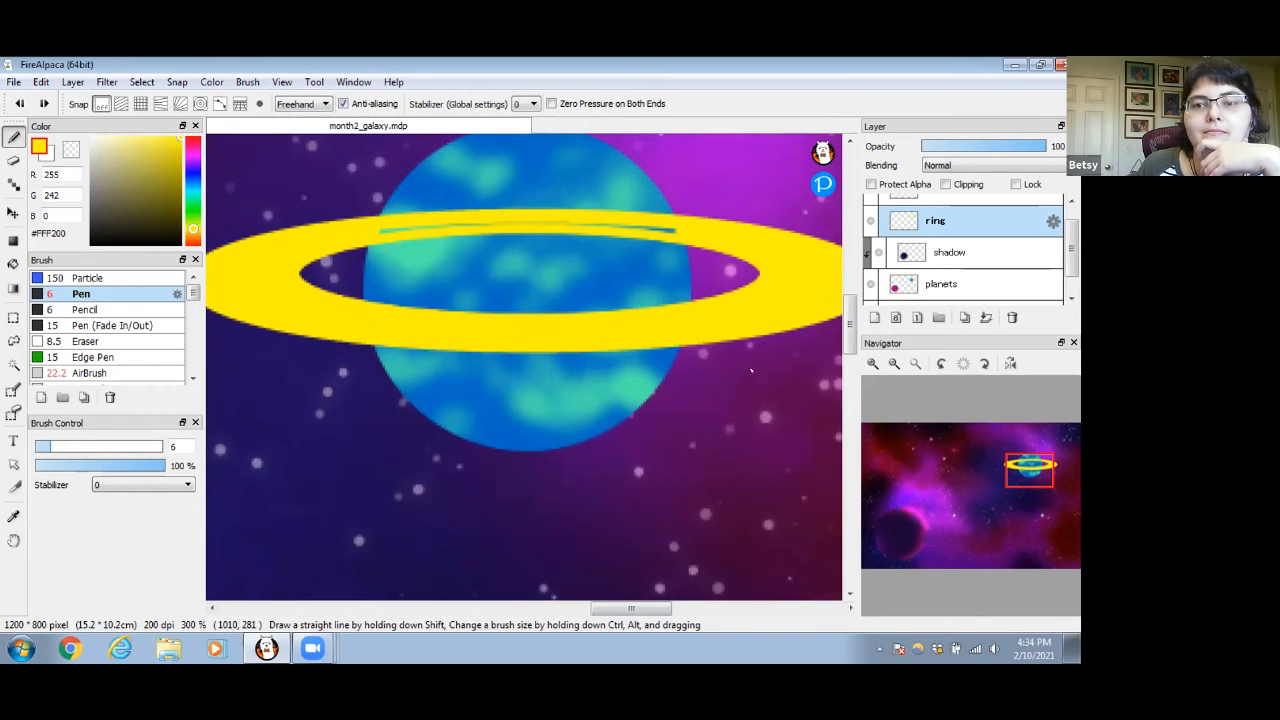
left_click(893, 363)
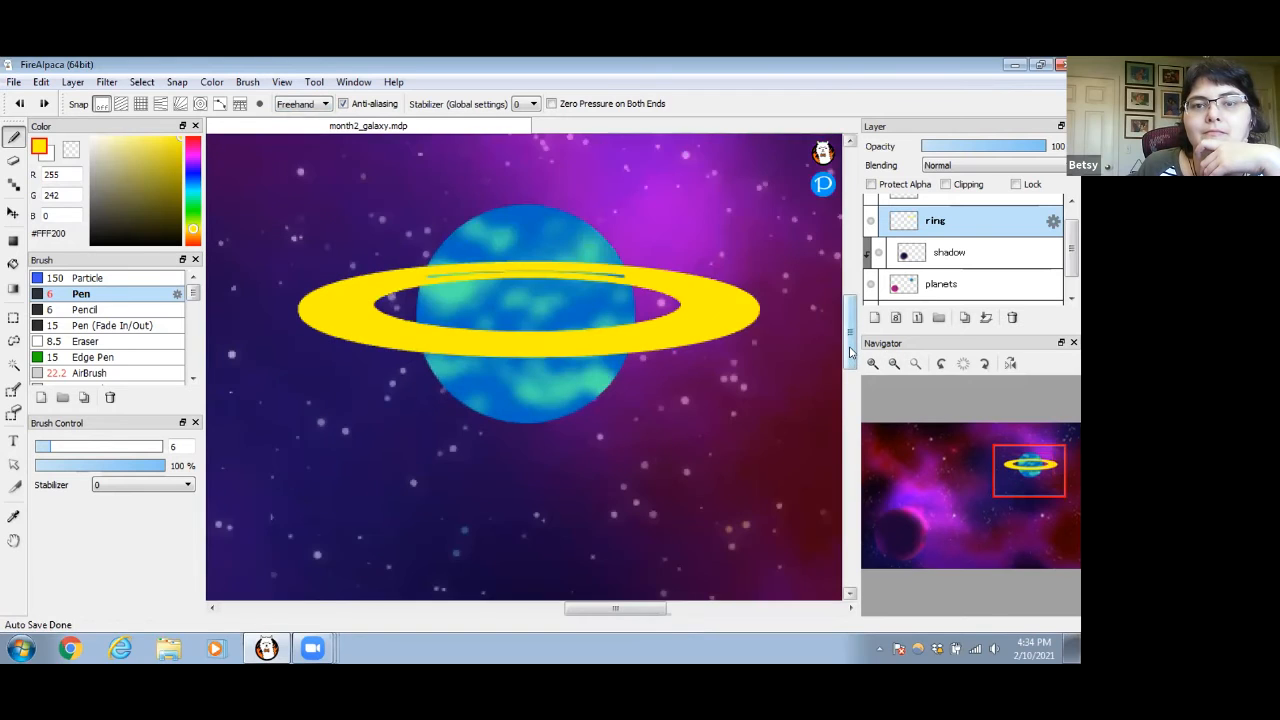
left_click_drag(853, 362, 853, 357)
left_click(872, 363)
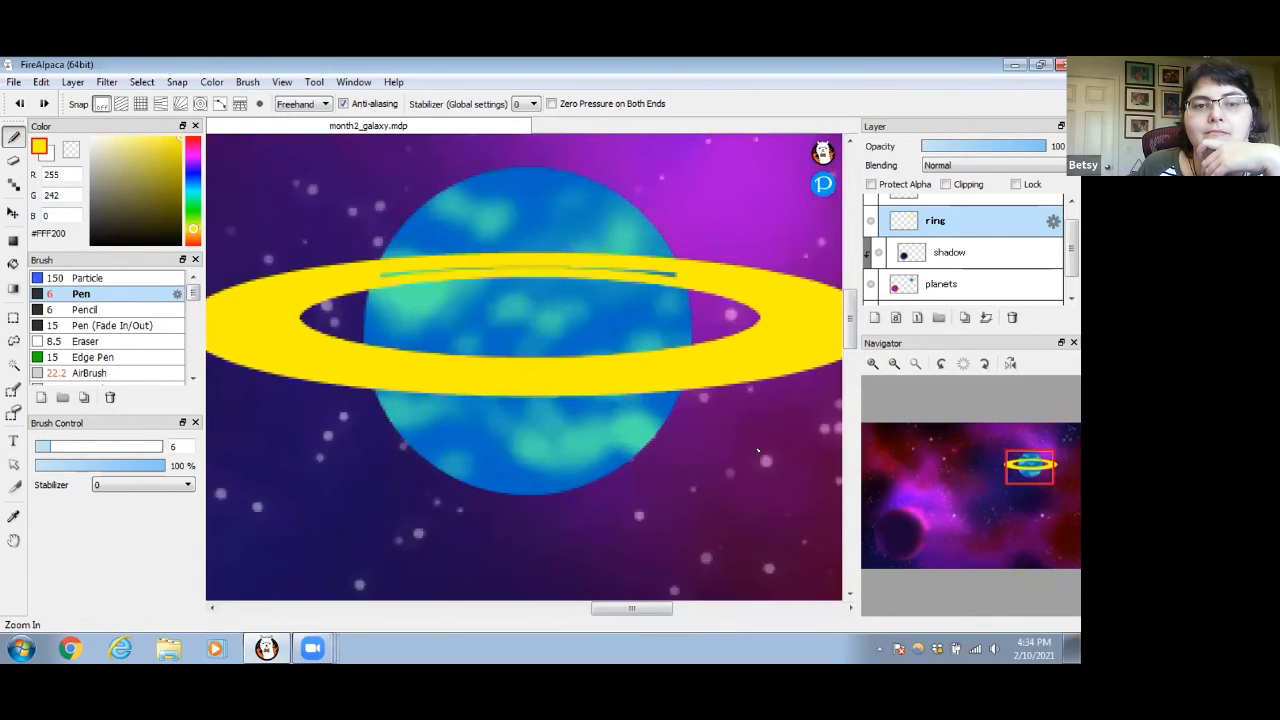
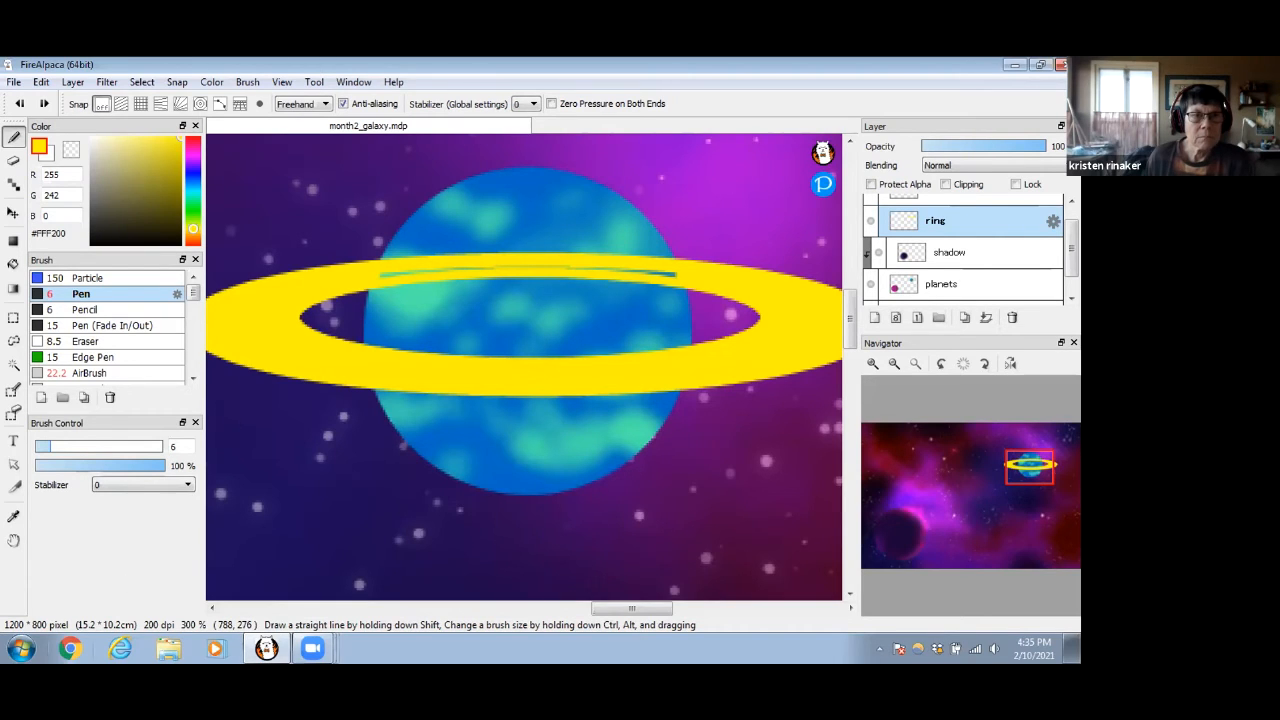
left_click(70, 648)
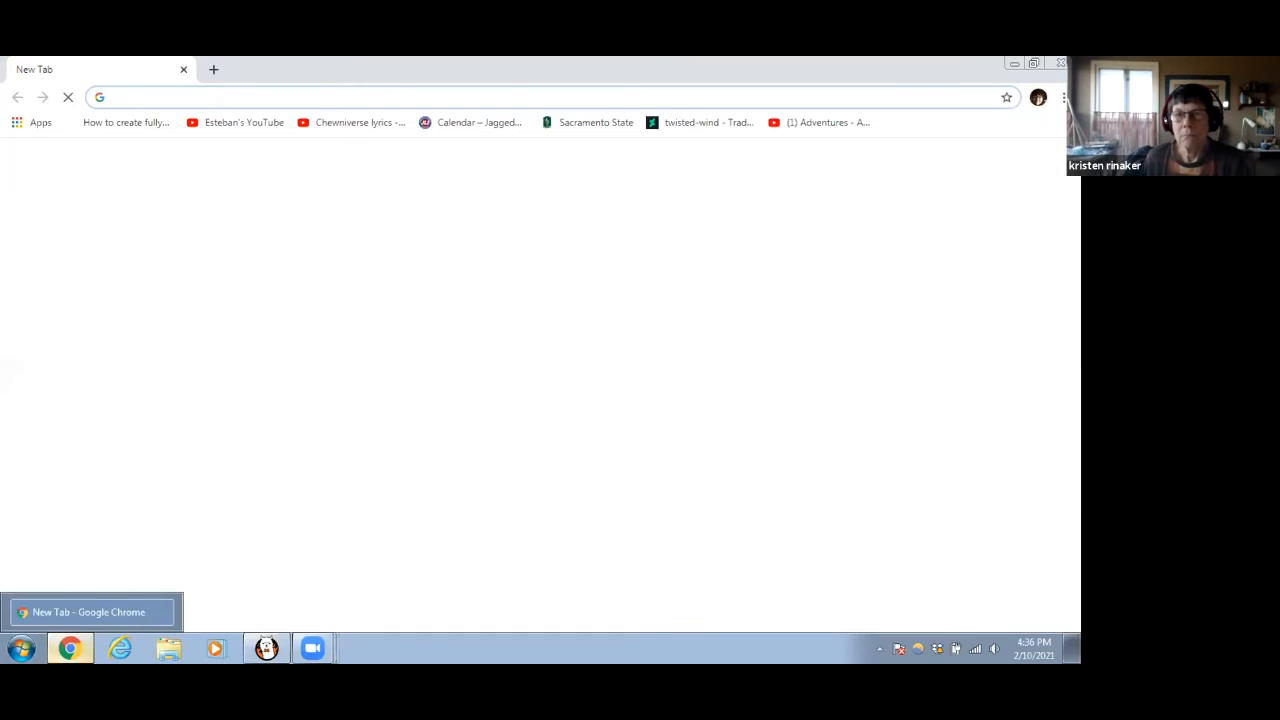
left_click(70, 648)
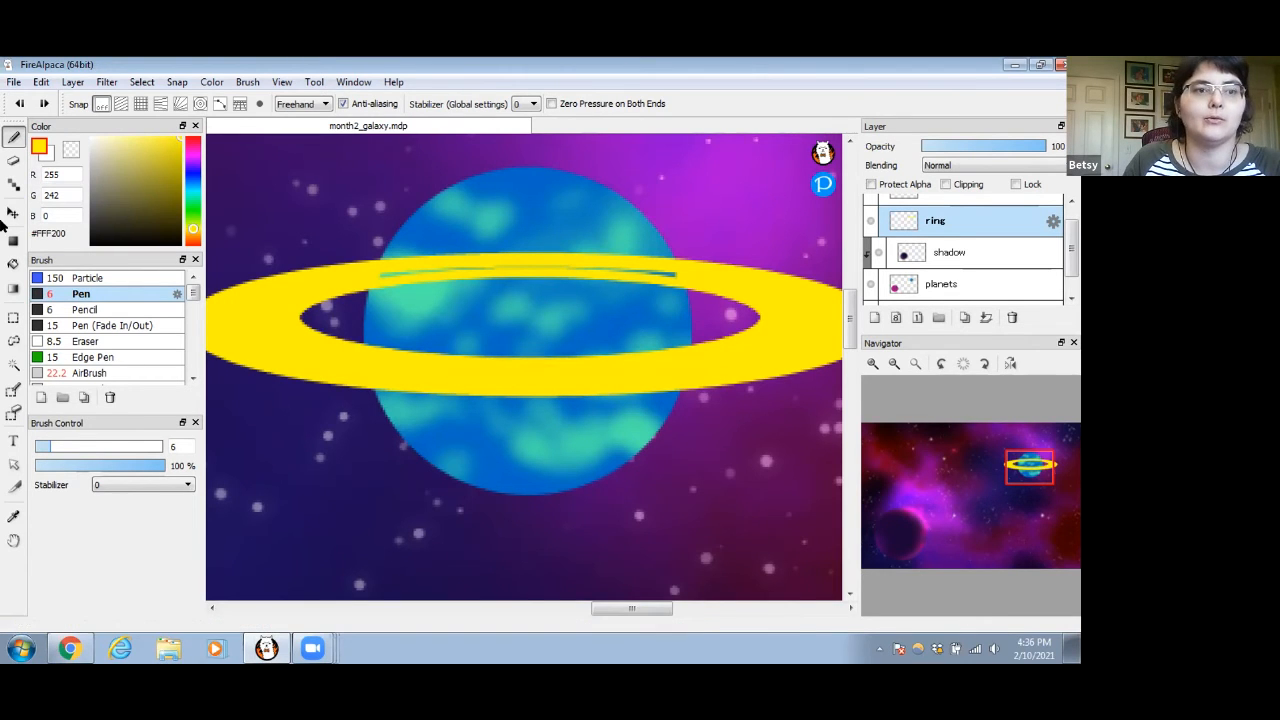
Switch to the Eraser and set its size to about 20
left_click(13, 160)
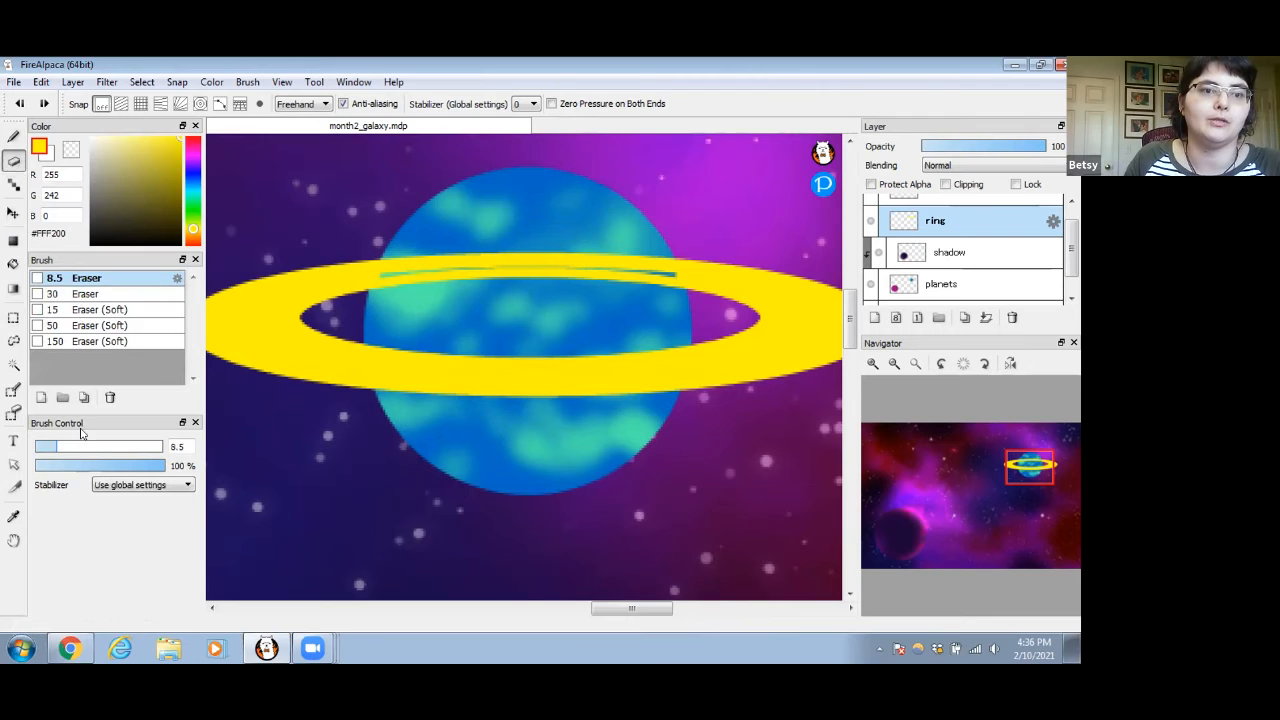
left_click_drag(57, 447, 89, 447)
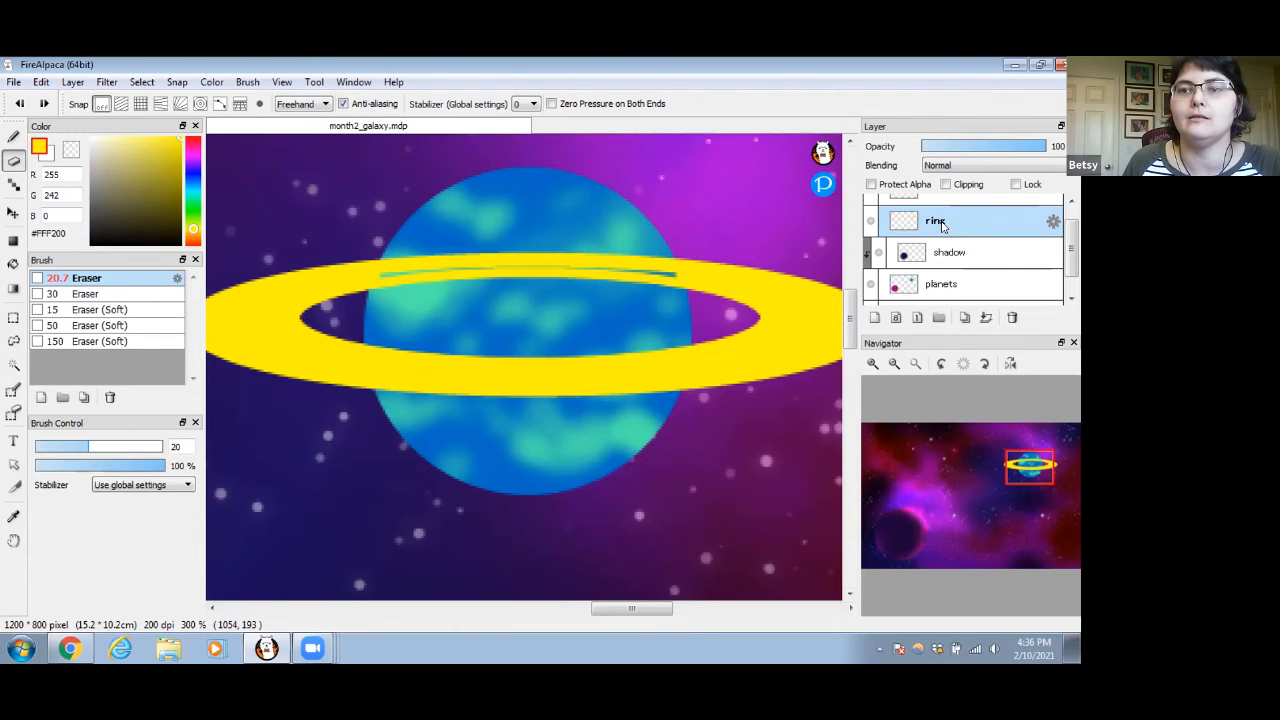
Try a Magic Wand selection on the blue planet with the planets layer active, Canvas reference and 0 pixel expansion
left_click(965, 285)
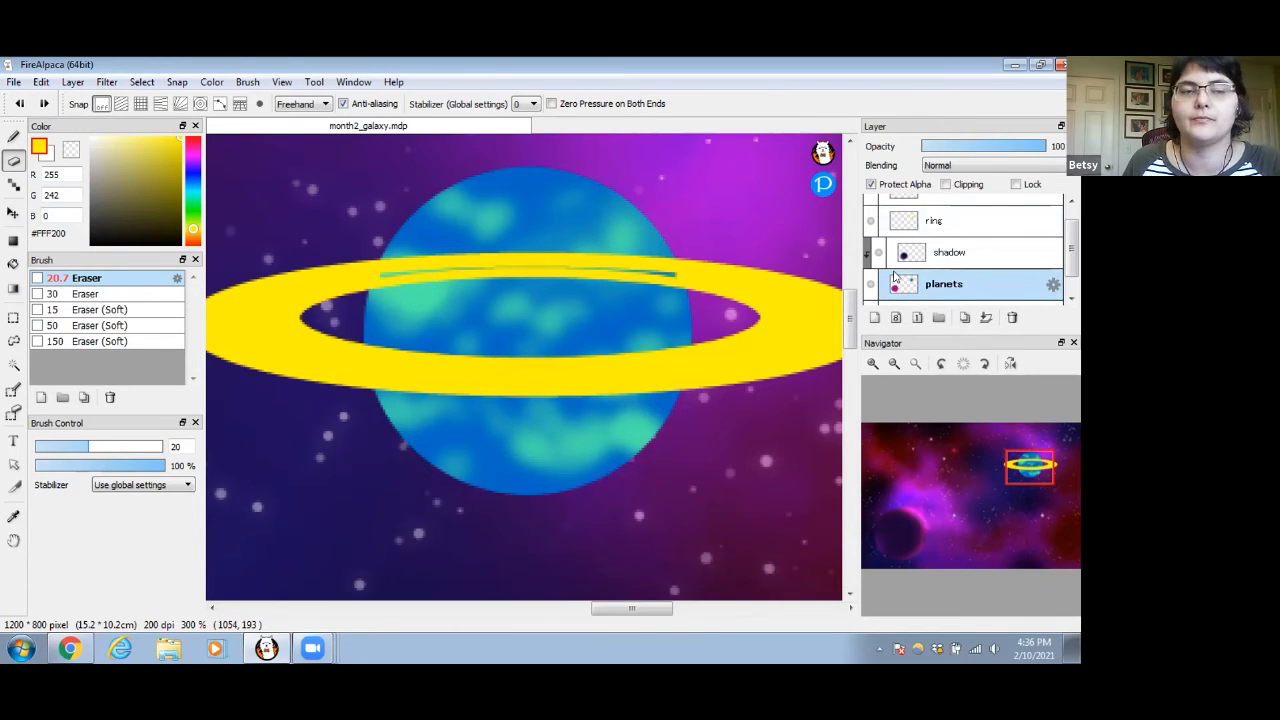
left_click(14, 366)
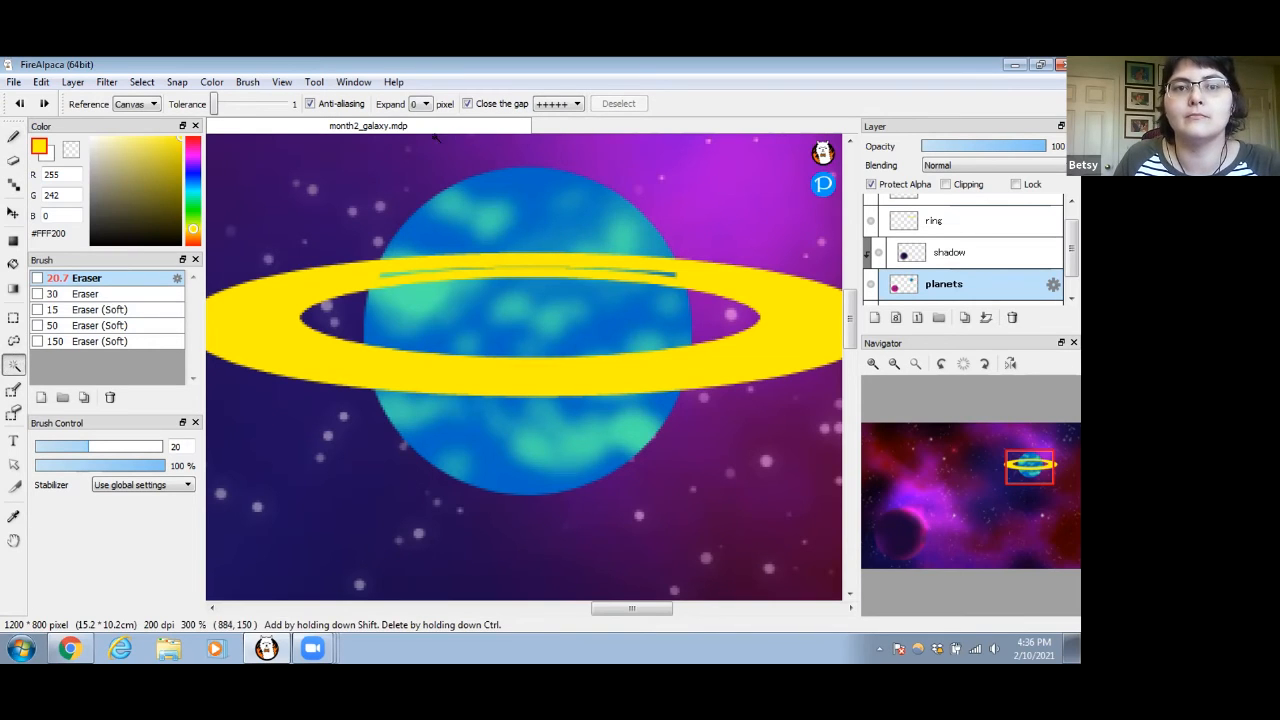
left_click(420, 104)
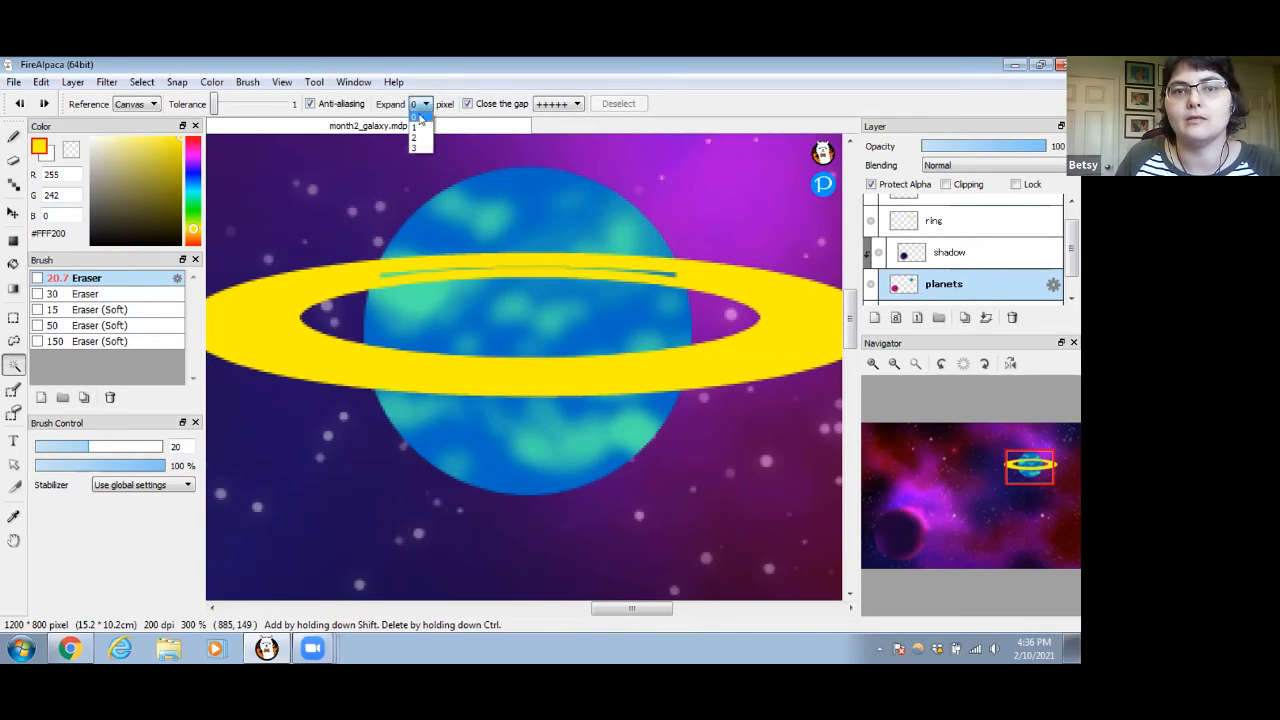
left_click(420, 117)
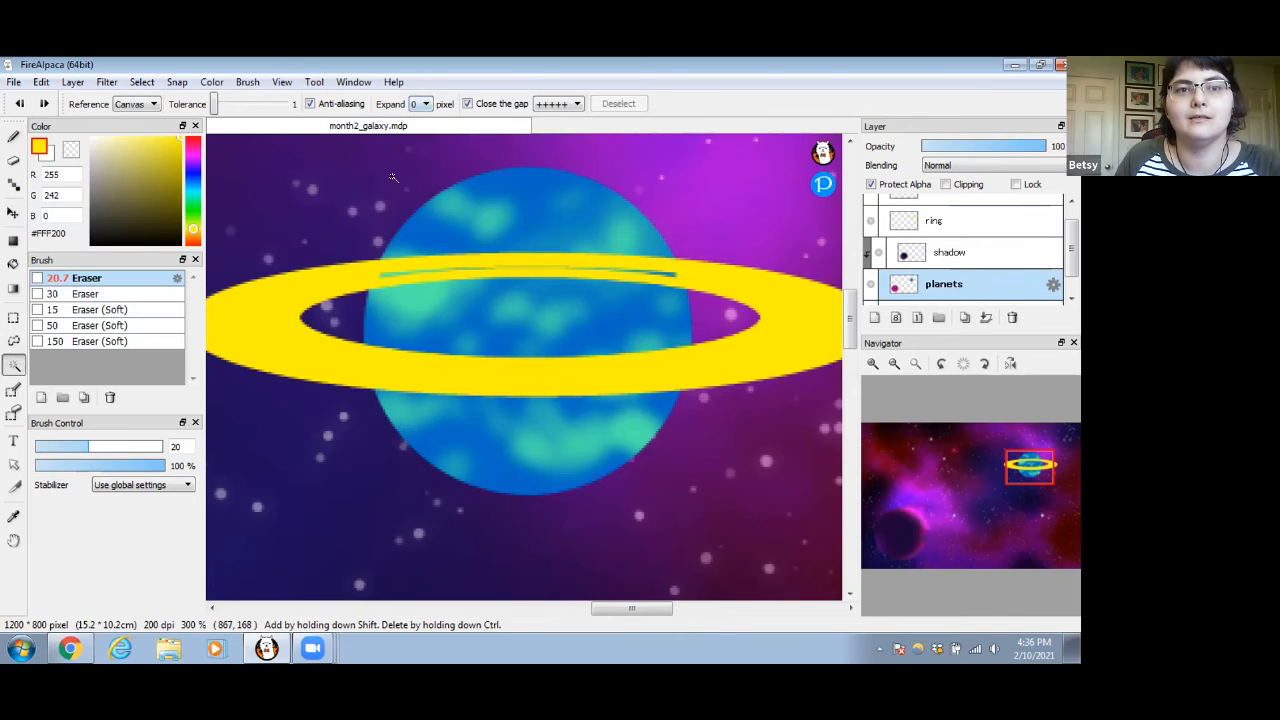
left_click(535, 196)
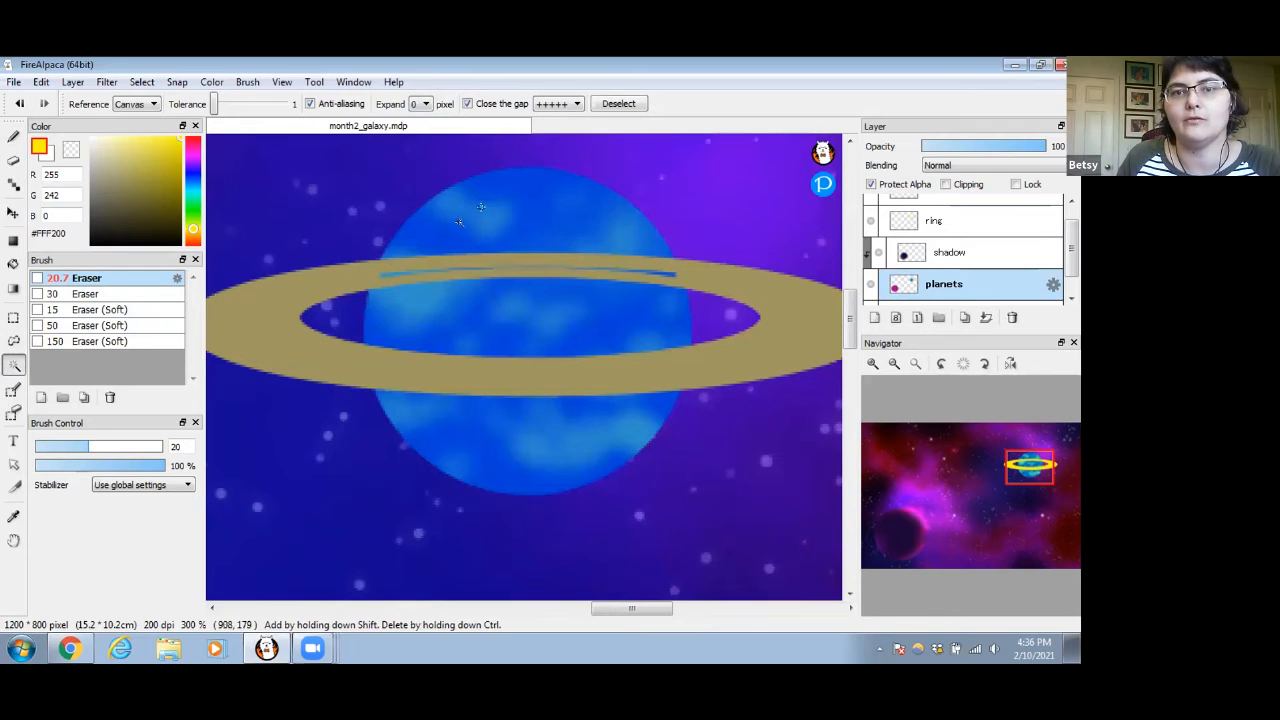
Magic-wand the empty area around the planet with tolerance 69 and Layer reference, and invert the selection to the planet
left_click_drag(214, 104, 232, 104)
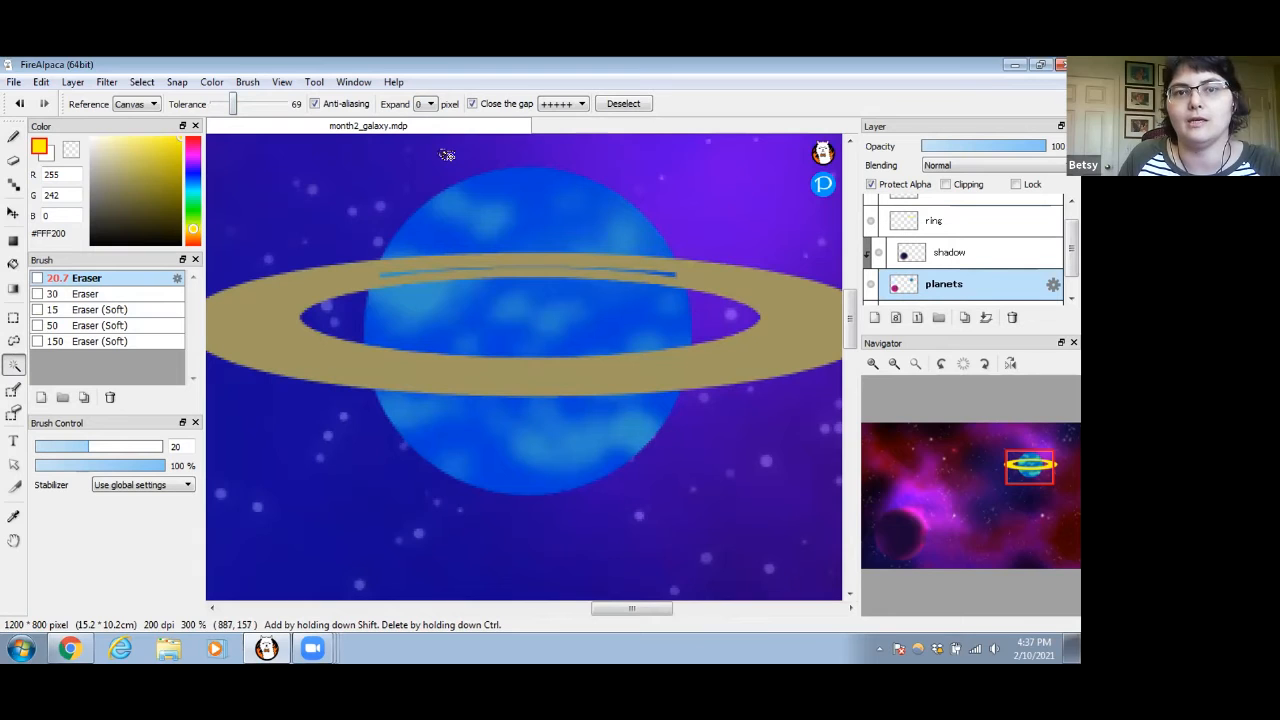
left_click(140, 104)
left_click(130, 119)
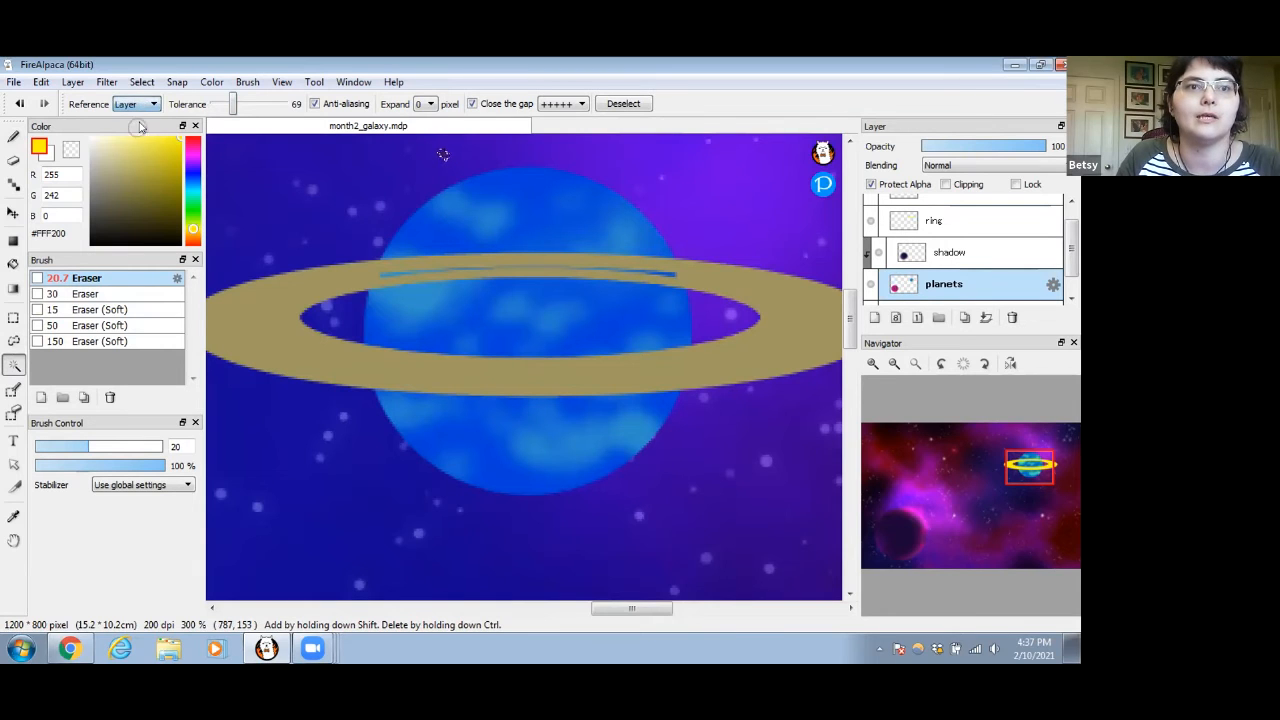
left_click(441, 155)
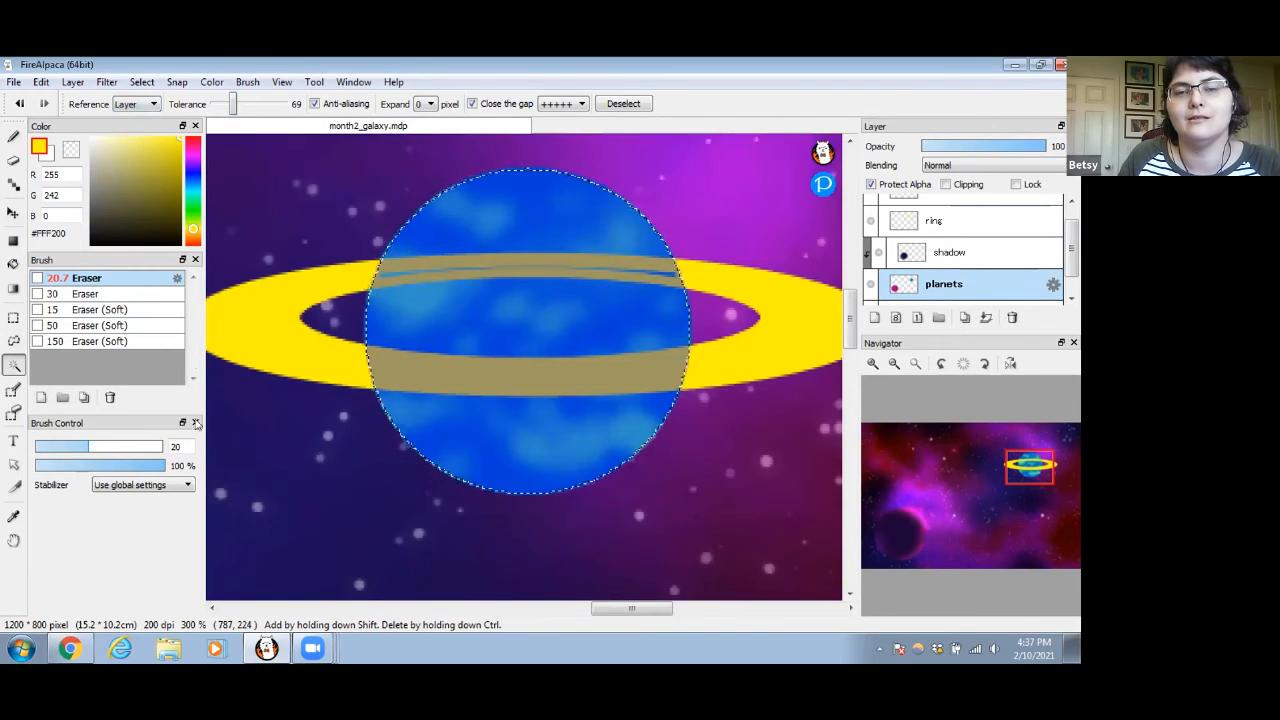
key("ctrl+d")
key("ctrl+z")
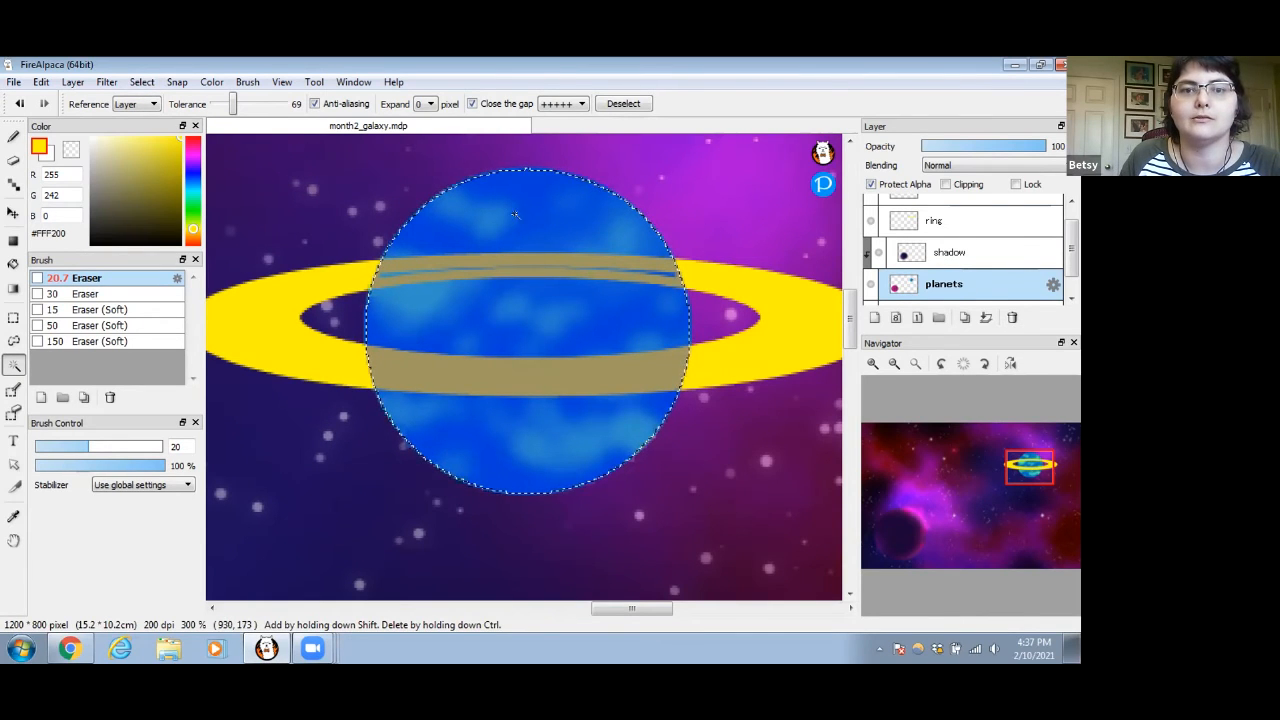
left_click(141, 82)
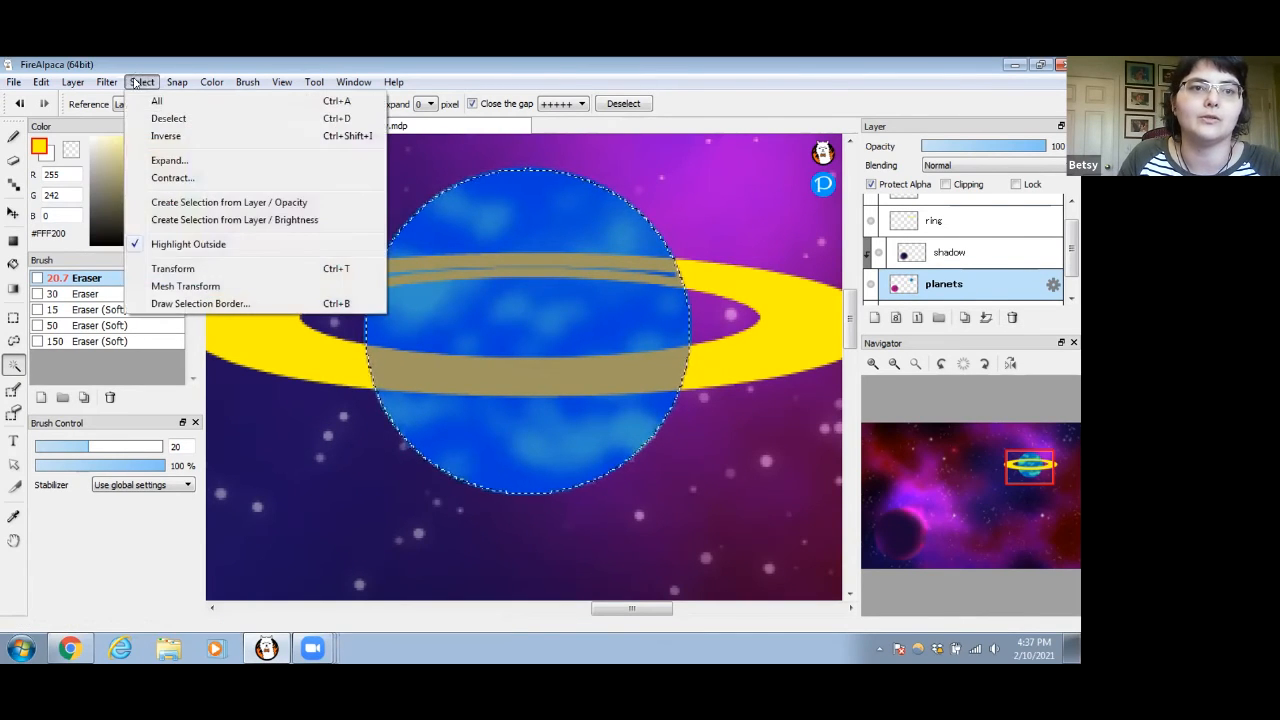
left_click(165, 136)
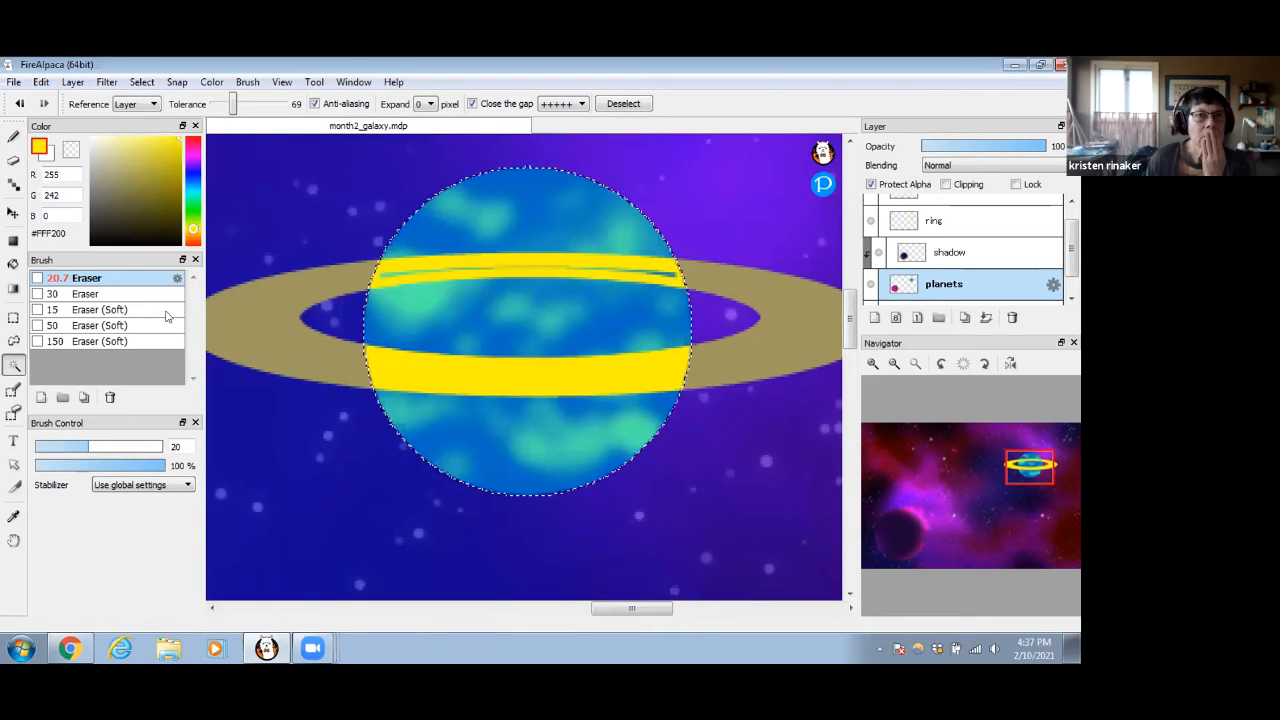
On the ring layer, erase the ring's upper band where it crosses the selected planet, and clear the selection
left_click(14, 160)
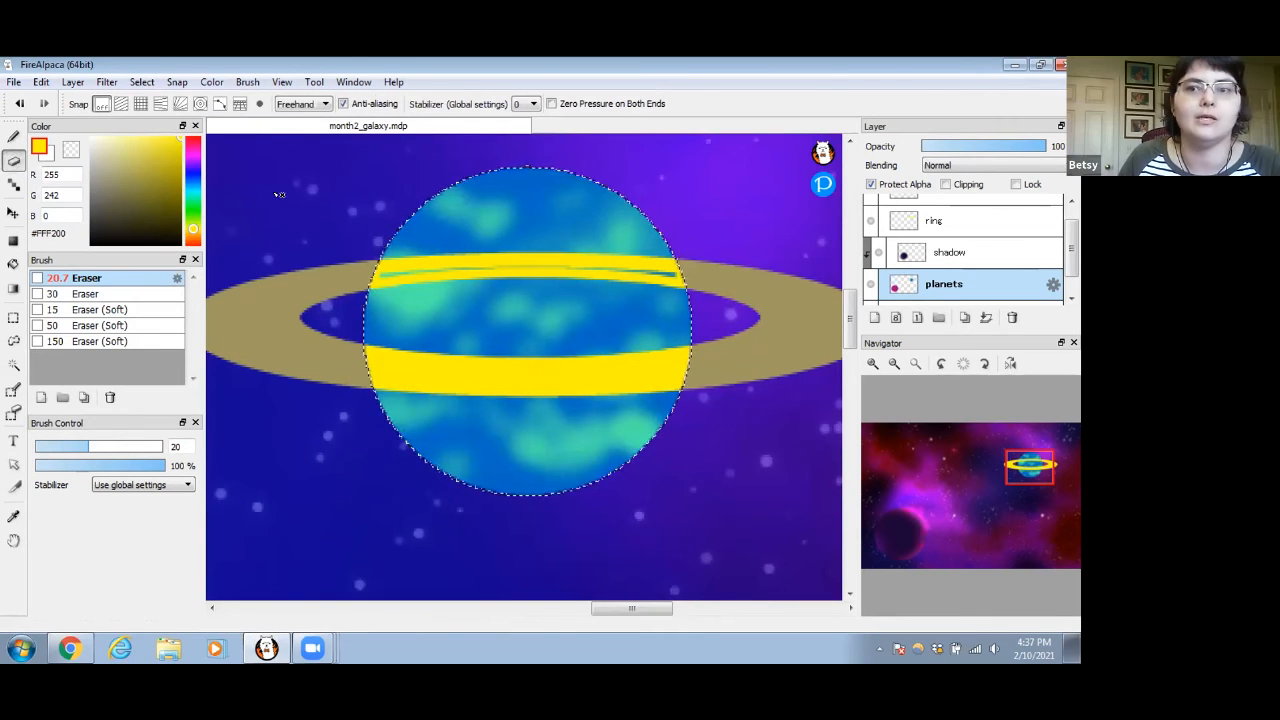
left_click(968, 218)
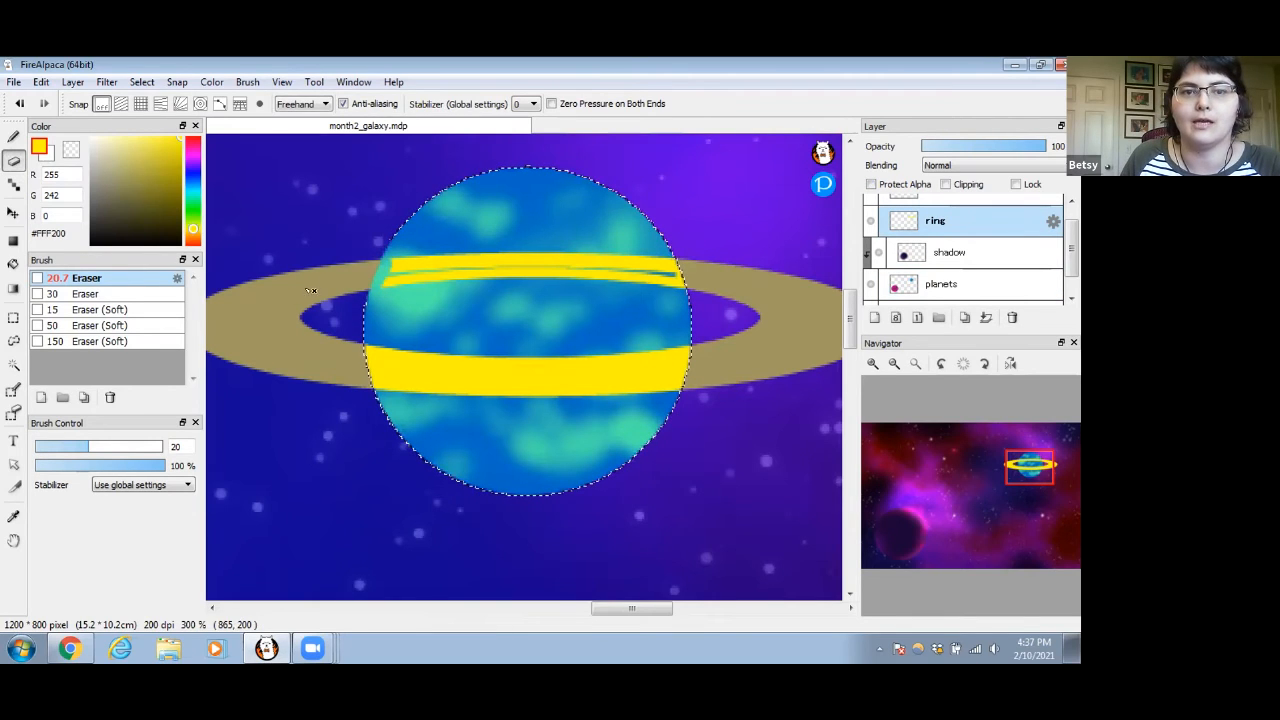
mouse_move(386, 266)
left_mouse_down()
mouse_move(386, 283)
mouse_move(440, 250)
left_mouse_up()
mouse_move(590, 262)
left_mouse_down()
mouse_move(666, 274)
mouse_move(669, 251)
mouse_move(676, 260)
mouse_move(657, 277)
mouse_move(591, 263)
mouse_move(416, 270)
mouse_move(491, 275)
left_mouse_up()
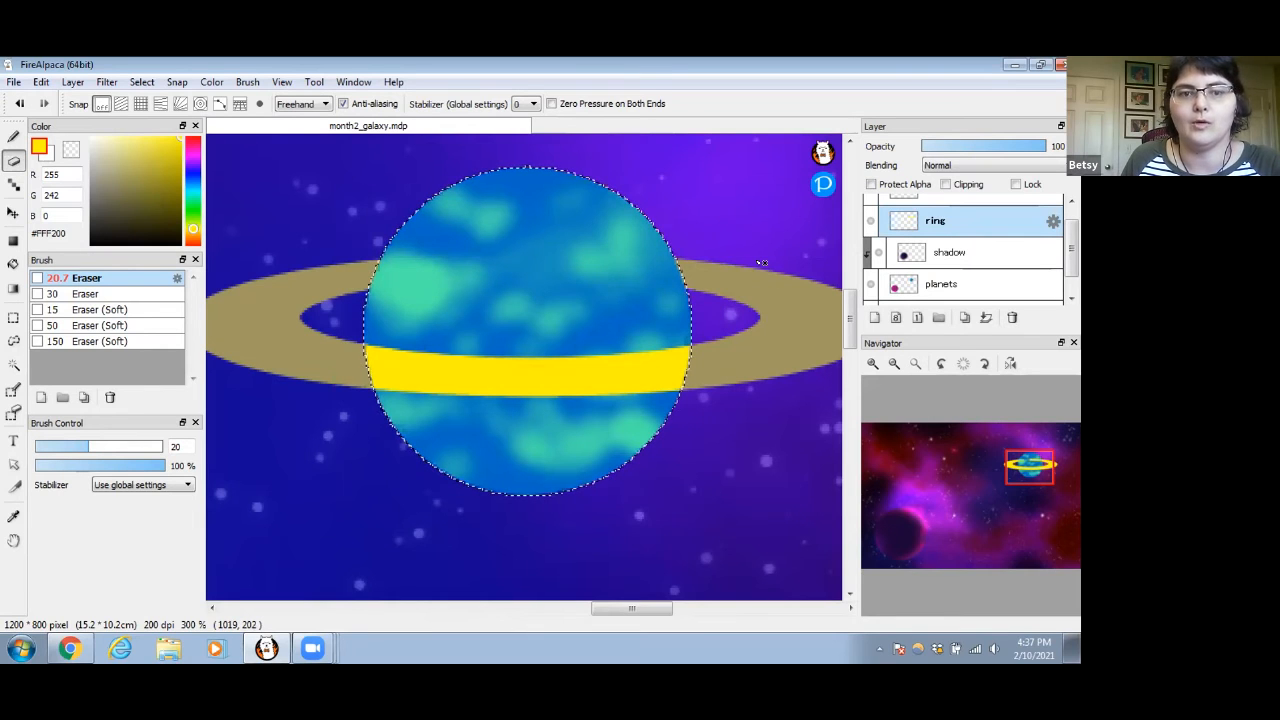
key("ctrl+d")
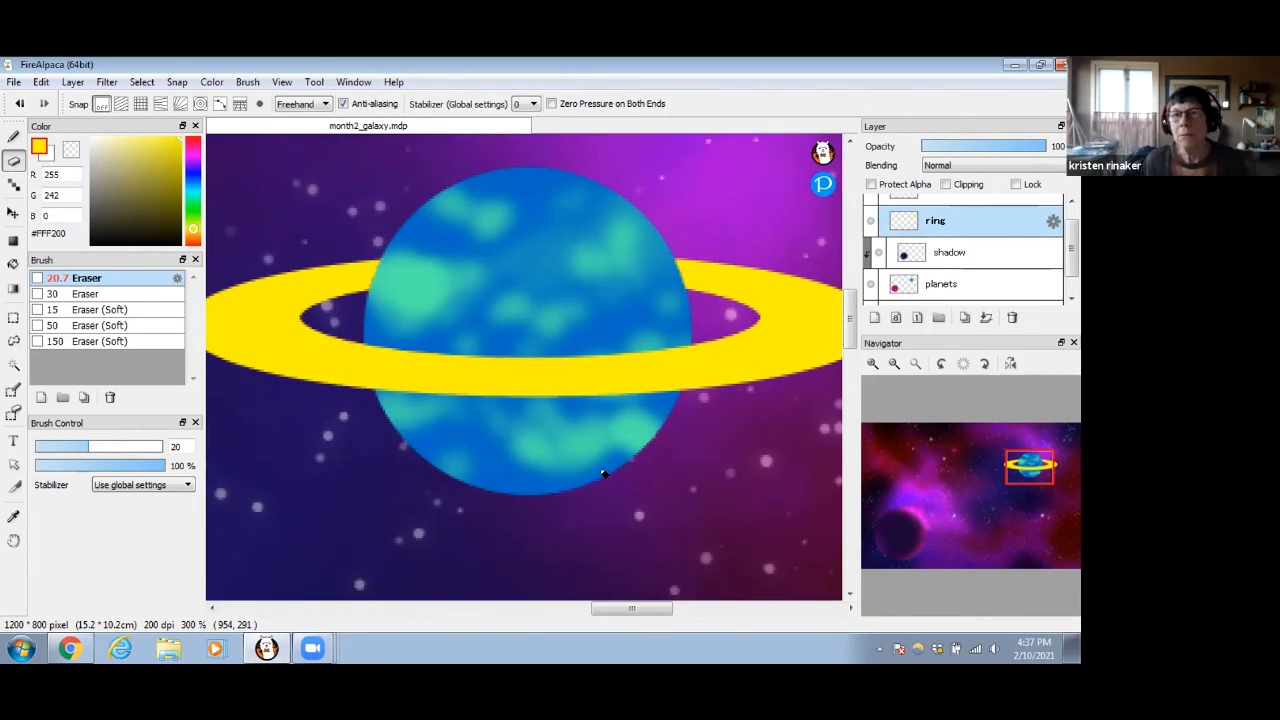
Undo the deselection, the ring erasing and the planet selection
key("ctrl+z")
key("ctrl+z")
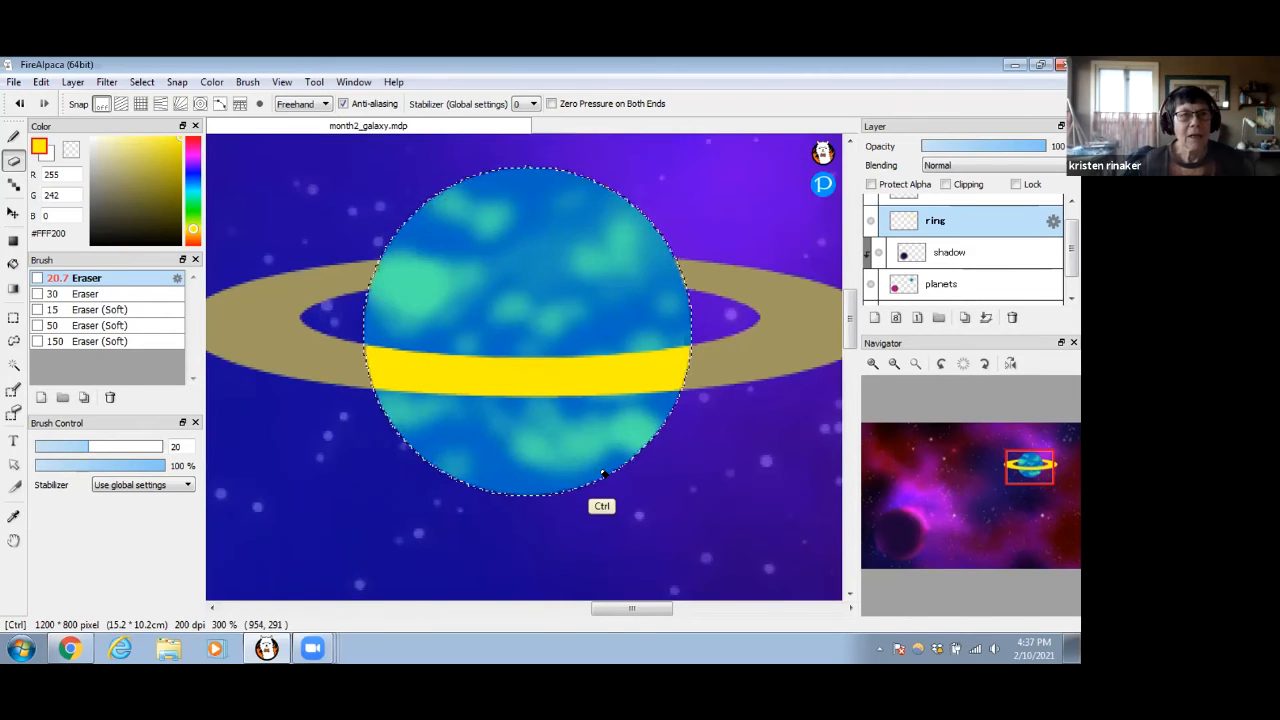
key("ctrl+z")
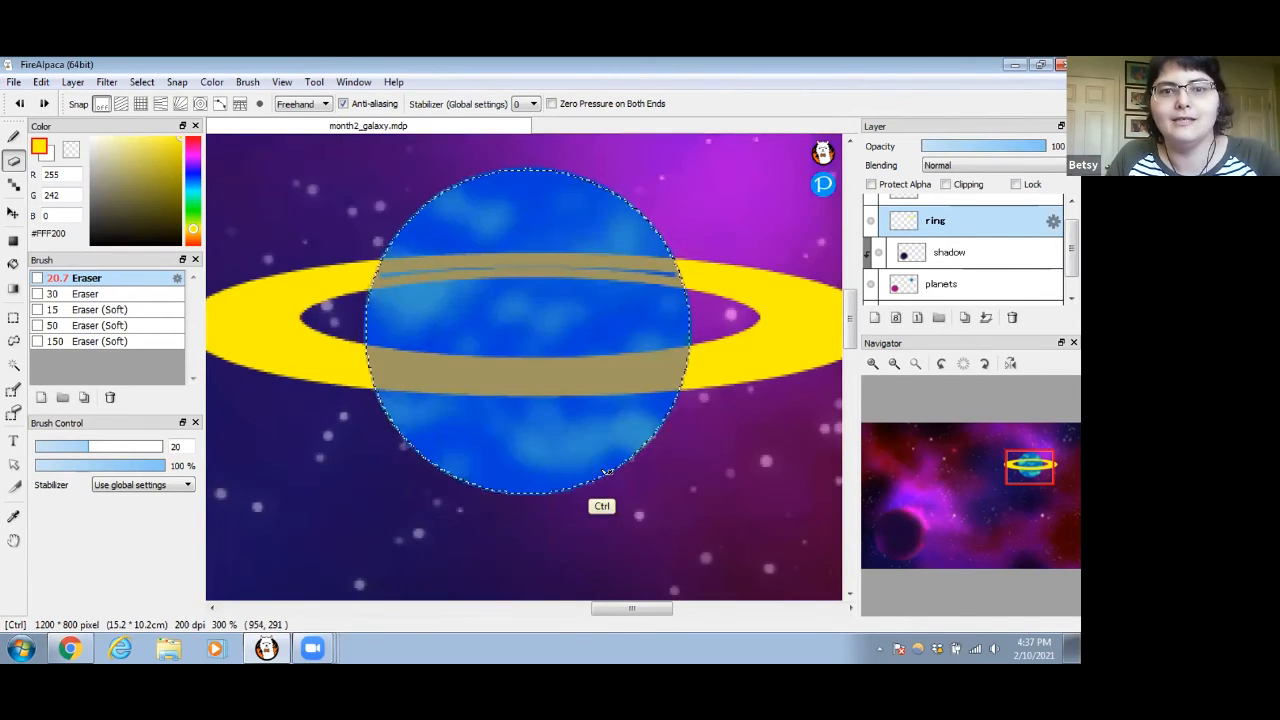
key("ctrl+z")
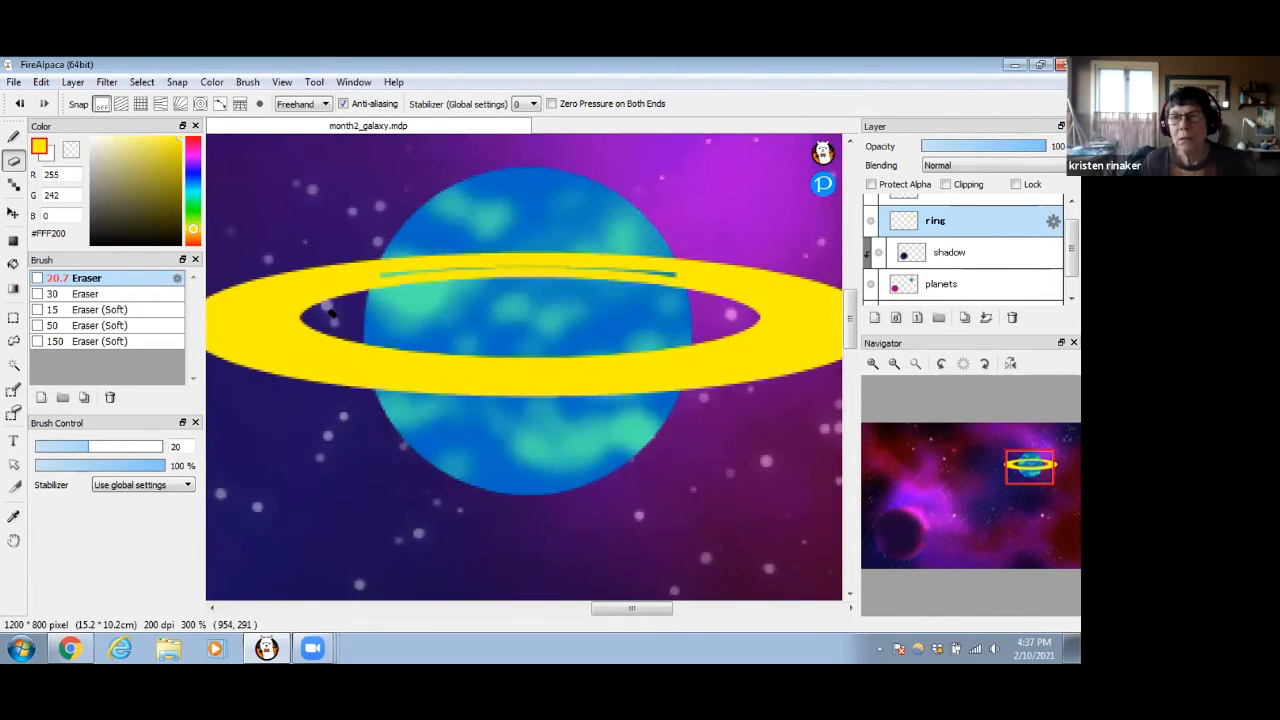
Select the empty area around the blue planet on the planets layer with the Magic Wand
left_click(14, 364)
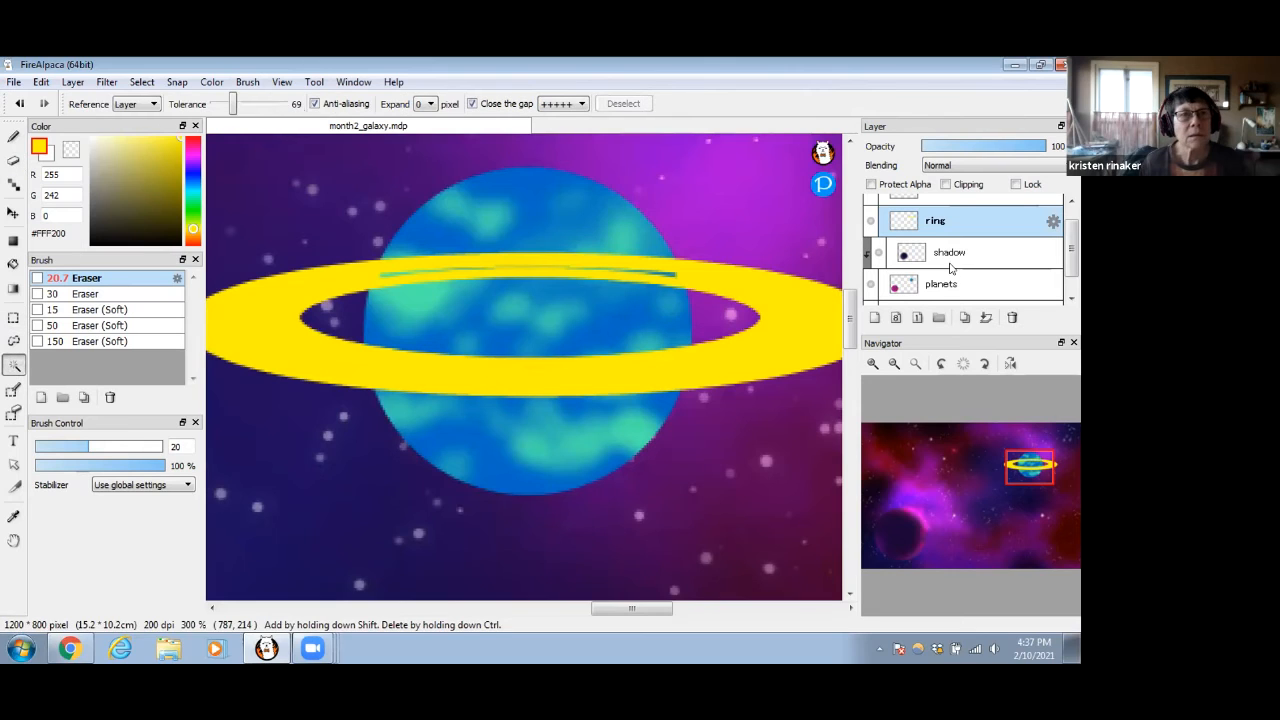
left_click(992, 290)
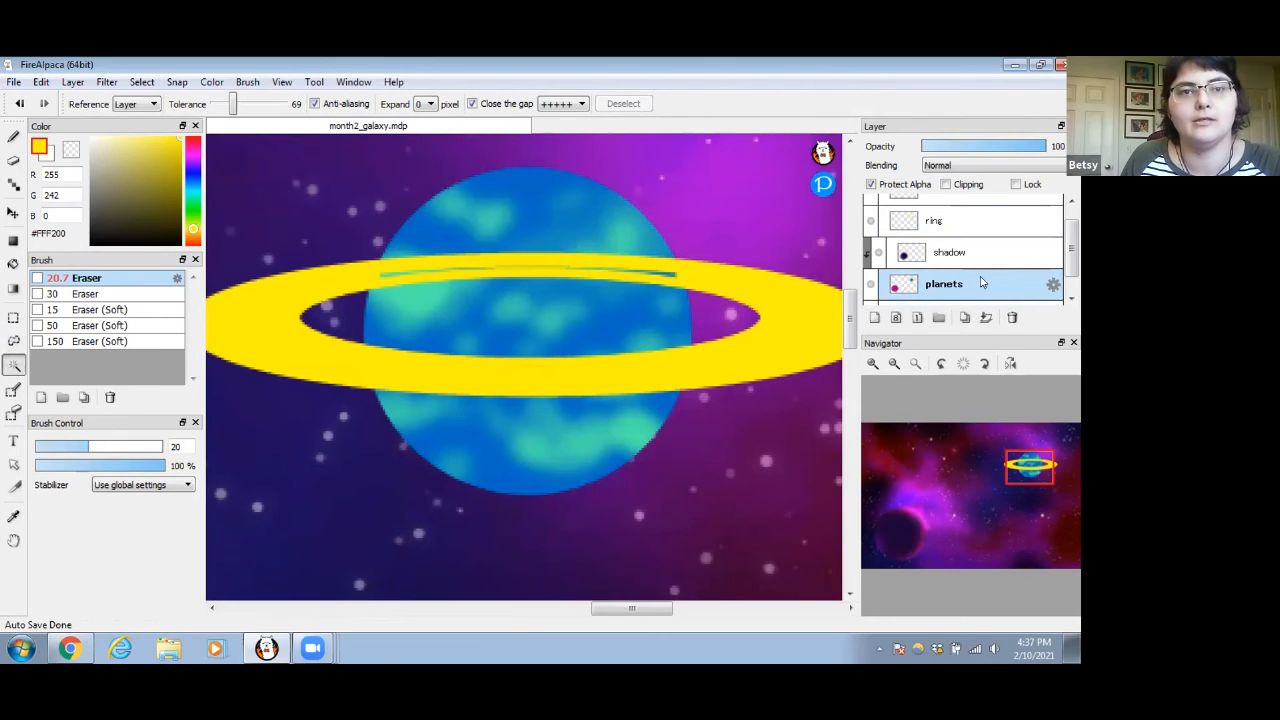
left_click(373, 163)
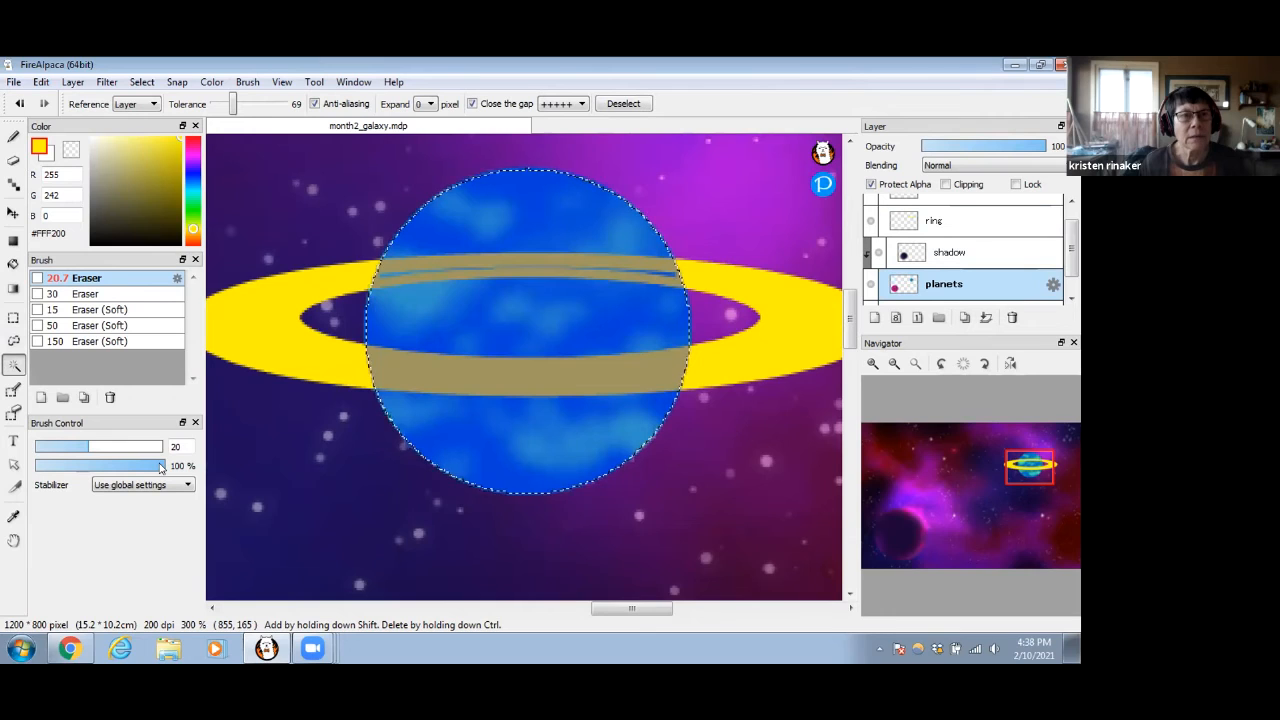
Set the Magic Wand to Layer reference and tolerance 55, and invert the selection so it covers the planets
left_click(125, 105)
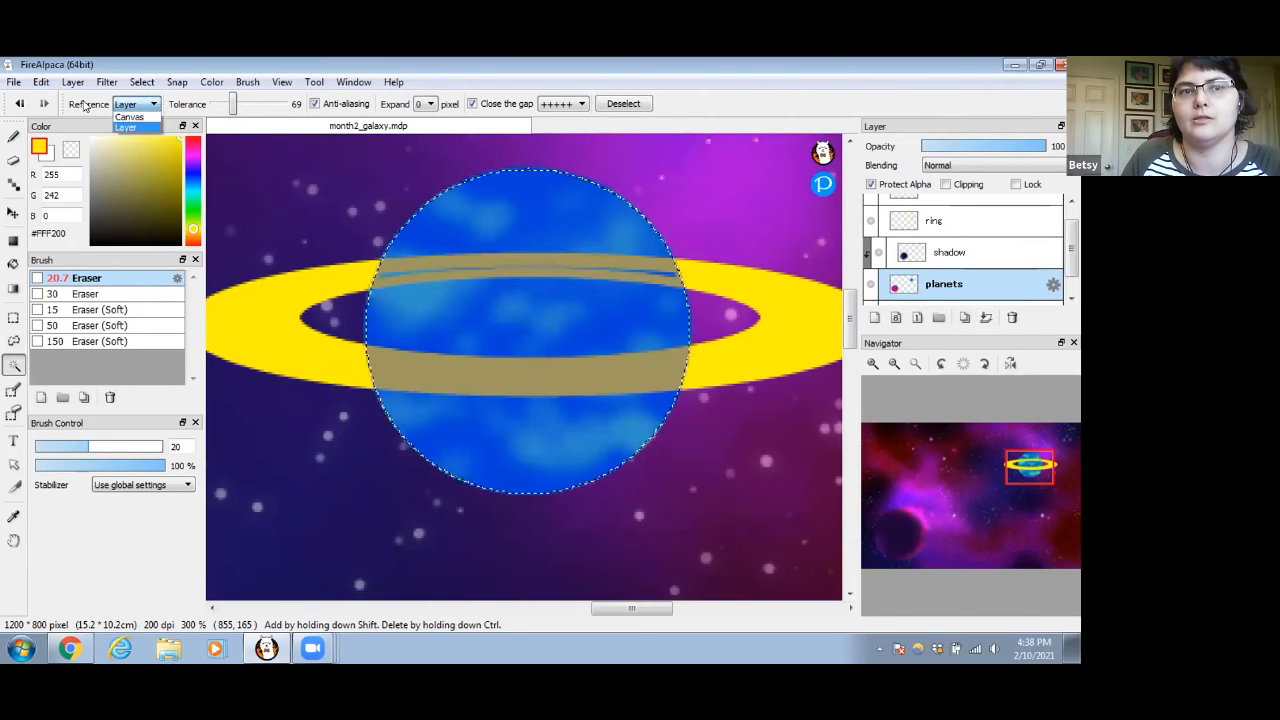
left_click(141, 129)
mouse_move(231, 107)
left_mouse_down()
mouse_move(212, 106)
mouse_move(229, 107)
left_mouse_up()
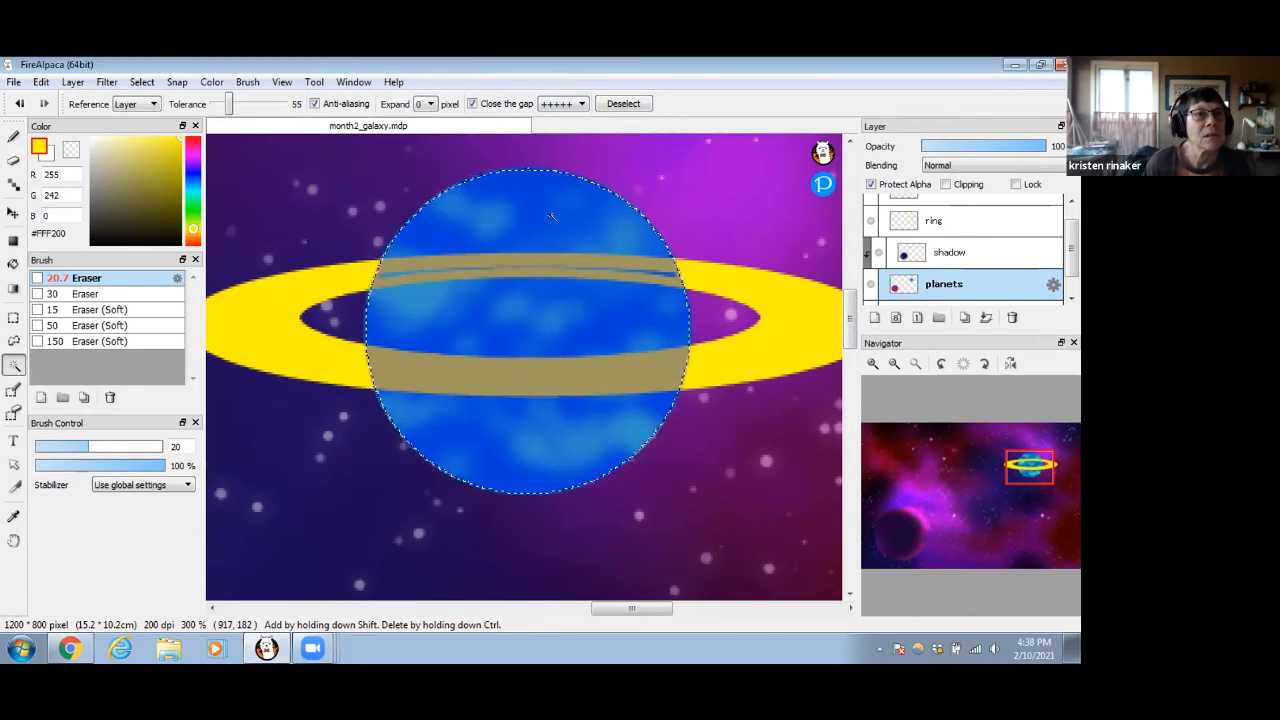
left_click(137, 84)
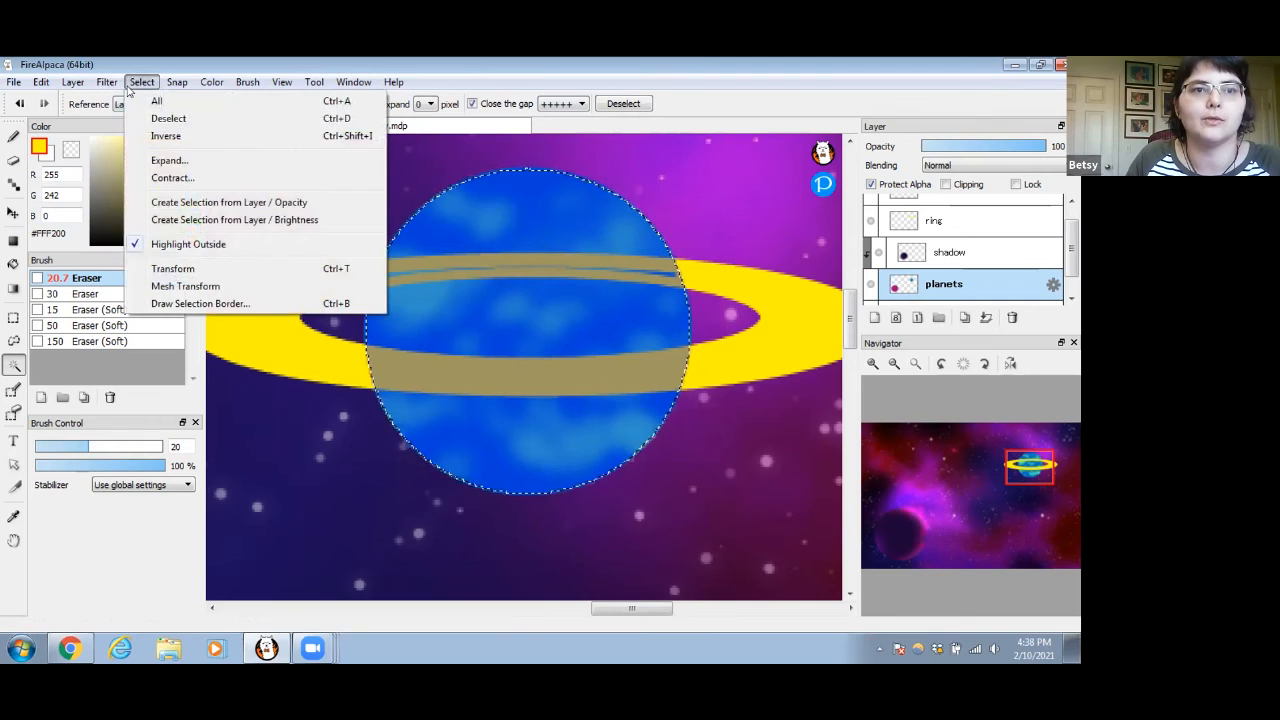
left_click(162, 137)
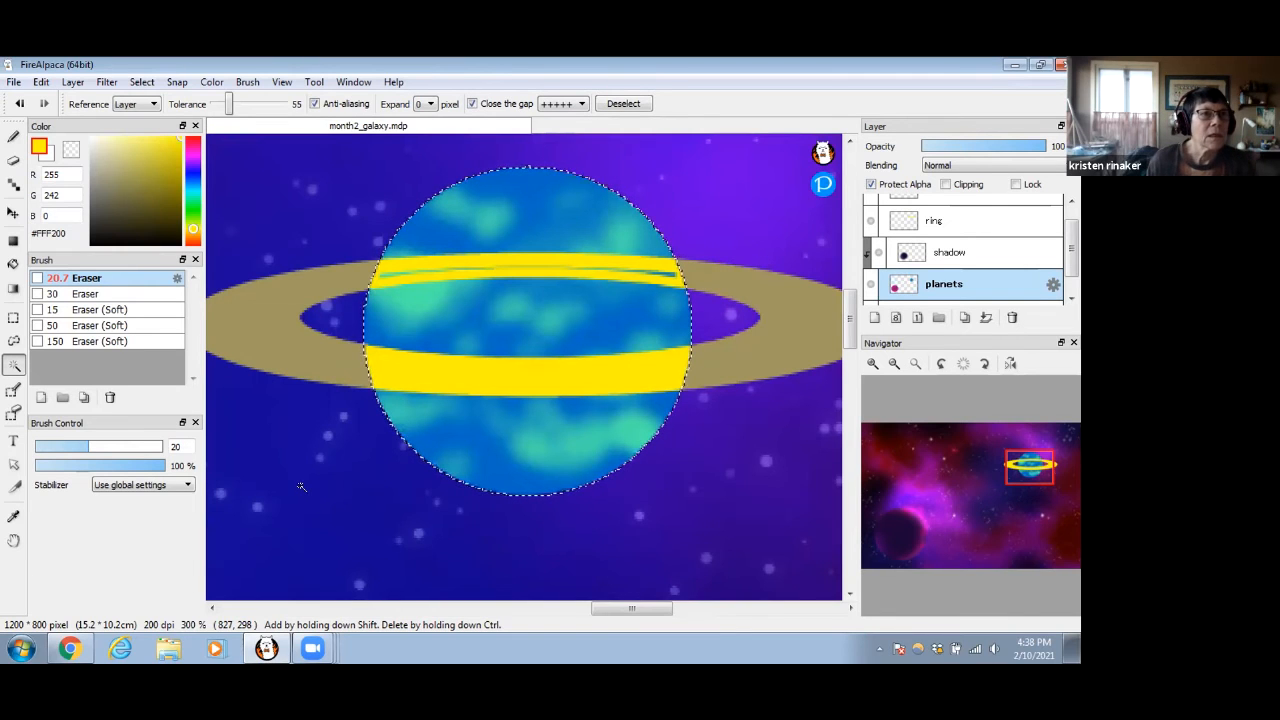
On the ring layer, erase the ring's upper band where it crosses the blue planet, and clear the selection
left_click(980, 221)
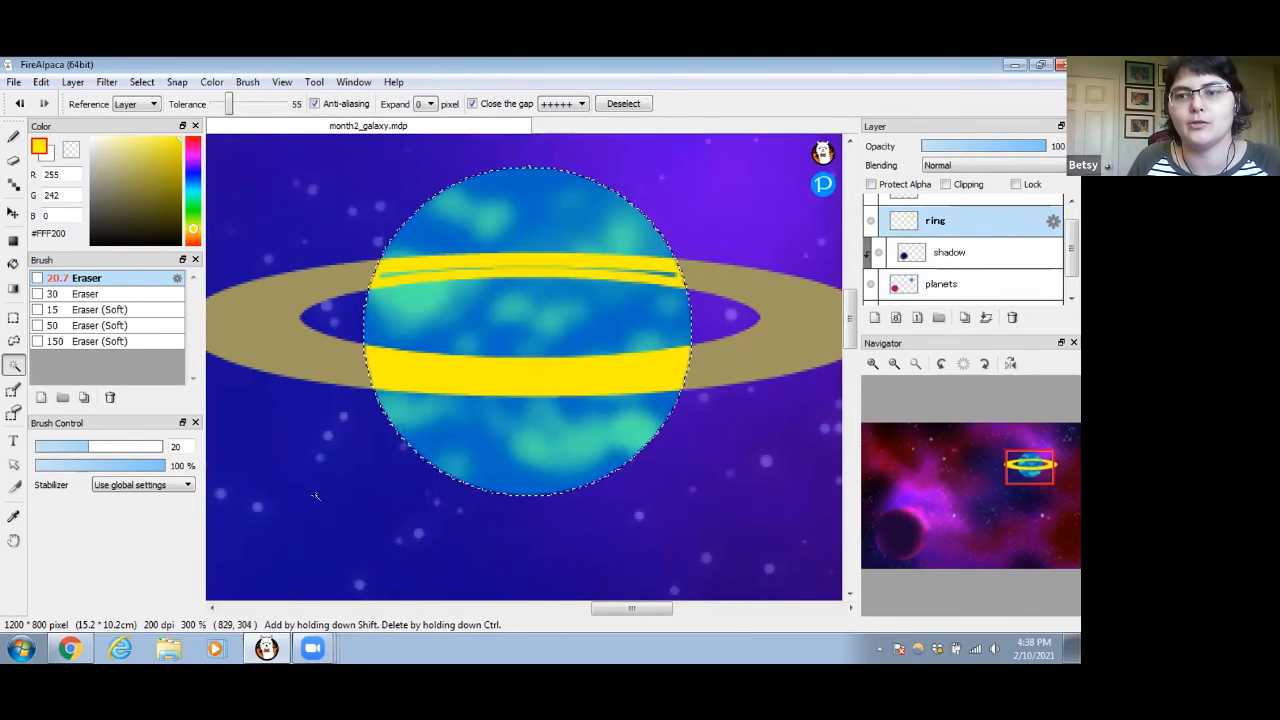
left_click(14, 160)
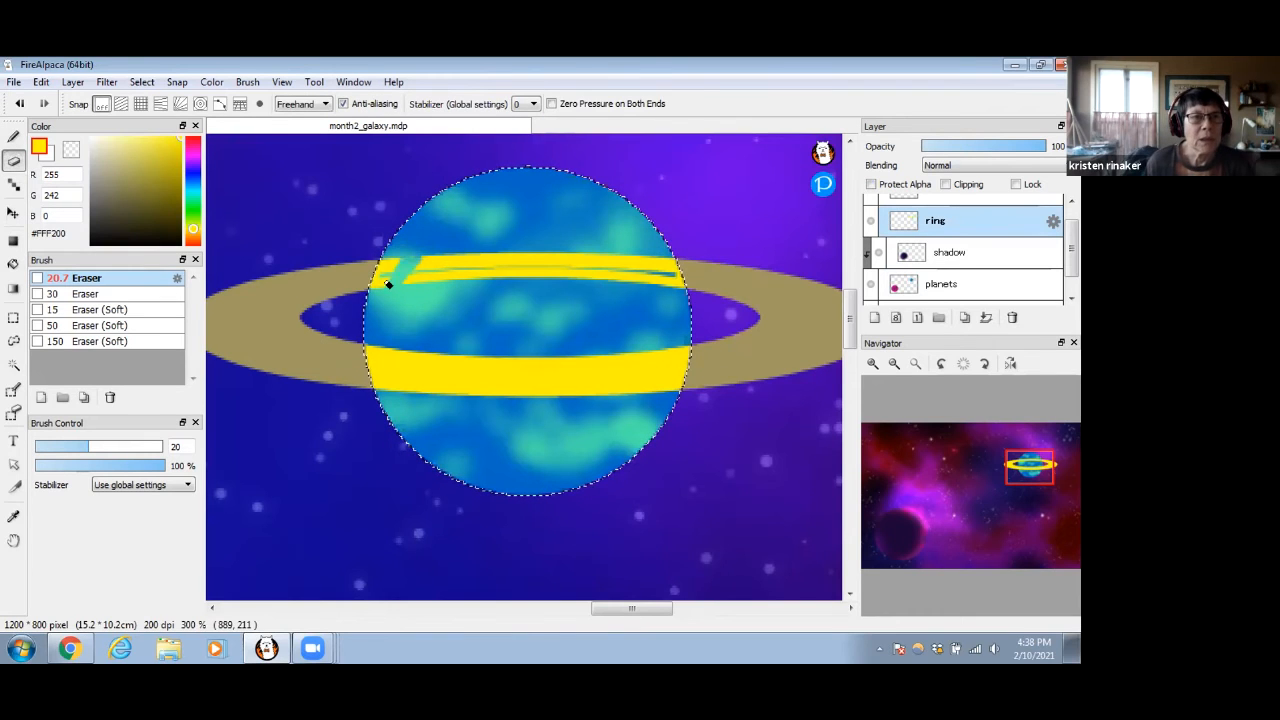
left_click_drag(388, 284, 372, 288)
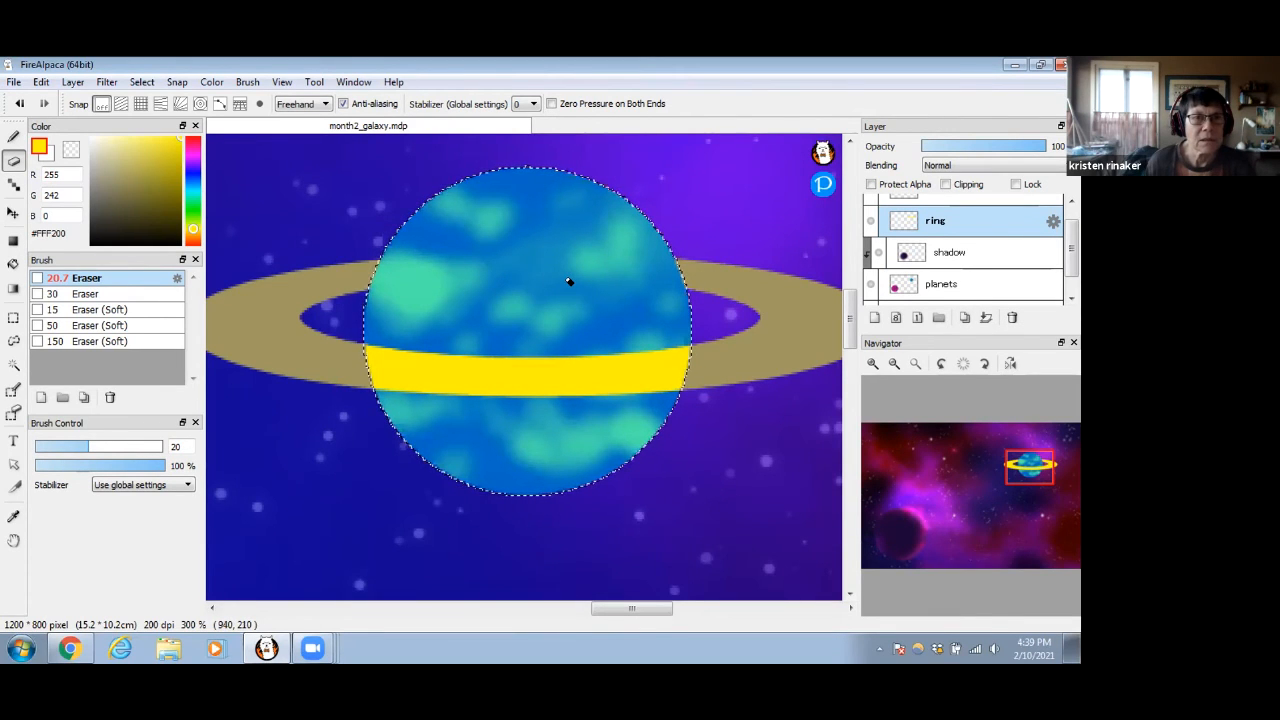
key("ctrl")
key("ctrl+d")
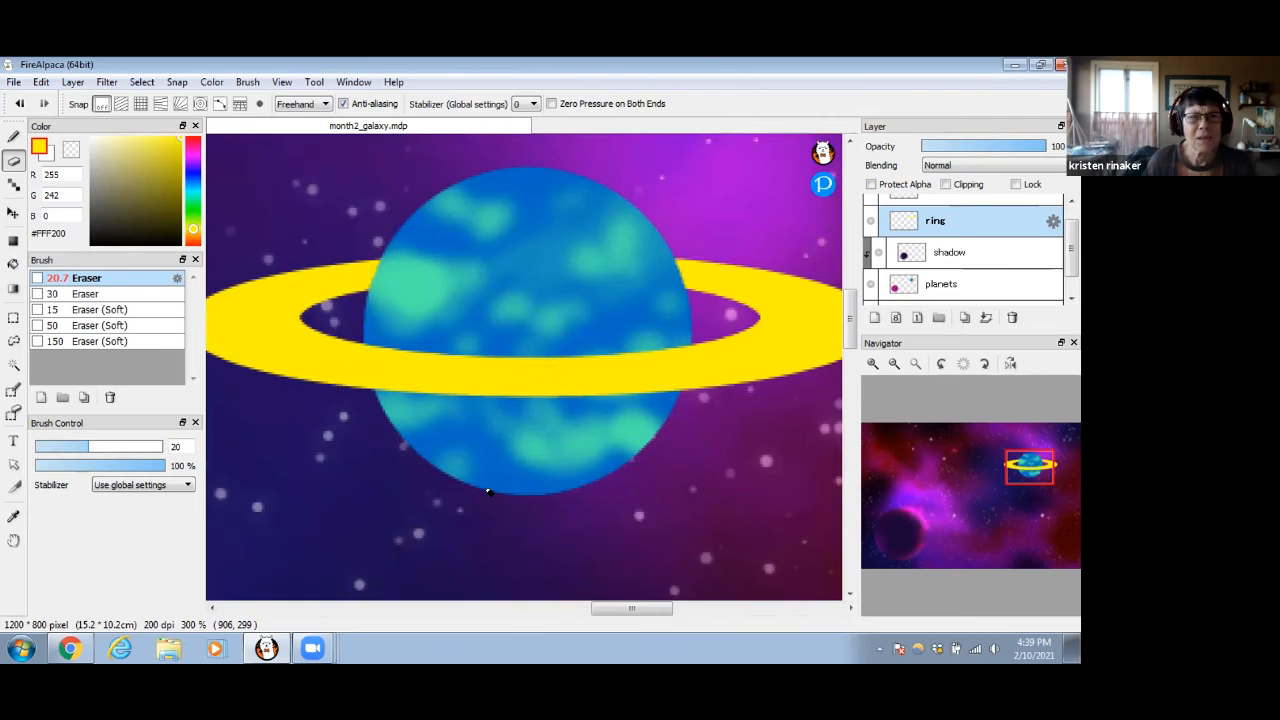
Recolour the ring green with Hue +80, Saturation +16 and Brightness -25
left_click(894, 364)
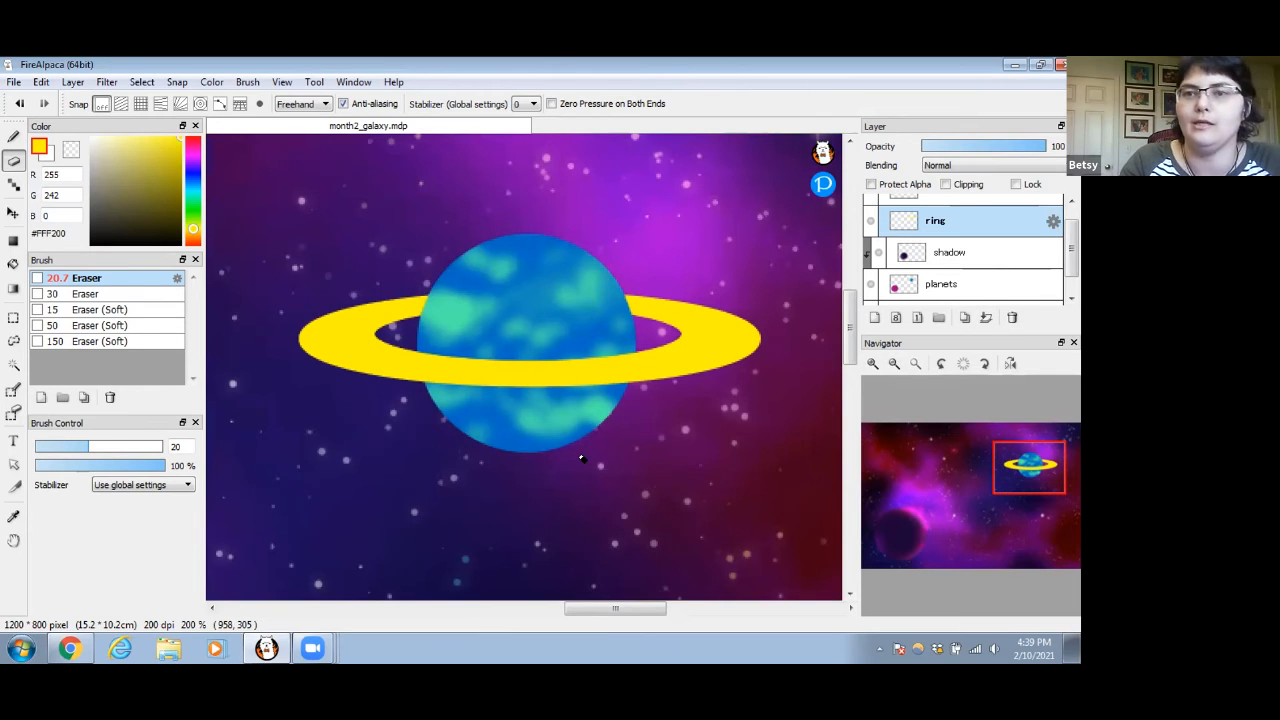
key("ctrl+u")
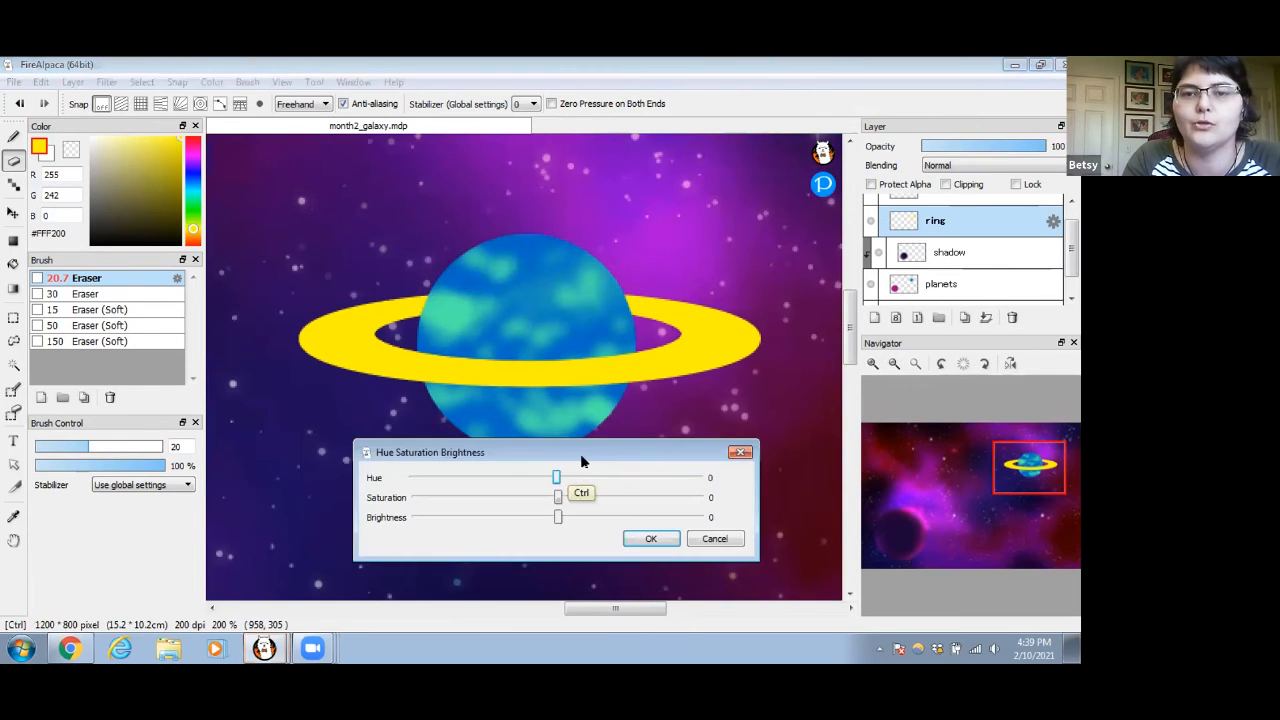
left_click_drag(556, 477, 620, 482)
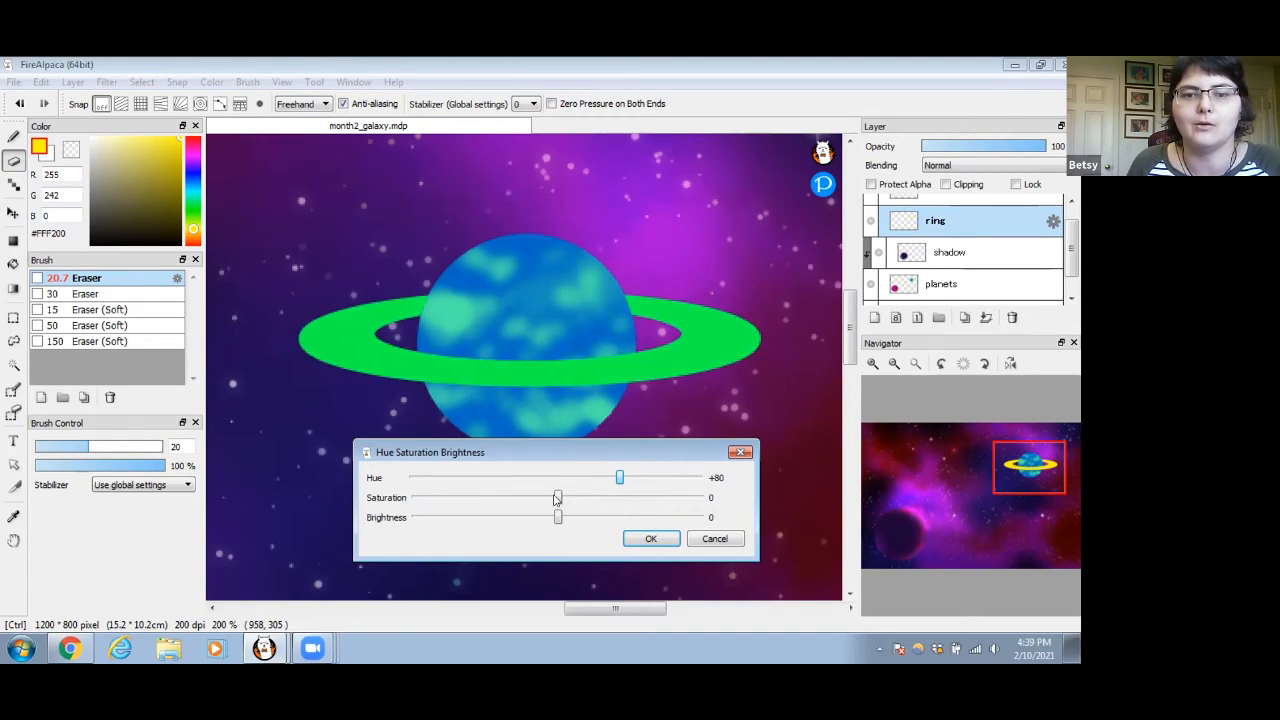
left_click_drag(557, 517, 580, 497)
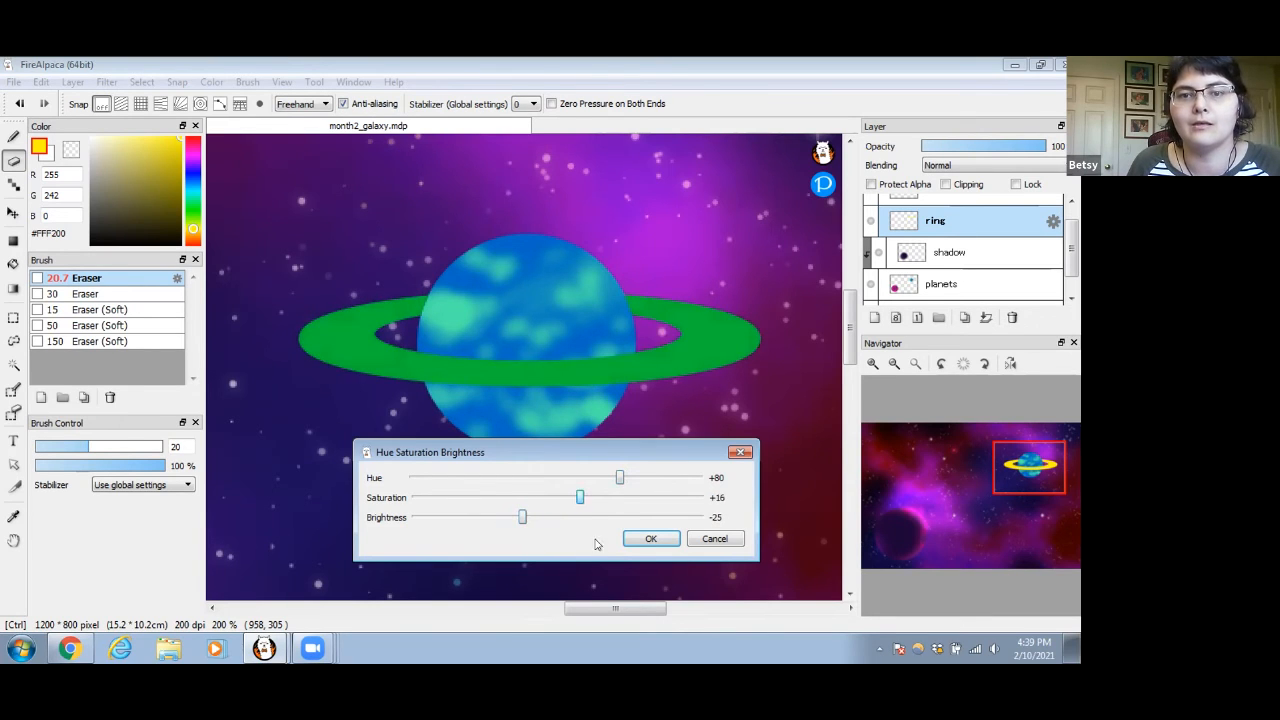
left_click(651, 539)
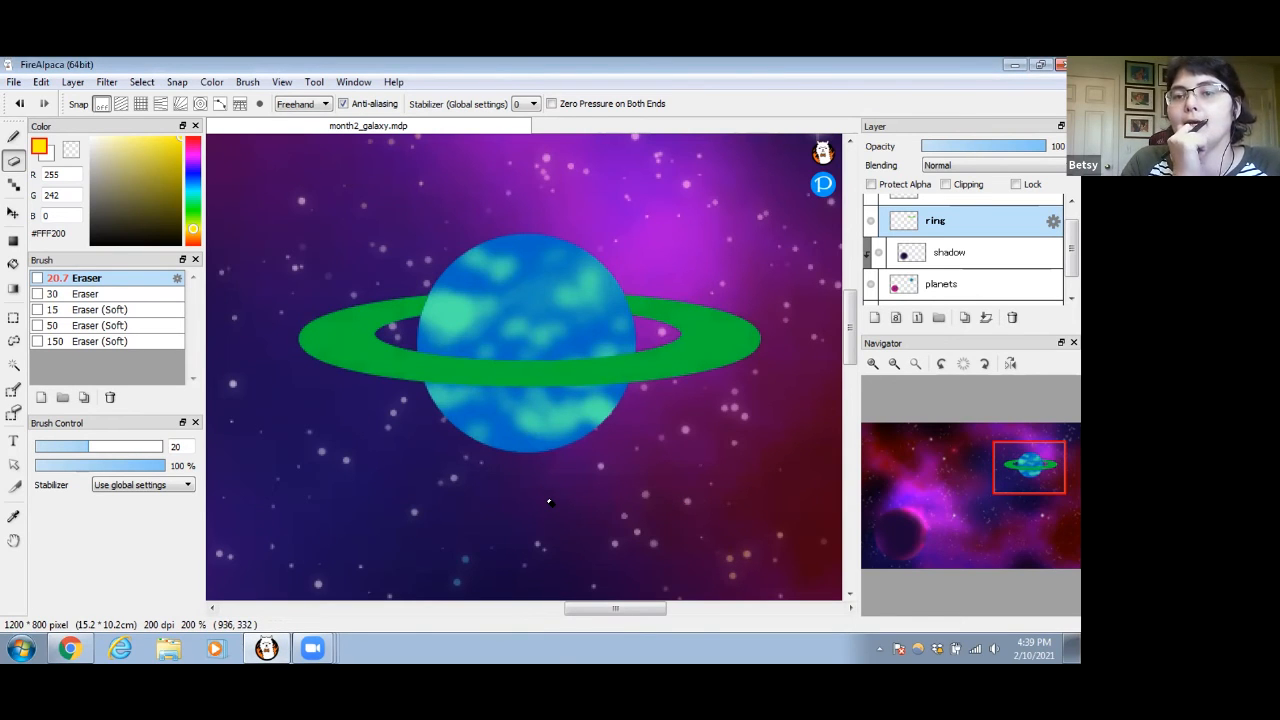
On the shadow layer, shade the blue planet's left and lower areas using the AirBrush at size 125 in dark purple sampled from the background
scroll(1055, 255, "up", 1)
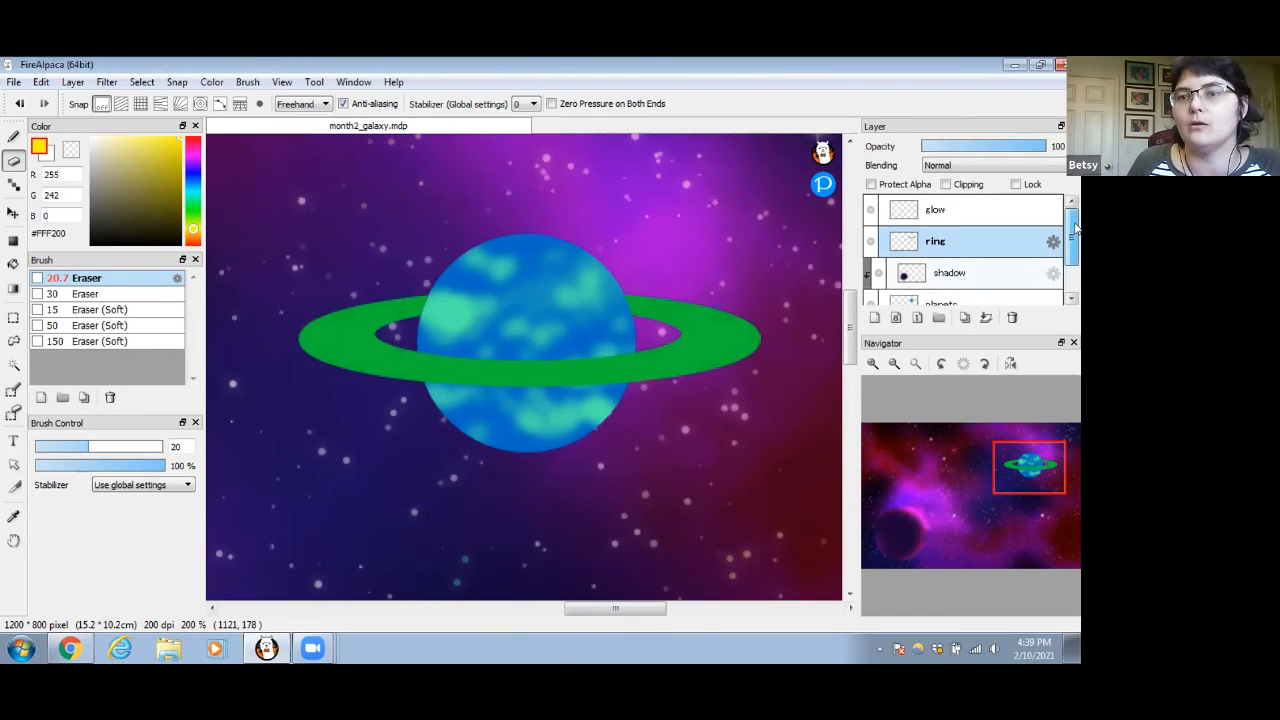
mouse_move(972, 418)
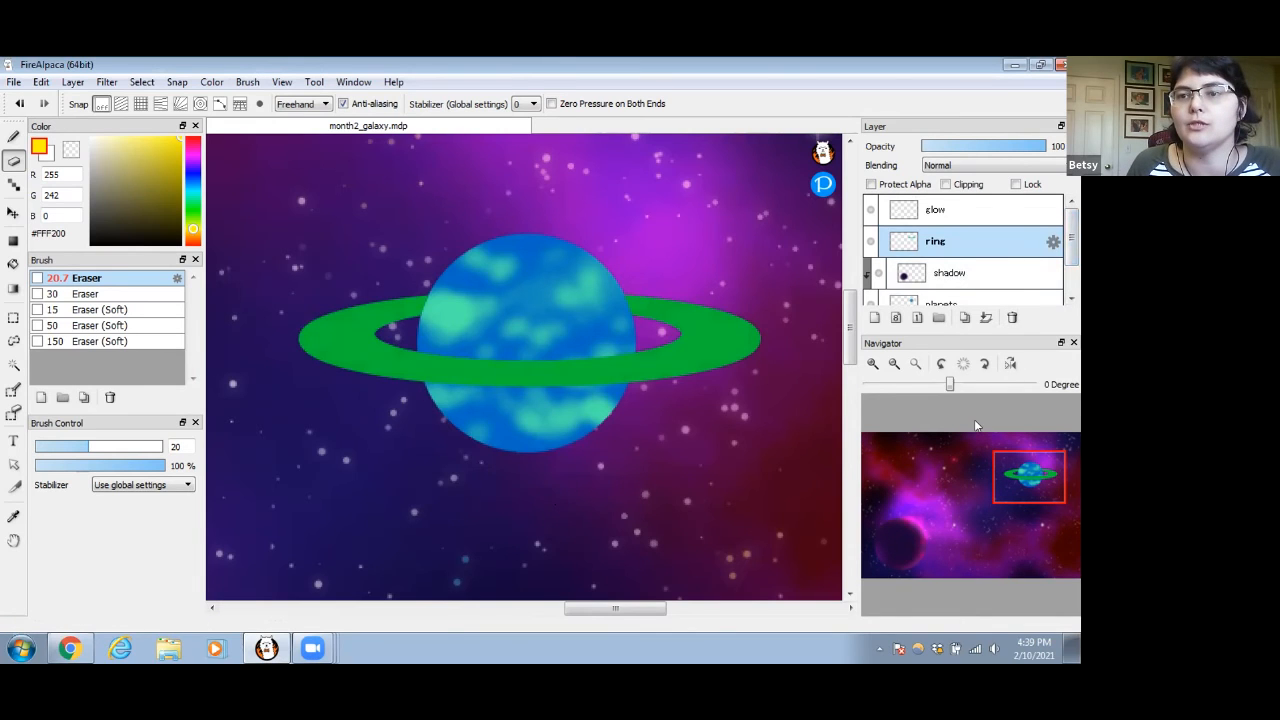
scroll(965, 255, "down", 2)
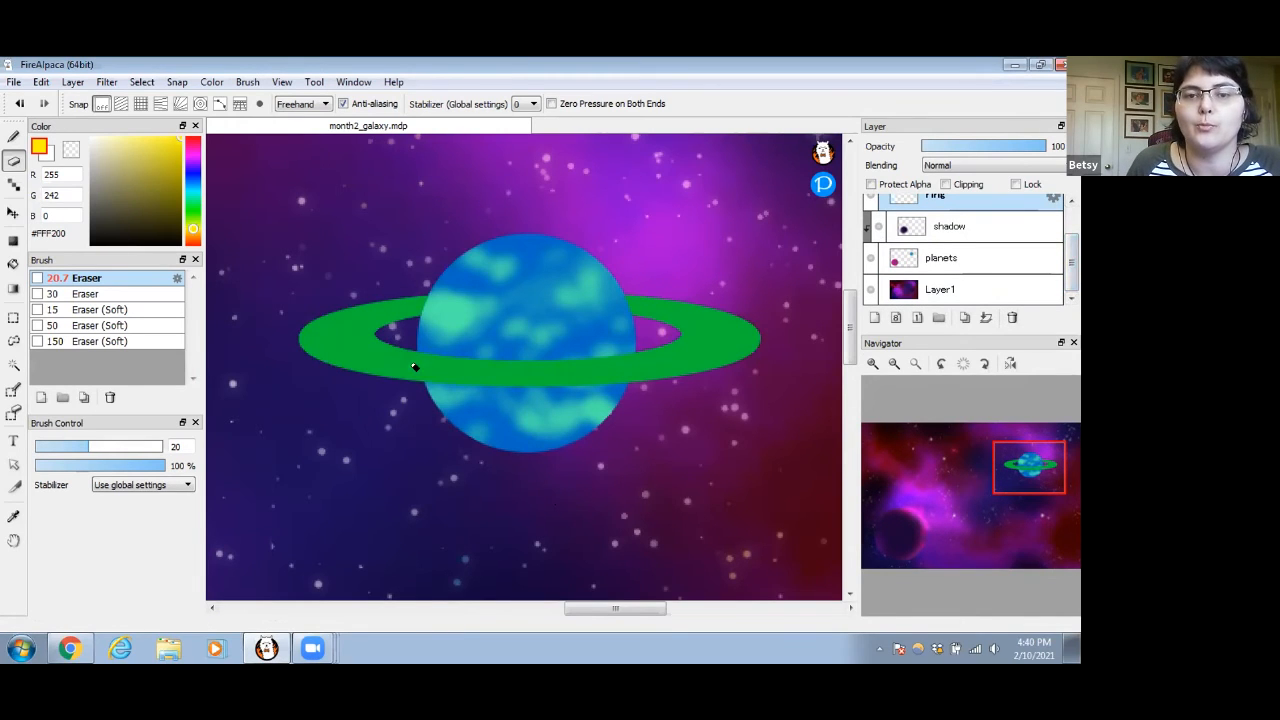
left_click(965, 228)
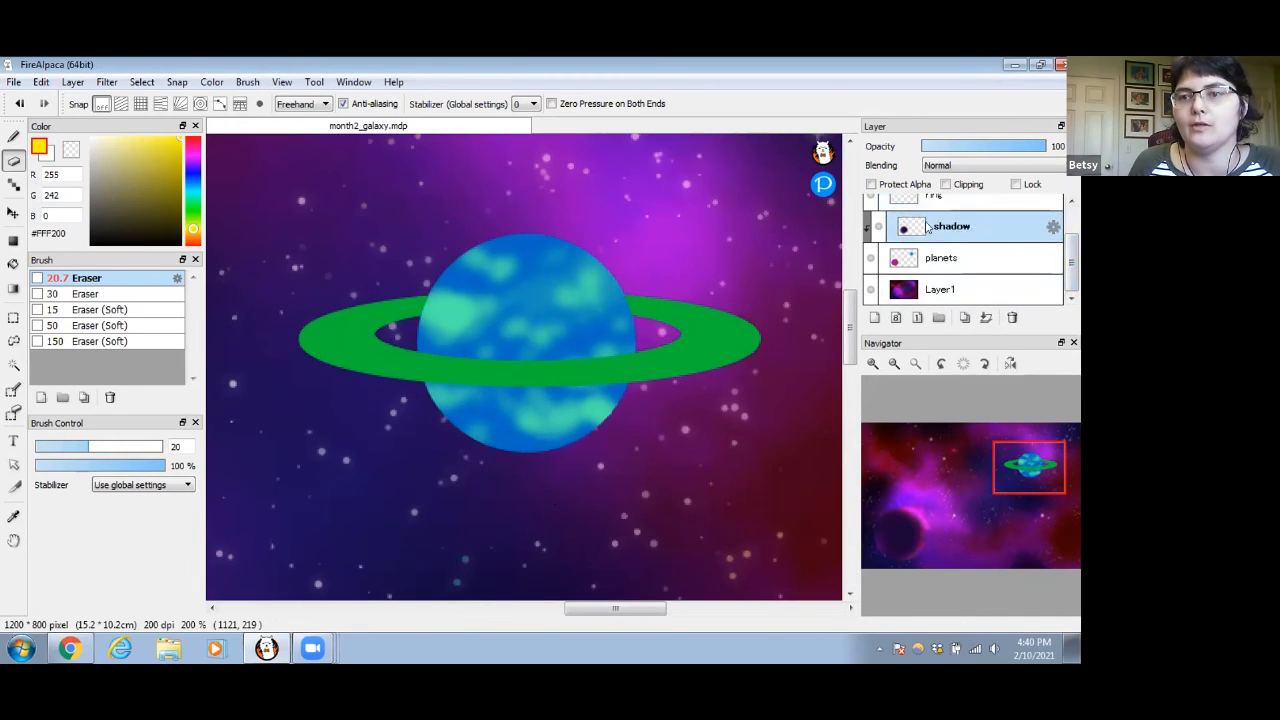
left_click(13, 137)
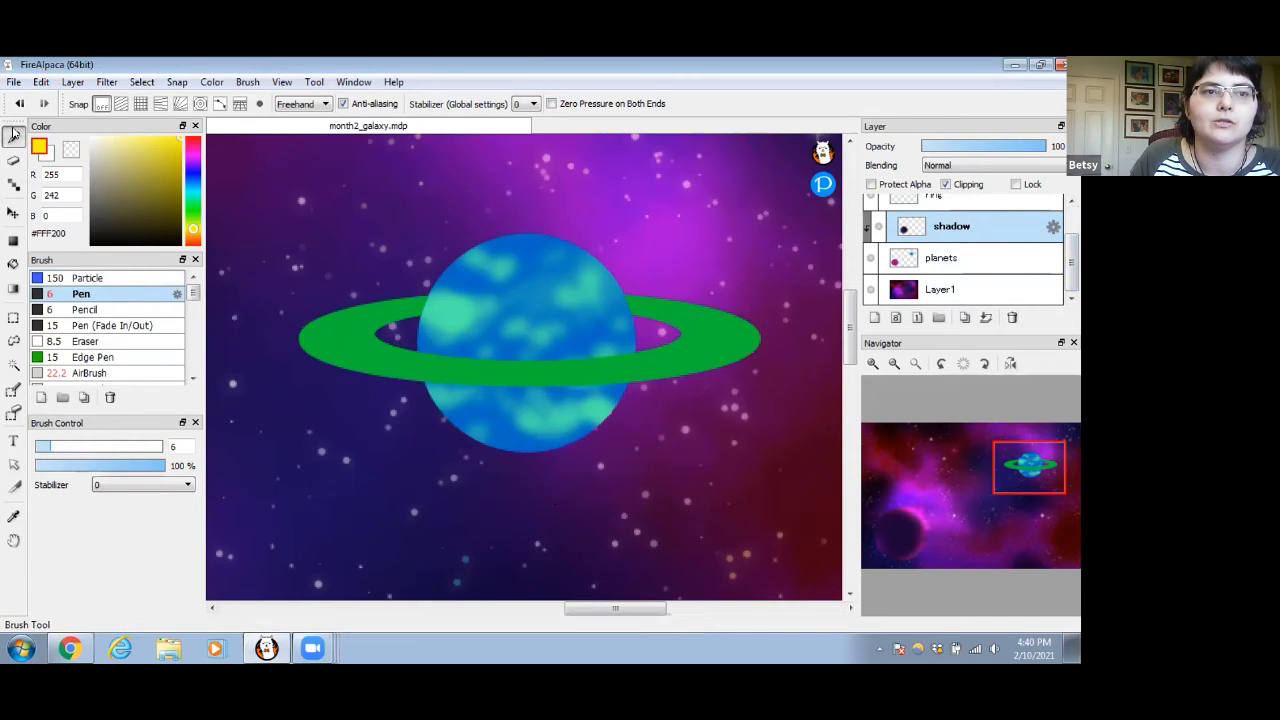
left_click(106, 374)
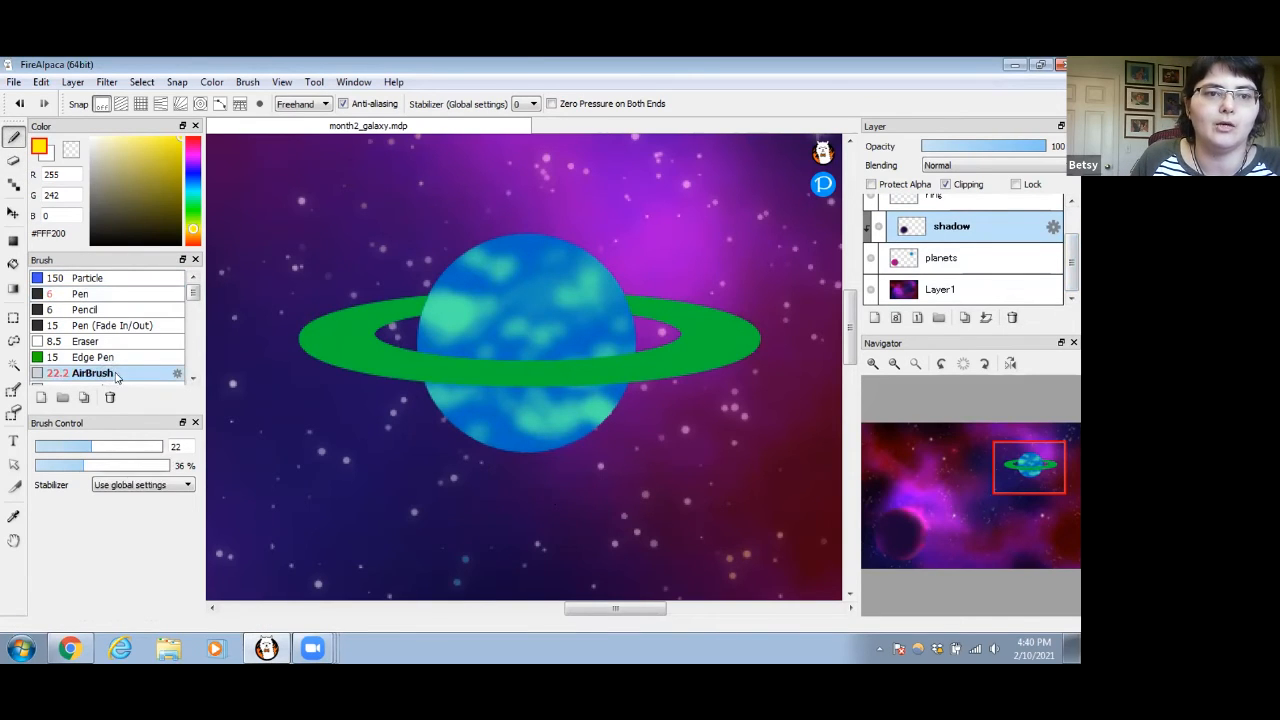
left_click_drag(93, 447, 158, 449)
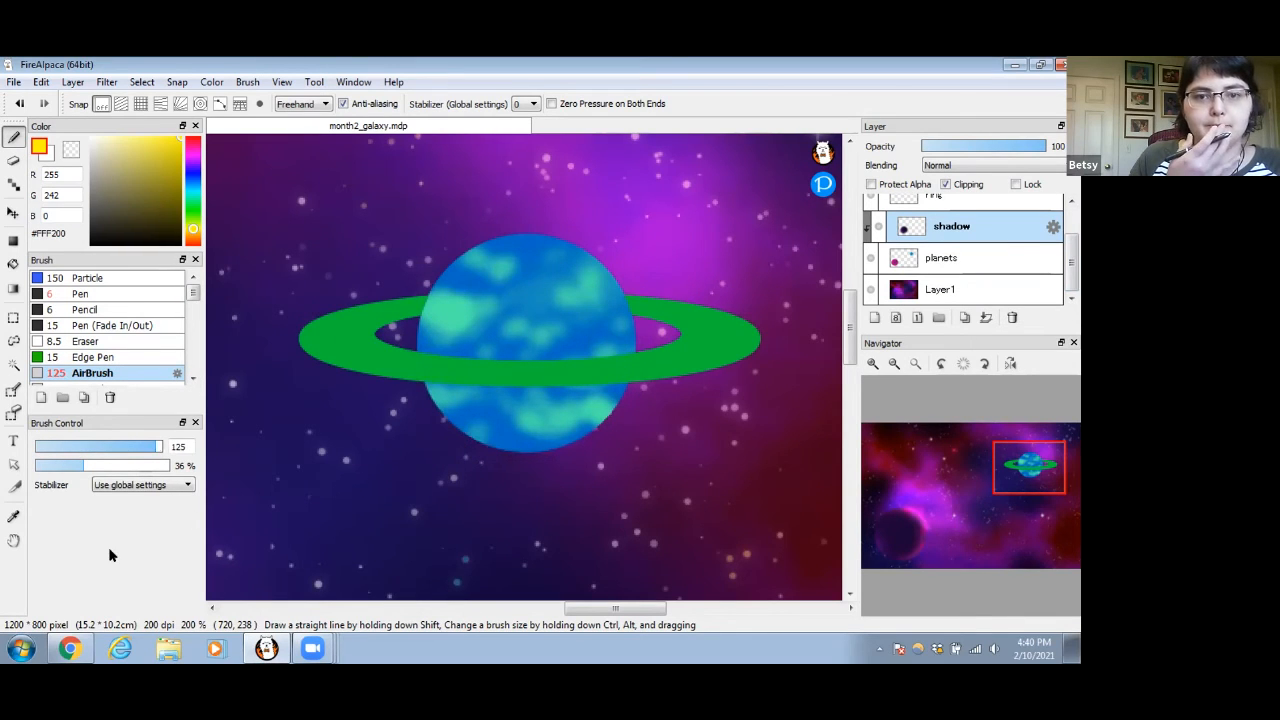
key("alt")
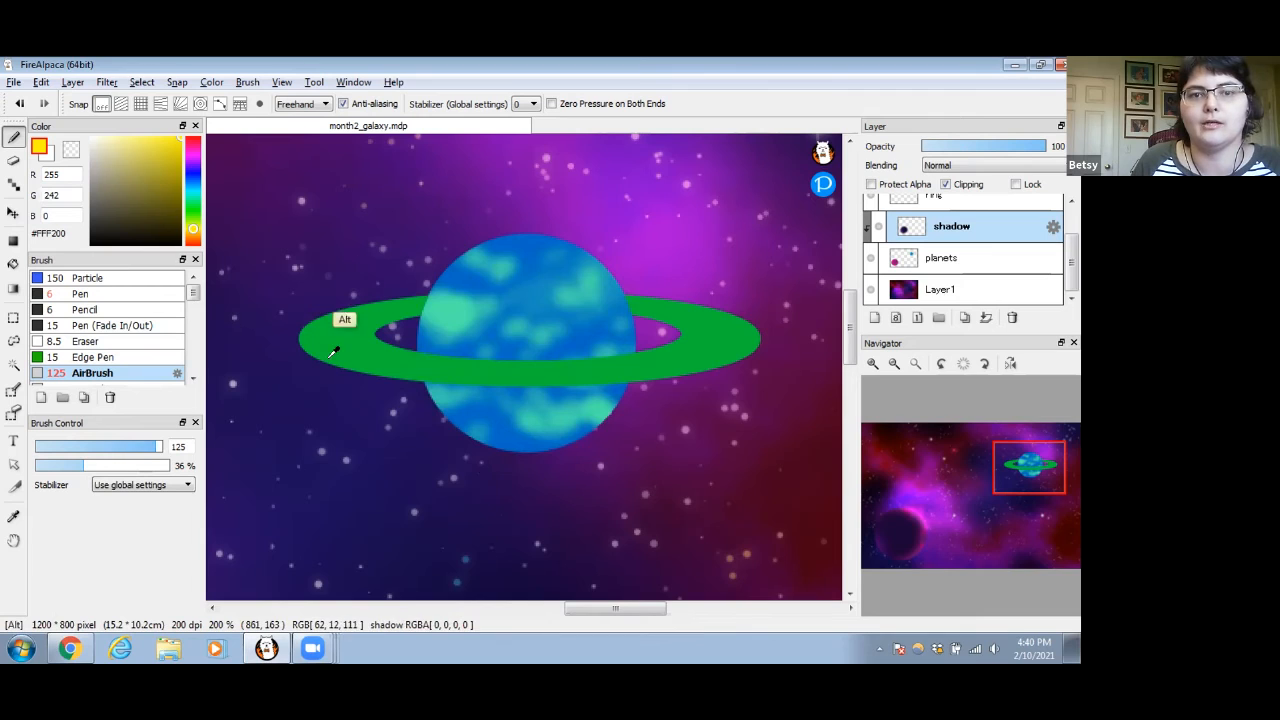
left_click(261, 185, "alt")
left_click(252, 165, "alt")
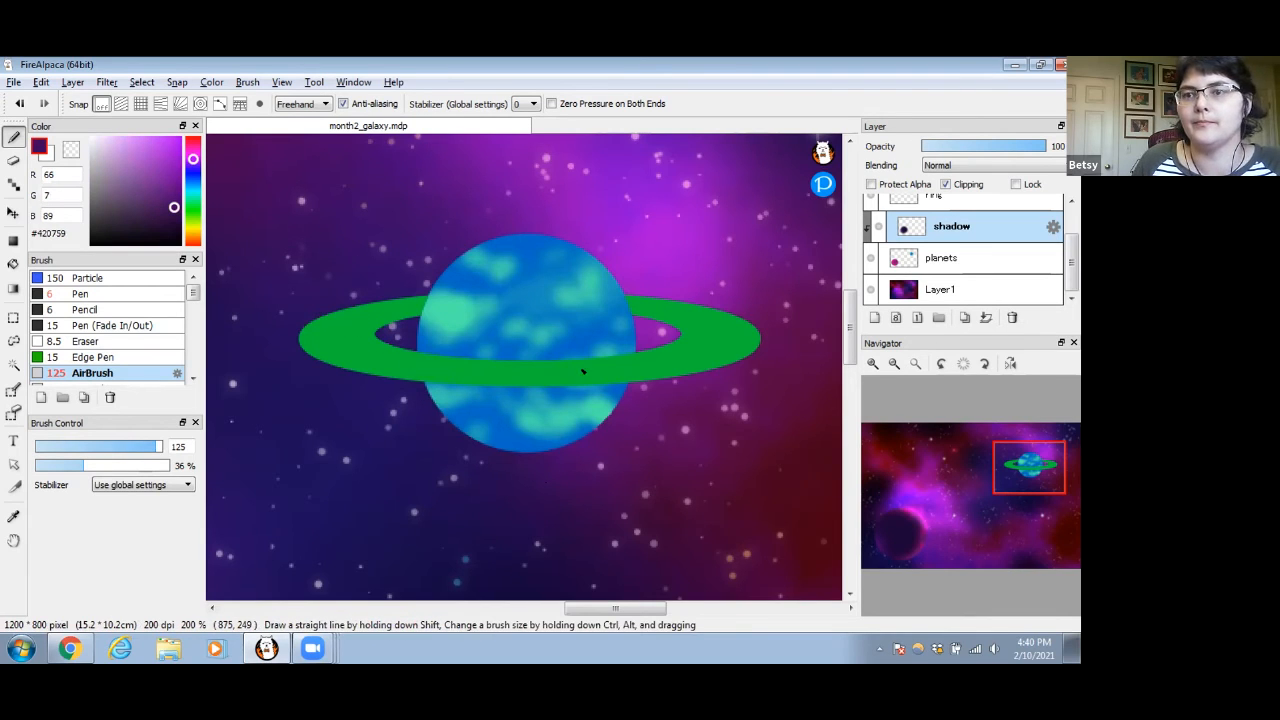
mouse_move(495, 321)
left_mouse_down()
mouse_move(521, 356)
mouse_move(525, 341)
mouse_move(504, 326)
mouse_move(484, 349)
mouse_move(504, 380)
mouse_move(557, 367)
mouse_move(525, 314)
mouse_move(479, 318)
mouse_move(471, 351)
mouse_move(485, 383)
mouse_move(534, 397)
mouse_move(554, 353)
mouse_move(501, 307)
mouse_move(461, 315)
mouse_move(451, 340)
mouse_move(459, 304)
mouse_move(451, 358)
mouse_move(509, 421)
mouse_move(561, 396)
mouse_move(548, 327)
mouse_move(502, 299)
mouse_move(463, 313)
mouse_move(449, 378)
mouse_move(508, 417)
mouse_move(560, 365)
mouse_move(523, 293)
left_mouse_up()
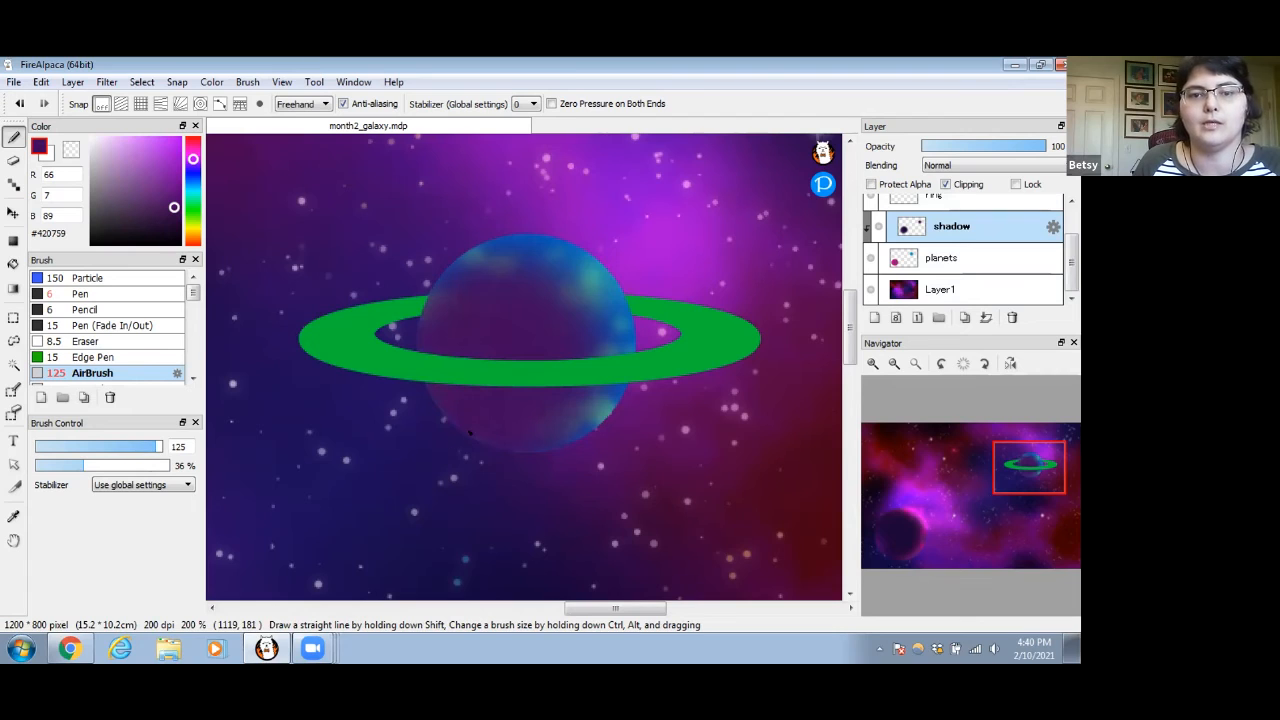
left_click_drag(572, 394, 440, 543)
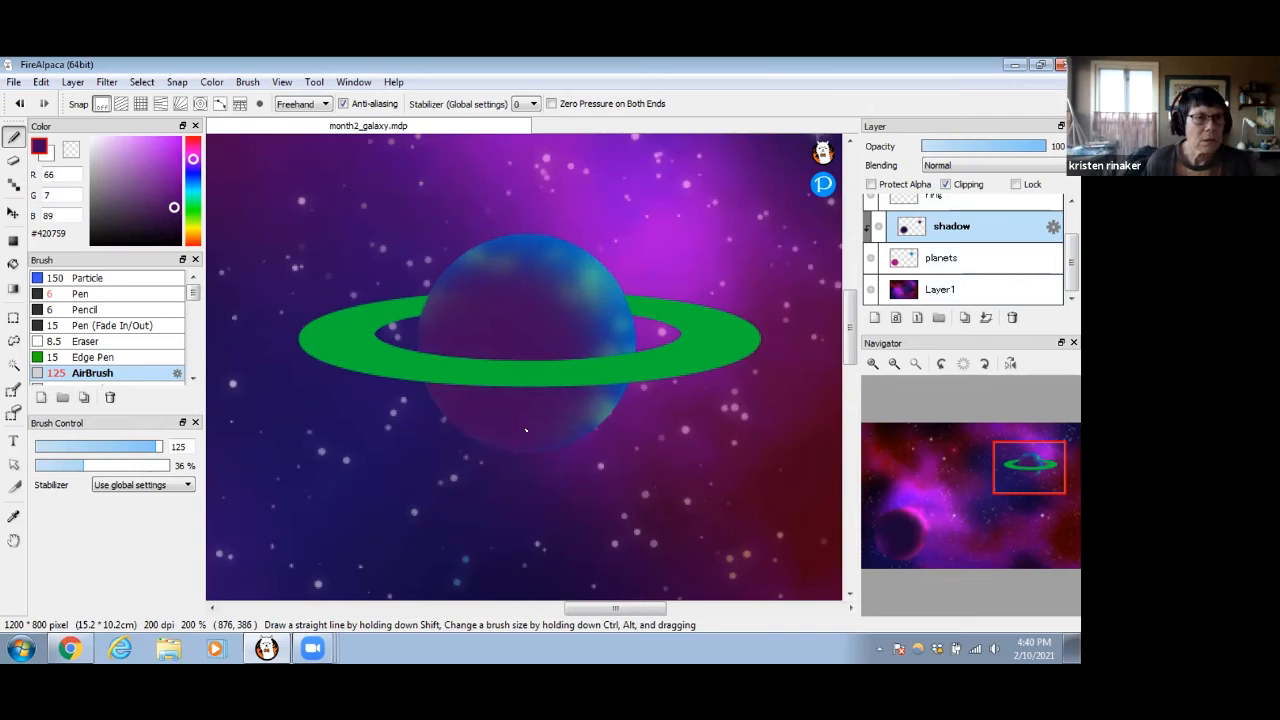
mouse_move(463, 280)
left_mouse_down()
mouse_move(523, 286)
mouse_move(549, 314)
mouse_move(561, 365)
left_mouse_up()
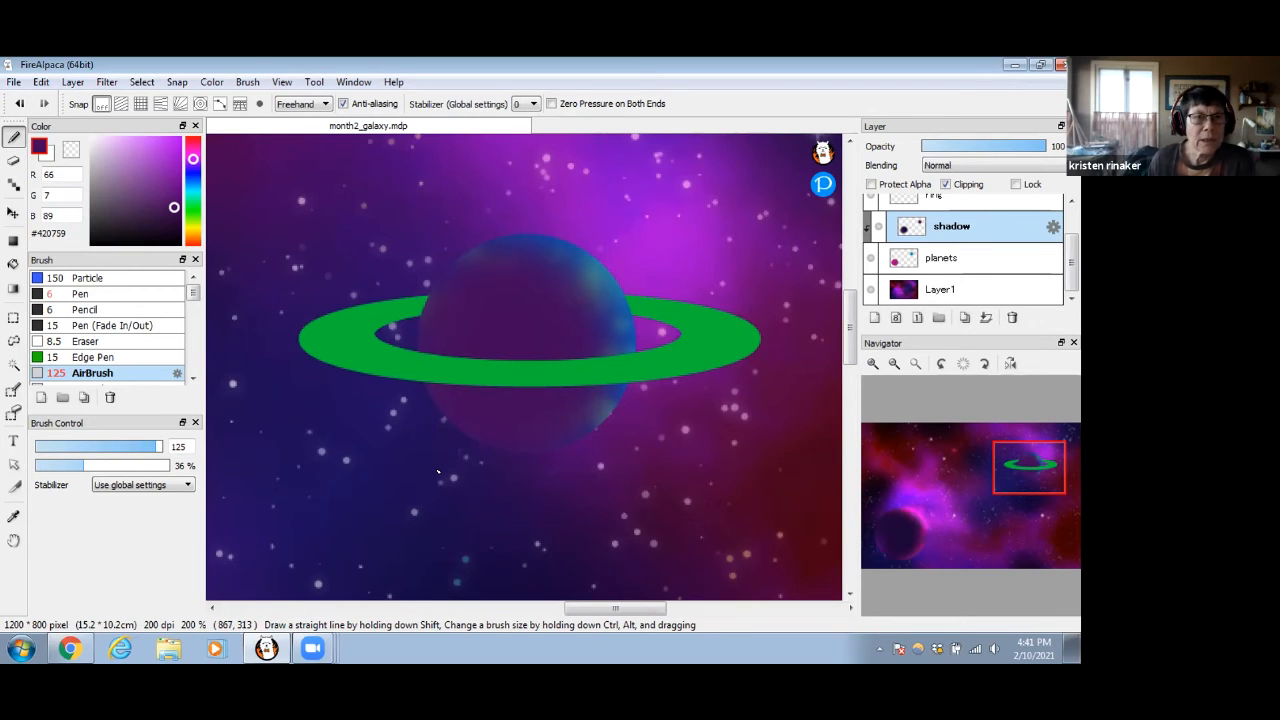
Darken the planet's shaded side on the shadow layer with a dark navy blue sampled from the background
left_click_drag(1072, 267, 1072, 248)
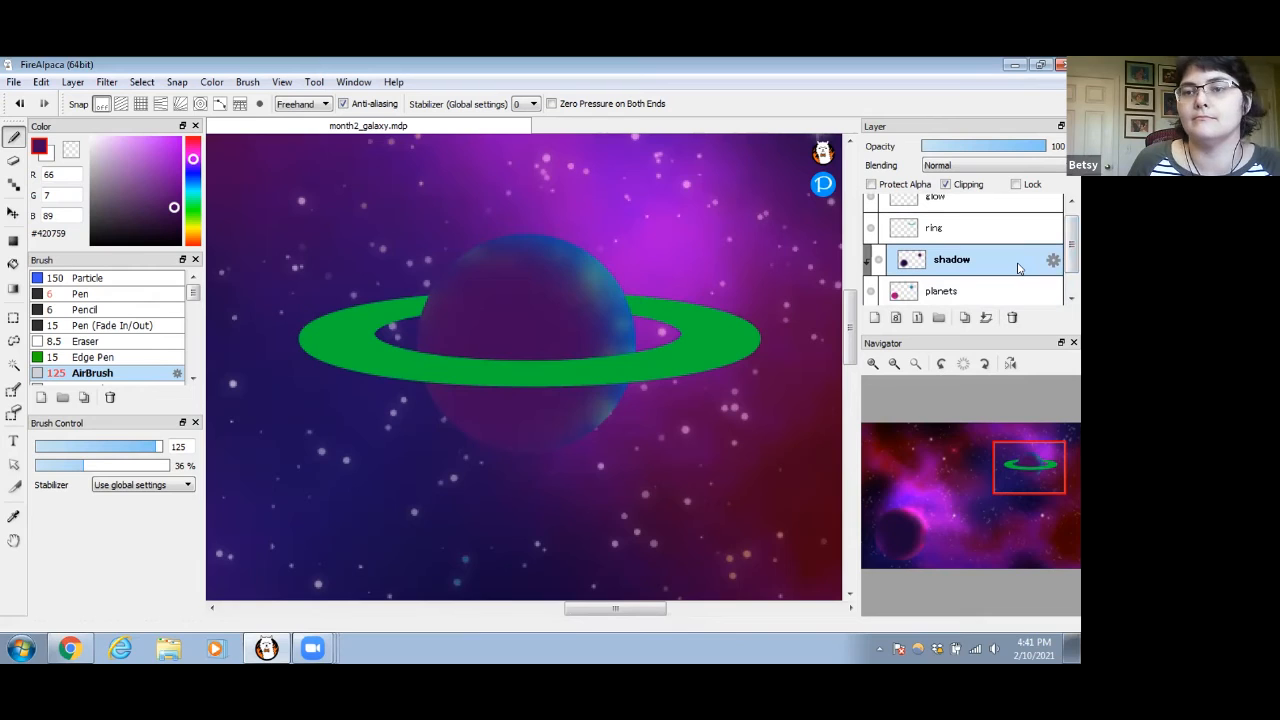
scroll(1068, 296, "up", 1)
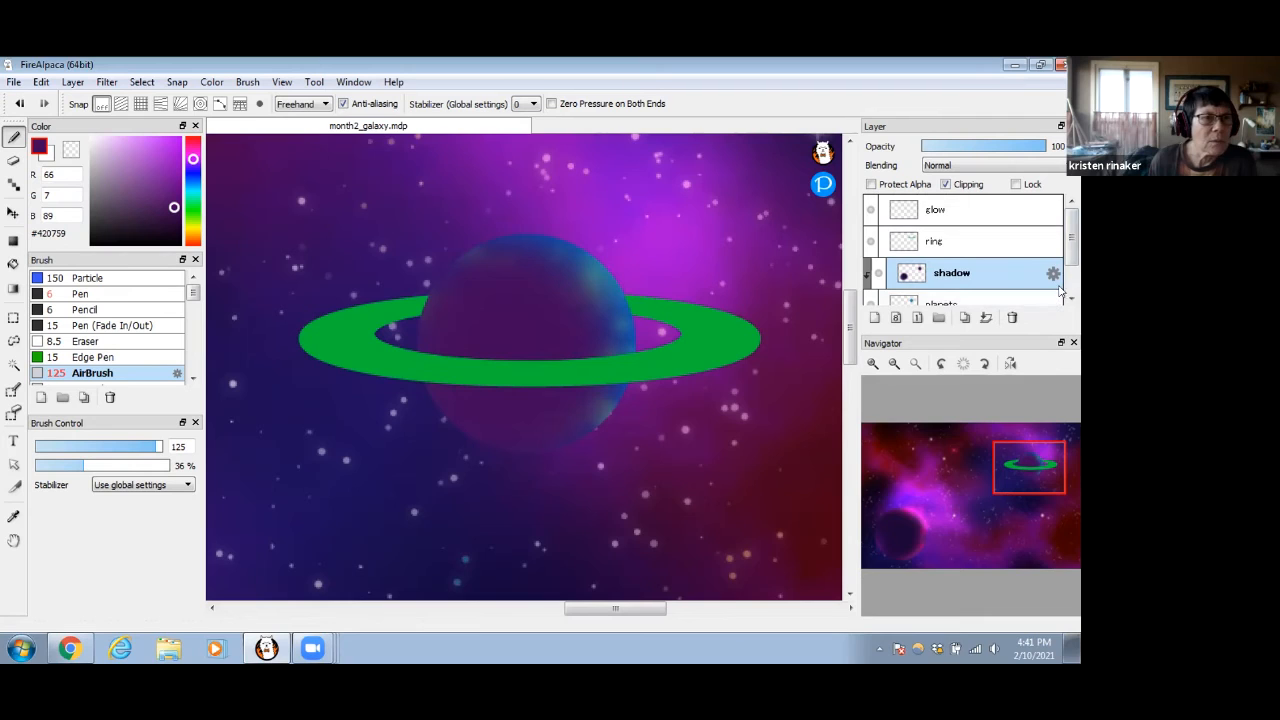
scroll(1068, 296, "down", 3)
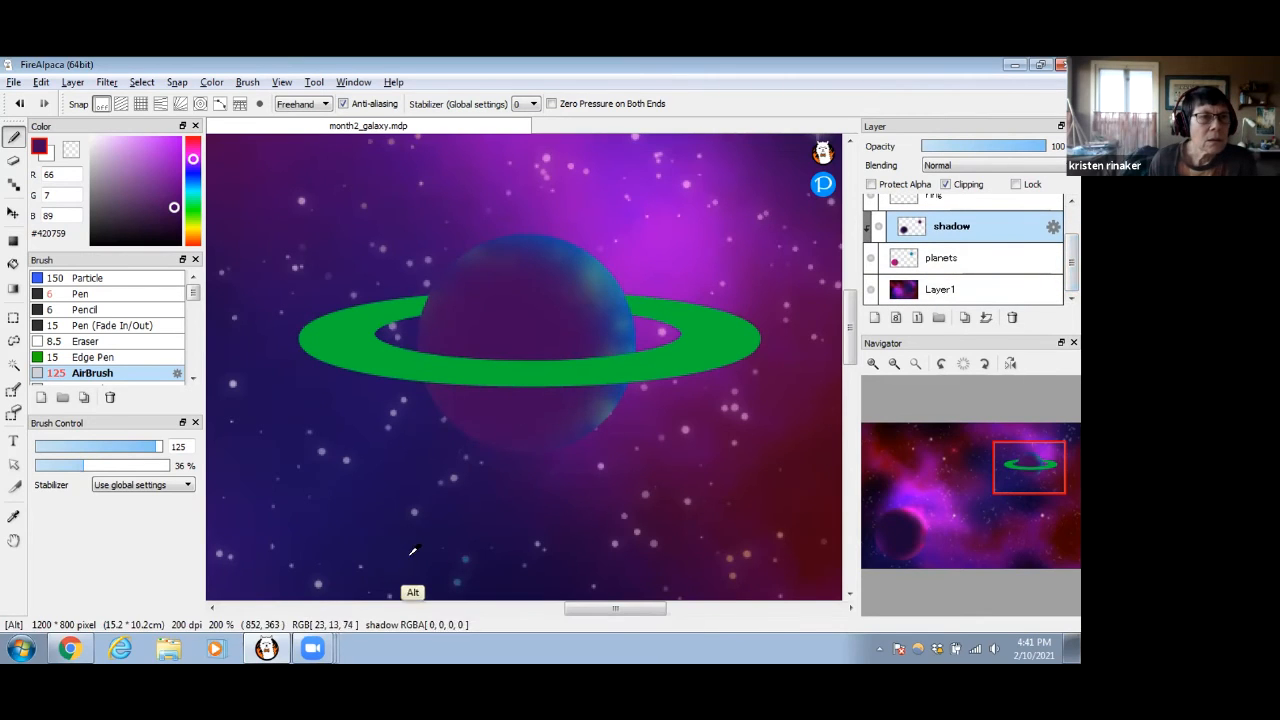
left_click(482, 341, "alt")
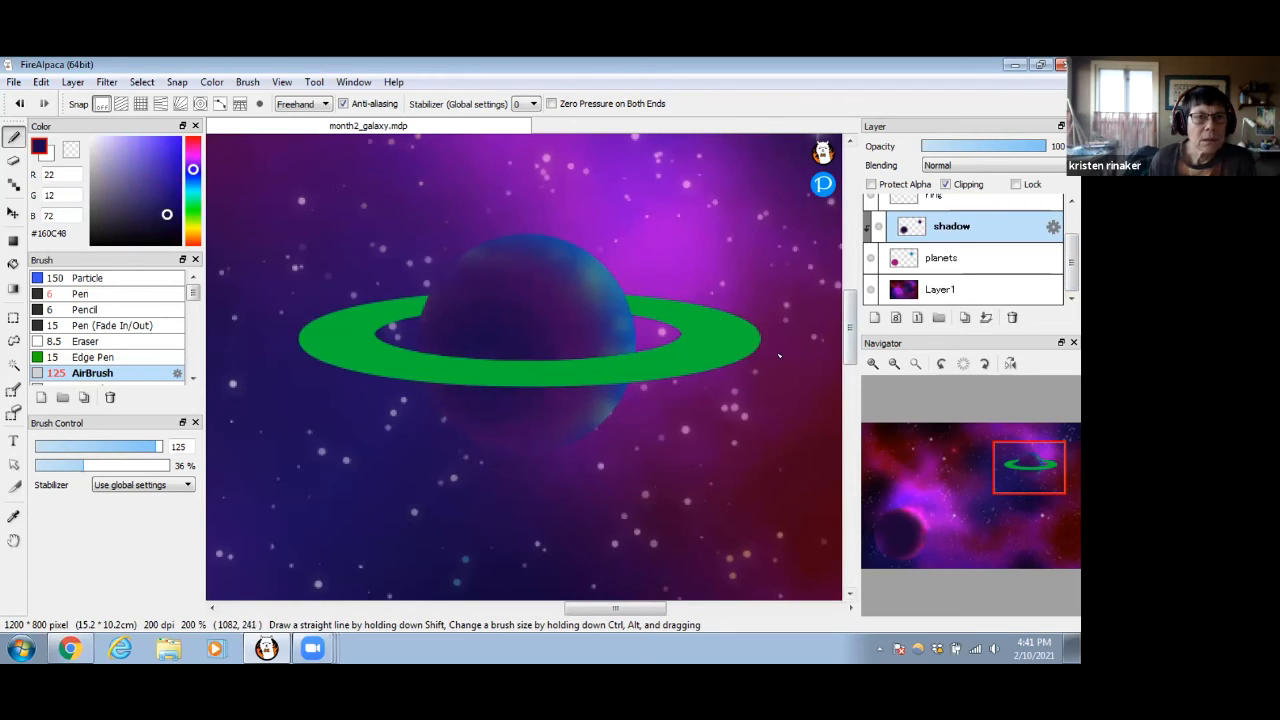
Add a new layer above the ring layer, name it "ring shadow", and clip it to the ring
left_click_drag(1075, 262, 1077, 230)
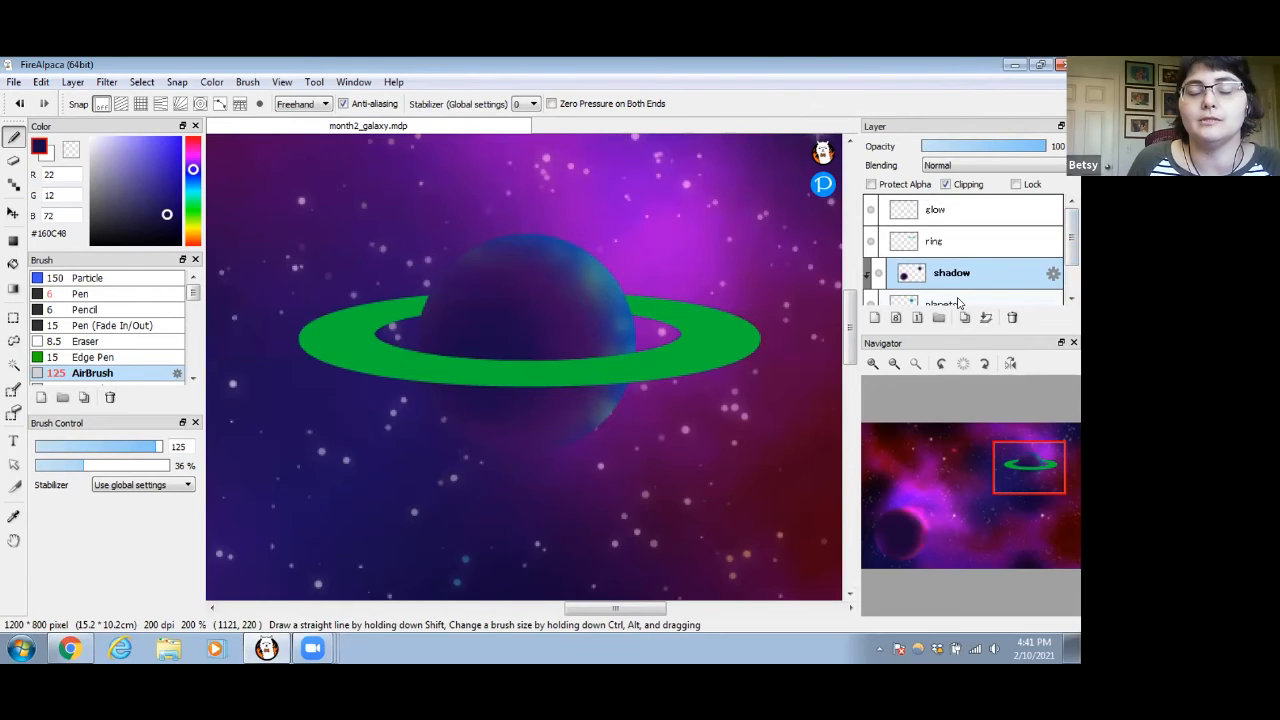
left_click(953, 241)
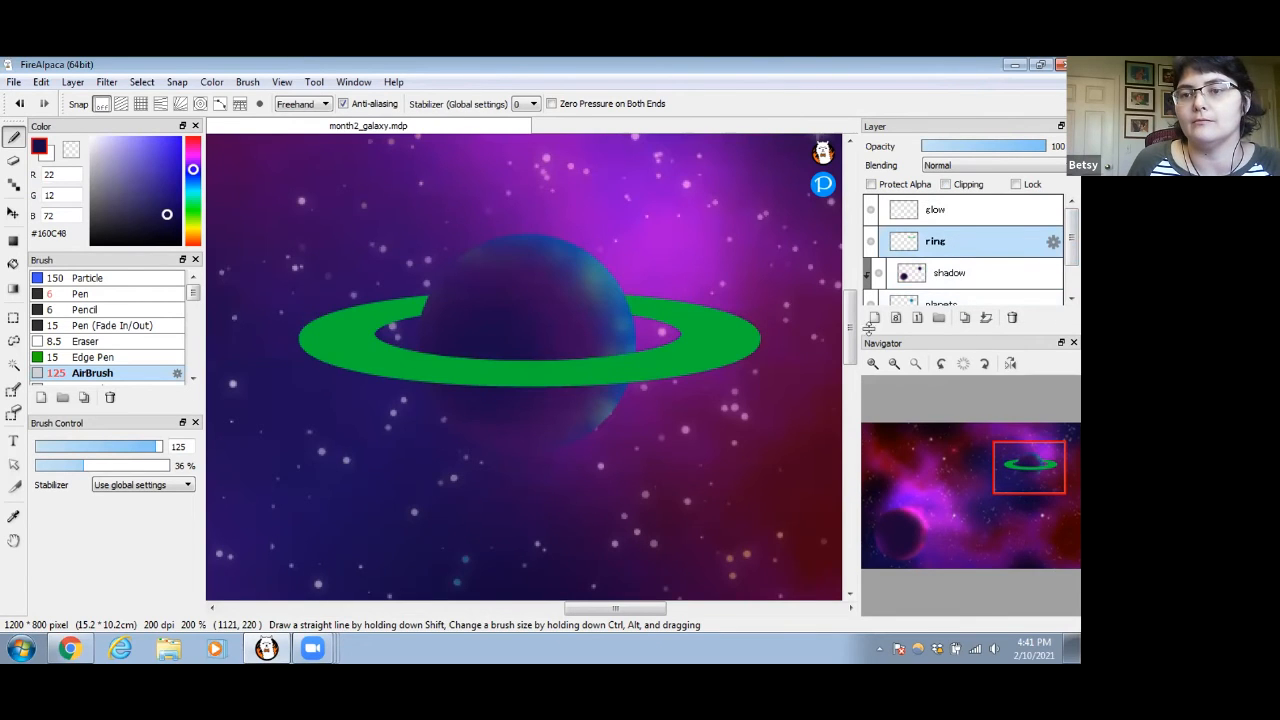
left_click(876, 317)
double_click(946, 242)
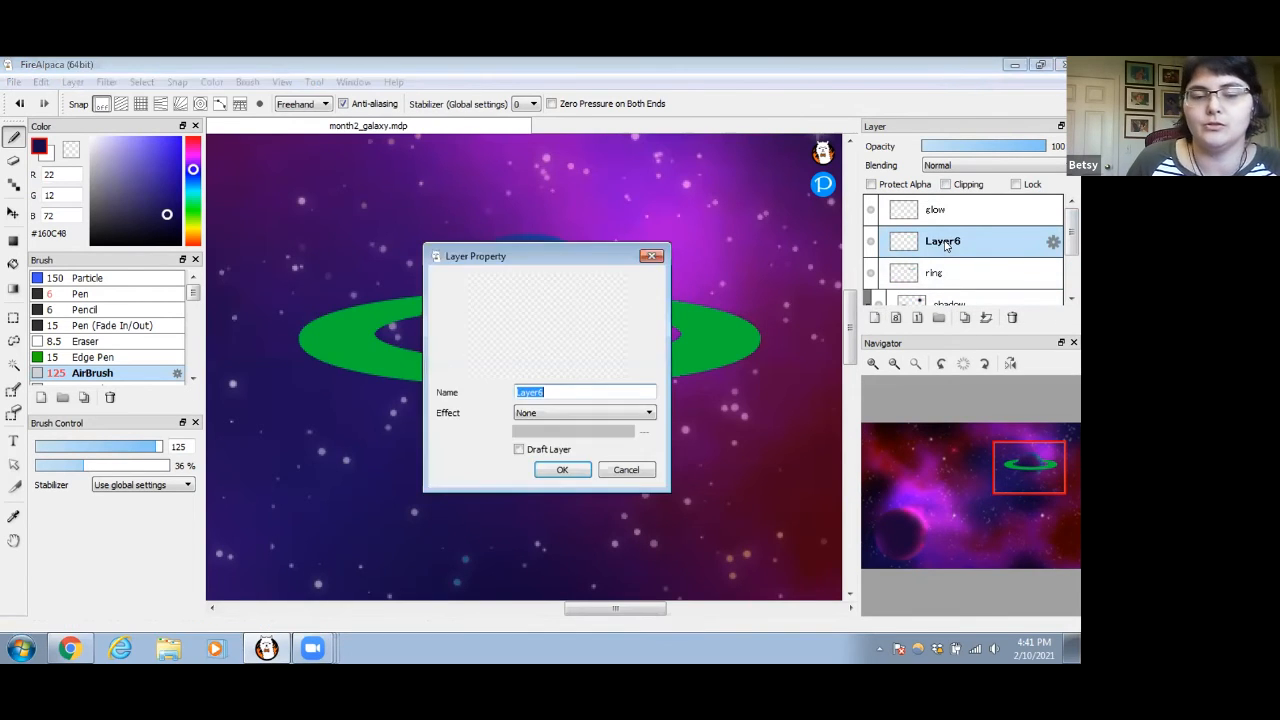
type("r")
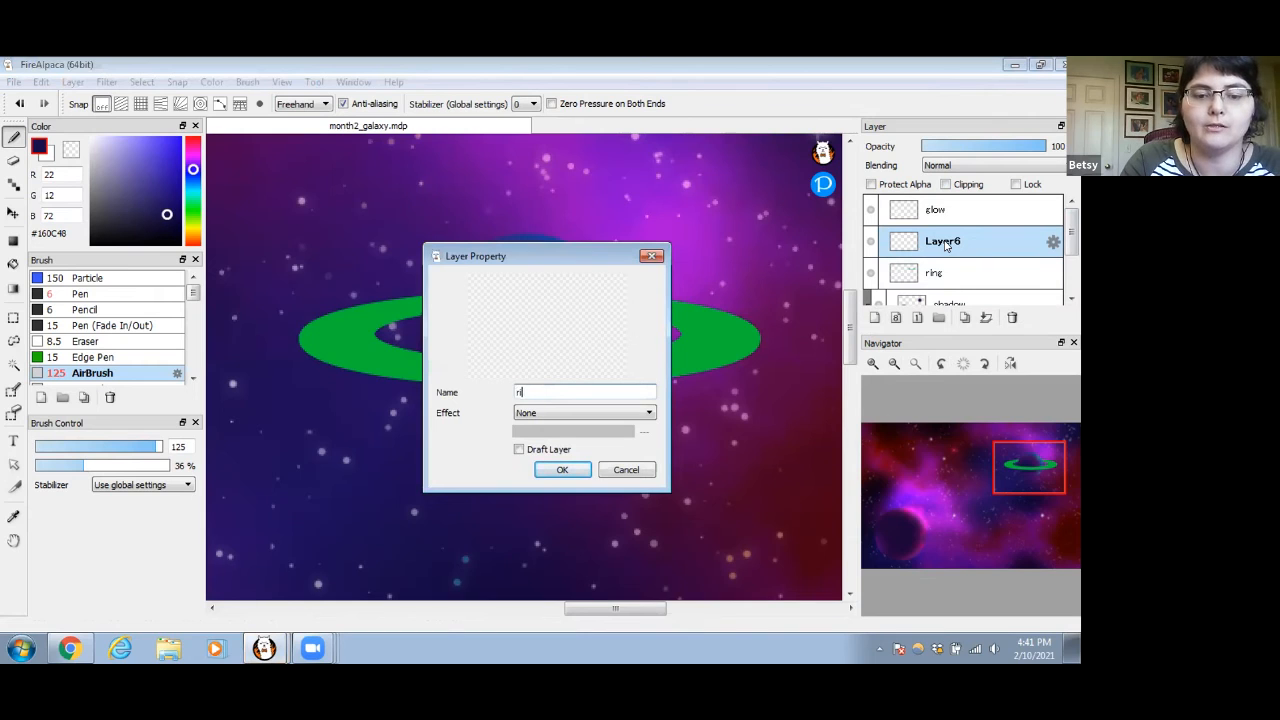
type("ing shadow")
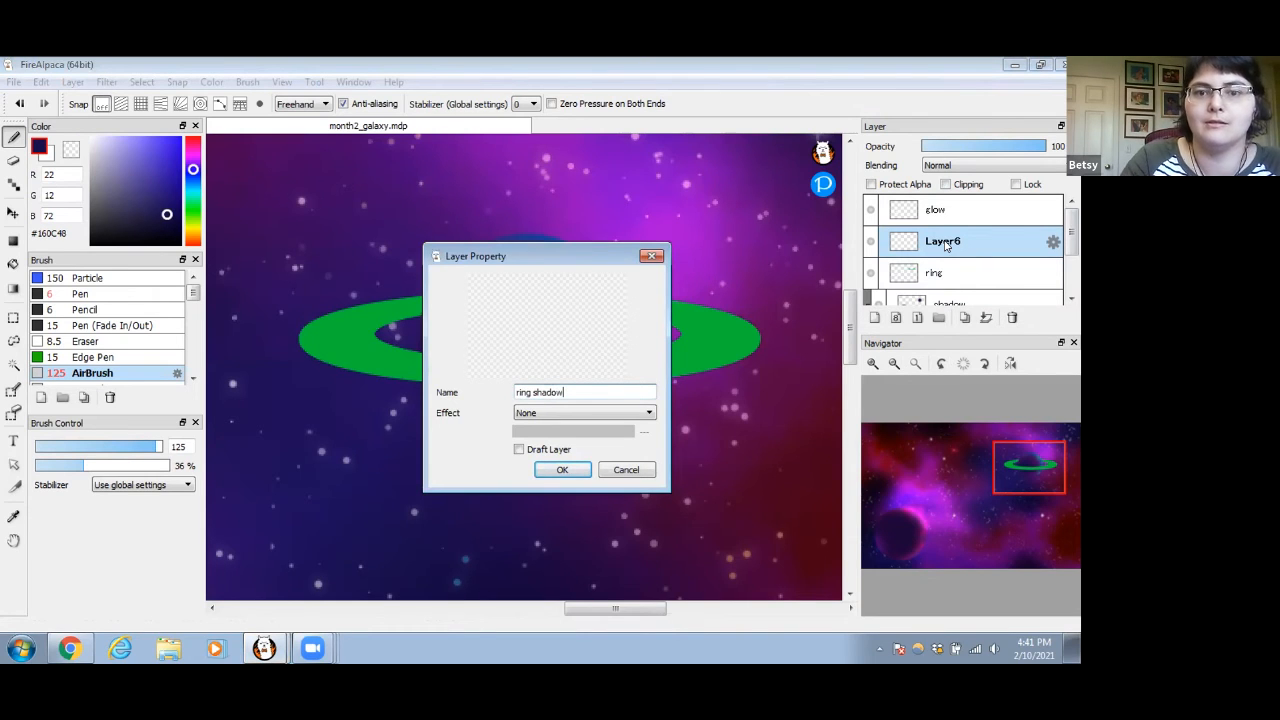
left_click(566, 471)
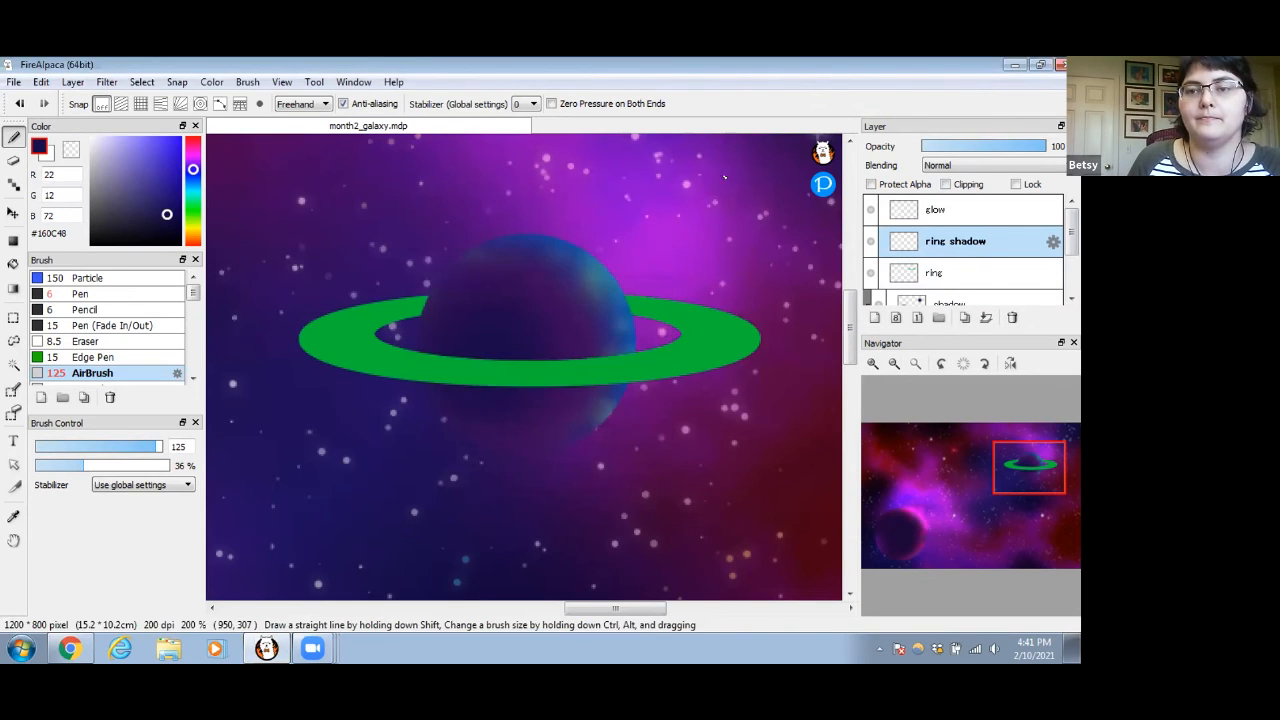
left_click(945, 185)
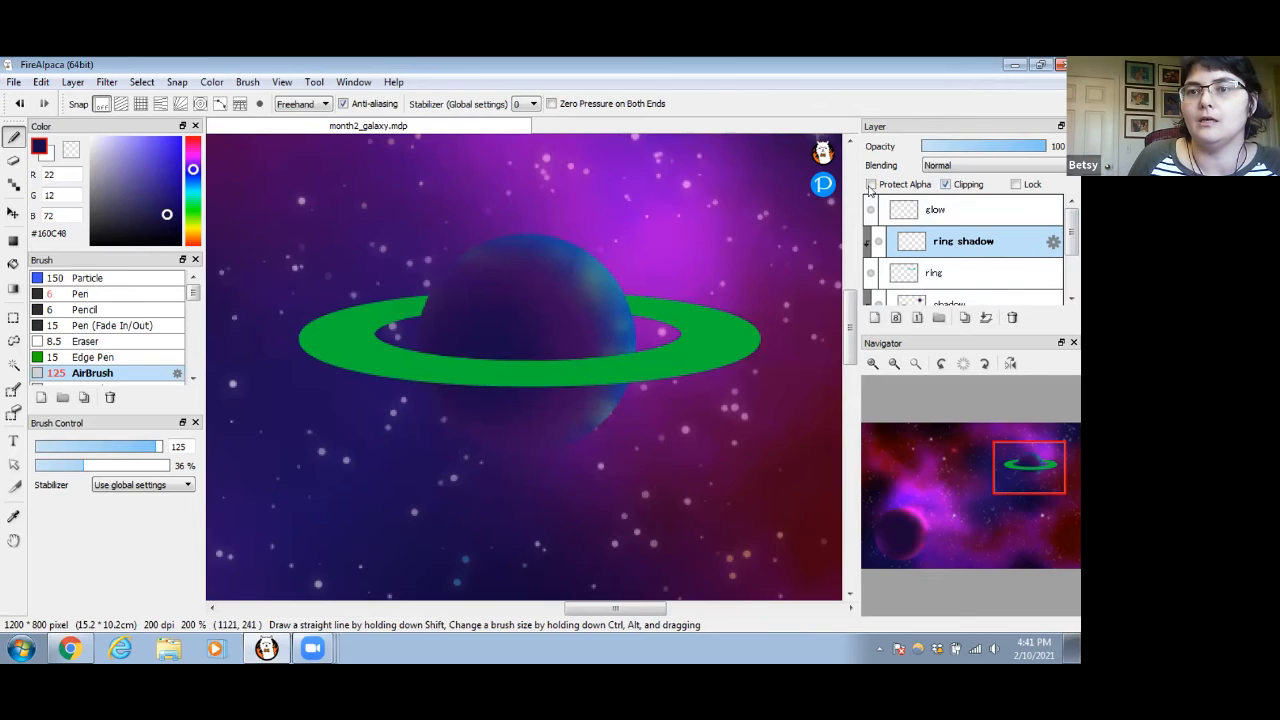
Airbrush dark navy shading over the ring's left half and where its right part emerges from behind the planet
mouse_move(408, 314)
left_mouse_down()
mouse_move(364, 348)
mouse_move(326, 329)
mouse_move(411, 324)
mouse_move(403, 331)
mouse_move(407, 320)
mouse_move(384, 364)
mouse_move(461, 348)
mouse_move(398, 355)
mouse_move(327, 339)
mouse_move(419, 326)
mouse_move(399, 379)
mouse_move(437, 355)
left_mouse_up()
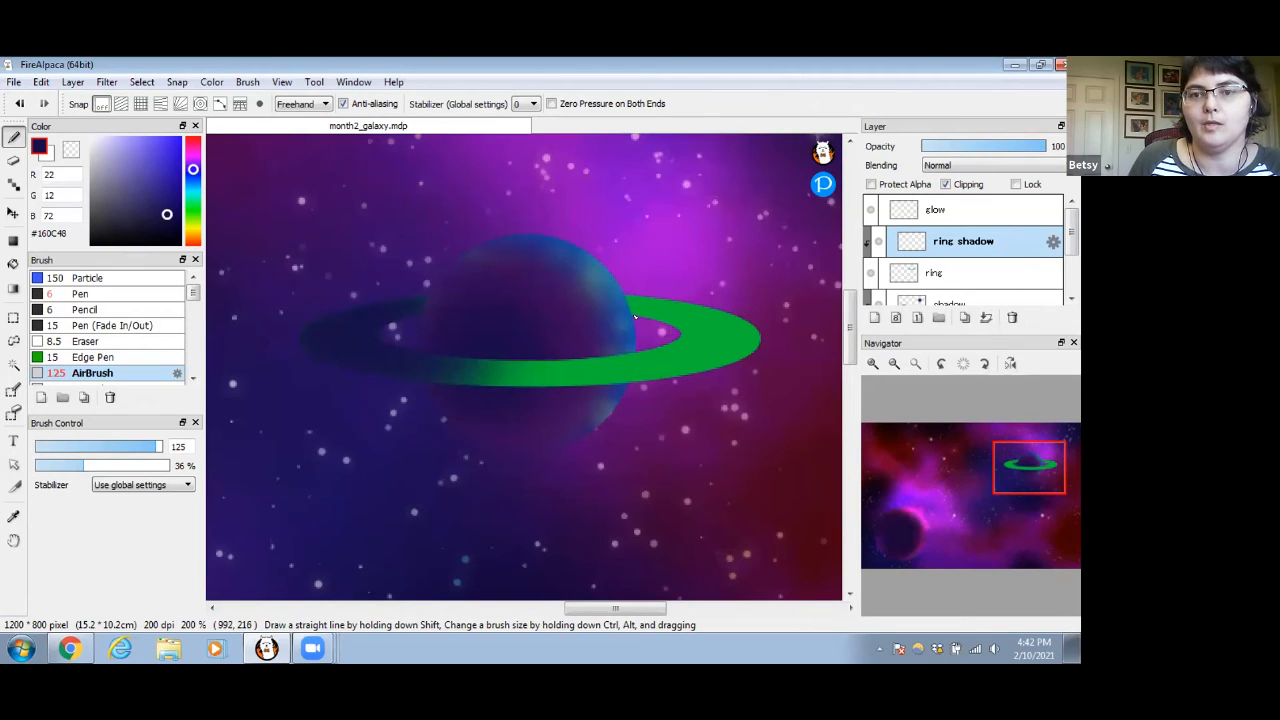
left_click_drag(628, 313, 629, 305)
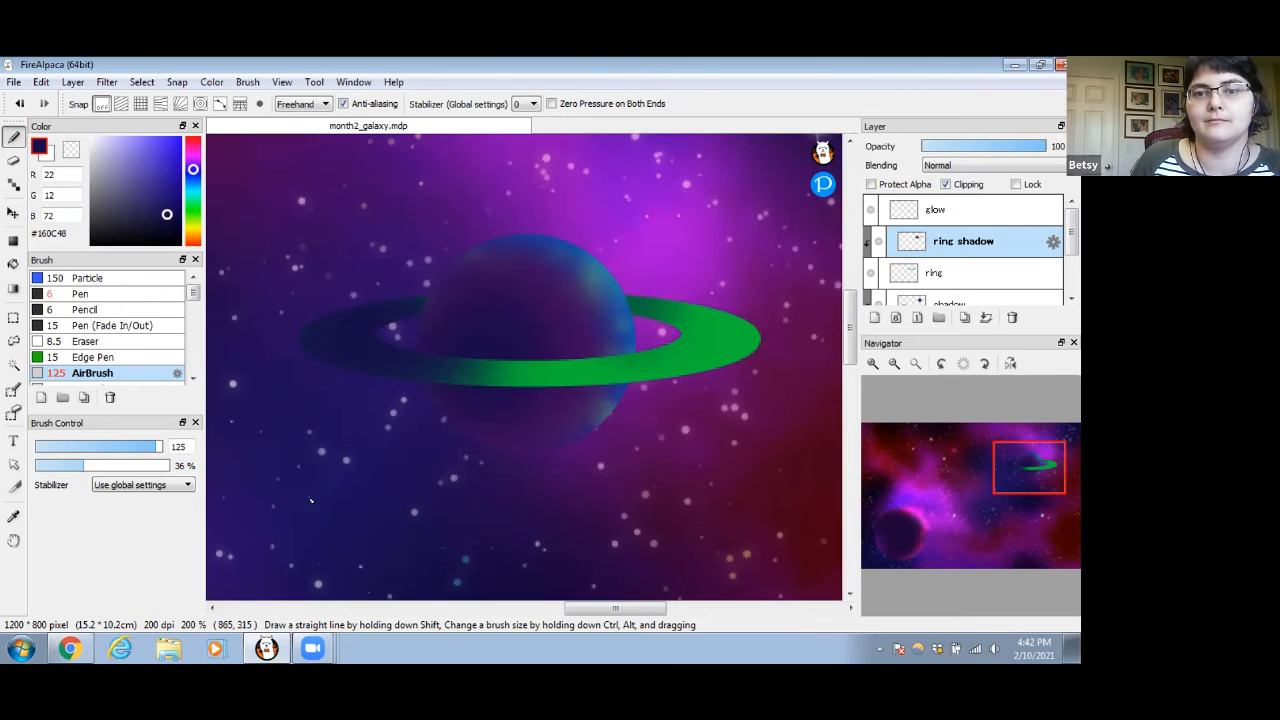
left_click_drag(488, 404, 259, 495)
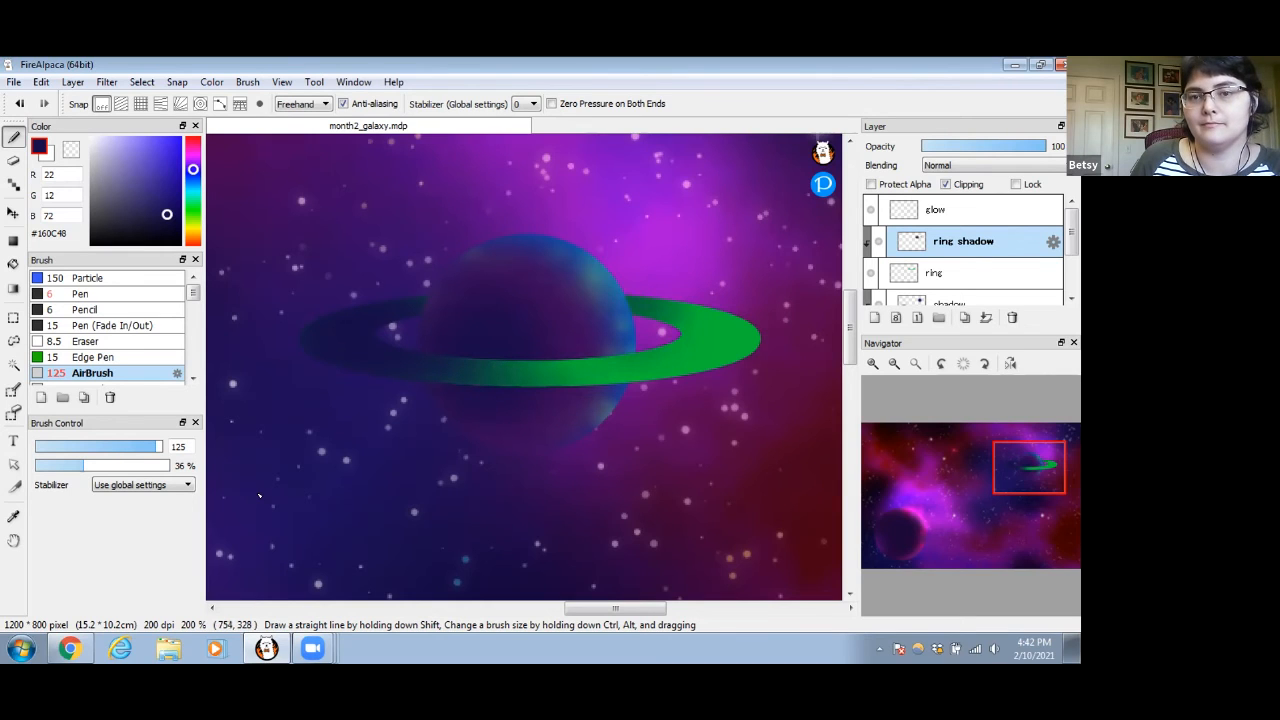
Compare the ring with and without its shading by toggling the visibility of the ring shadow layer
left_click(872, 242)
left_click(874, 243)
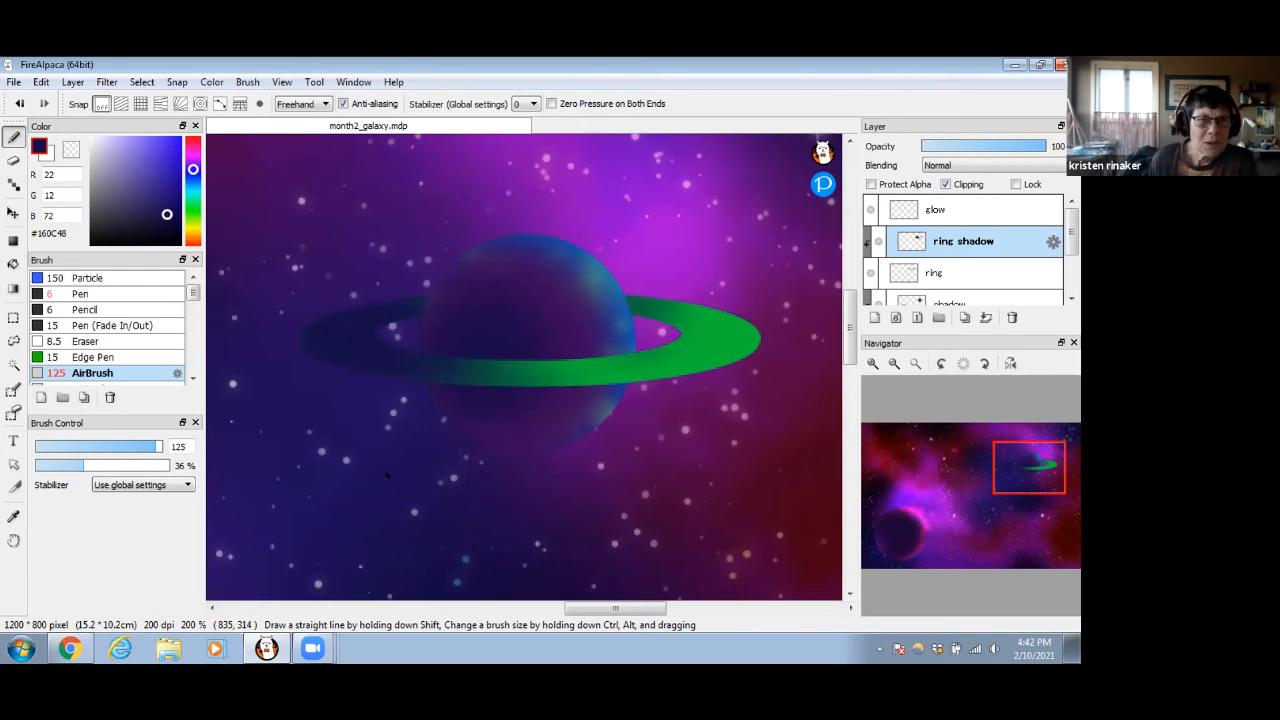
left_click(878, 244)
left_click(878, 244)
left_click(878, 244)
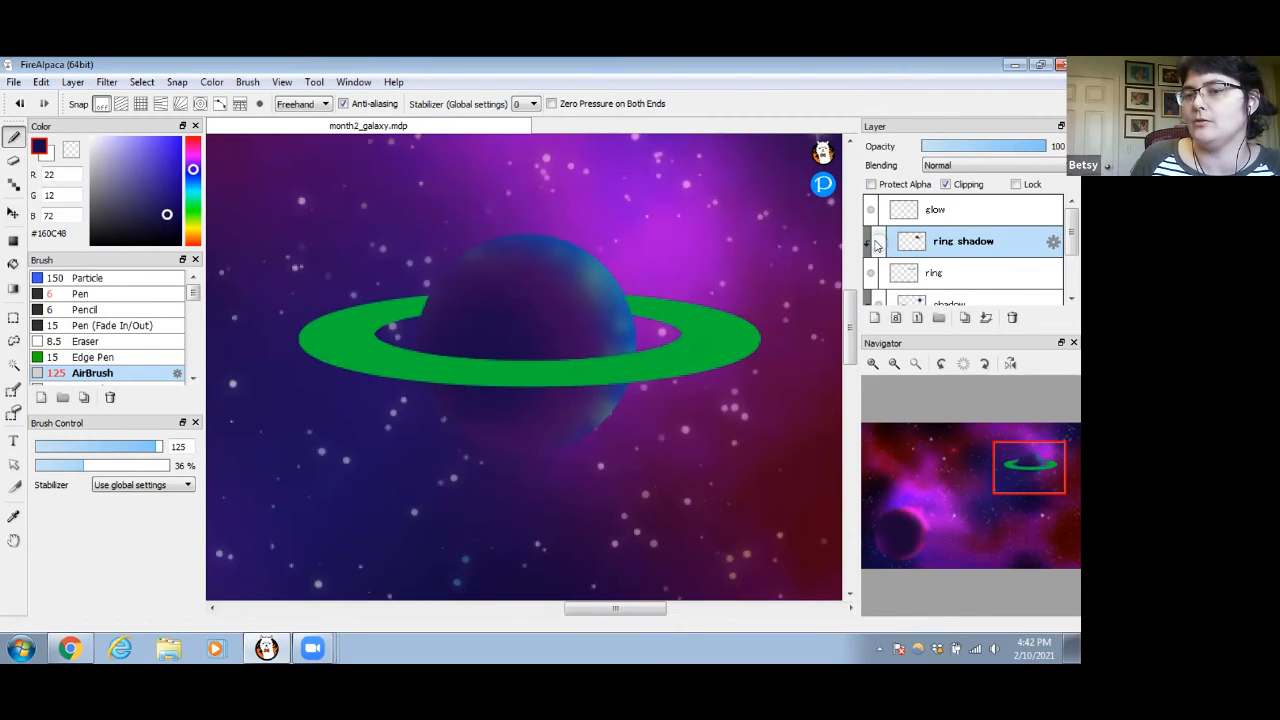
left_click(877, 244)
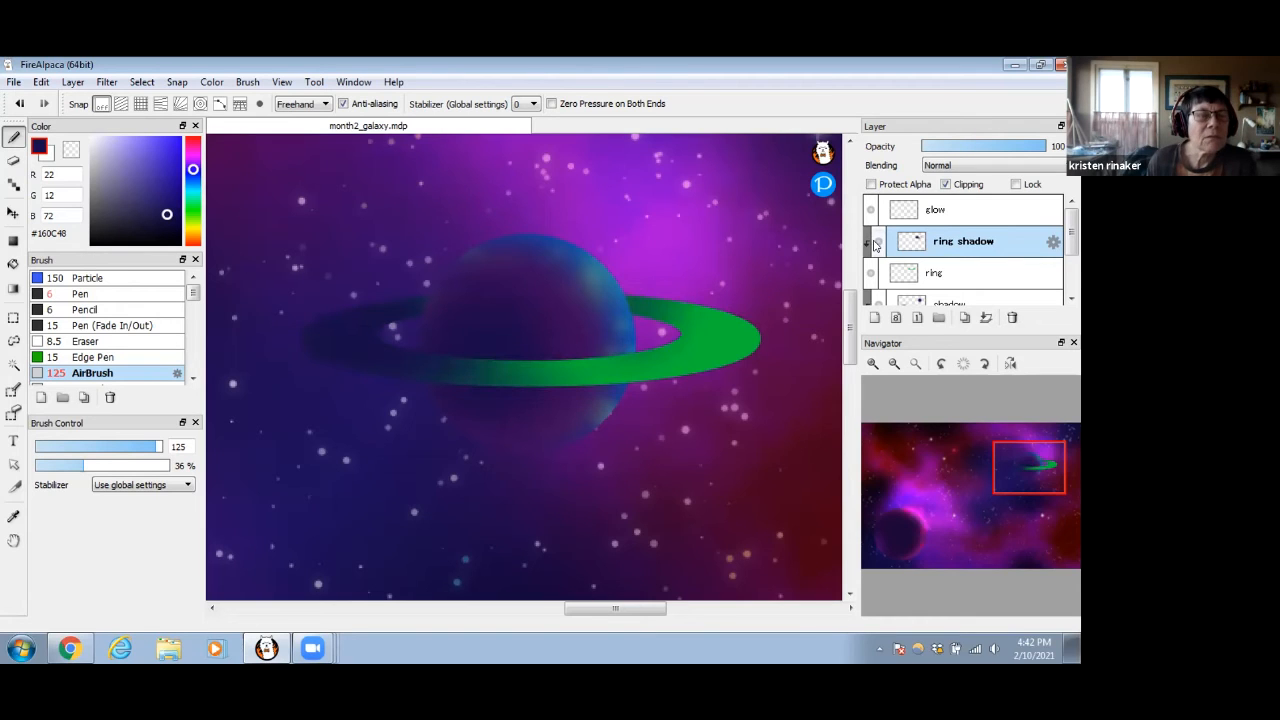
left_click(877, 244)
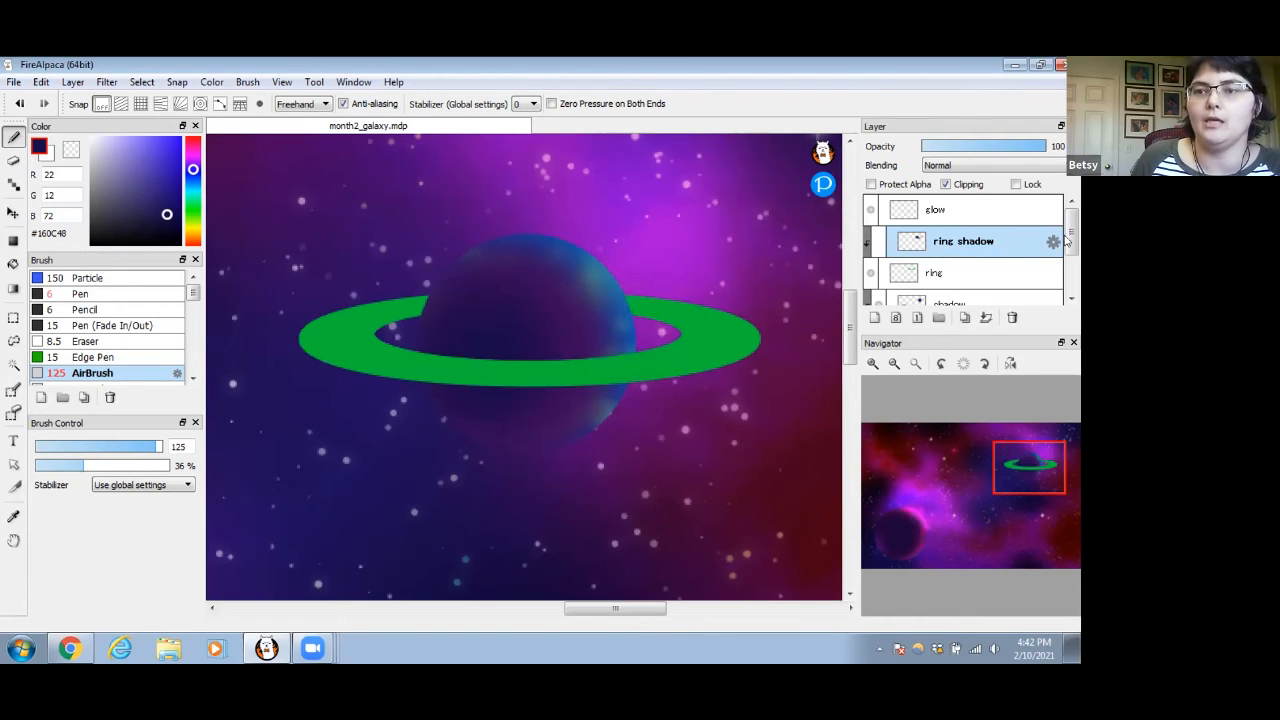
scroll(1066, 238, "down", 2)
left_click(926, 262)
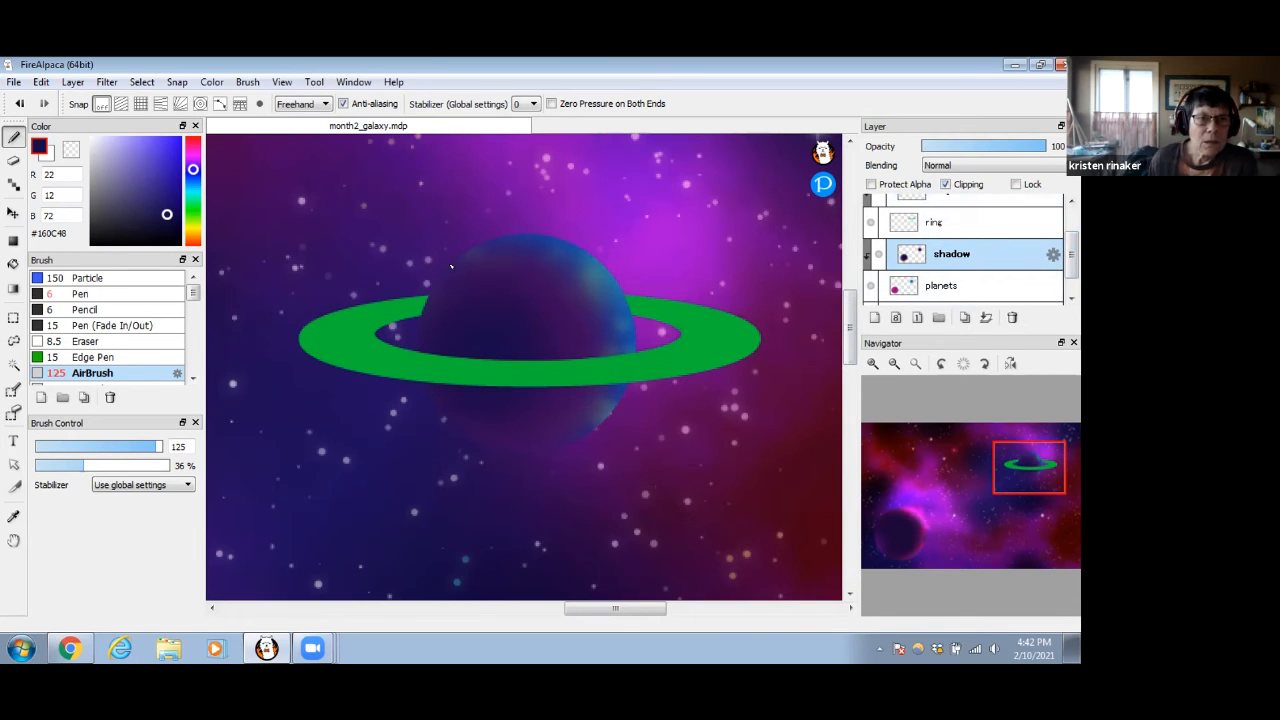
scroll(1008, 252, "up", 1)
left_click(1008, 246)
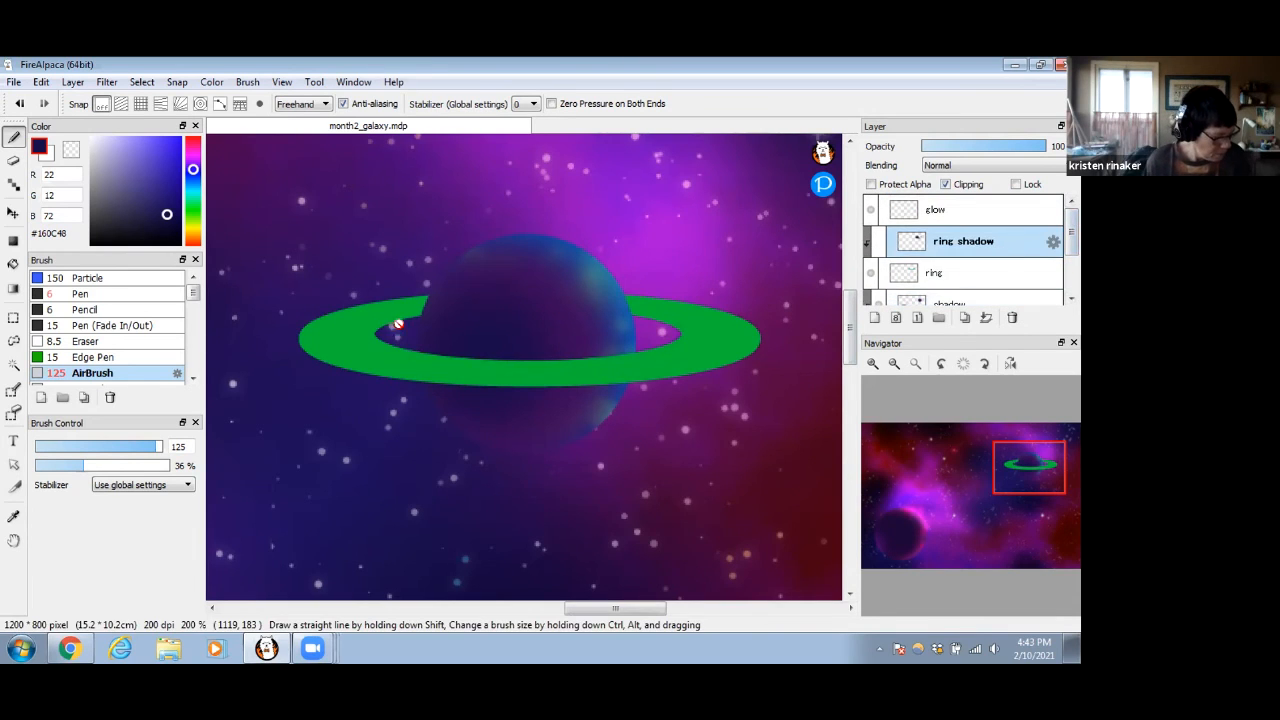
left_click(876, 242)
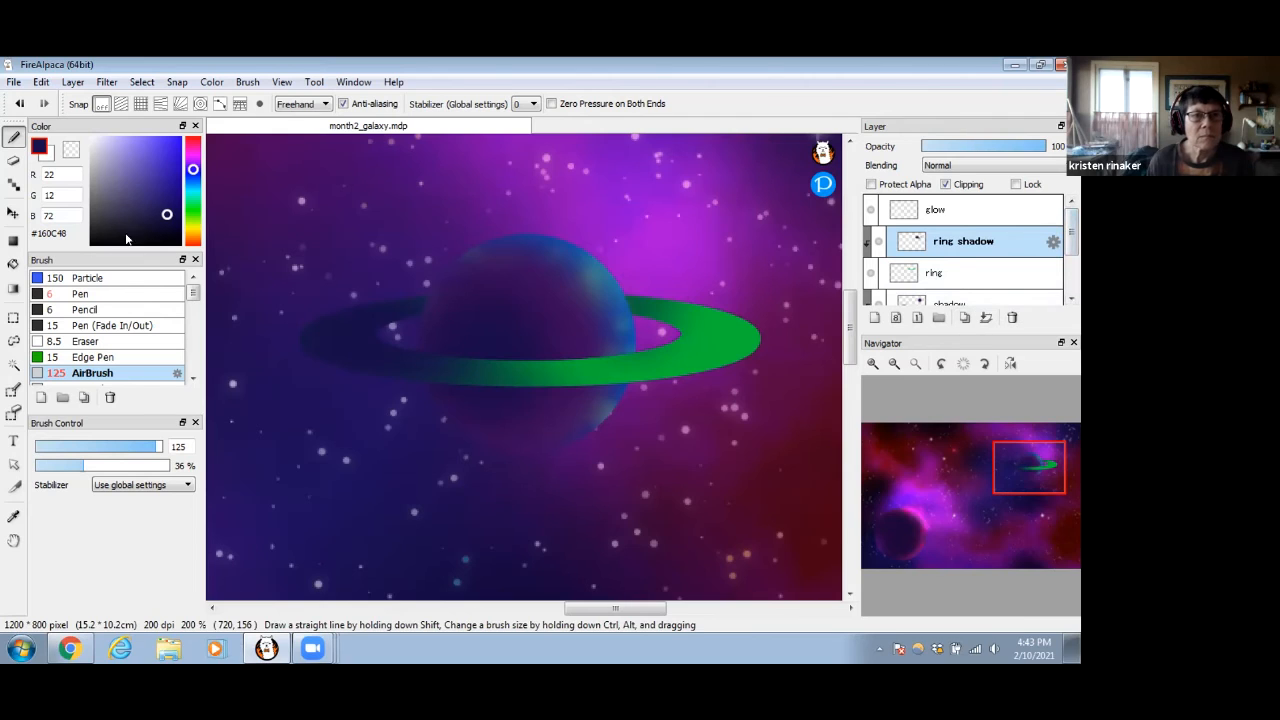
Select the glow layer and set up the AirBrush with pure white at size 42
left_click(92, 140)
left_click_drag(73, 121, 45, 109)
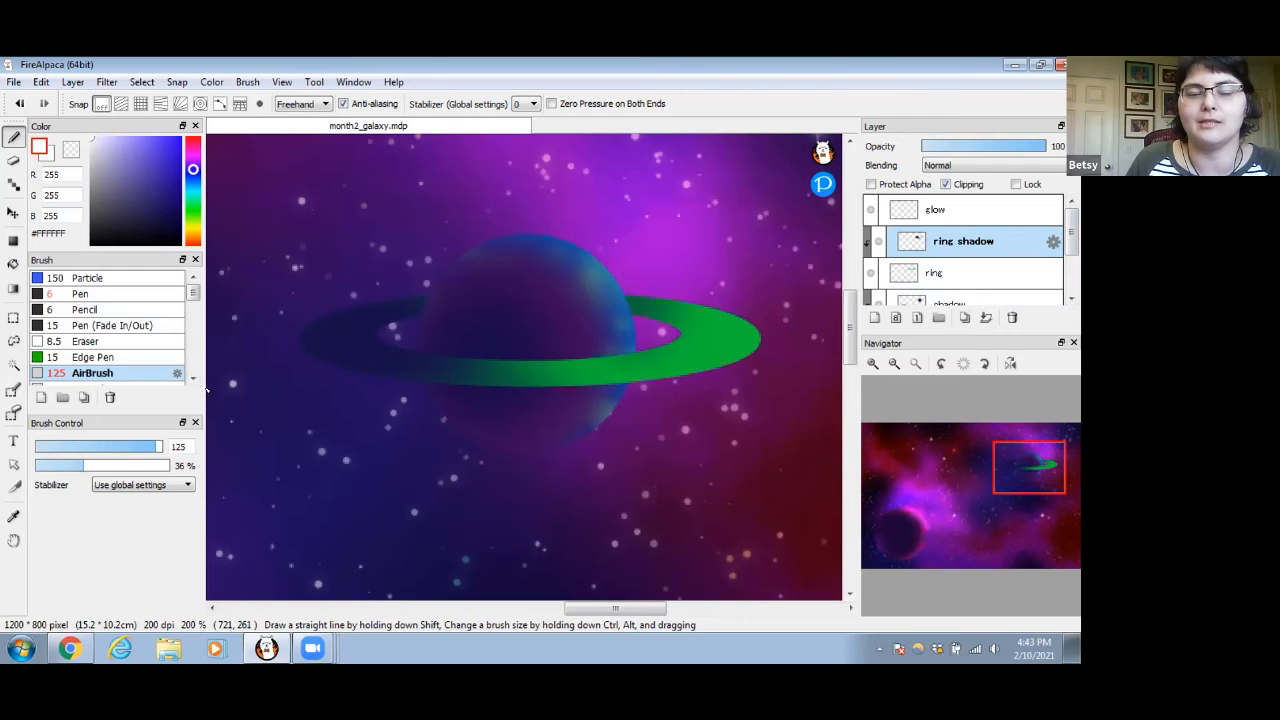
left_click(950, 210)
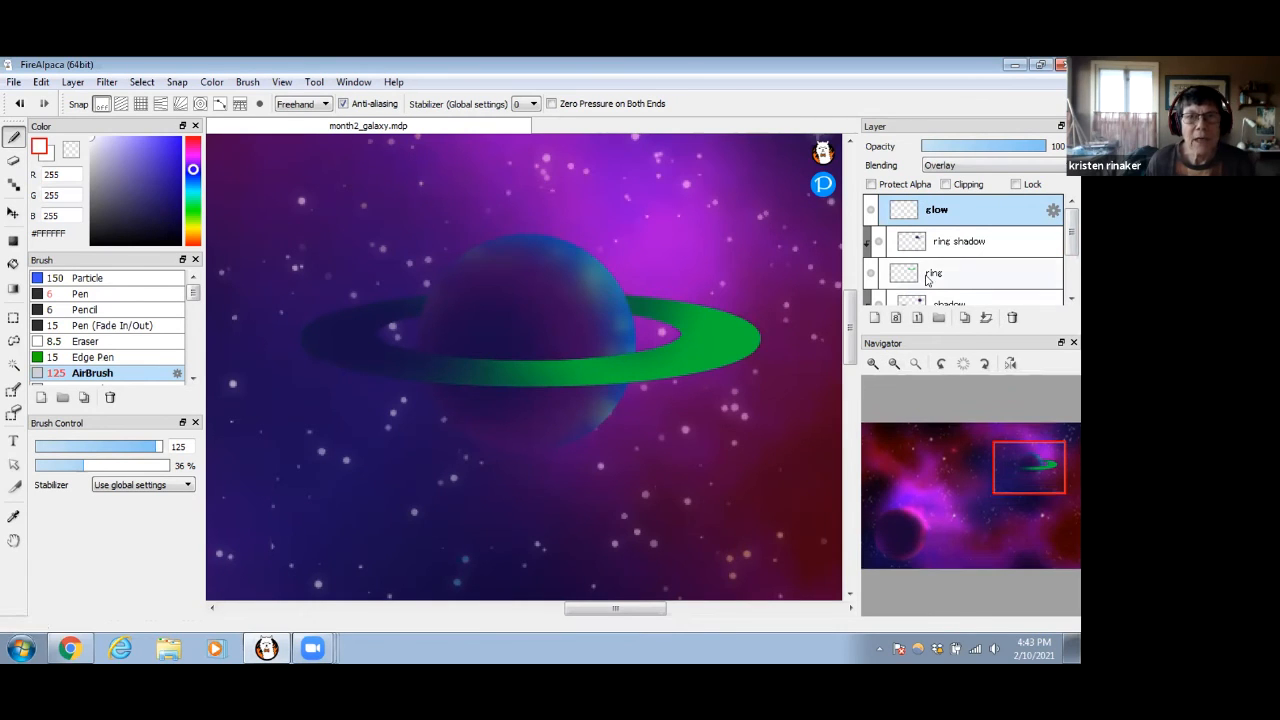
left_click(942, 243)
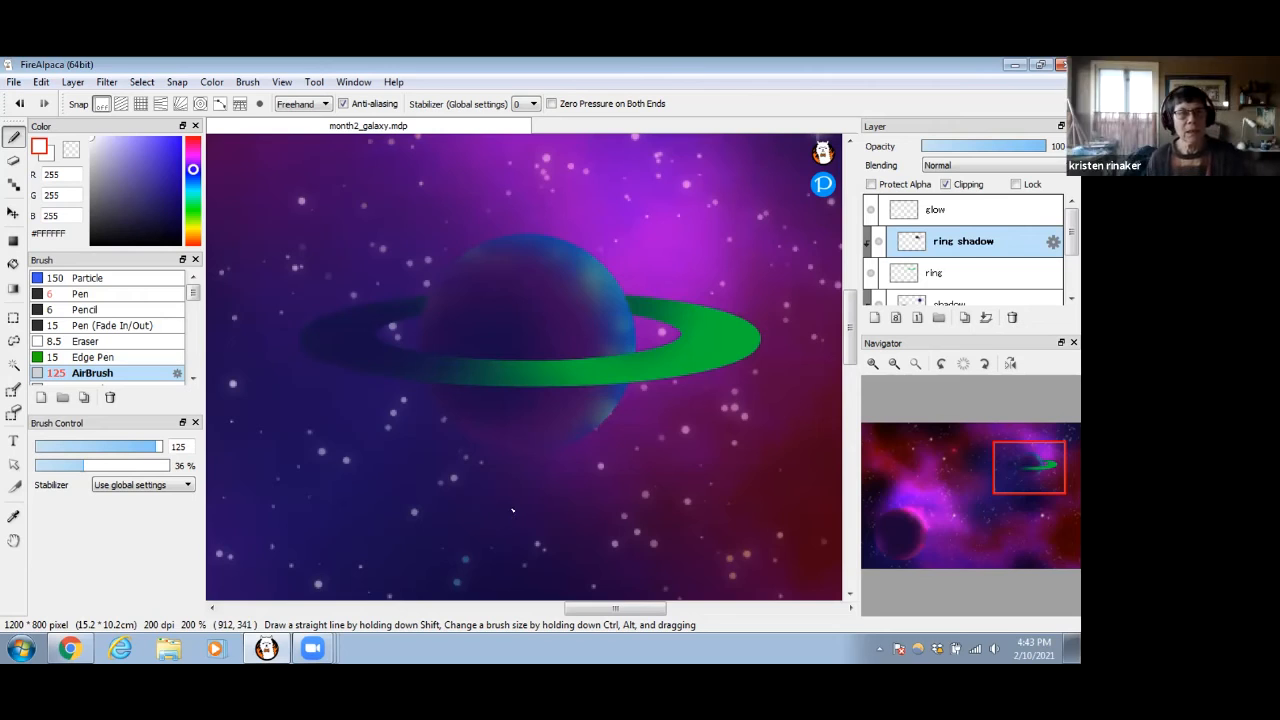
left_click(960, 209)
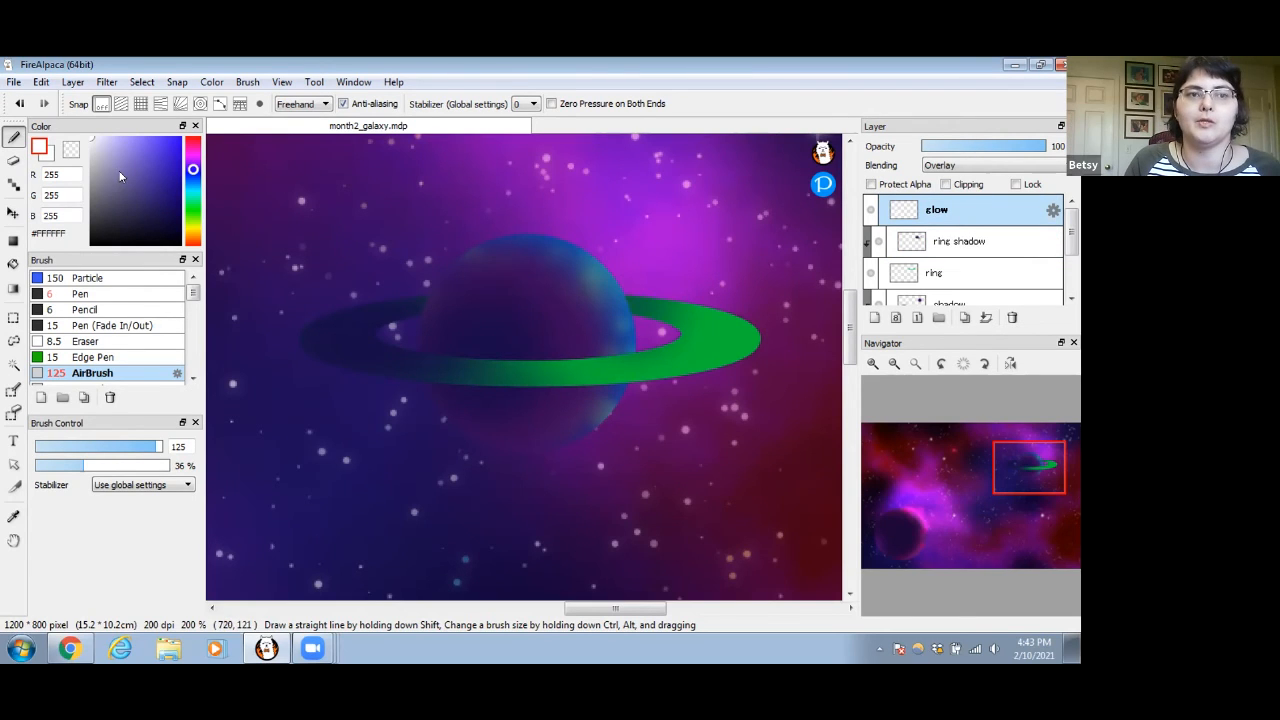
left_click_drag(100, 142, 90, 136)
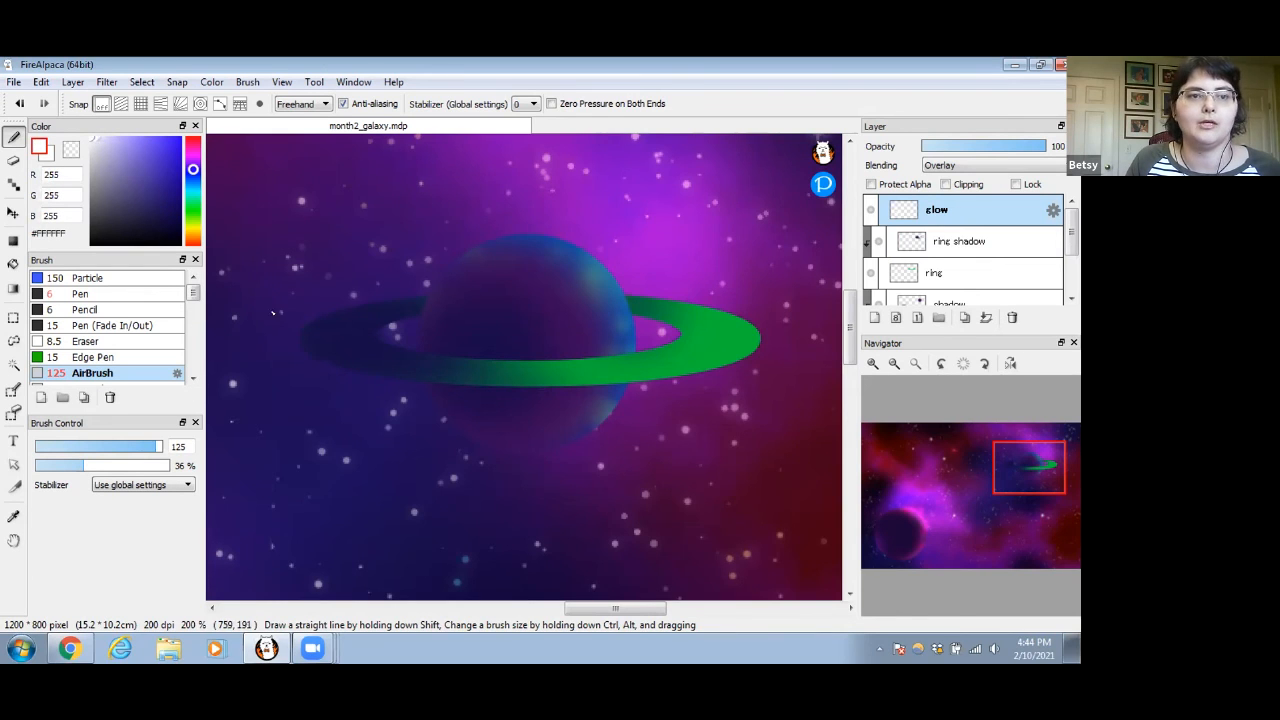
left_click_drag(146, 446, 120, 446)
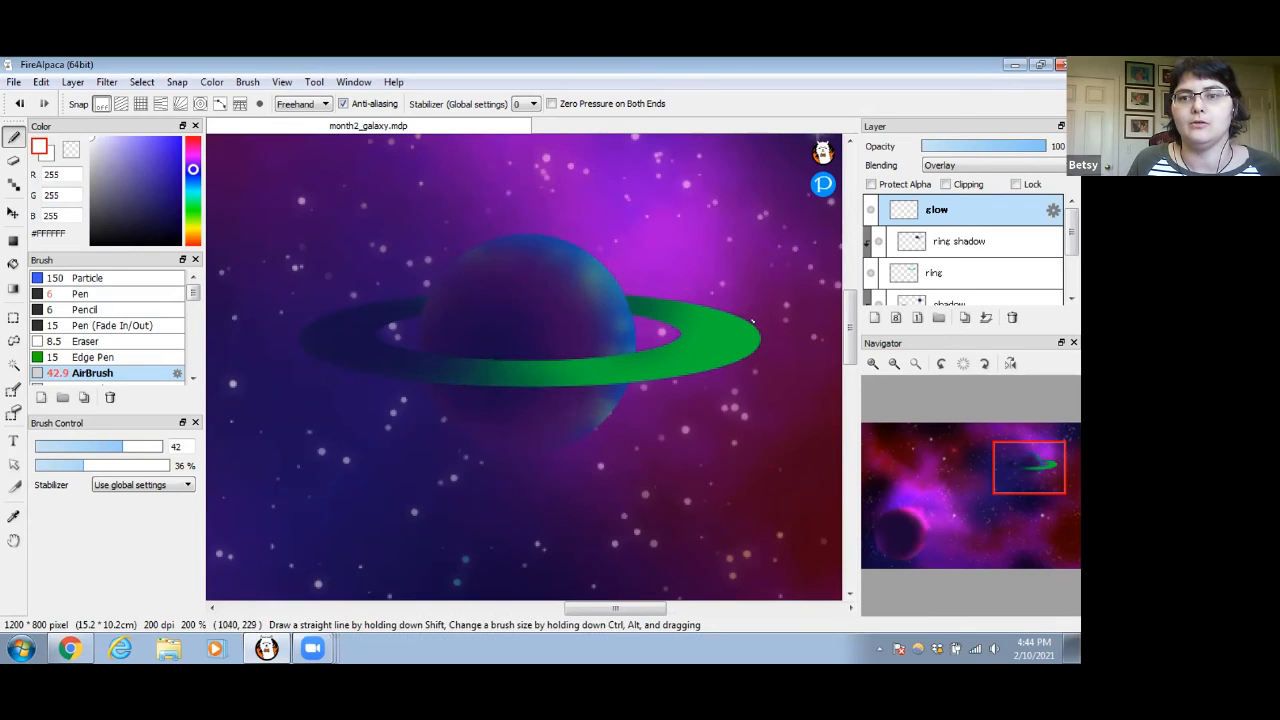
Try white highlights on the ring and planet, undo them, and lower the AirBrush opacity to 17%
mouse_move(730, 313)
left_mouse_down()
mouse_move(758, 332)
mouse_move(735, 350)
mouse_move(705, 335)
mouse_move(684, 350)
left_mouse_up()
mouse_move(580, 270)
left_mouse_down()
mouse_move(624, 305)
mouse_move(551, 243)
mouse_move(613, 312)
mouse_move(513, 230)
left_mouse_up()
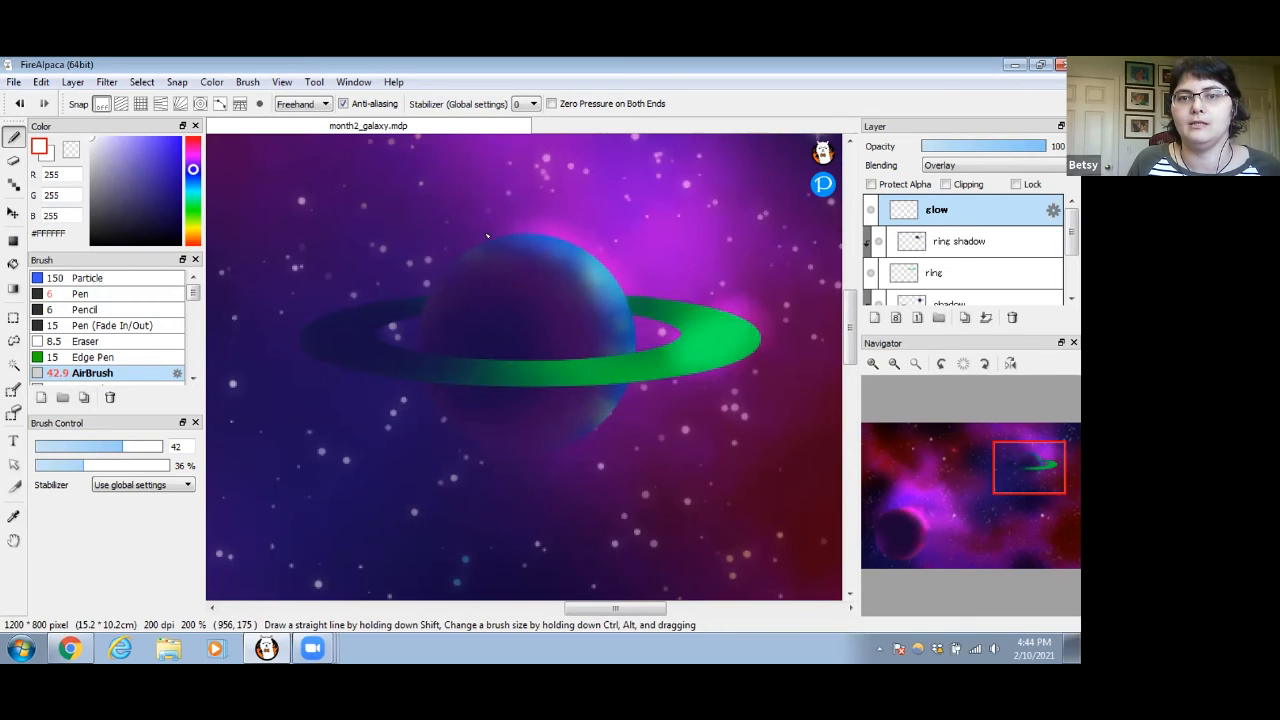
mouse_move(592, 267)
left_mouse_down()
mouse_move(600, 316)
mouse_move(526, 267)
mouse_move(532, 298)
left_mouse_up()
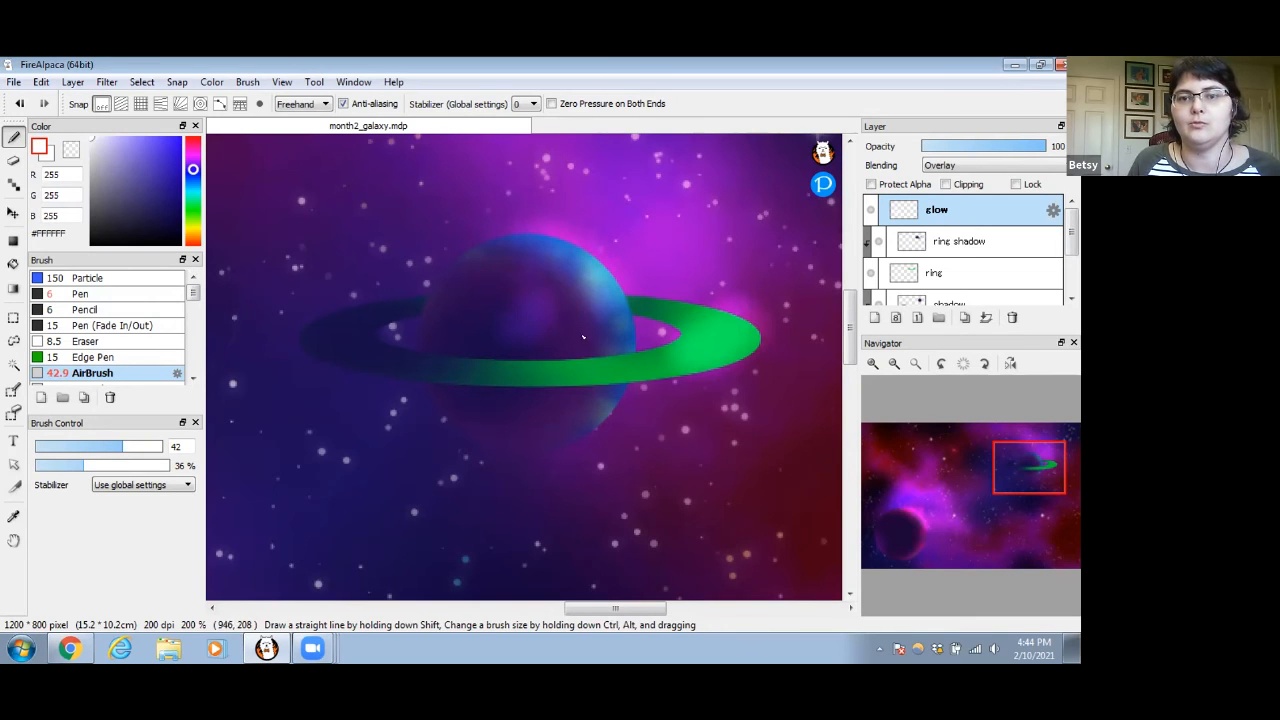
left_click_drag(78, 468, 52, 466)
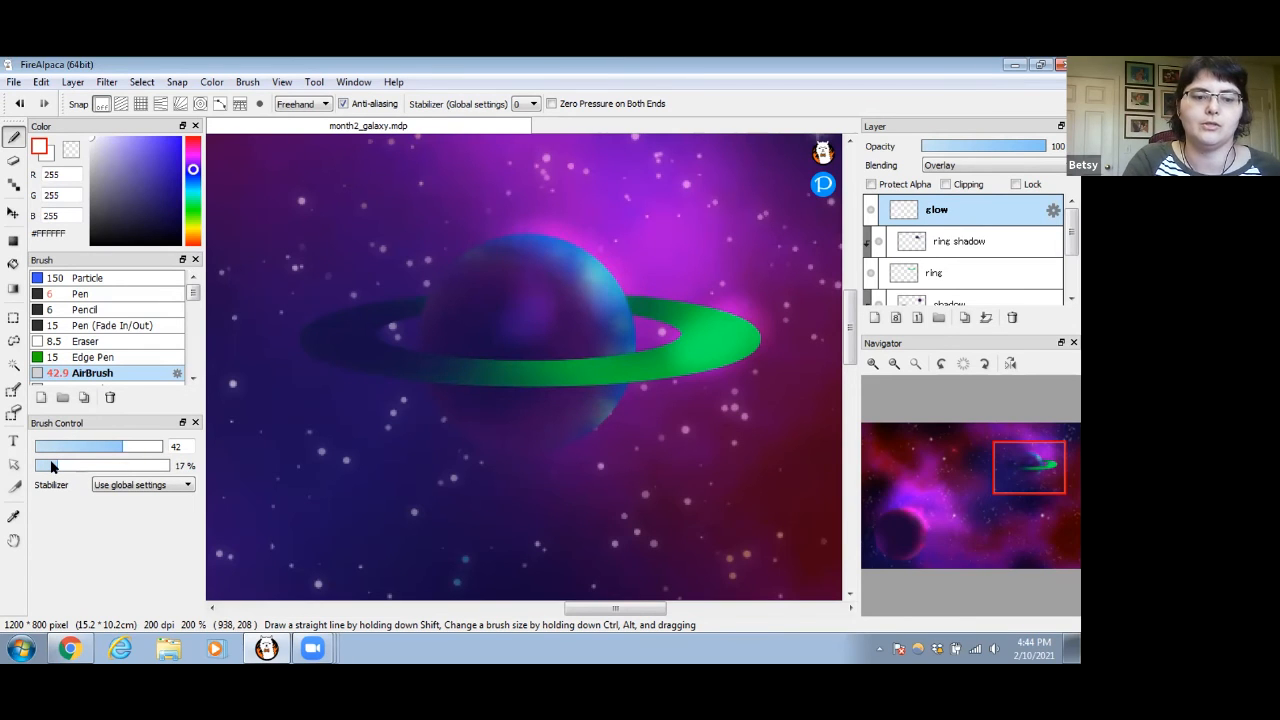
key("ctrl+z")
key("ctrl+z")
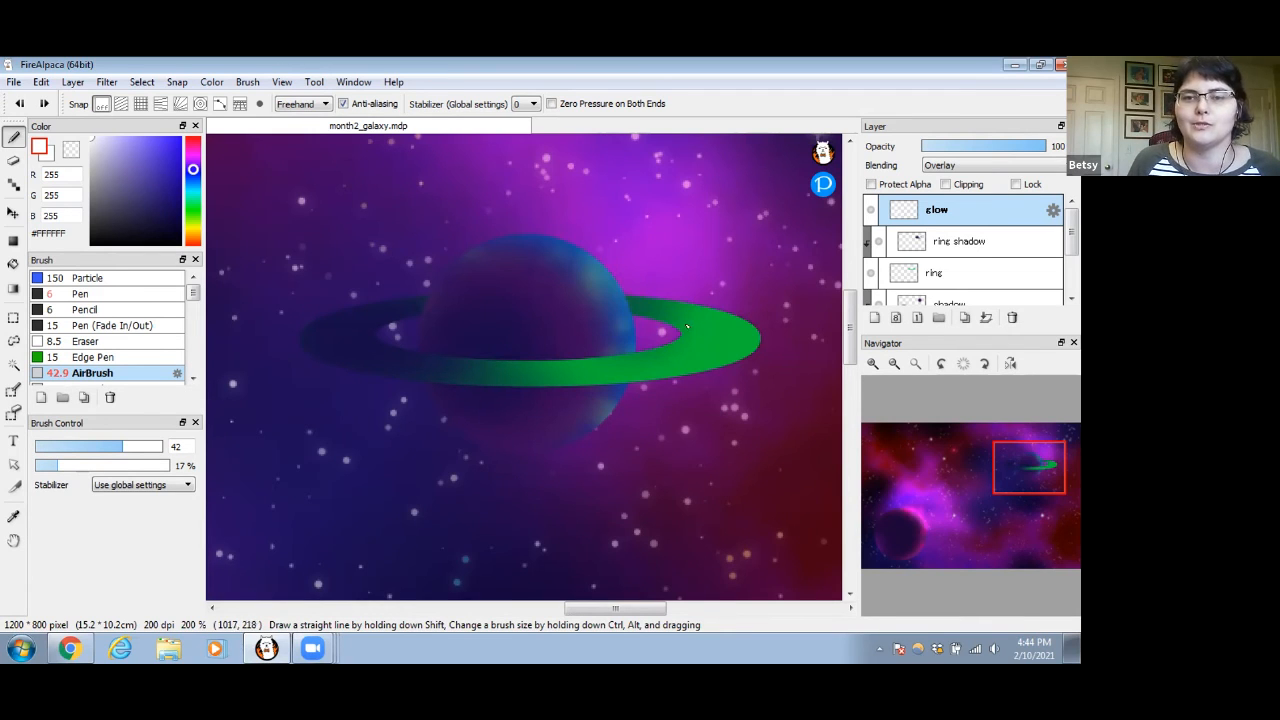
Airbrush white glow along the planet's upper-right rim and the ring's right side, using brush sizes 42, 18, 8.1 and 17
mouse_move(583, 249)
left_mouse_down()
mouse_move(527, 239)
mouse_move(597, 266)
mouse_move(525, 239)
mouse_move(612, 300)
mouse_move(563, 240)
mouse_move(624, 289)
mouse_move(583, 244)
left_mouse_up()
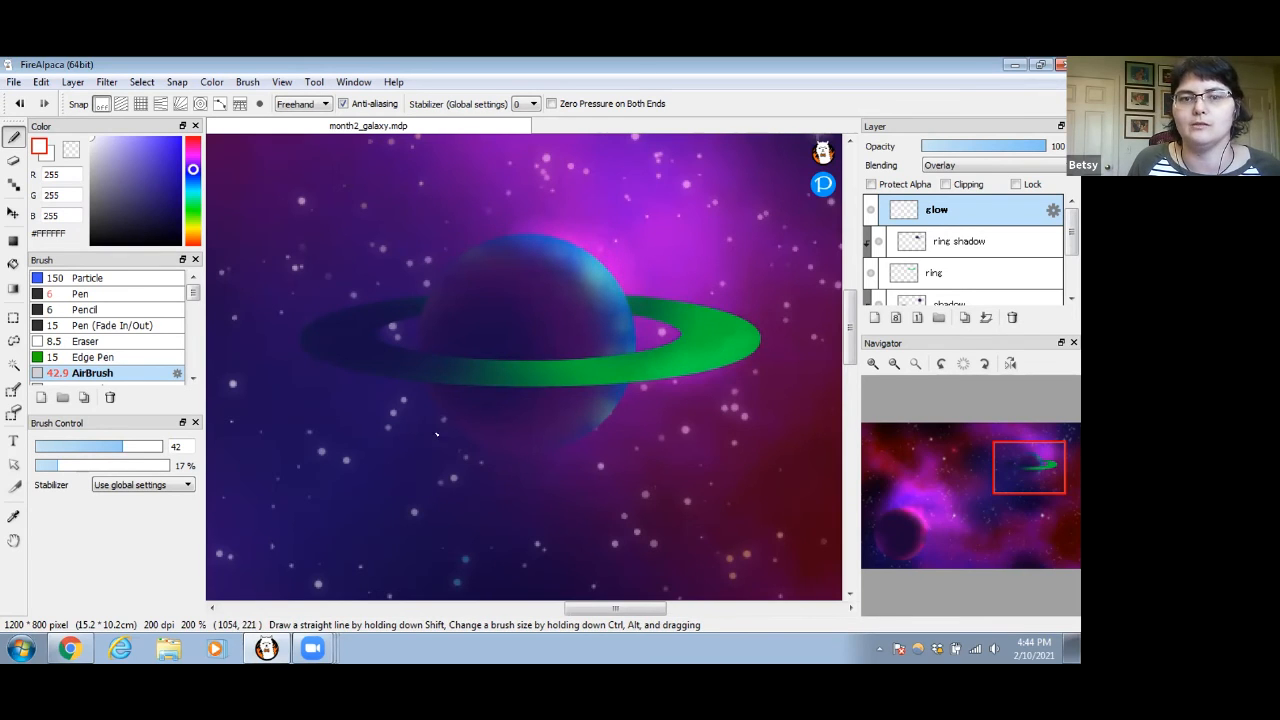
left_click_drag(121, 449, 81, 449)
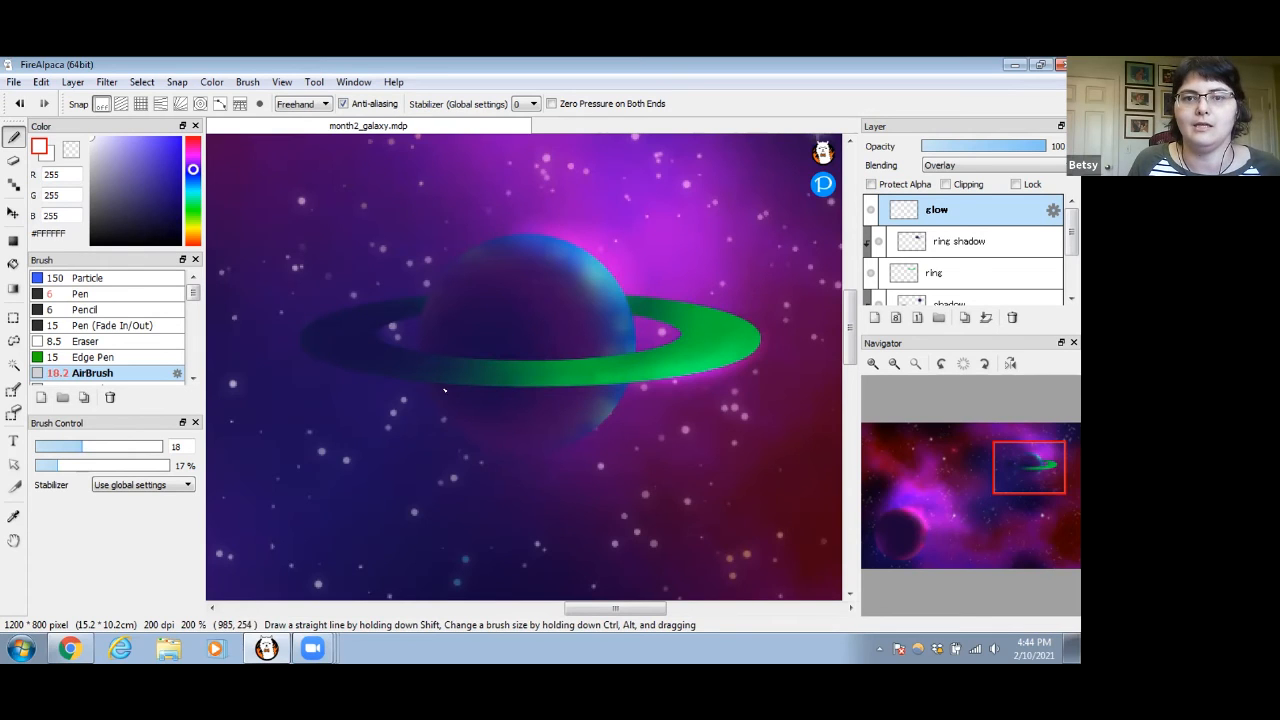
left_click_drag(83, 449, 55, 447)
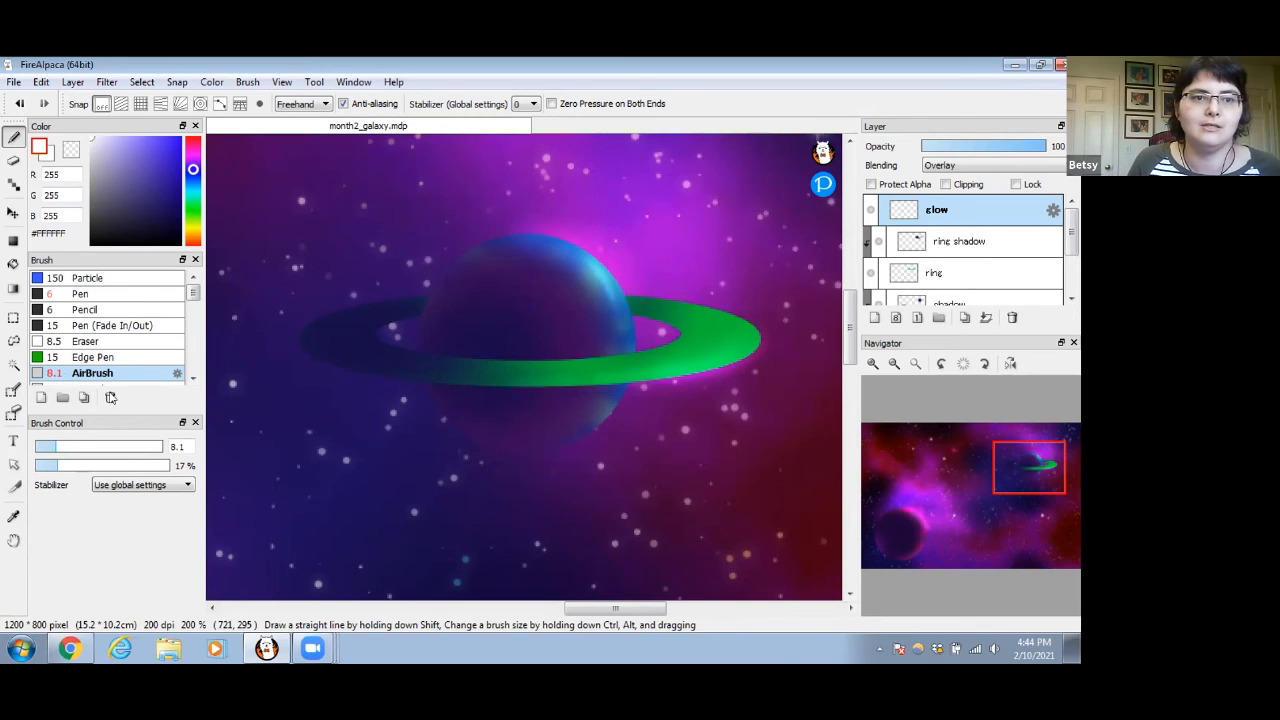
left_click_drag(57, 466, 81, 447)
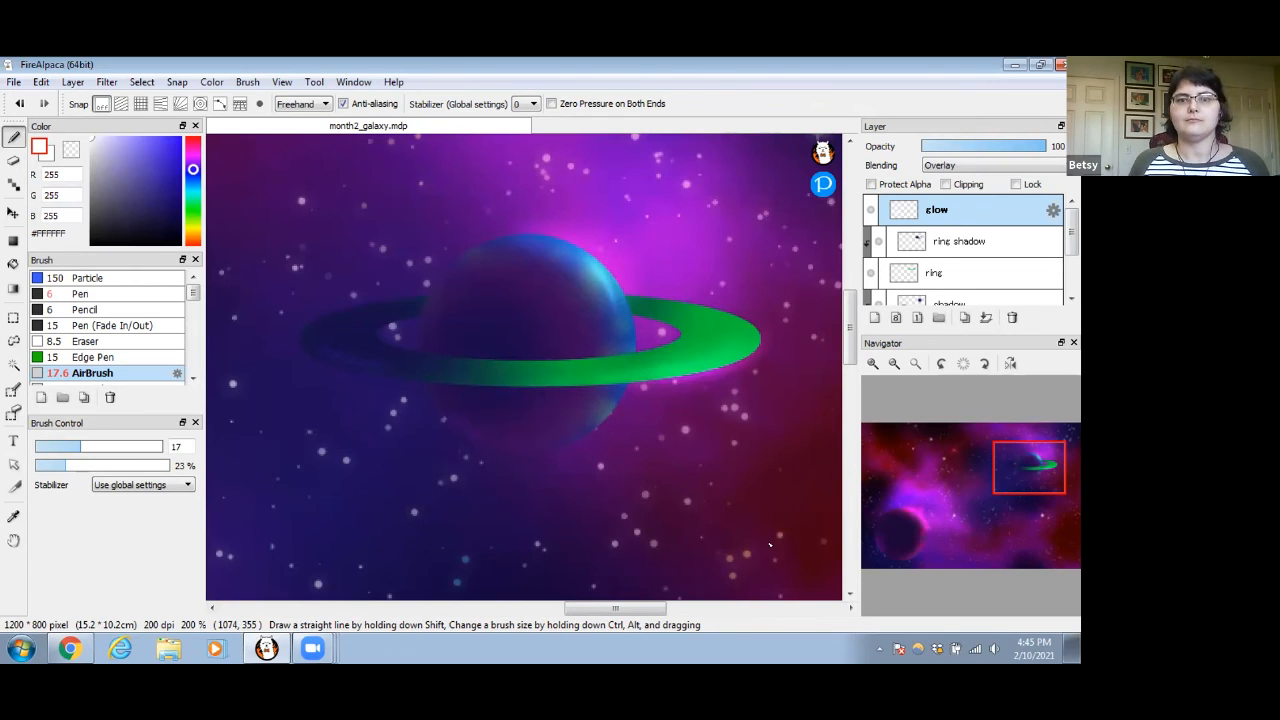
Compare the planet with and without the glow layer, and examine the highlights within the whole painting
left_click(870, 211)
left_click(870, 211)
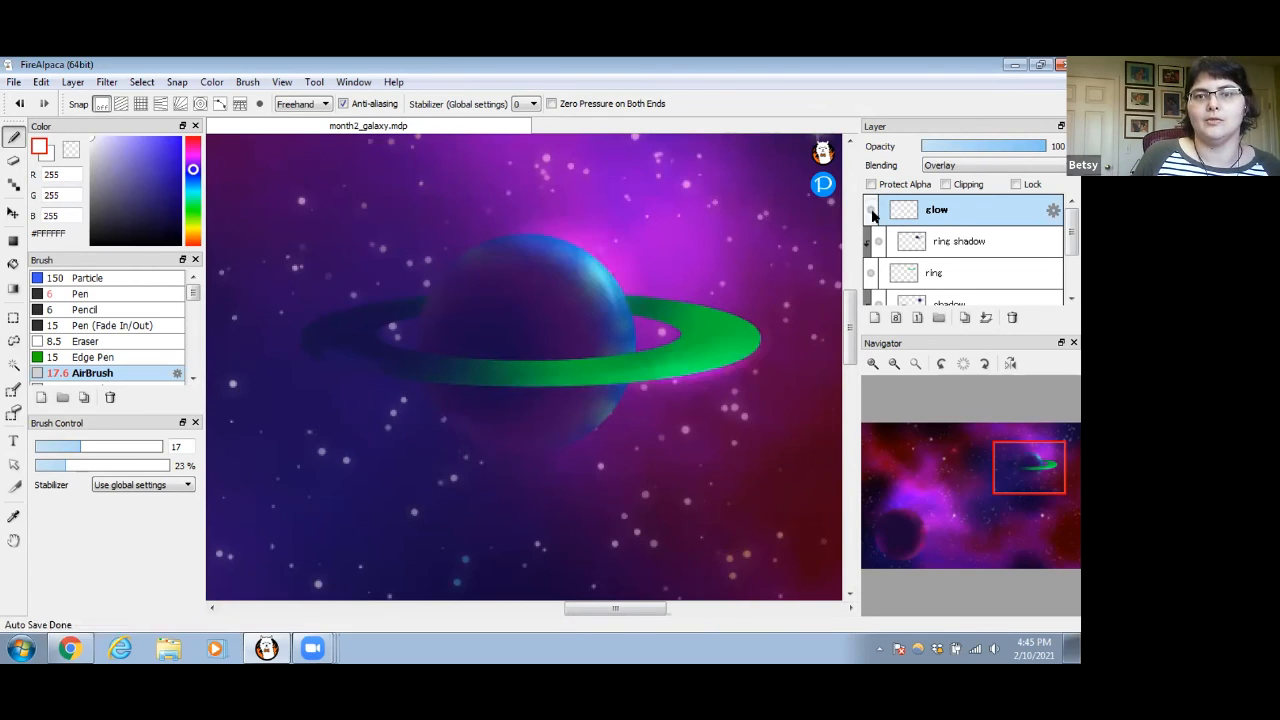
left_click(870, 211)
left_click(870, 211)
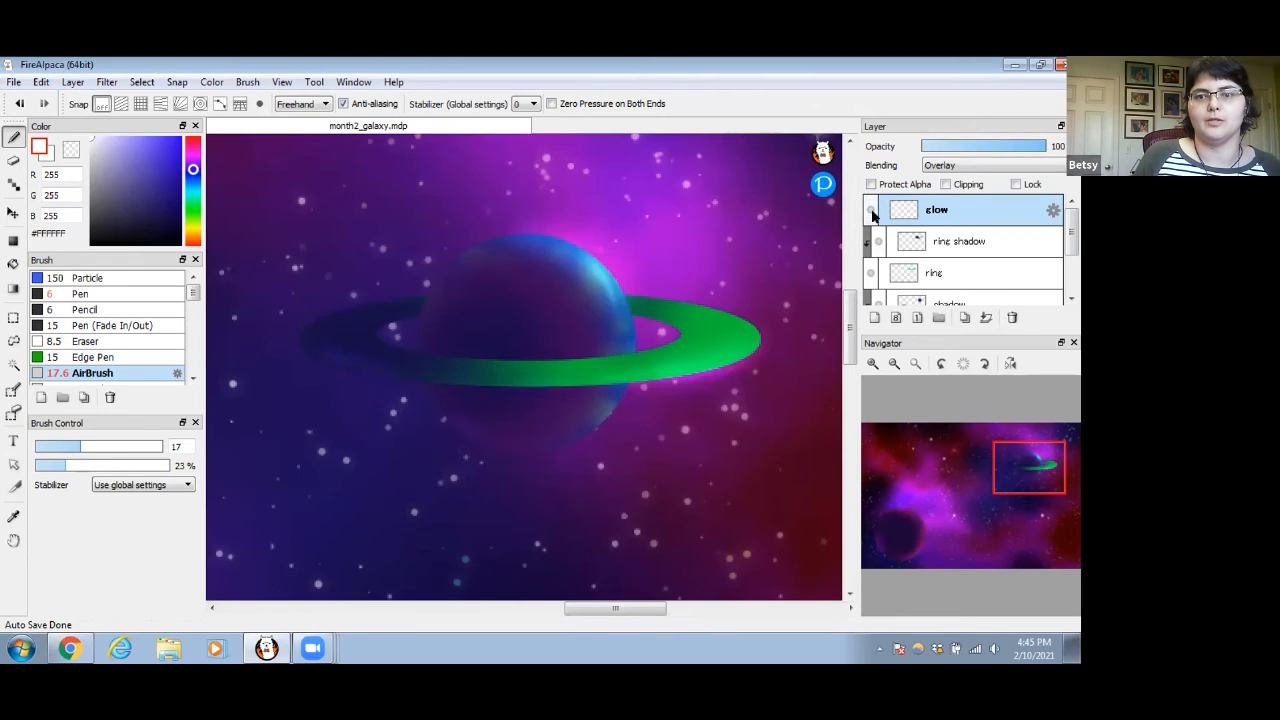
left_click(871, 211)
left_click(871, 209)
left_click(871, 209)
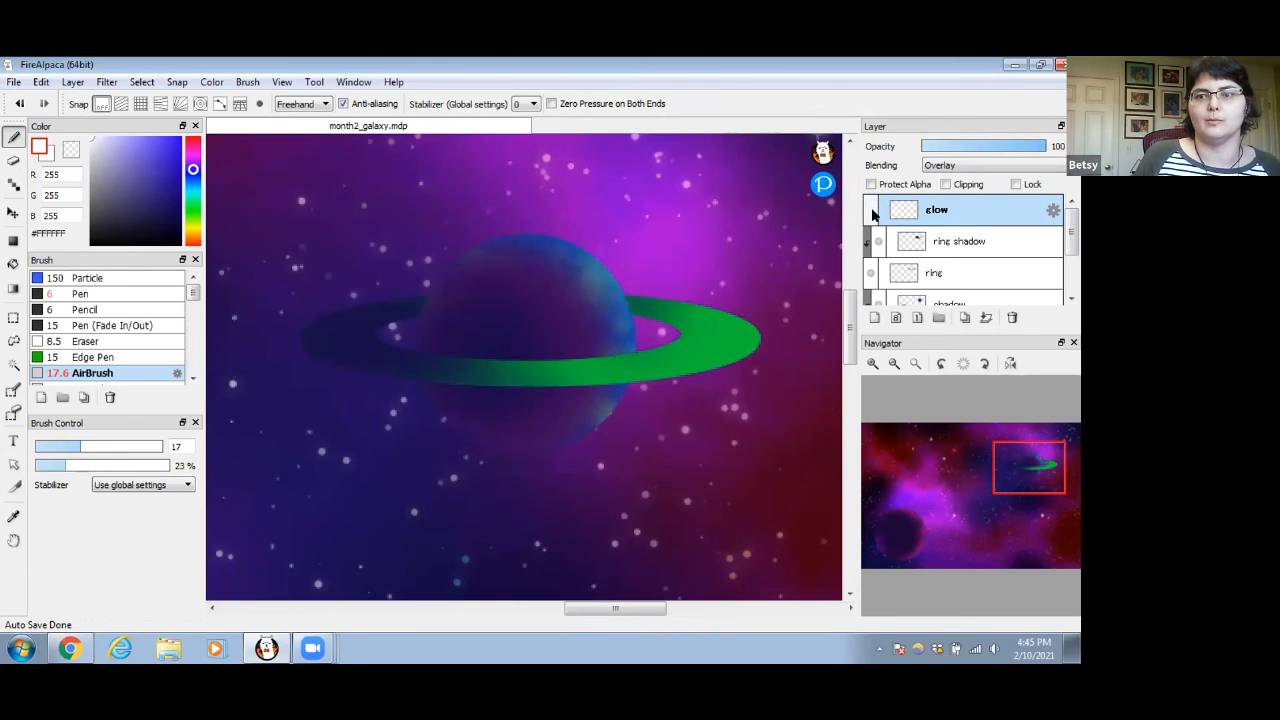
left_click(871, 209)
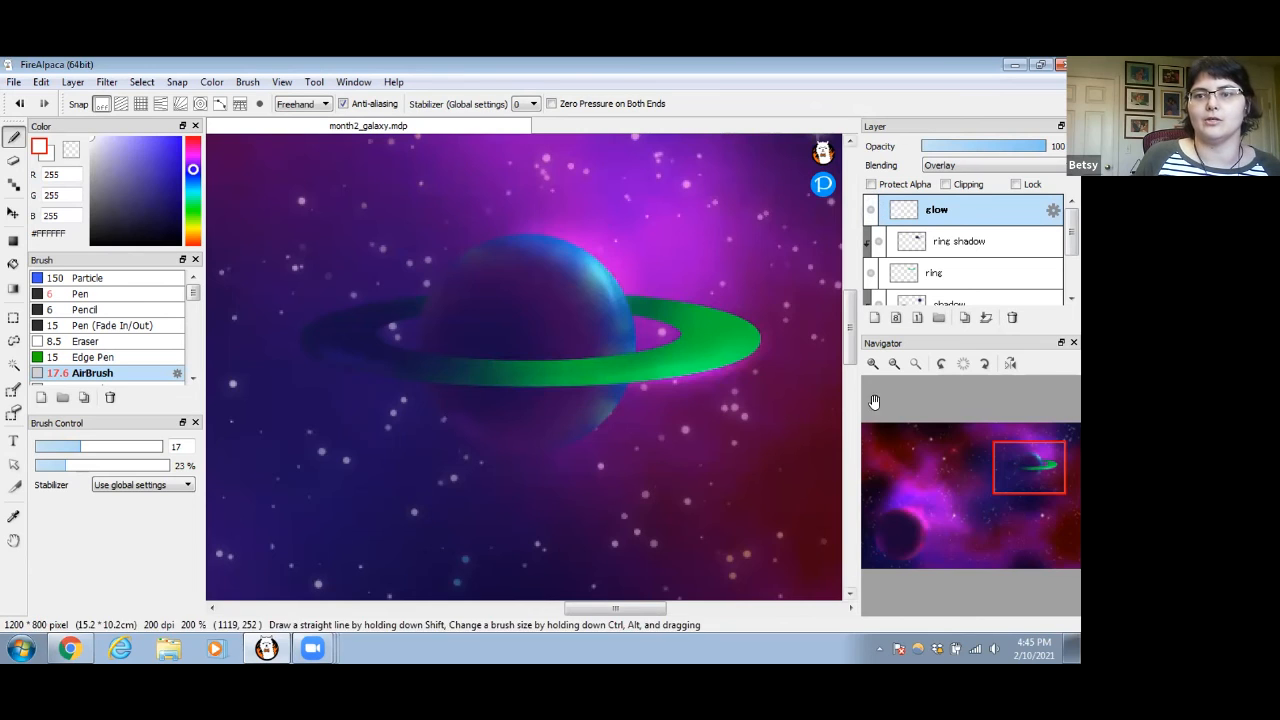
left_click(894, 363)
left_click(894, 363)
left_click(894, 363)
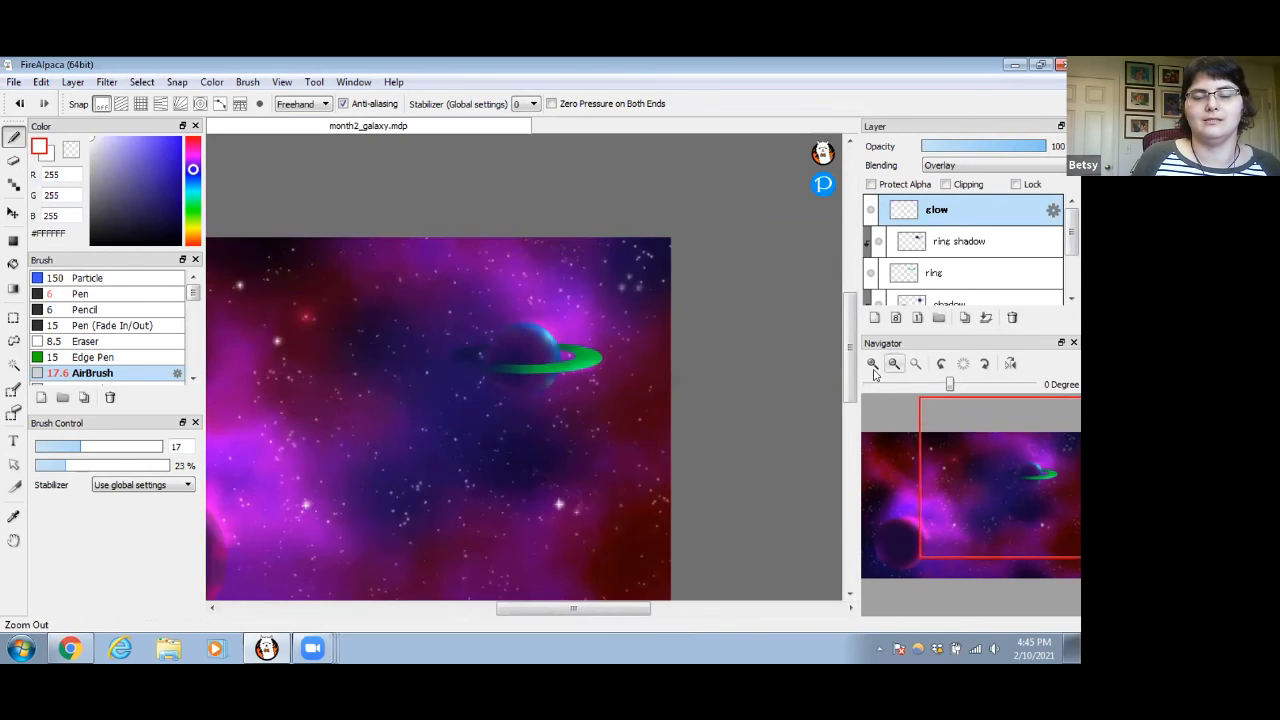
mouse_move(849, 364)
left_mouse_down()
mouse_move(849, 397)
mouse_move(849, 384)
left_mouse_up()
left_click_drag(609, 608, 575, 628)
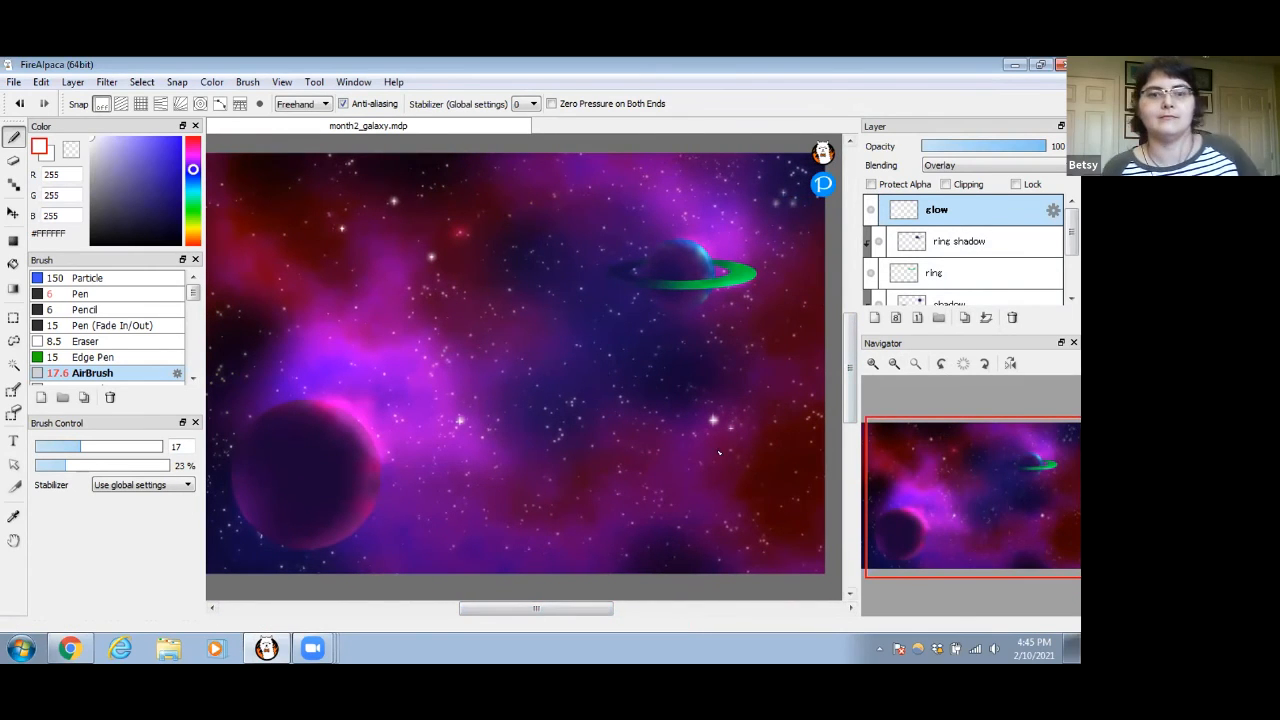
key("ctrl+u")
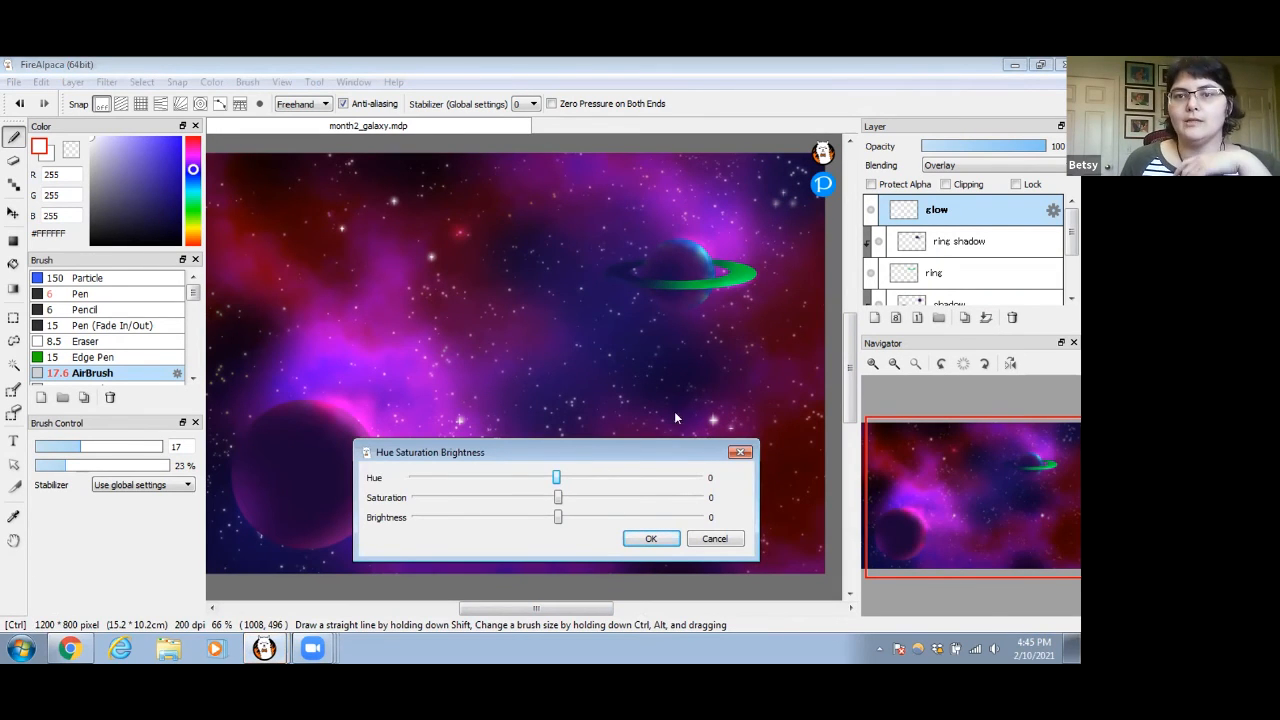
mouse_move(556, 478)
left_mouse_down()
mouse_move(652, 479)
mouse_move(555, 480)
left_mouse_up()
left_click(712, 539)
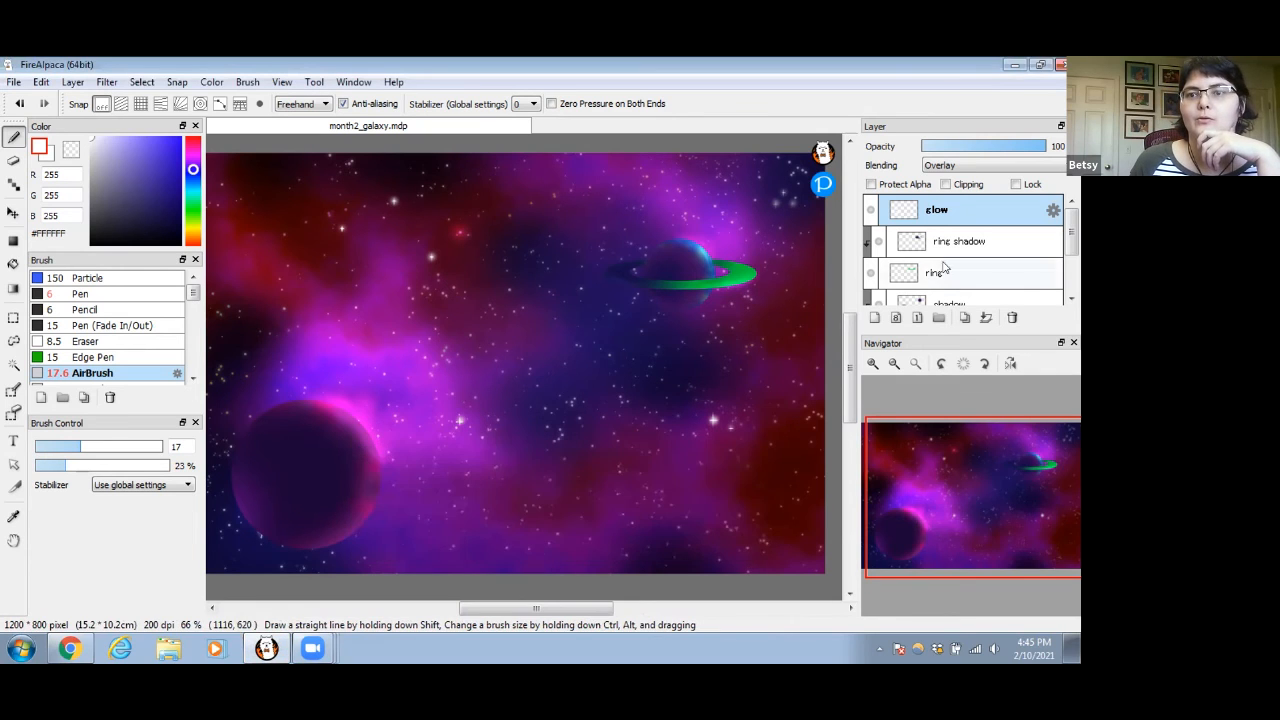
Recolour the ring layer to a muted yellow with Hue -77, Saturation -34 and Brightness -21
left_click(979, 274)
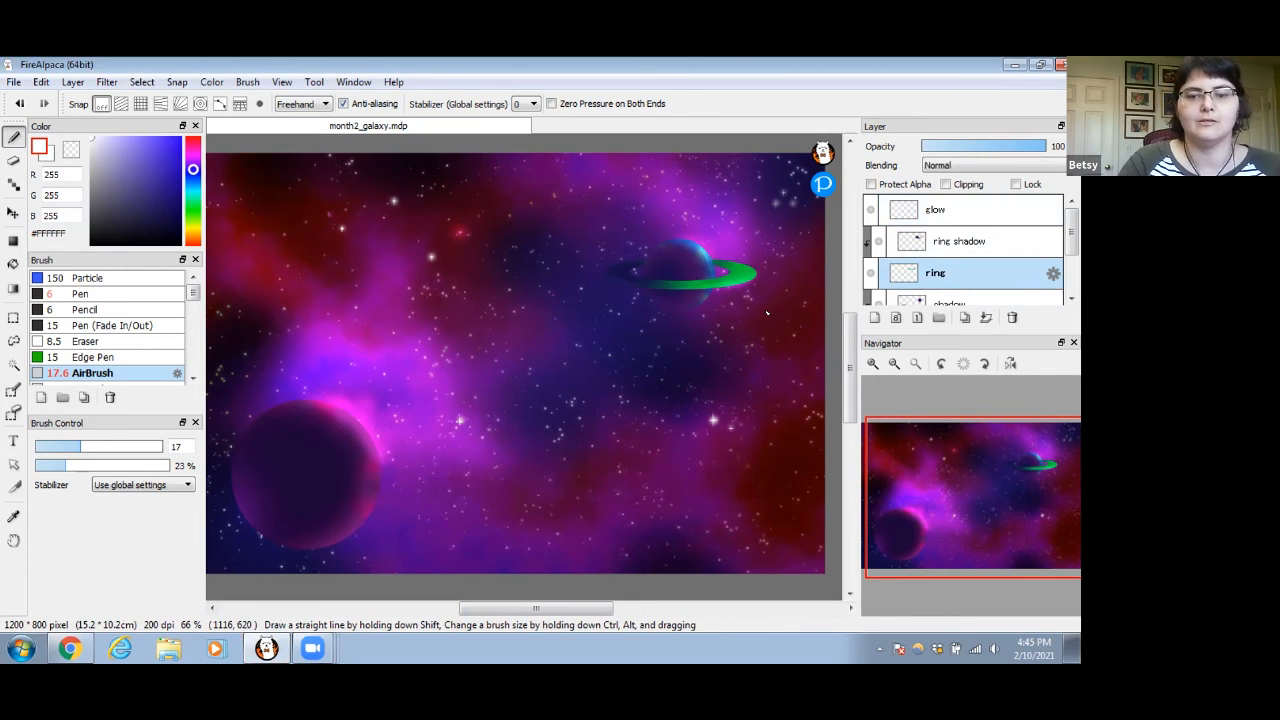
key("ctrl+u")
mouse_move(560, 479)
left_mouse_down()
mouse_move(604, 481)
mouse_move(485, 476)
mouse_move(513, 478)
mouse_move(491, 477)
mouse_move(542, 519)
mouse_move(566, 521)
mouse_move(528, 517)
left_mouse_up()
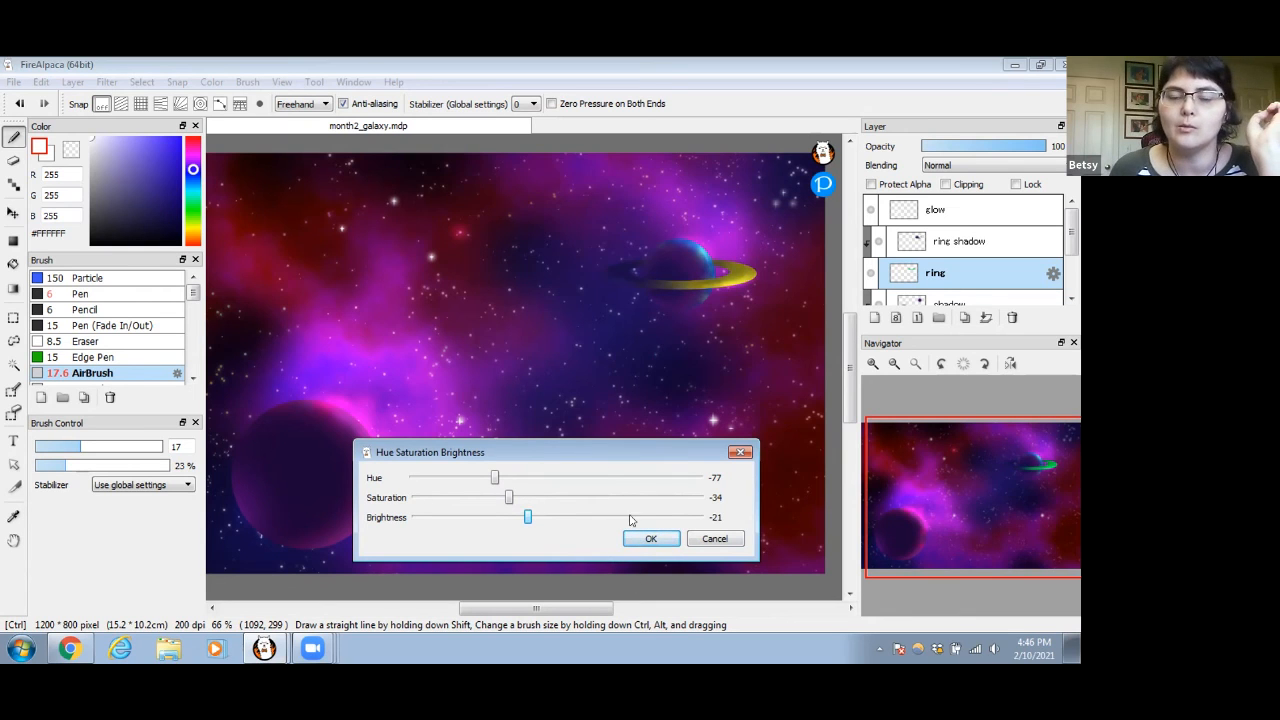
left_click_drag(575, 451, 555, 412)
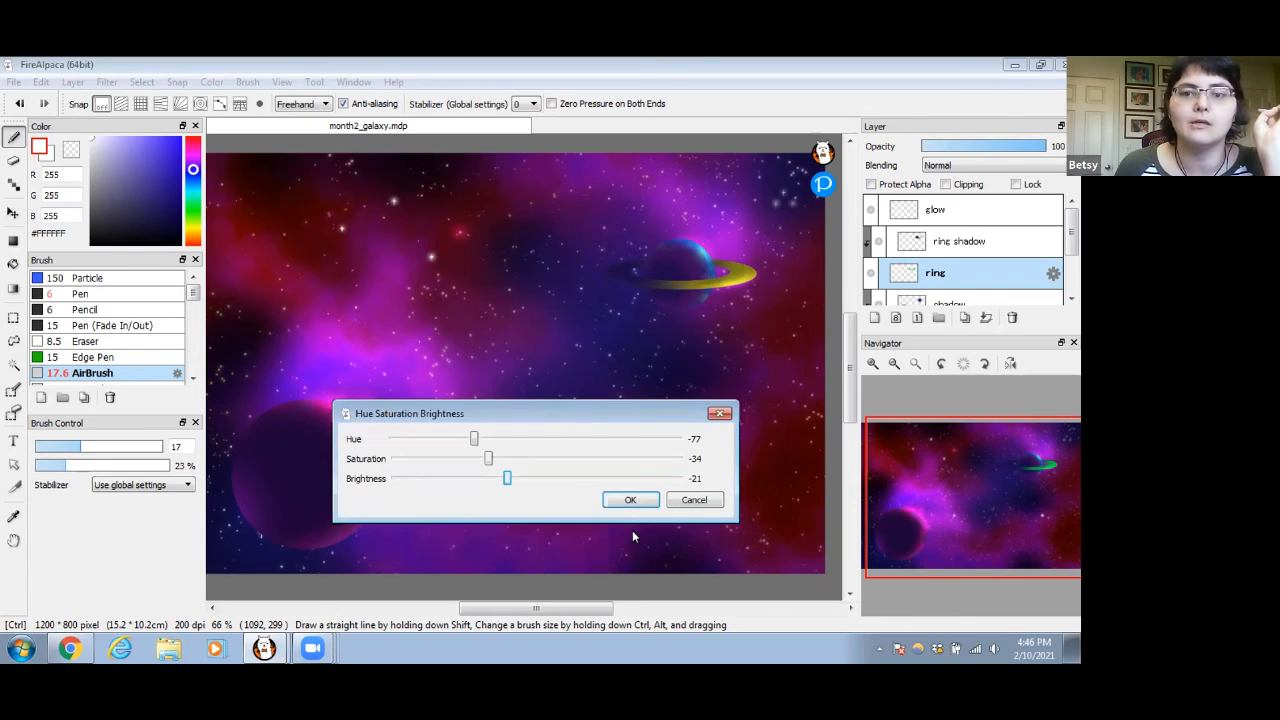
left_click(622, 500)
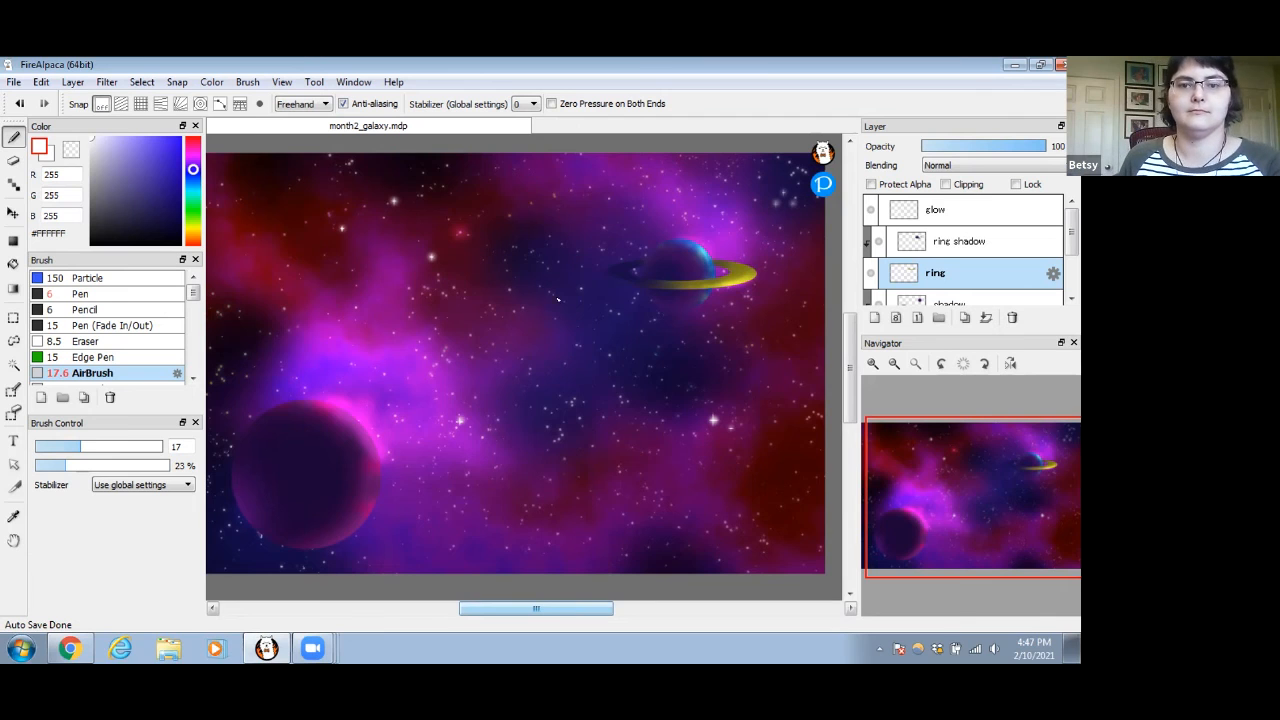
Draw a tall white airbrush ellipse over the large lower-left planet on a new layer with clipping turned off
left_click_drag(374, 471, 453, 426)
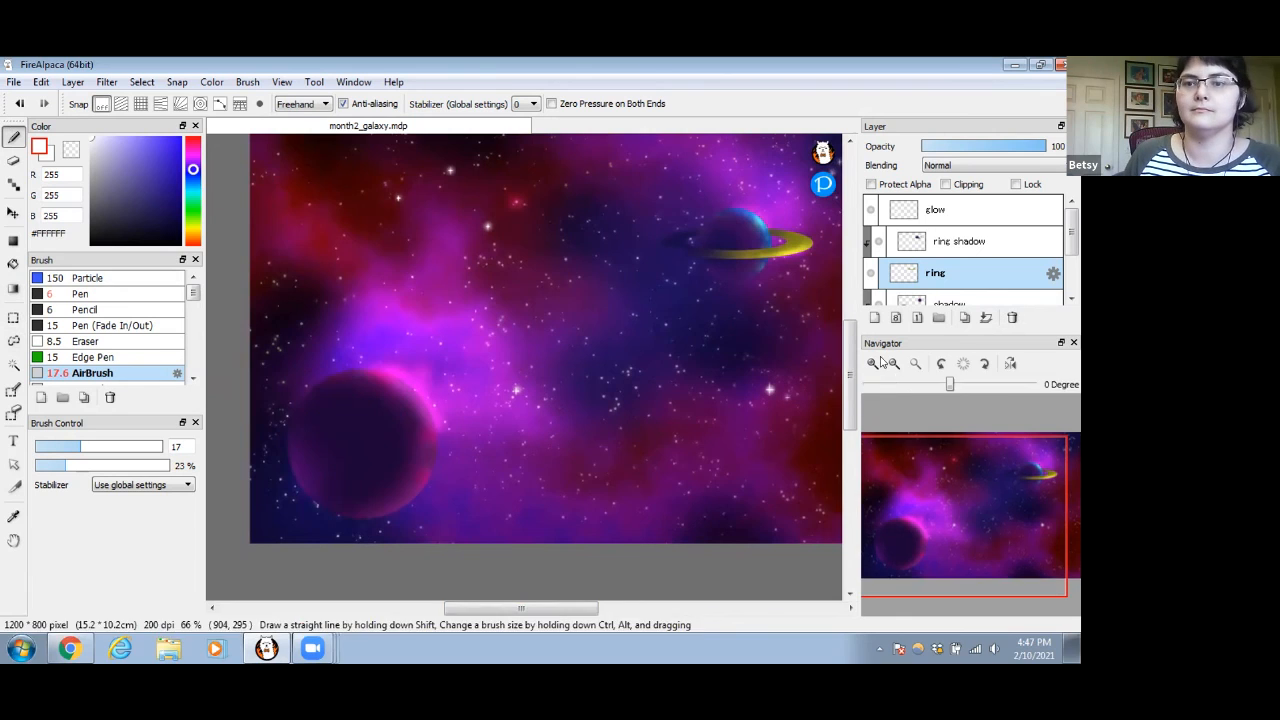
left_click(877, 316)
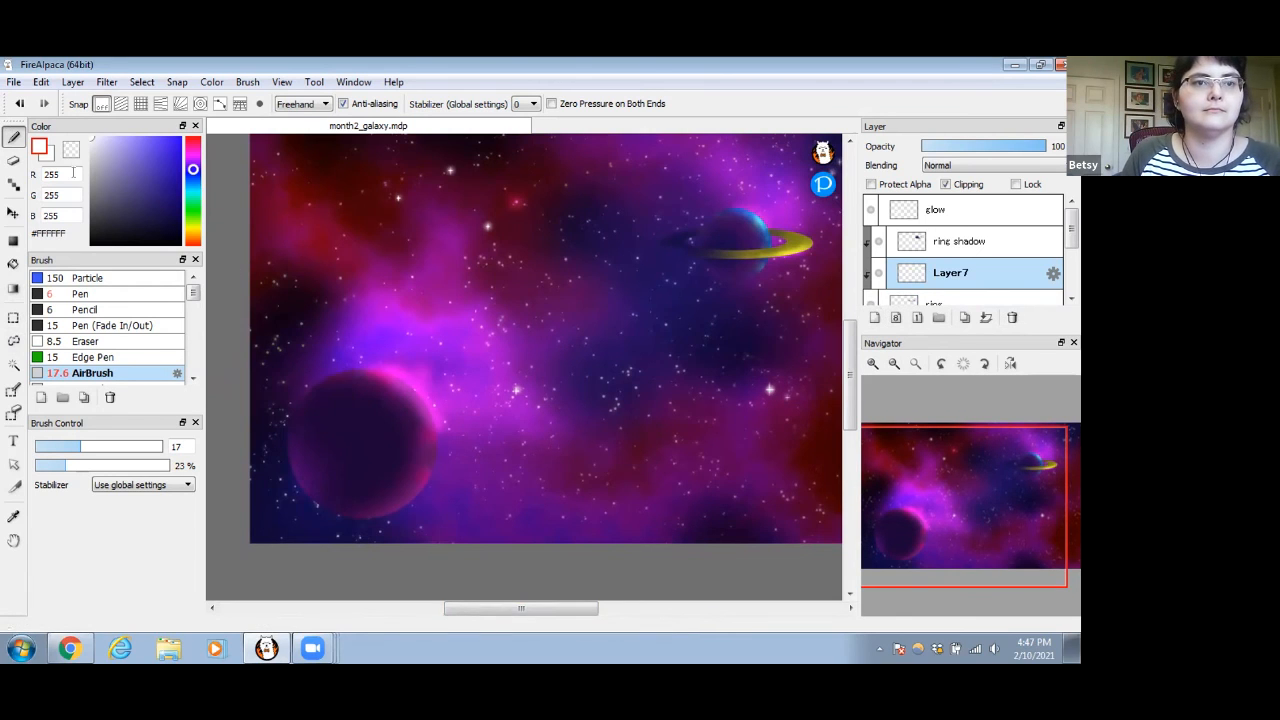
left_click(312, 104)
left_click(298, 169)
left_click_drag(288, 323, 402, 522)
key("ctrl+d")
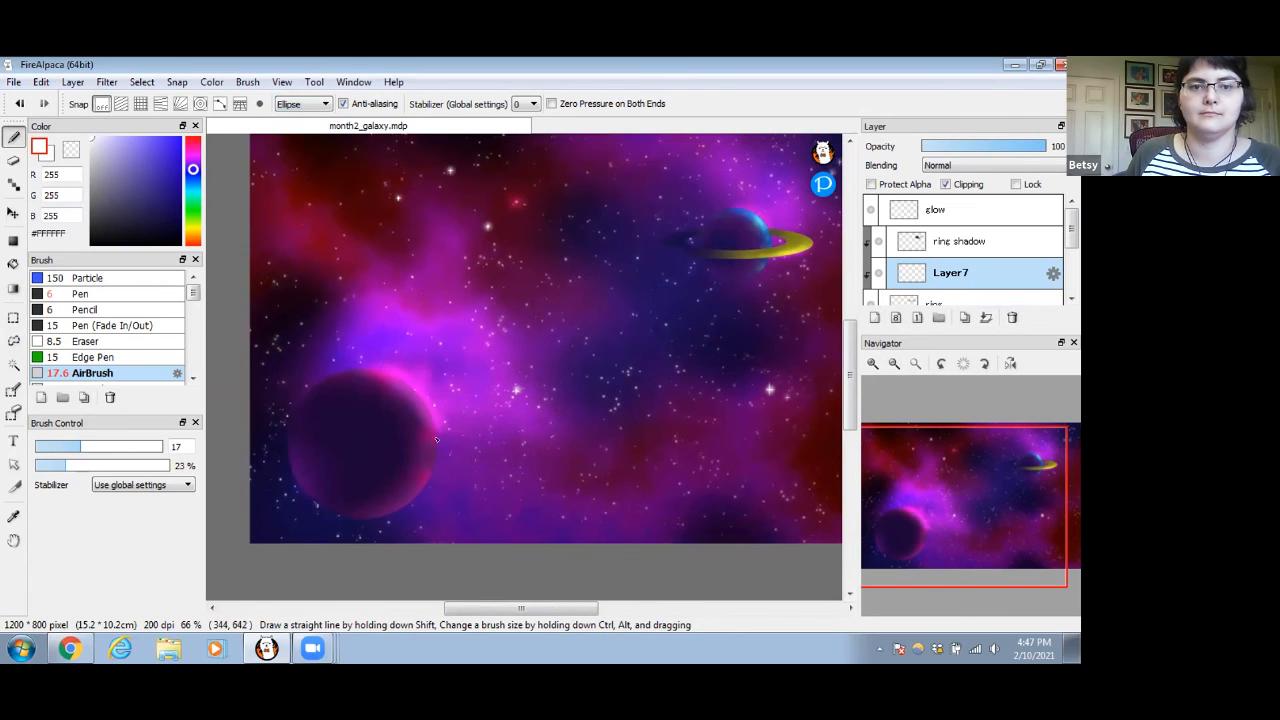
left_click(945, 184)
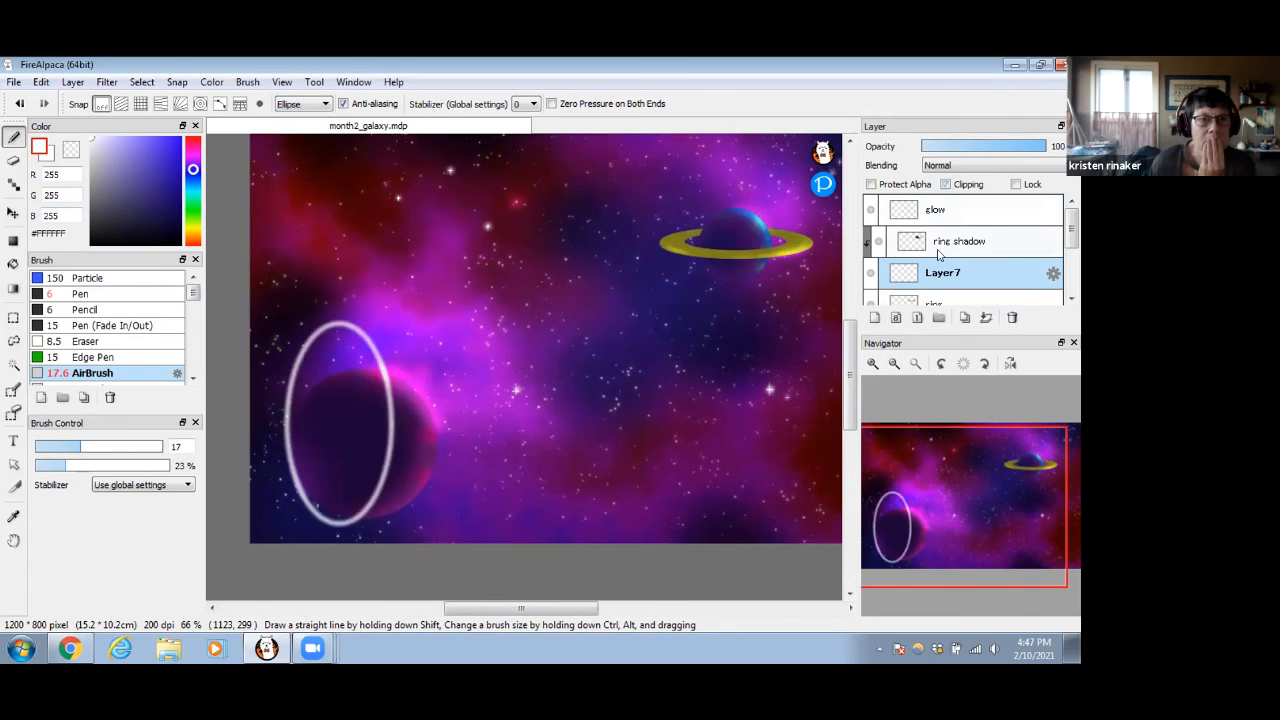
Move the white ellipse right and slightly up over the large planet, and place its layer above the ring shadow layer
left_click(13, 212)
left_click_drag(374, 443, 419, 430)
left_click_drag(961, 275, 972, 230)
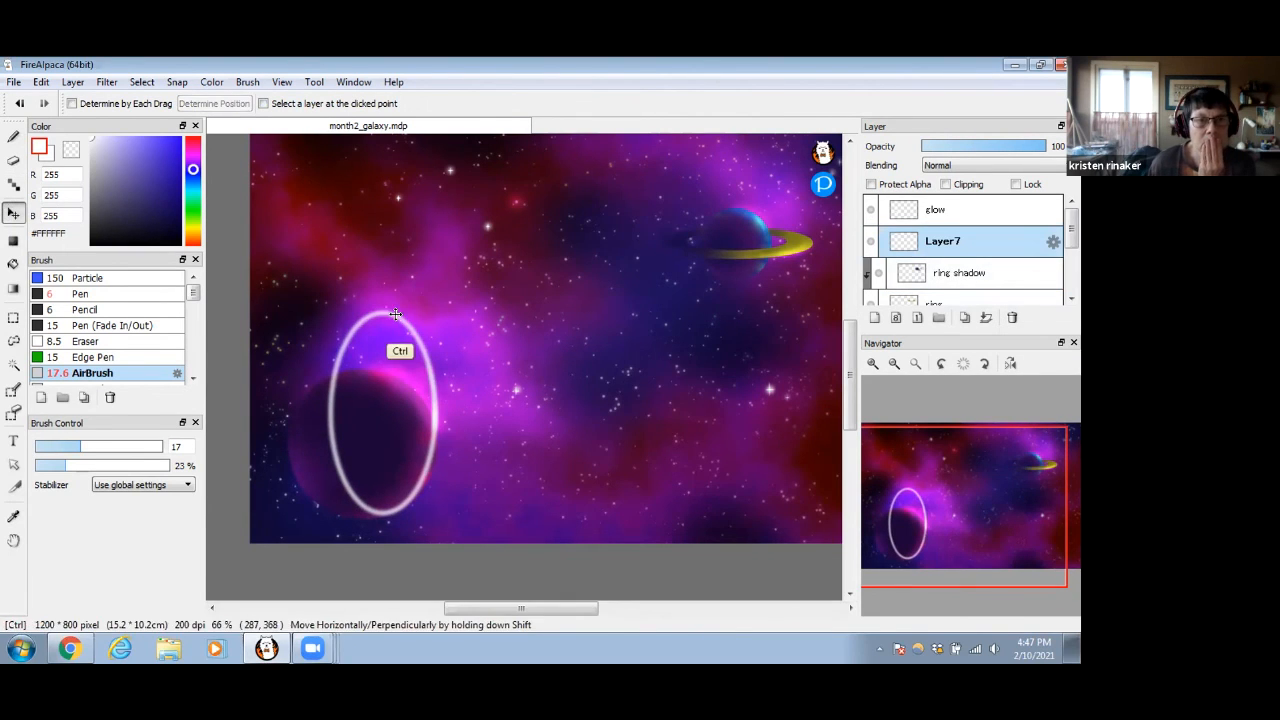
Rotate the white ellipse to slope from upper left to lower right, and centre it over the large planet
key("ctrl+t")
left_click_drag(456, 268, 374, 246)
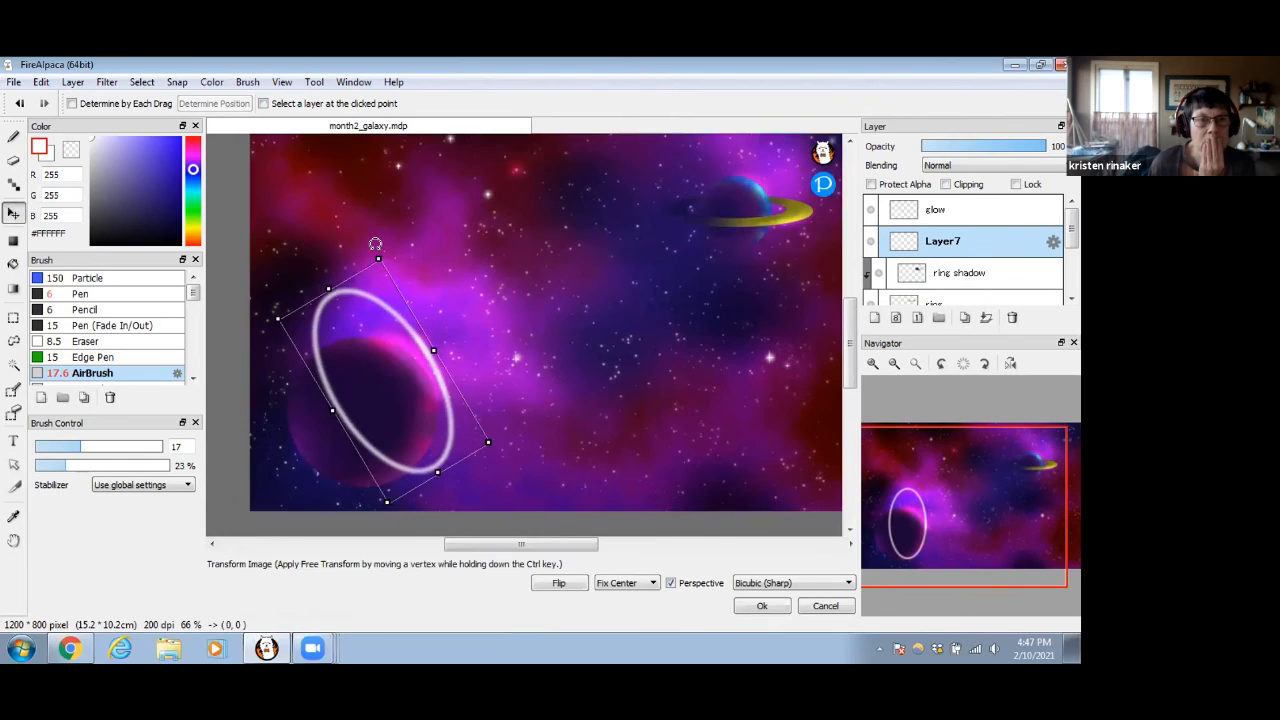
mouse_move(394, 371)
left_mouse_down()
mouse_move(381, 386)
mouse_move(399, 381)
left_mouse_up()
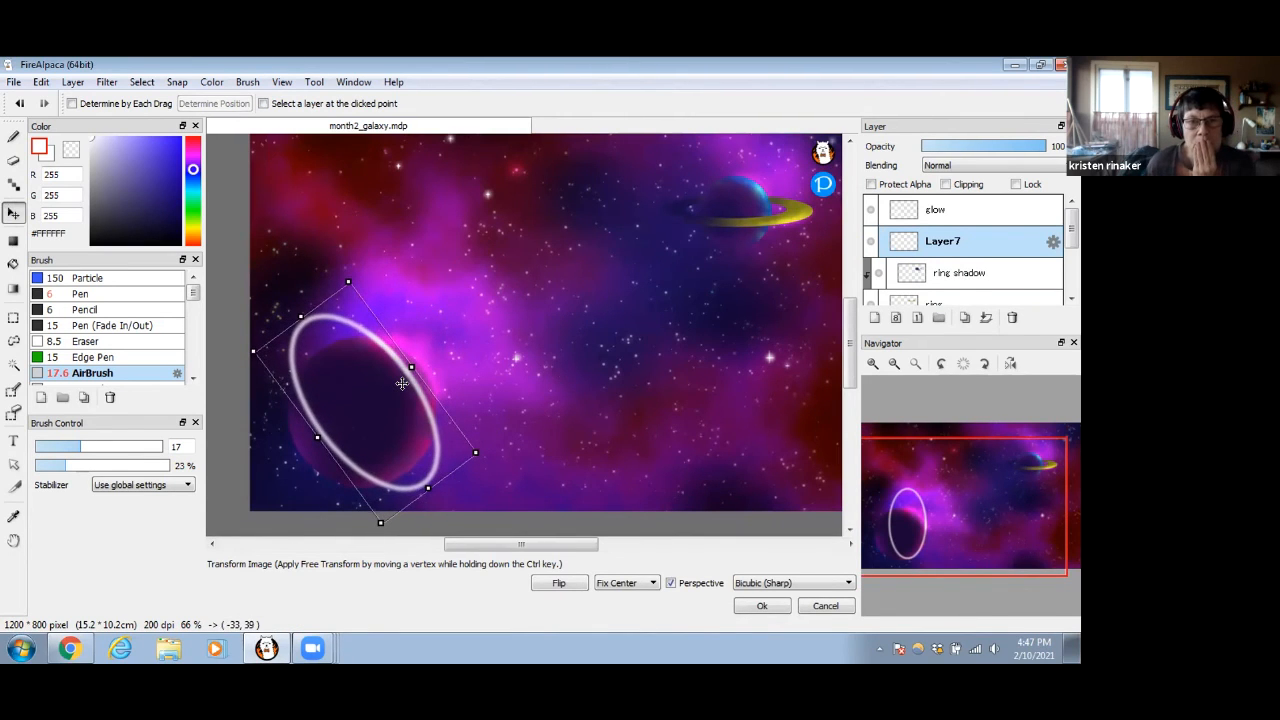
key("Return")
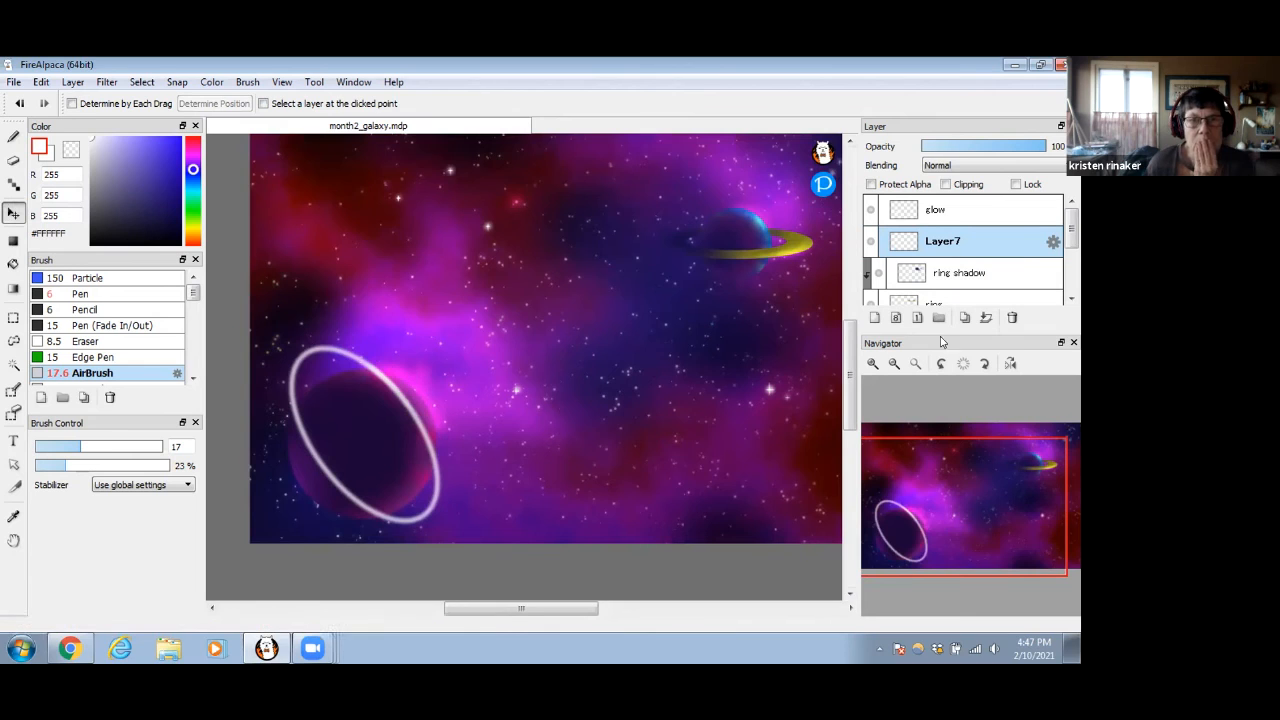
Duplicate the tilted ellipse layer and rotate the copy the opposite way so the two ellipses cross over the planet
left_click(966, 319)
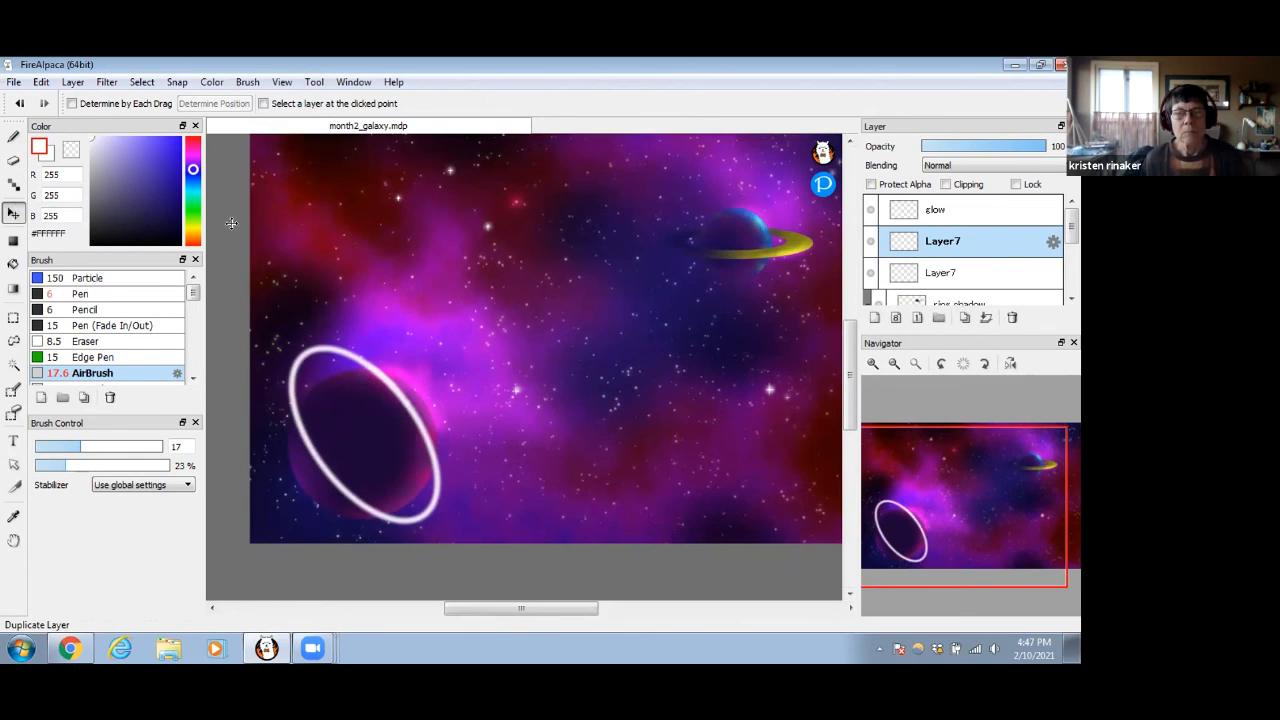
key("ctrl+t")
left_click_drag(465, 305, 422, 436)
key("Return")
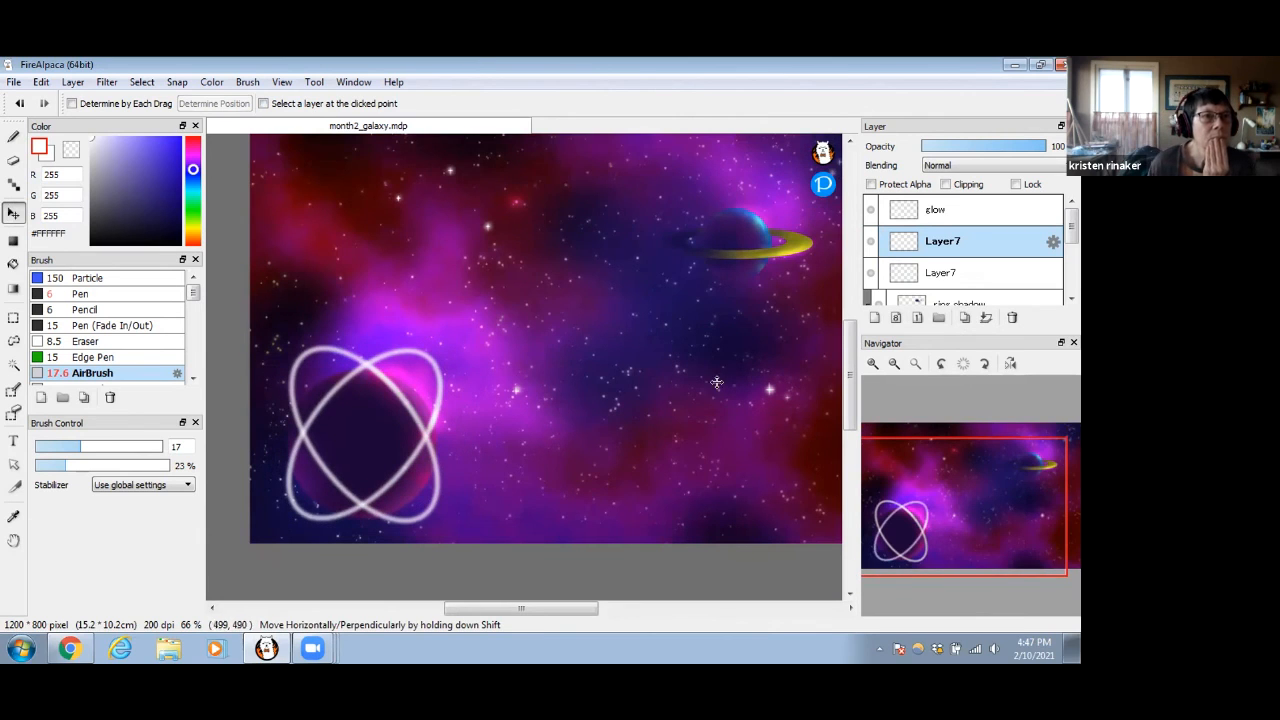
Duplicate the ellipse sloping up to the right, and scale and nudge the copy to sit just inside it
left_click(965, 317)
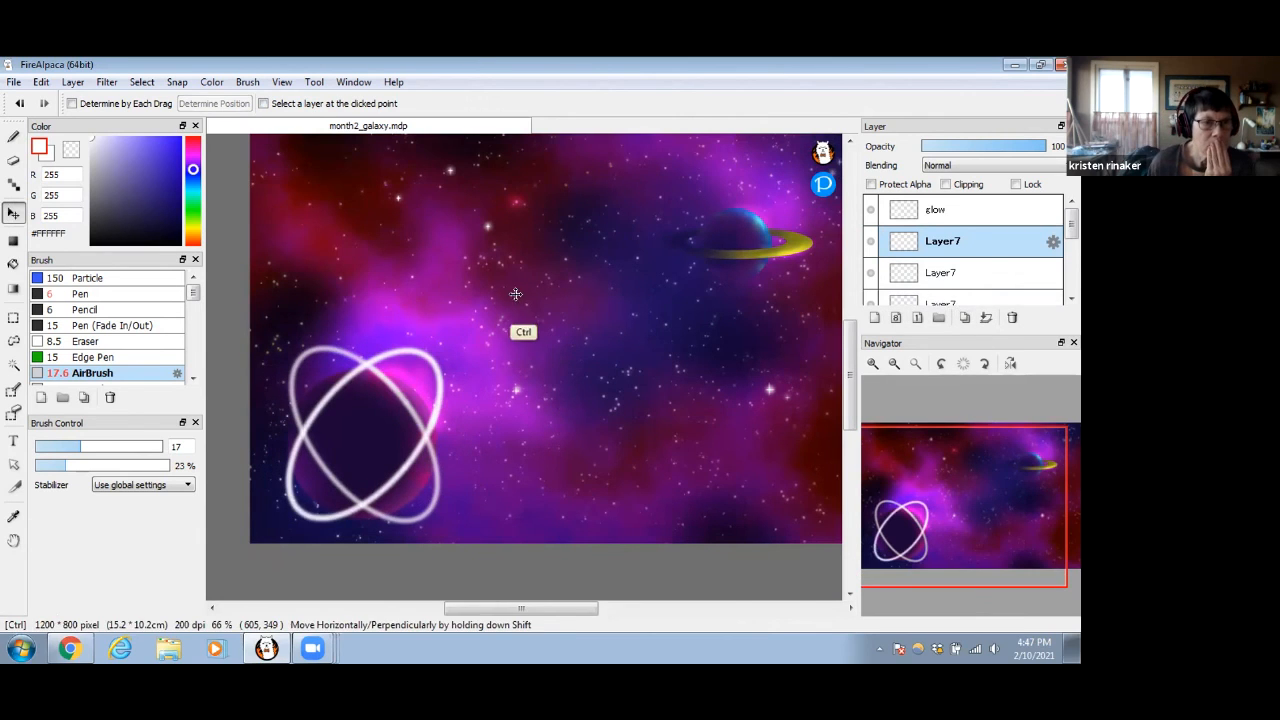
key("ctrl+t")
left_click_drag(446, 309, 437, 323)
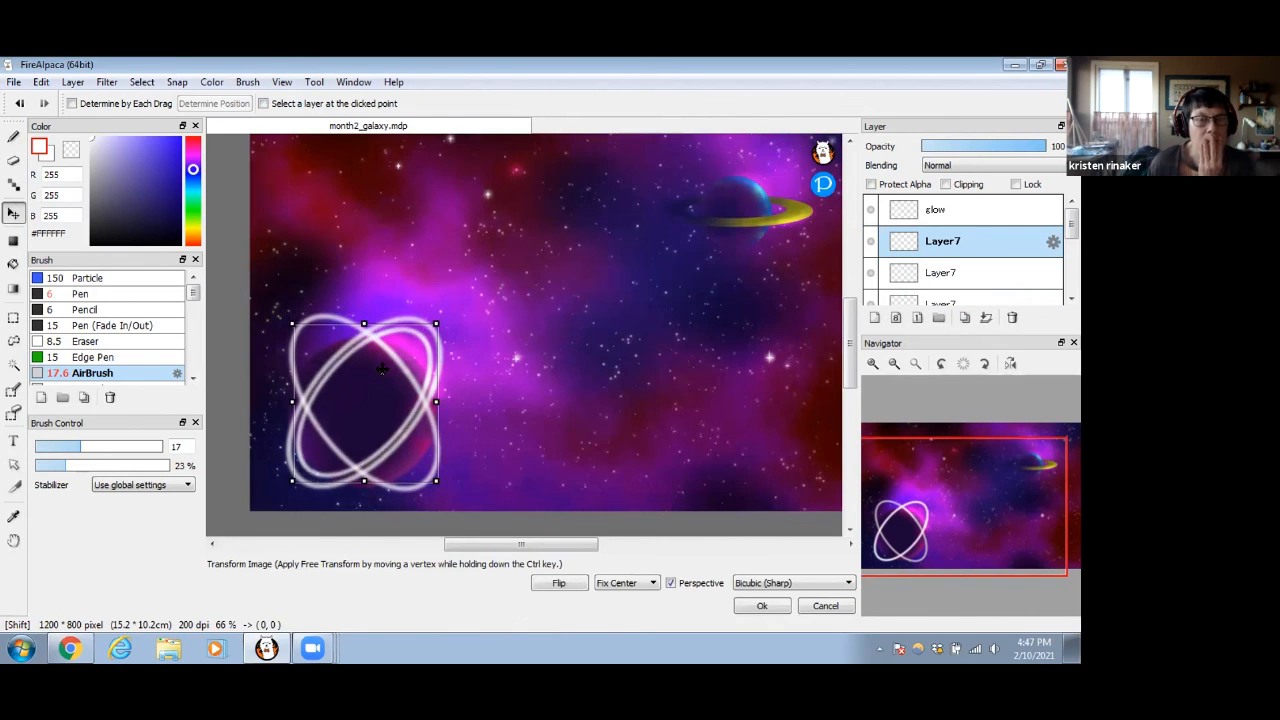
left_click_drag(381, 366, 383, 370)
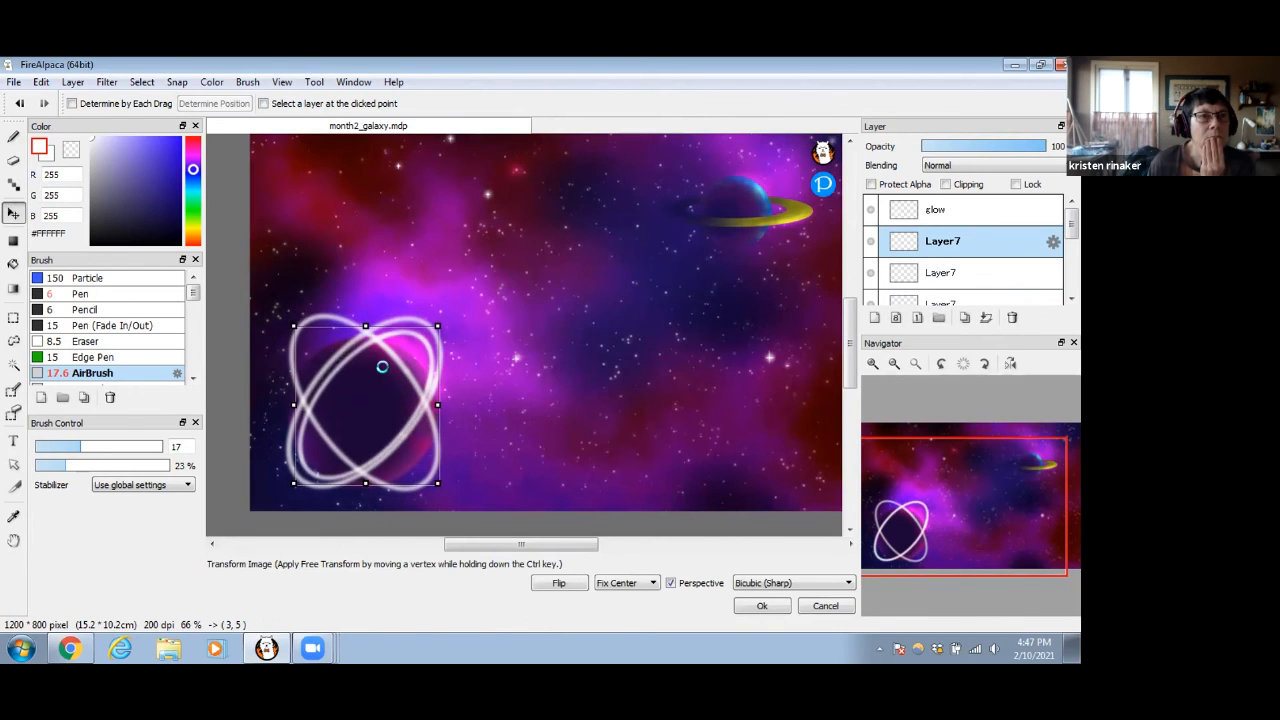
key("Return")
key("ctrl")
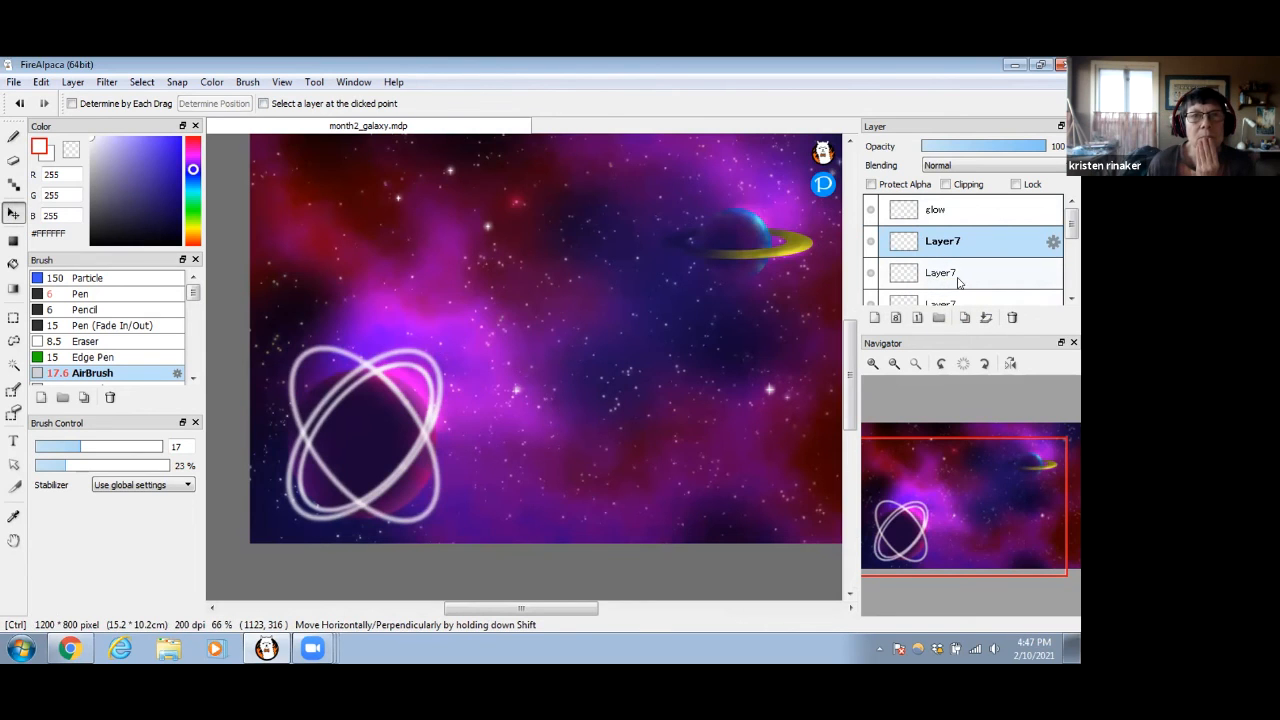
Duplicate the original left-tilted ellipse layer and try scaling the copy down inside it
left_click(925, 297)
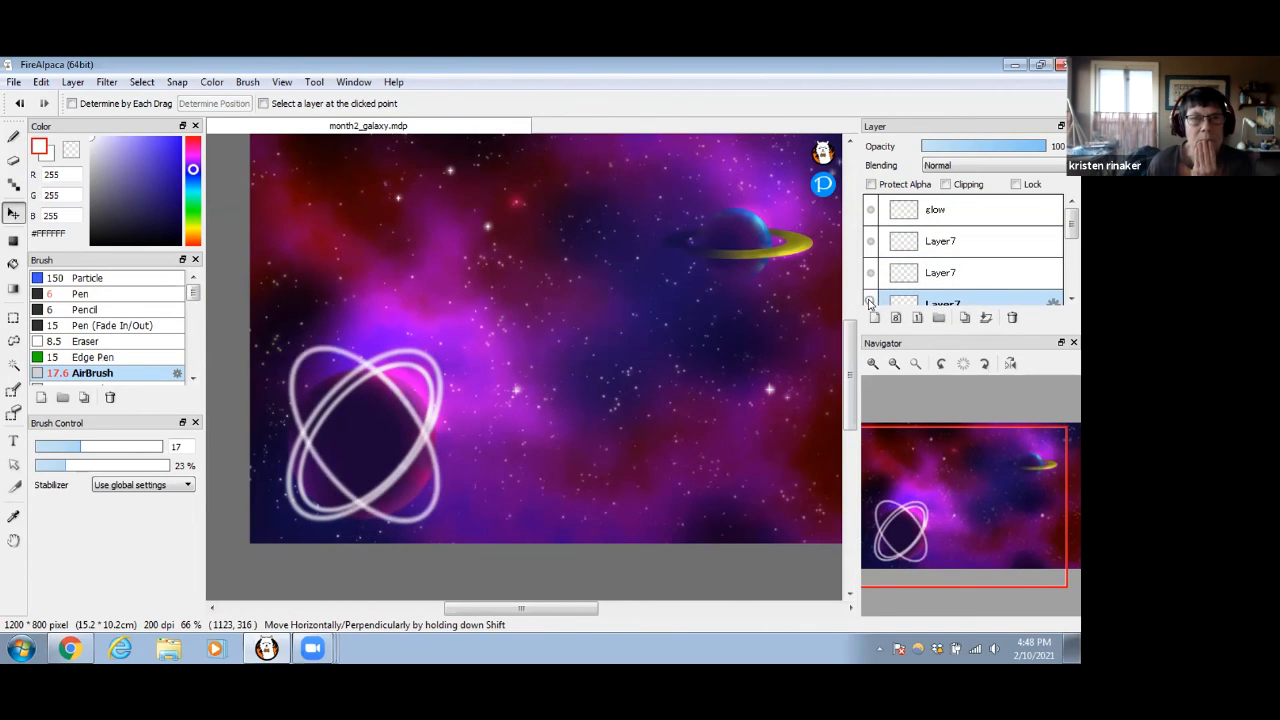
left_click(966, 318)
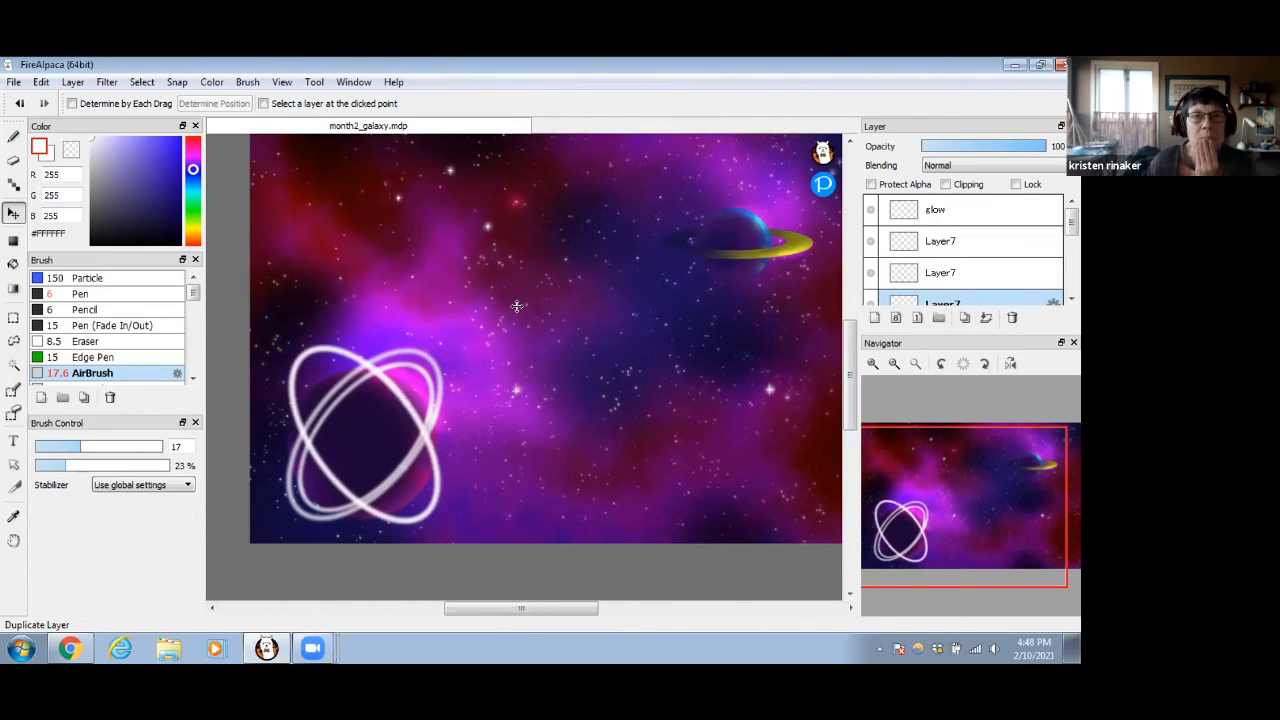
key("ctrl+t")
left_click_drag(442, 302, 433, 322)
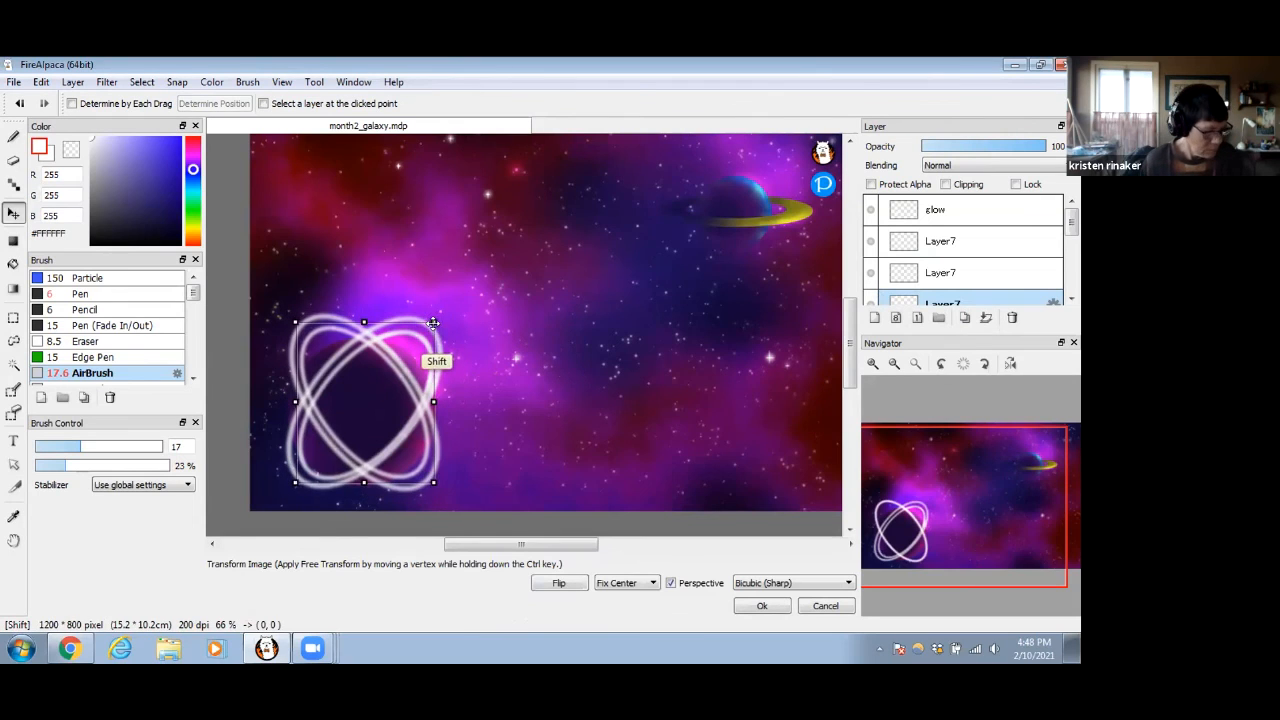
left_click_drag(366, 386, 369, 383)
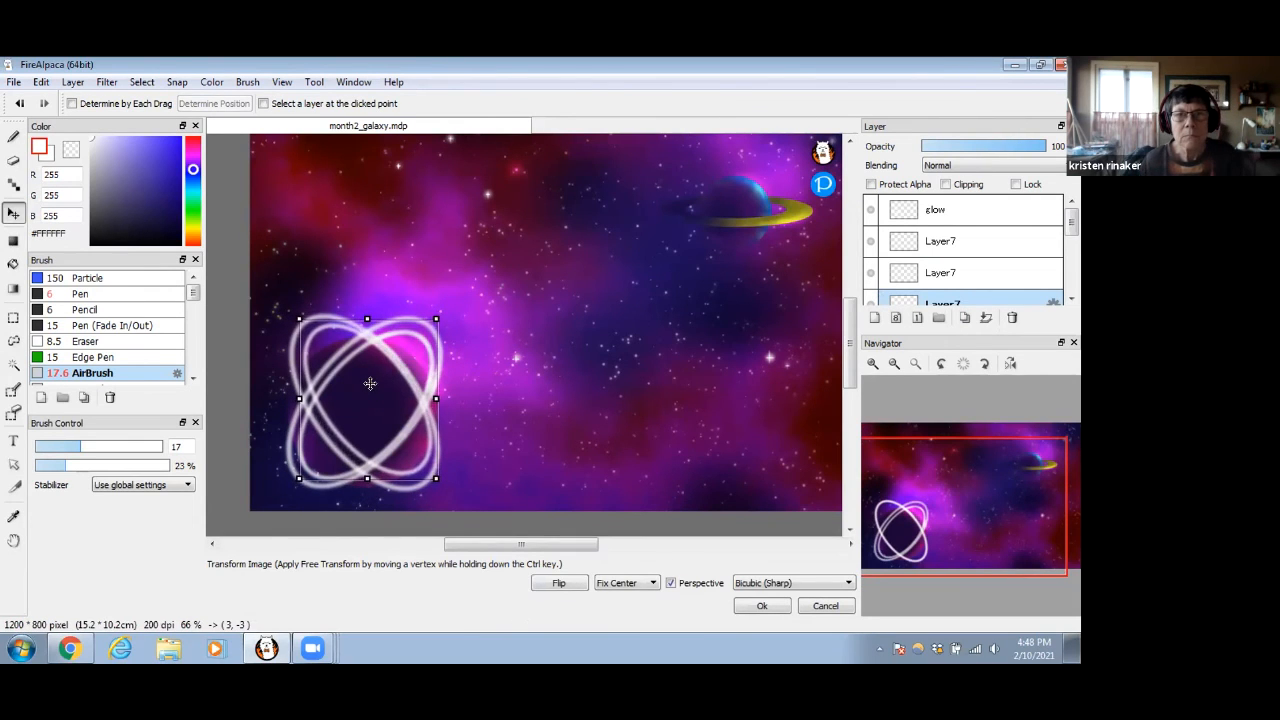
Try merging the ellipse layers into one, and undo the merges
left_click(981, 231)
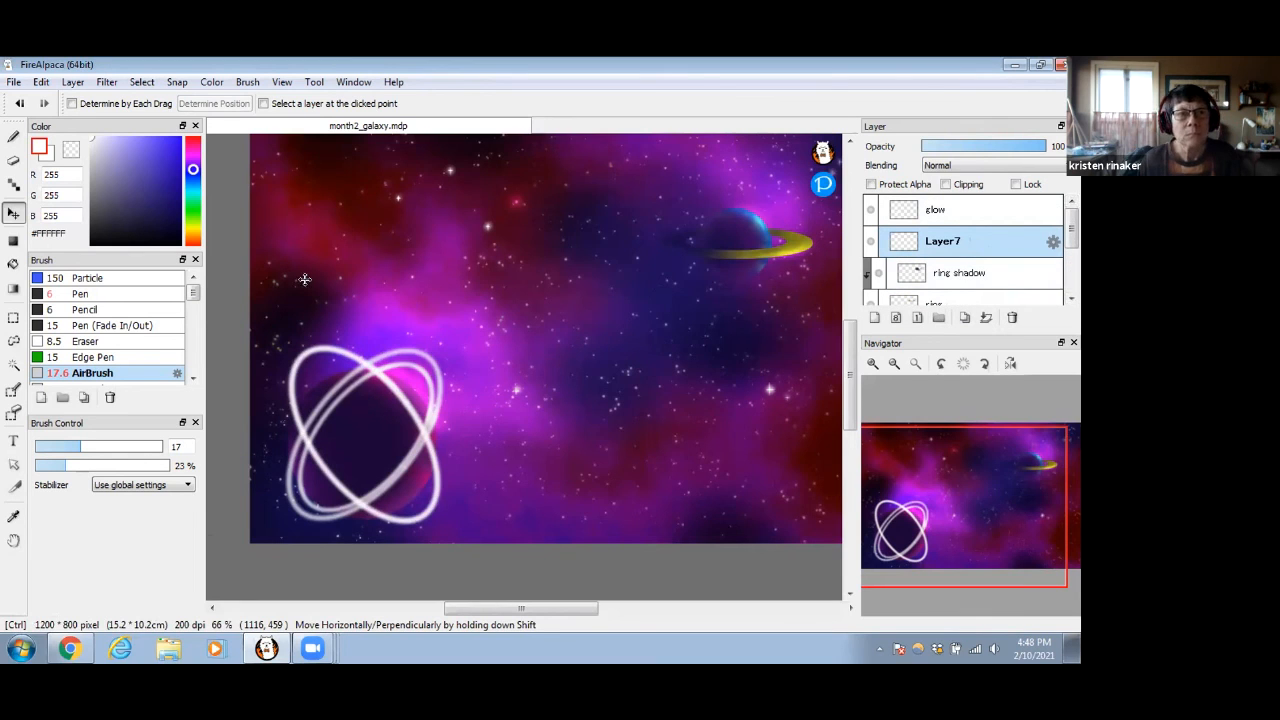
key("ctrl+z")
key("ctrl+z")
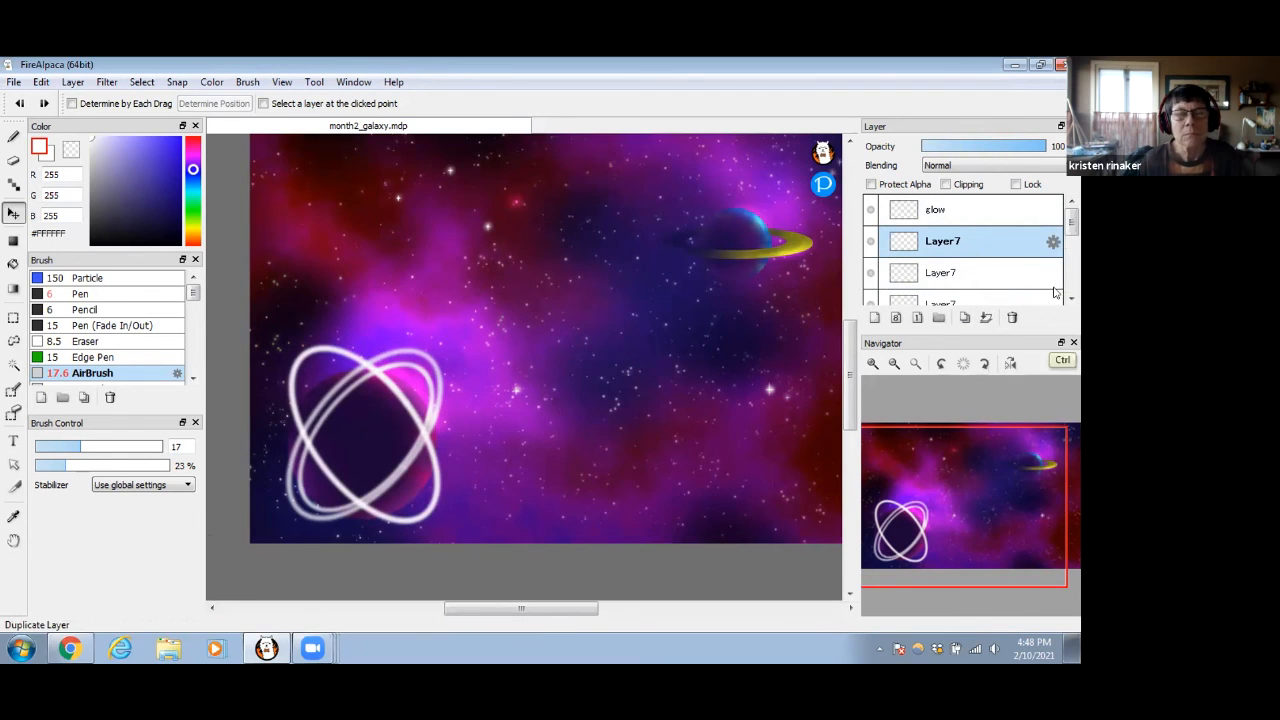
Shrink the inner ellipse sloping up to the right a little more and adjust its position within the outer one
left_click_drag(1072, 232, 1070, 250)
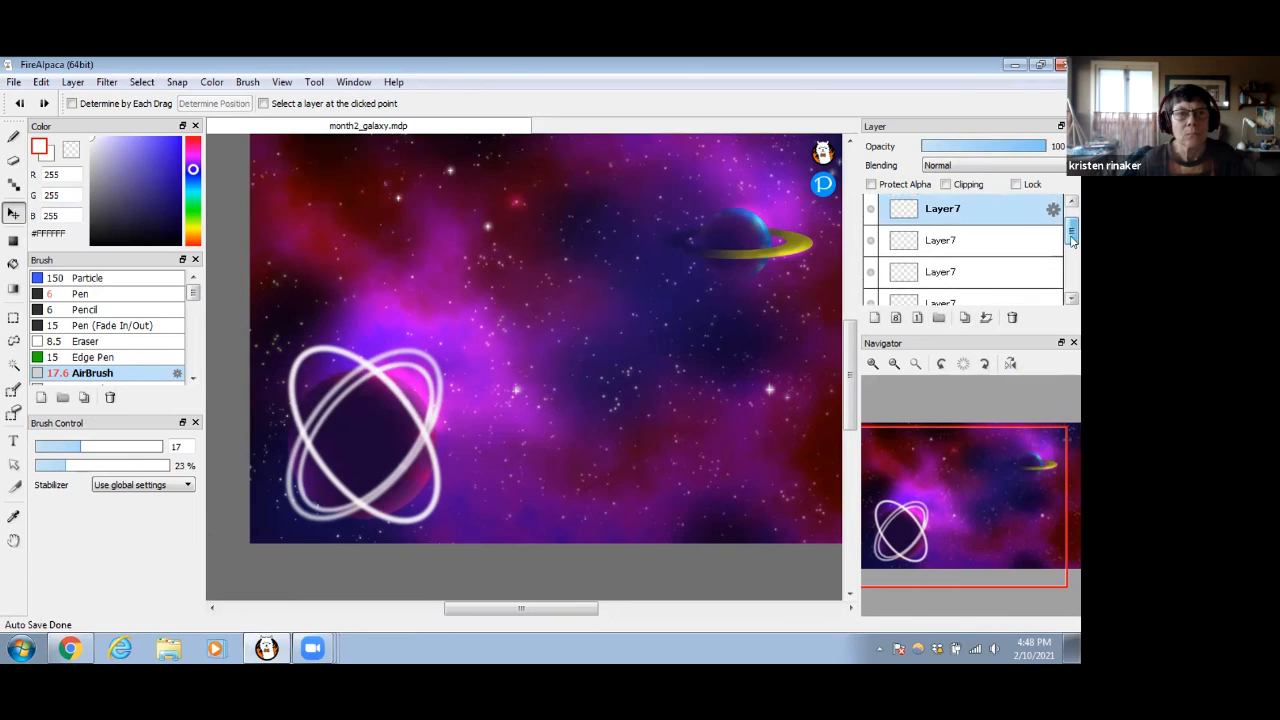
key("ctrl+t")
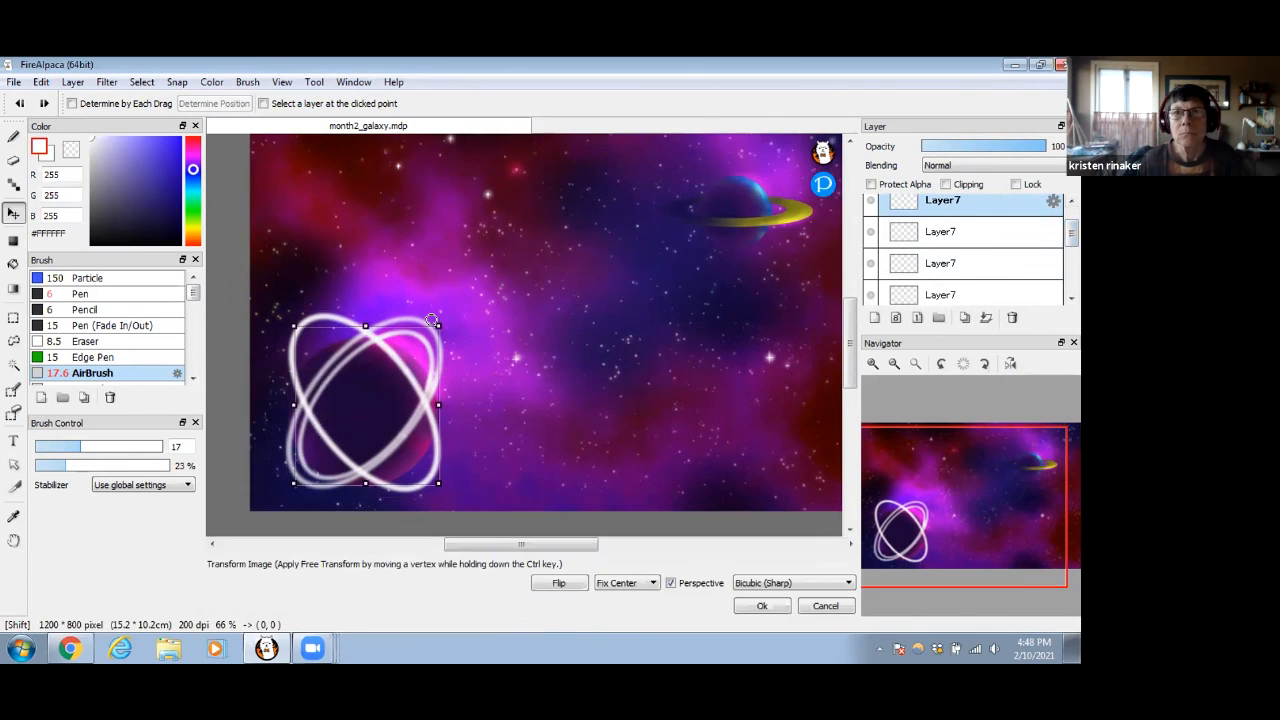
left_click_drag(428, 328, 436, 328)
left_click_drag(387, 376, 389, 375)
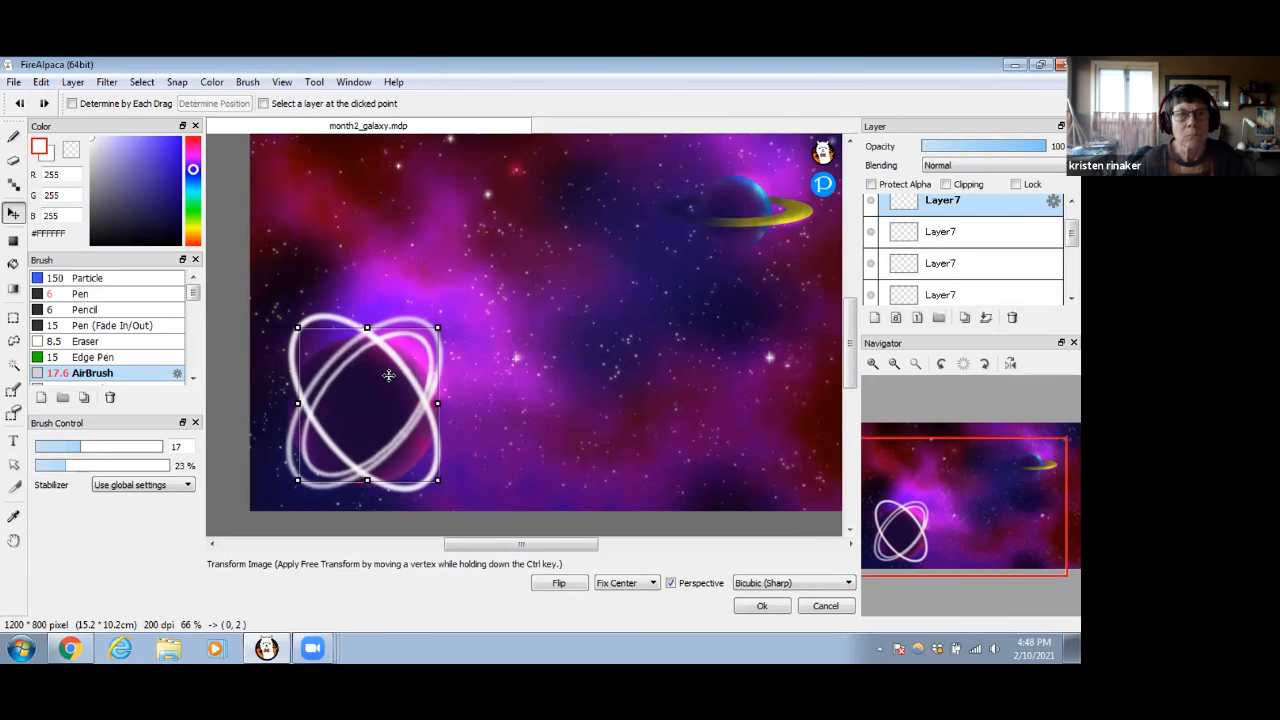
key("Return")
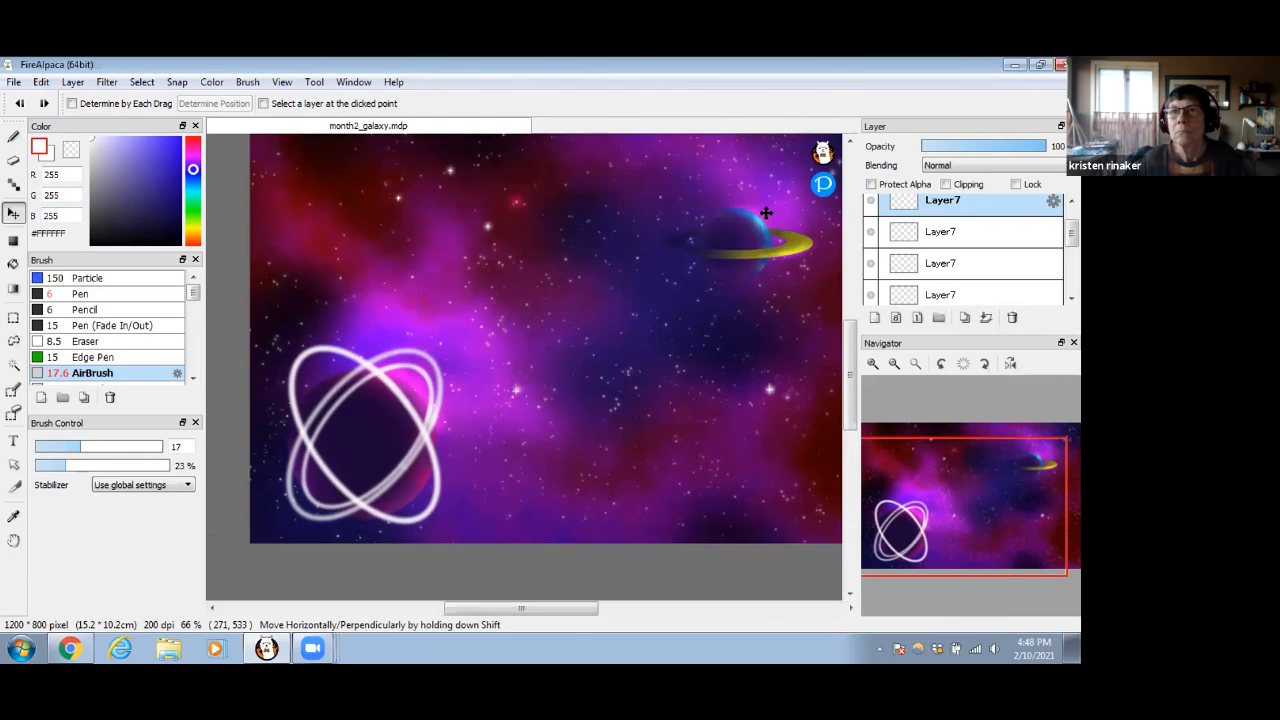
Scale the duplicated left-tilted ellipse down inside its original, and merge all the ellipse layers into one
left_click(938, 268)
key("ctrl+t")
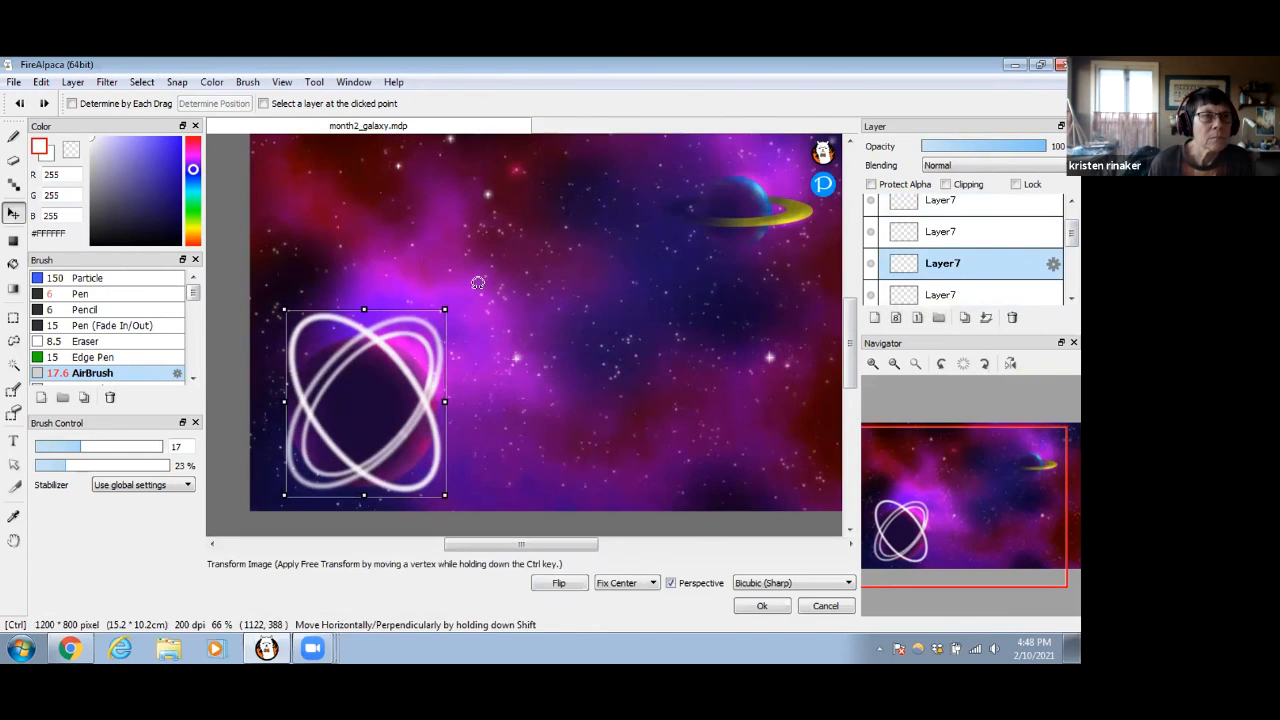
left_click_drag(445, 308, 428, 325)
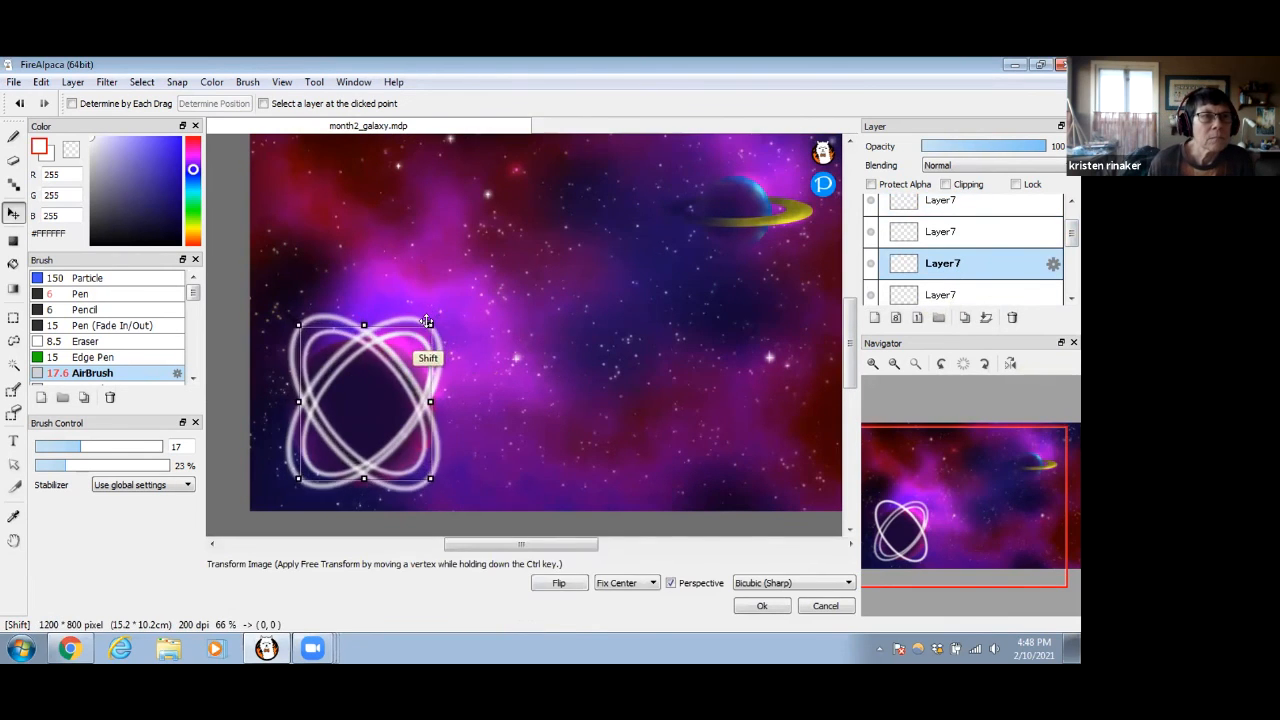
left_click_drag(373, 377, 375, 378)
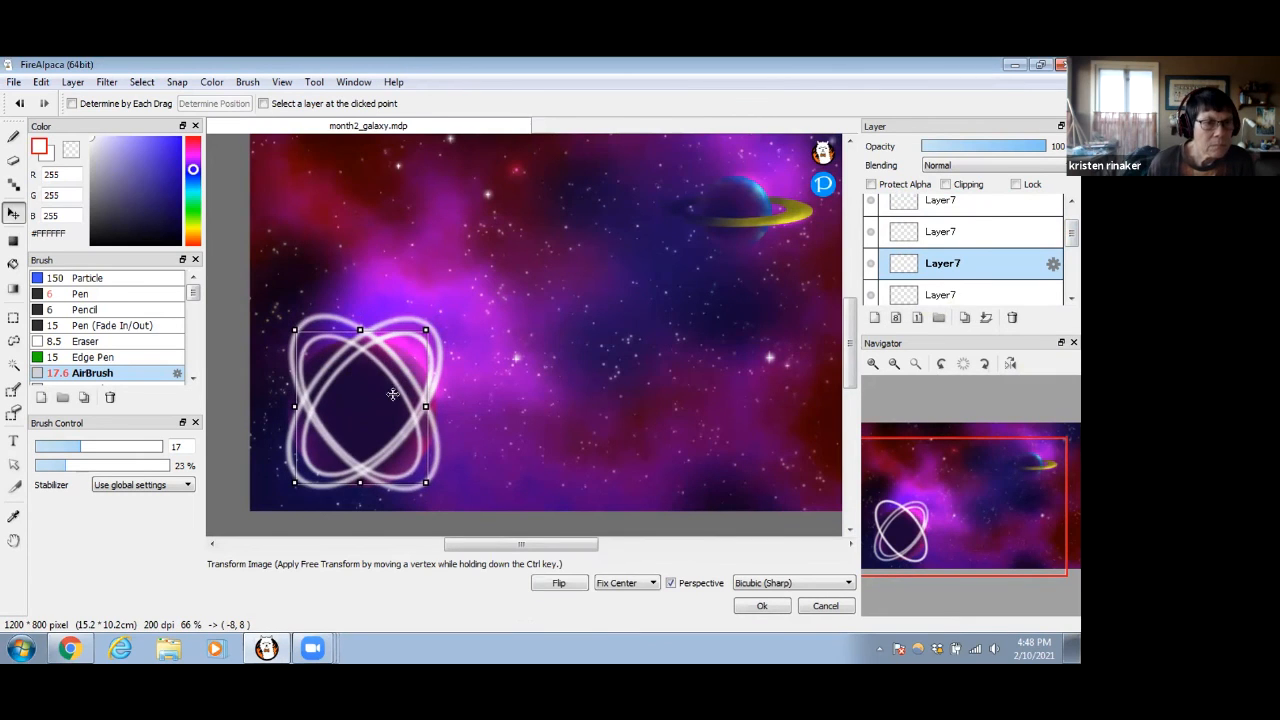
key("Return")
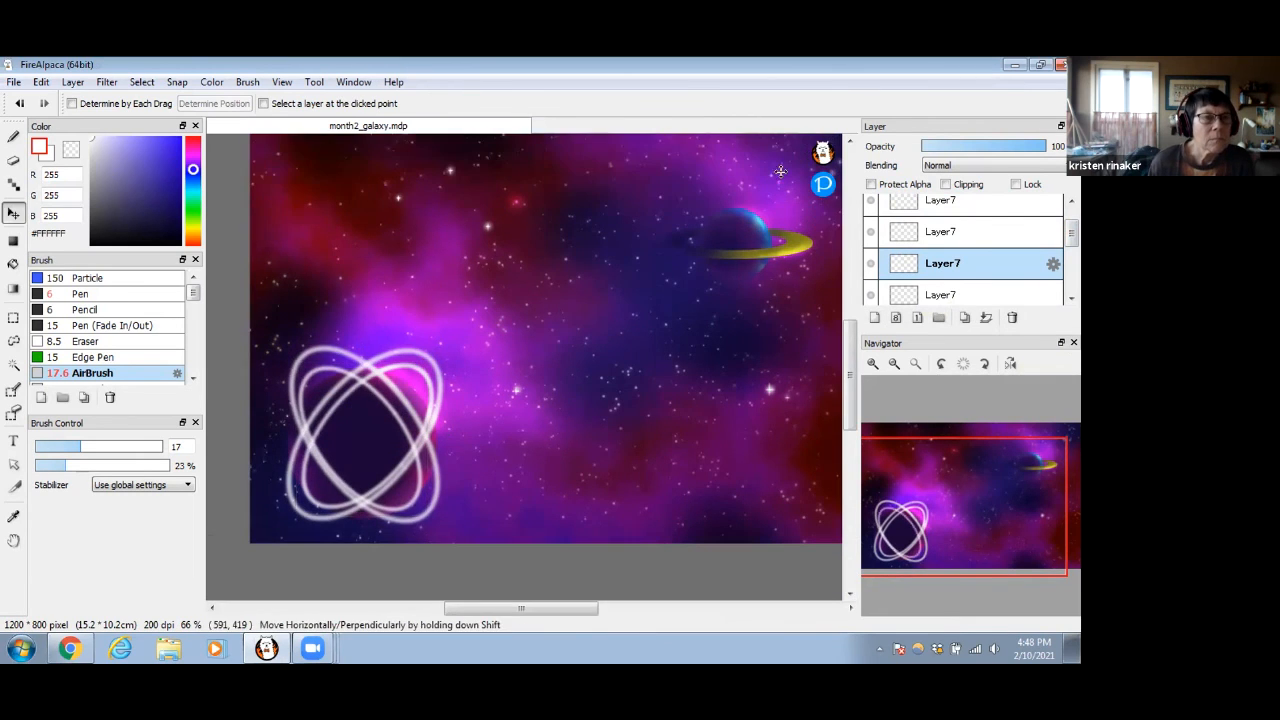
left_click(988, 218)
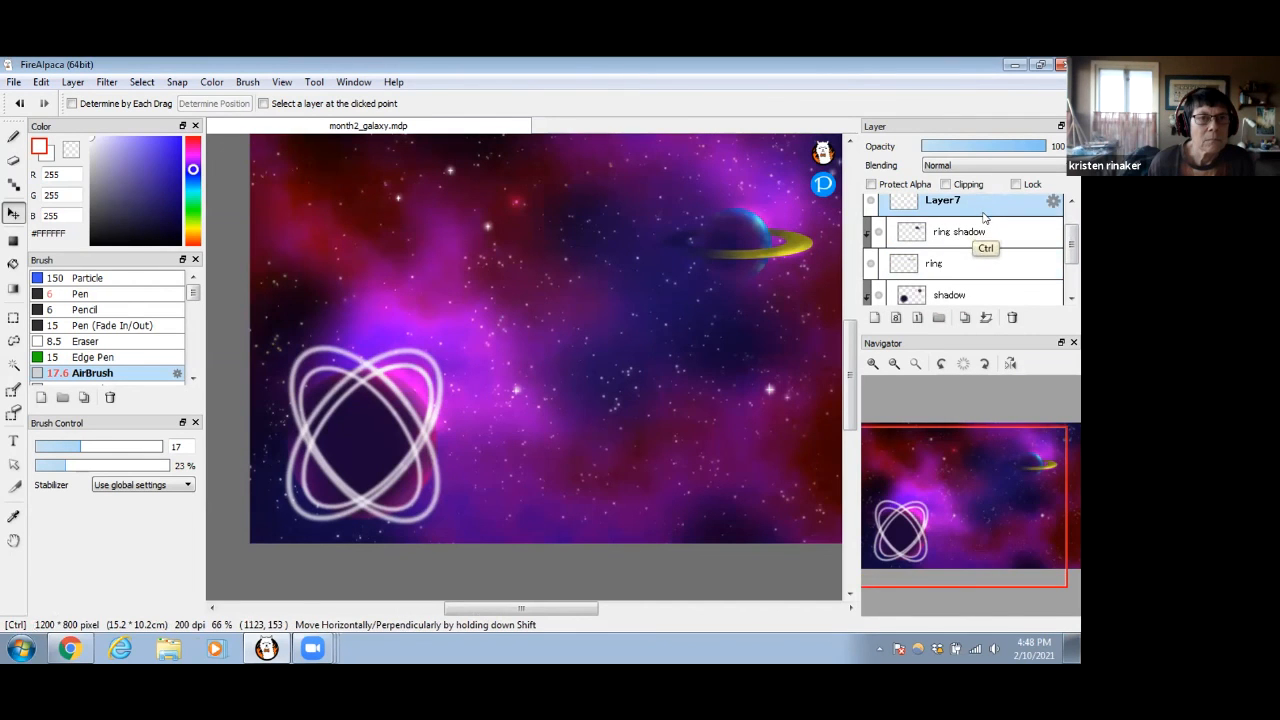
Set the Fill tool's tolerance to 86 and its expansion to 3 pixels
left_click(13, 264)
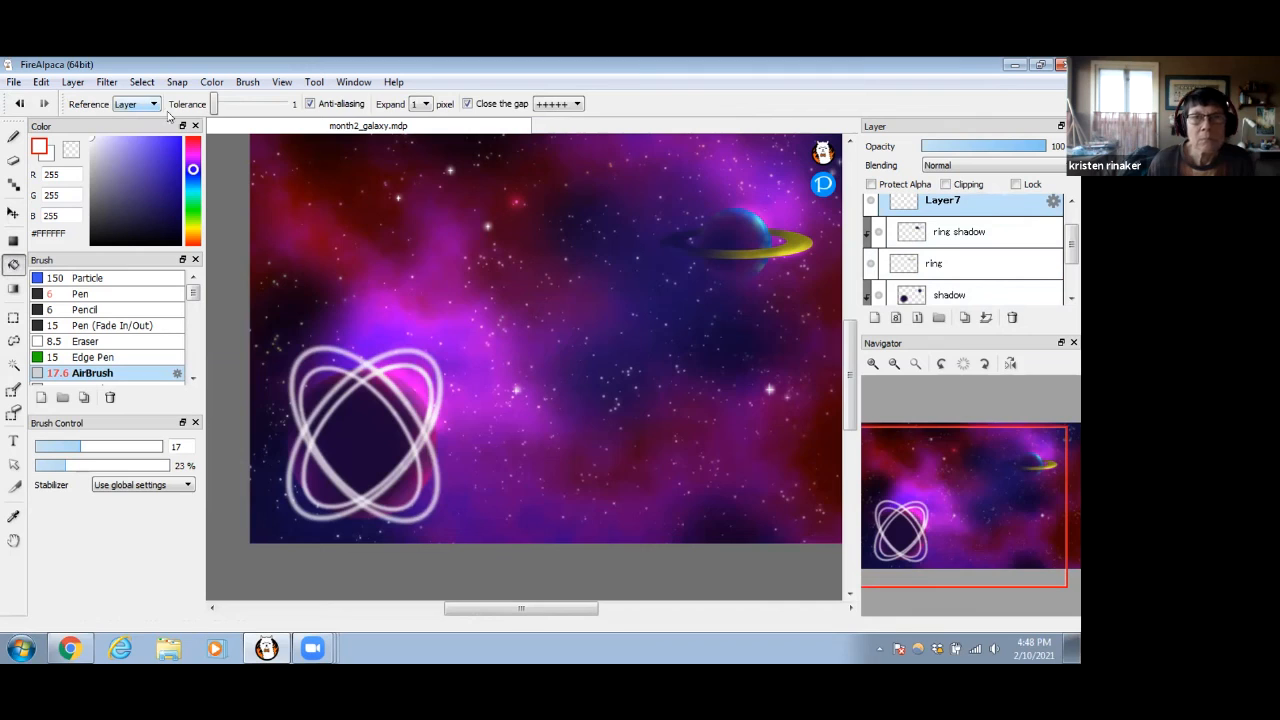
left_click_drag(216, 112, 239, 112)
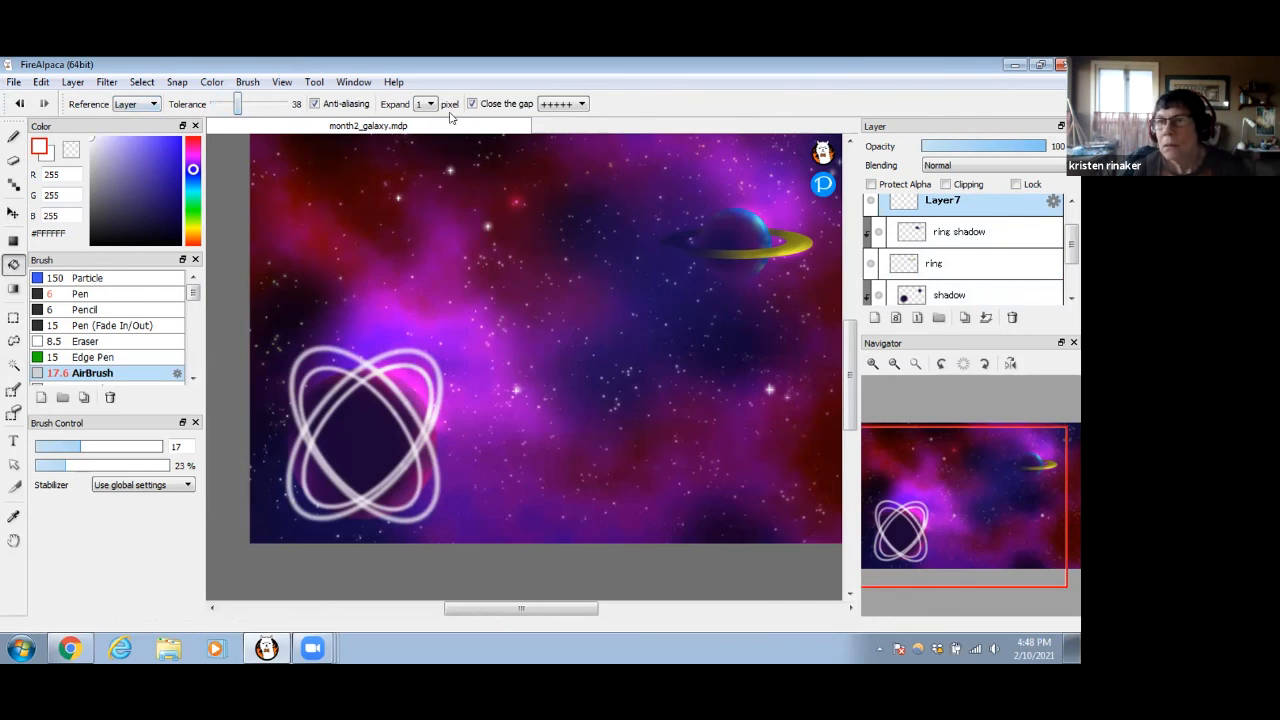
left_click(429, 104)
left_click(421, 132)
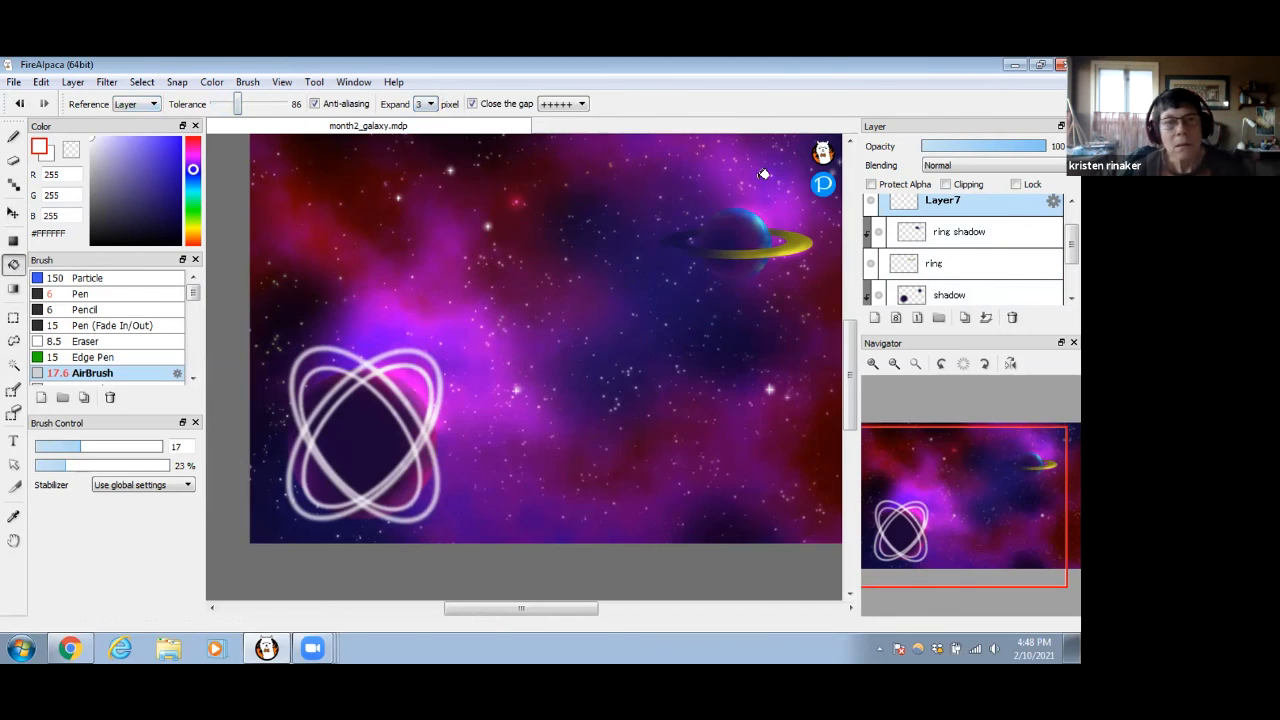
Try filling the gaps between the inner and outer crossed ellipses around the large planet with white
left_click(388, 356)
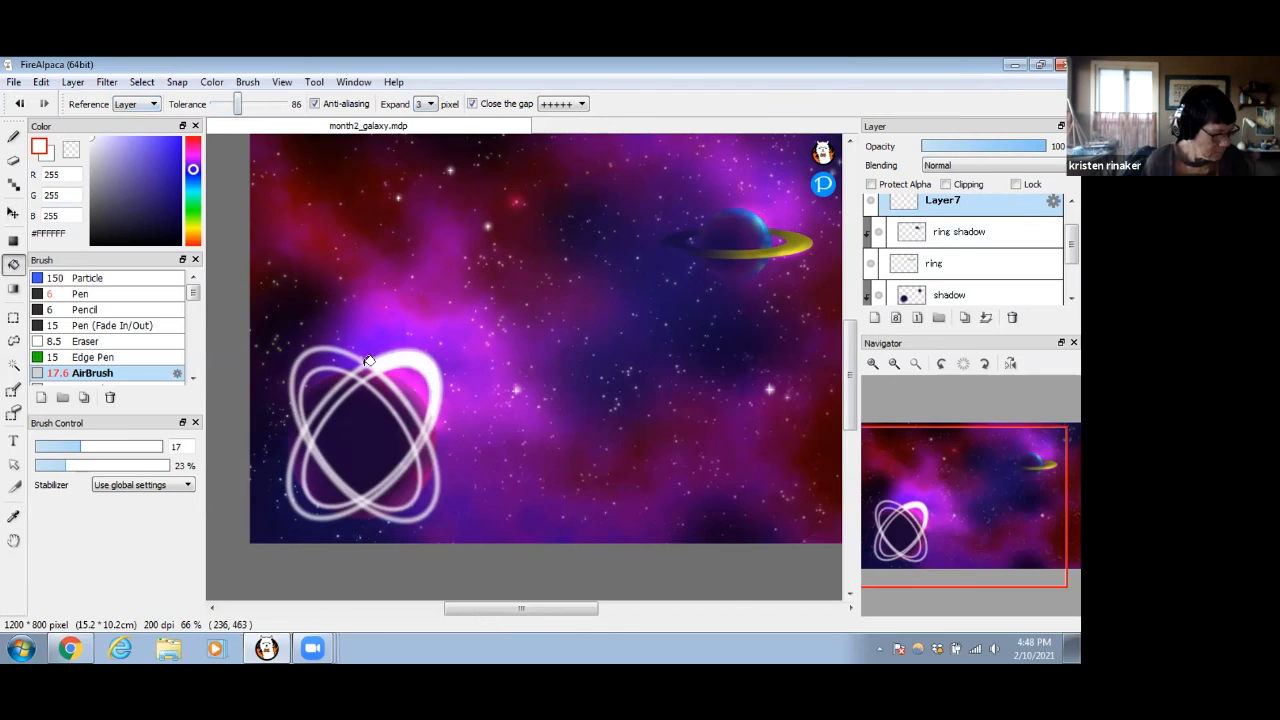
left_click(348, 355)
left_click(345, 392)
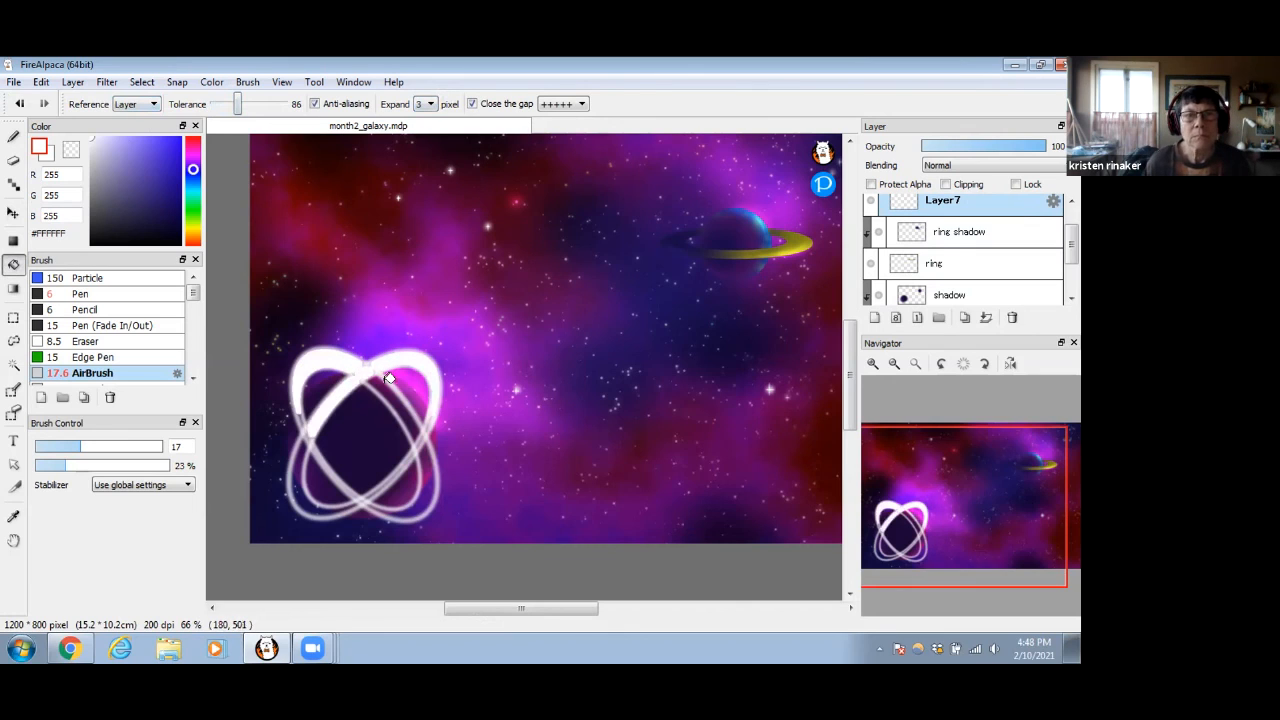
left_click(415, 441)
left_click(398, 462)
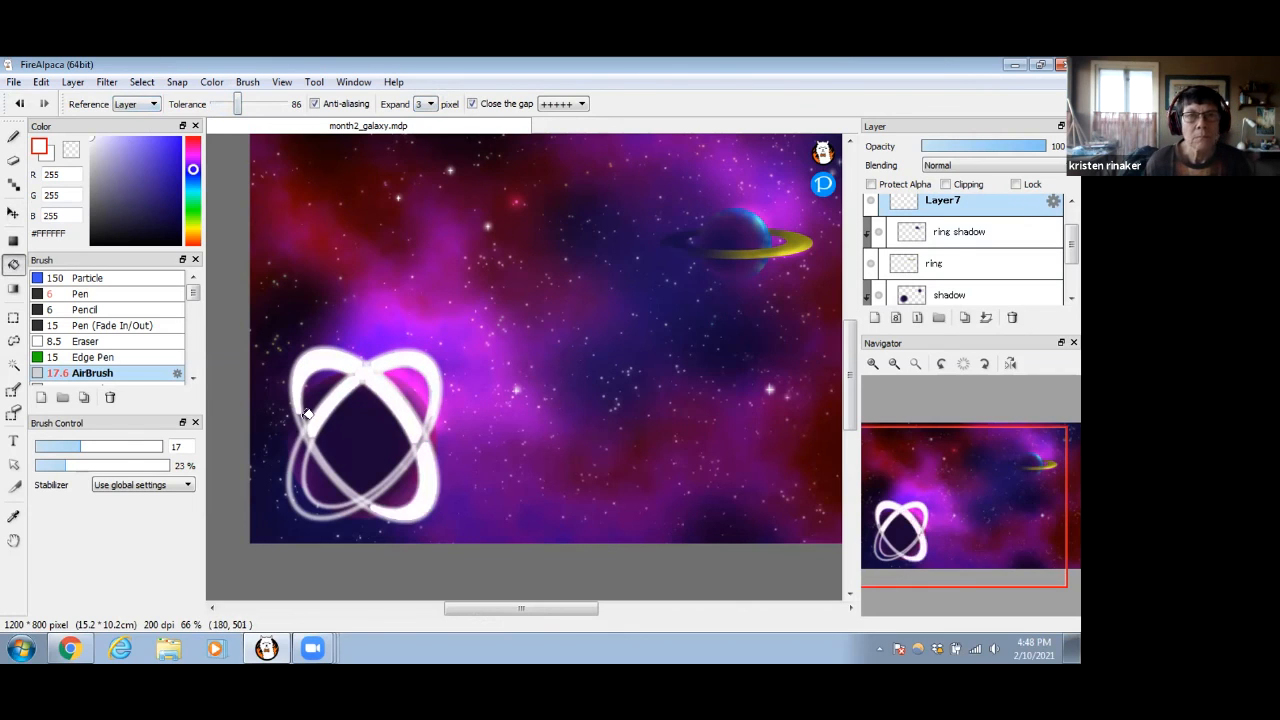
left_click(303, 470)
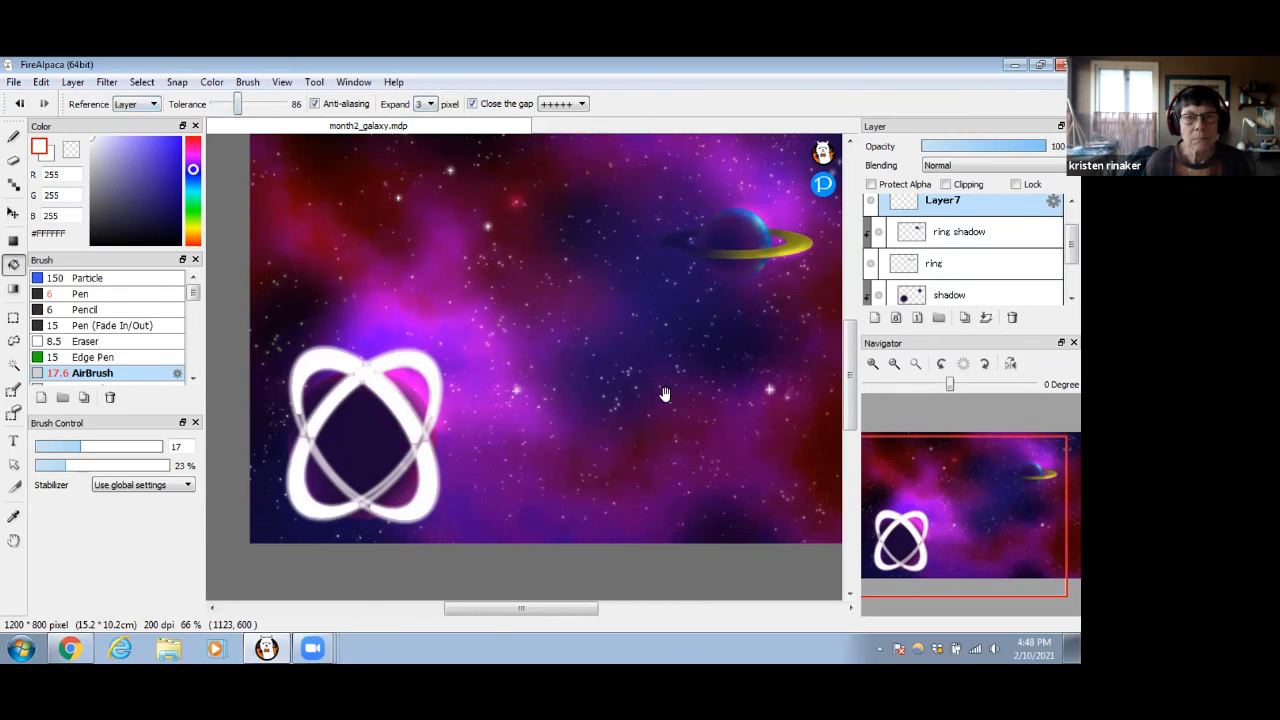
scroll(500, 371, "up", 3)
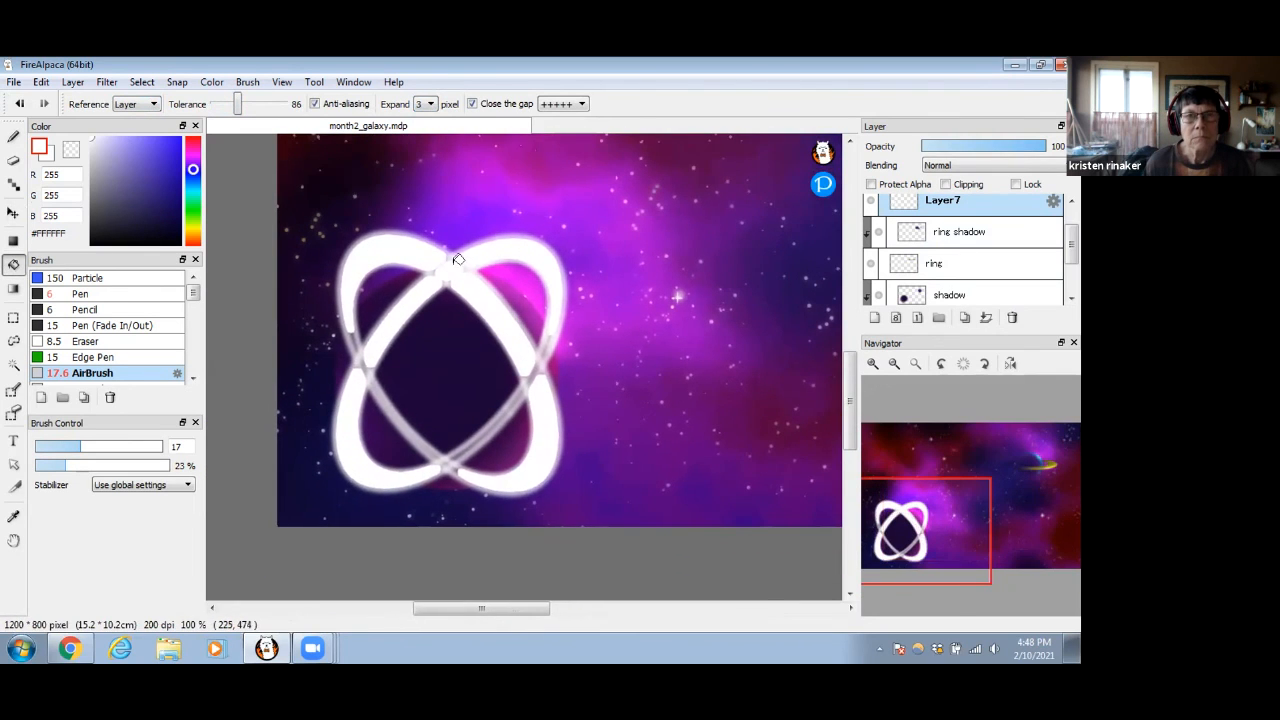
left_click(458, 259)
left_click(381, 245)
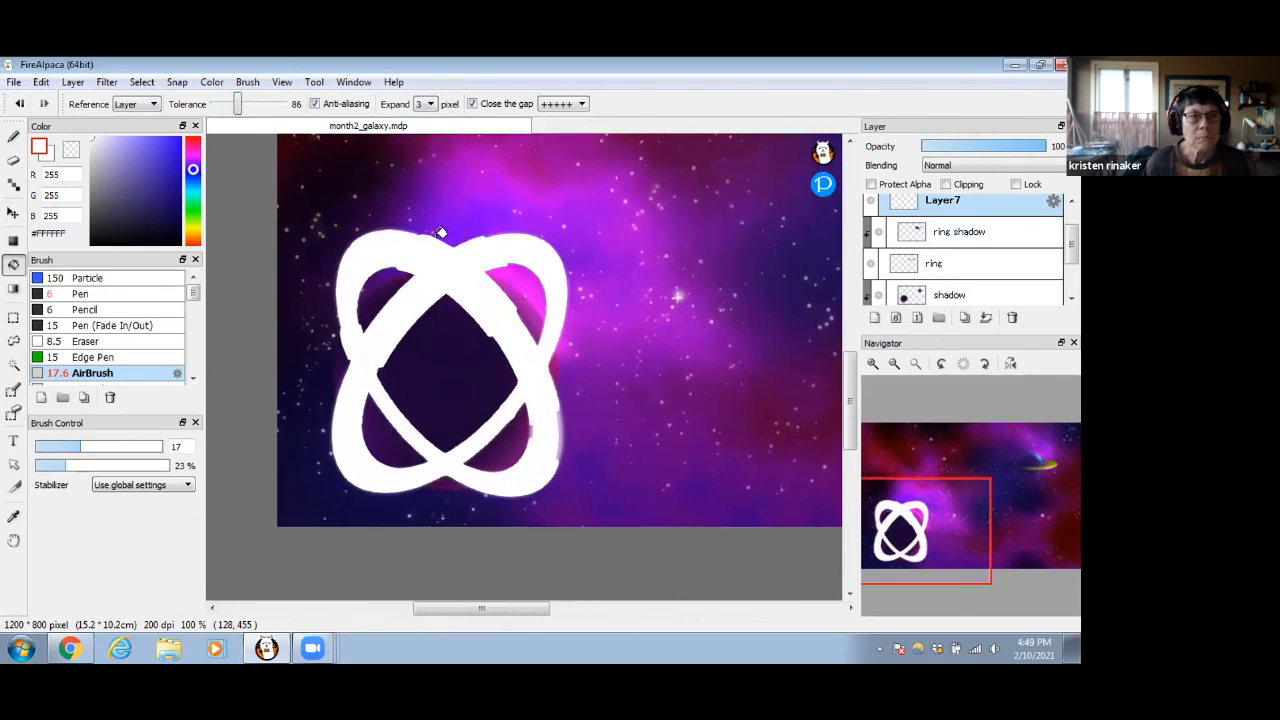
Undo the white fills and all the earlier soft airbrushed ellipse work around the large planet
key("ctrl+z")
key("ctrl+z")
key("ctrl+z")
key("ctrl+z")
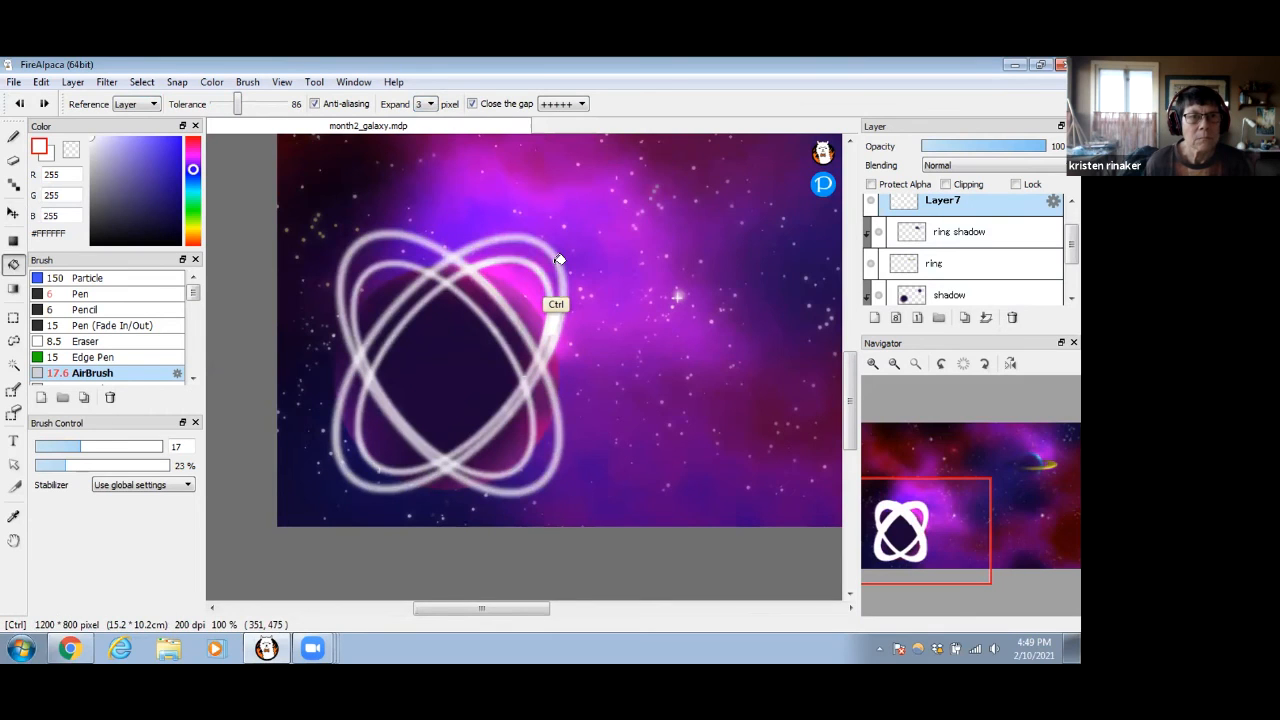
key("ctrl+z")
key("ctrl+z")
key("ctrl+z")
key("ctrl+z")
key("ctrl+z")
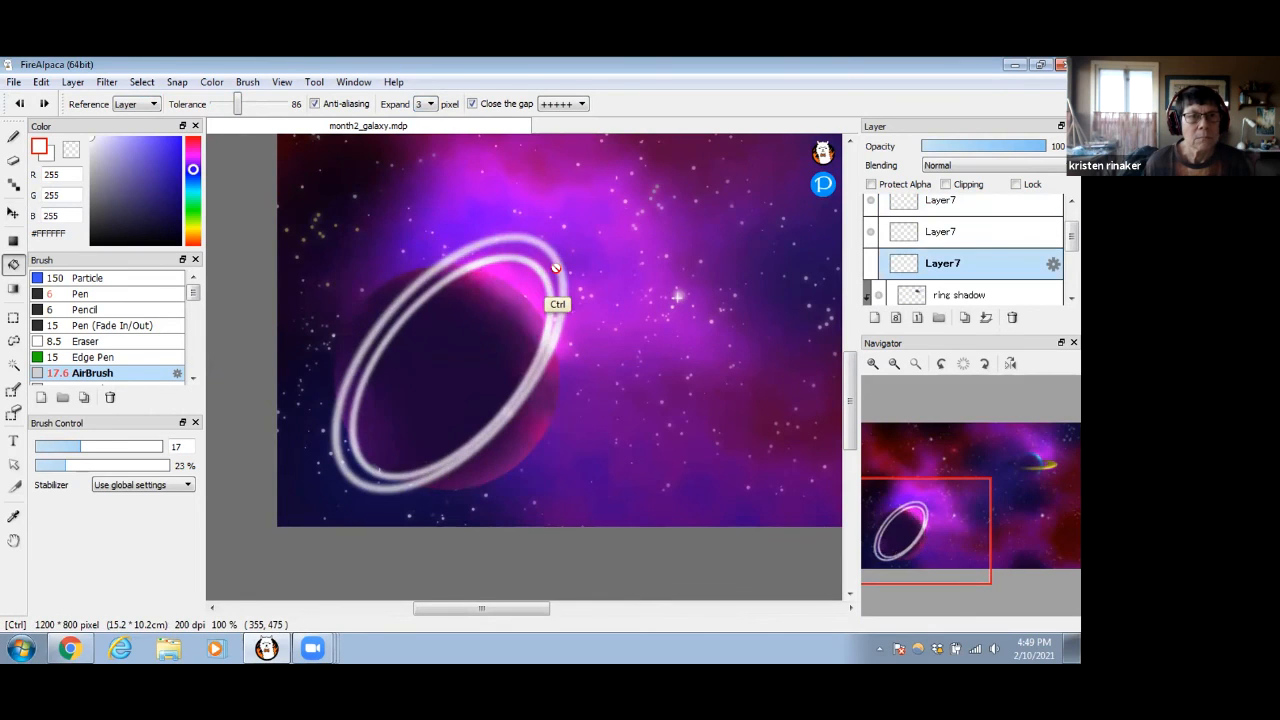
key("ctrl+z")
key("ctrl+z")
key("ctrl+z")
key("ctrl+z")
key("ctrl+z")
key("ctrl+z")
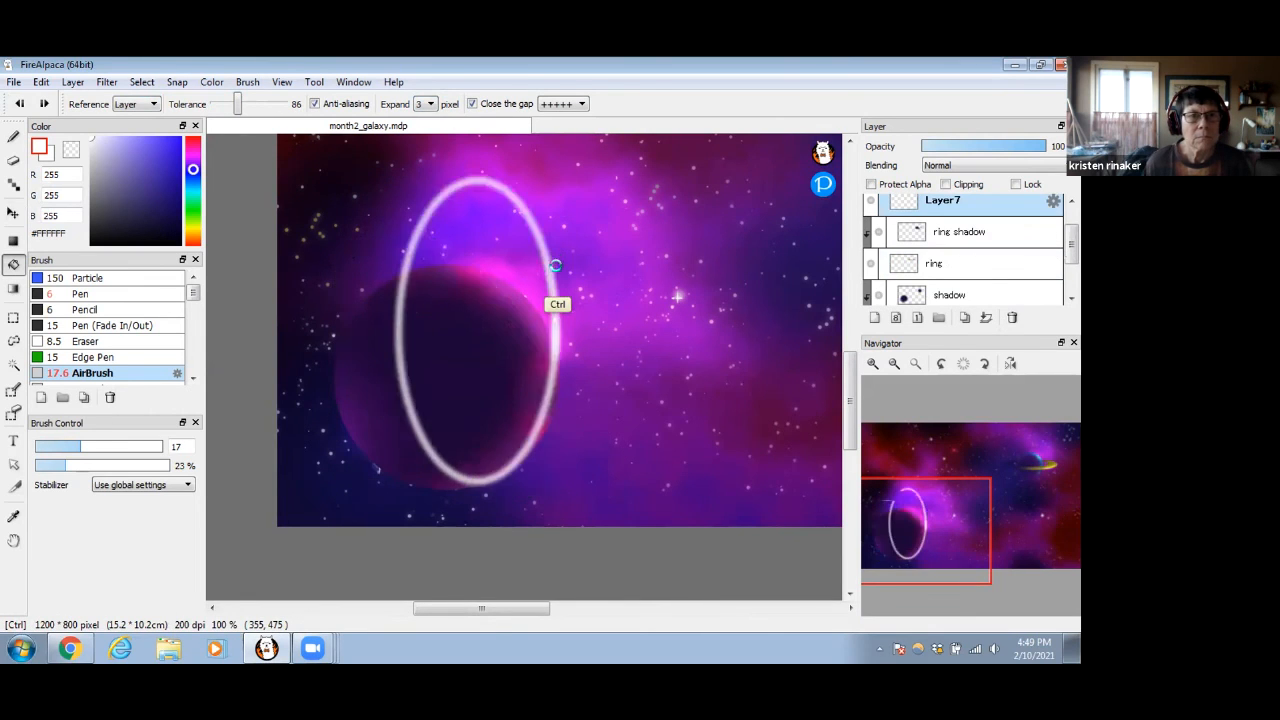
key("ctrl+z")
key("ctrl+z")
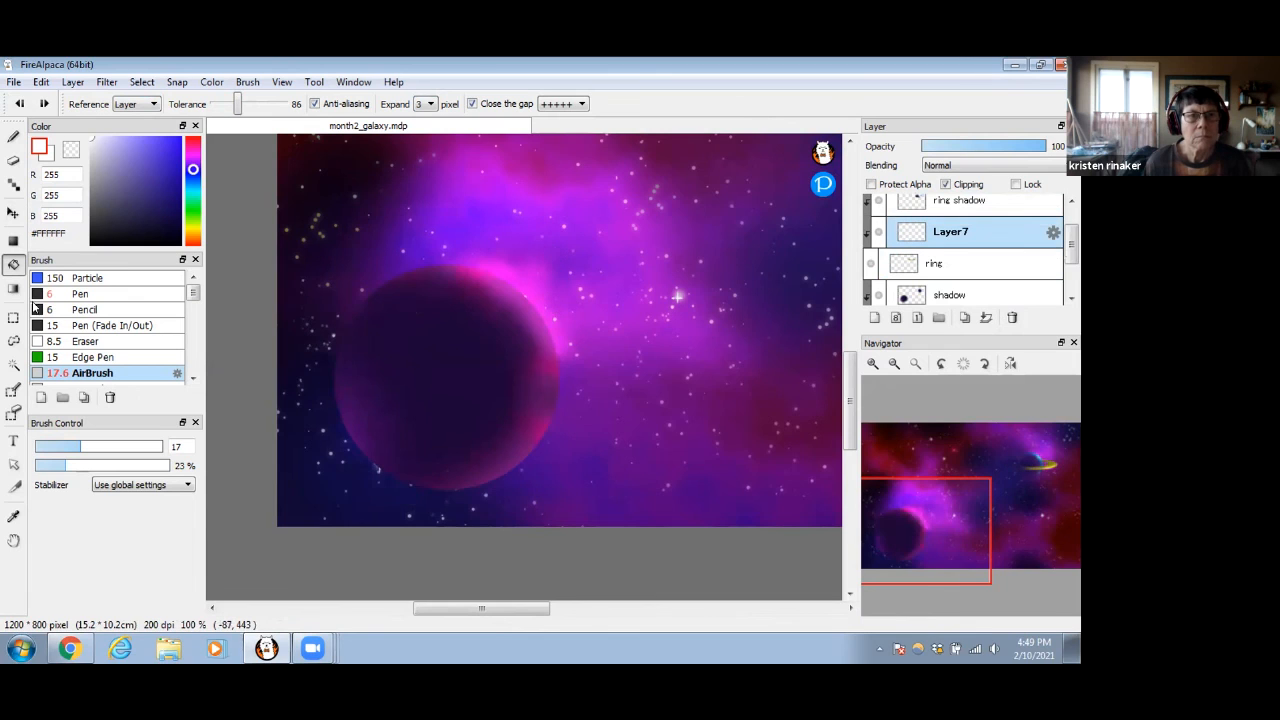
Draw a tall white ellipse with the size 6 Pen on the clipped layer and turn off the layer's clipping
left_click(90, 294)
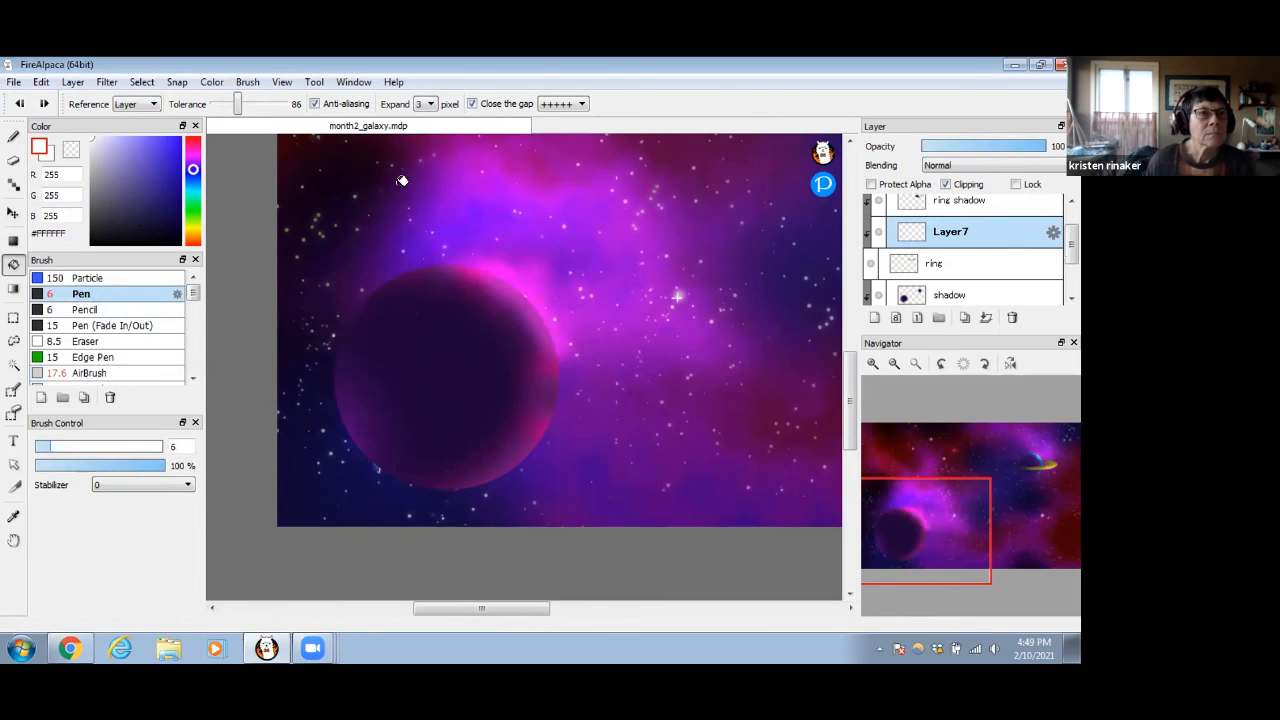
left_click(14, 135)
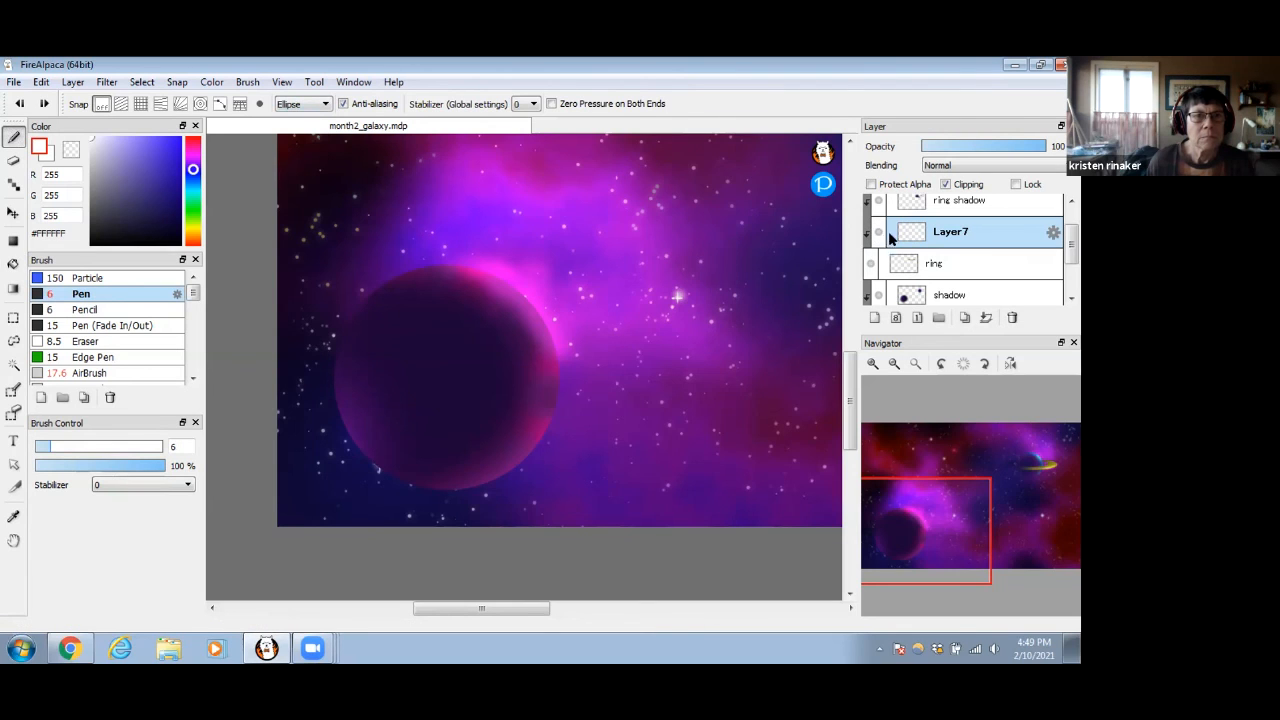
left_click_drag(406, 238, 456, 513)
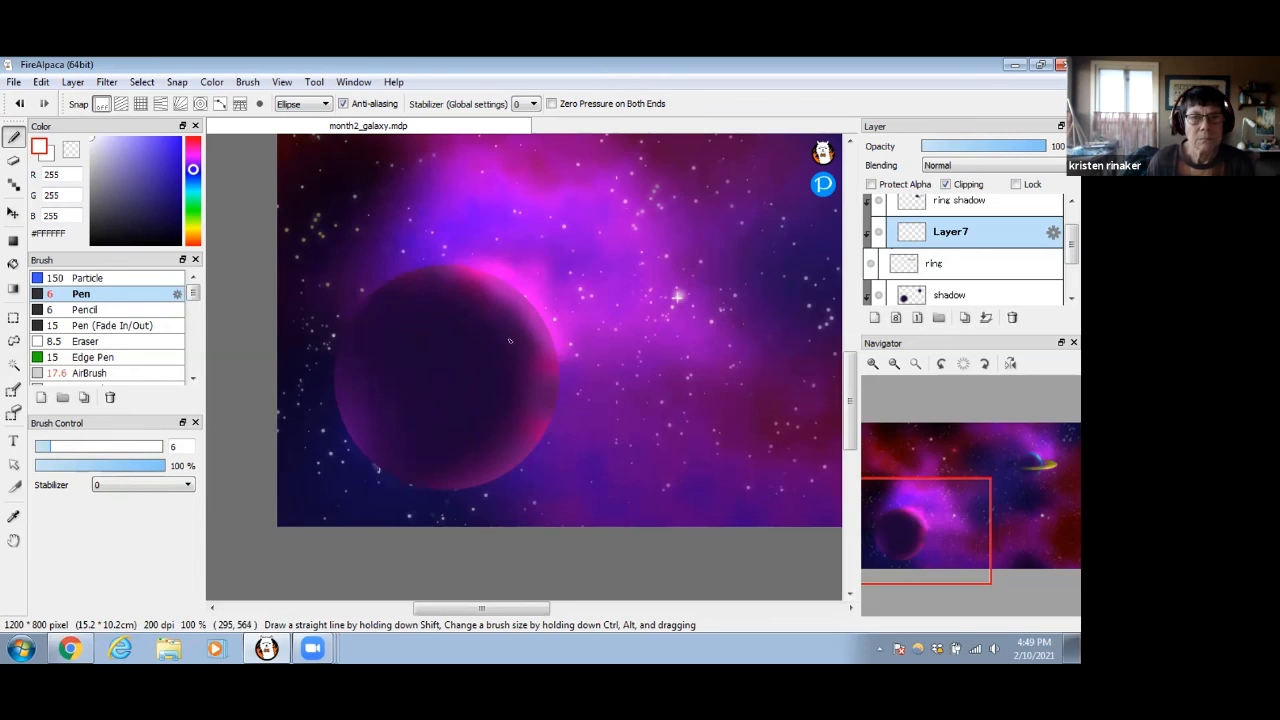
left_click(943, 184)
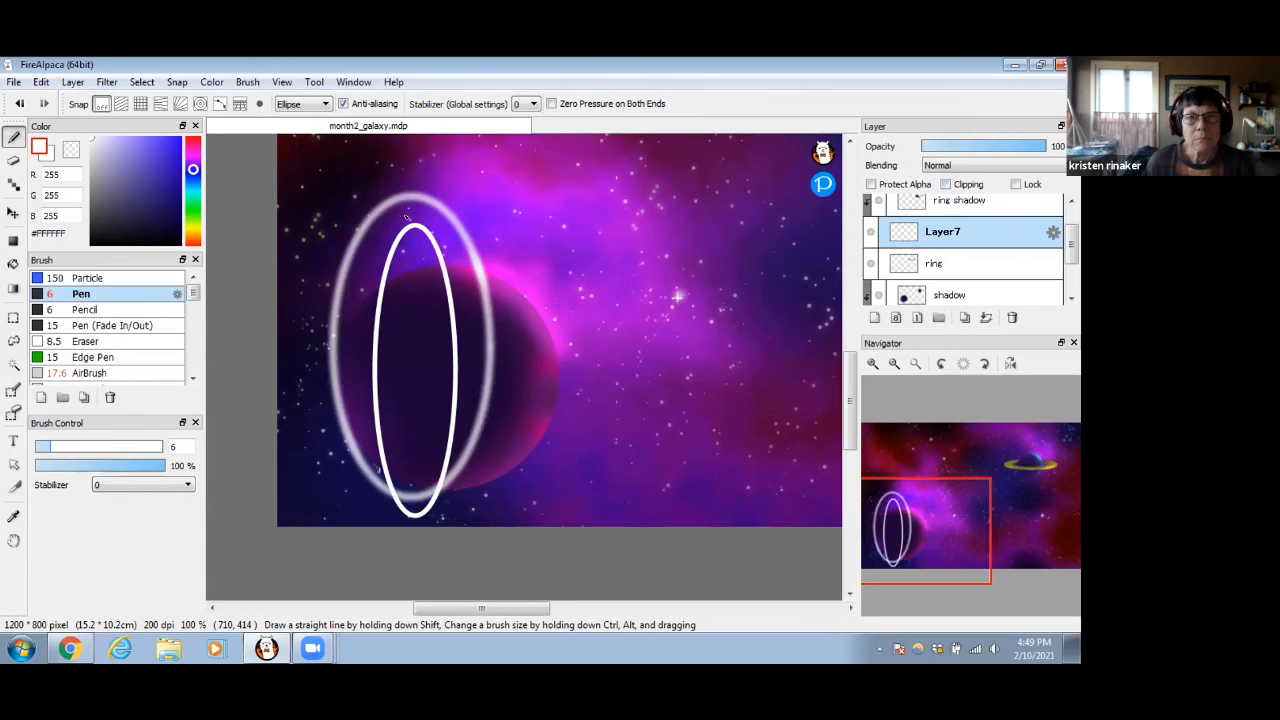
Delete the unclipped ellipse layer and add a new layer above the ring shadow layer
left_click(1012, 317)
scroll(1071, 253, "up", 1)
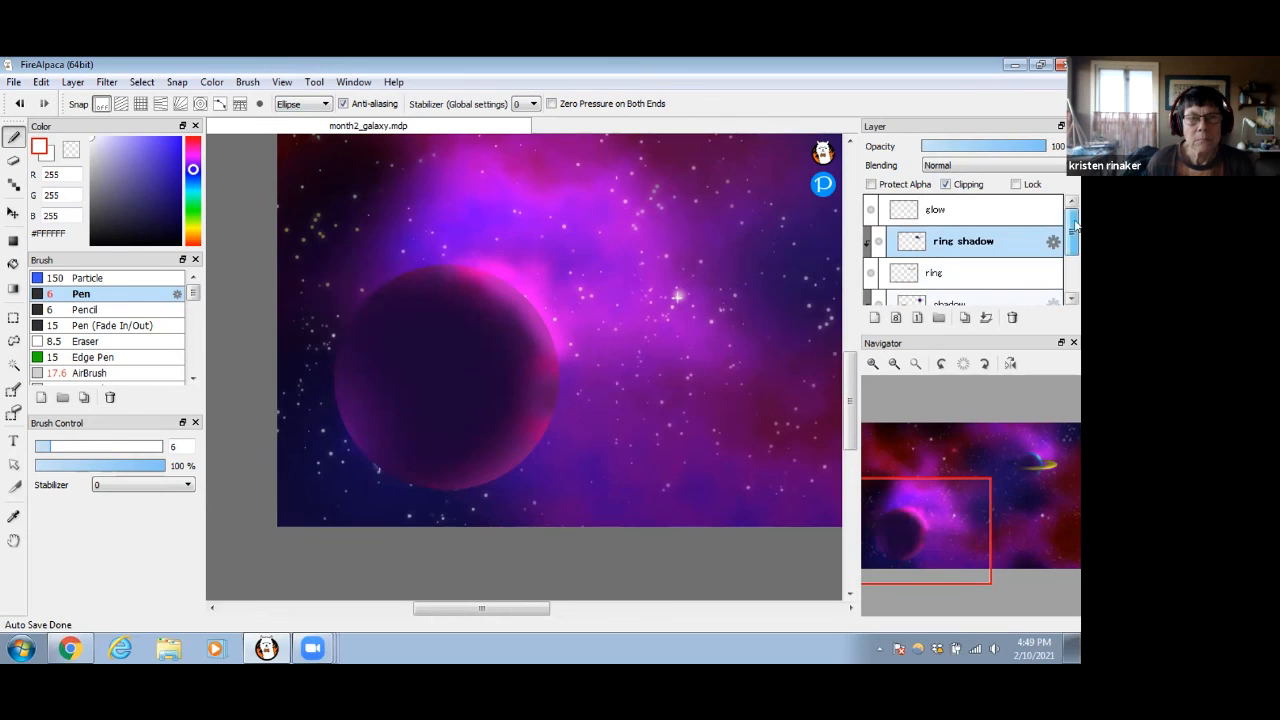
left_click(873, 366)
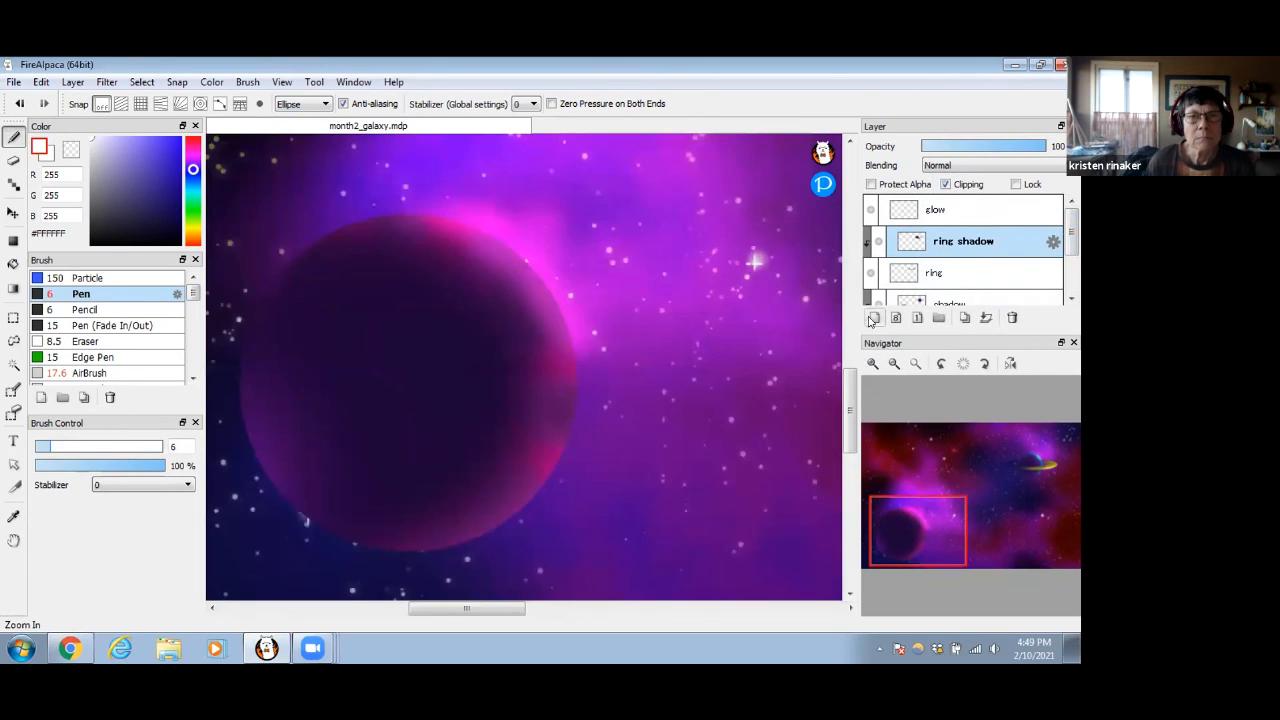
left_click(873, 317)
scroll(681, 272, "down", 1)
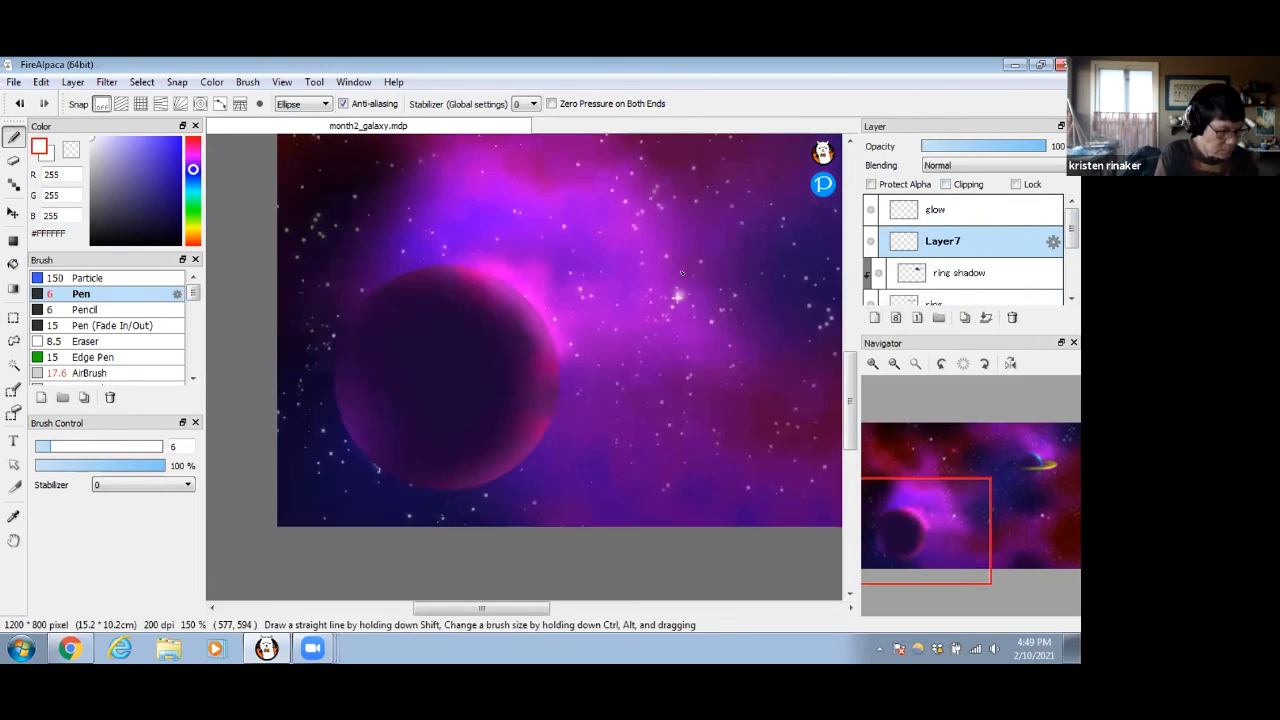
Draw a tall white ellipse over the large planet with the size 6 Pen and move it to the planet's centre
mouse_move(417, 209)
left_mouse_down()
mouse_move(467, 489)
mouse_move(528, 507)
left_mouse_up()
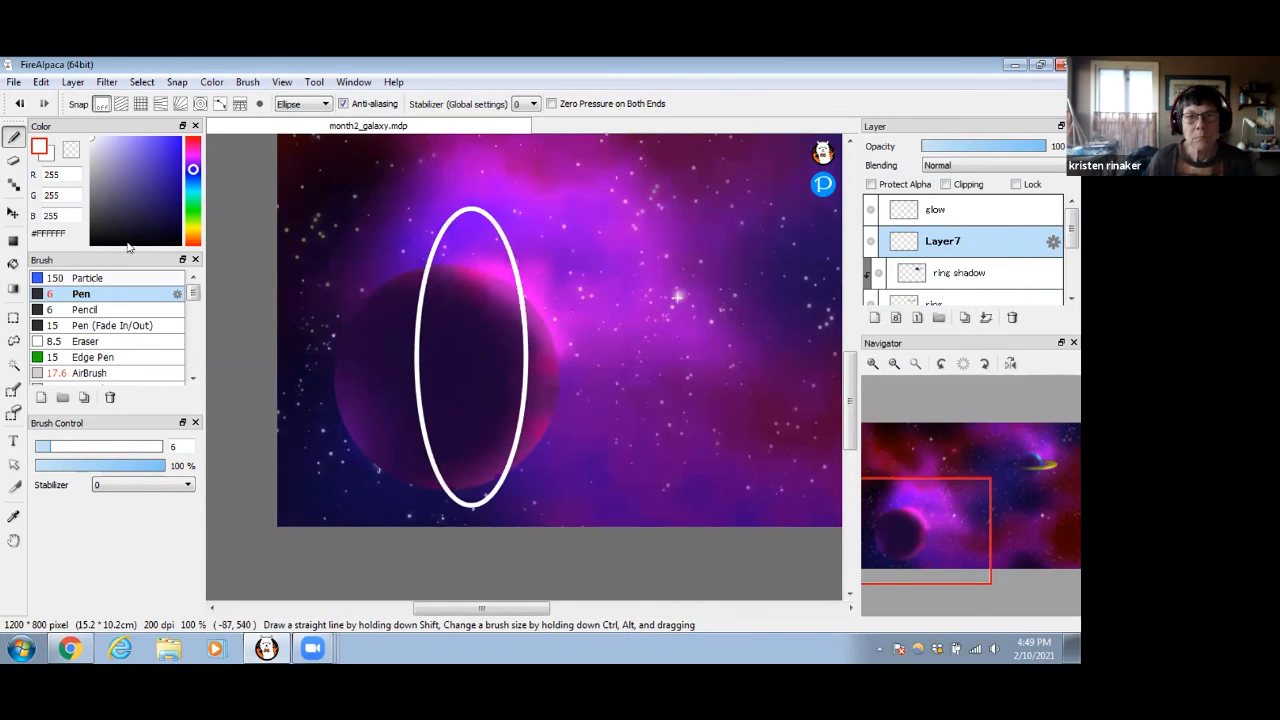
left_click(13, 212)
left_click_drag(419, 314, 391, 328)
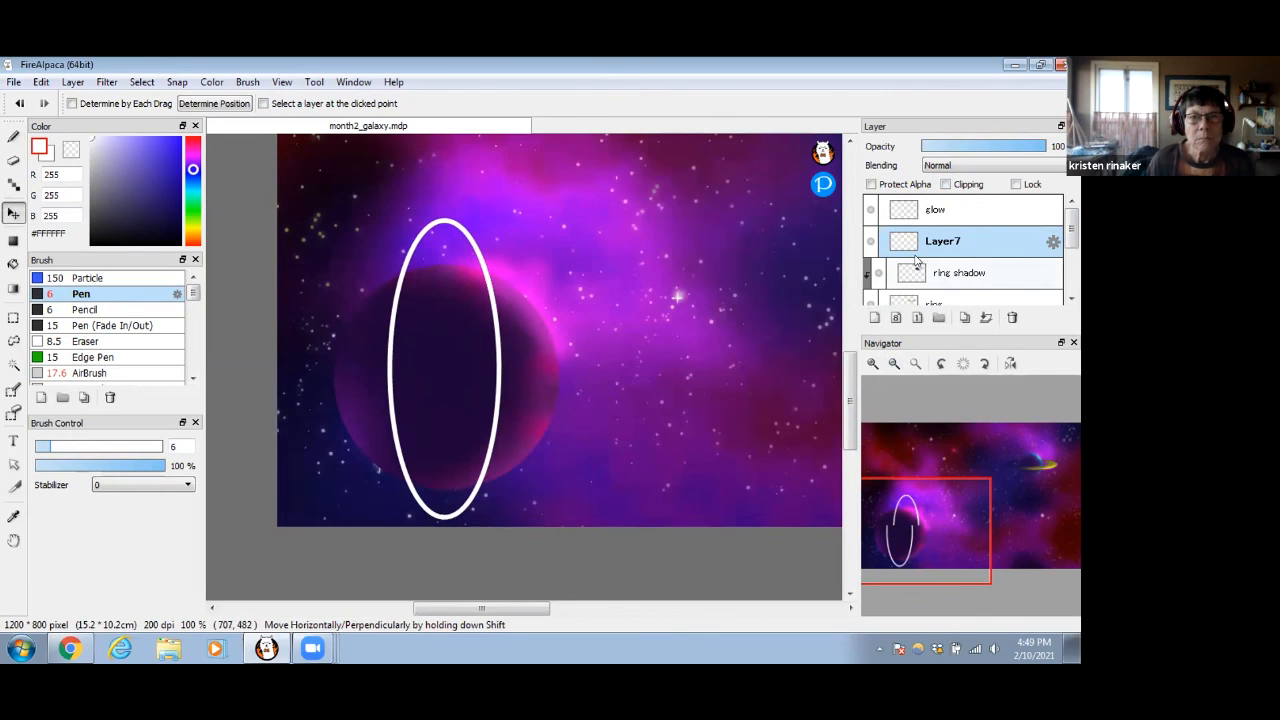
Duplicate the ellipse layer, scale the copy down, and position it slightly off-centre inside the original ellipse
left_click(965, 318)
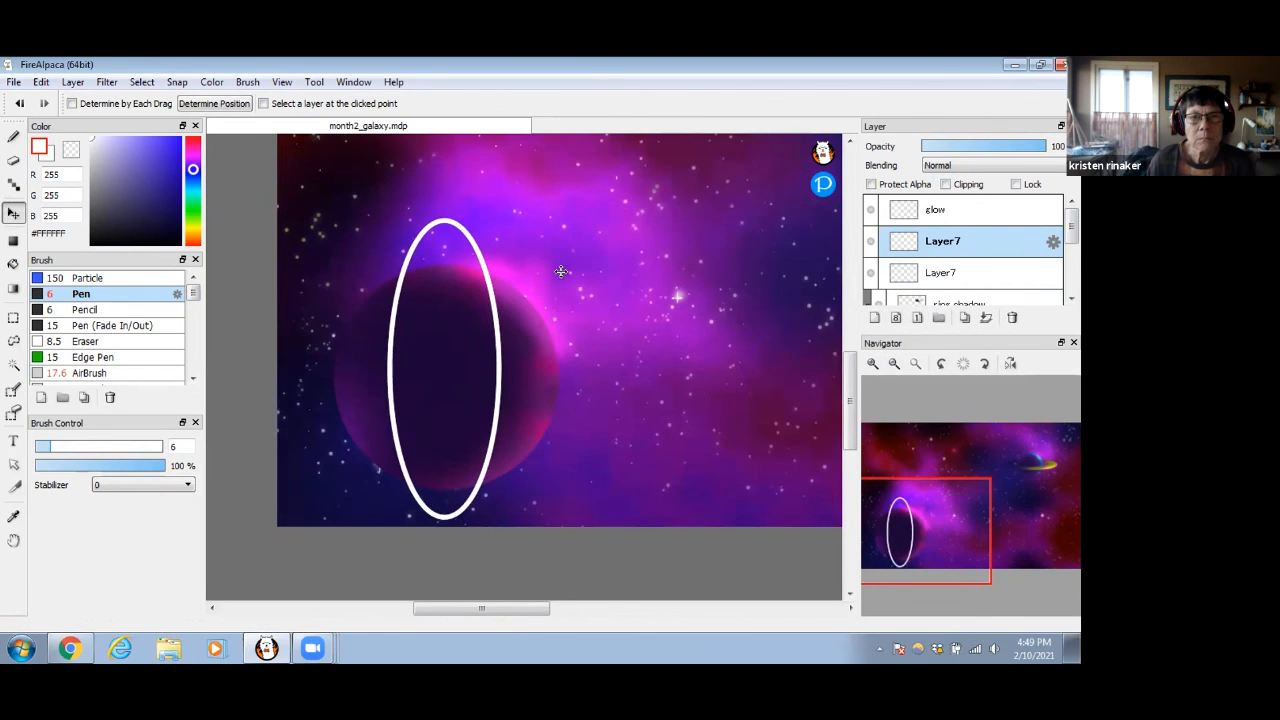
key("ctrl+t")
left_click_drag(501, 184, 489, 219)
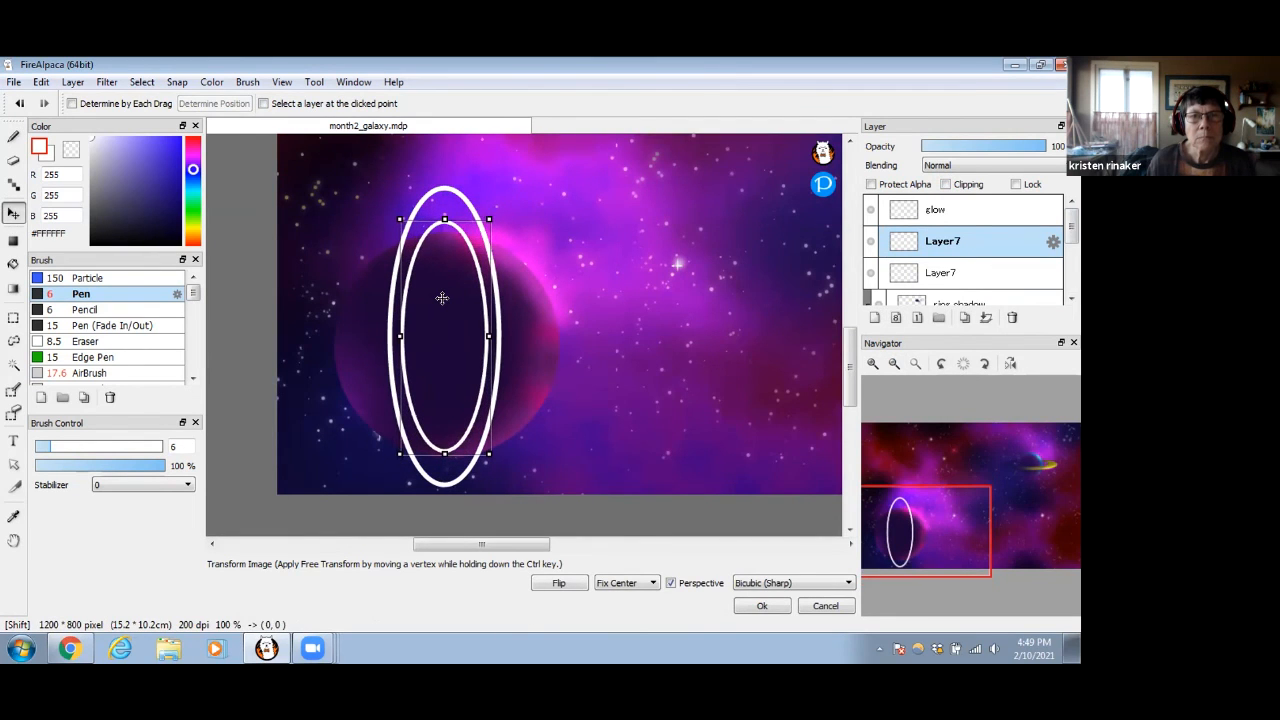
left_click_drag(442, 298, 446, 298)
left_click_drag(447, 215, 447, 205)
left_click_drag(428, 289, 430, 285)
key("Return")
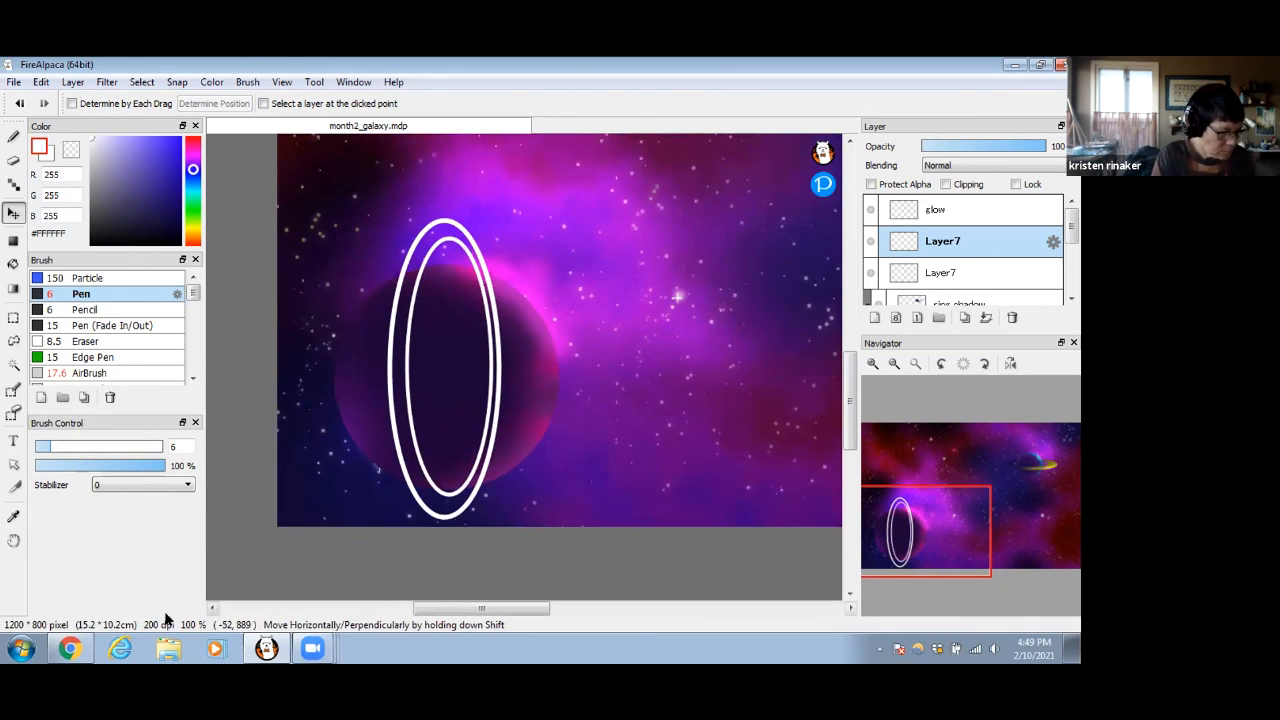
Merge the inner and outer ellipse layers and fill the band between the two outlines with white
left_click(313, 648)
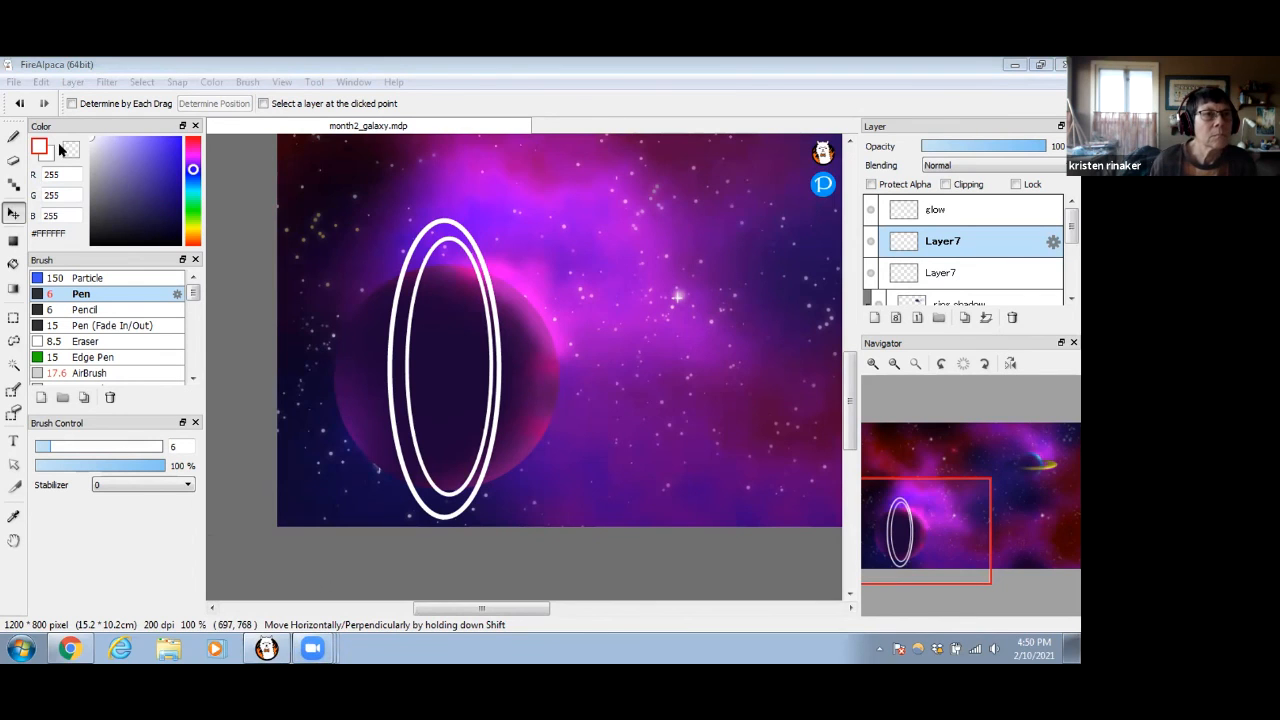
left_click(13, 264)
left_click(444, 221)
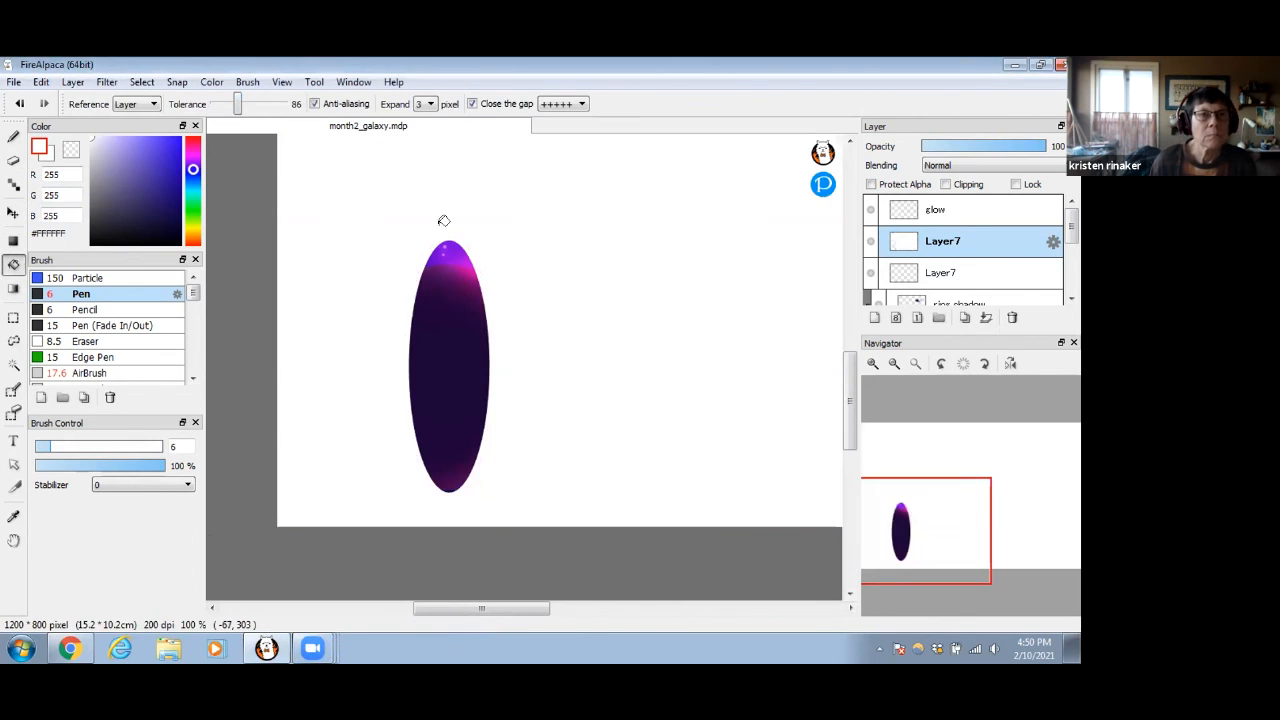
key("ctrl+z")
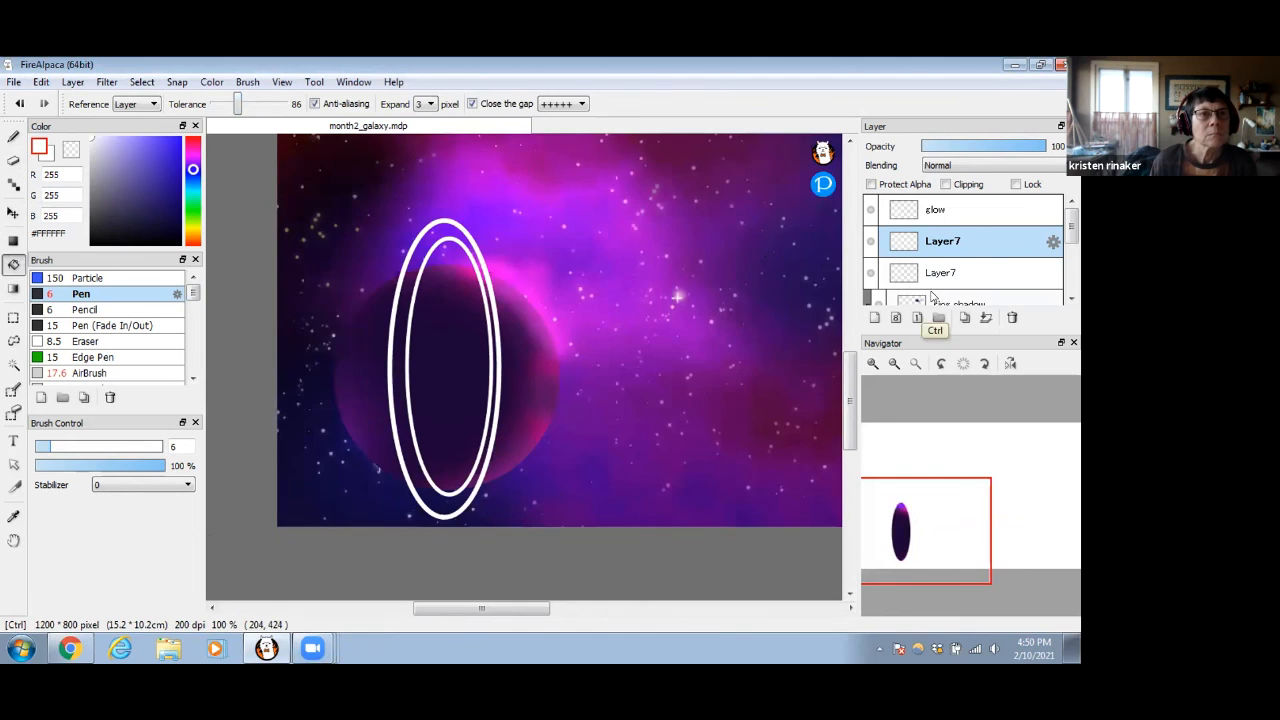
left_click(427, 244)
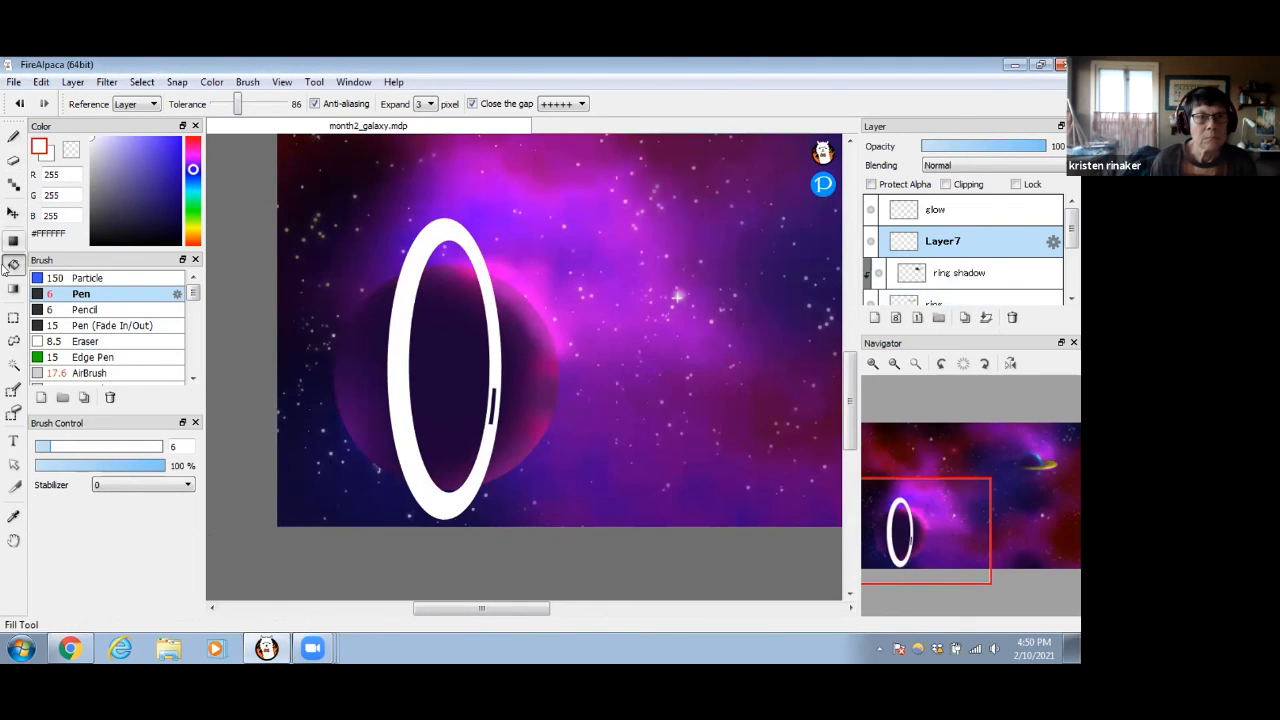
On the planets layer, select the empty area around the large planet with the Magic Wand and invert the selection
left_click(13, 356)
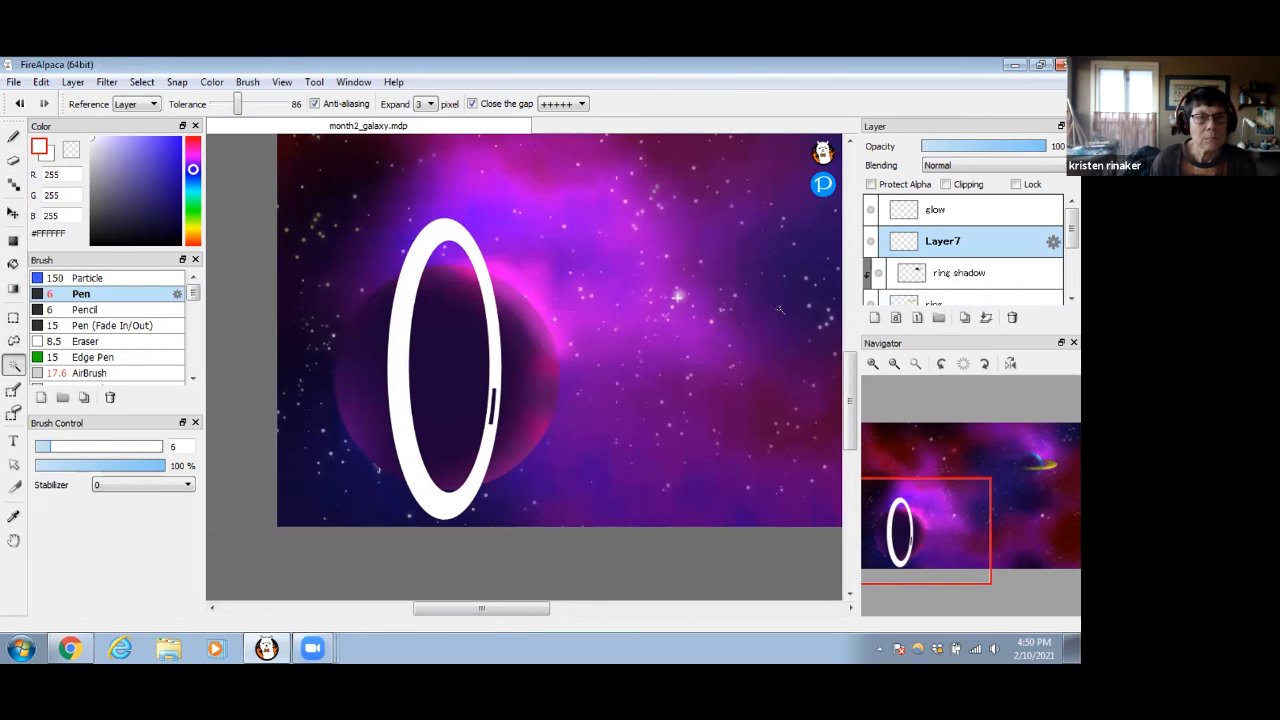
scroll(1068, 252, "down", 3)
left_click(980, 292)
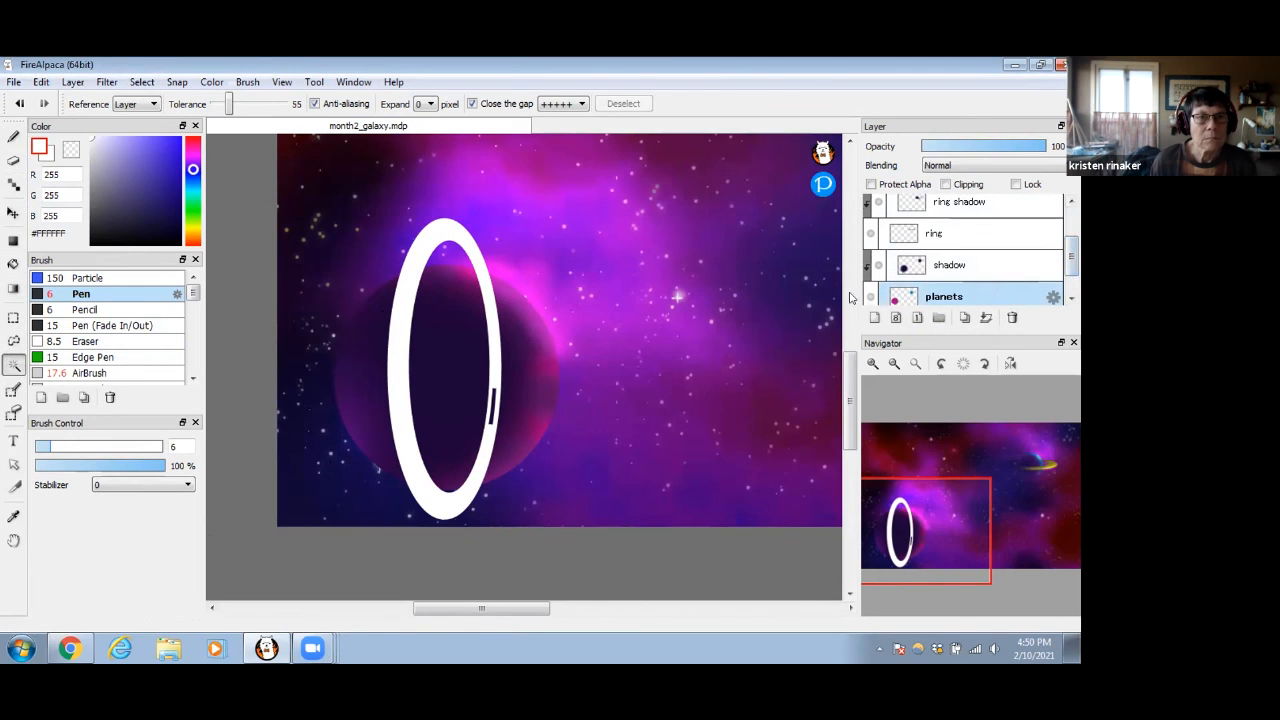
left_click(556, 311)
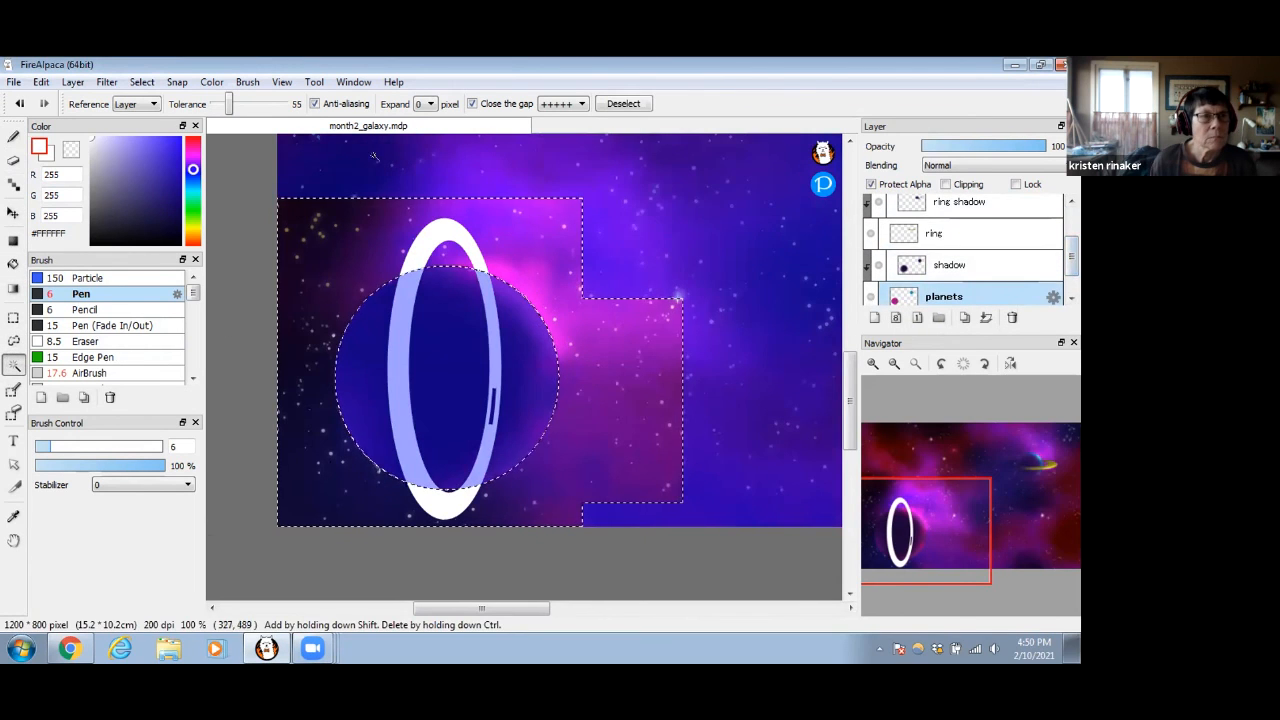
left_click(141, 82)
left_click(160, 134)
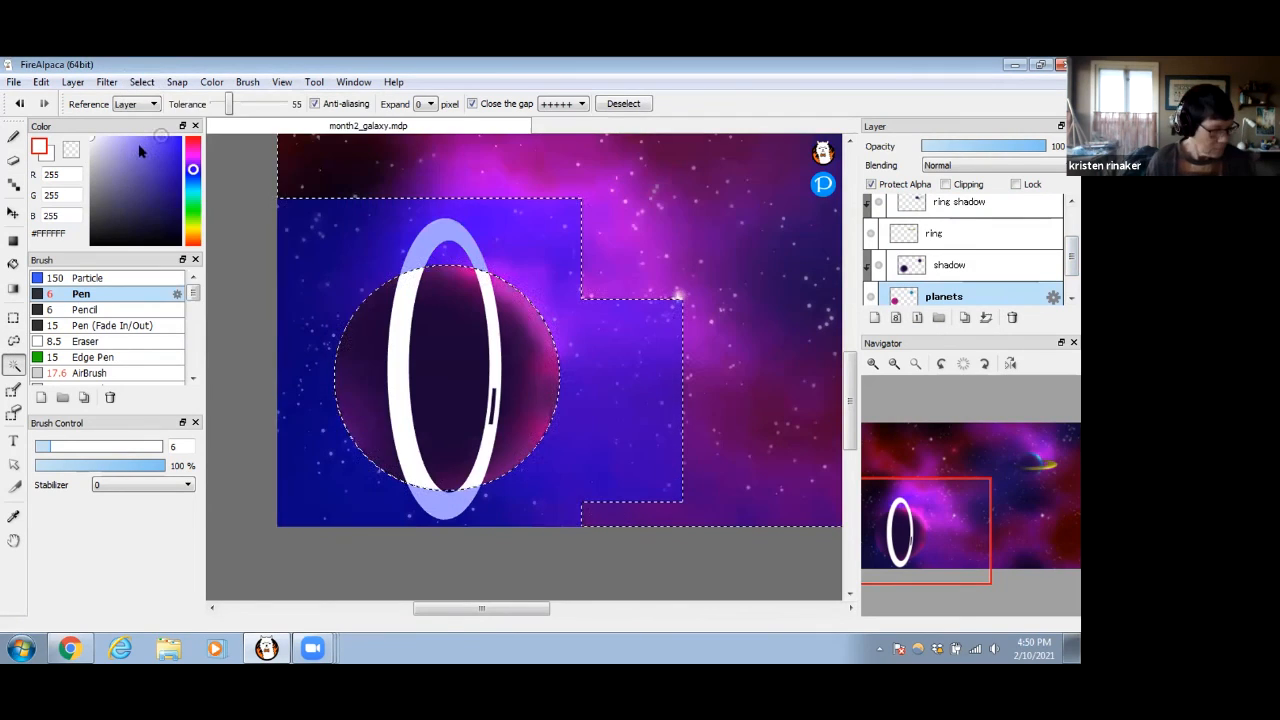
Try erasing the ring's right arc inside the planet selection on Layer7 with the freehand Eraser, and clear the selection
left_click(13, 160)
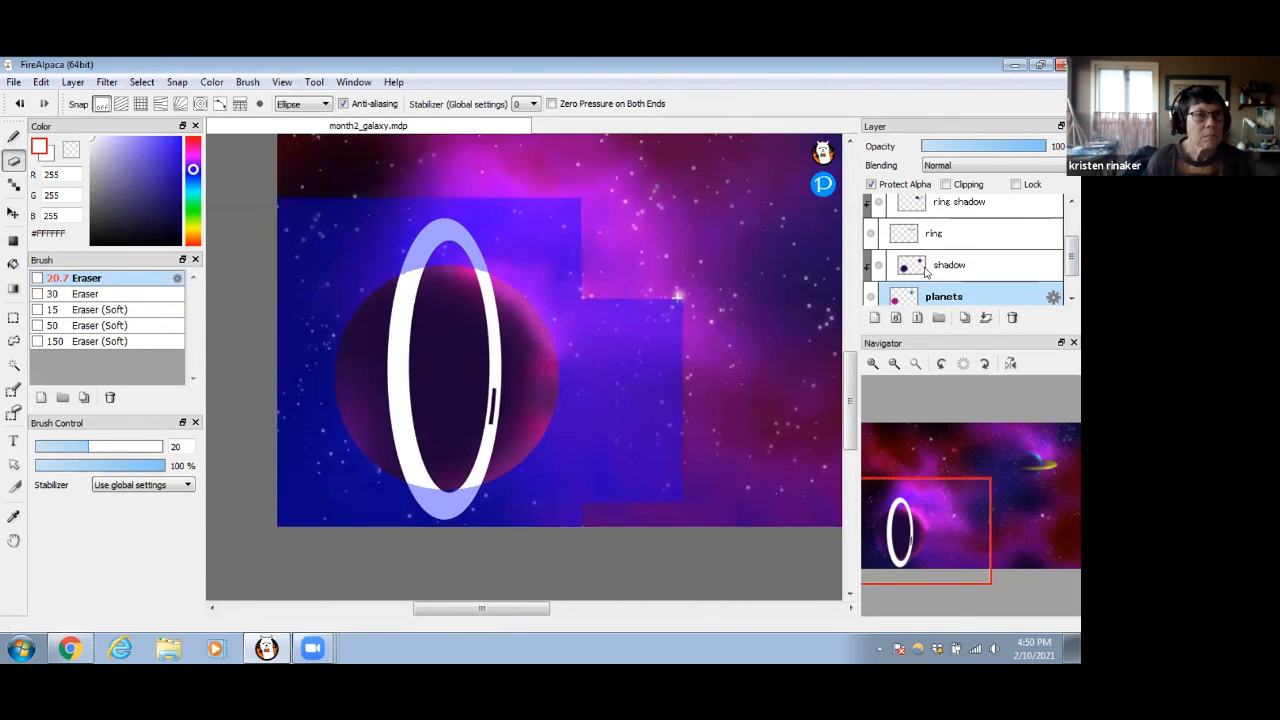
scroll(1010, 225, "up", 2)
left_click(978, 243)
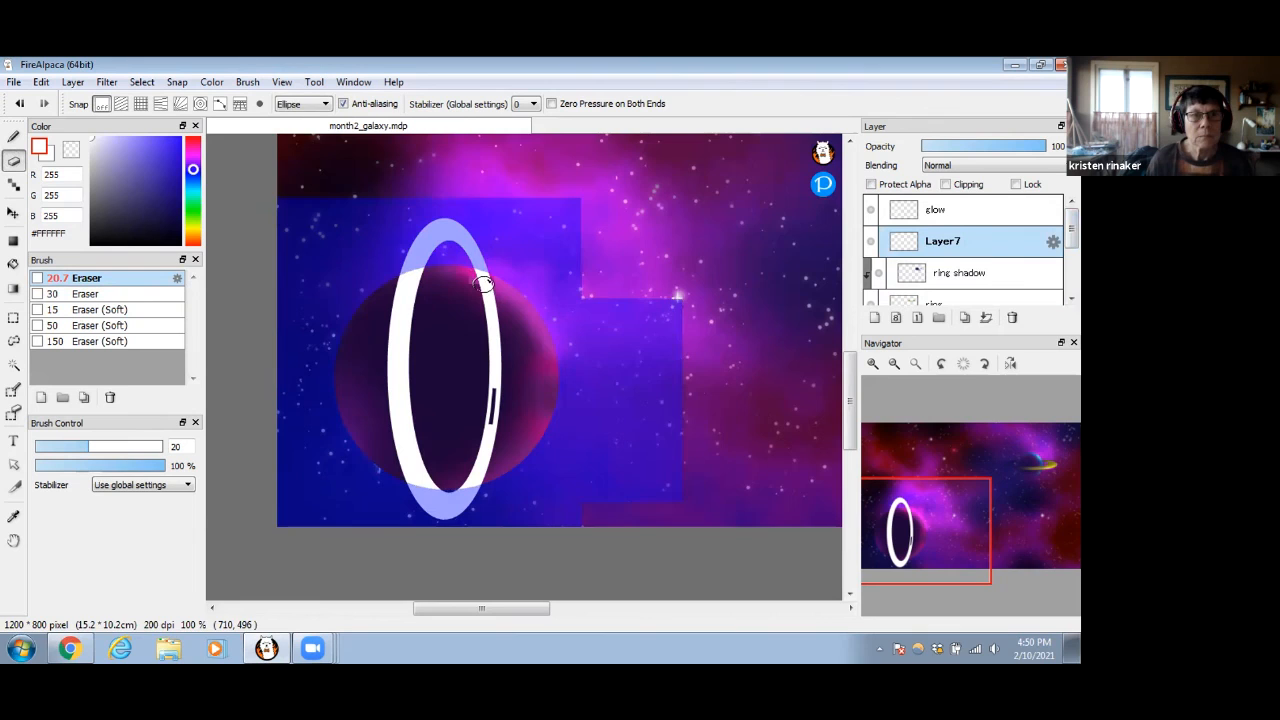
left_click(300, 104)
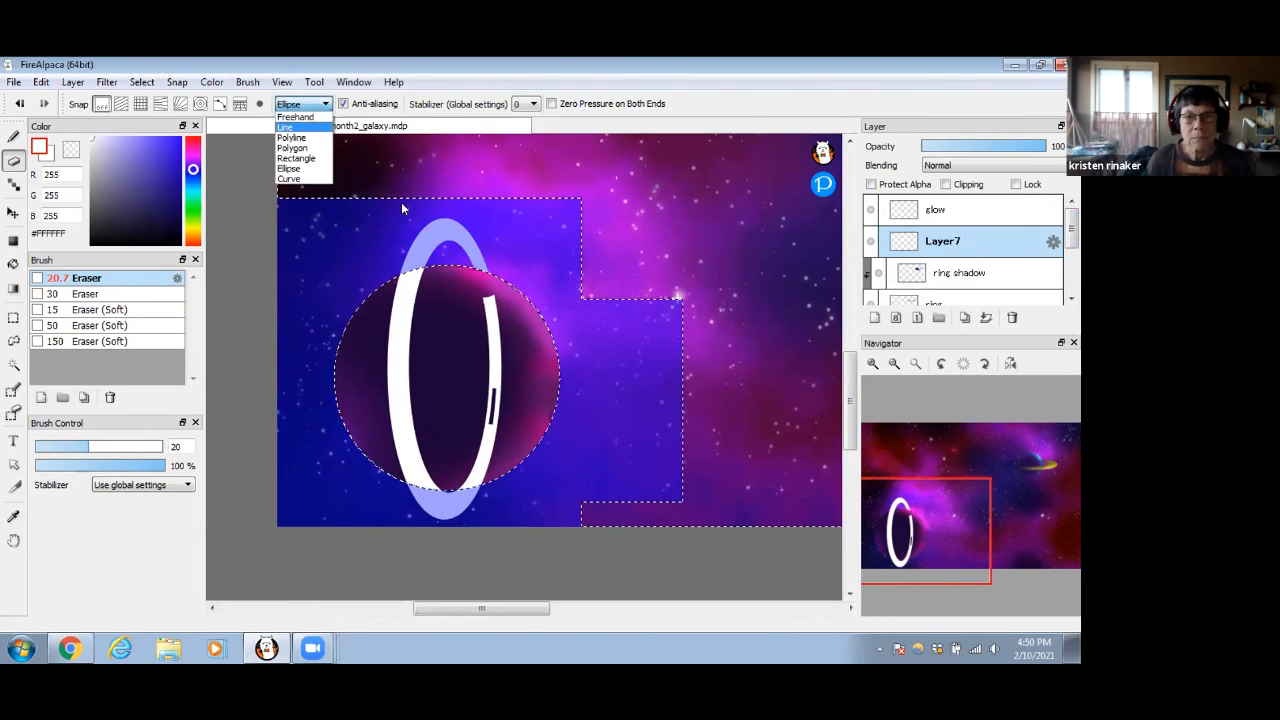
left_click_drag(491, 292, 497, 325)
left_click(300, 104)
left_click(298, 122)
left_click_drag(496, 327, 489, 364)
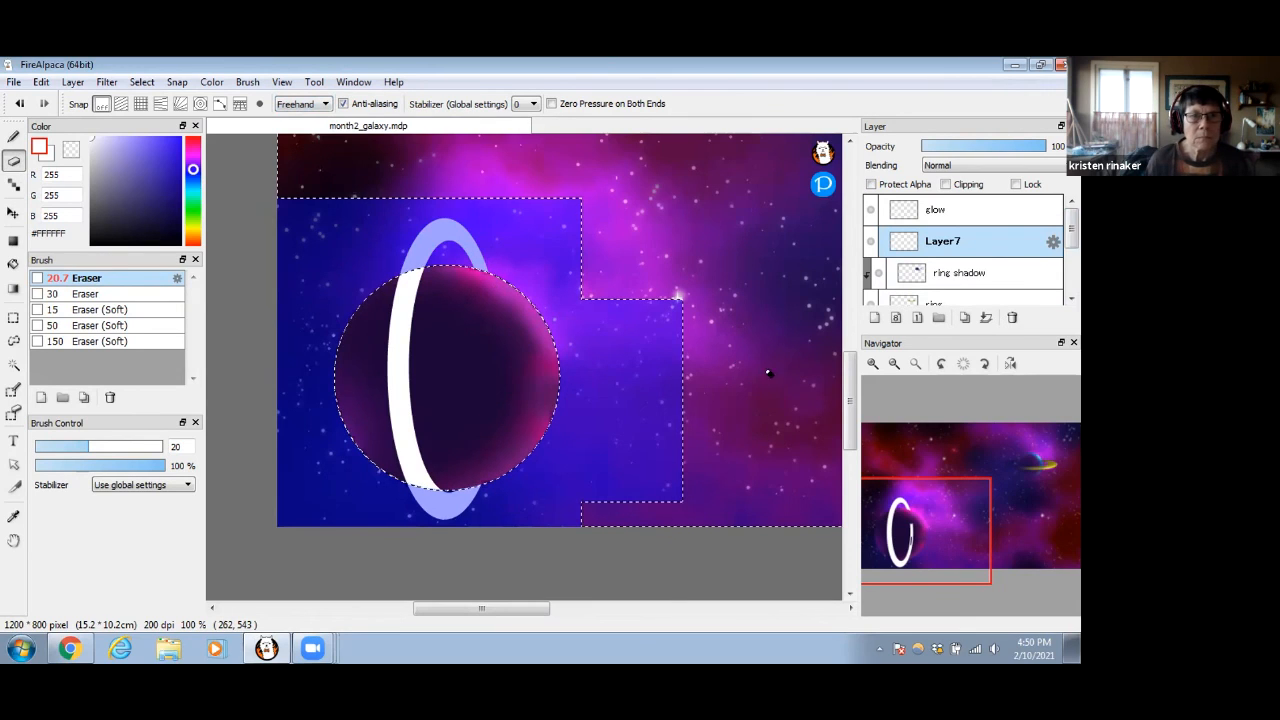
key("ctrl+d")
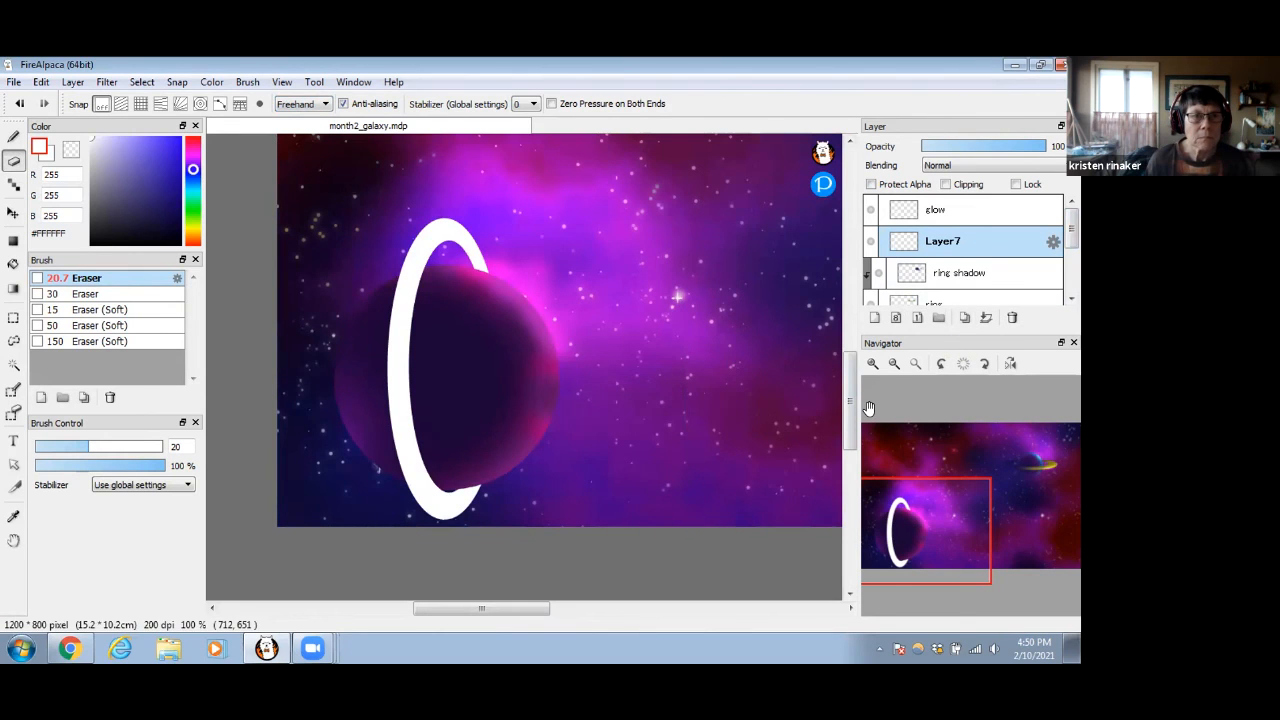
Undo the deselection and the eraser strokes on the ring's right arc
key("ctrl+z")
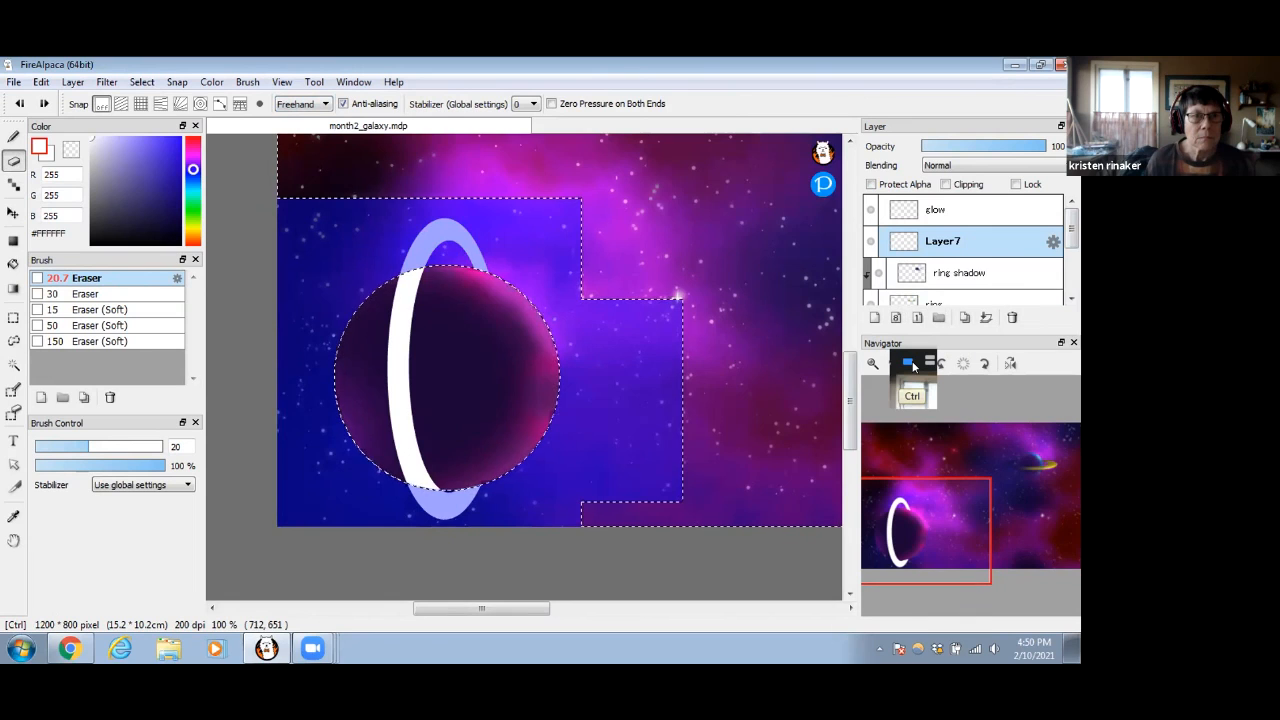
key("ctrl+z")
key("ctrl+z")
key("ctrl+z")
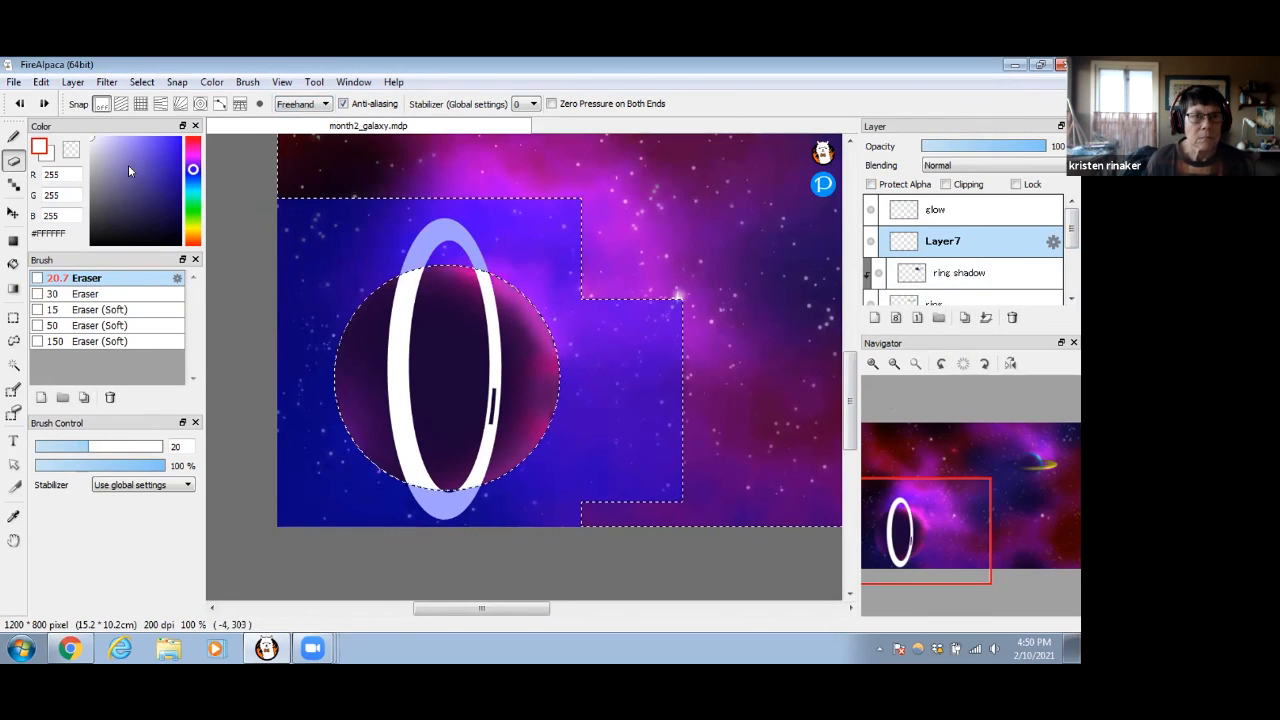
Clear the selection, tilt the white ring roughly 30 degrees counterclockwise, and position it over the large planet
key("ctrl+d")
left_click(12, 213)
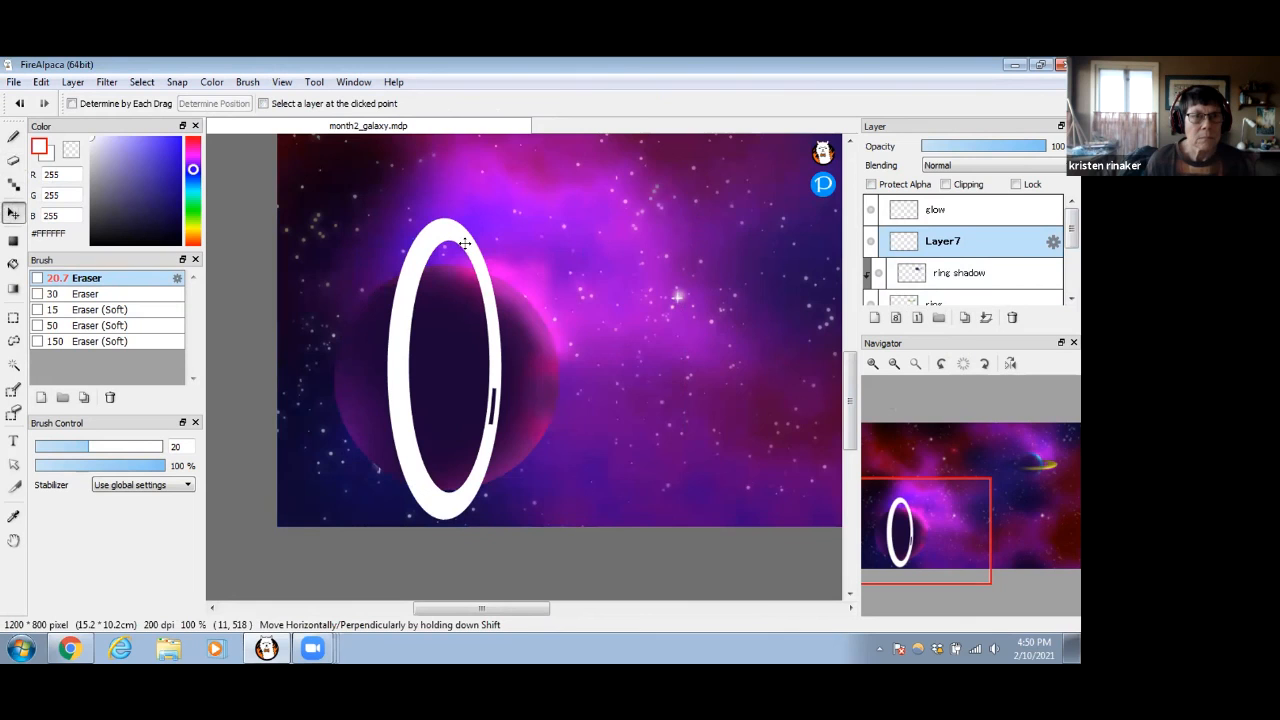
left_click_drag(461, 236, 463, 240)
key("ctrl+t")
left_click_drag(512, 180, 425, 176)
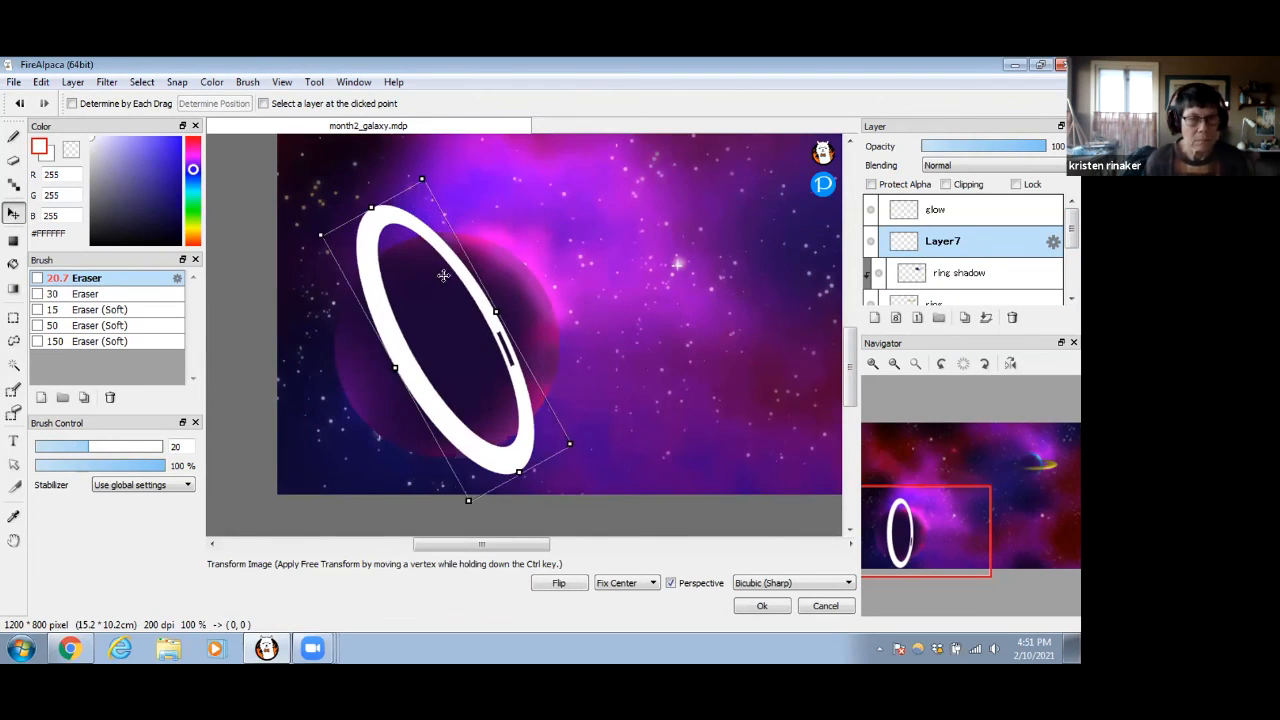
left_click_drag(460, 268, 459, 270)
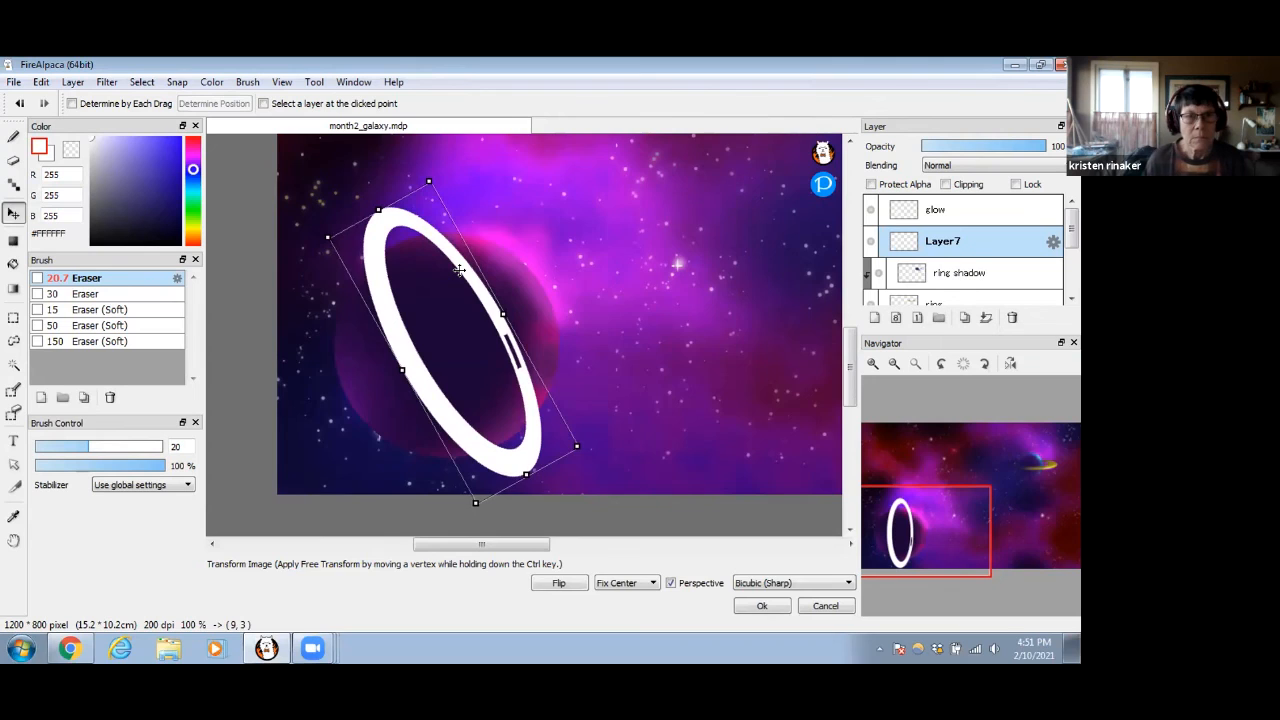
key("Return")
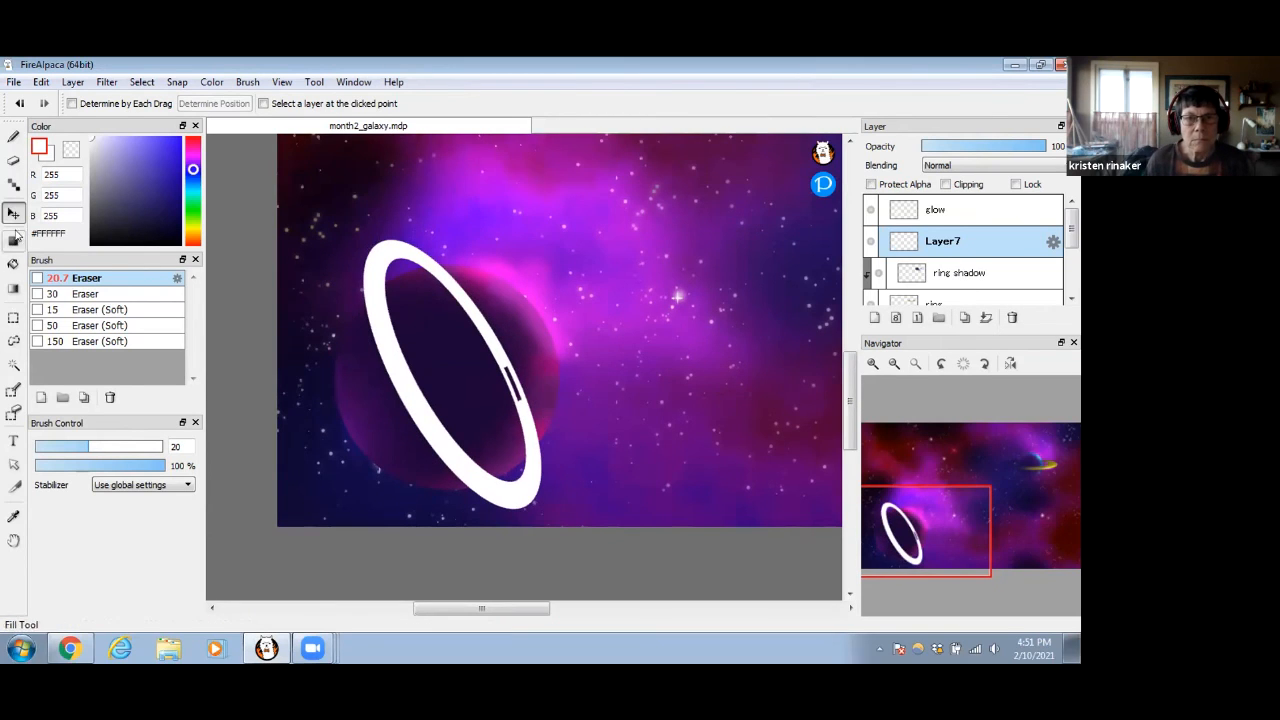
Select the empty area on the planets layer with the Magic Wand and invert it to isolate the planet behind the tilted ring
left_click(14, 366)
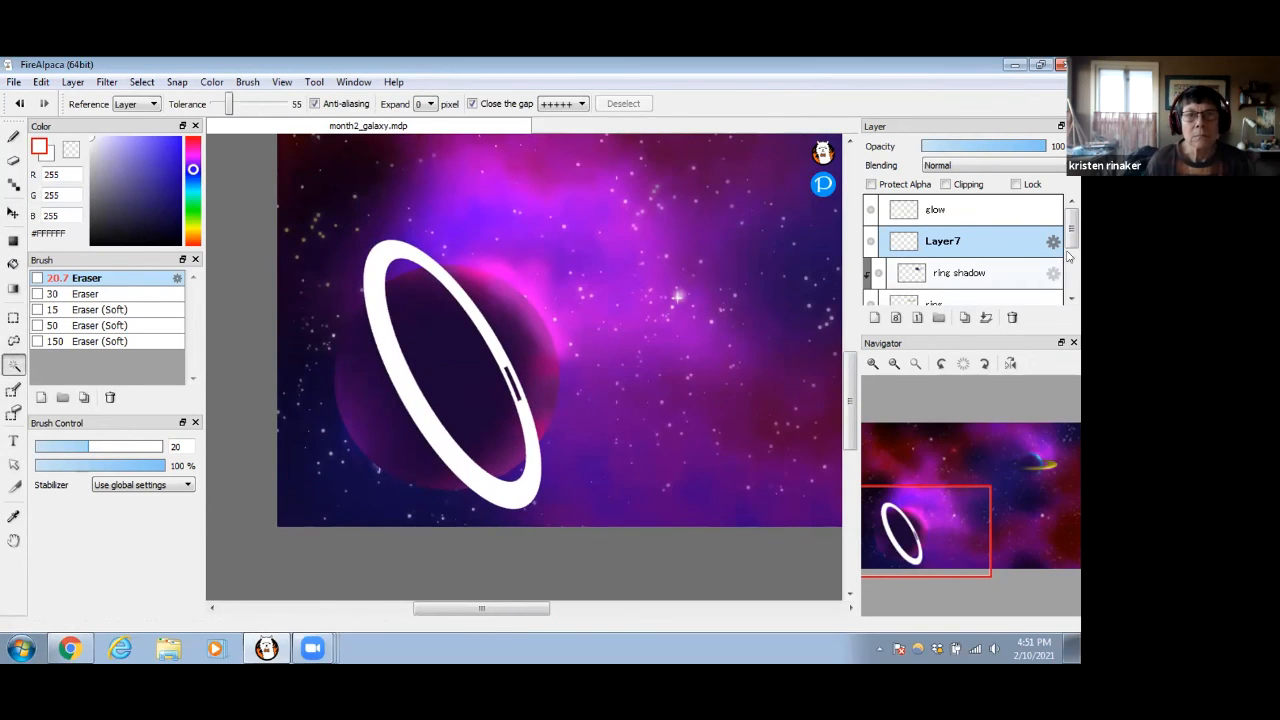
scroll(1072, 254, "down", 1)
scroll(1000, 272, "down", 2)
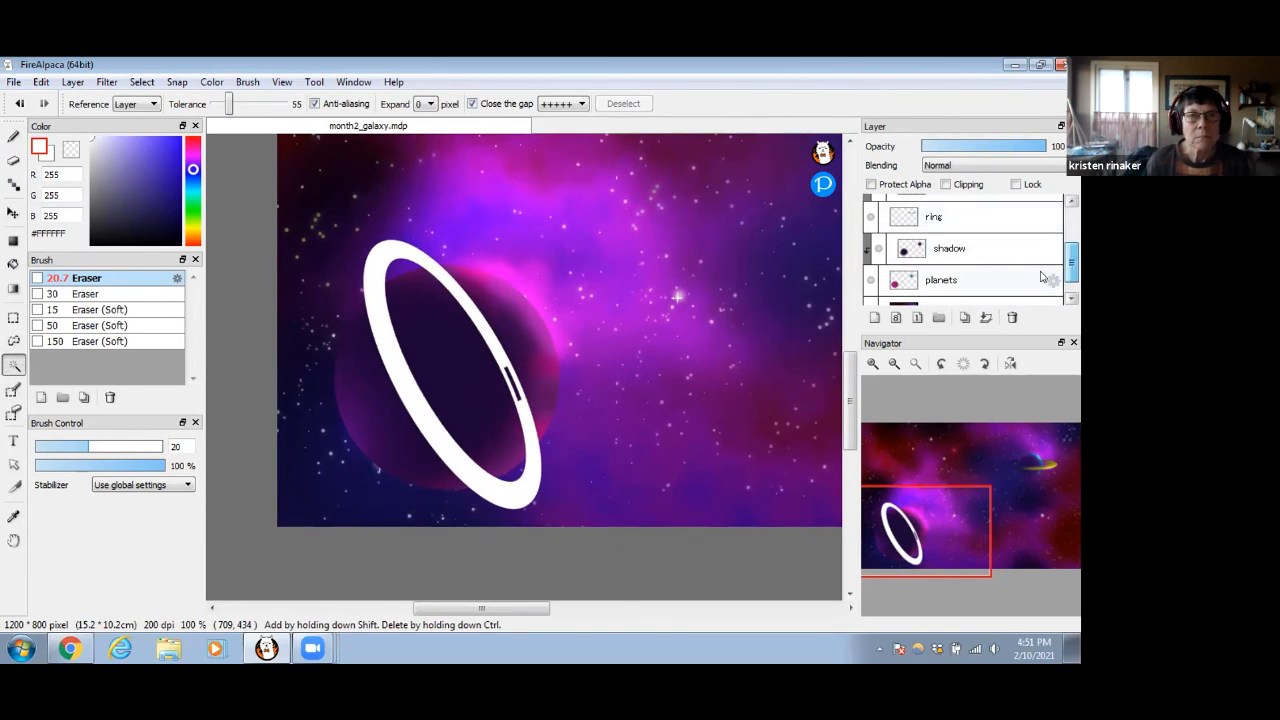
left_click(985, 280)
left_click(559, 292)
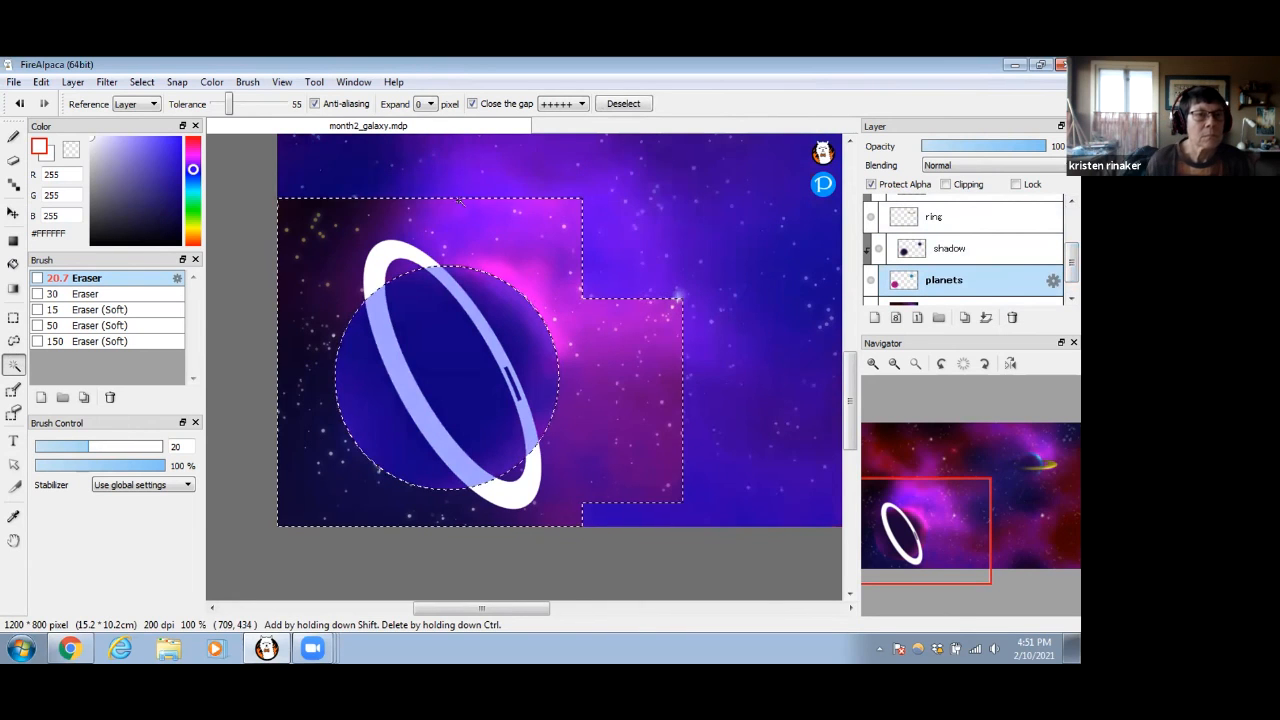
left_click(142, 82)
left_click(160, 136)
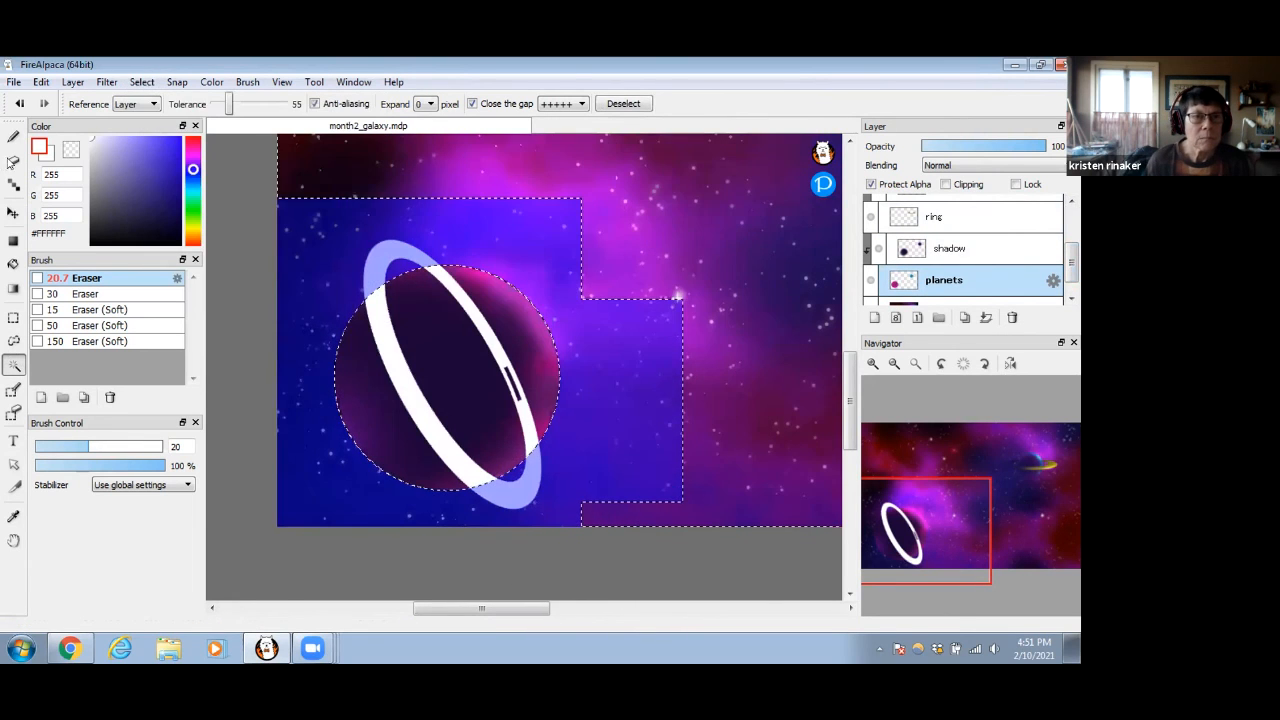
Erase the tilted ring's right arc inside the planet's outline on Layer7, and clear the selection
left_click(14, 160)
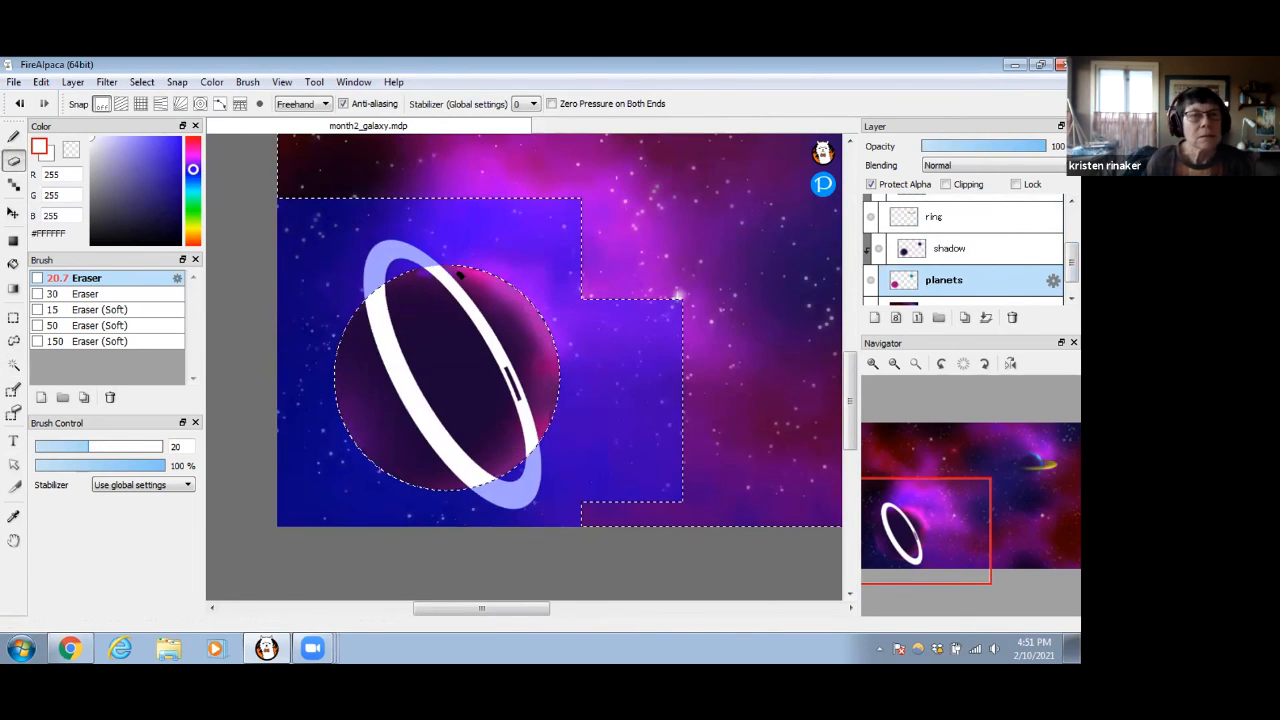
left_click(958, 220)
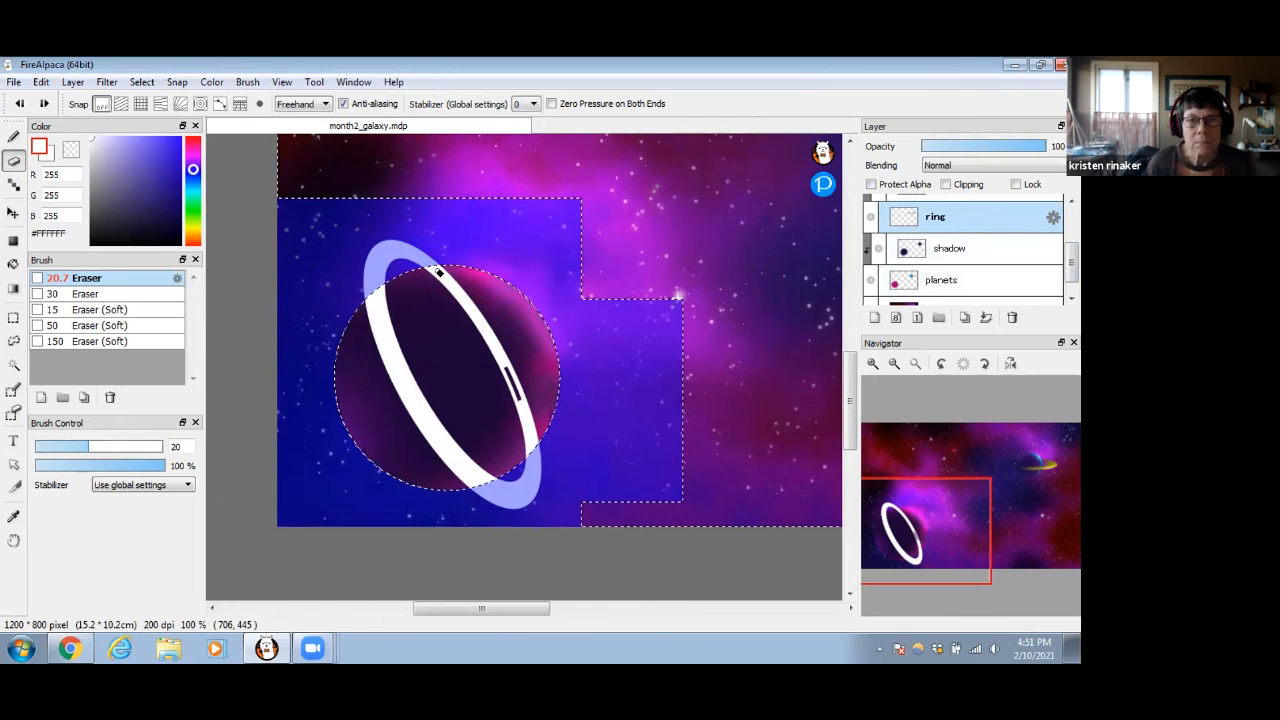
scroll(990, 250, "up", 2)
left_click(975, 221)
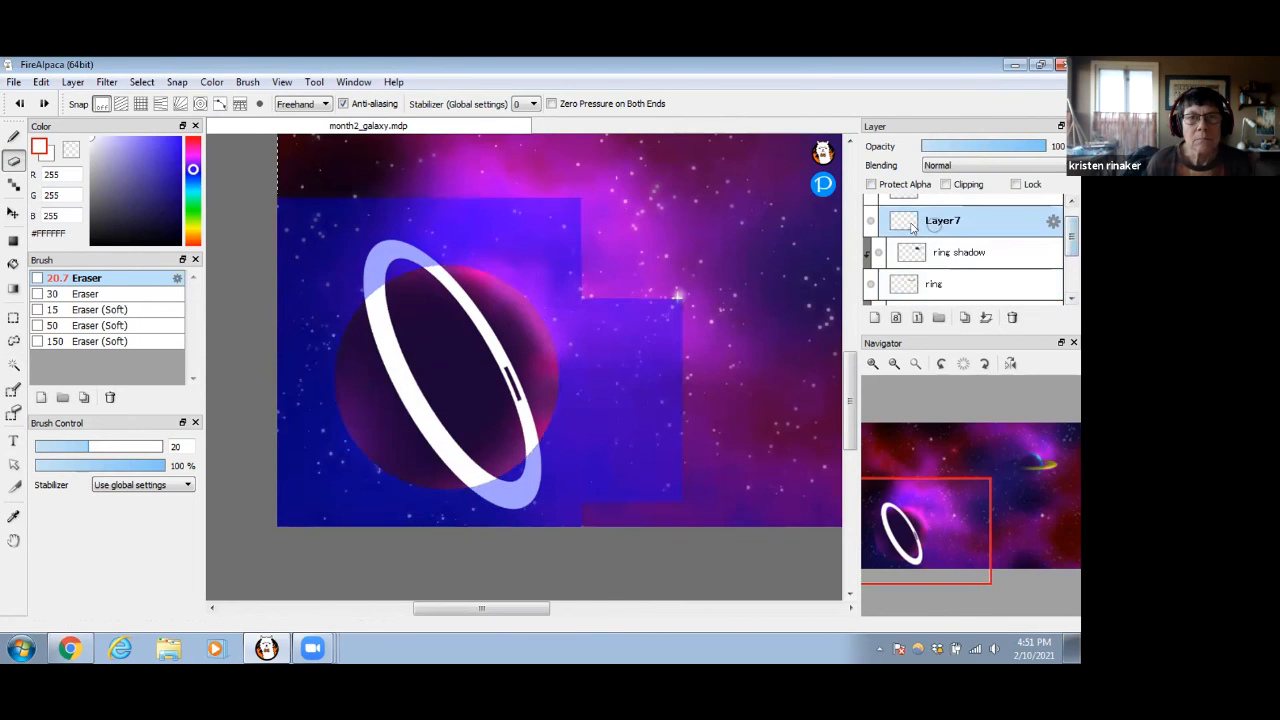
mouse_move(431, 267)
left_mouse_down()
mouse_move(473, 302)
mouse_move(443, 275)
mouse_move(454, 268)
mouse_move(500, 351)
mouse_move(524, 450)
left_mouse_up()
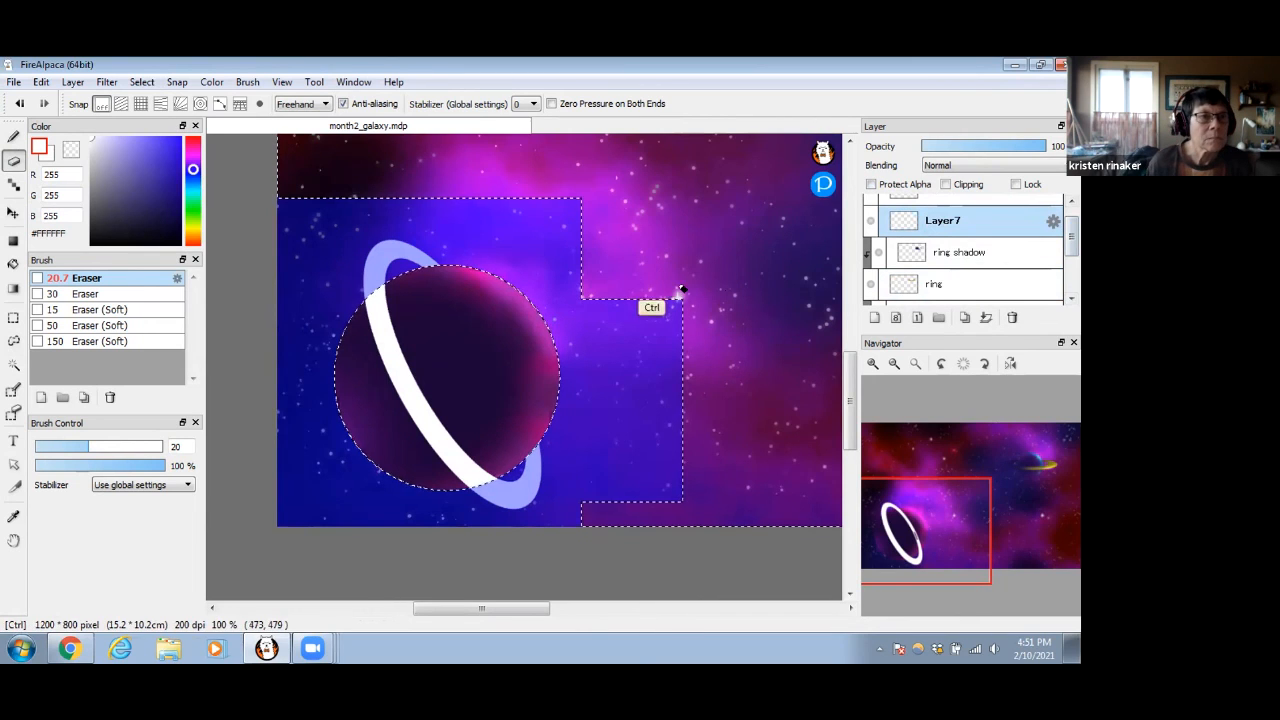
key("ctrl+d")
Move Layer7 between the ring shadow and ring layers and merge it down into the ring layer
left_click_drag(978, 231, 968, 268)
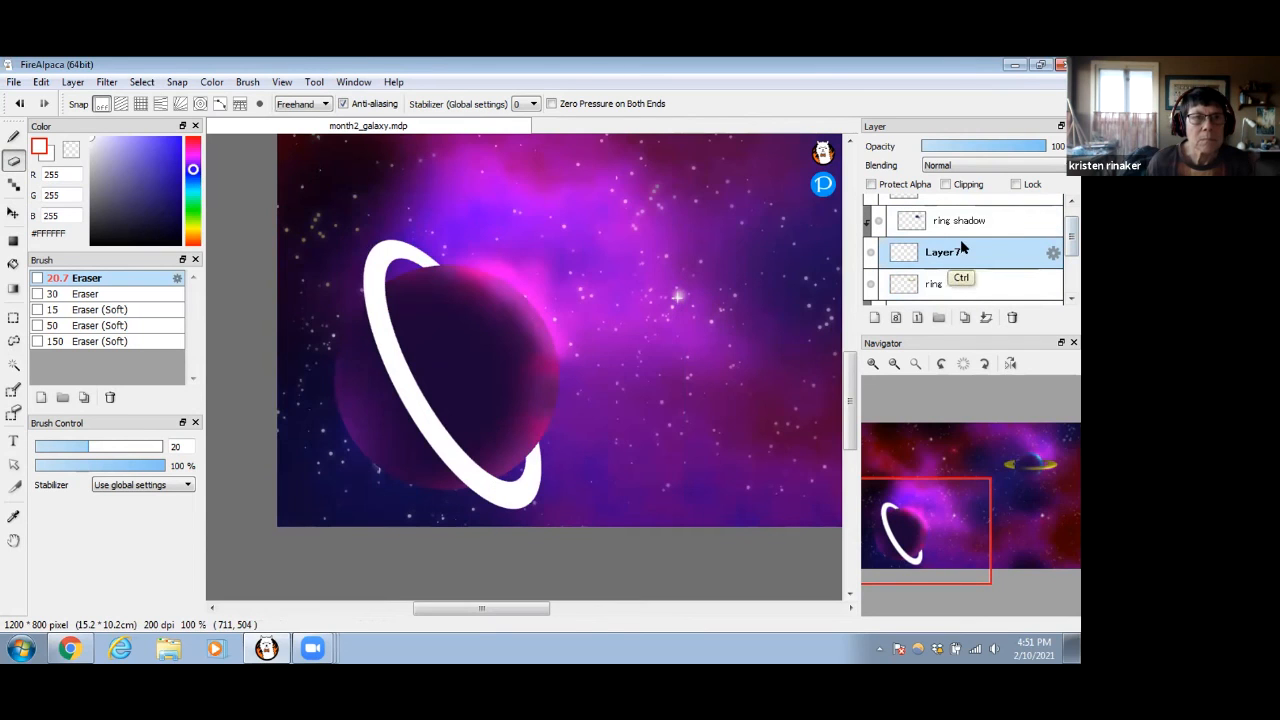
key("ctrl+e")
On the ring shadow layer, make a rectangular selection around the large planet's ring
left_click(998, 222)
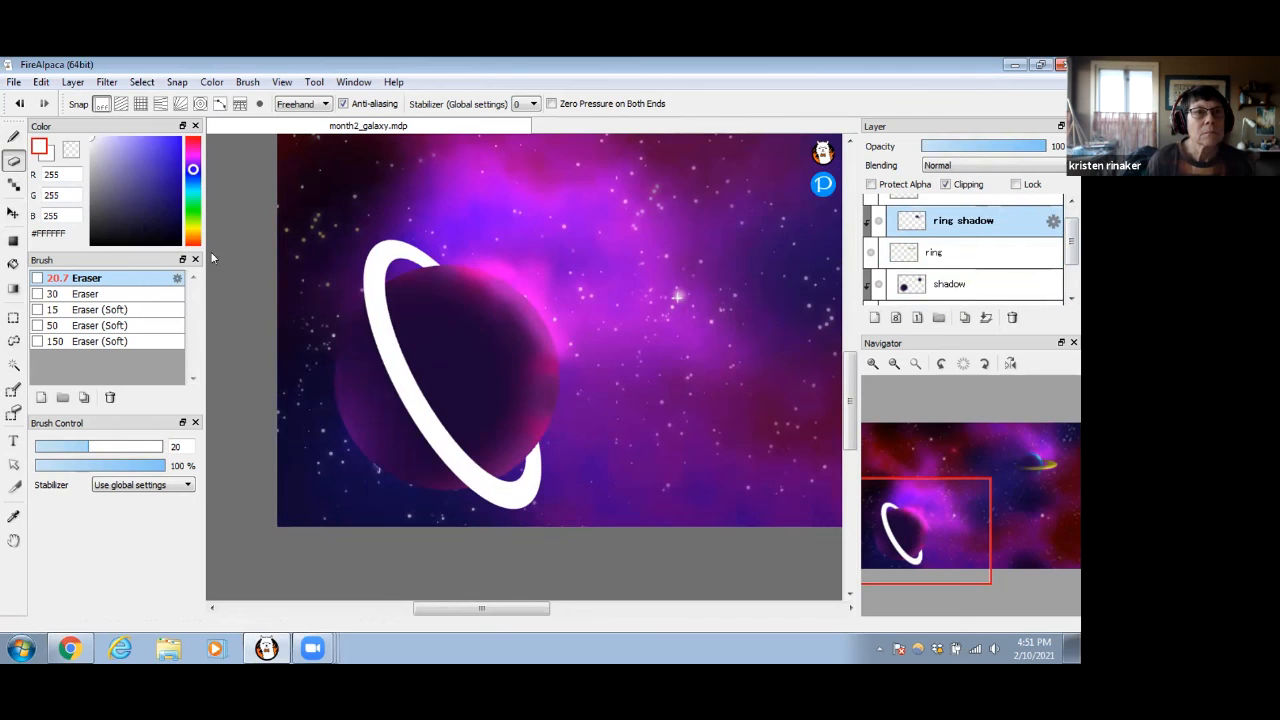
left_click(13, 317)
left_click_drag(351, 209, 557, 519)
key("ctrl+u")
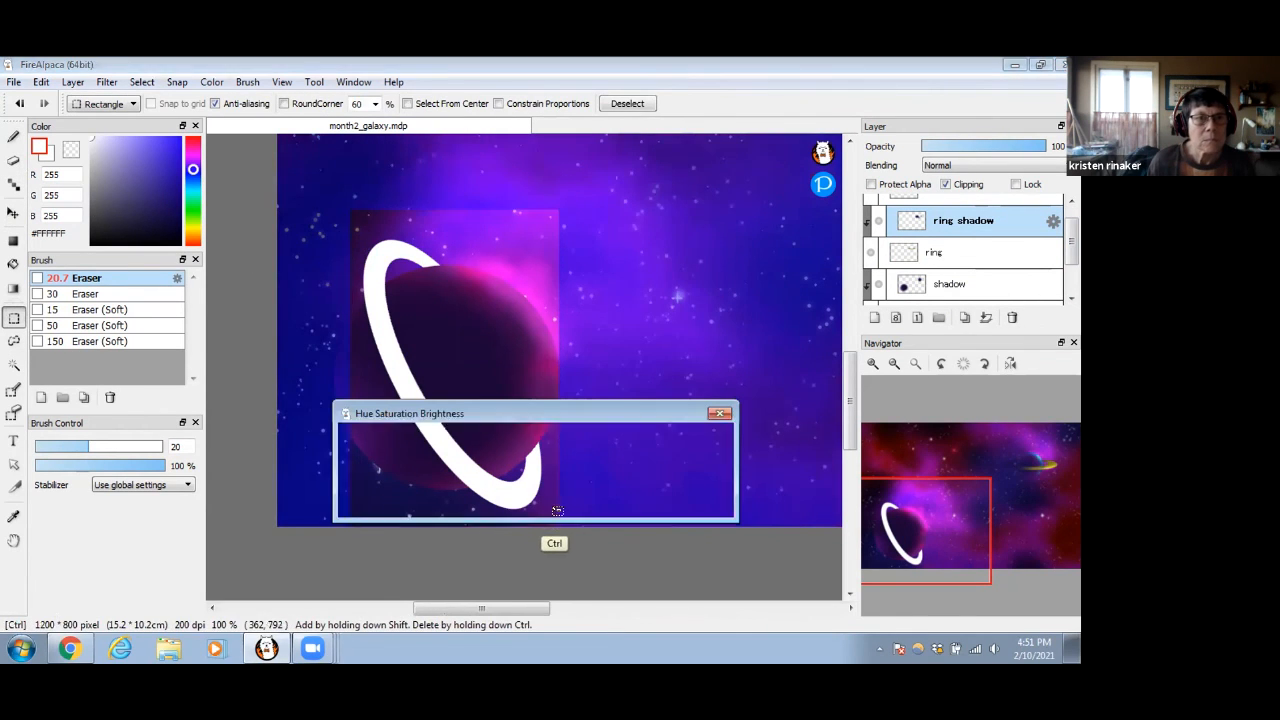
left_click_drag(537, 478, 463, 478)
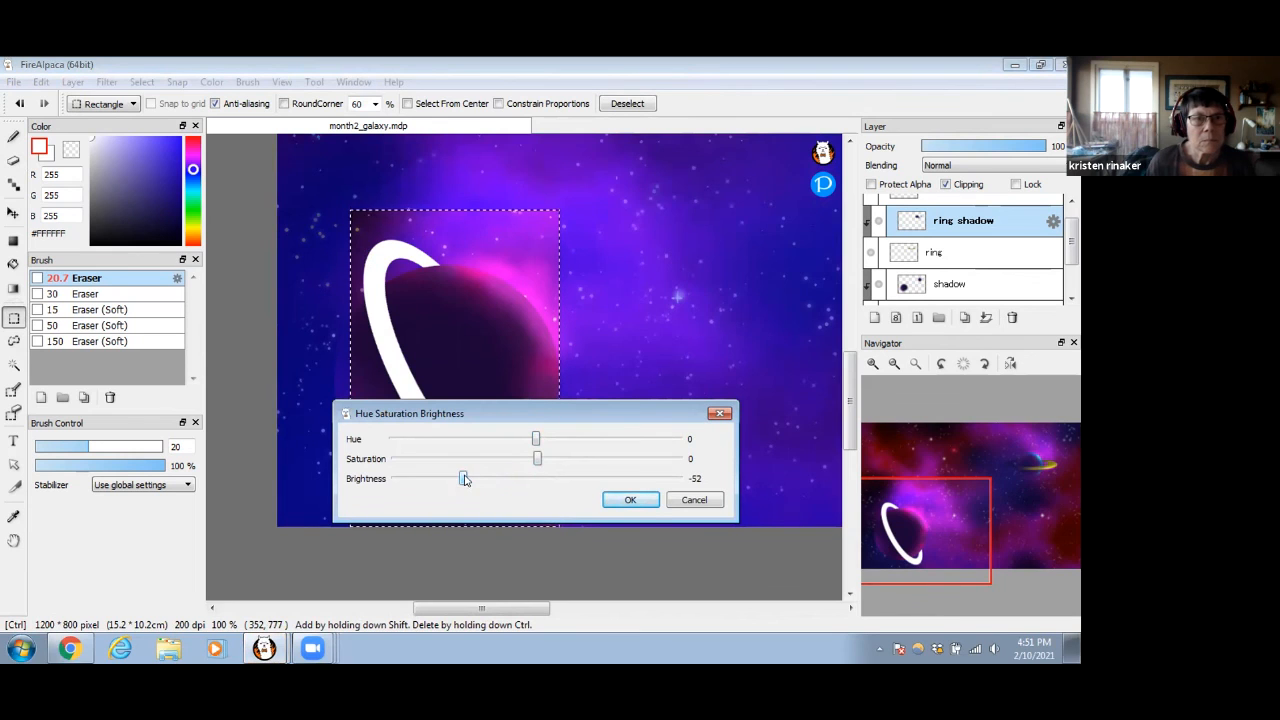
left_click(692, 500)
Fill the rectangular selection on the ring shadow layer with gray #AAAAAA and clear the selection
left_click(14, 264)
left_click(90, 173)
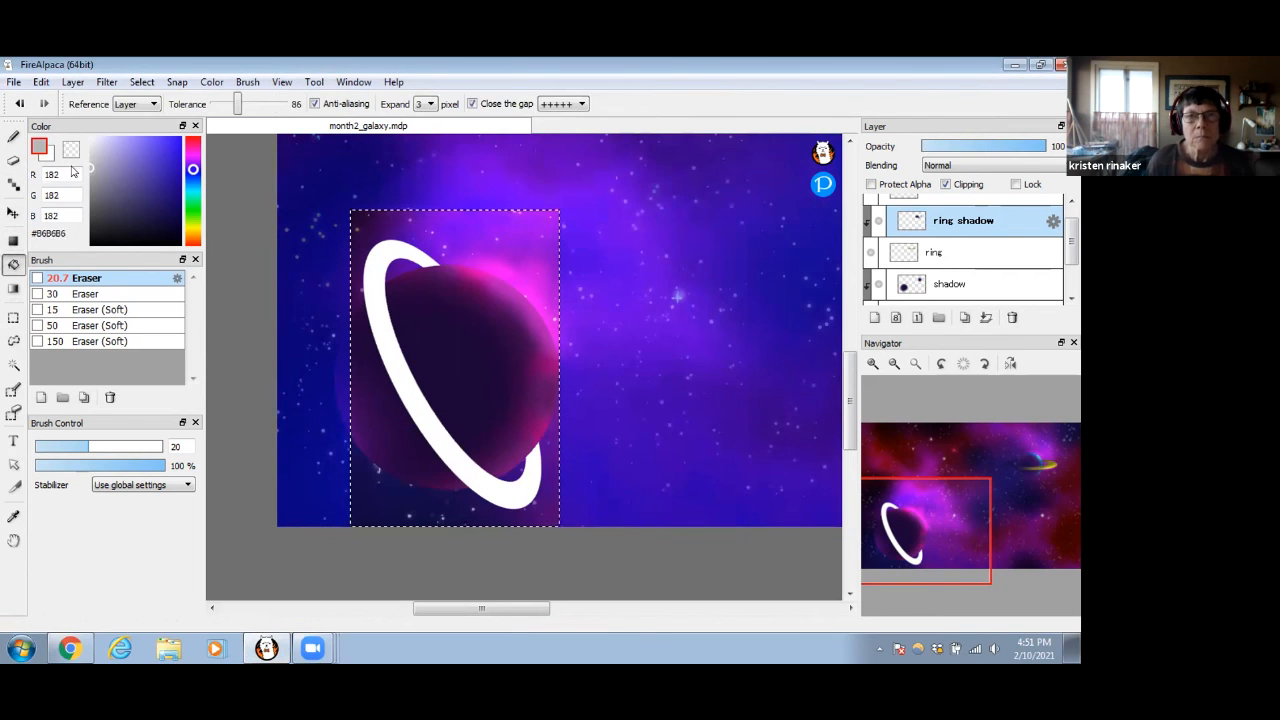
left_click(369, 279)
key("ctrl+d")
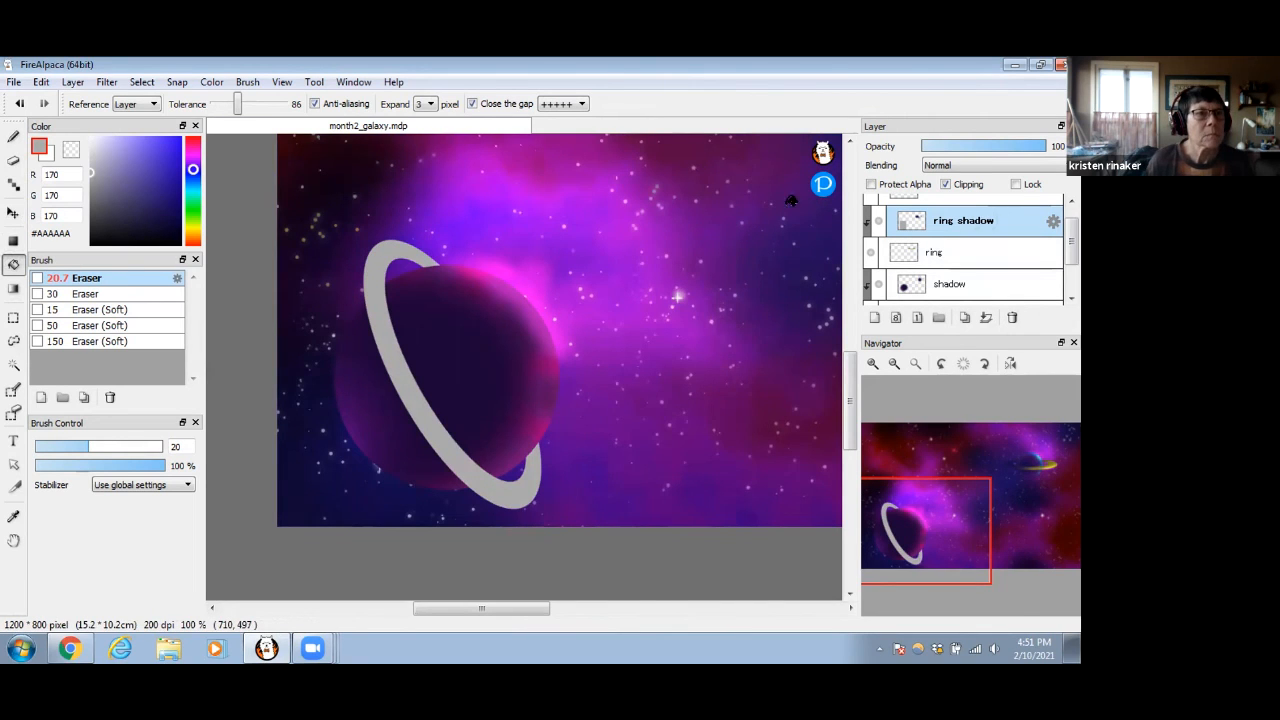
Shade the left and lower front of the ring with the size 112 AirBrush in dark purple #22053E
left_click(13, 137)
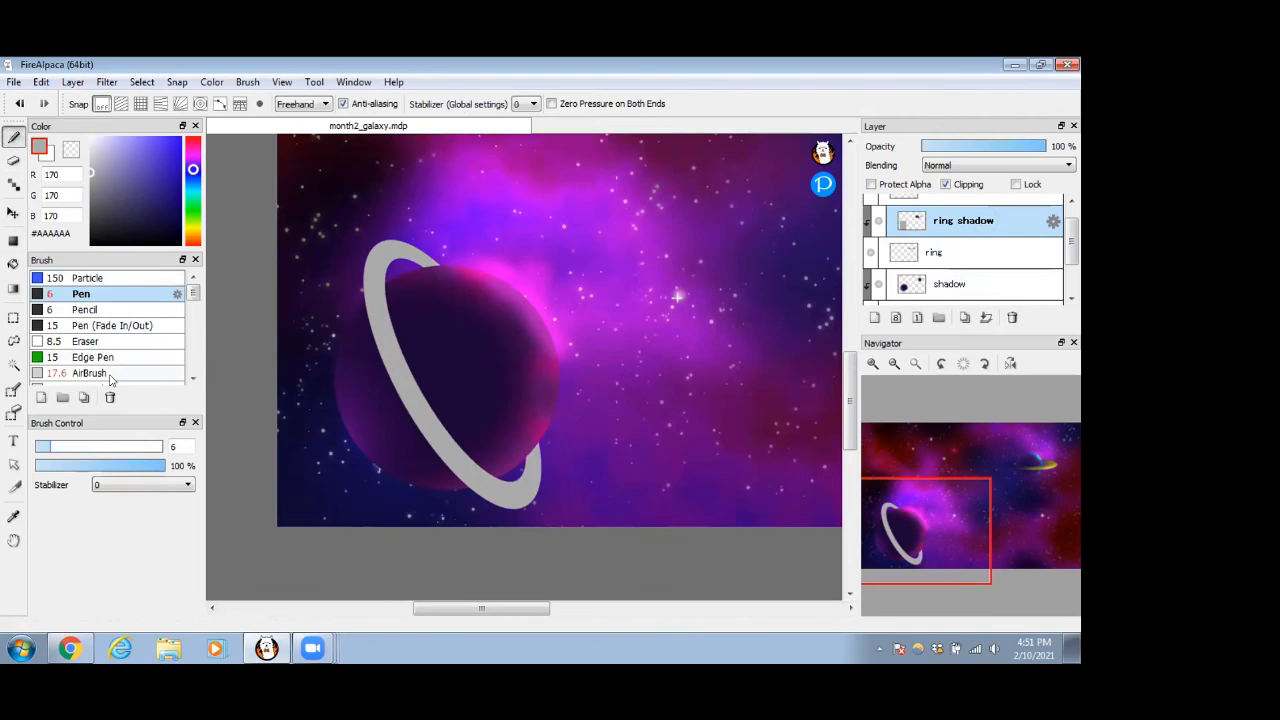
left_click(101, 373)
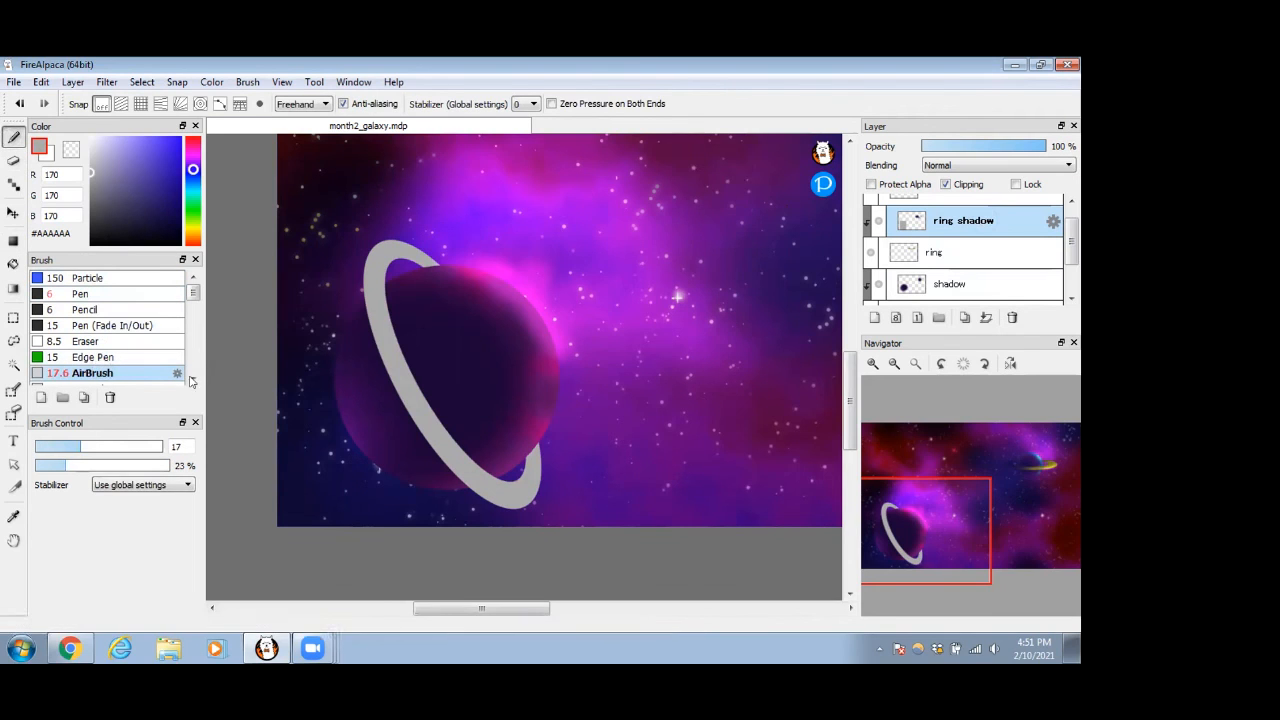
left_click_drag(80, 447, 155, 448)
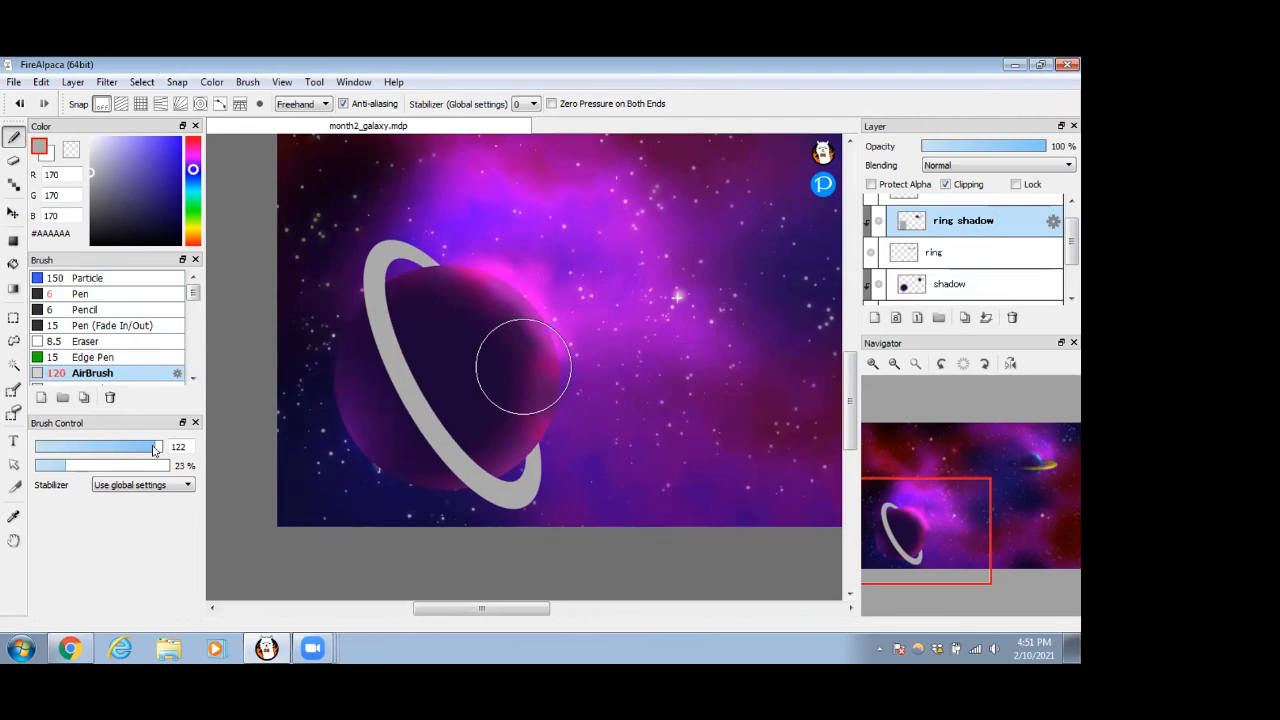
left_click(405, 397, "alt")
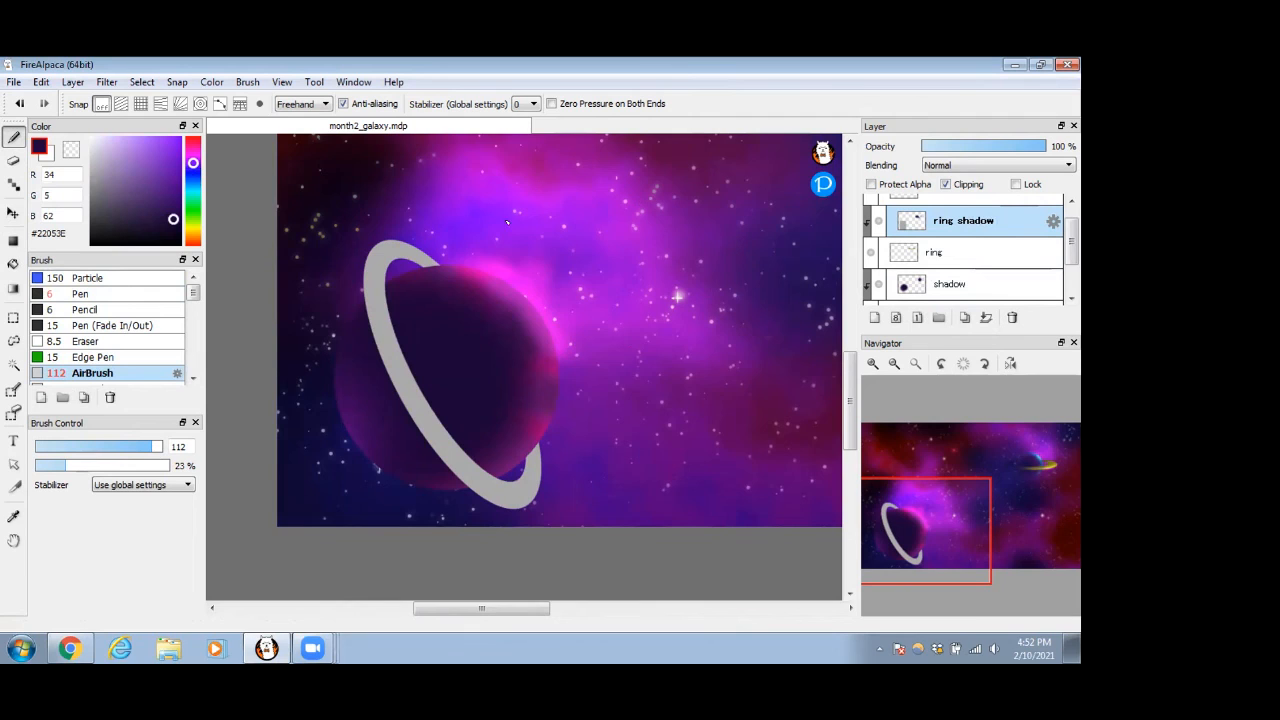
mouse_move(380, 312)
left_mouse_down()
mouse_move(421, 425)
mouse_move(378, 301)
mouse_move(439, 442)
mouse_move(420, 404)
mouse_move(460, 453)
mouse_move(422, 419)
mouse_move(459, 470)
mouse_move(383, 354)
mouse_move(367, 288)
mouse_move(378, 362)
left_mouse_up()
left_click_drag(440, 463, 452, 462)
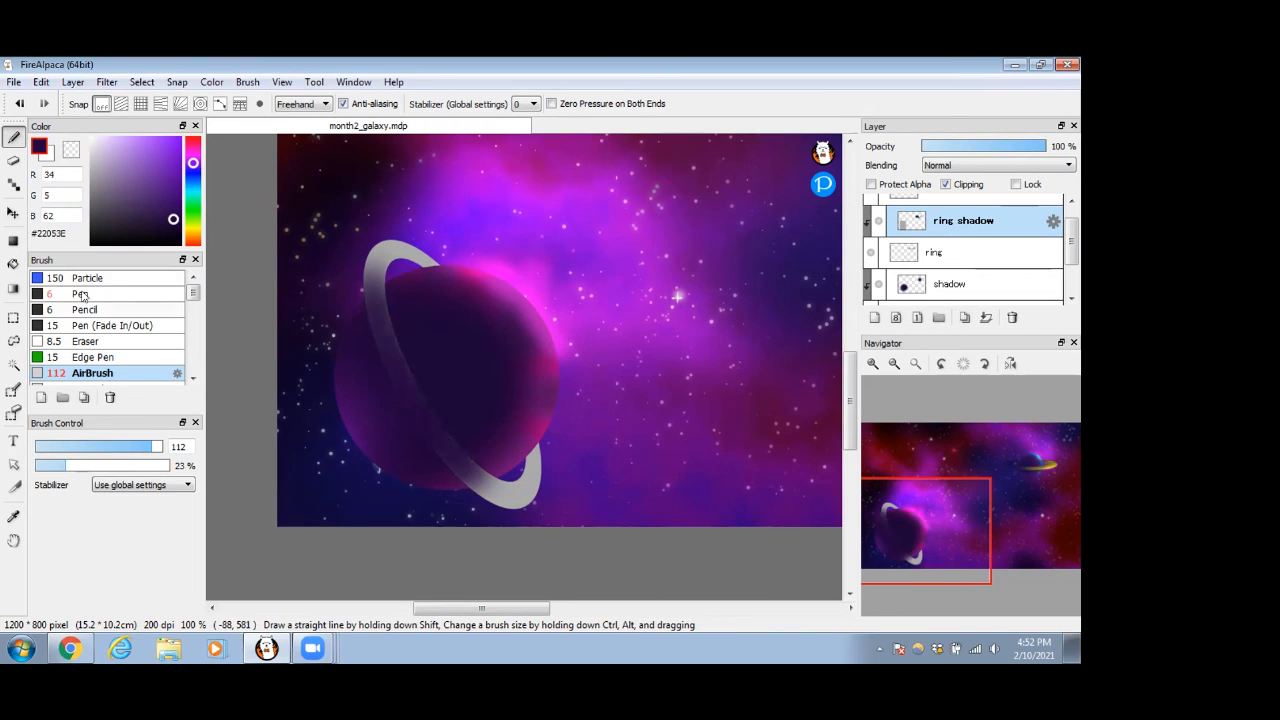
Add white highlights to the ring's lower right end on the glow layer using the AirBrush at sizes 7.5 and 14.2
scroll(1070, 245, "up", 2)
left_click(950, 209)
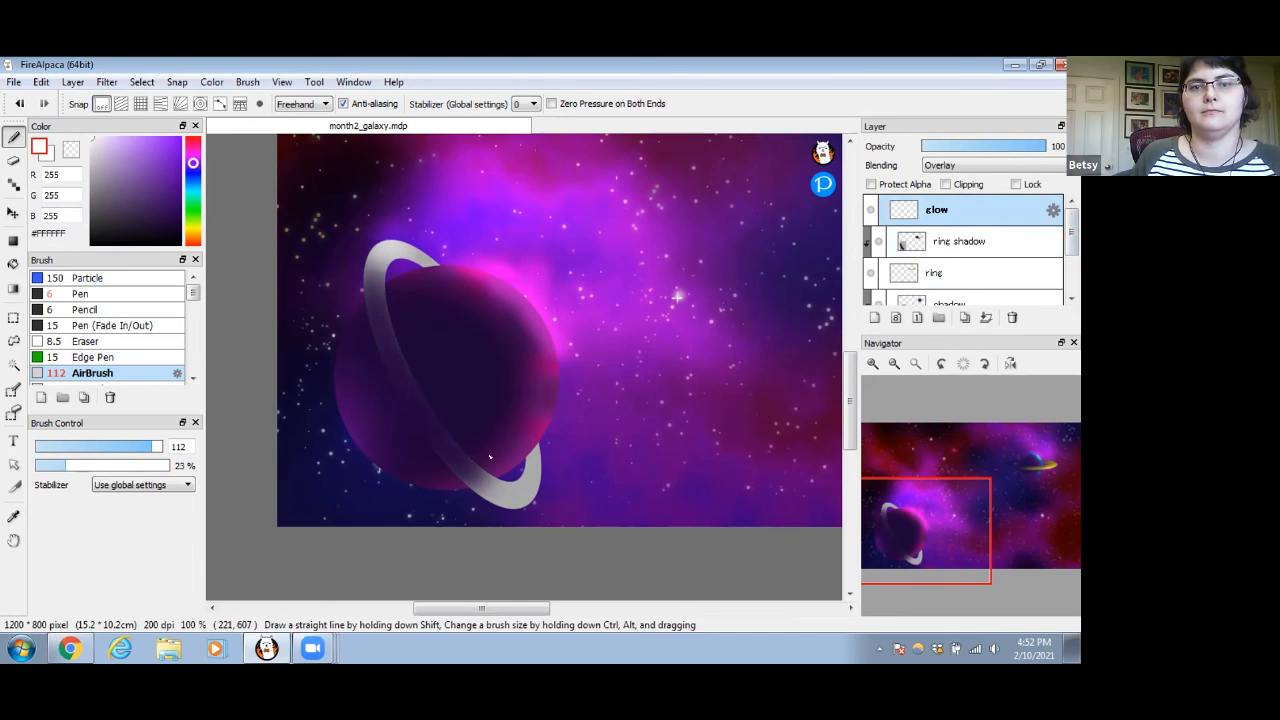
left_click_drag(525, 497, 518, 496)
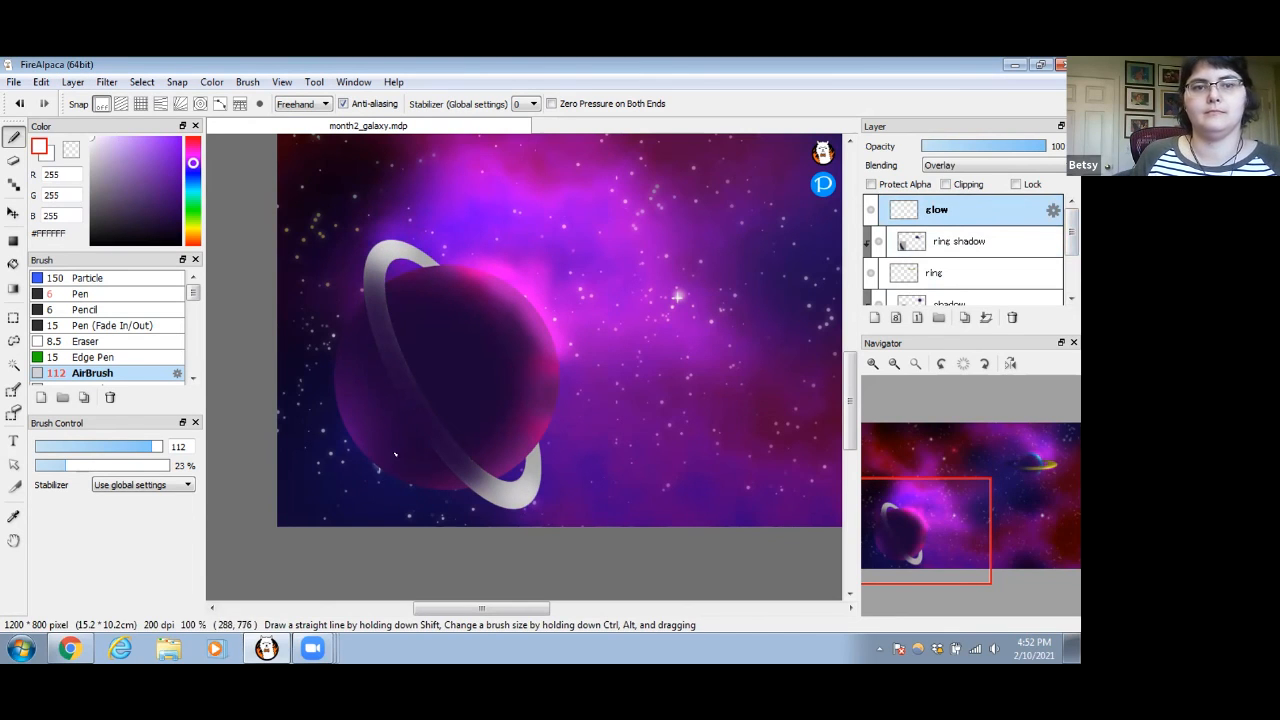
left_click_drag(57, 450, 53, 449)
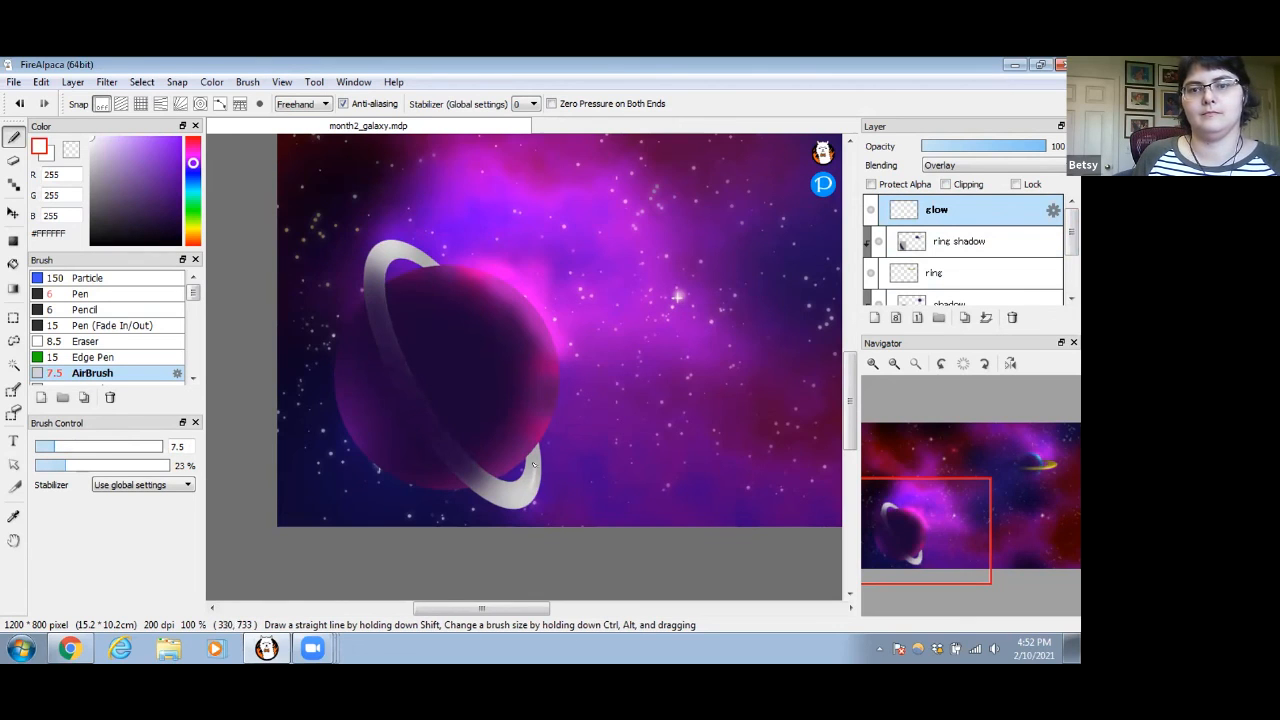
left_click_drag(64, 447, 72, 448)
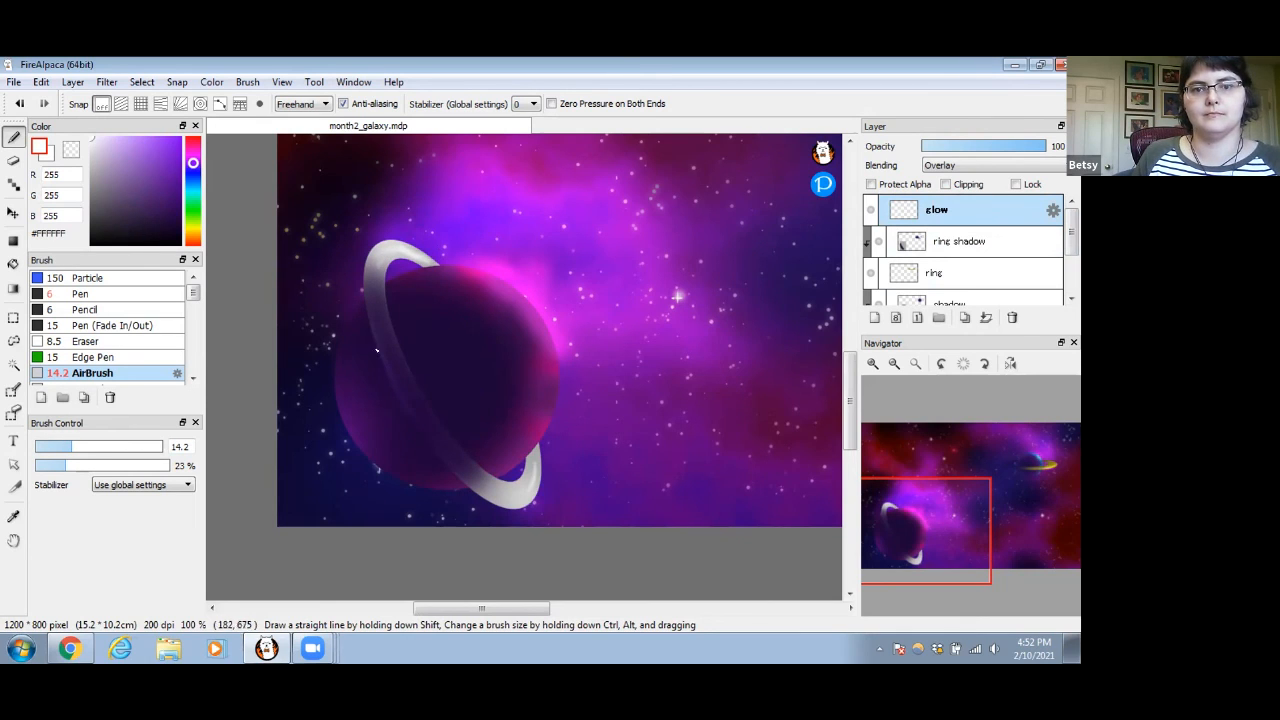
left_click(894, 363)
left_click_drag(636, 339, 581, 385)
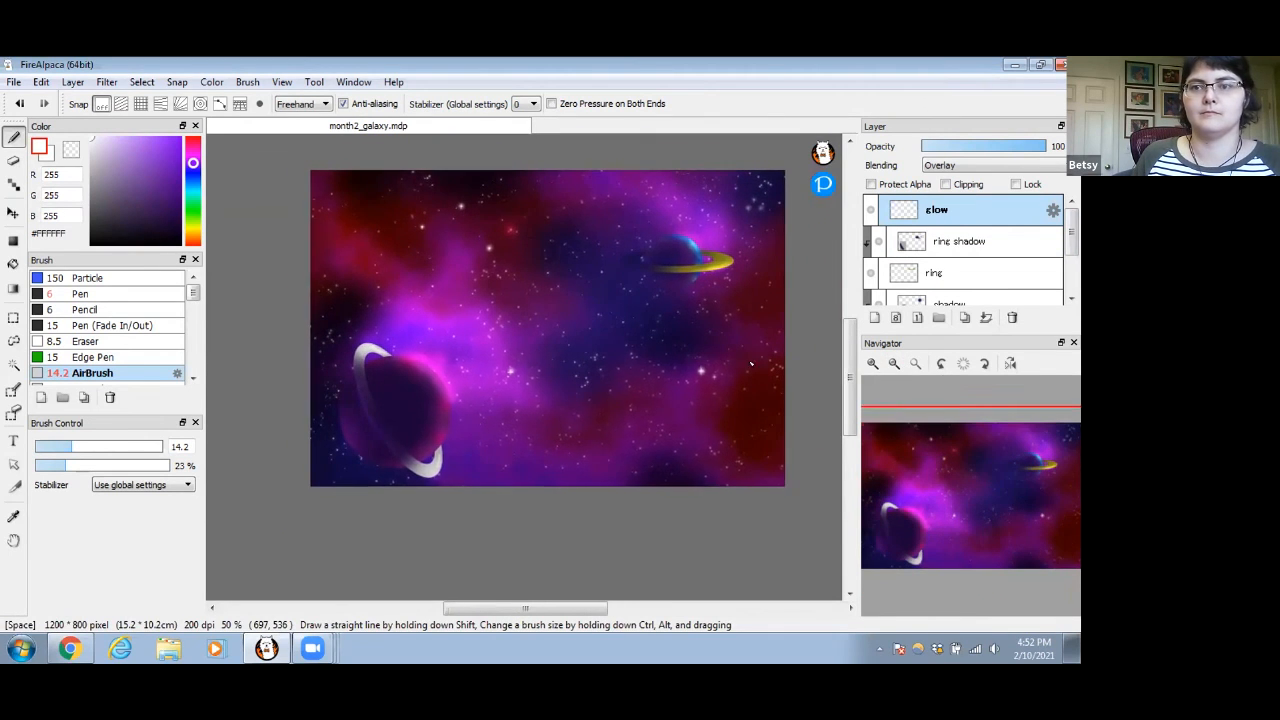
On the ring layer, make a freehand lasso selection around the small upper-right planet and its yellow ring
left_click(872, 364)
left_click_drag(702, 384, 661, 429)
left_click(960, 272)
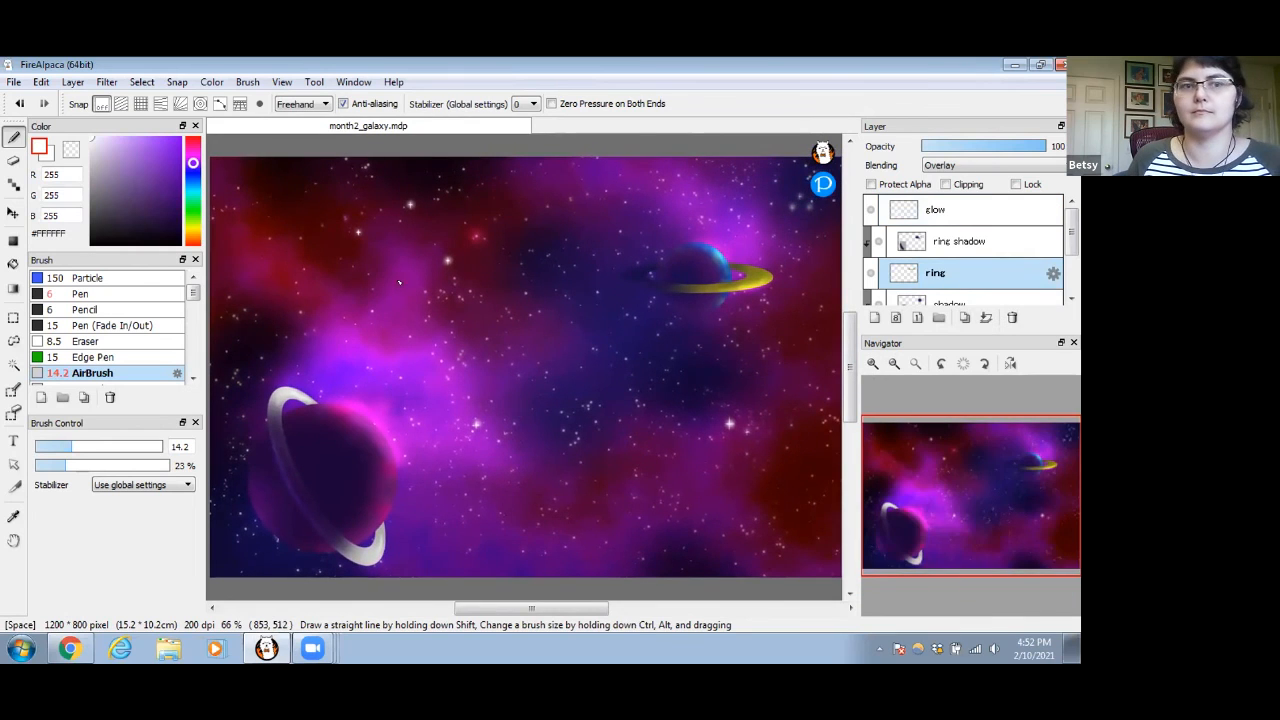
left_click(13, 340)
mouse_move(725, 208)
left_mouse_down()
mouse_move(732, 368)
mouse_move(720, 207)
left_mouse_up()
Recolor the selected ring with hue -85 and saturation about -27, clear the selection, and return to the Brush tool
key("ctrl+u")
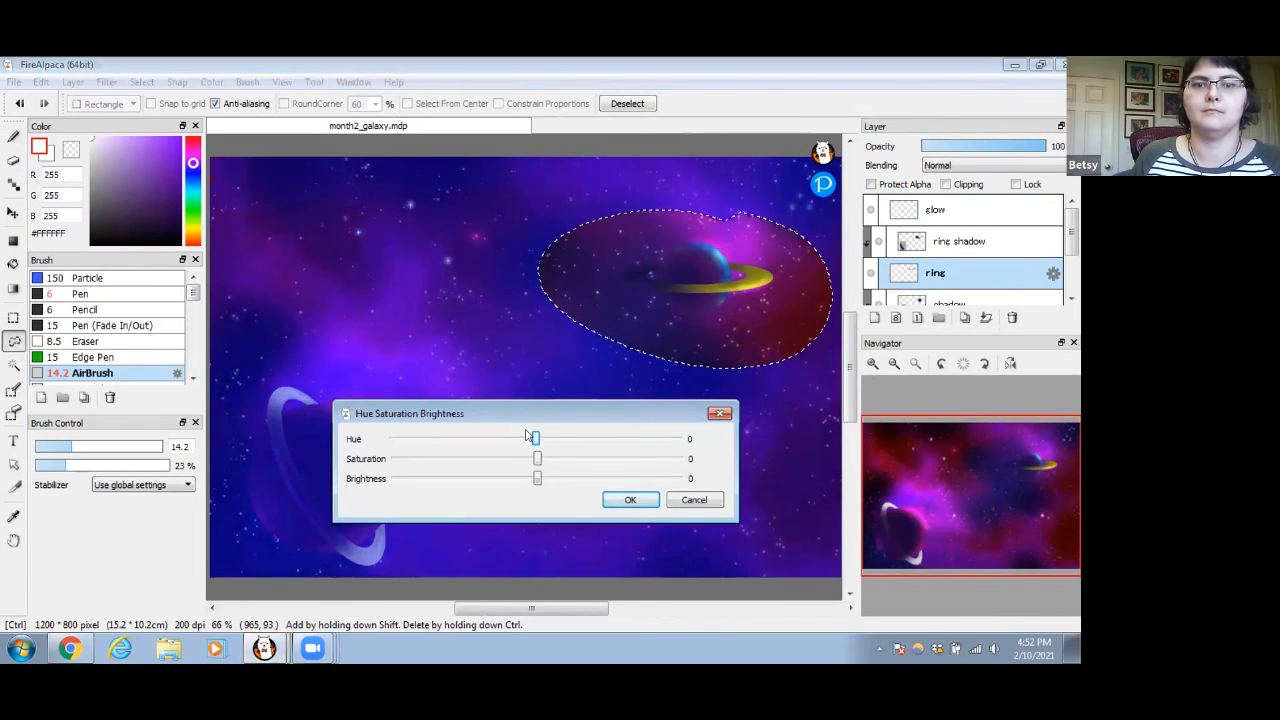
left_click_drag(537, 441, 459, 443)
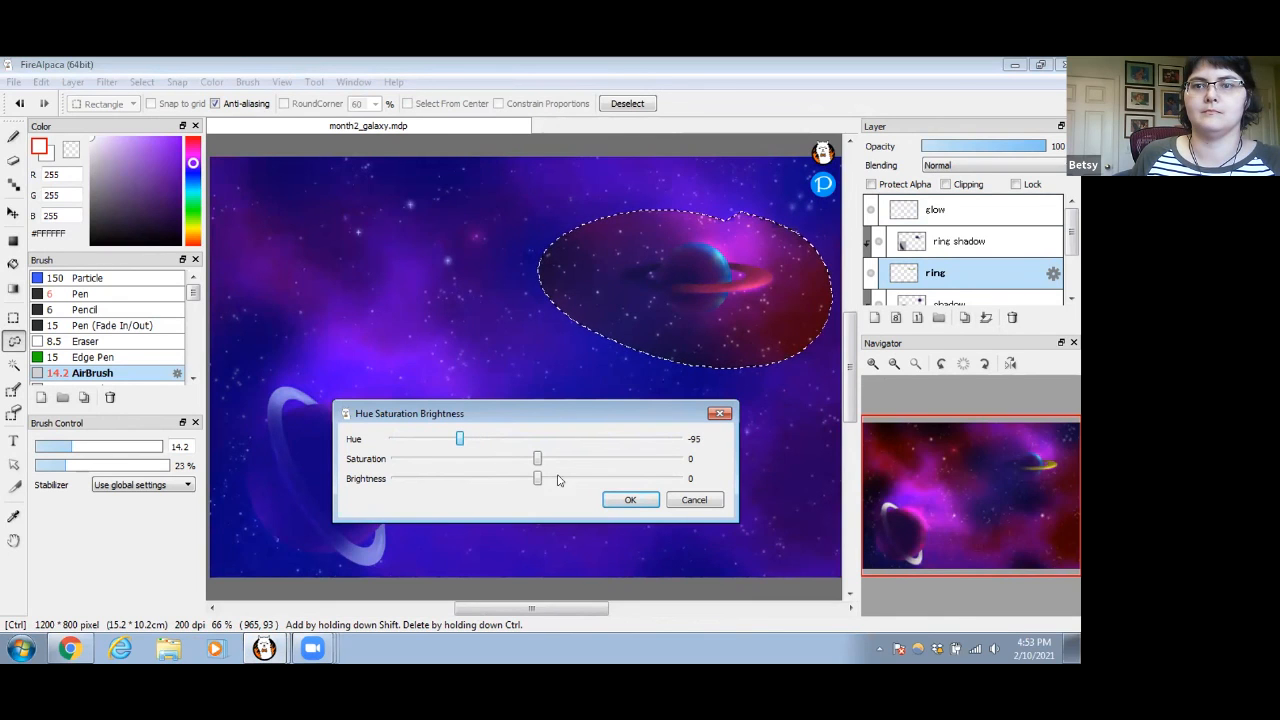
left_click(486, 441)
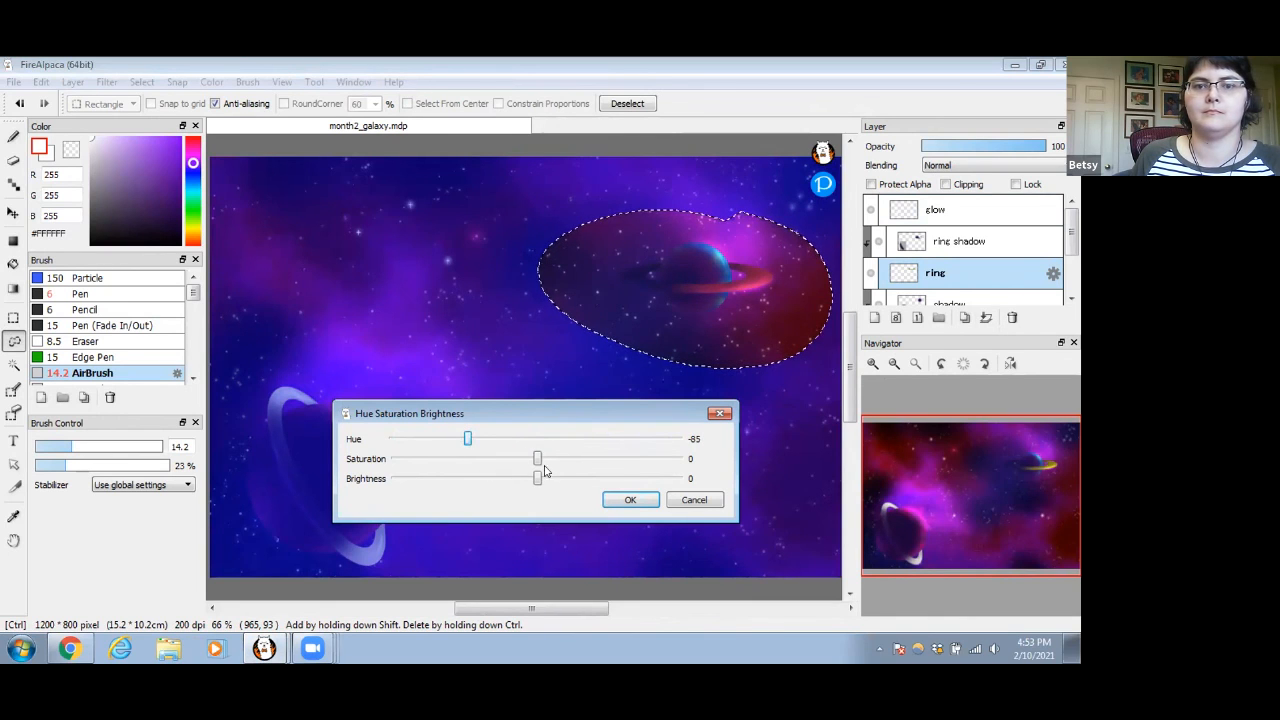
left_click_drag(537, 458, 507, 457)
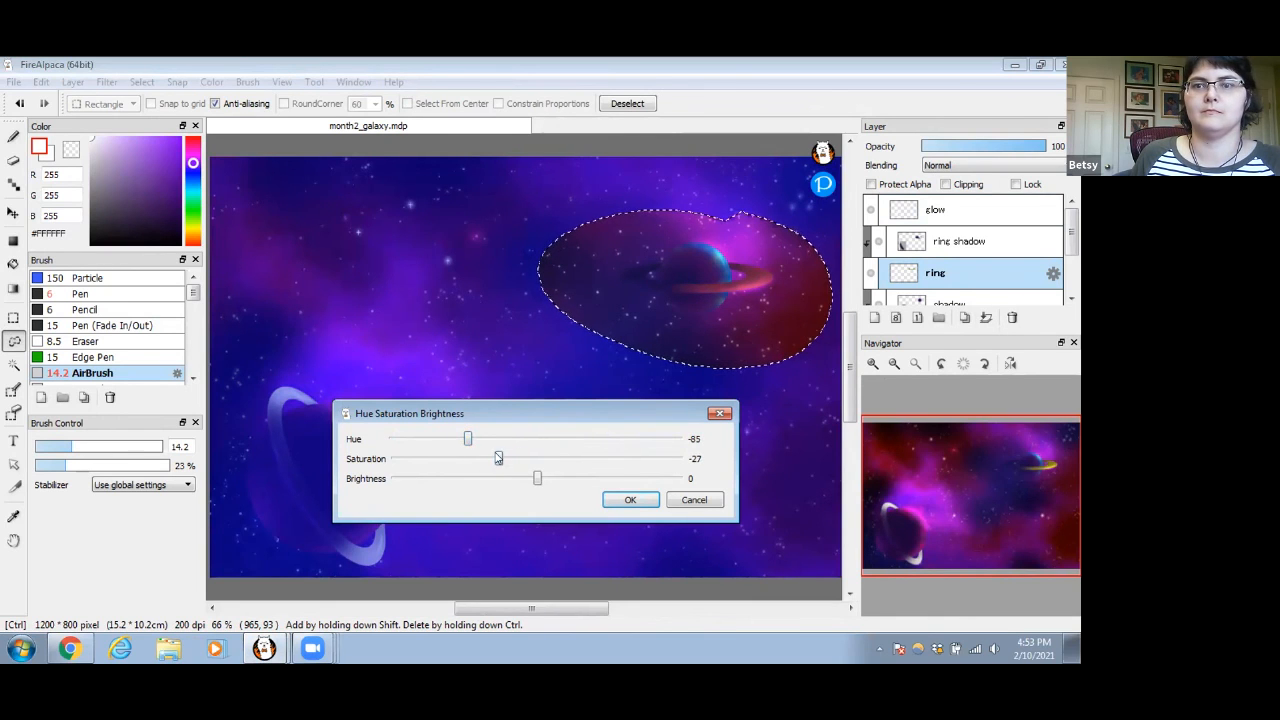
left_click(629, 500)
key("ctrl+d")
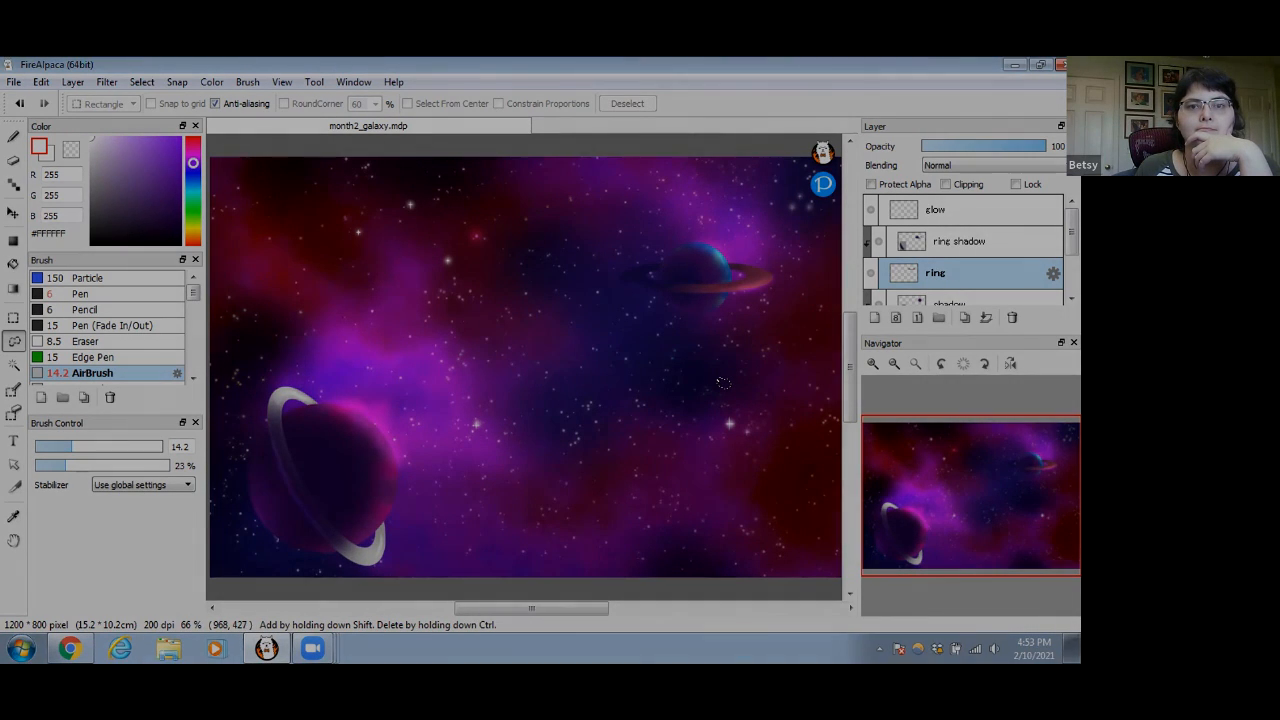
left_click(13, 138)
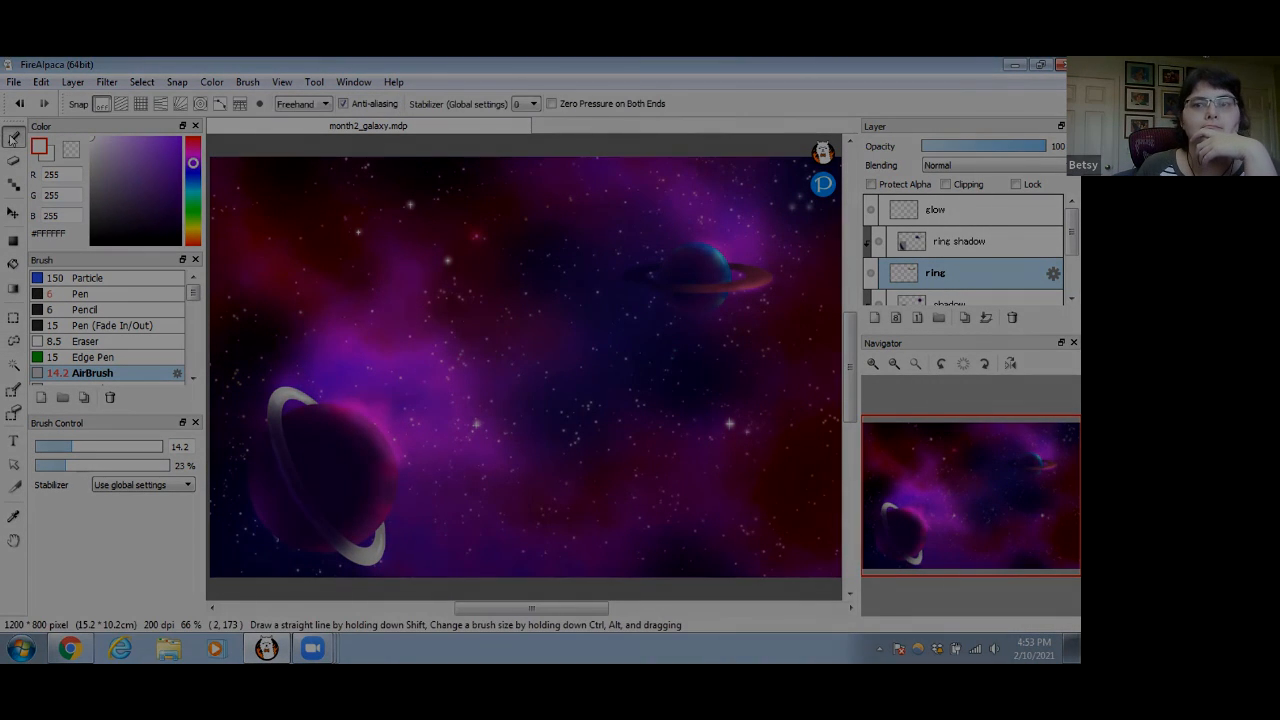